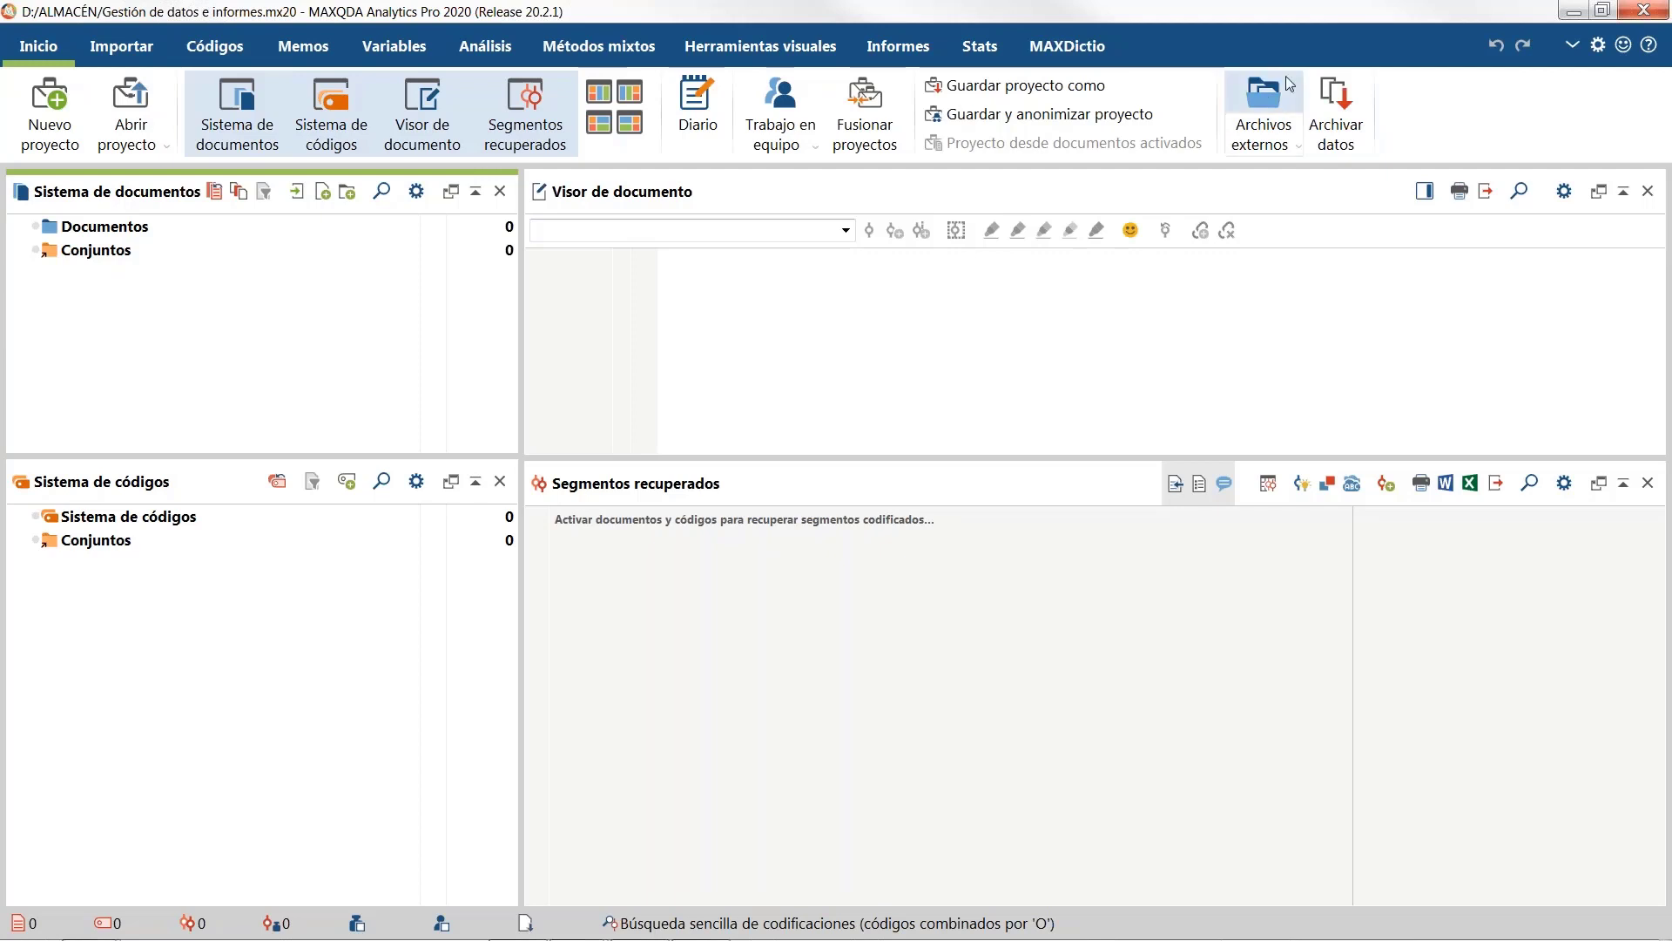
Step: Open the program preferences and review the available interface appearance options
mouse_move(582, 936)
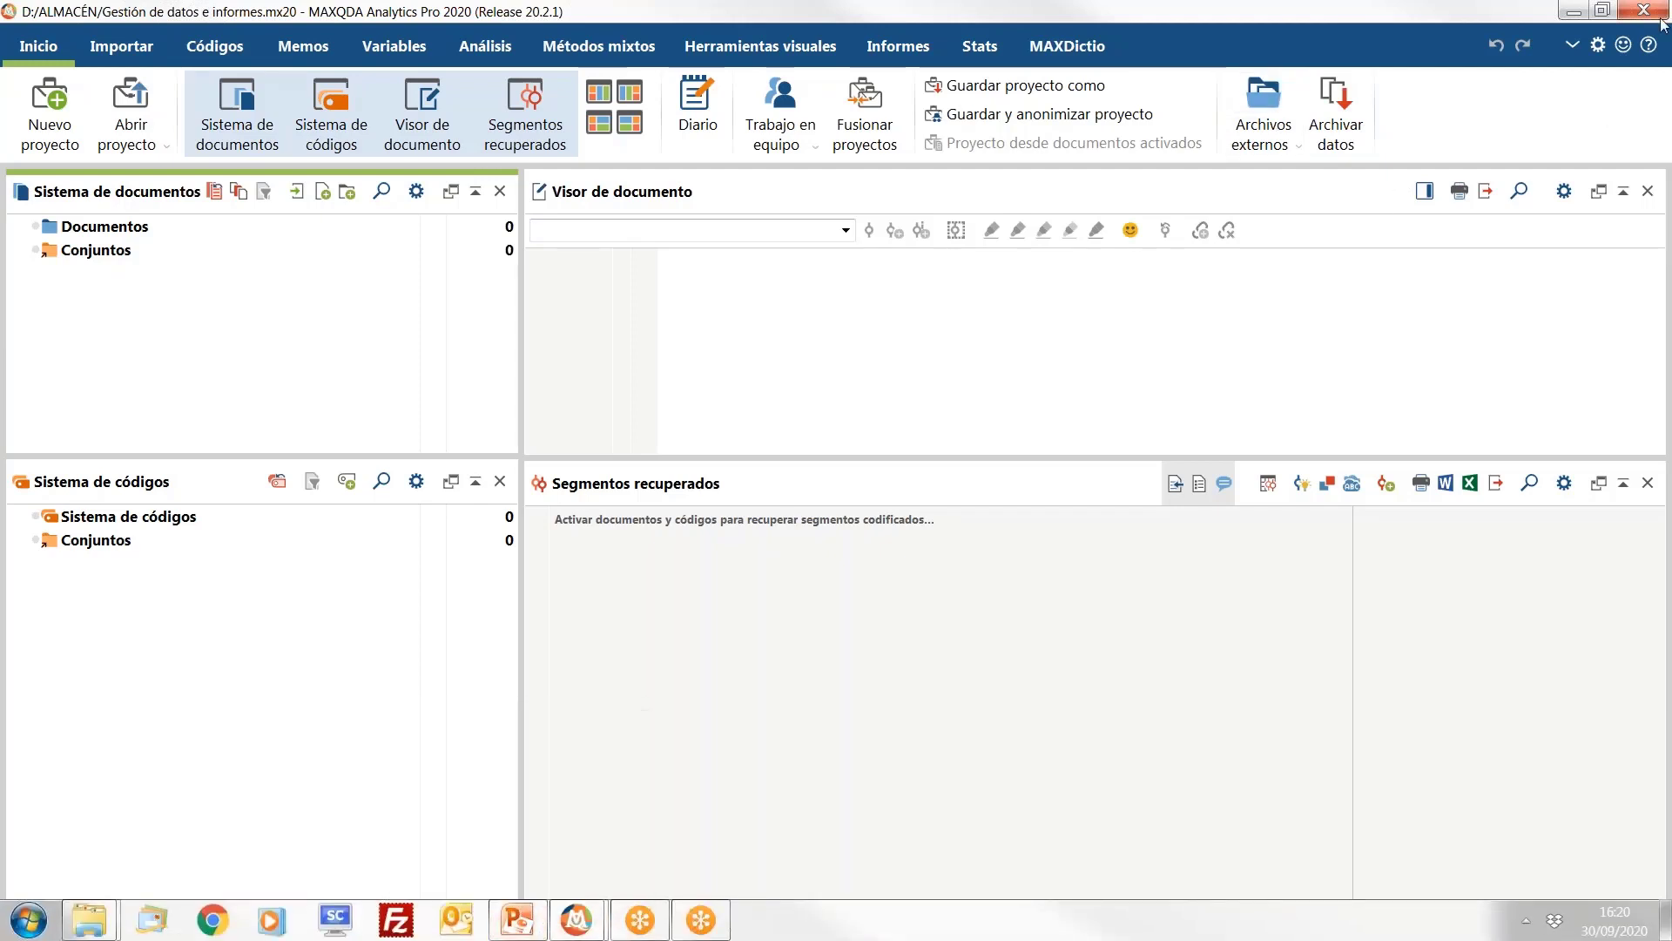
left_click(1599, 47)
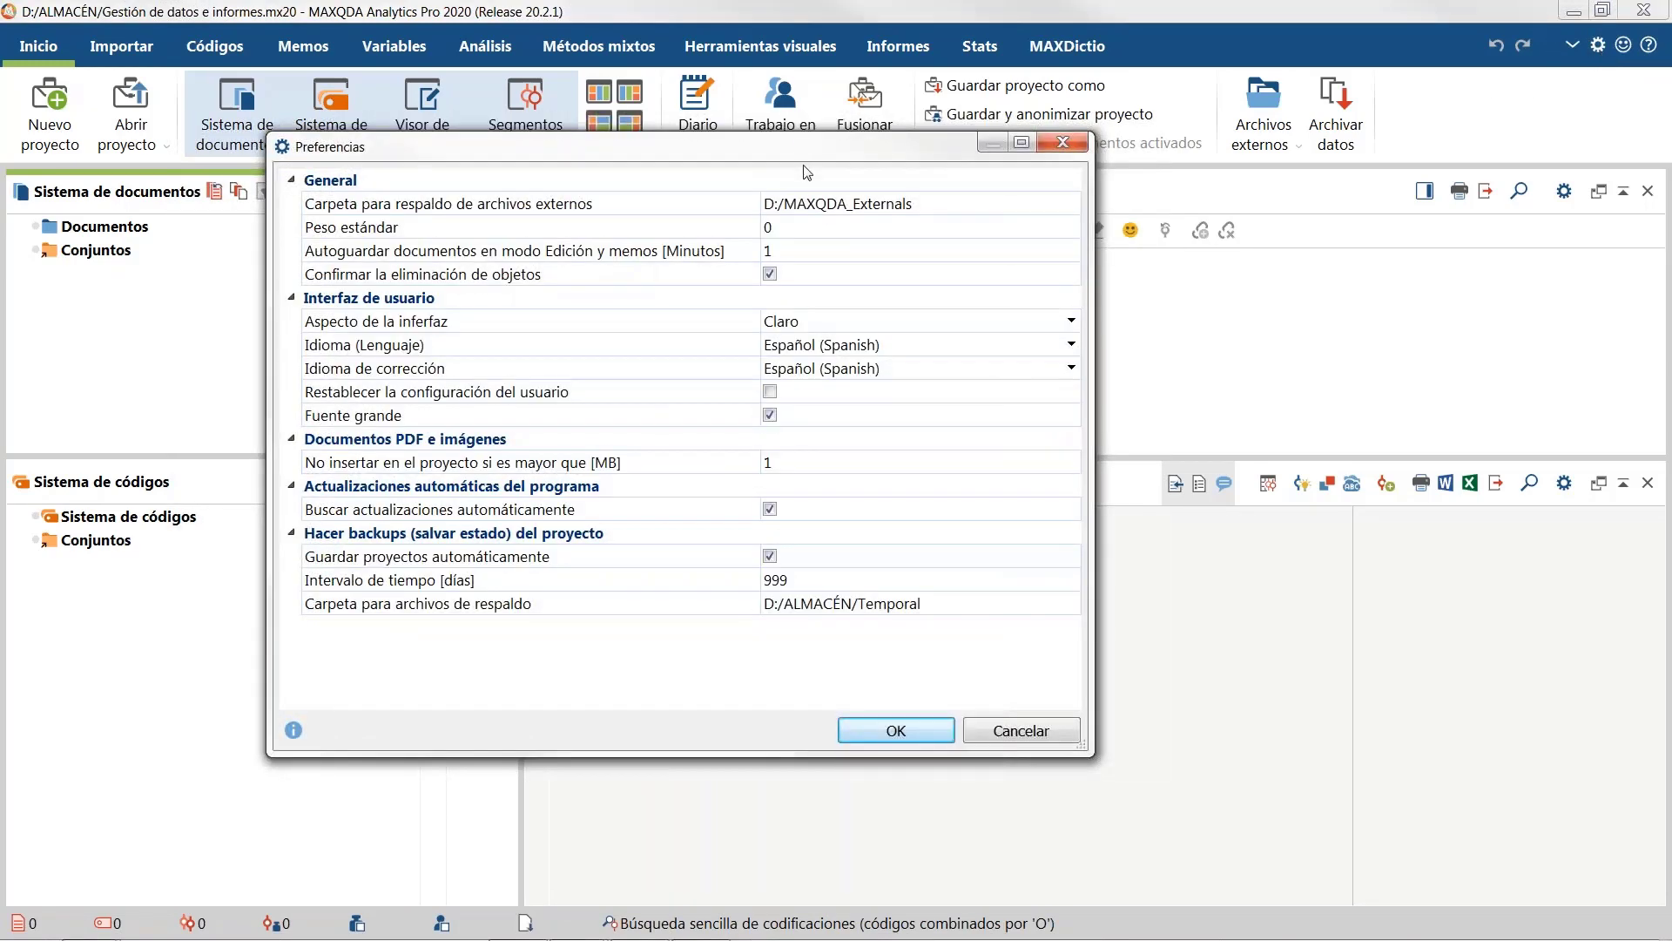
left_click_drag(803, 161, 932, 199)
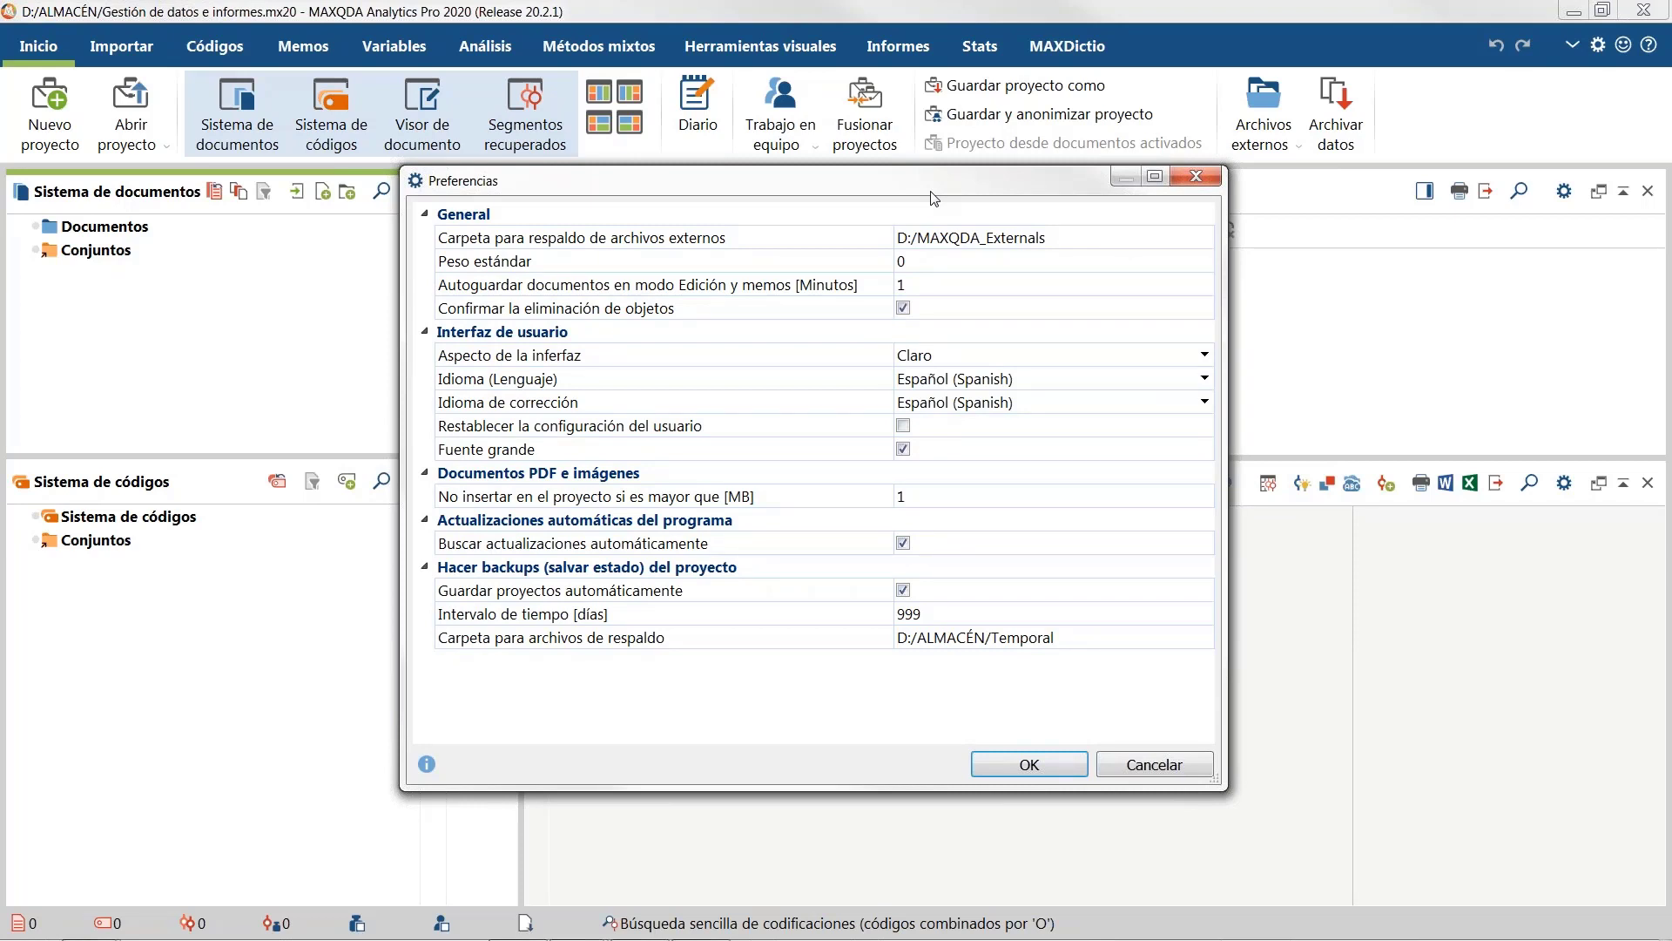
left_click(1015, 357)
left_click(1013, 357)
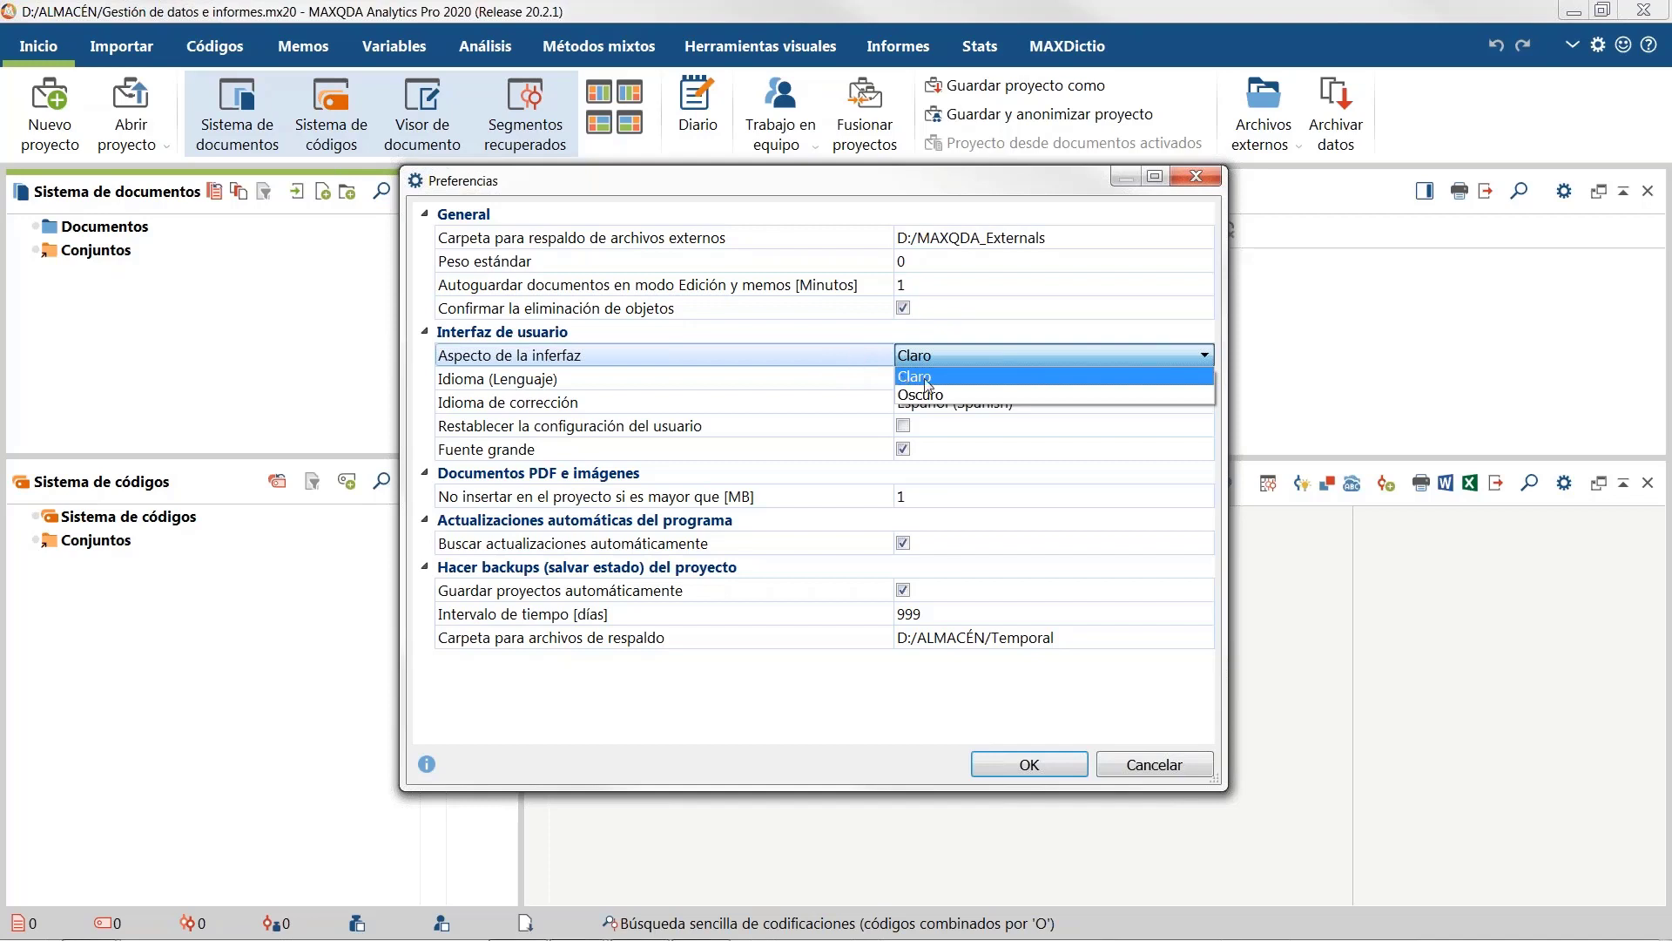
left_click(800, 345)
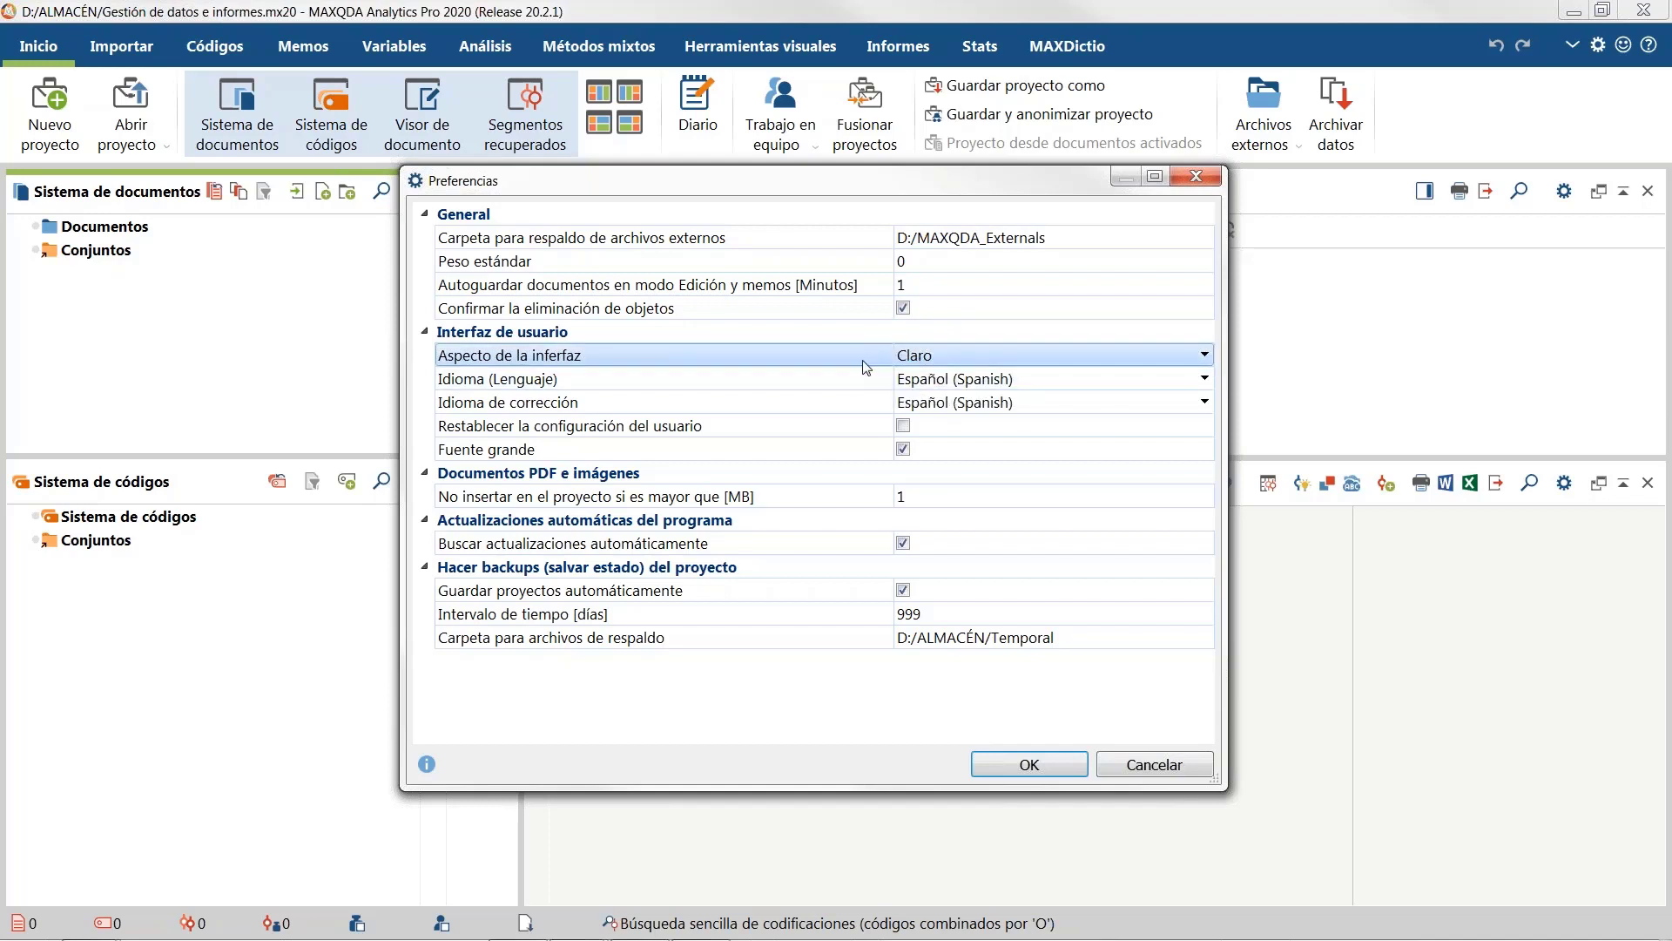
Step: Inspect the folder set for storing external files, leaving the folder selection without choosing another
left_click(1050, 246)
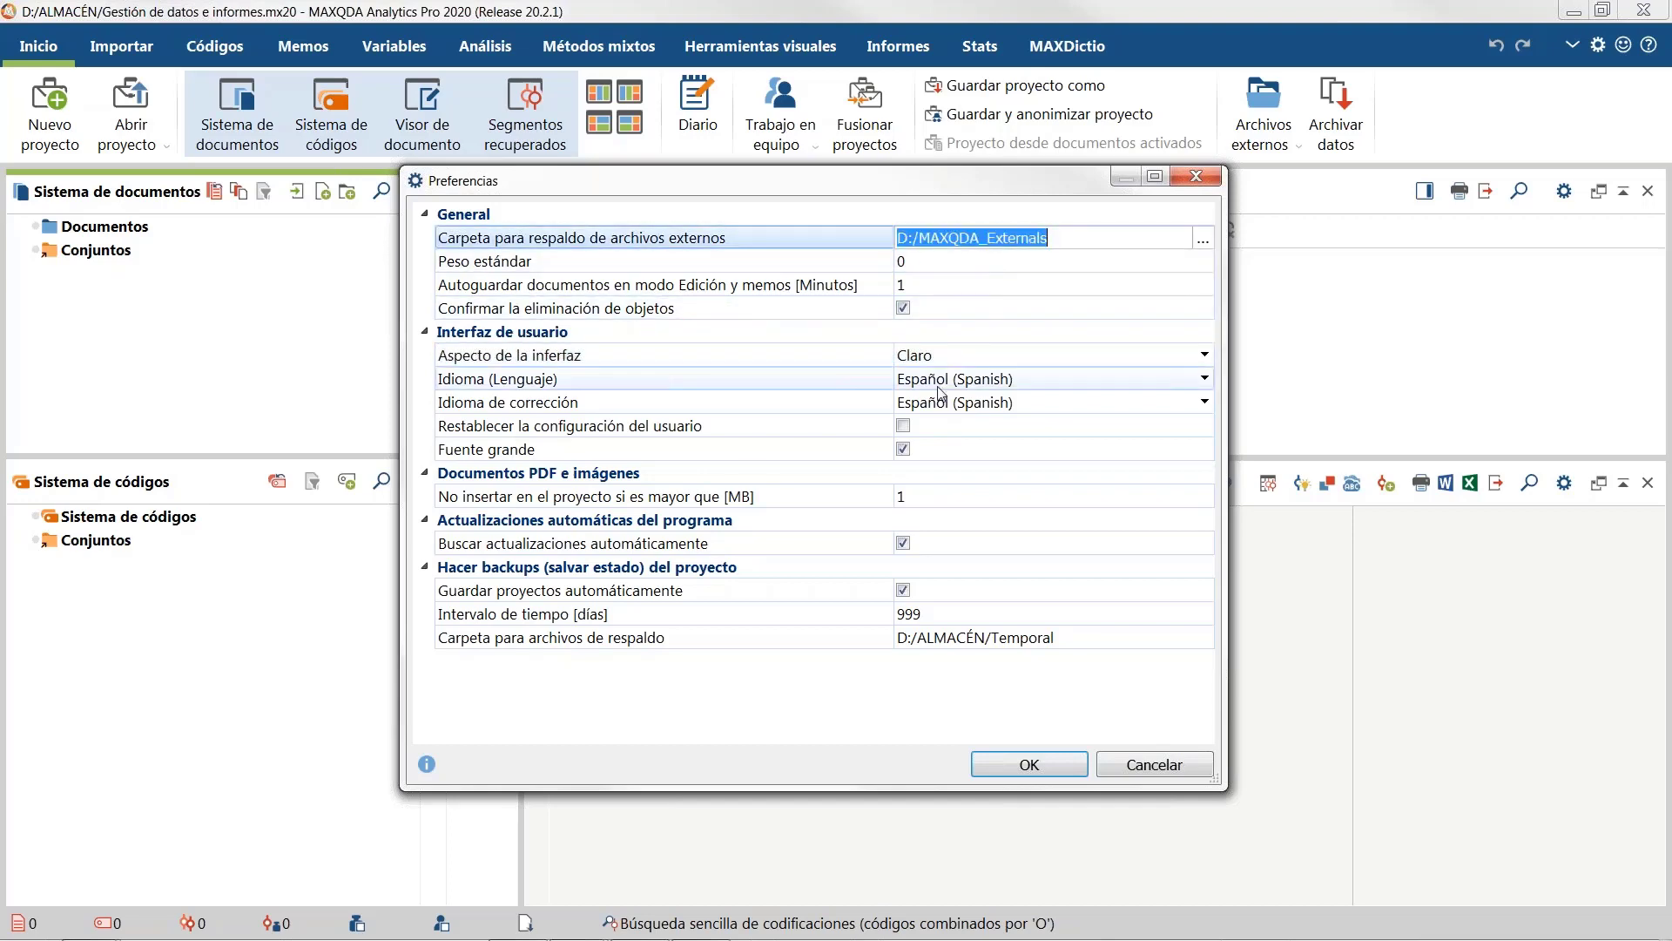
left_click(1203, 242)
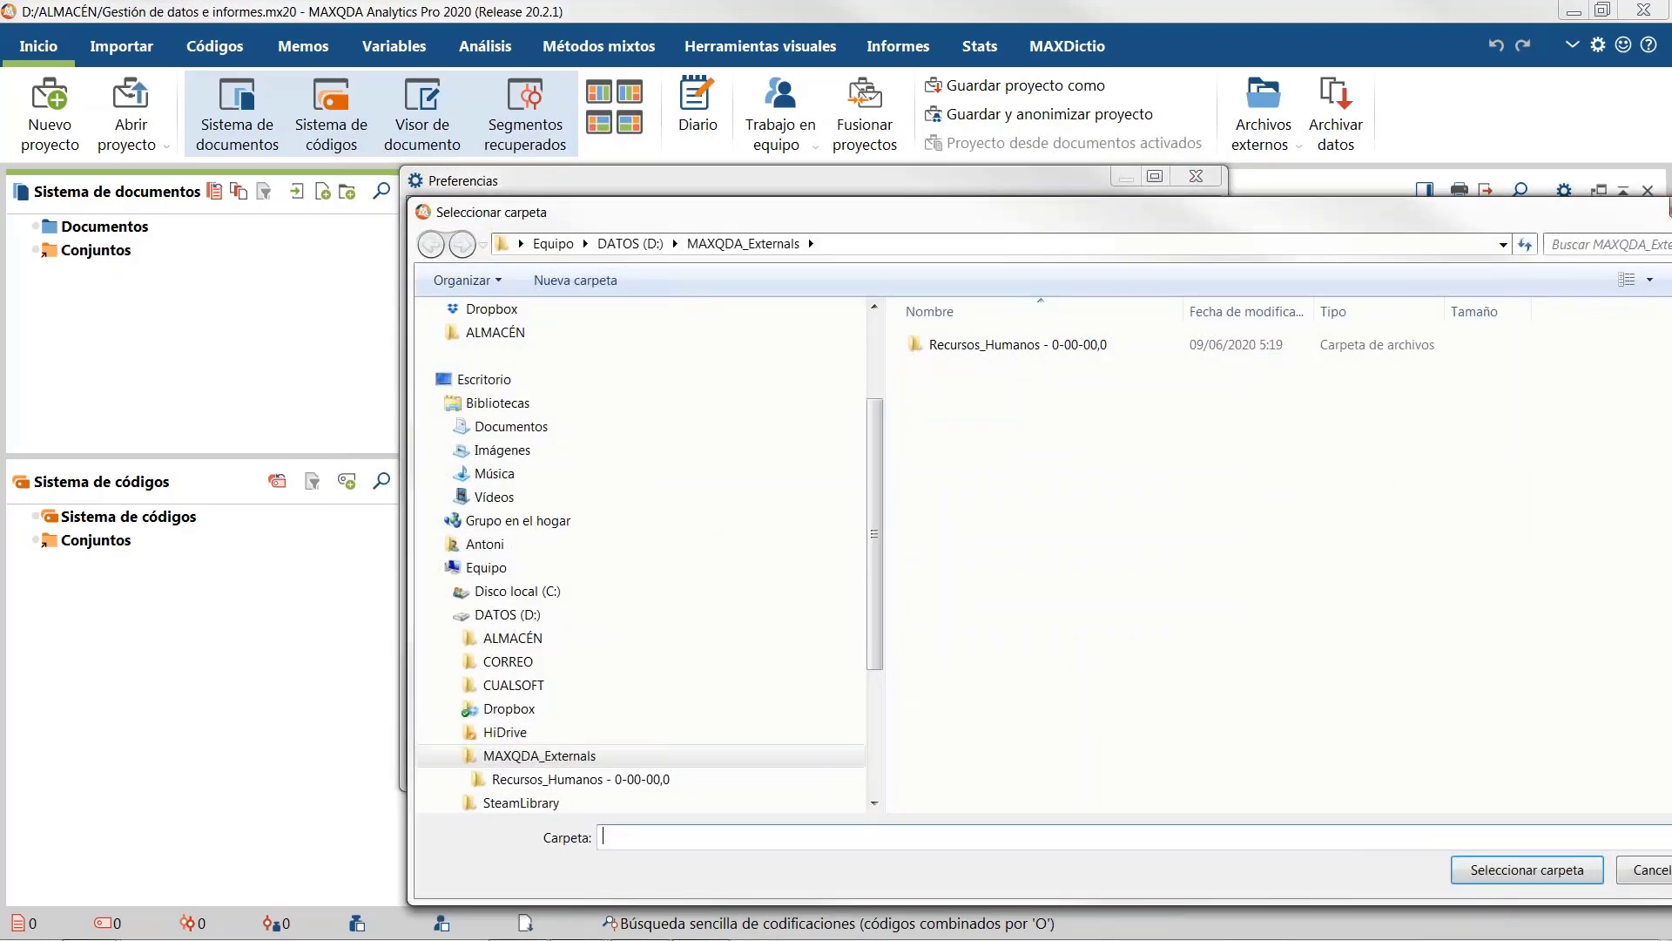
left_click(1670, 208)
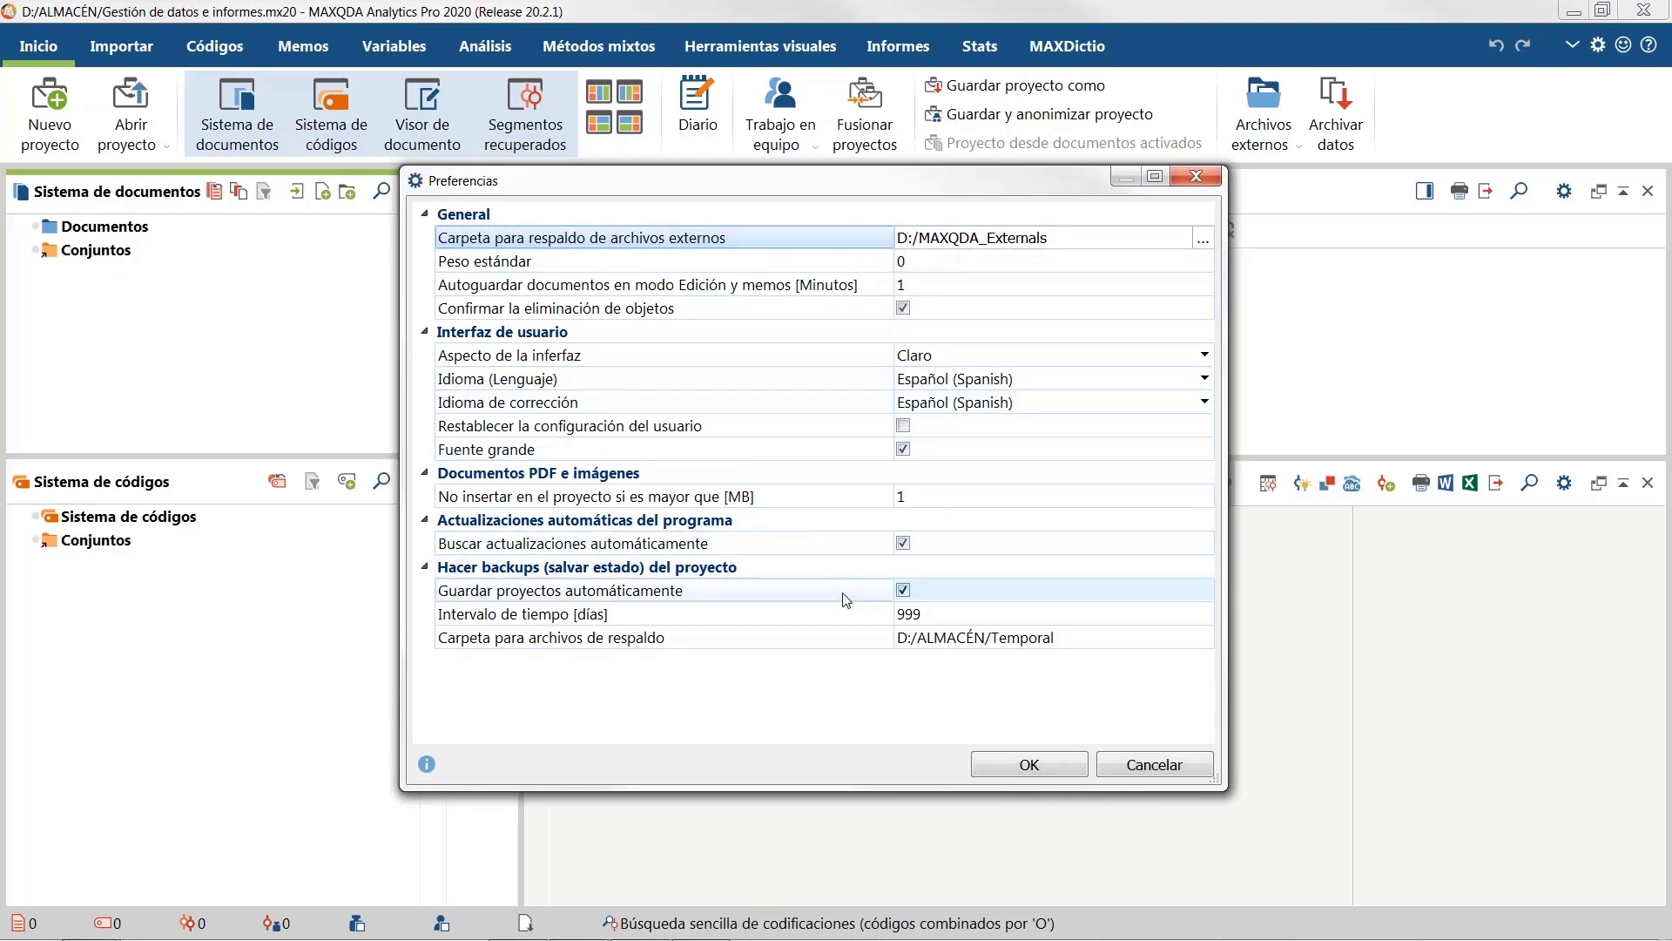
Step: Review the size limit for embedding PDFs and images and the automatic backup interval, and close the preferences
left_click(906, 496)
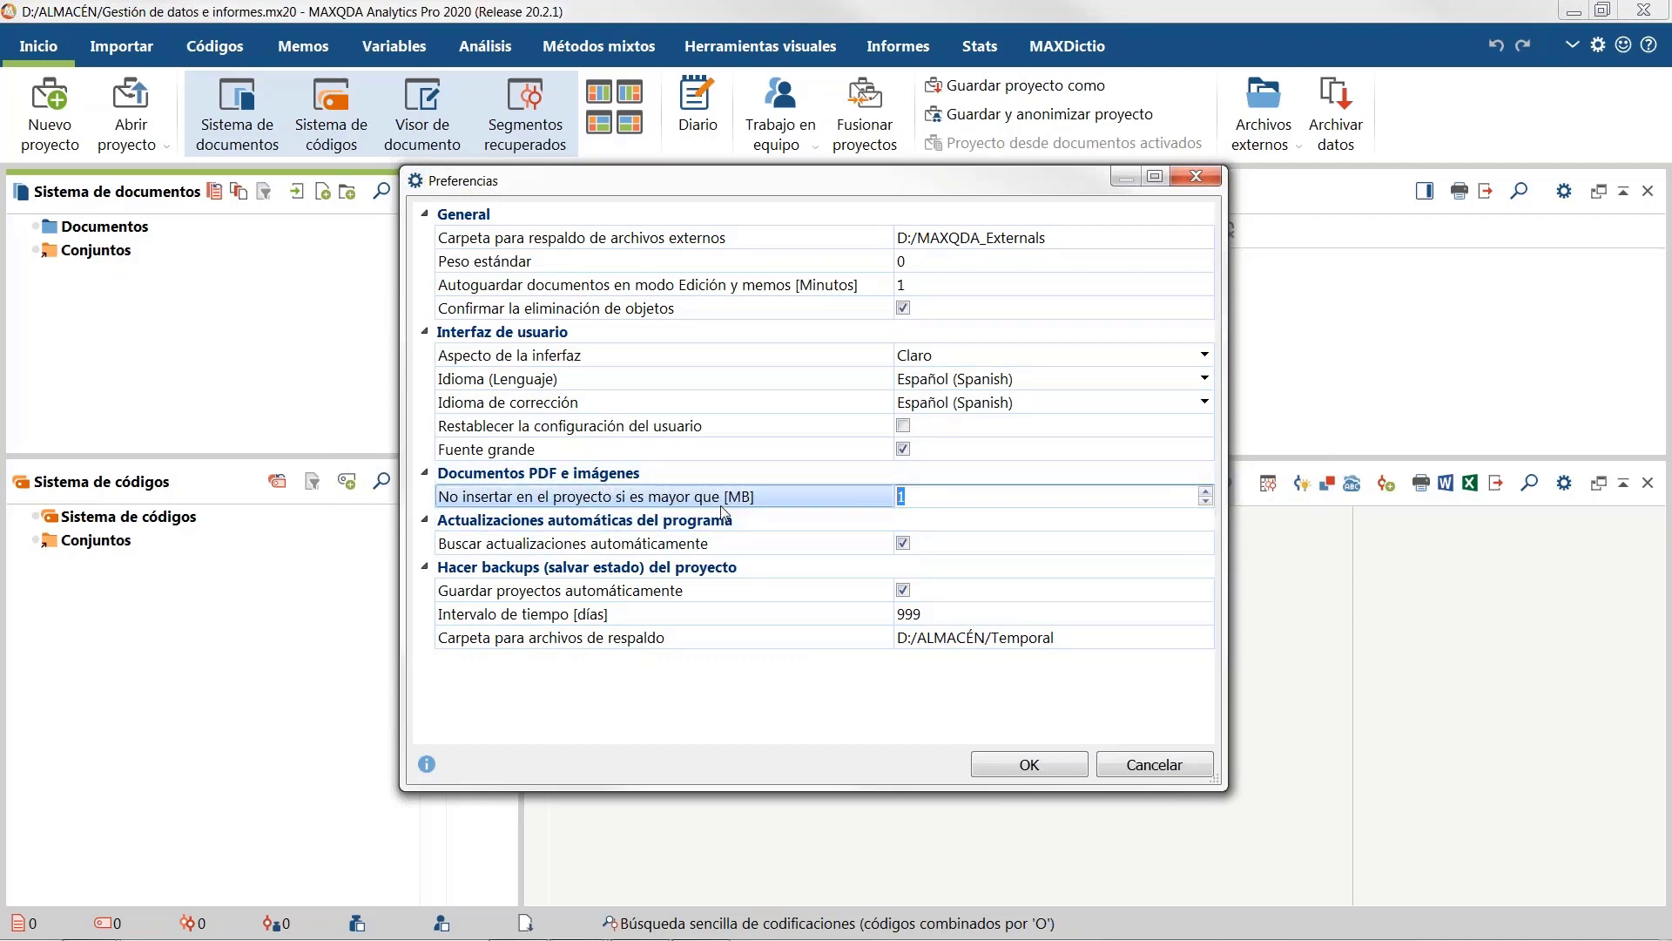
left_click(953, 517)
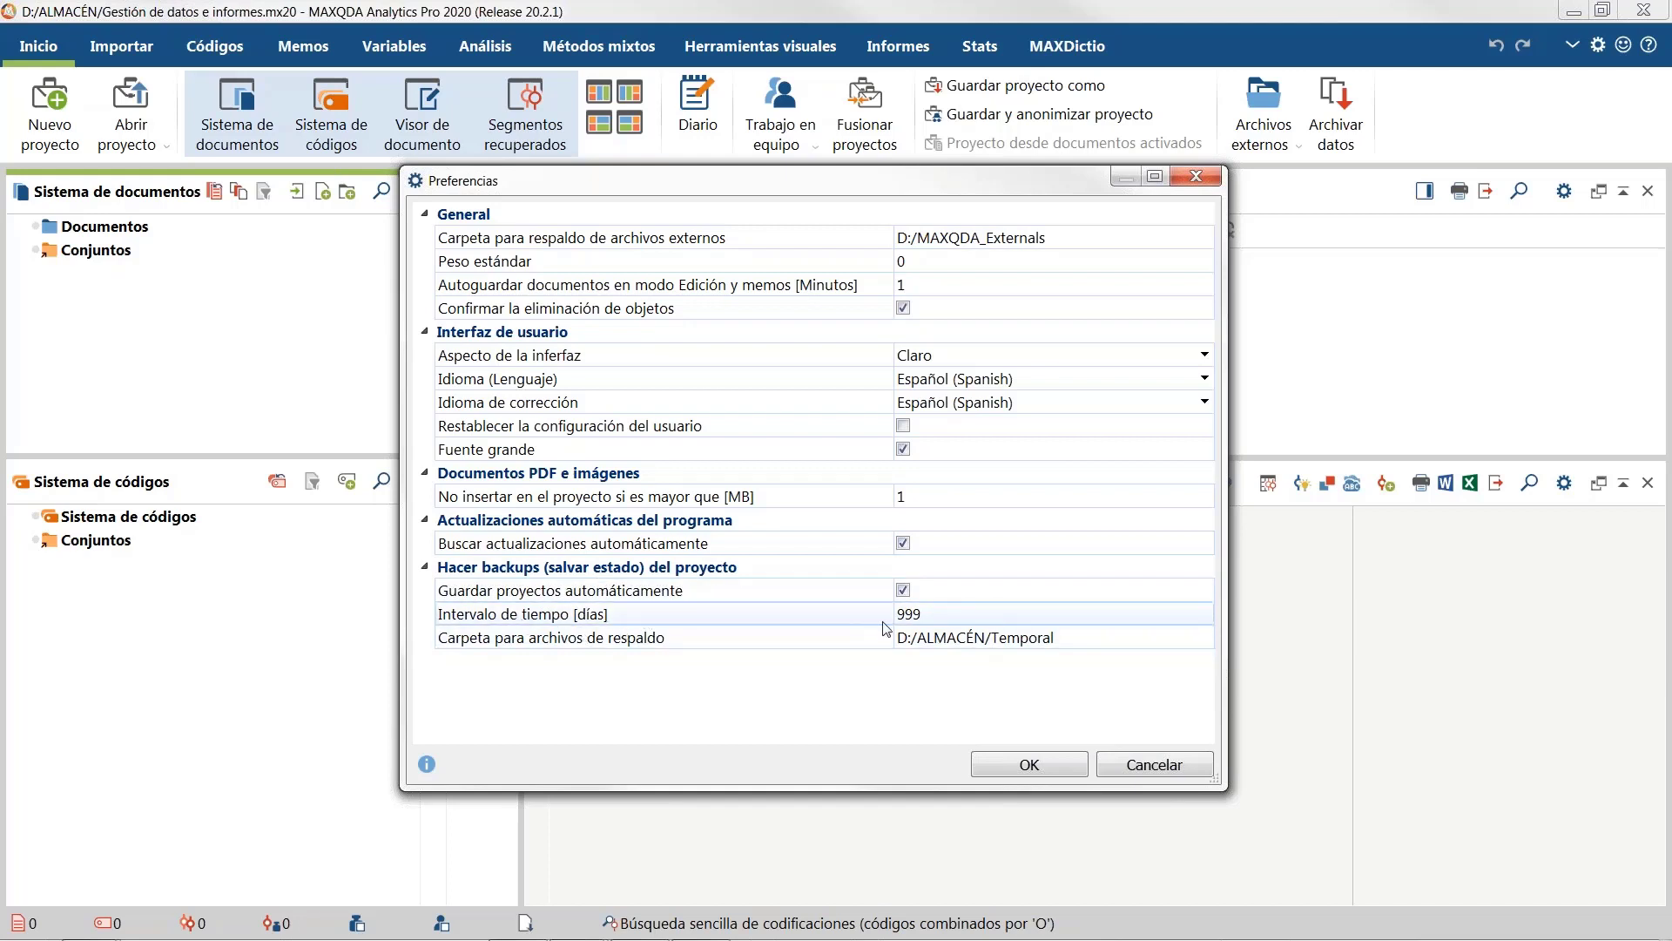
left_click(949, 615)
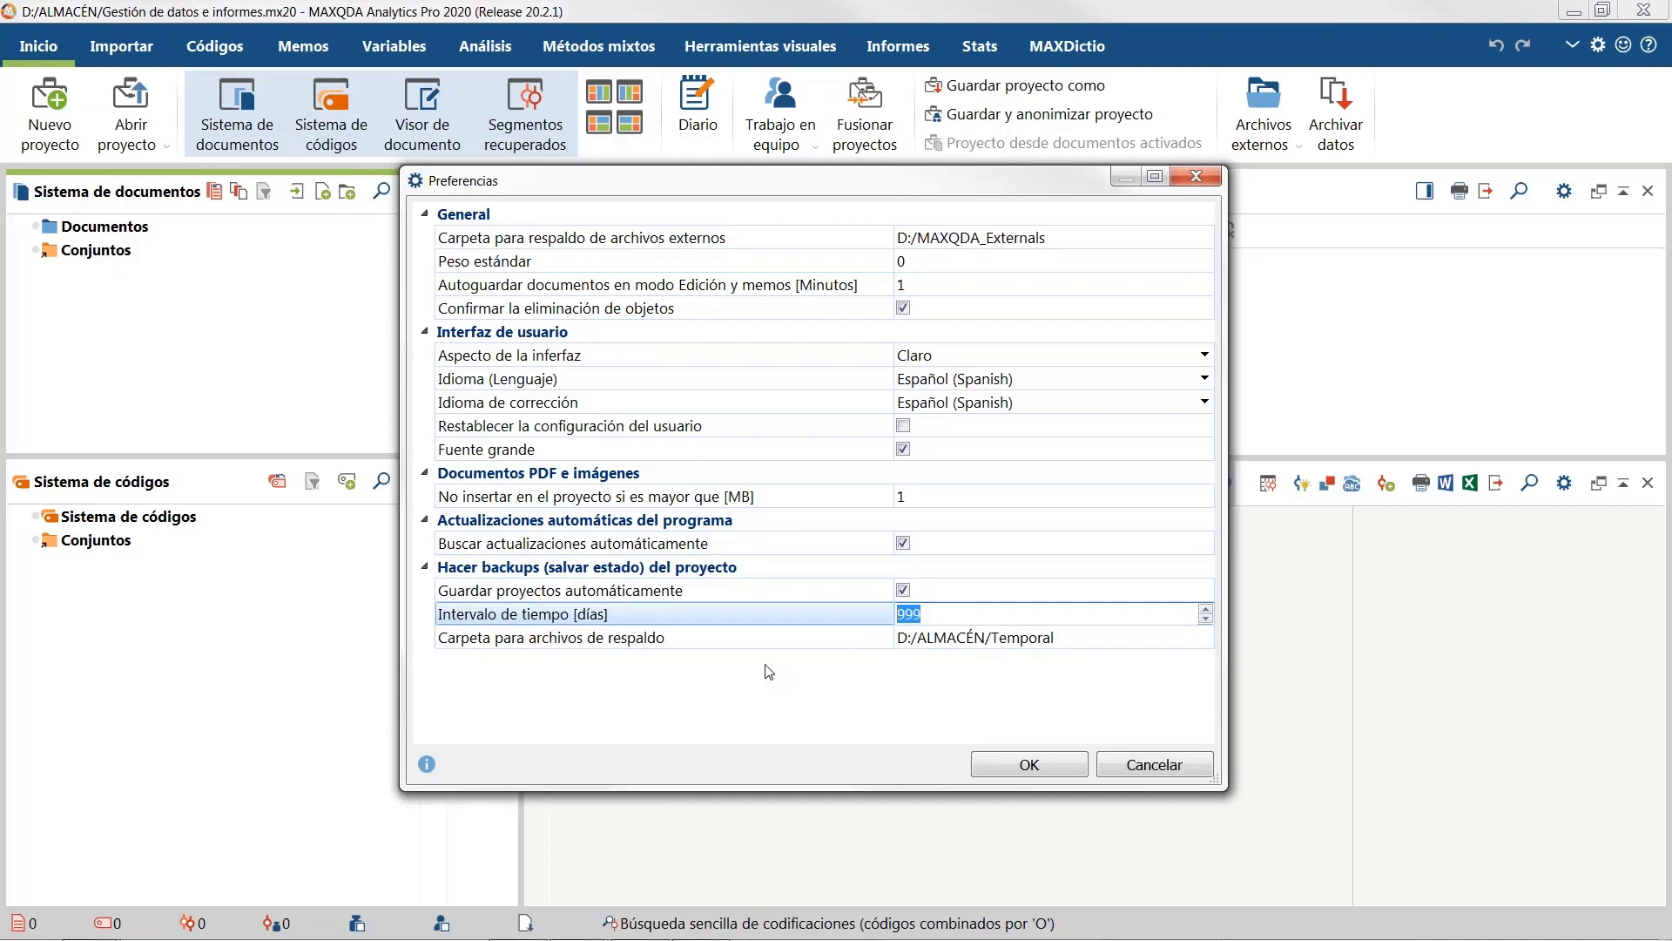
left_click(842, 701)
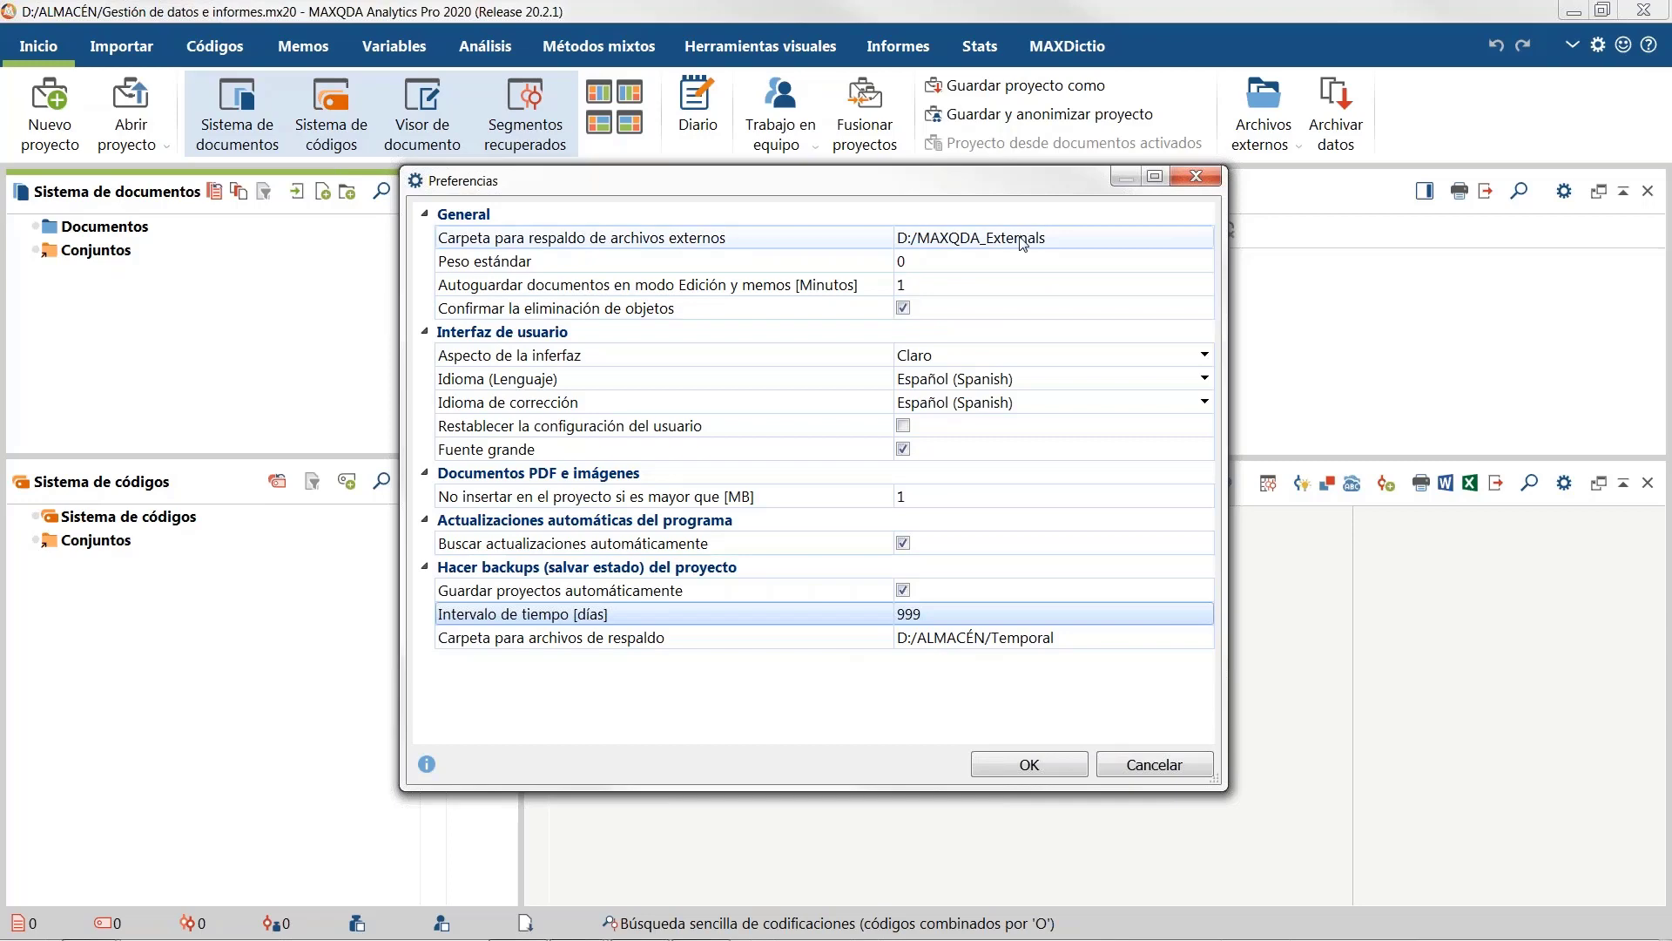
left_click(1043, 764)
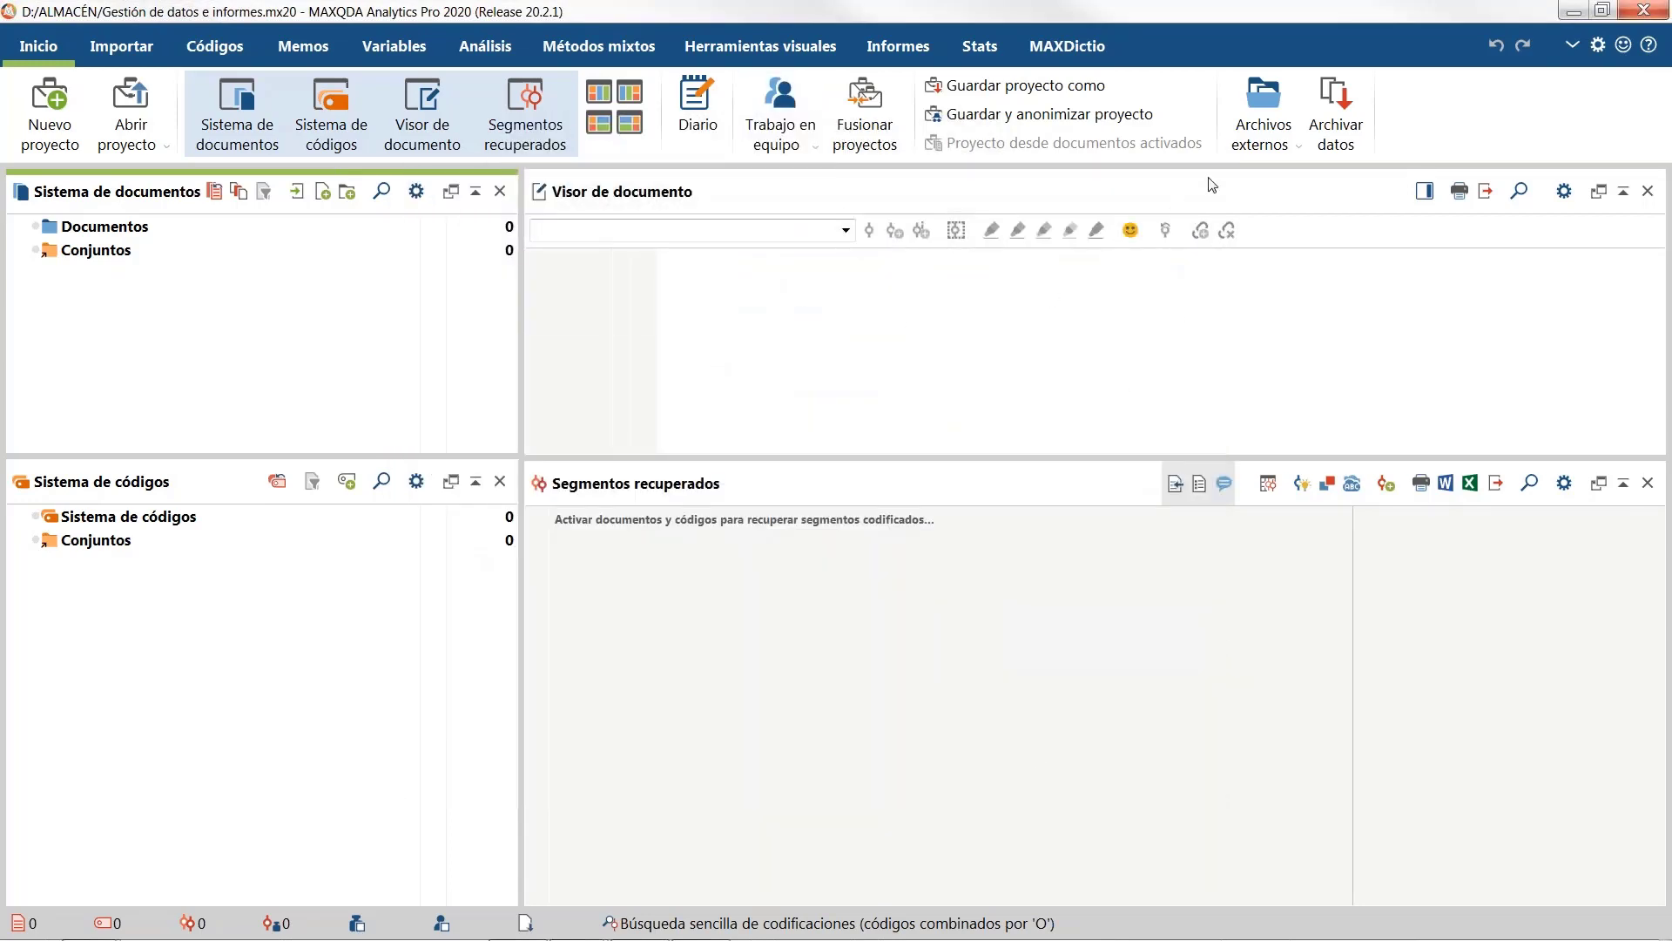
Step: Switch to the open Tutorización Emocional project and review its list of external files
left_click(1254, 146)
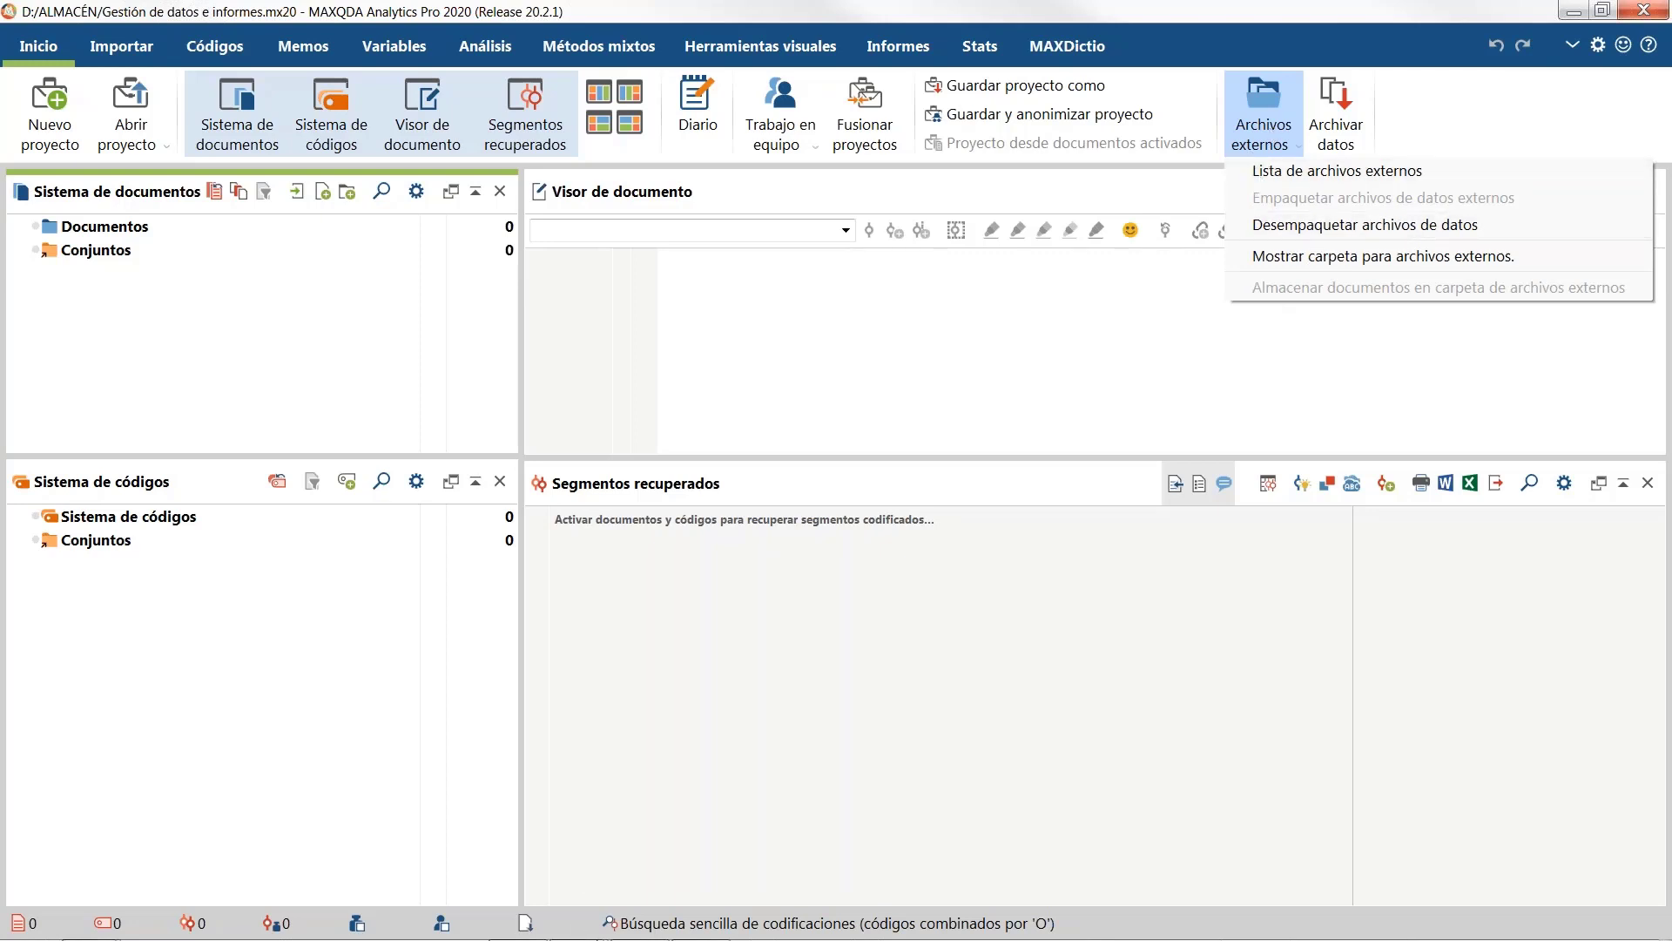
mouse_move(575, 922)
left_click(697, 784)
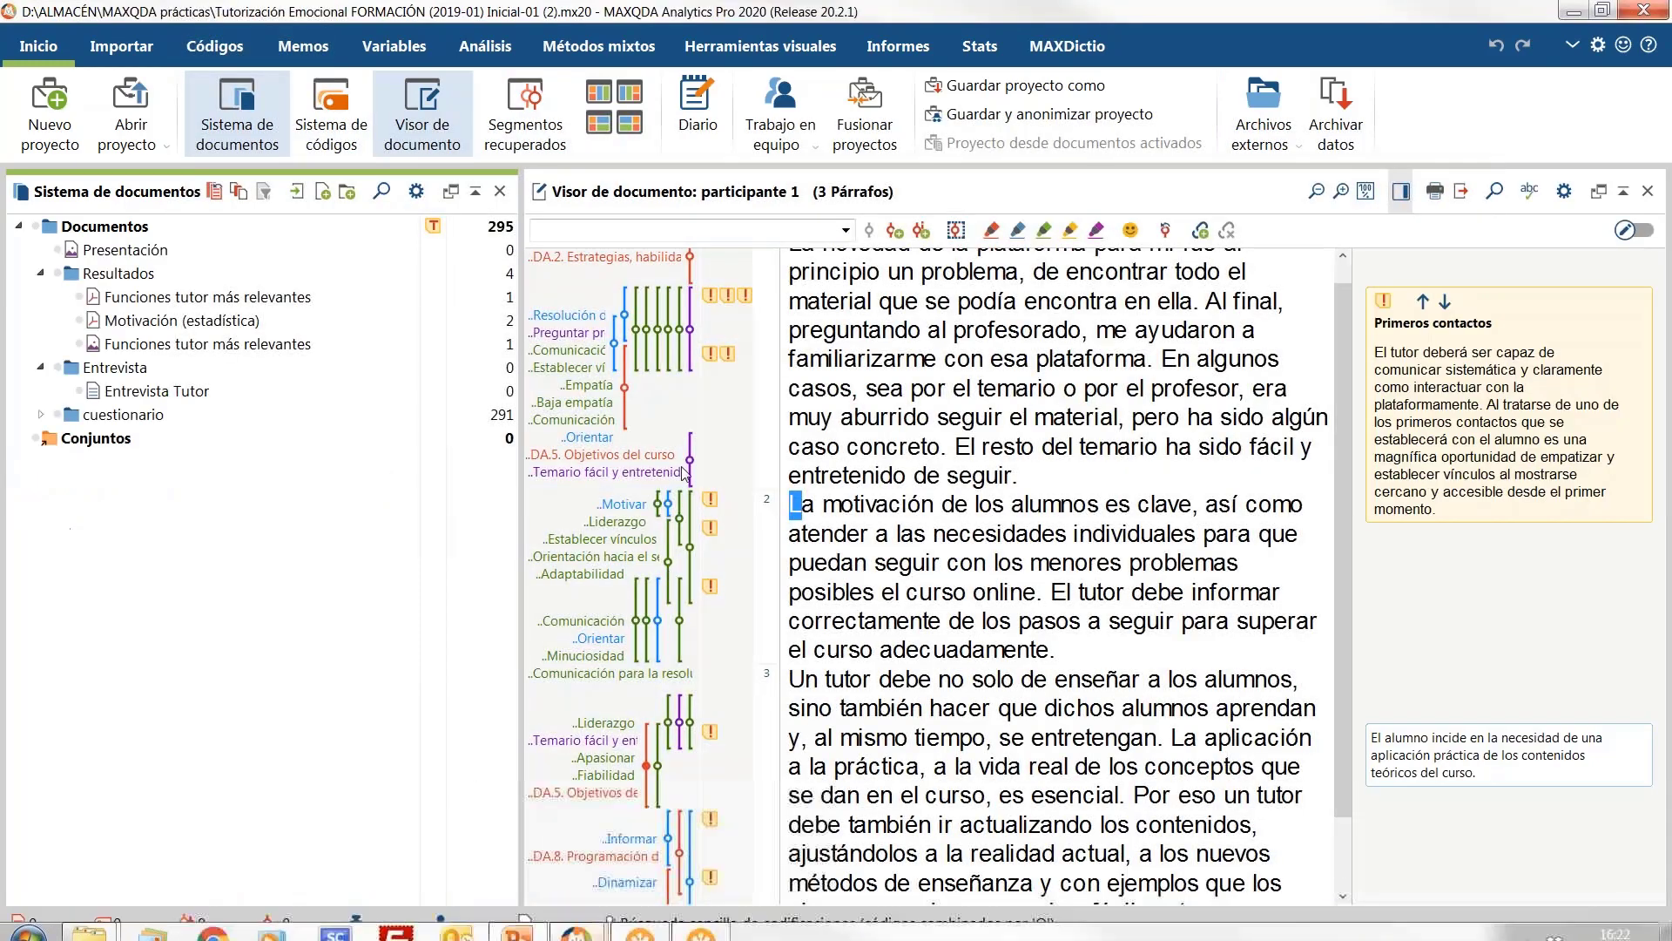
left_click(1259, 146)
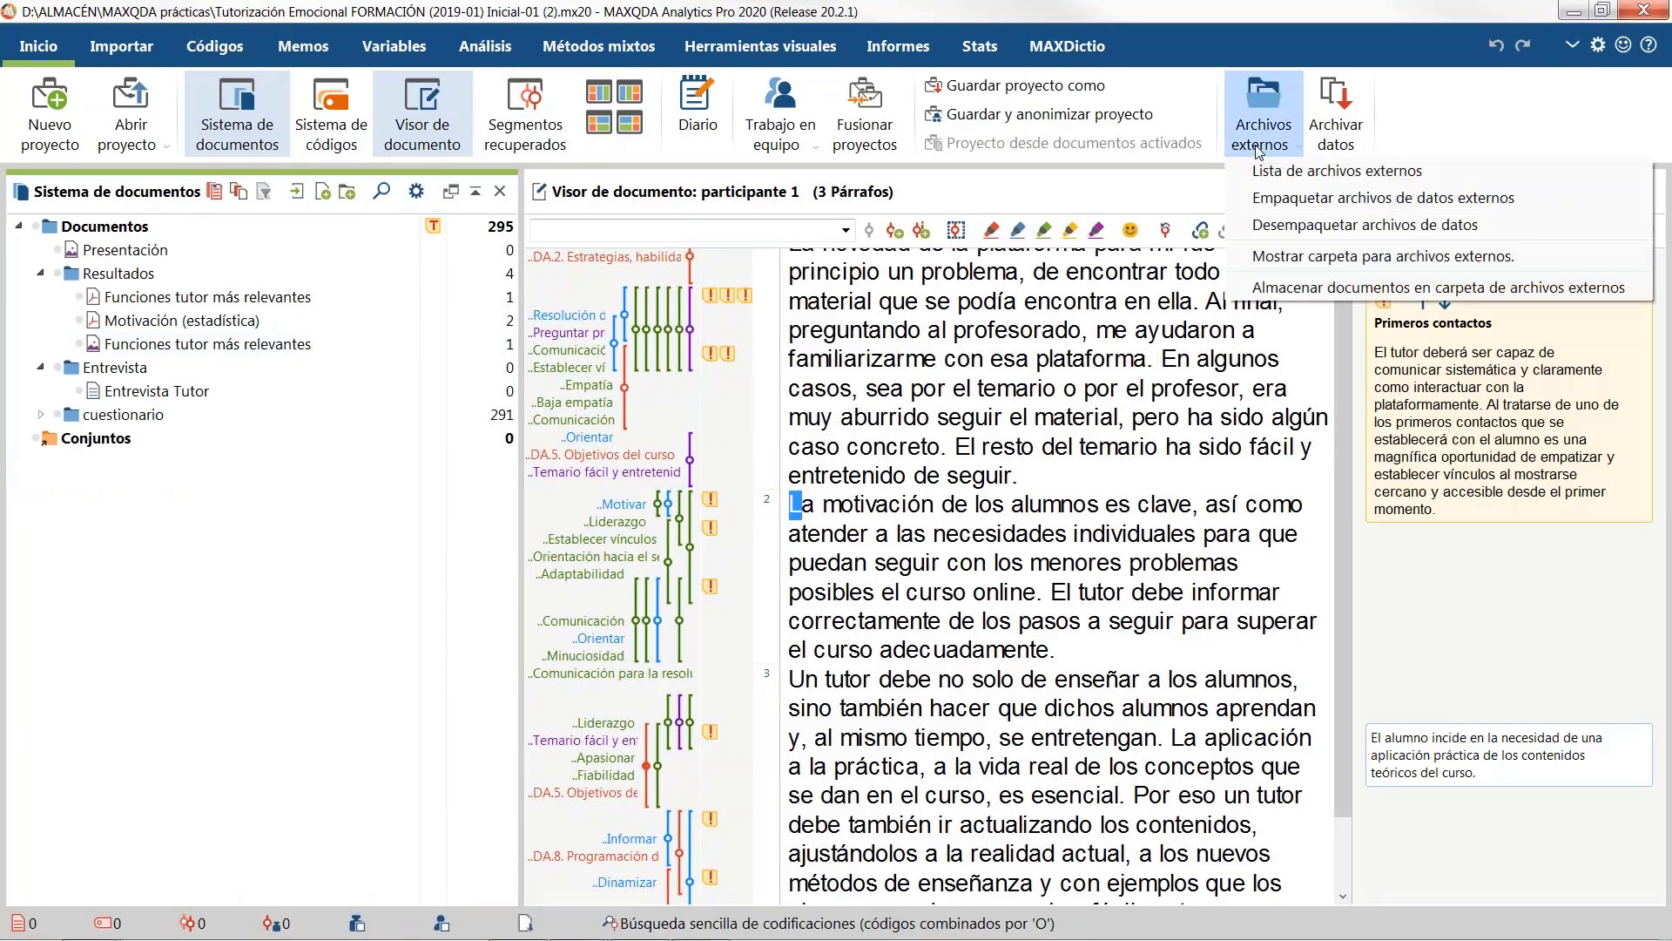
left_click(1297, 175)
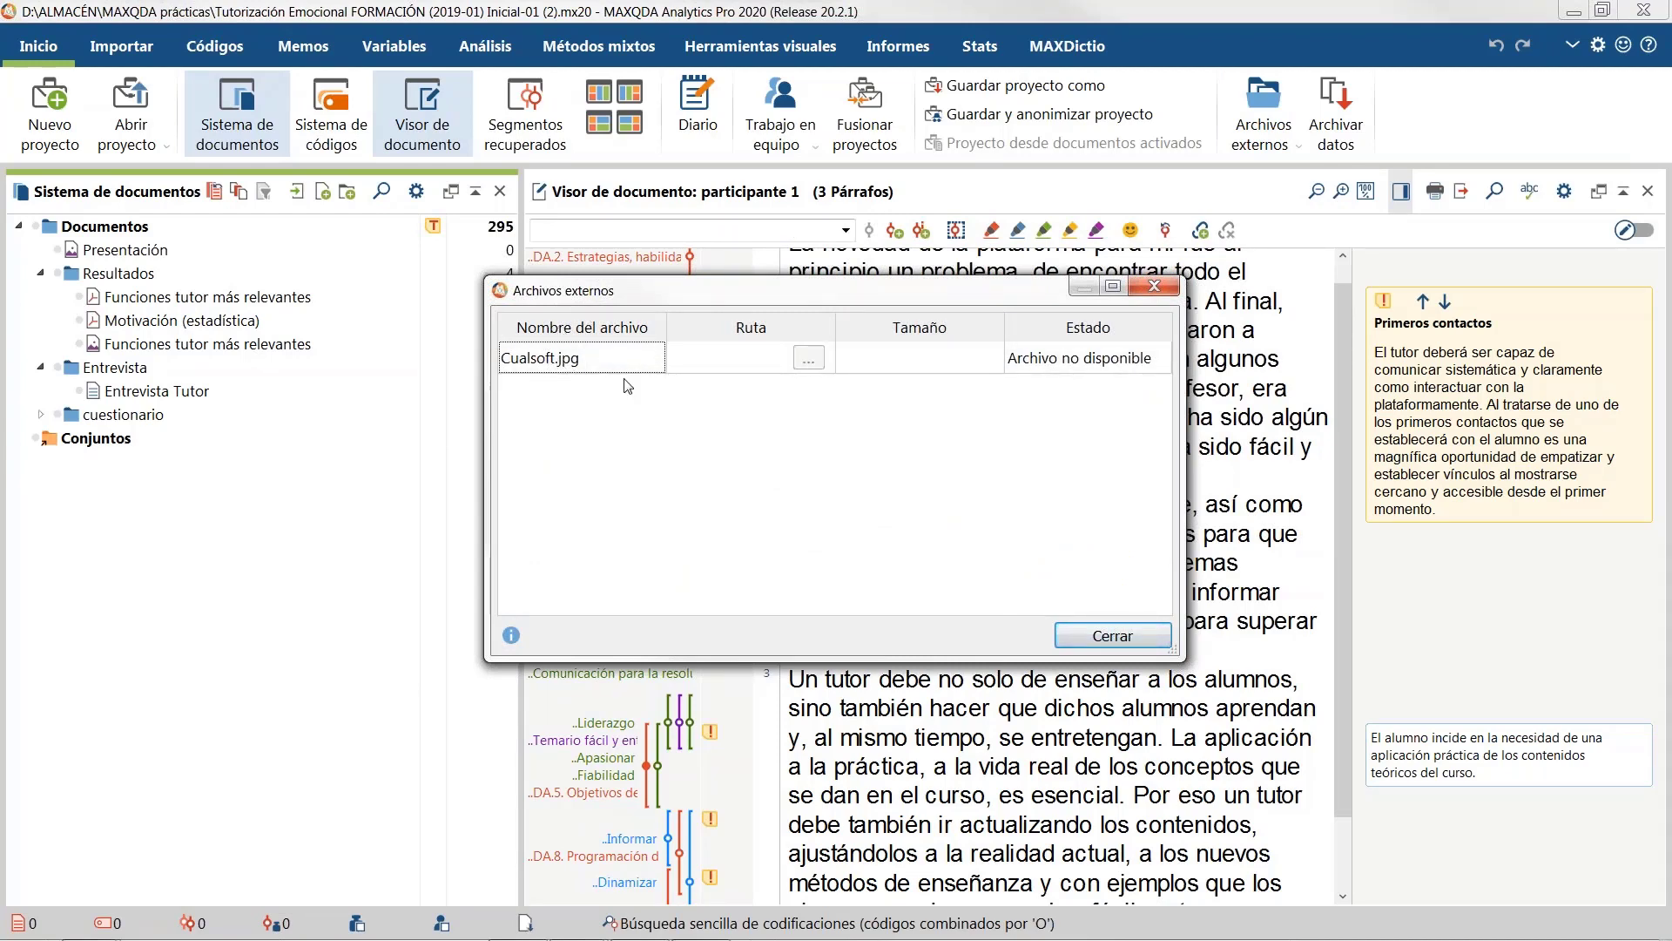
left_click(1128, 644)
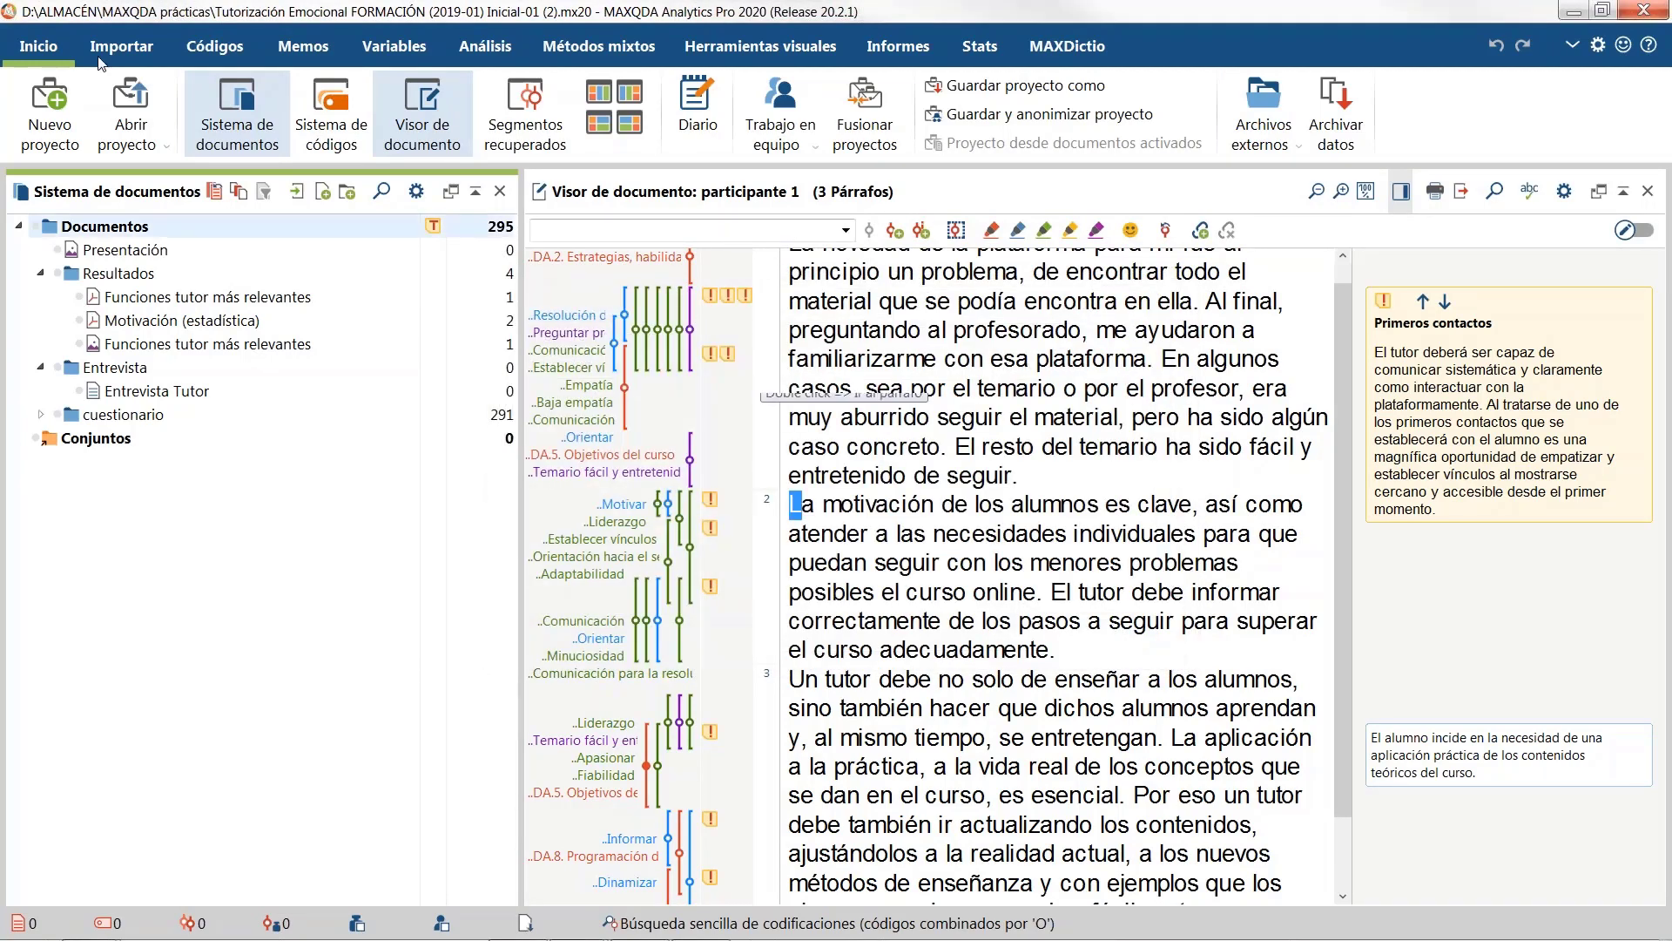
Step: Store the Presentación document and the three Resultados documents in the external files folder
left_click(1257, 151)
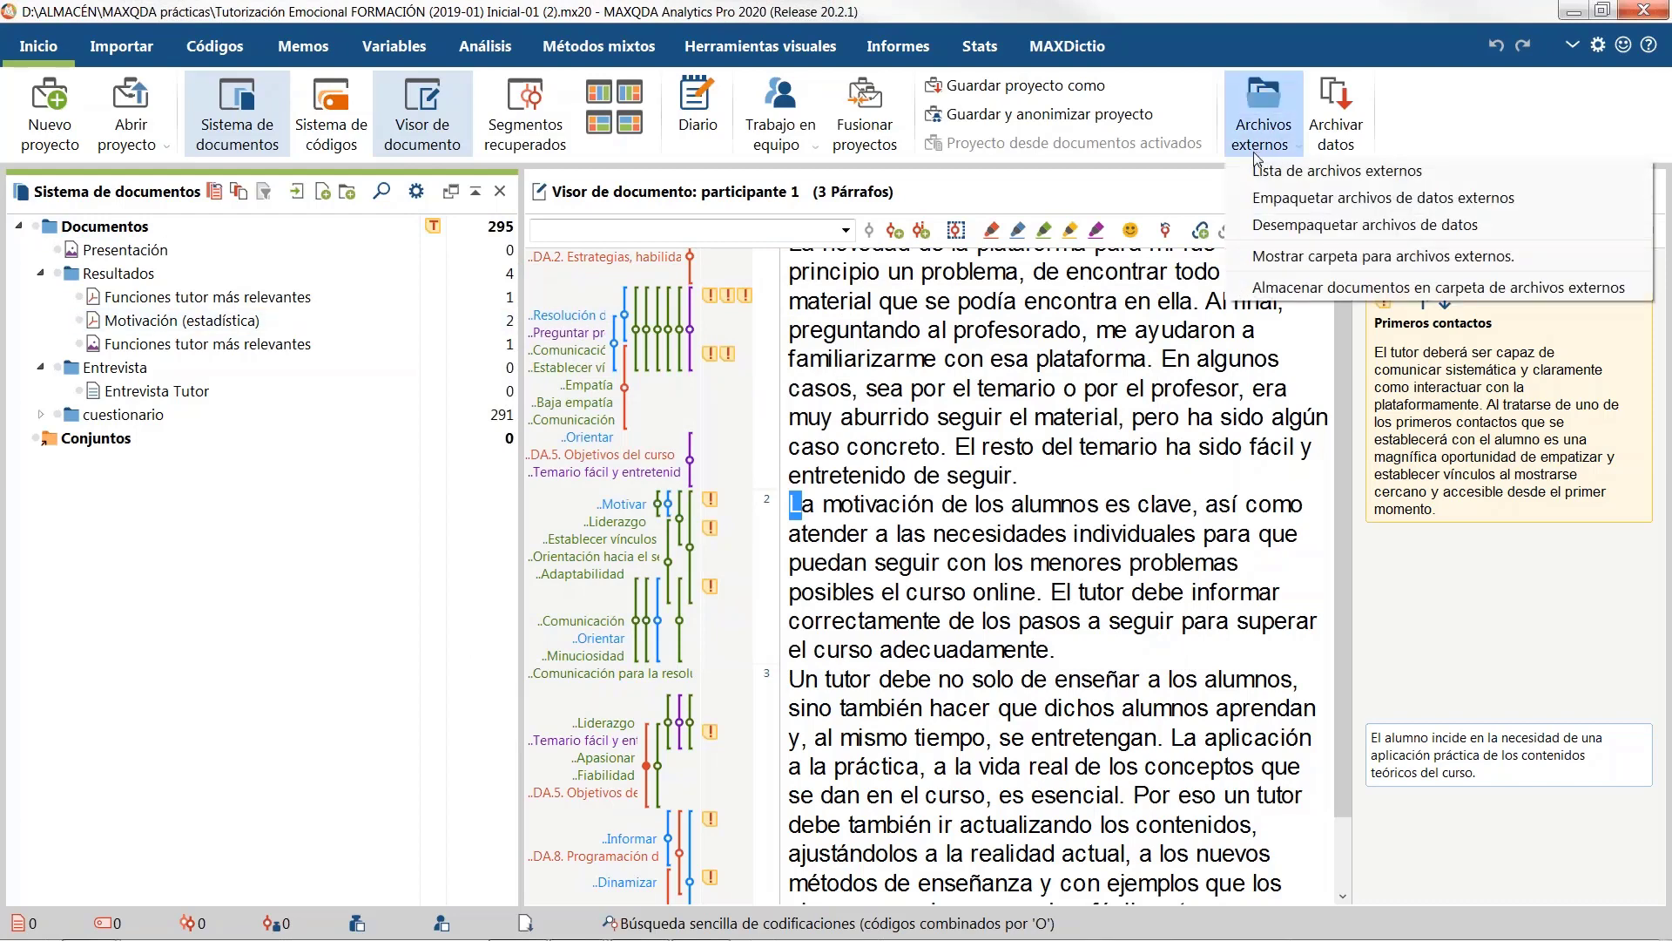
left_click(1315, 289)
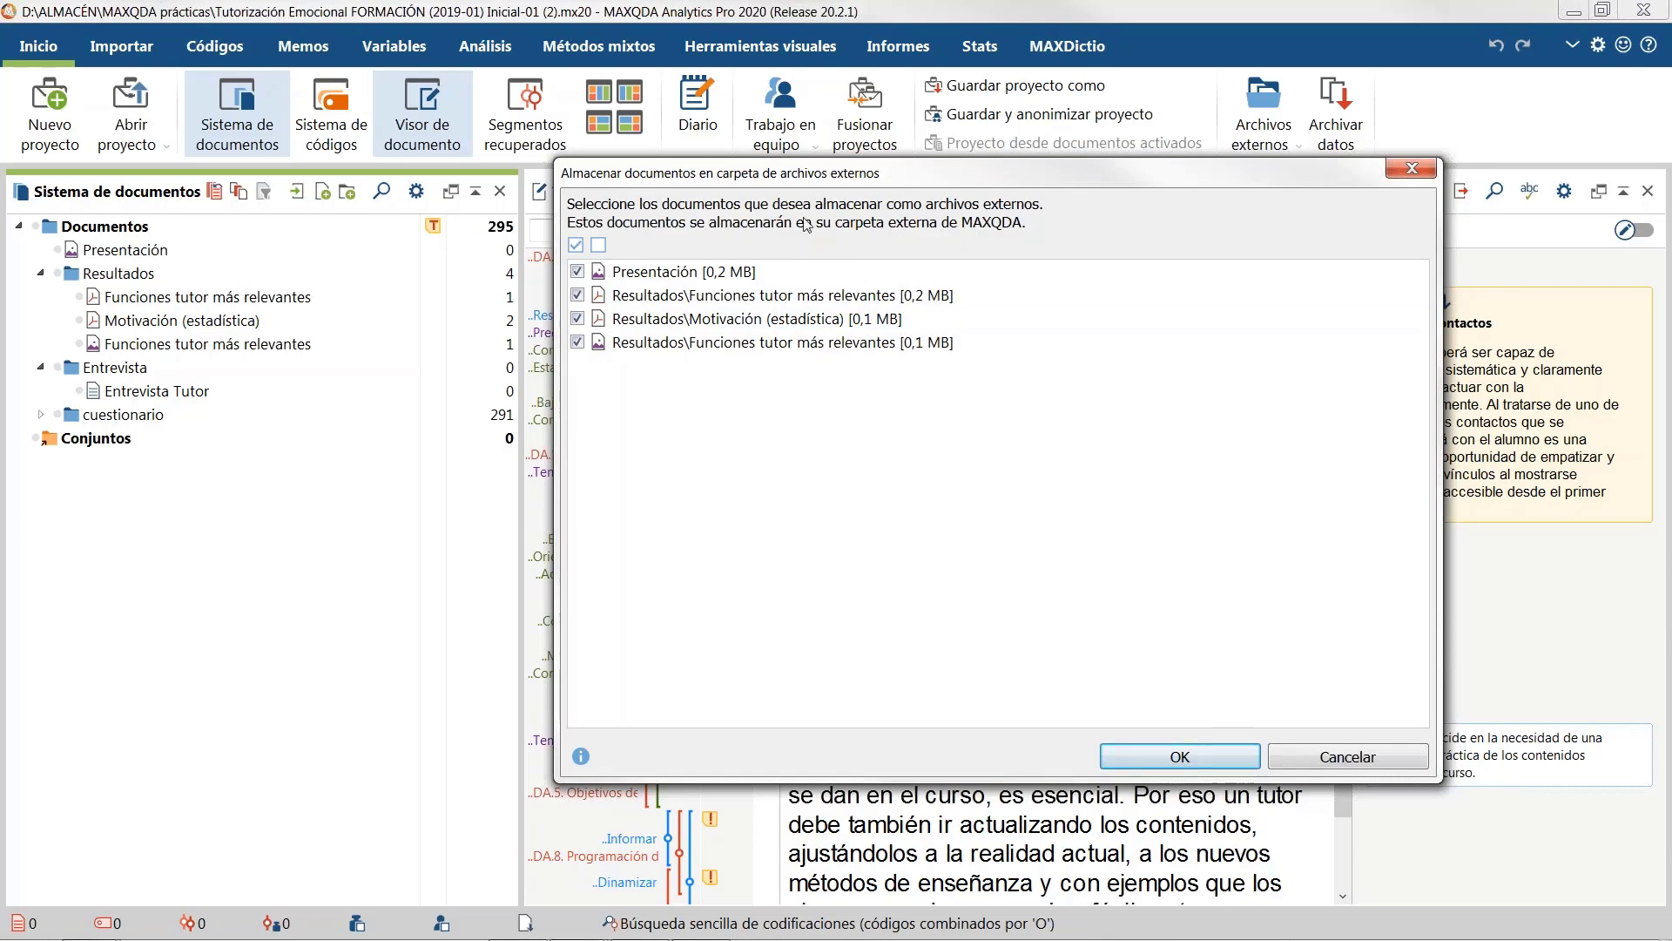
left_click(1146, 755)
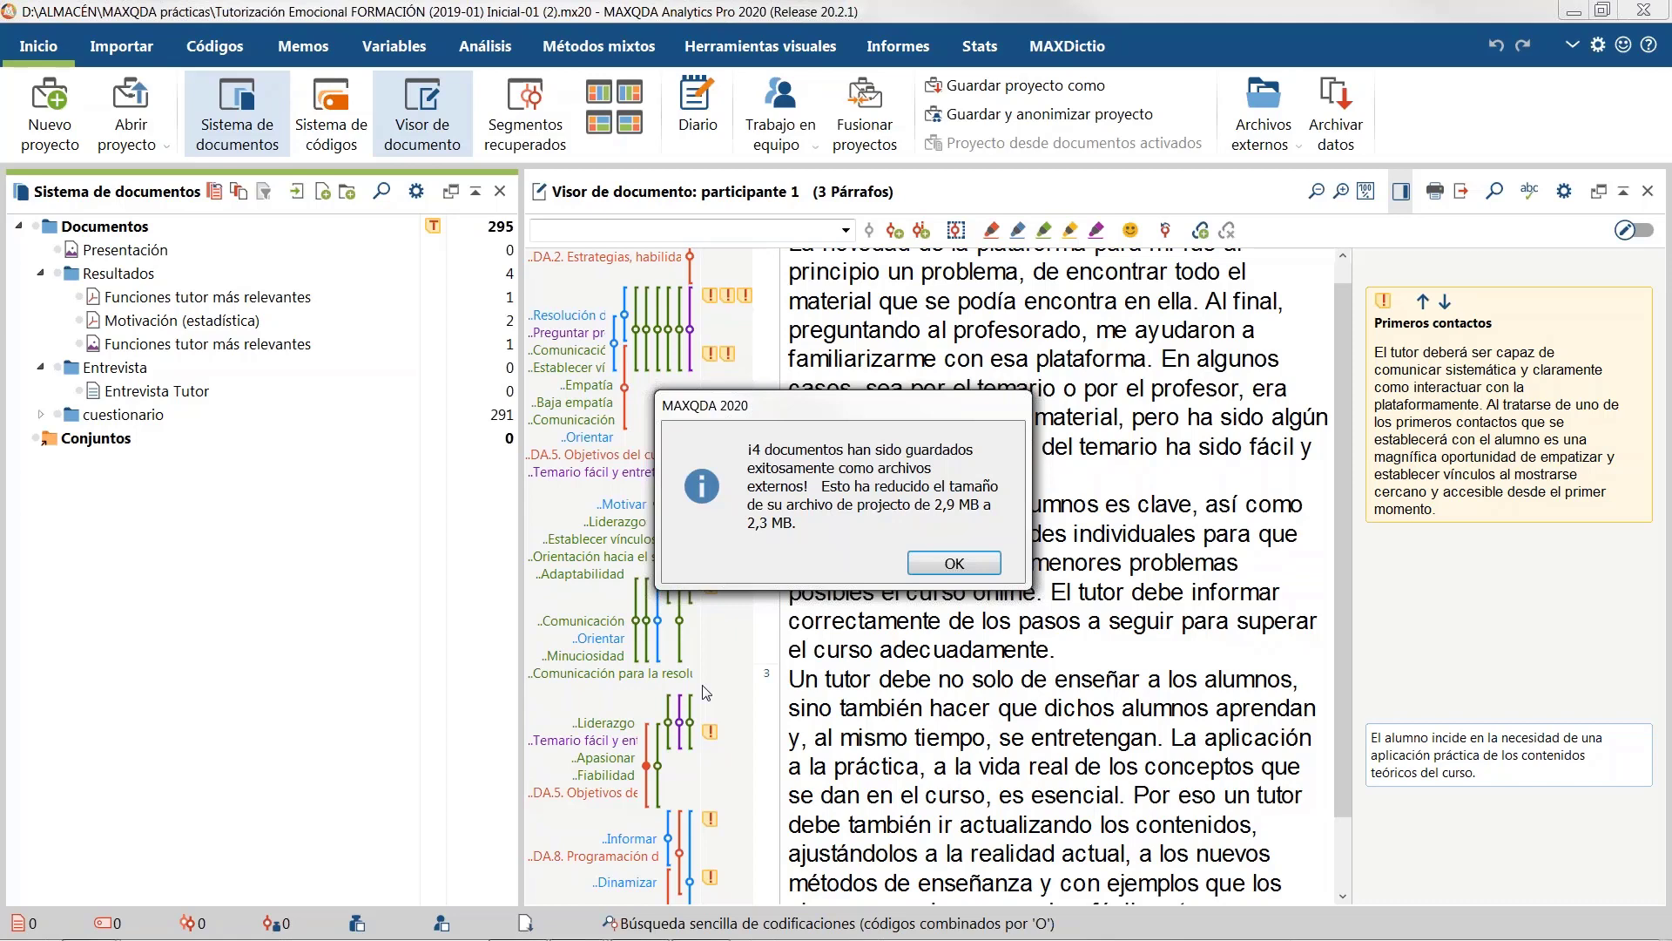
left_click(936, 562)
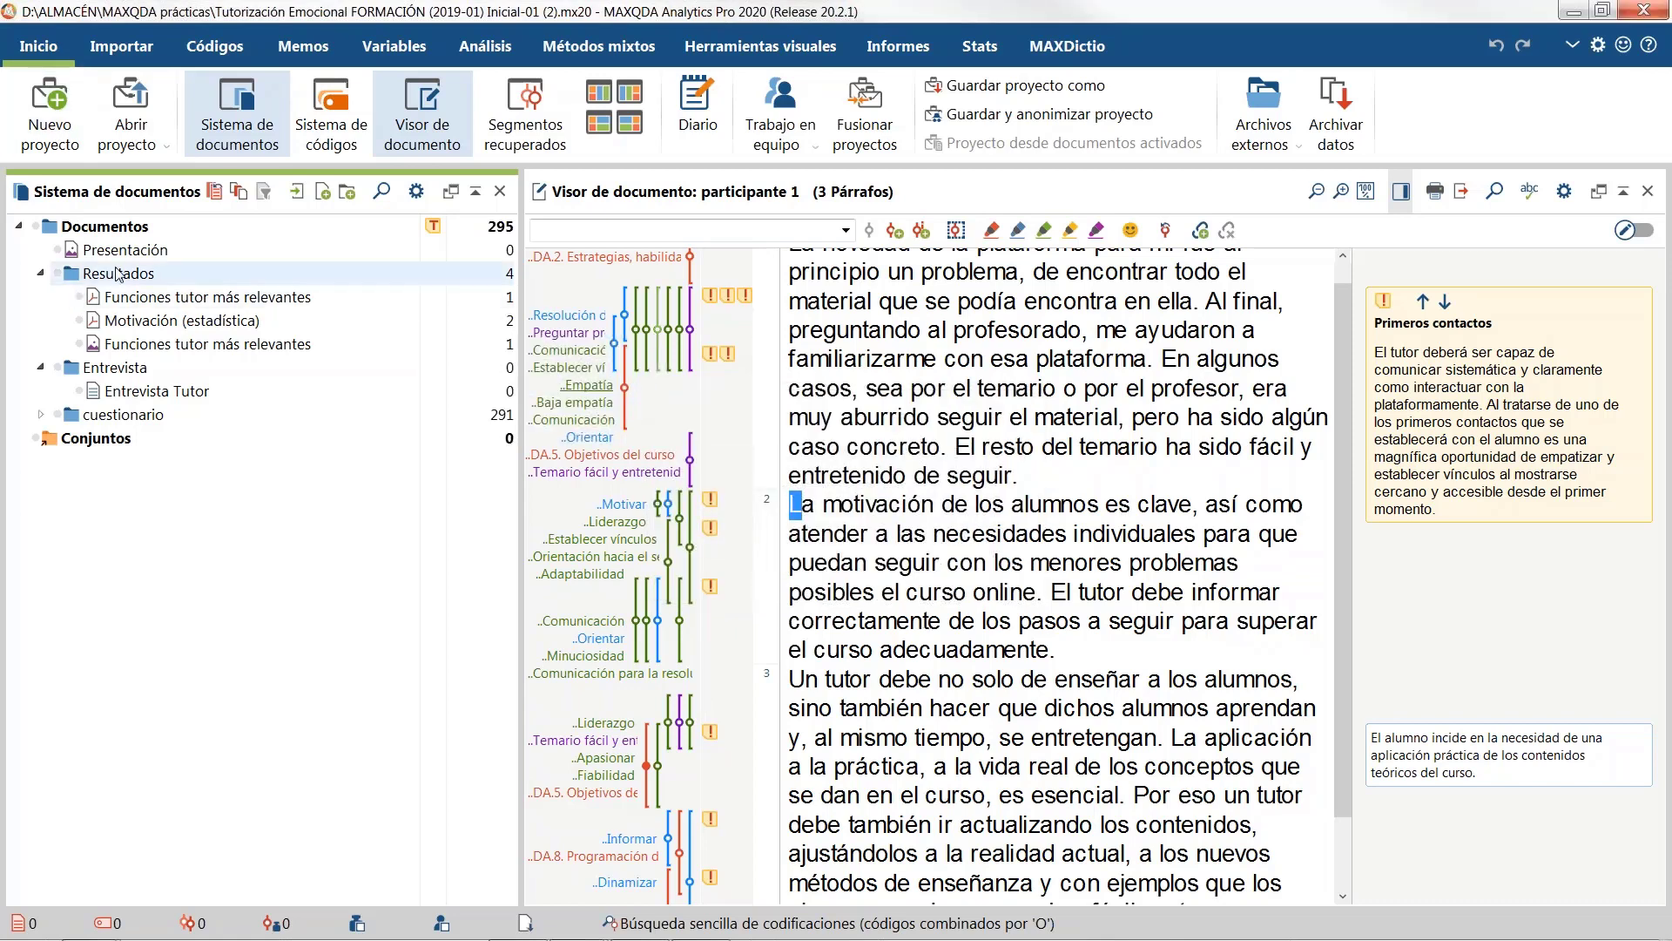
Step: View the Motivación (estadística) document and the first Funciones tutor más relevantes document in the Resultados group
double_click(145, 323)
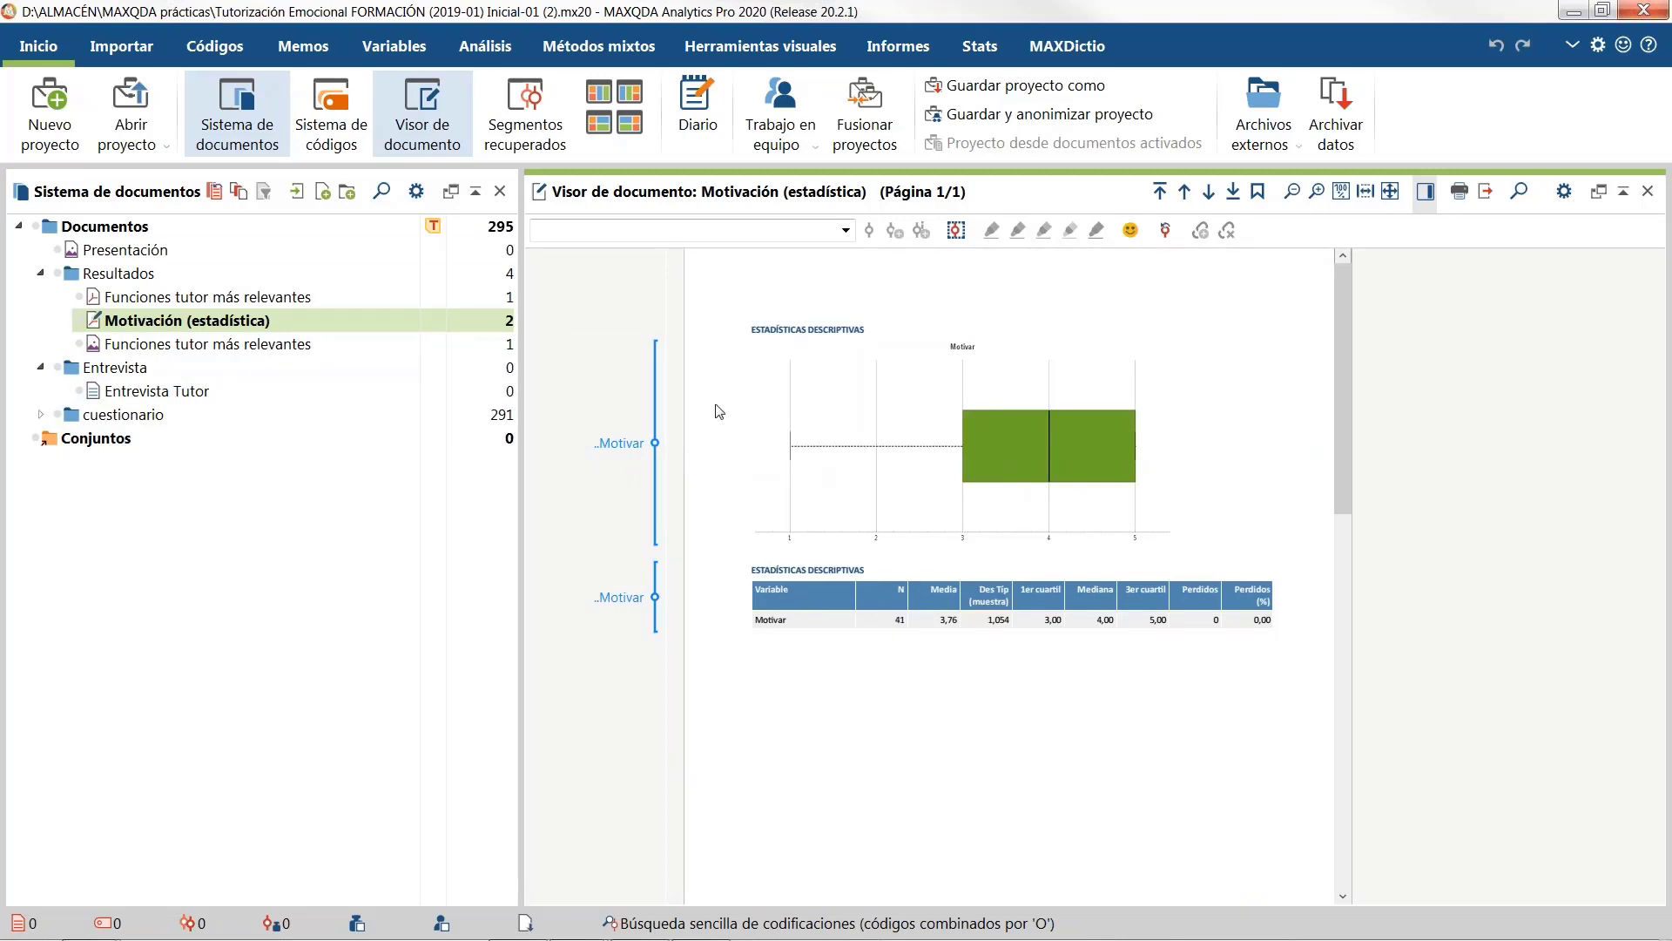
double_click(139, 299)
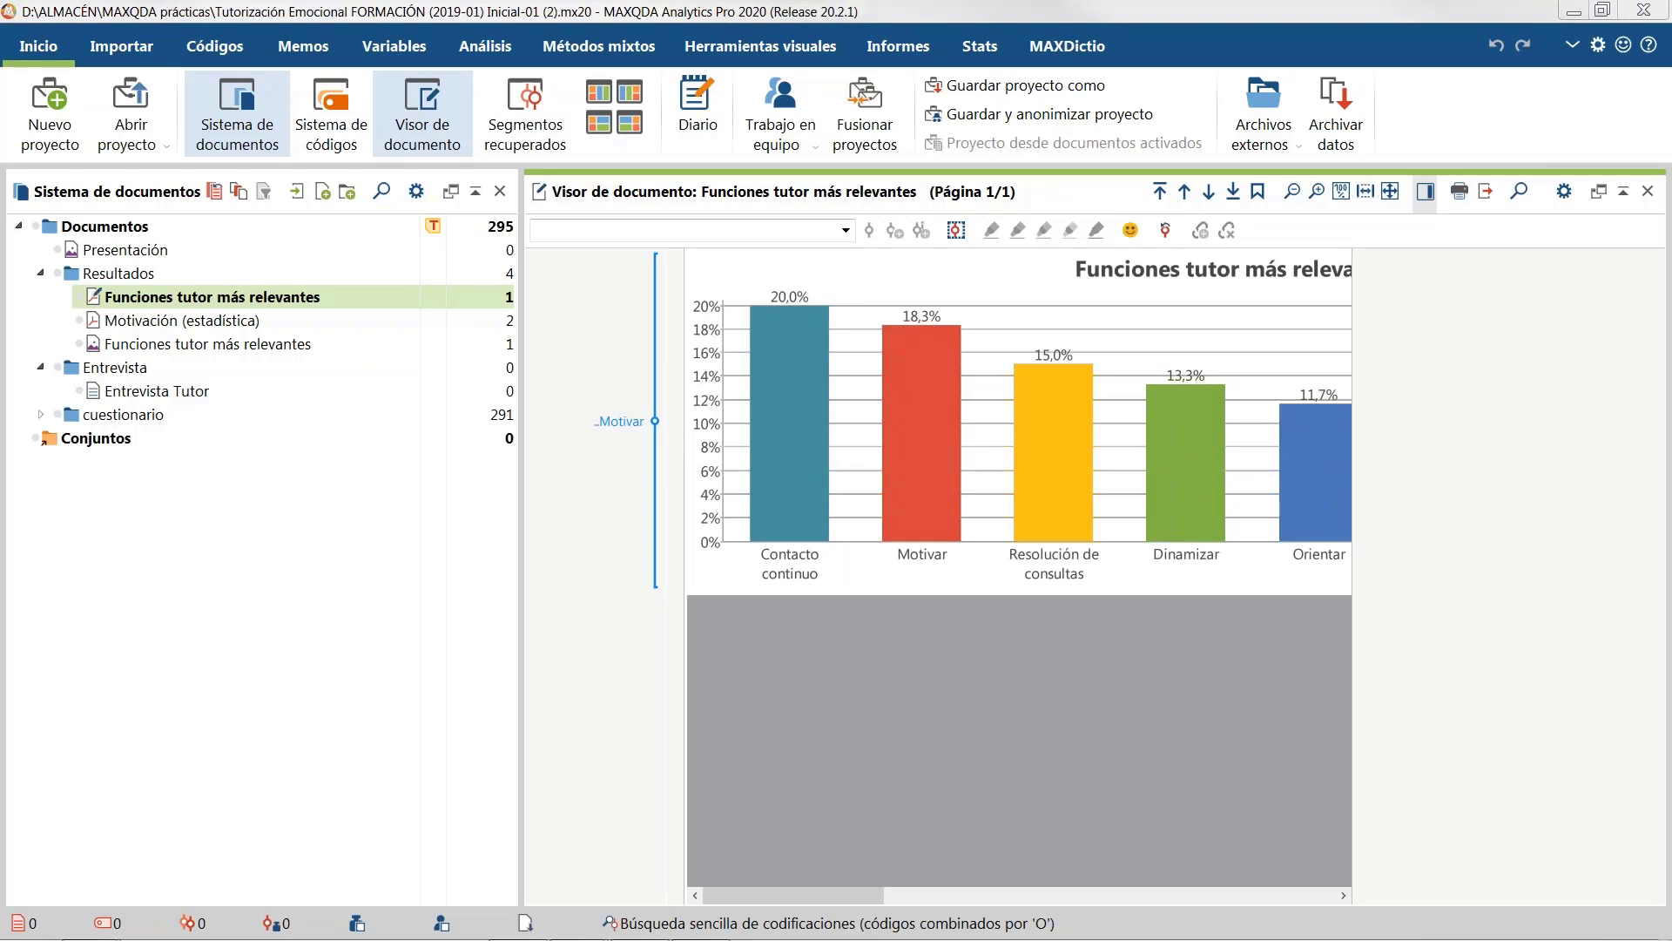
Step: Import the PDF "El programa de competencias socio-emocionales" into Documentos and insert its text as a new document
left_click_drag(1089, 105, 362, 237)
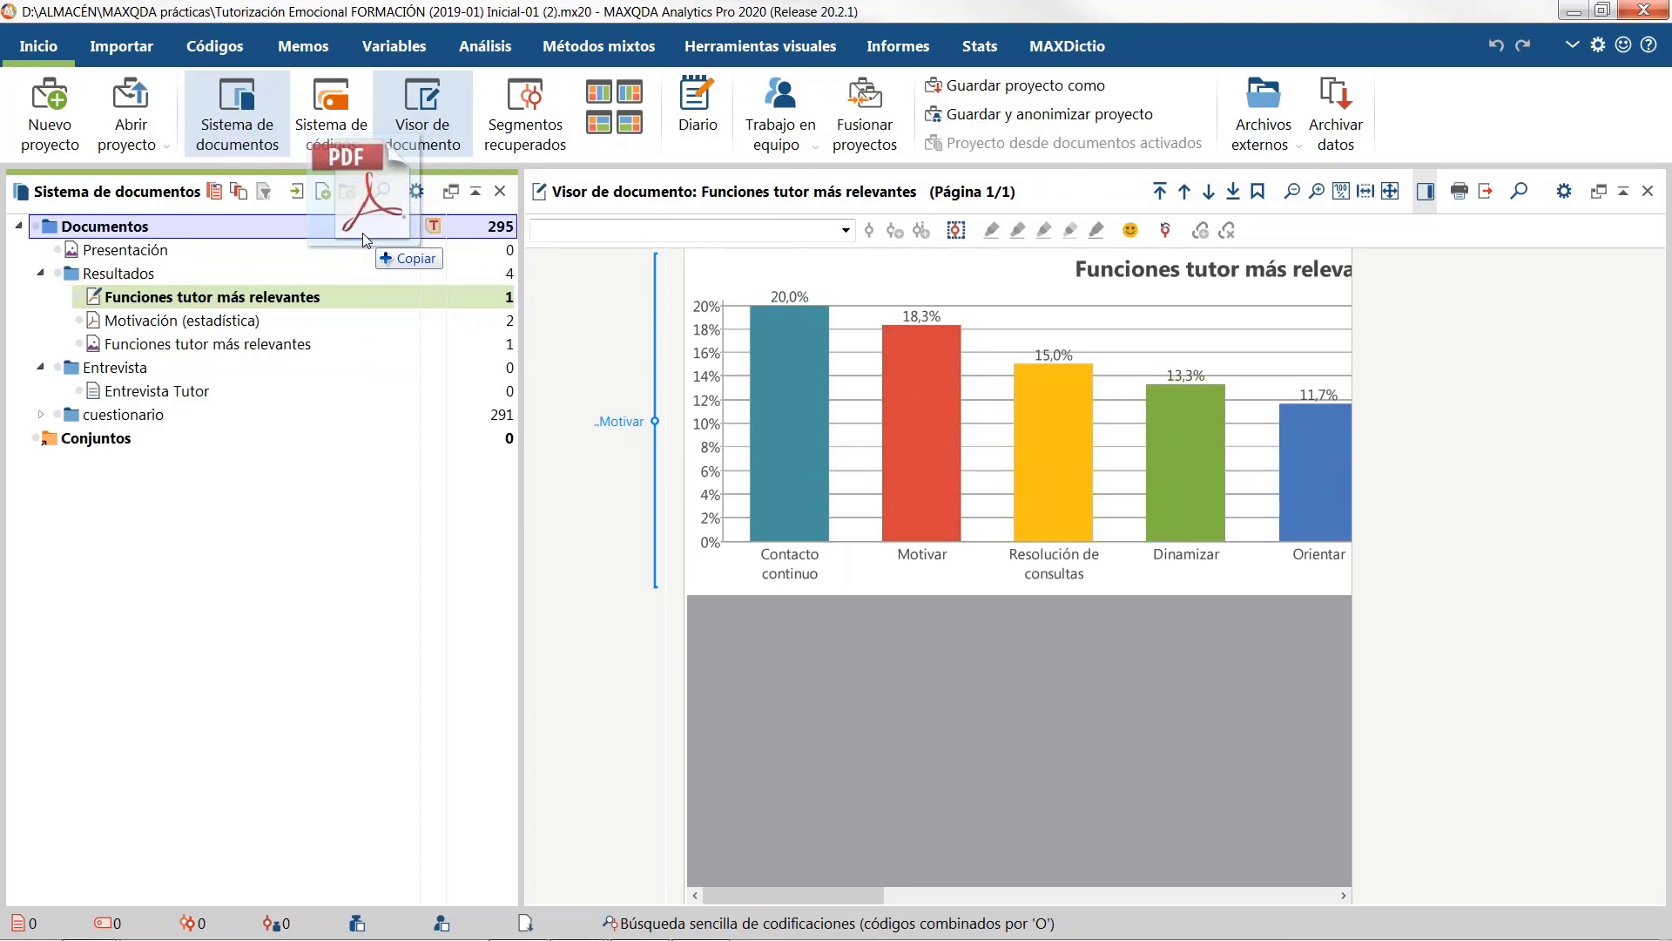
left_click_drag(362, 233, 362, 233)
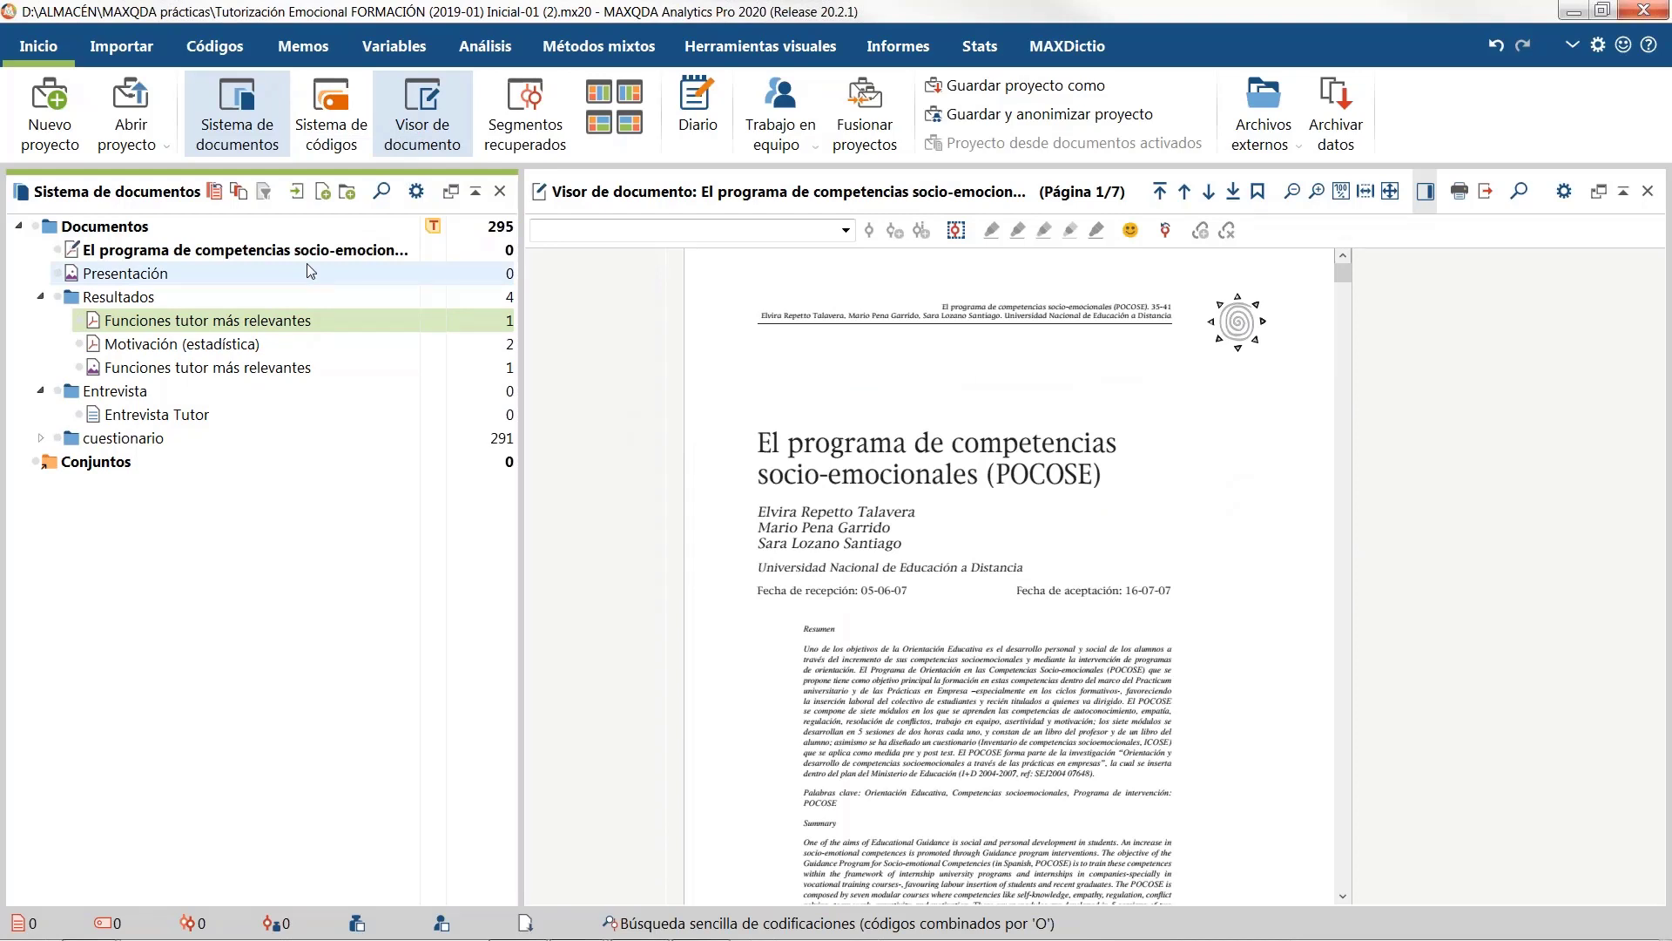
left_click(172, 252)
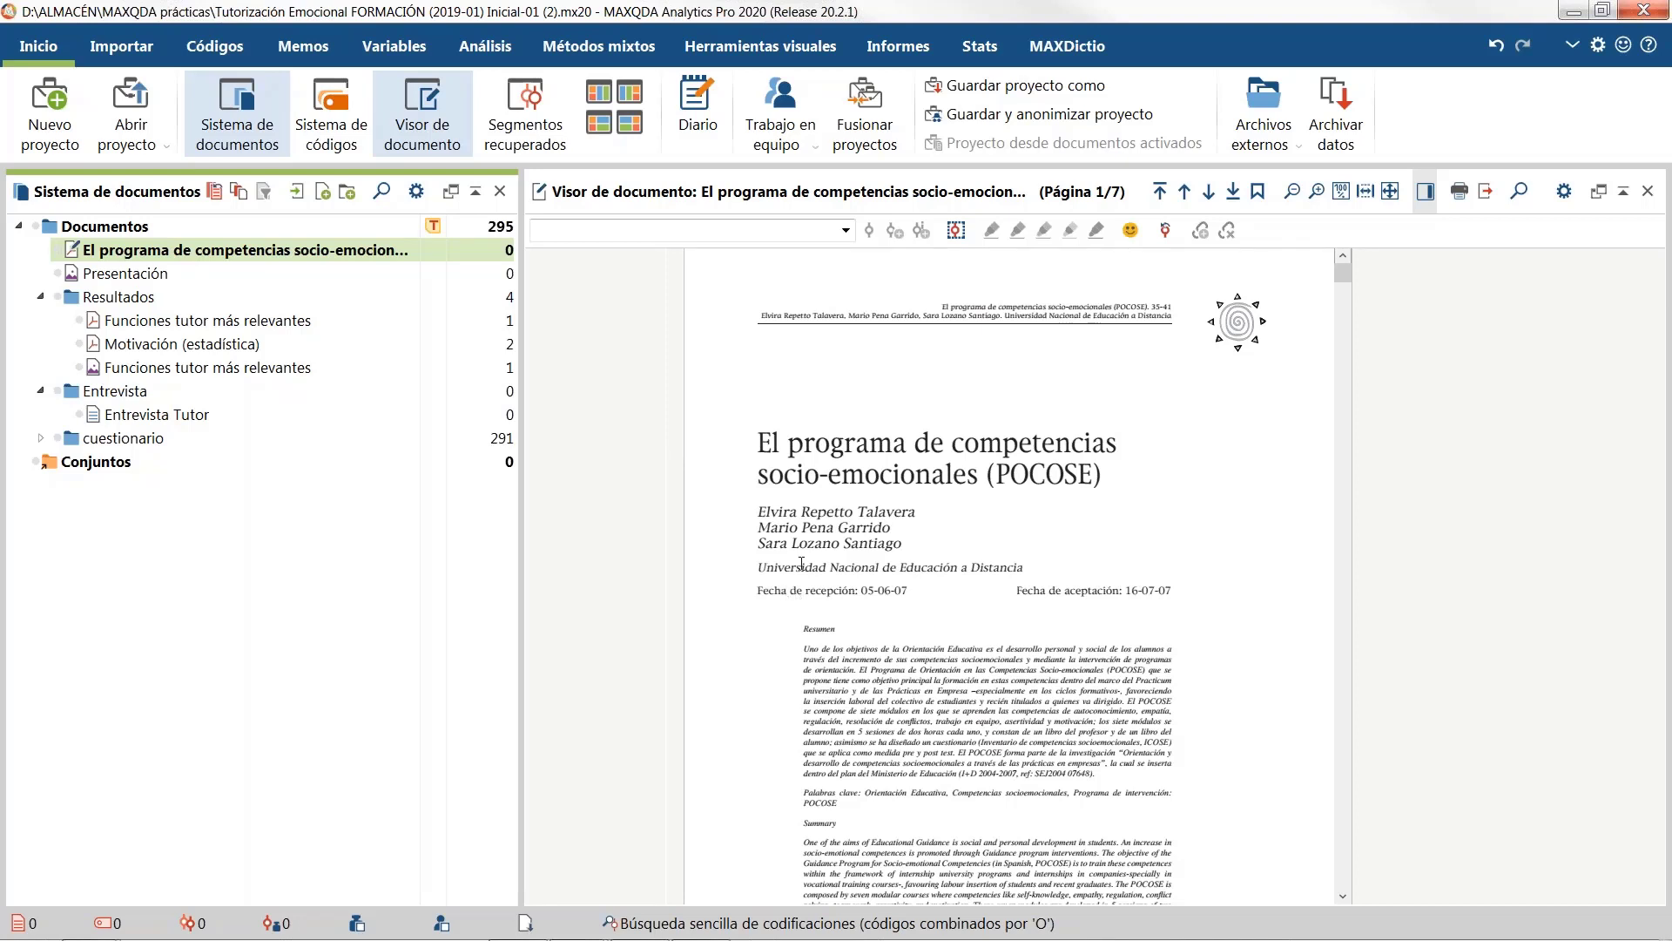
right_click(263, 258)
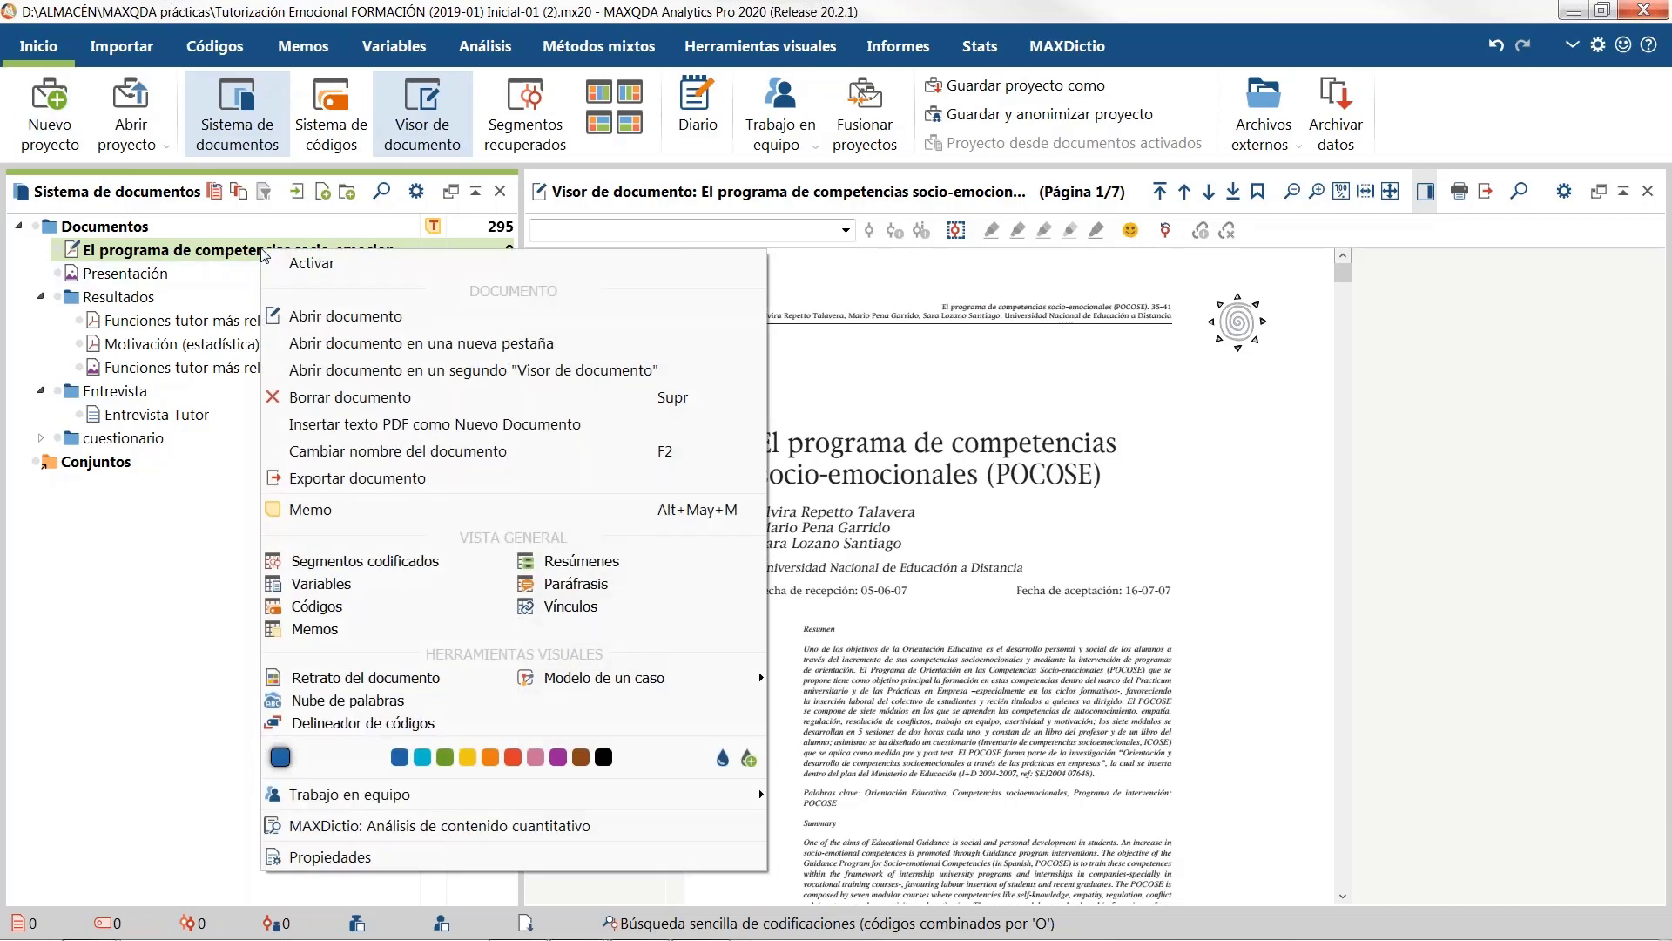
left_click(485, 427)
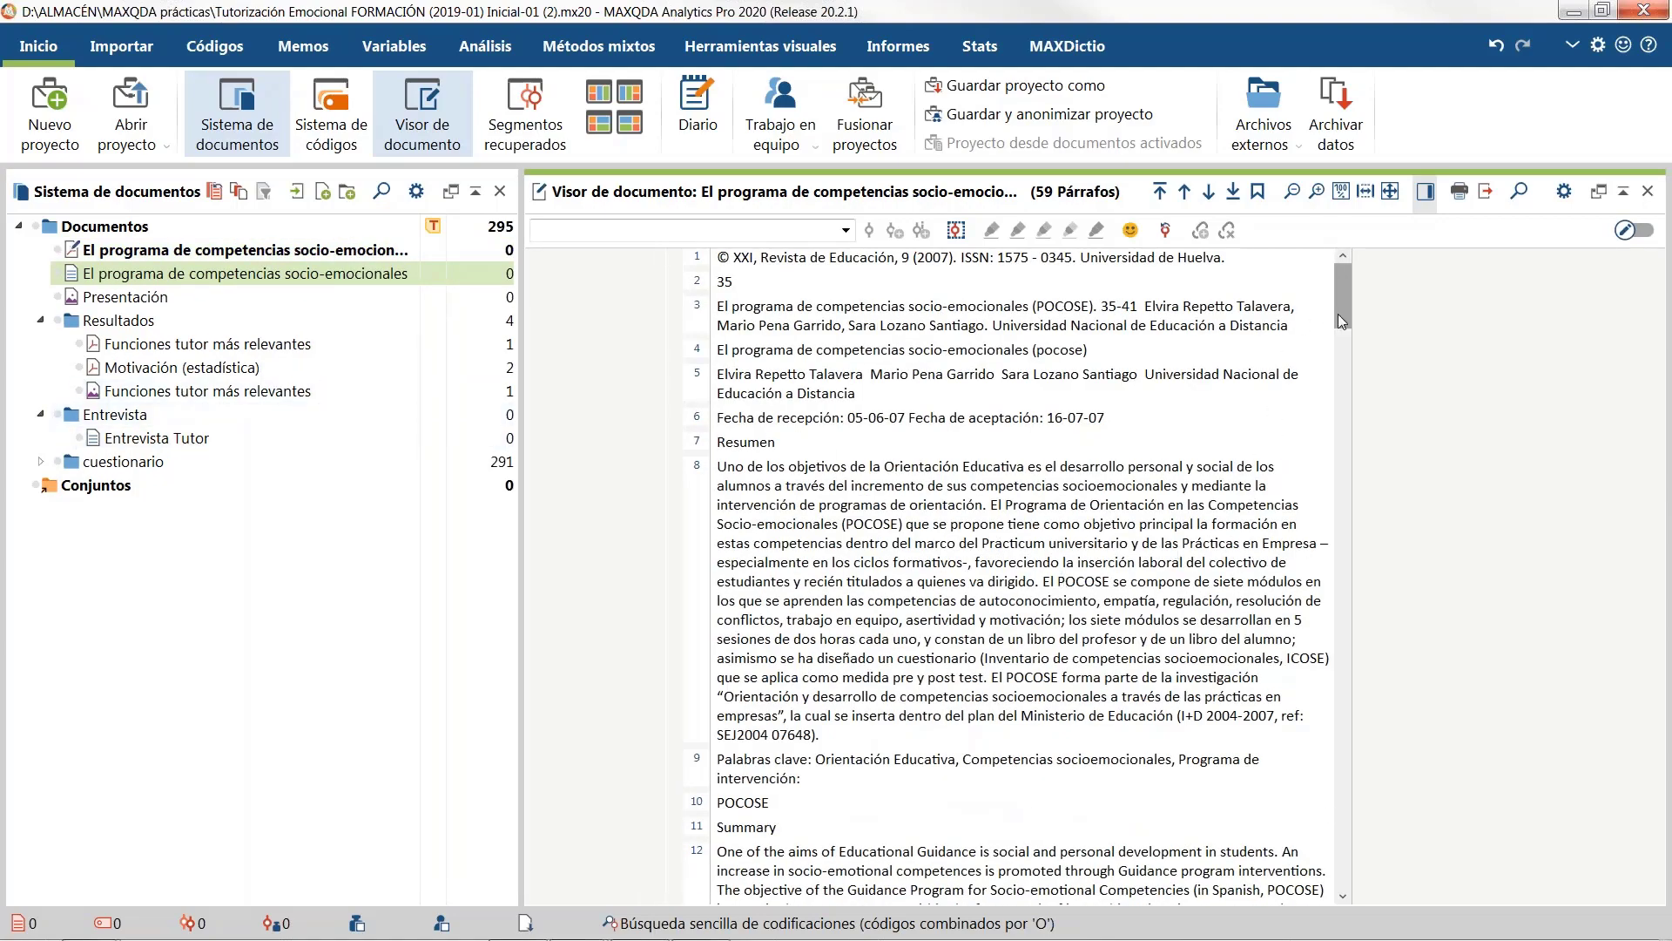
left_click_drag(1338, 315, 1347, 238)
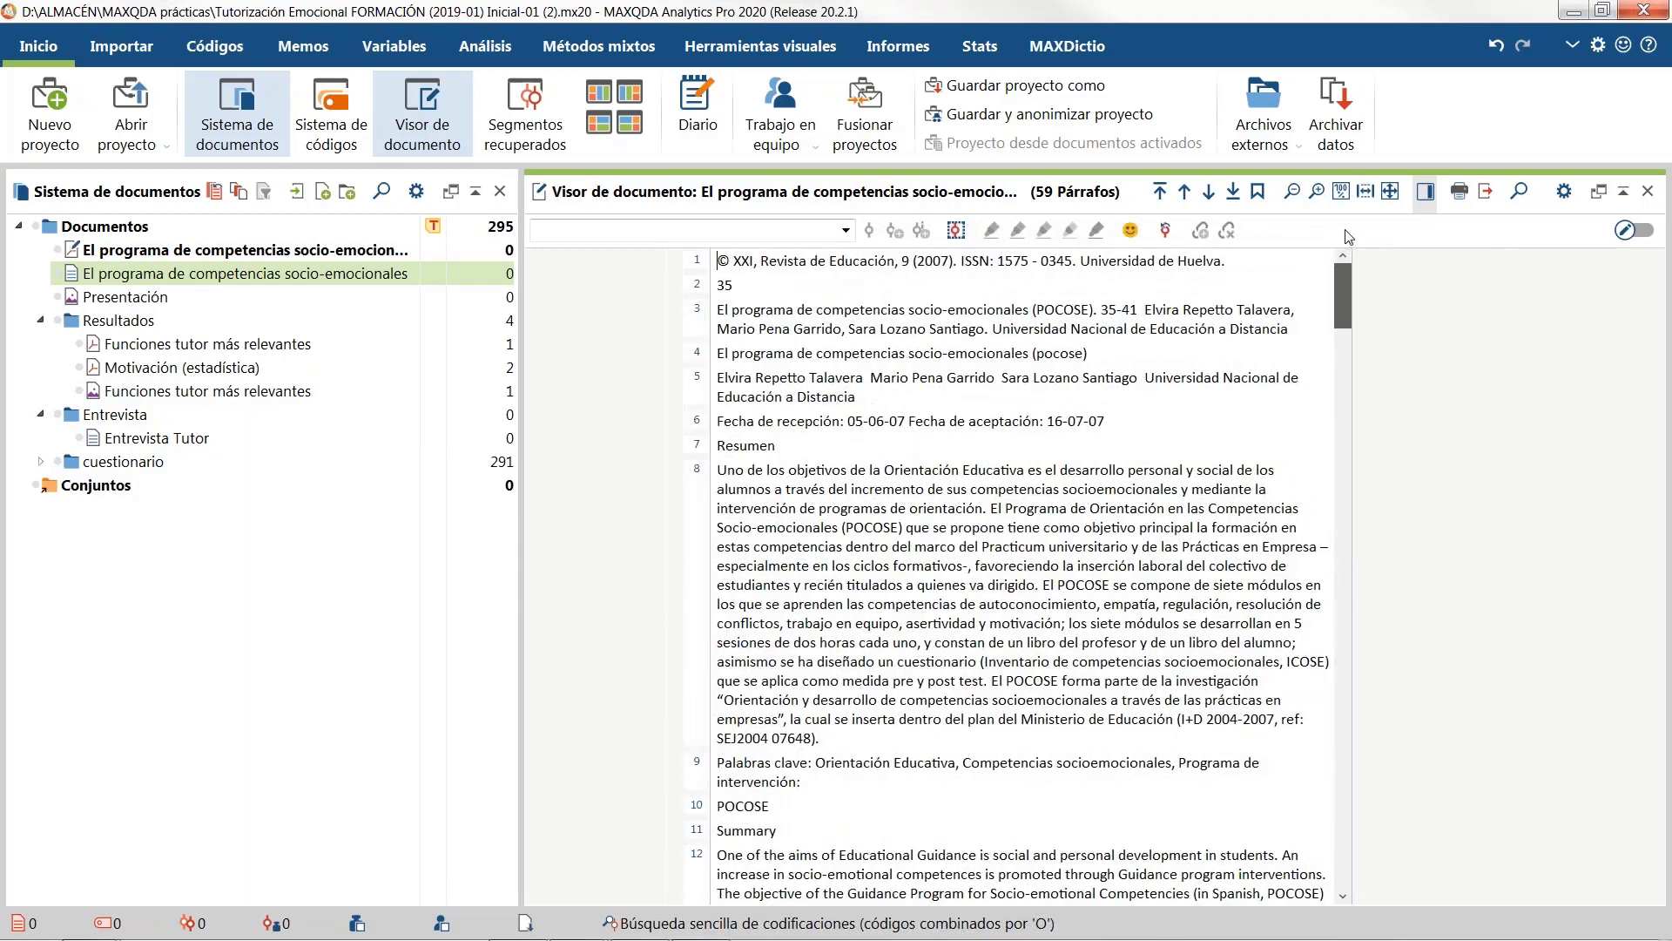
Step: Compare the imported PDF with its extracted text document, selecting the word "indudable" in the PDF's introduction
double_click(165, 250)
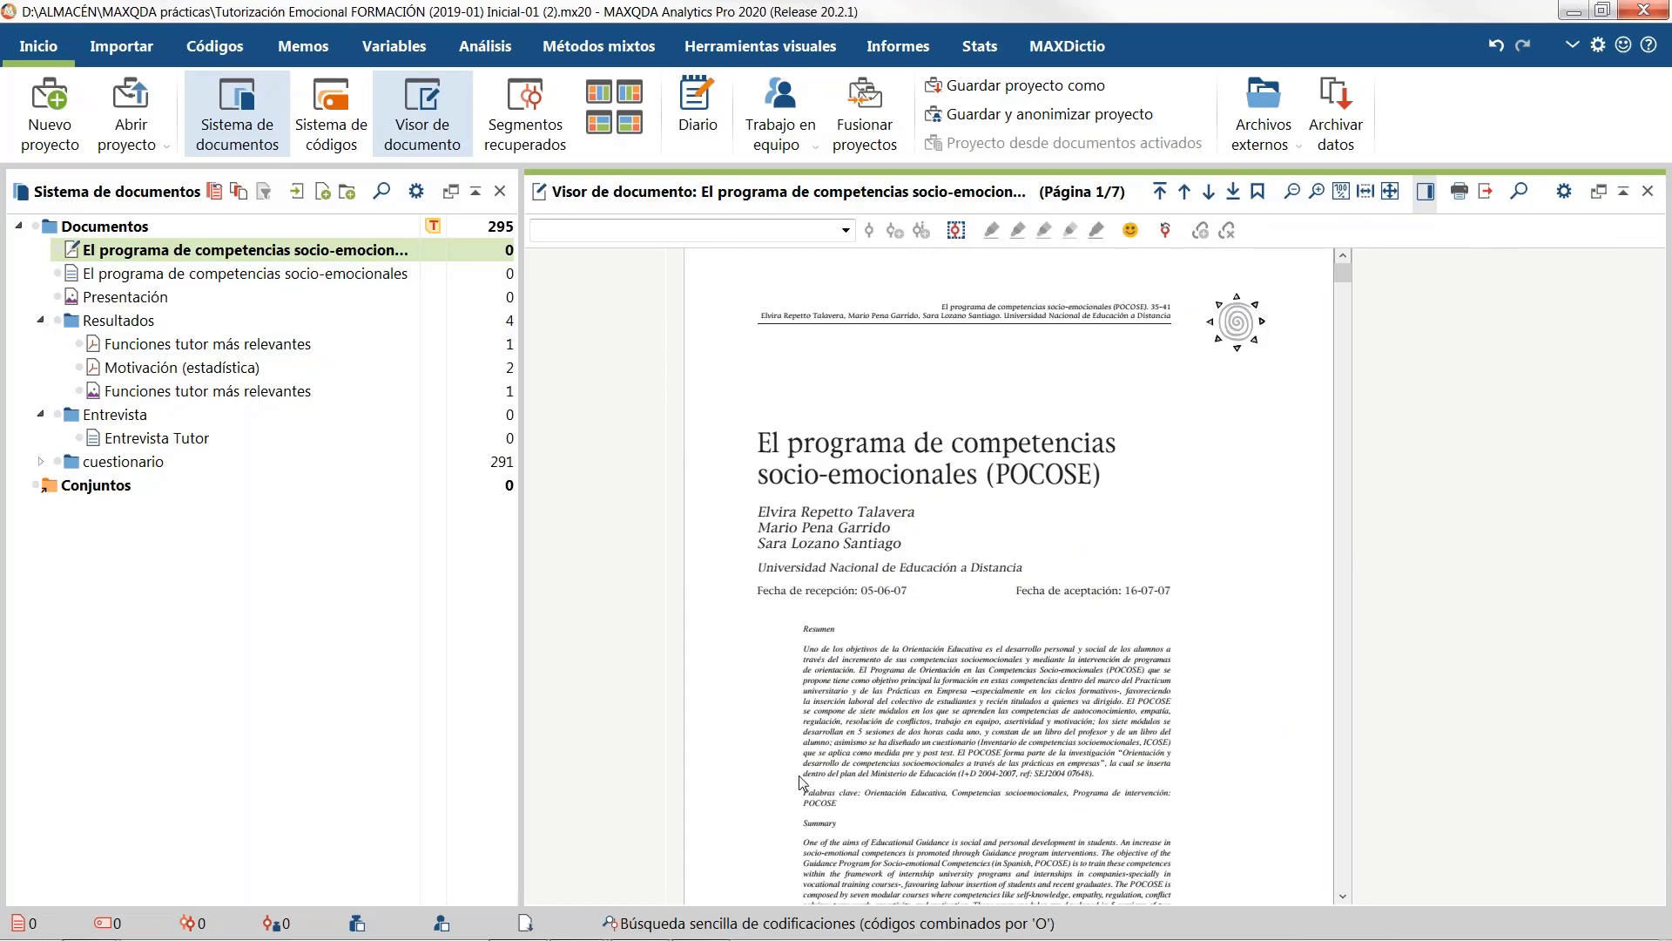
scroll(814, 778, "down", 10)
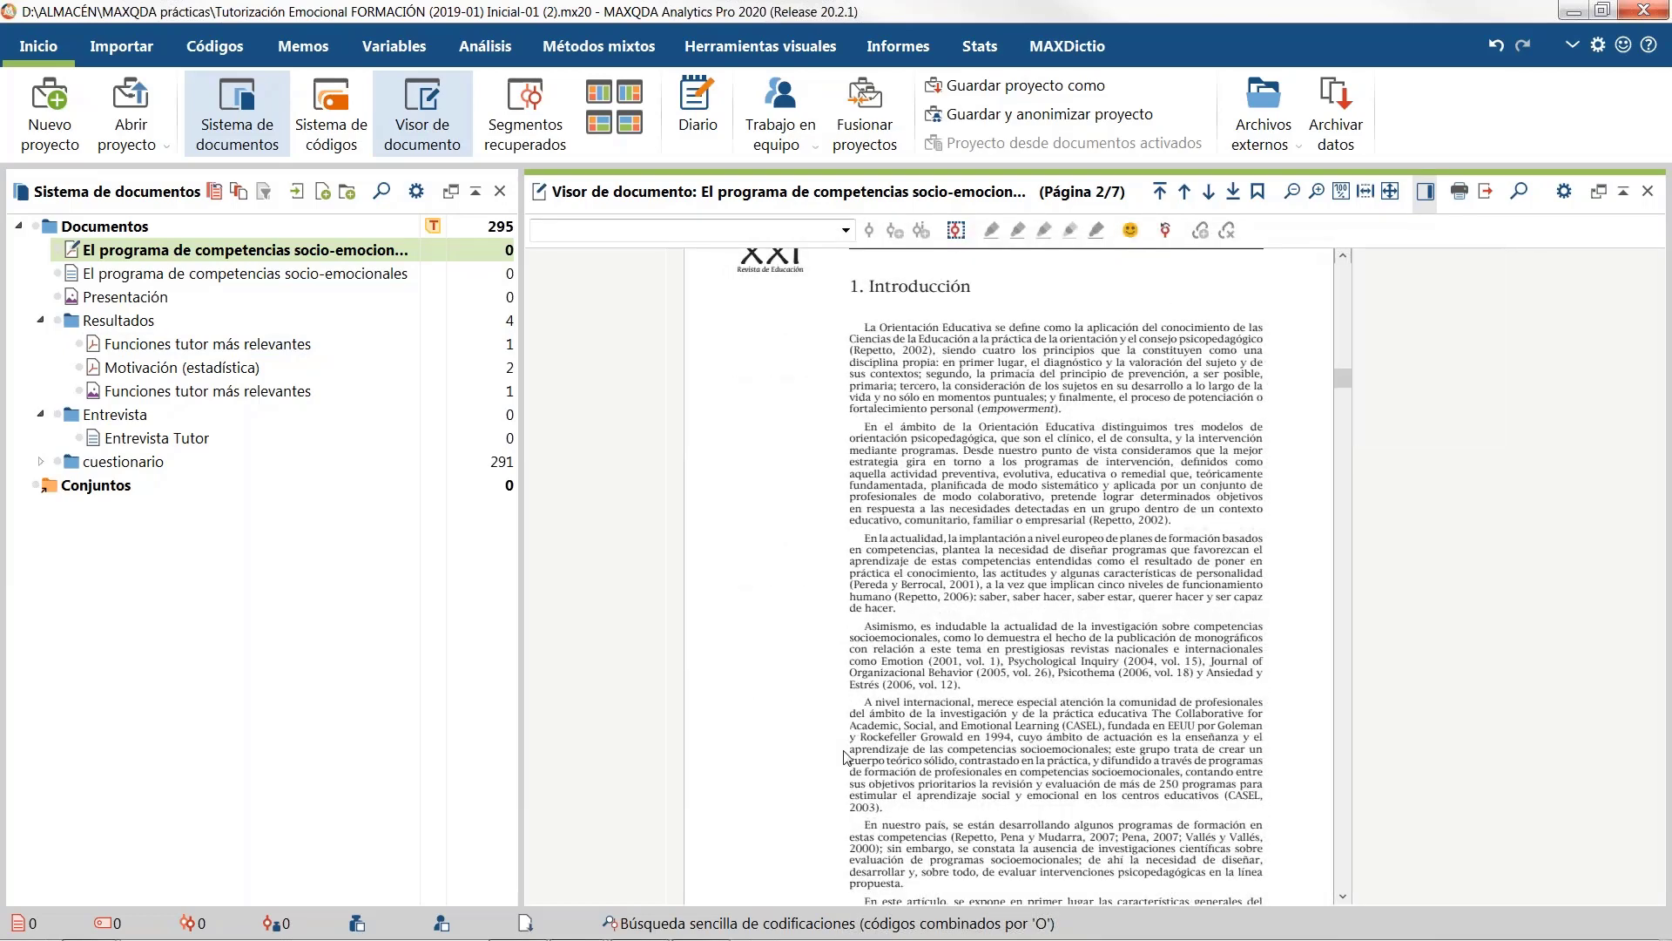
double_click(977, 625)
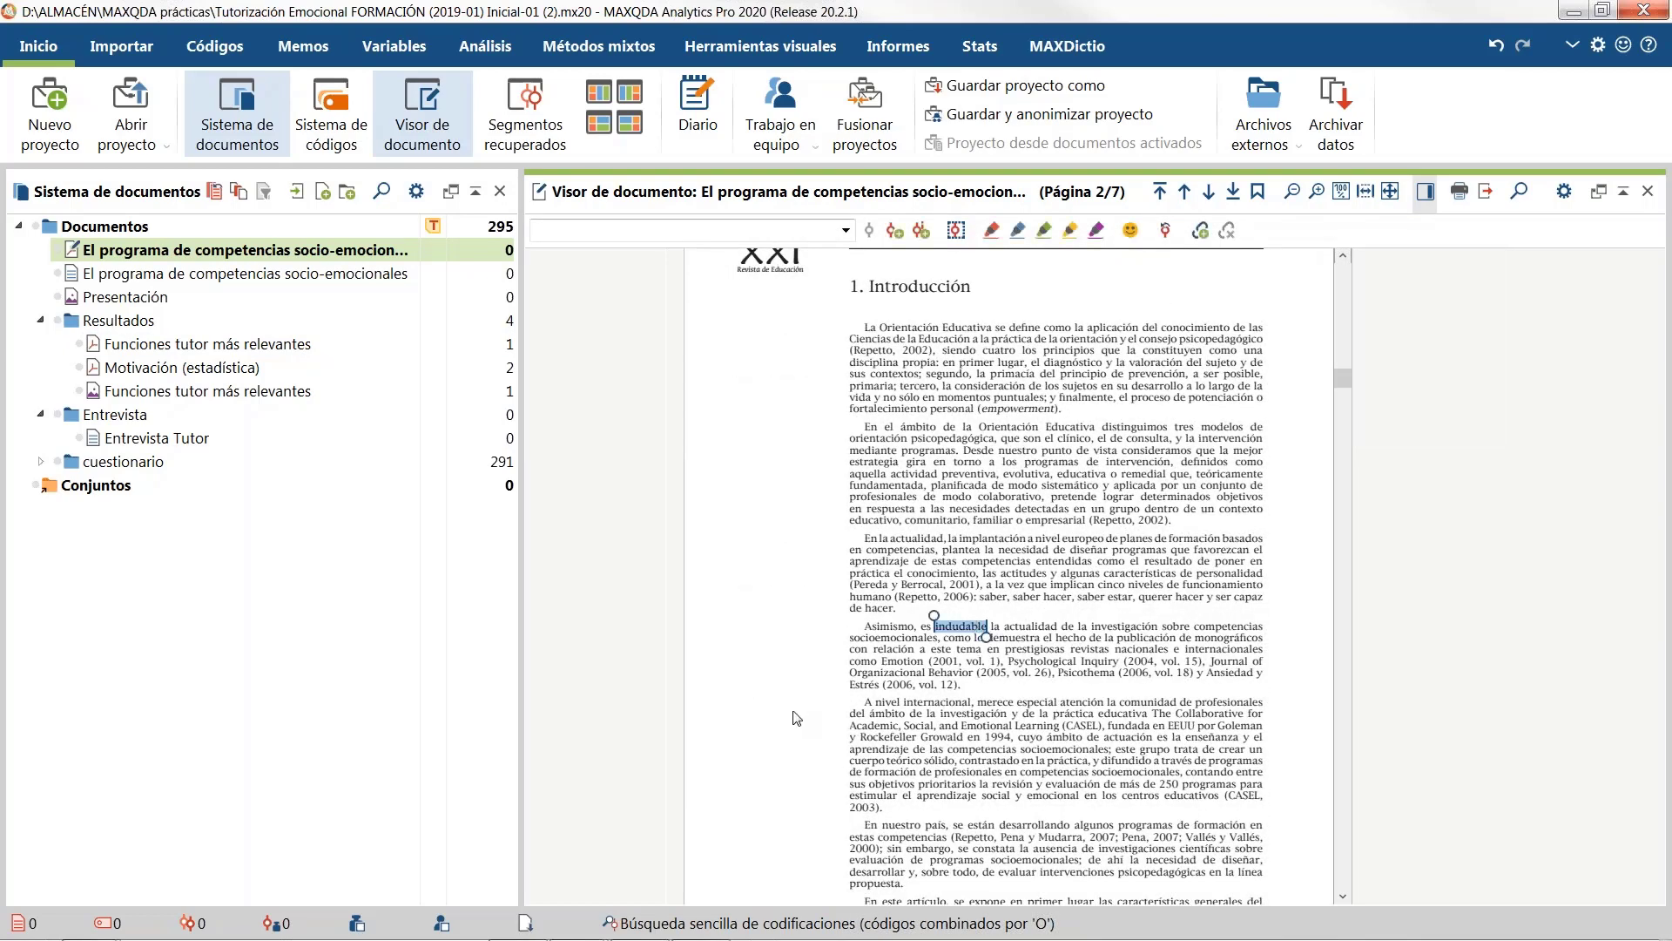
double_click(191, 273)
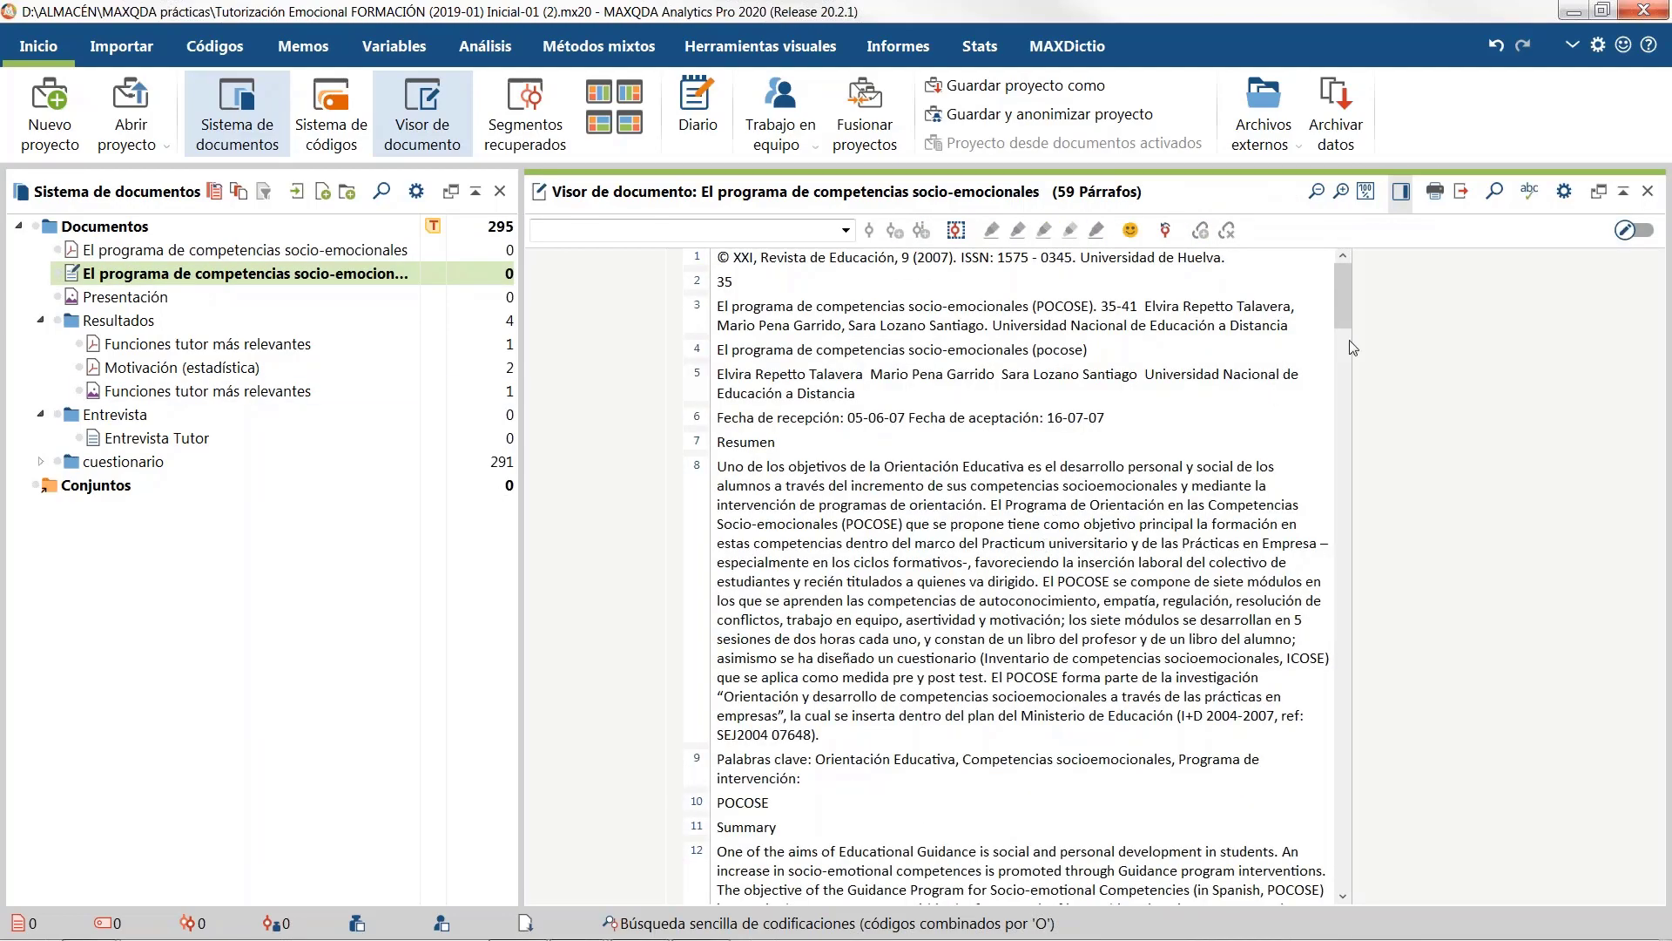
mouse_move(1342, 320)
left_mouse_down()
mouse_move(1339, 620)
mouse_move(1363, 800)
mouse_move(1347, 312)
left_mouse_up()
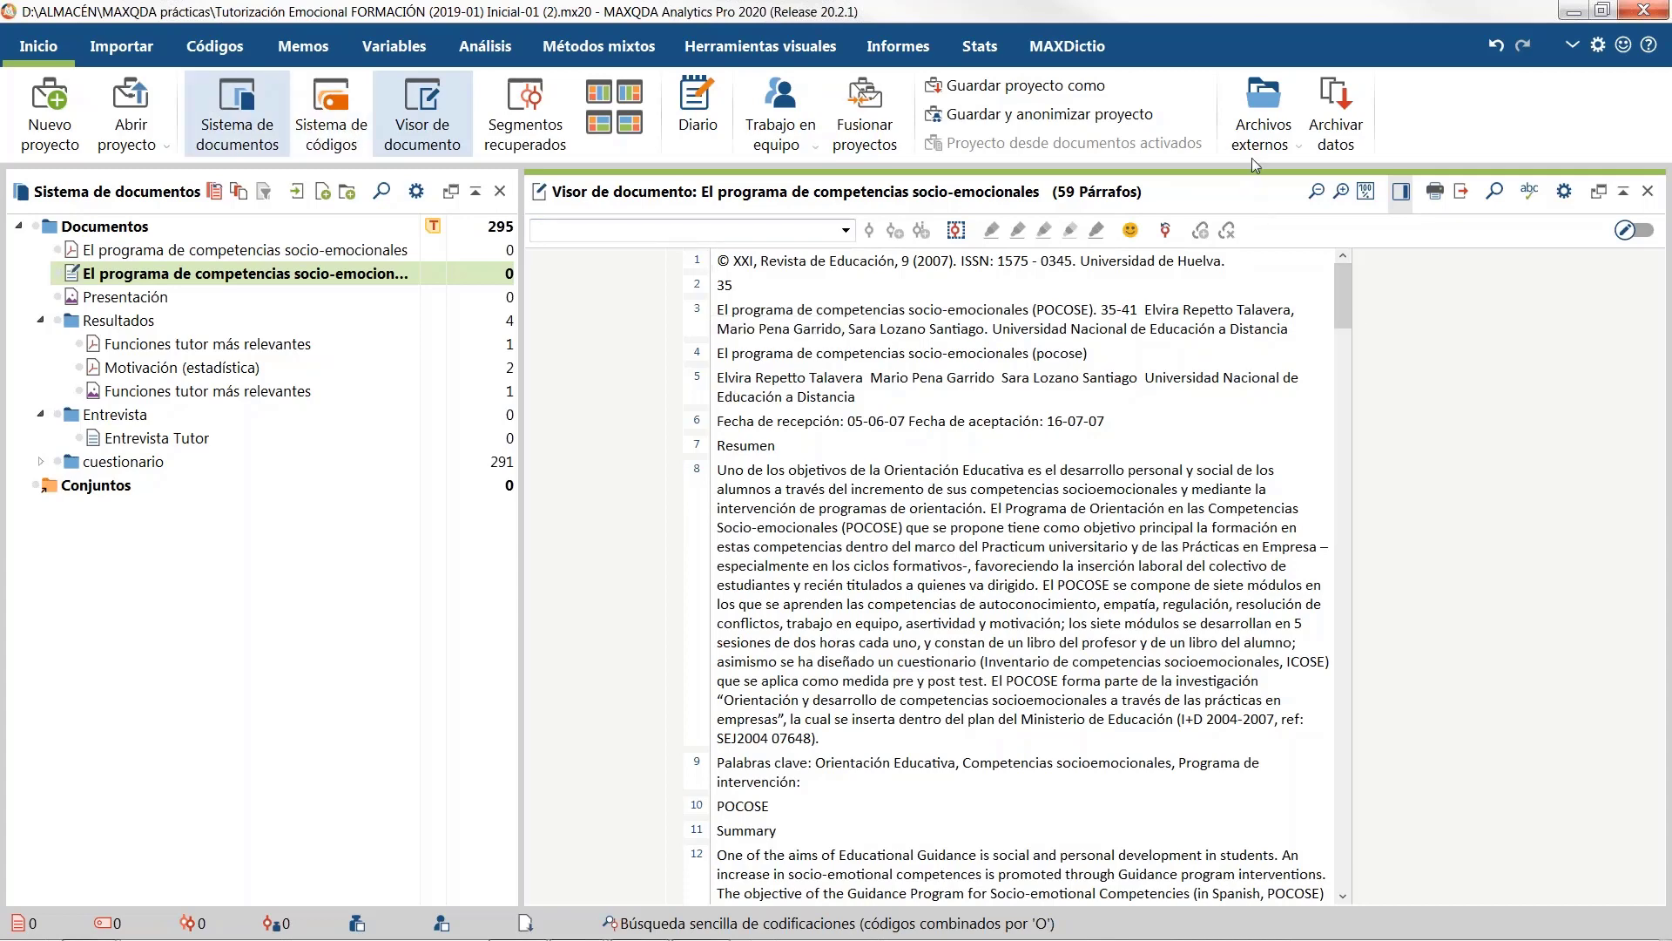
left_click(518, 922)
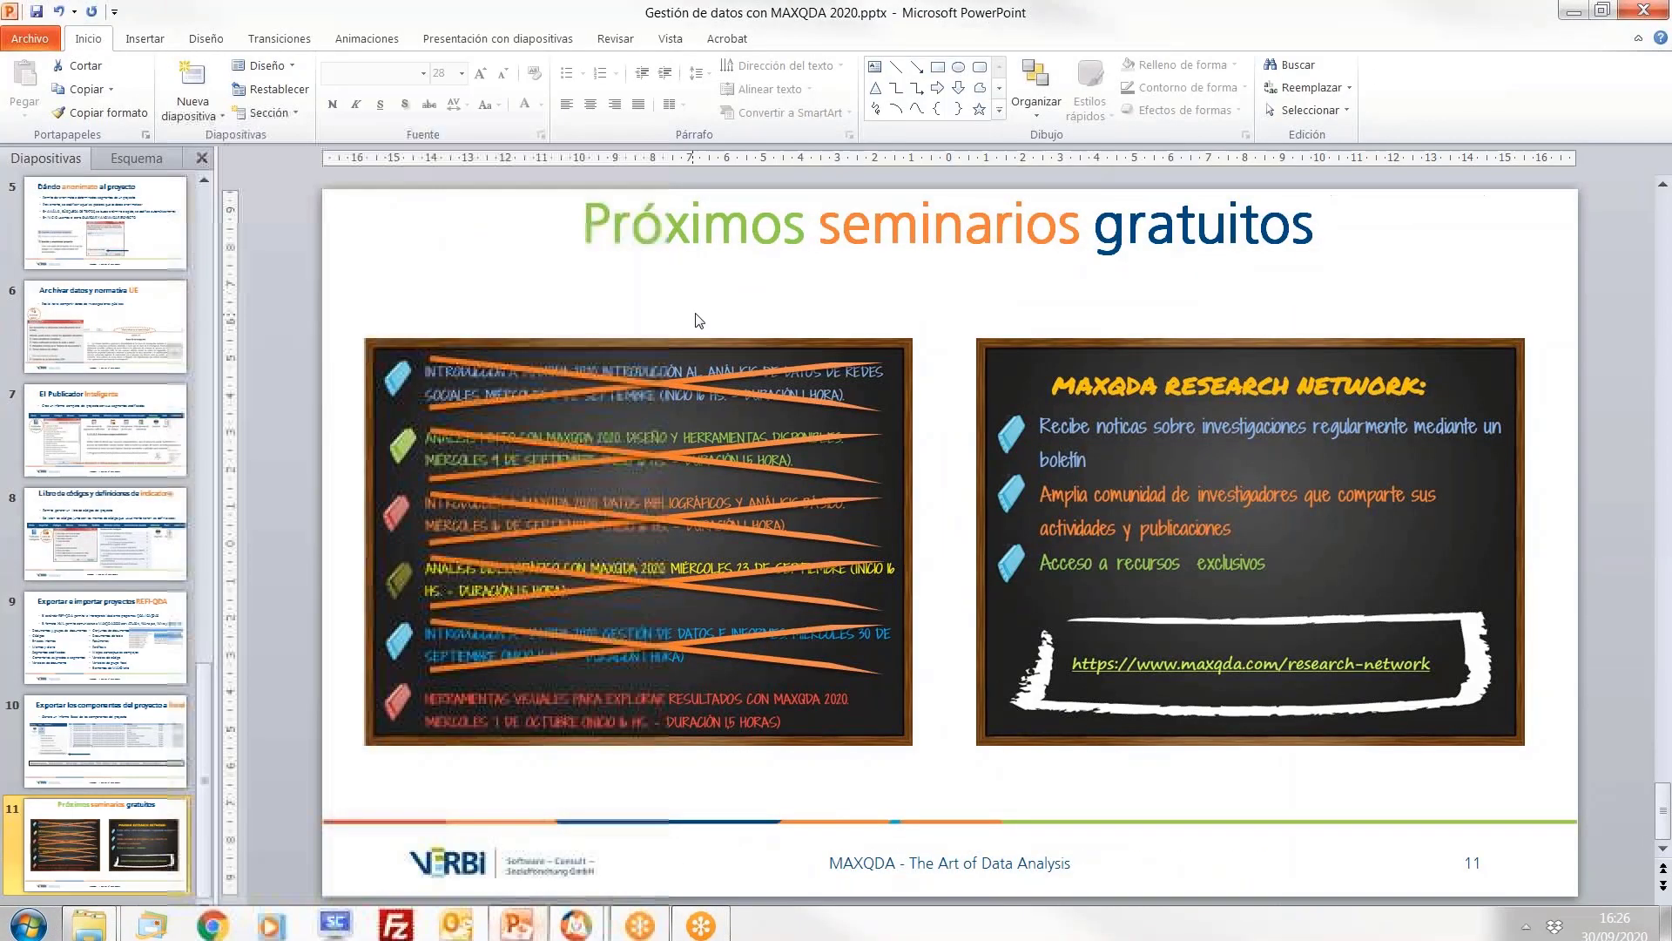
left_click_drag(483, 16, 0, 21)
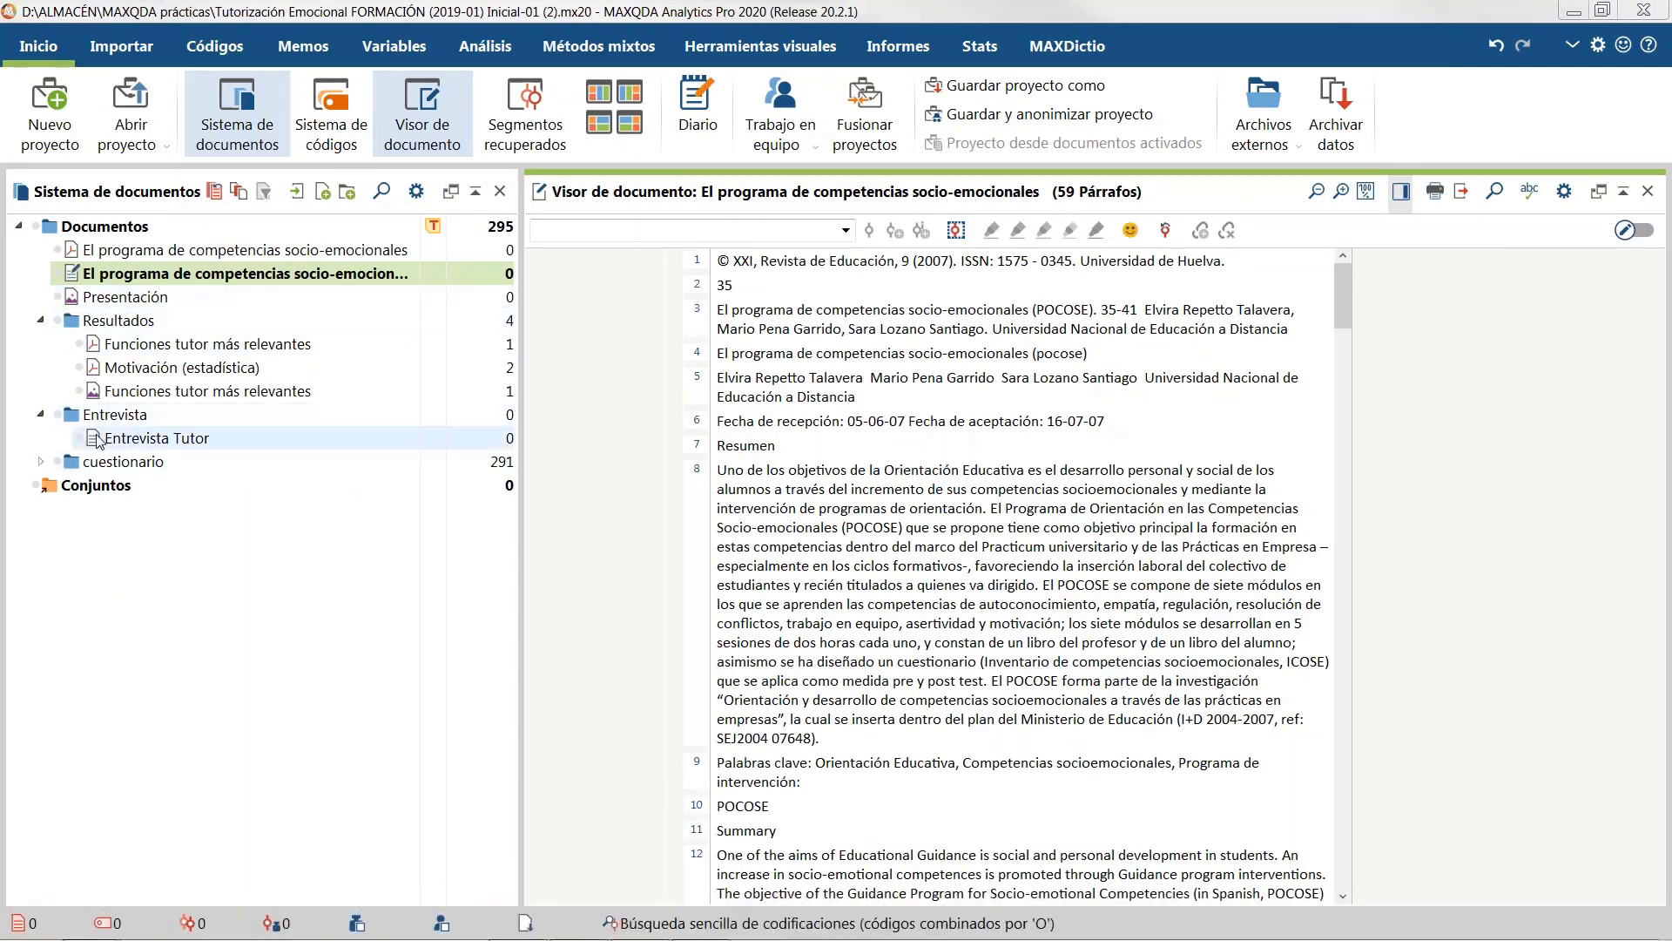
Step: Expand the cuestionario group, view participante 1 and participante 2, and select the initial "M." in participante 2's second paragraph
left_click(41, 463)
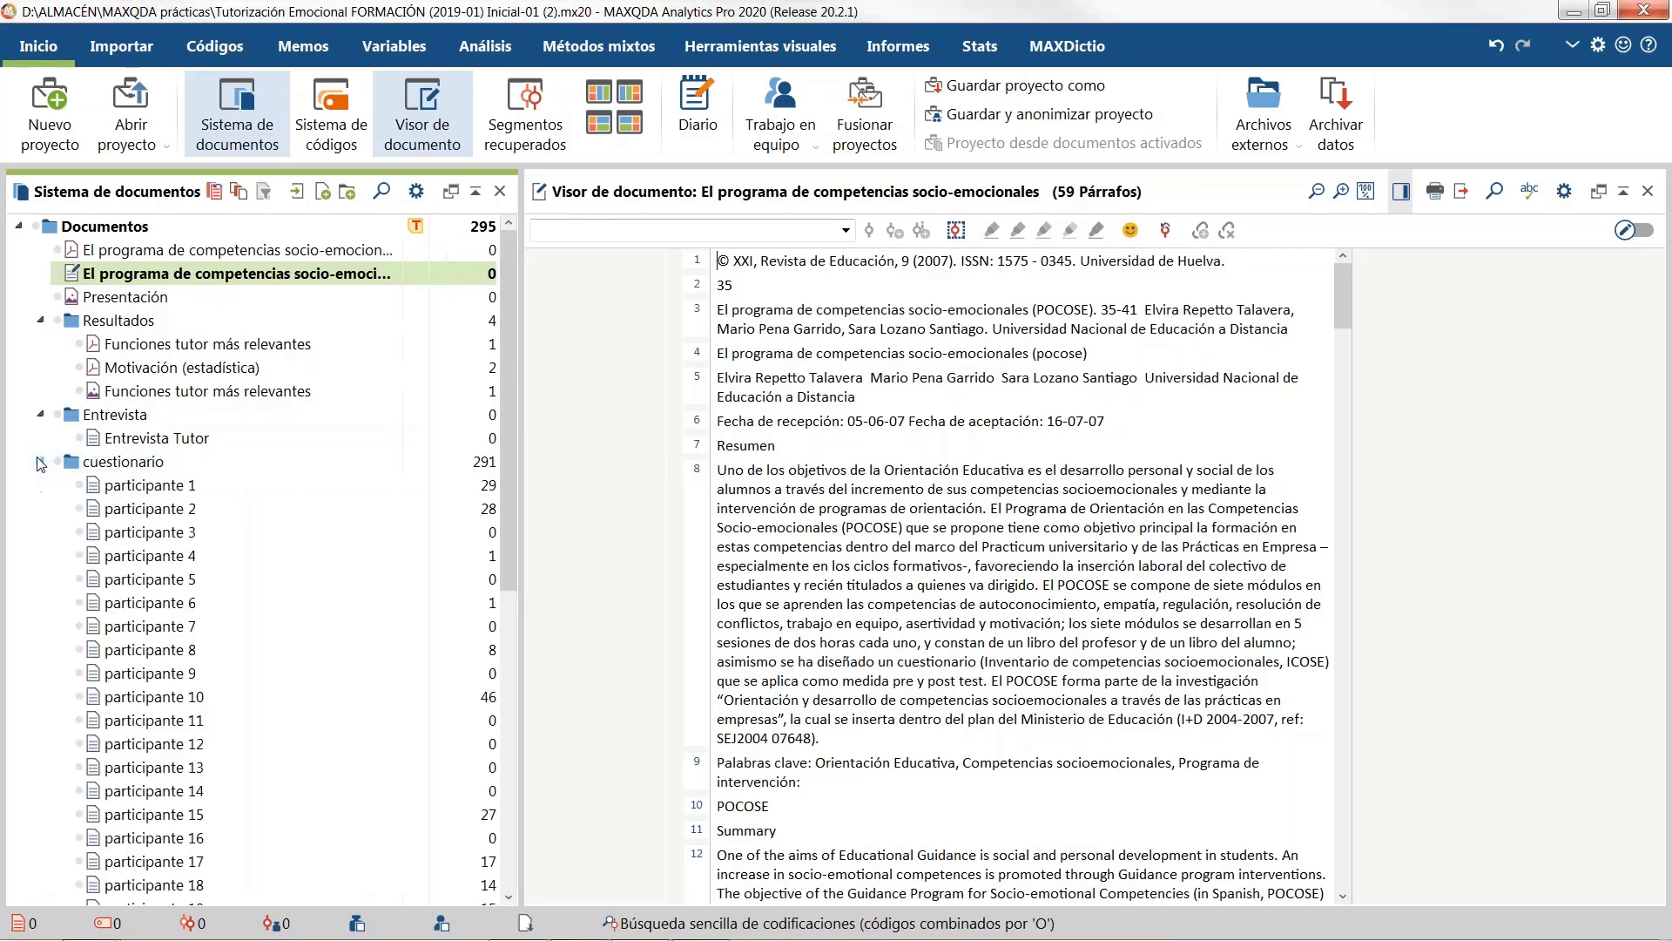
left_click(182, 488)
left_click(181, 487)
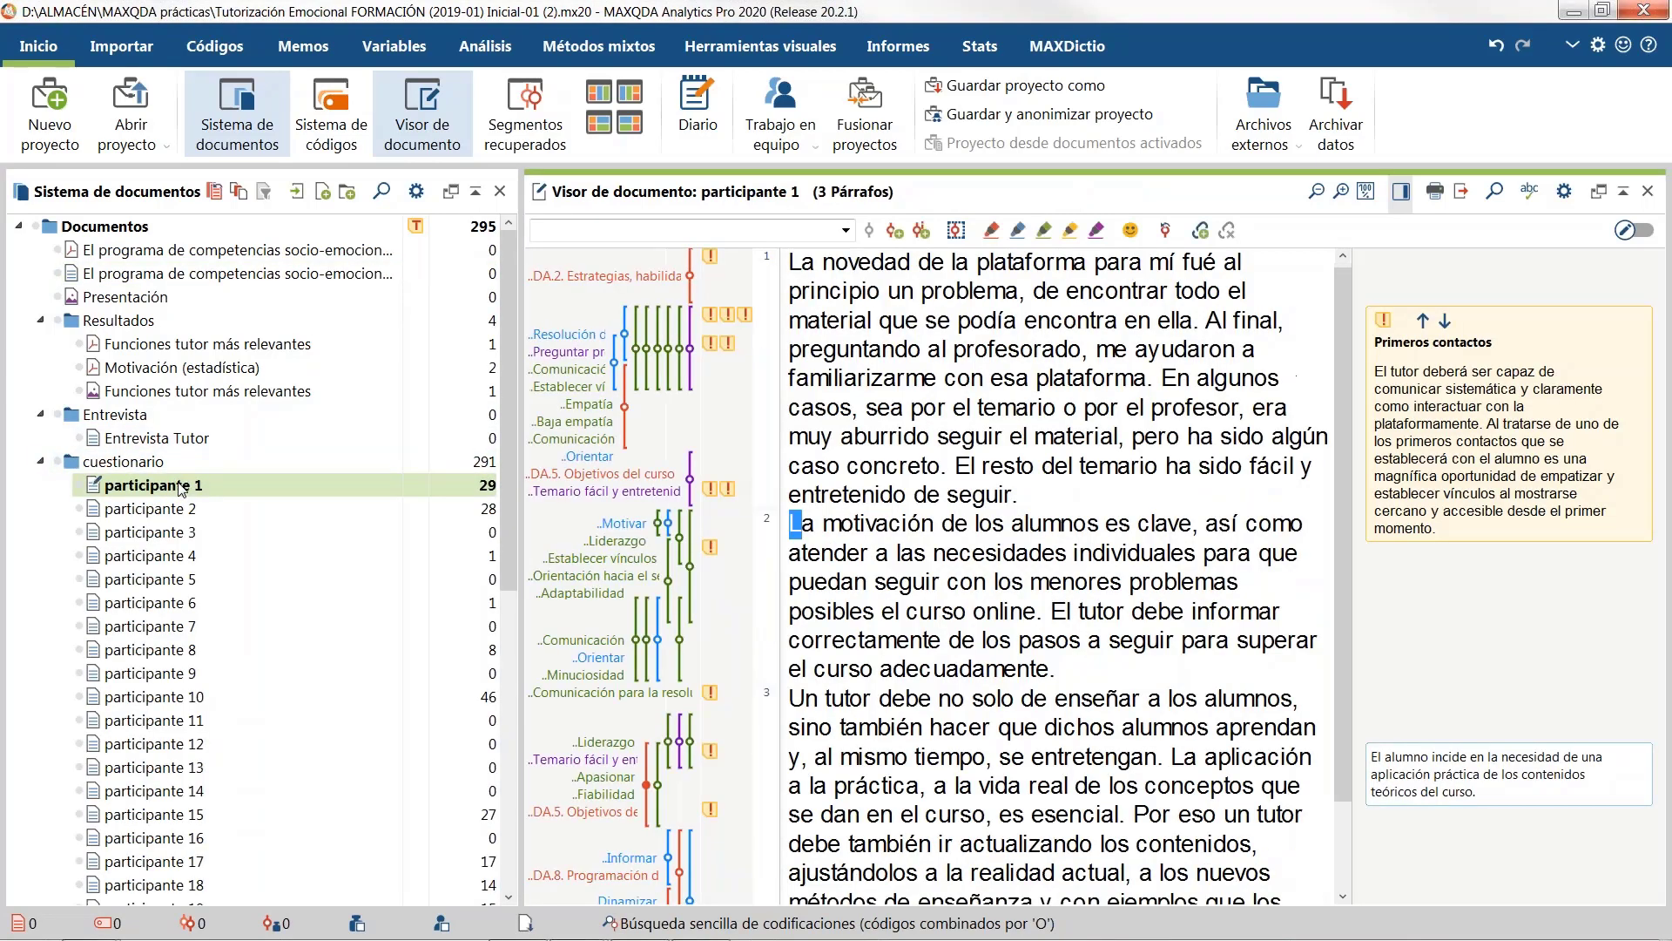
scroll(976, 649, "down", 1)
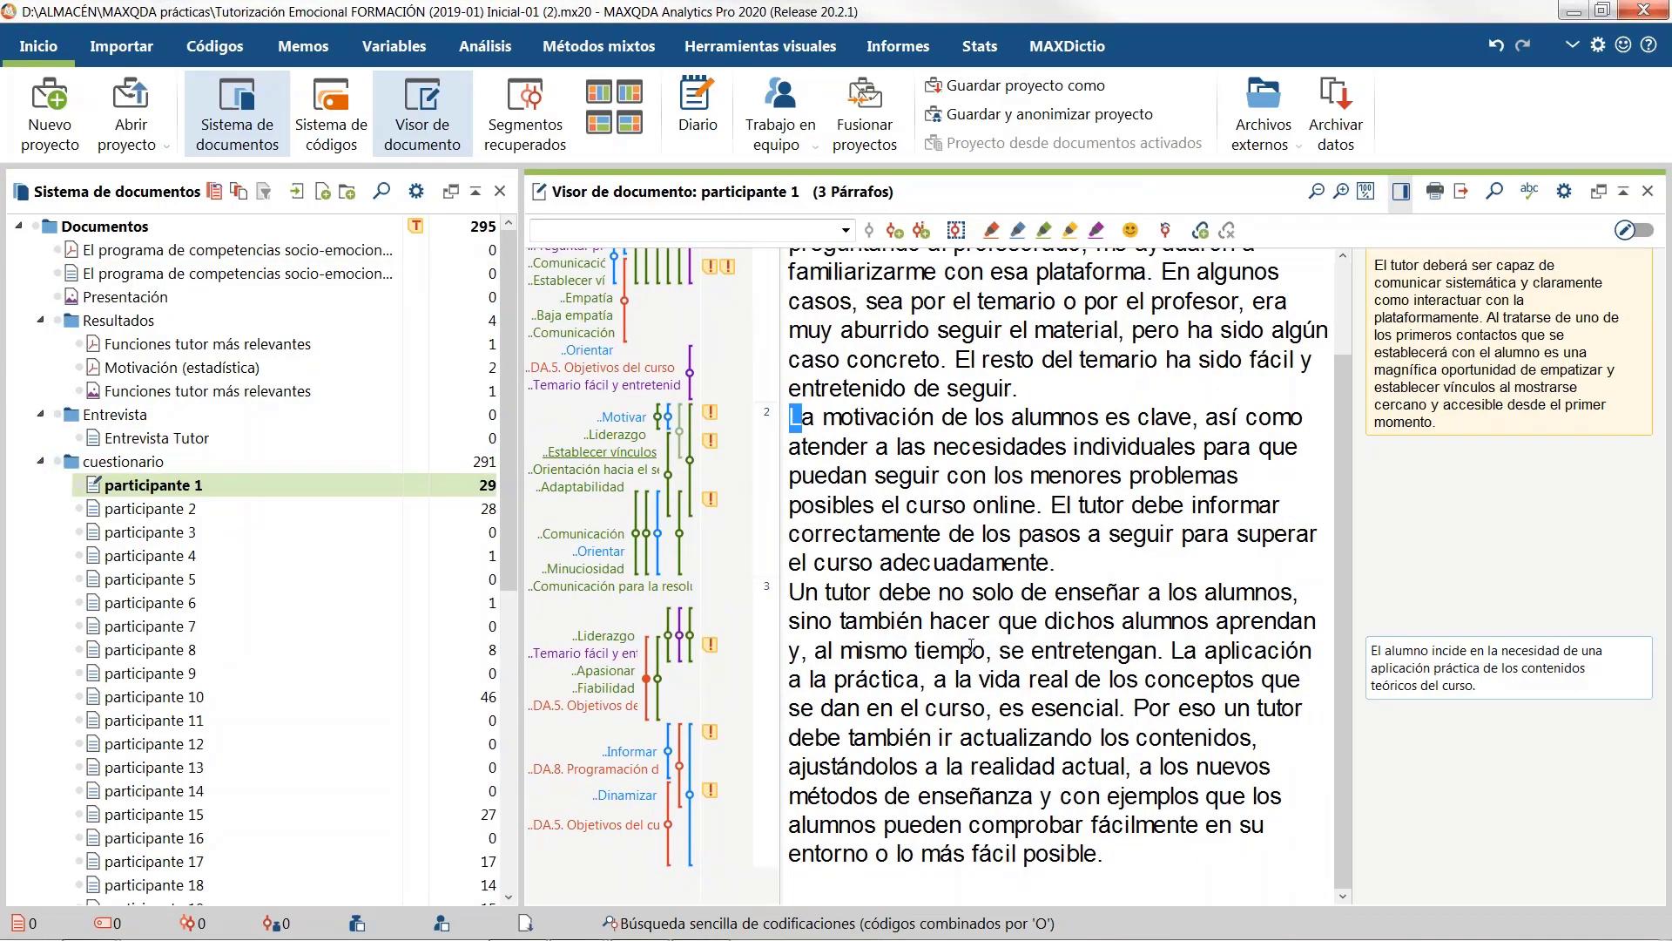
scroll(971, 645, "up", 2)
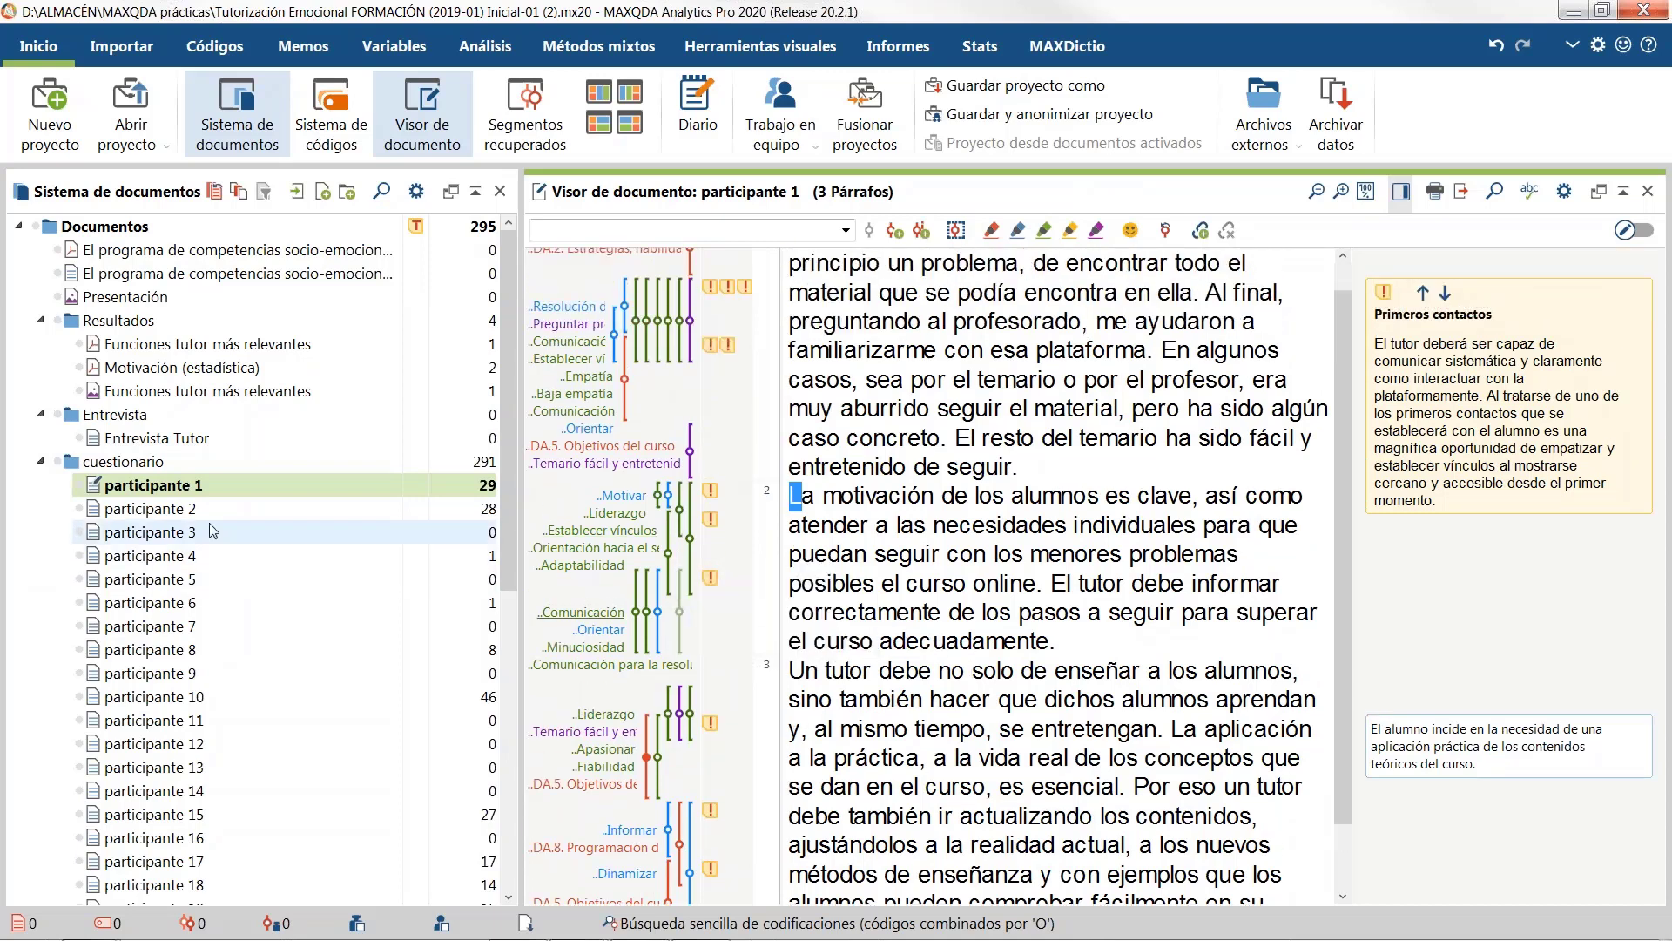
double_click(172, 508)
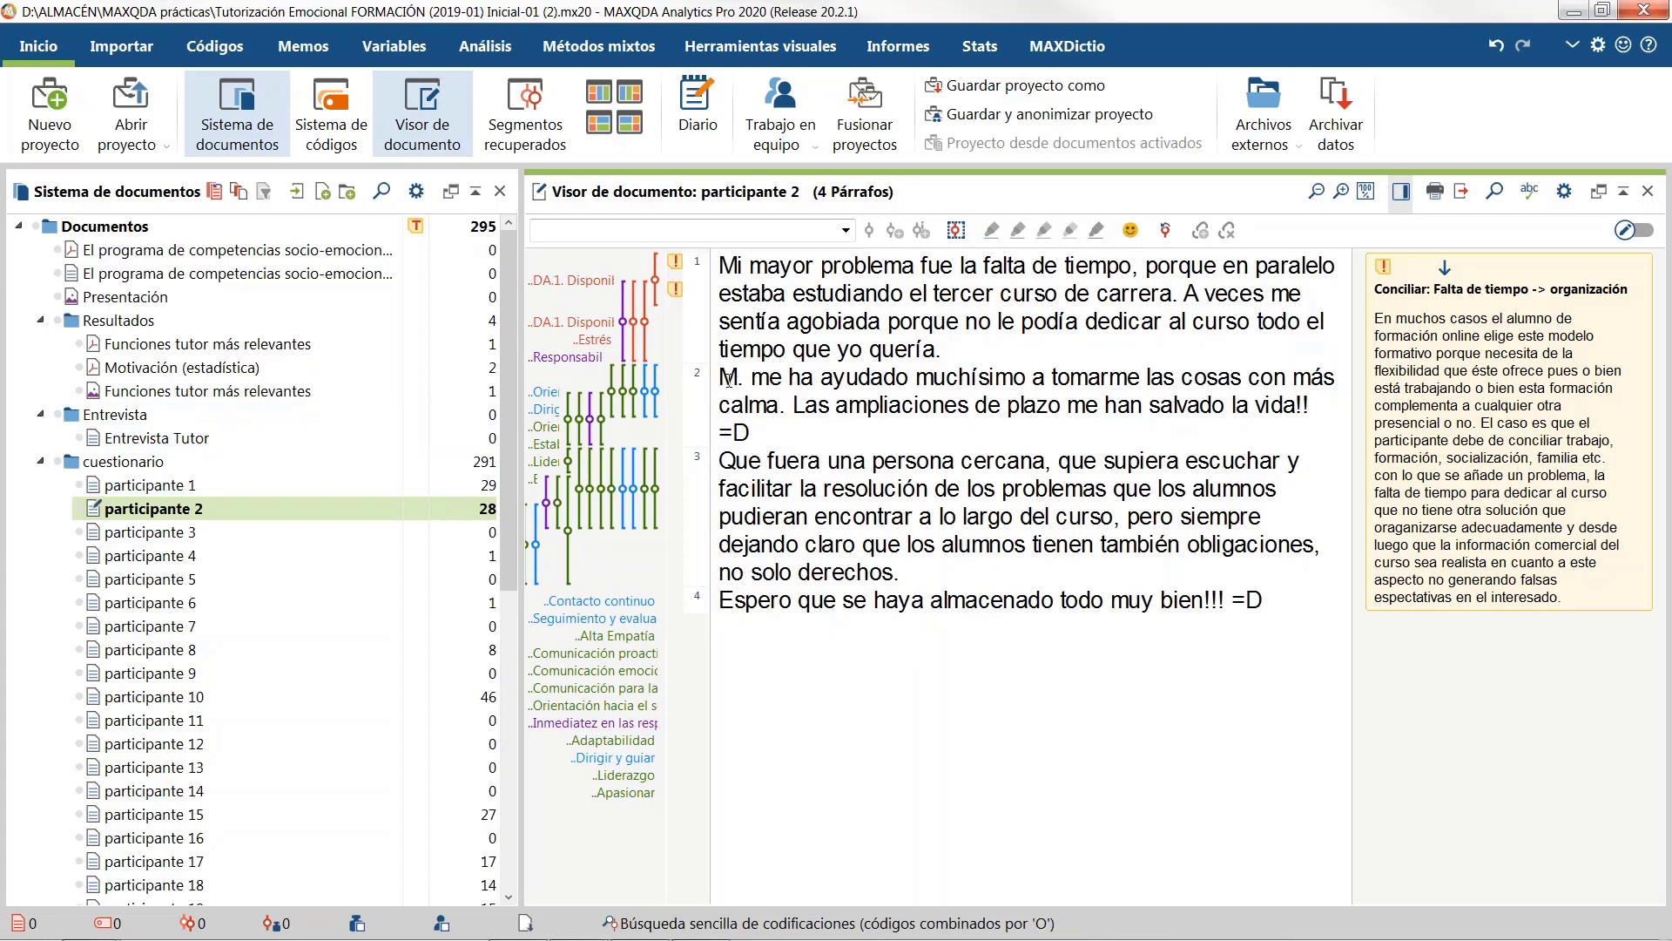
mouse_move(719, 377)
left_mouse_down()
mouse_move(772, 379)
mouse_move(745, 384)
left_mouse_up()
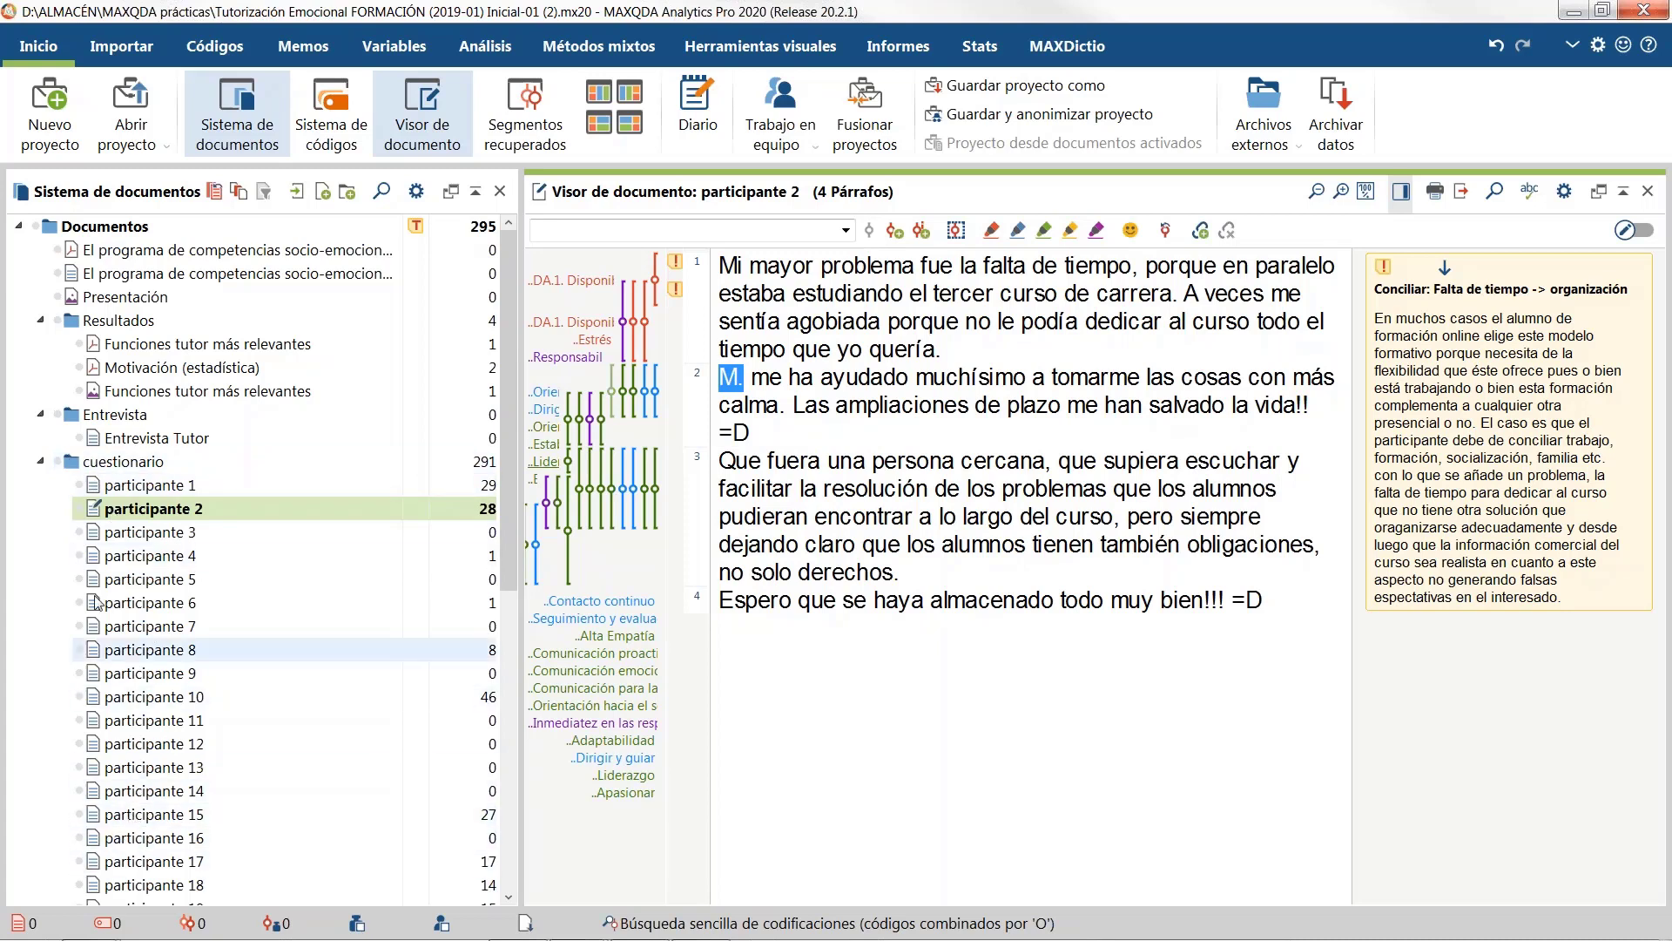
Step: Activate the cuestionario group and replace the initial "M." in participante 2's second paragraph with a full first name in edit mode
left_click(58, 463)
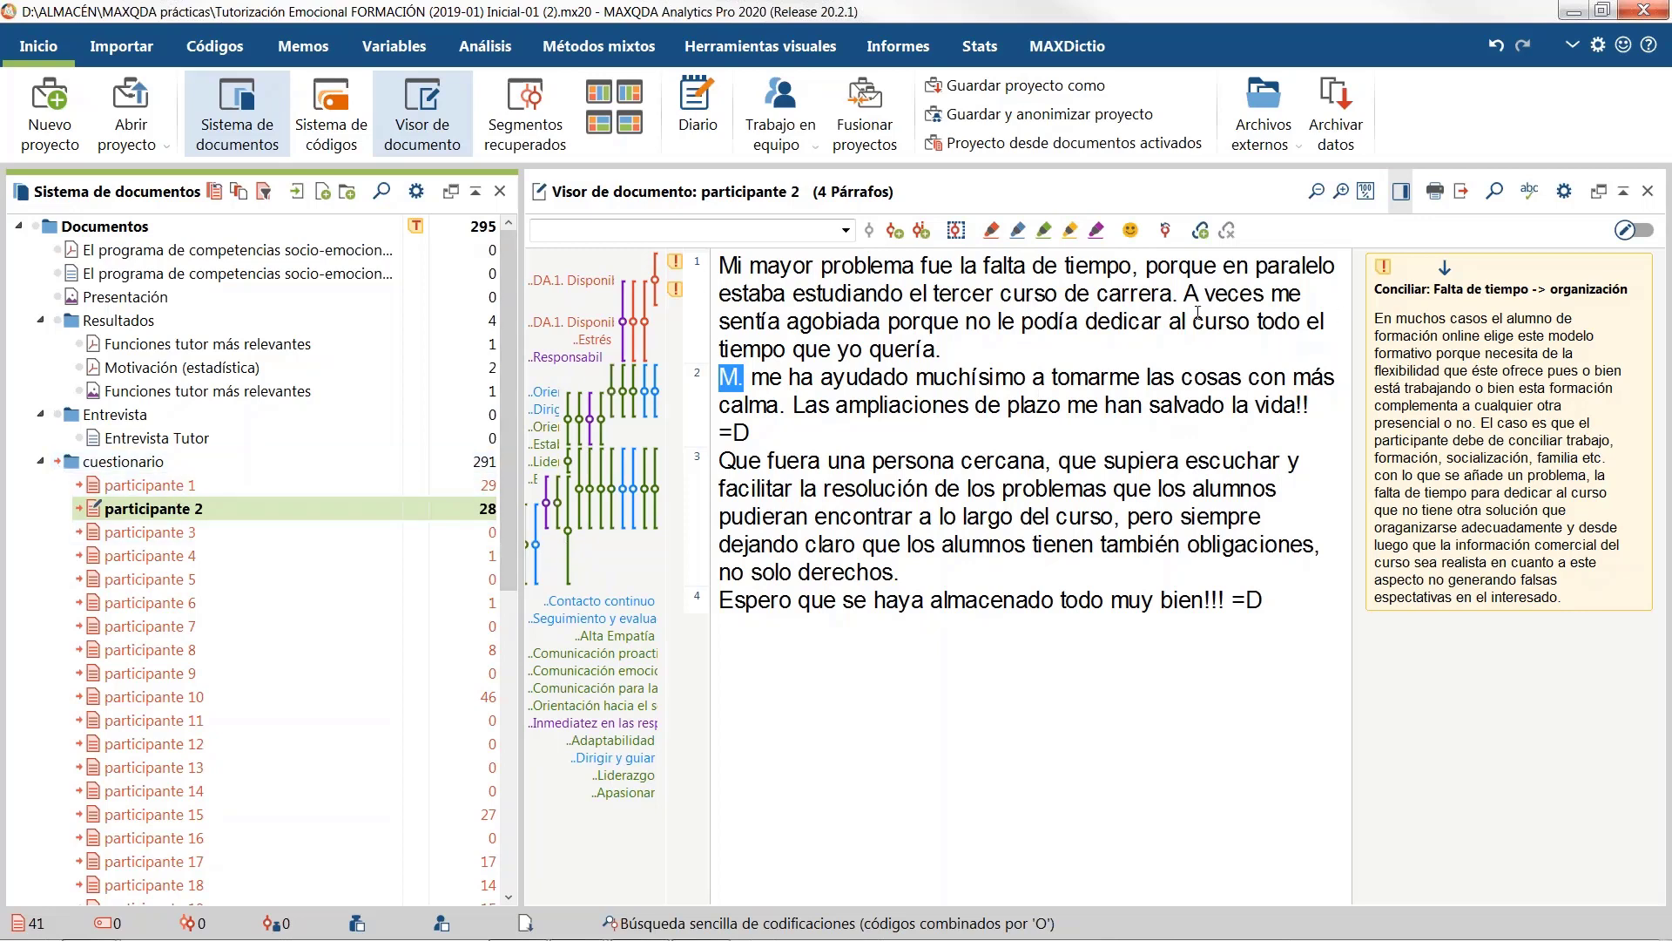
left_click(1638, 230)
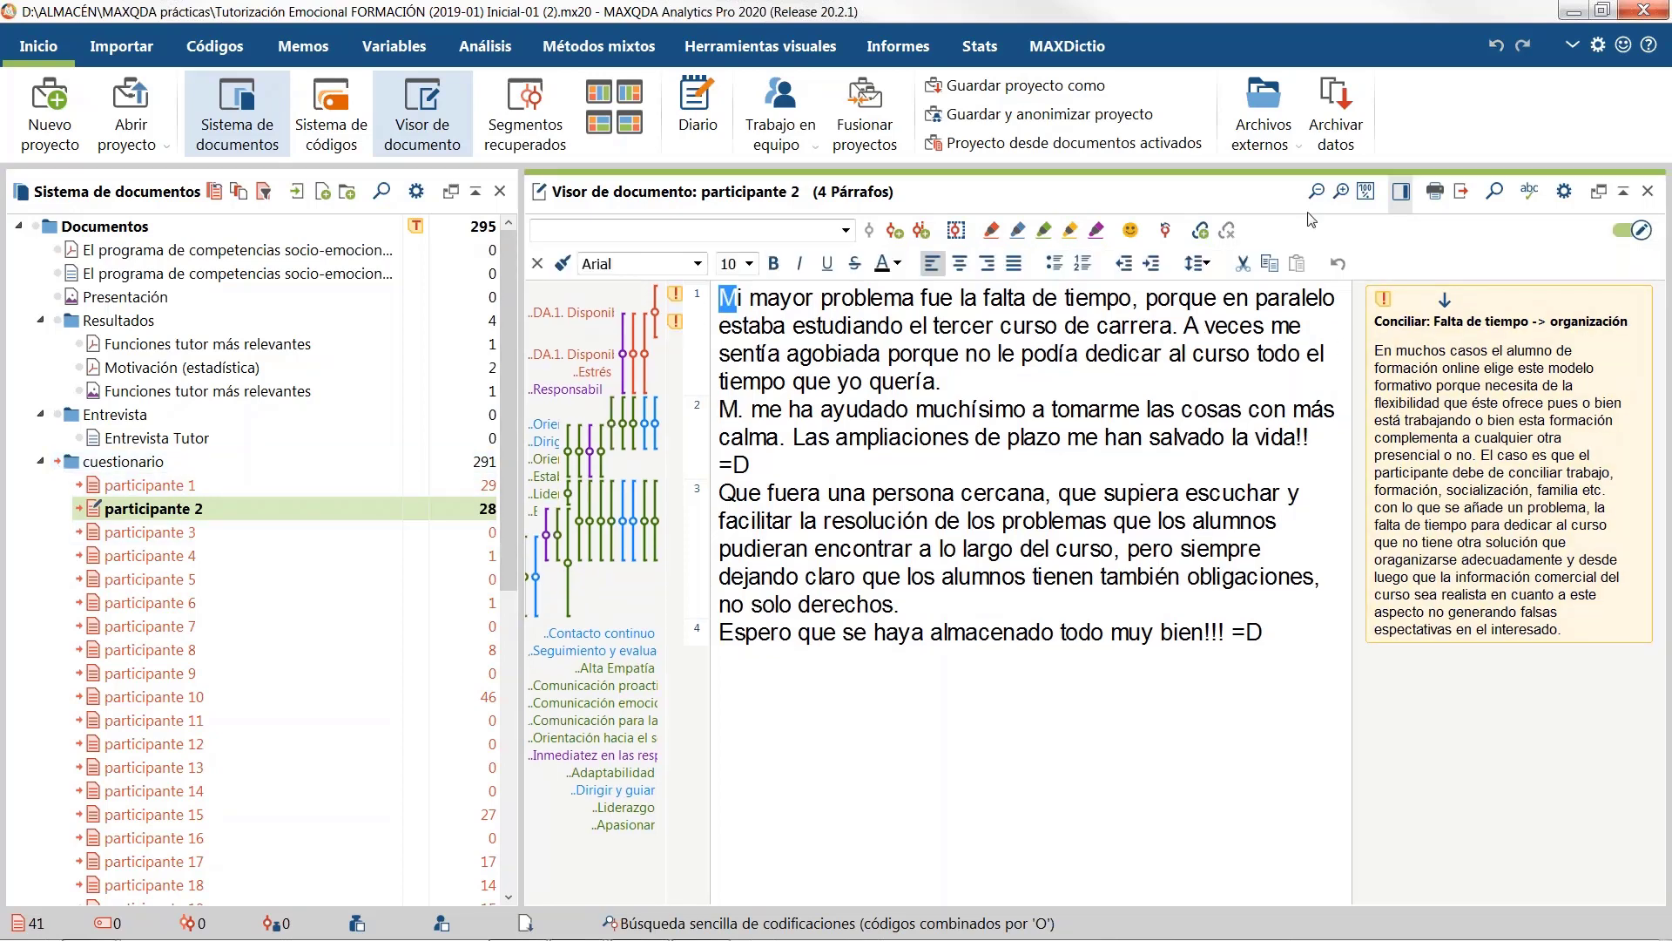
left_click(738, 410)
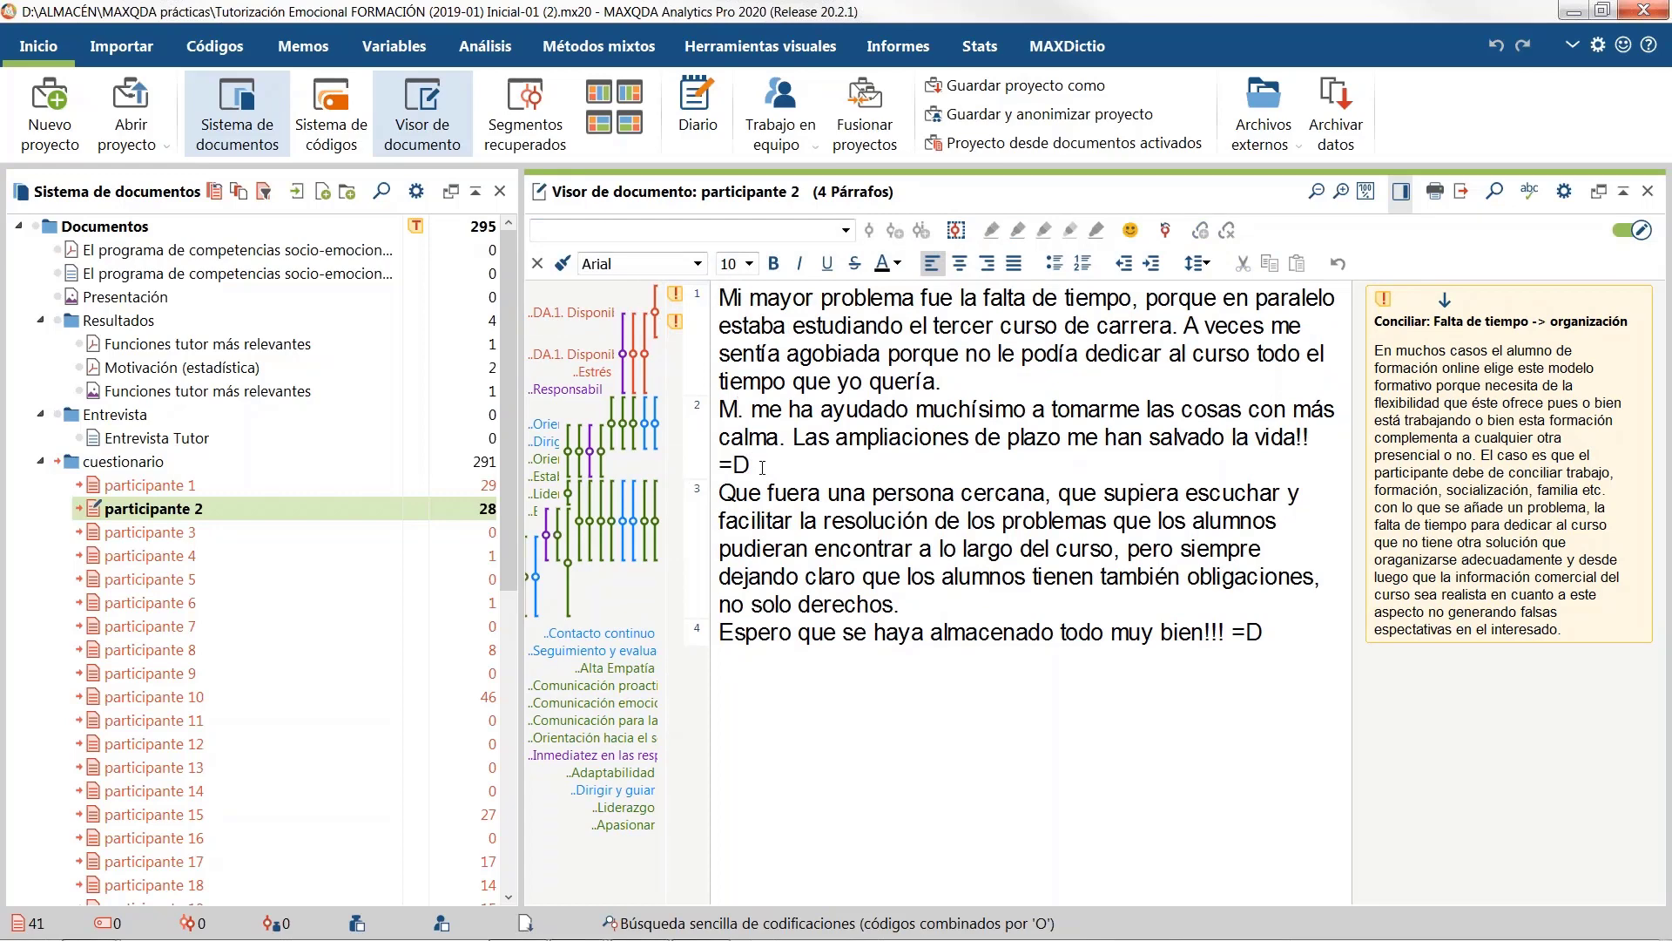
type("ar")
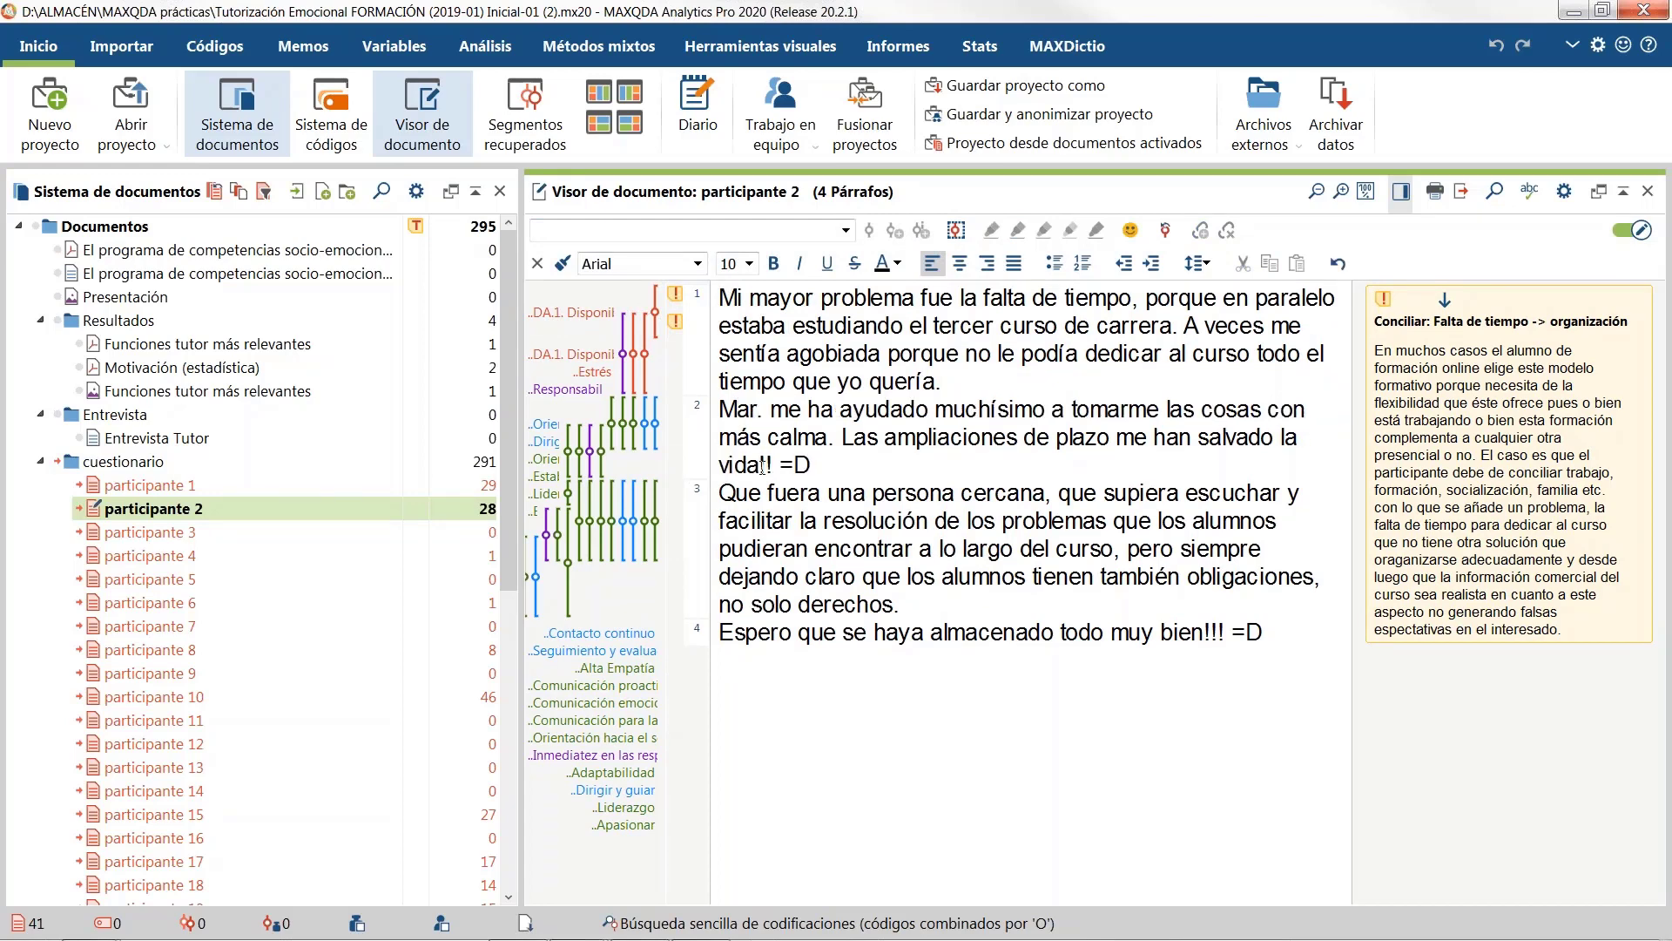
type("ía")
key("Delete")
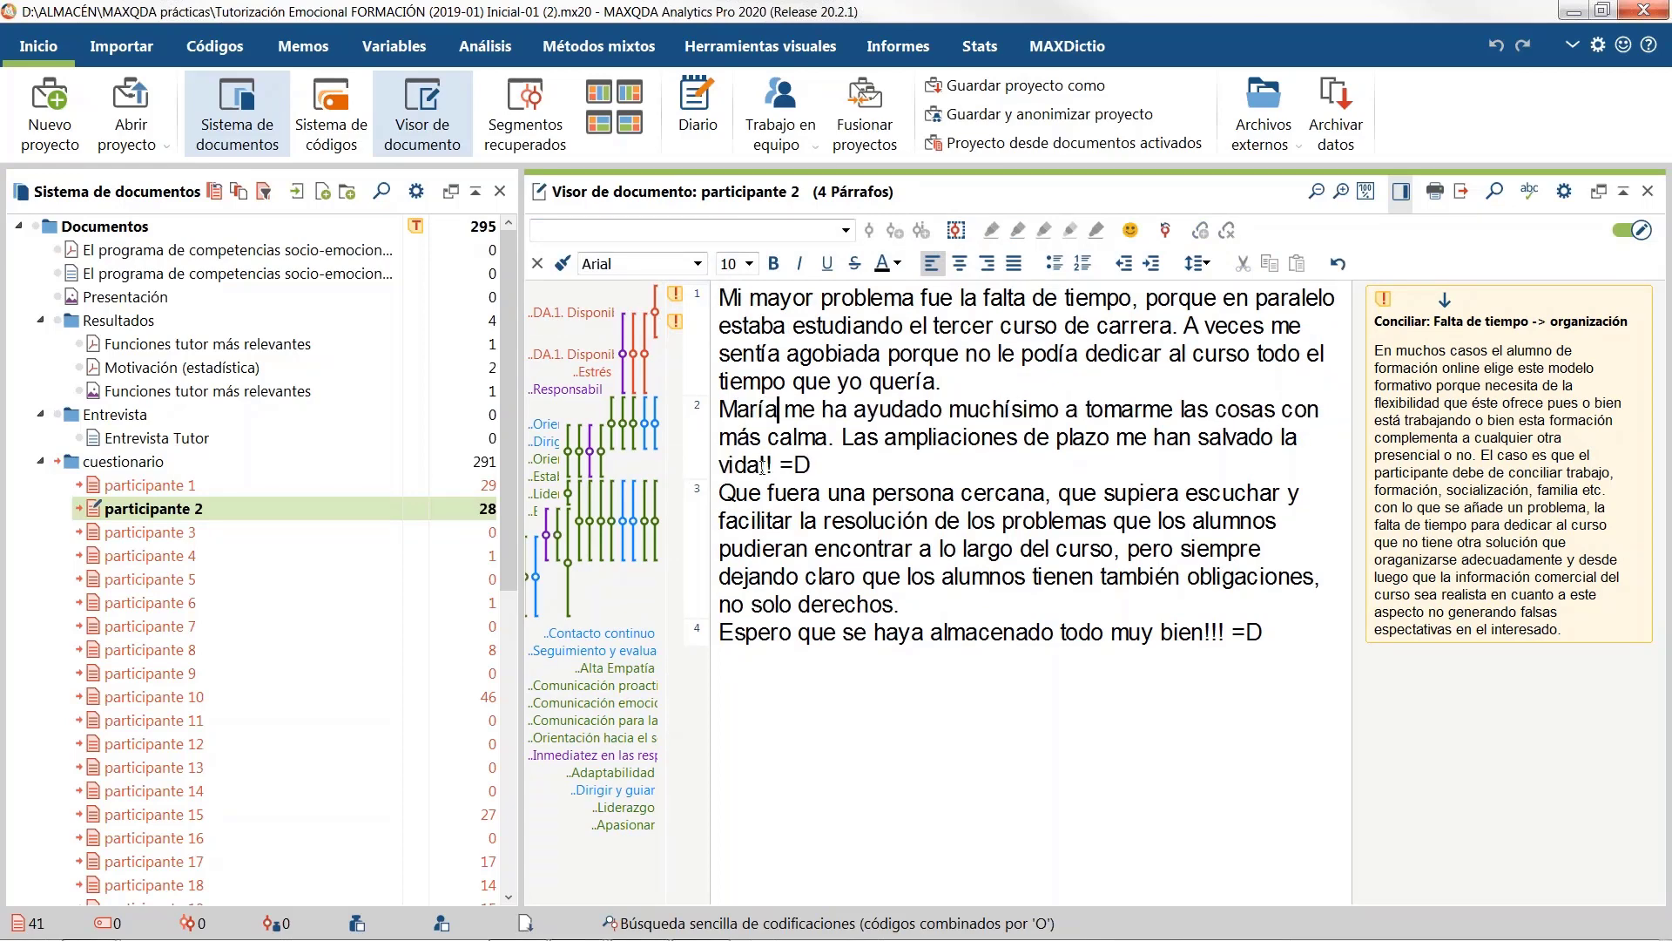
left_click(1623, 233)
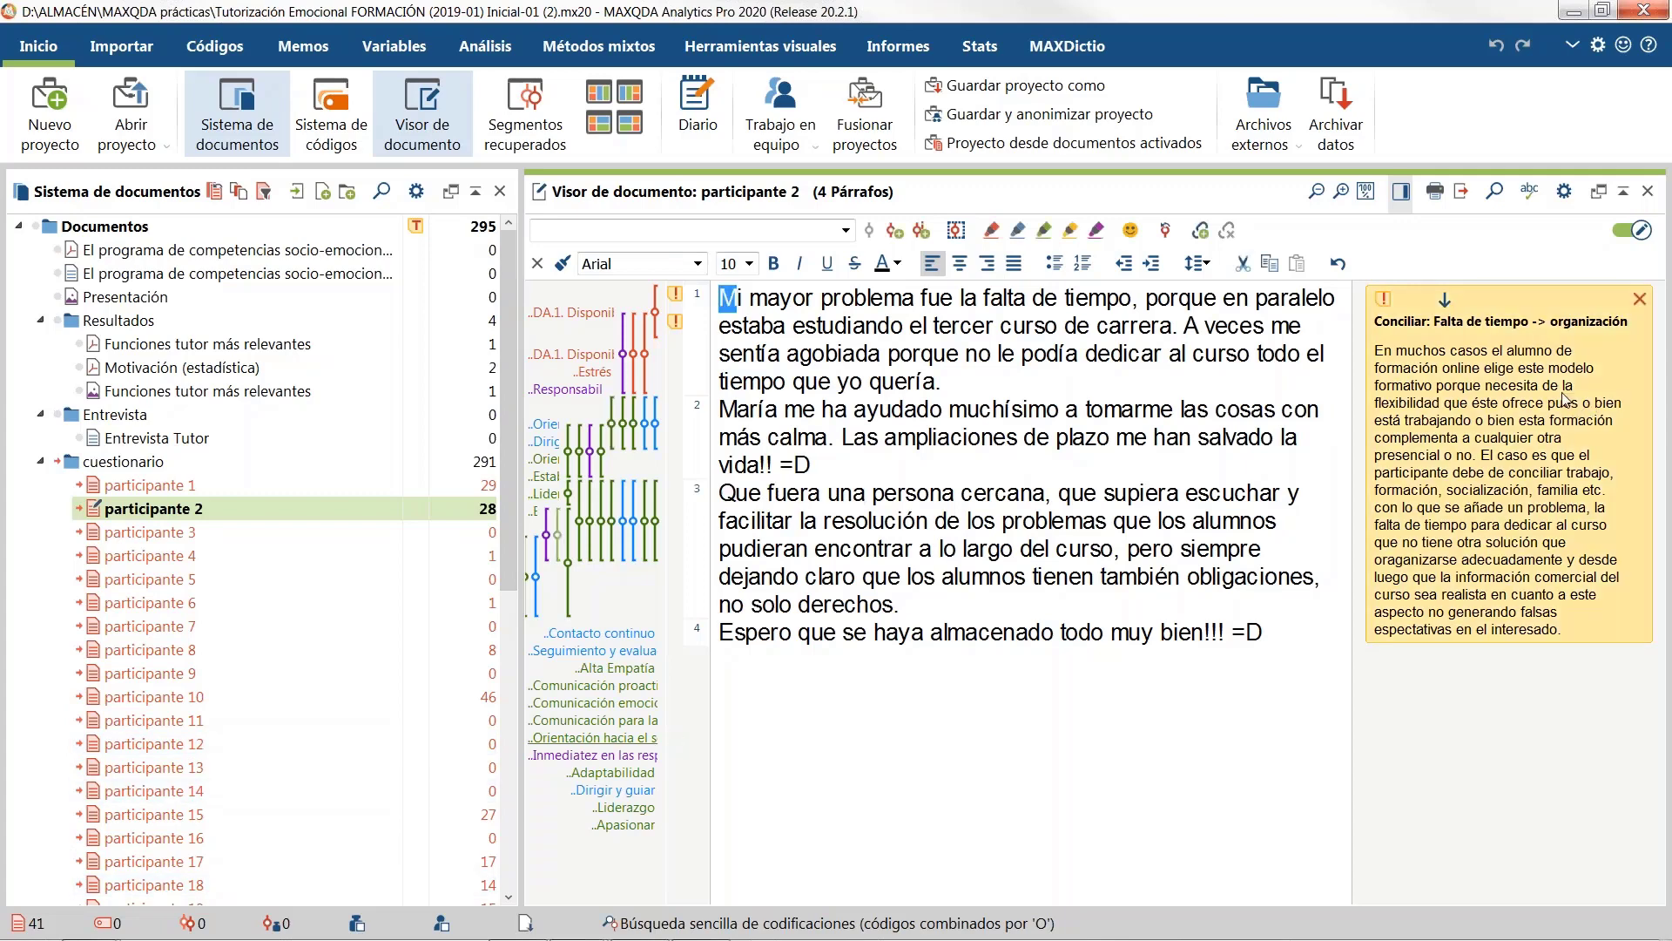
left_click(1625, 235)
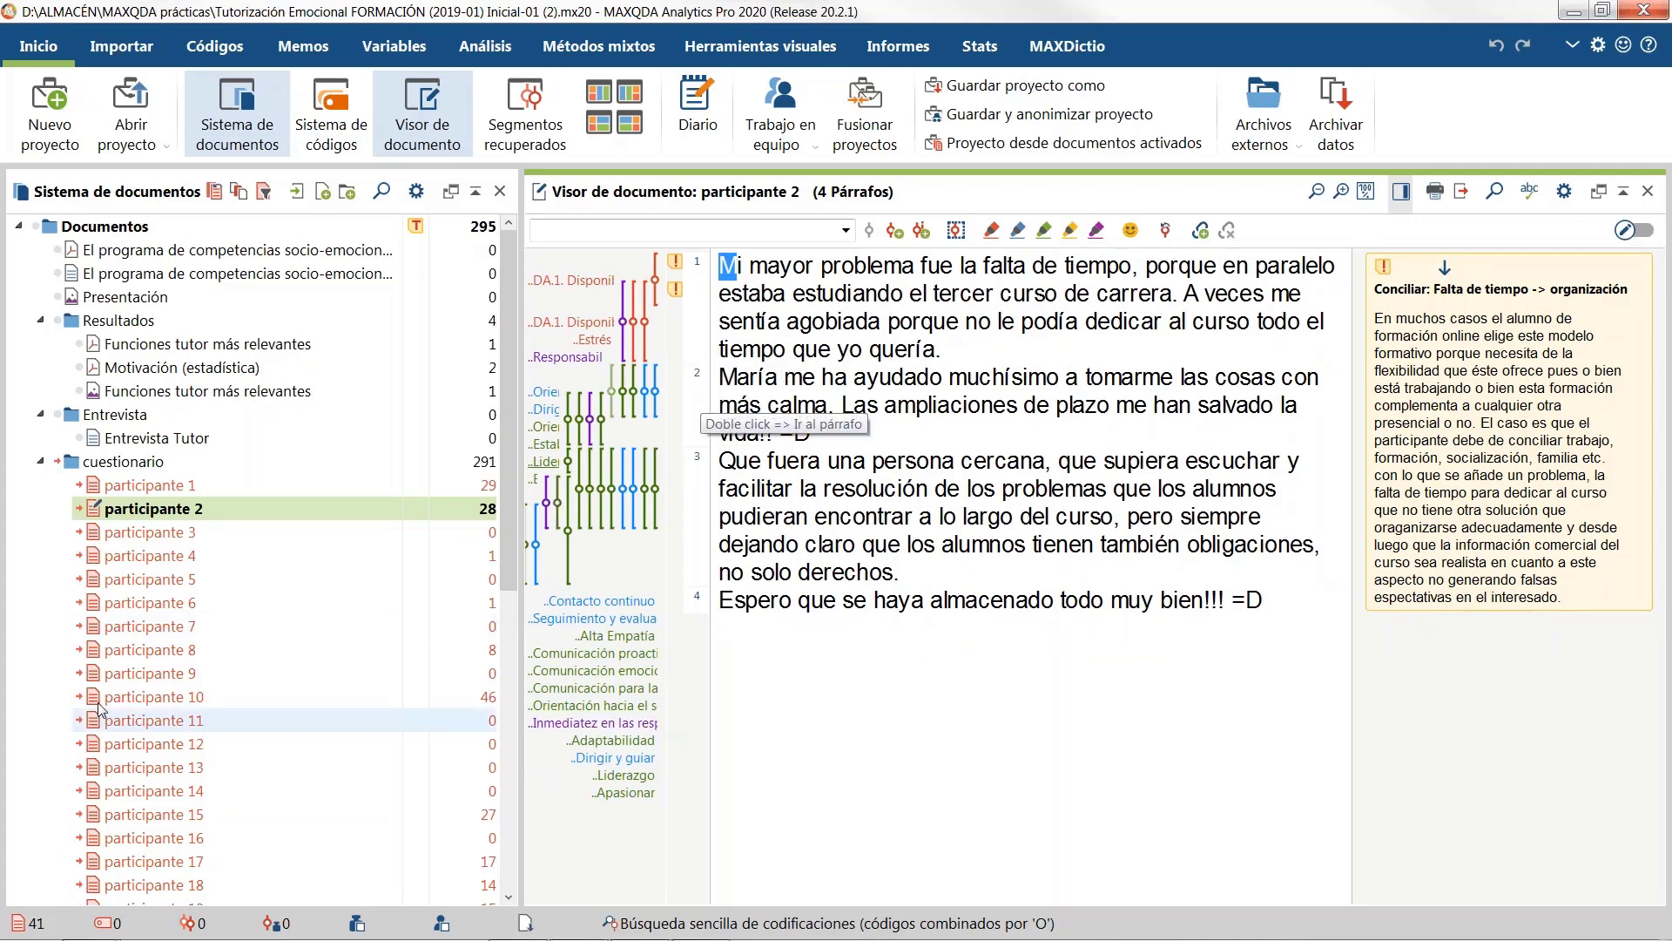
Step: Add the same first name at the end of paragraph 6 in participante 10, after "ES ALGO CONTAGIOSO.", and leave edit mode
double_click(129, 696)
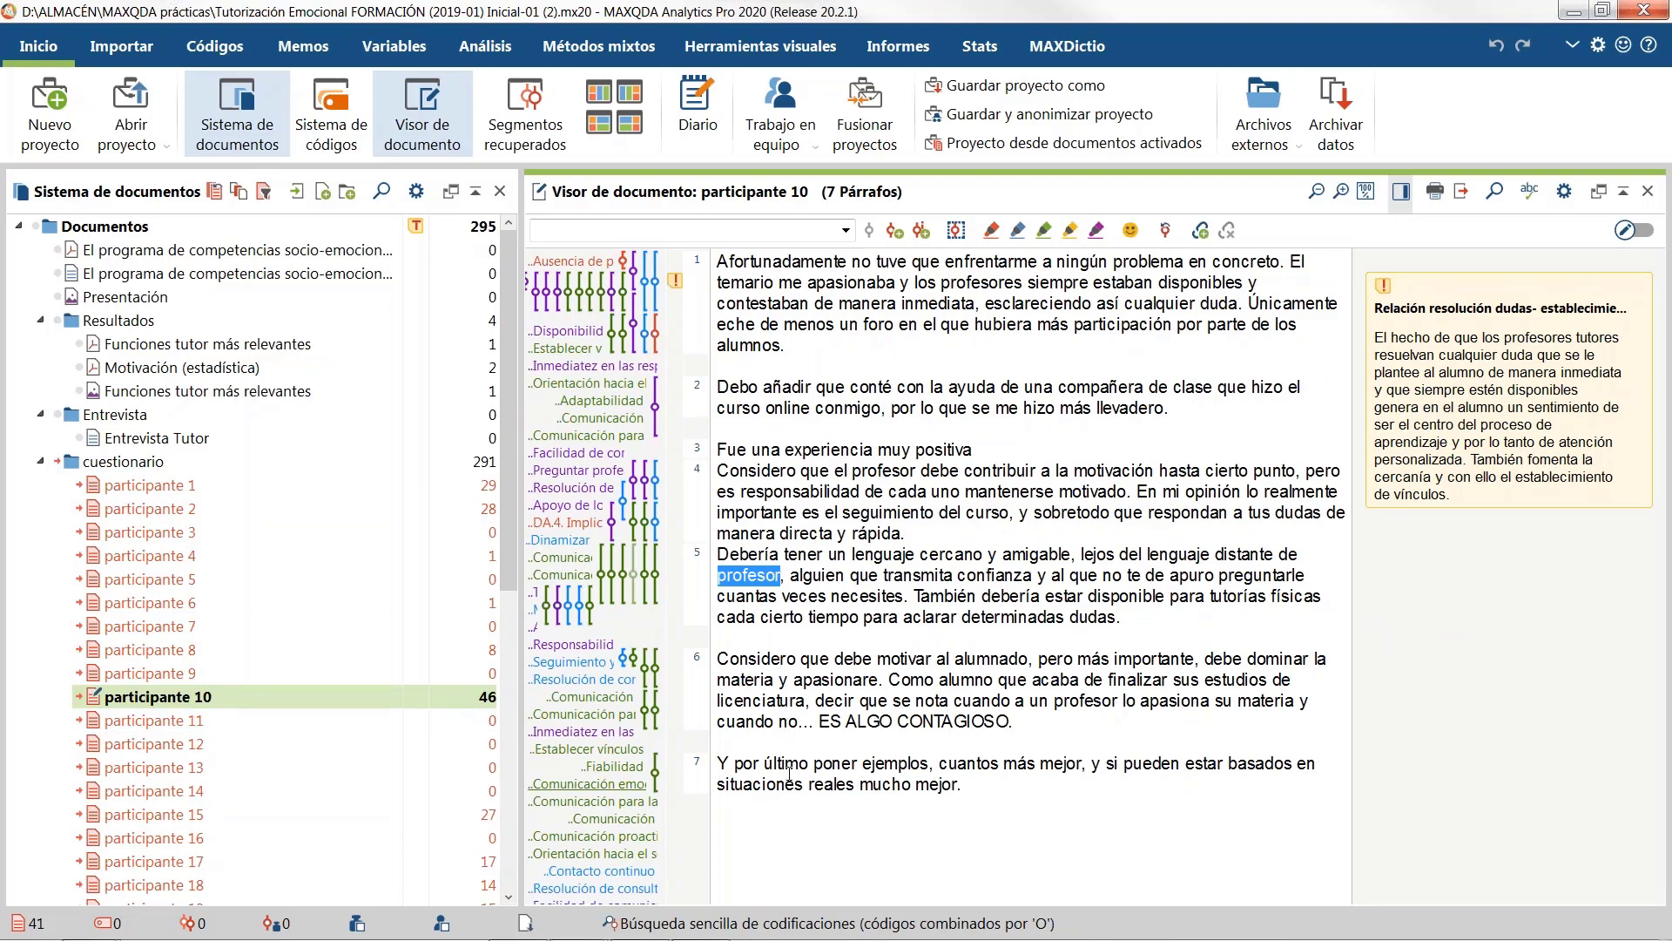
left_click(1033, 718)
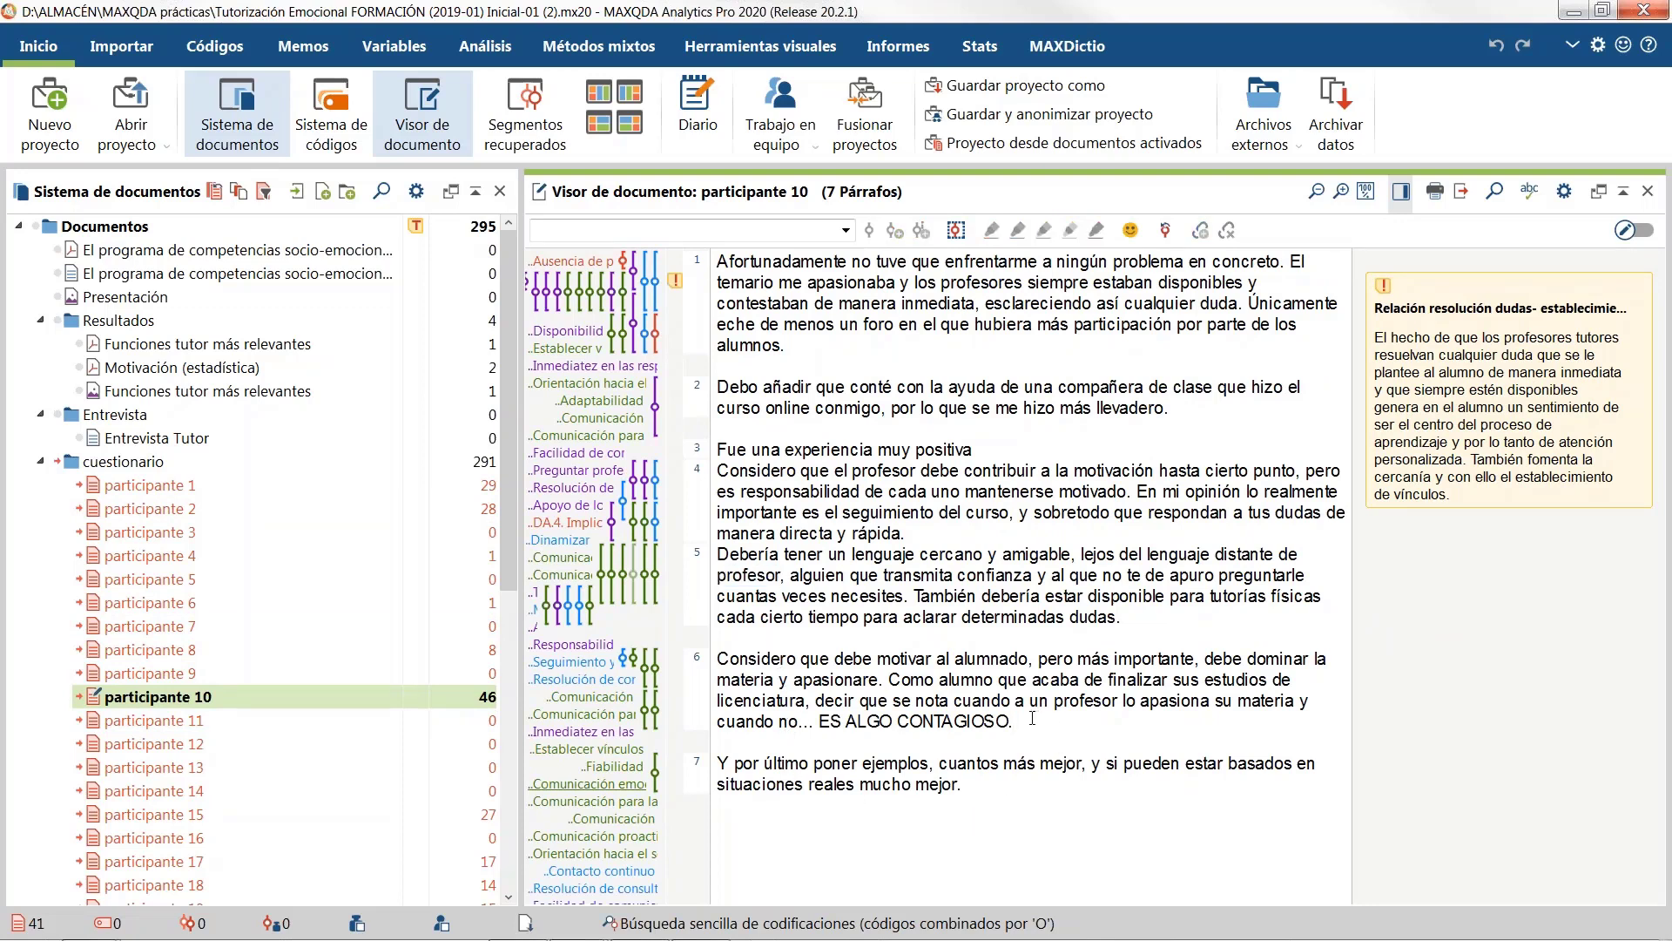
left_click(1646, 231)
left_click(1144, 756)
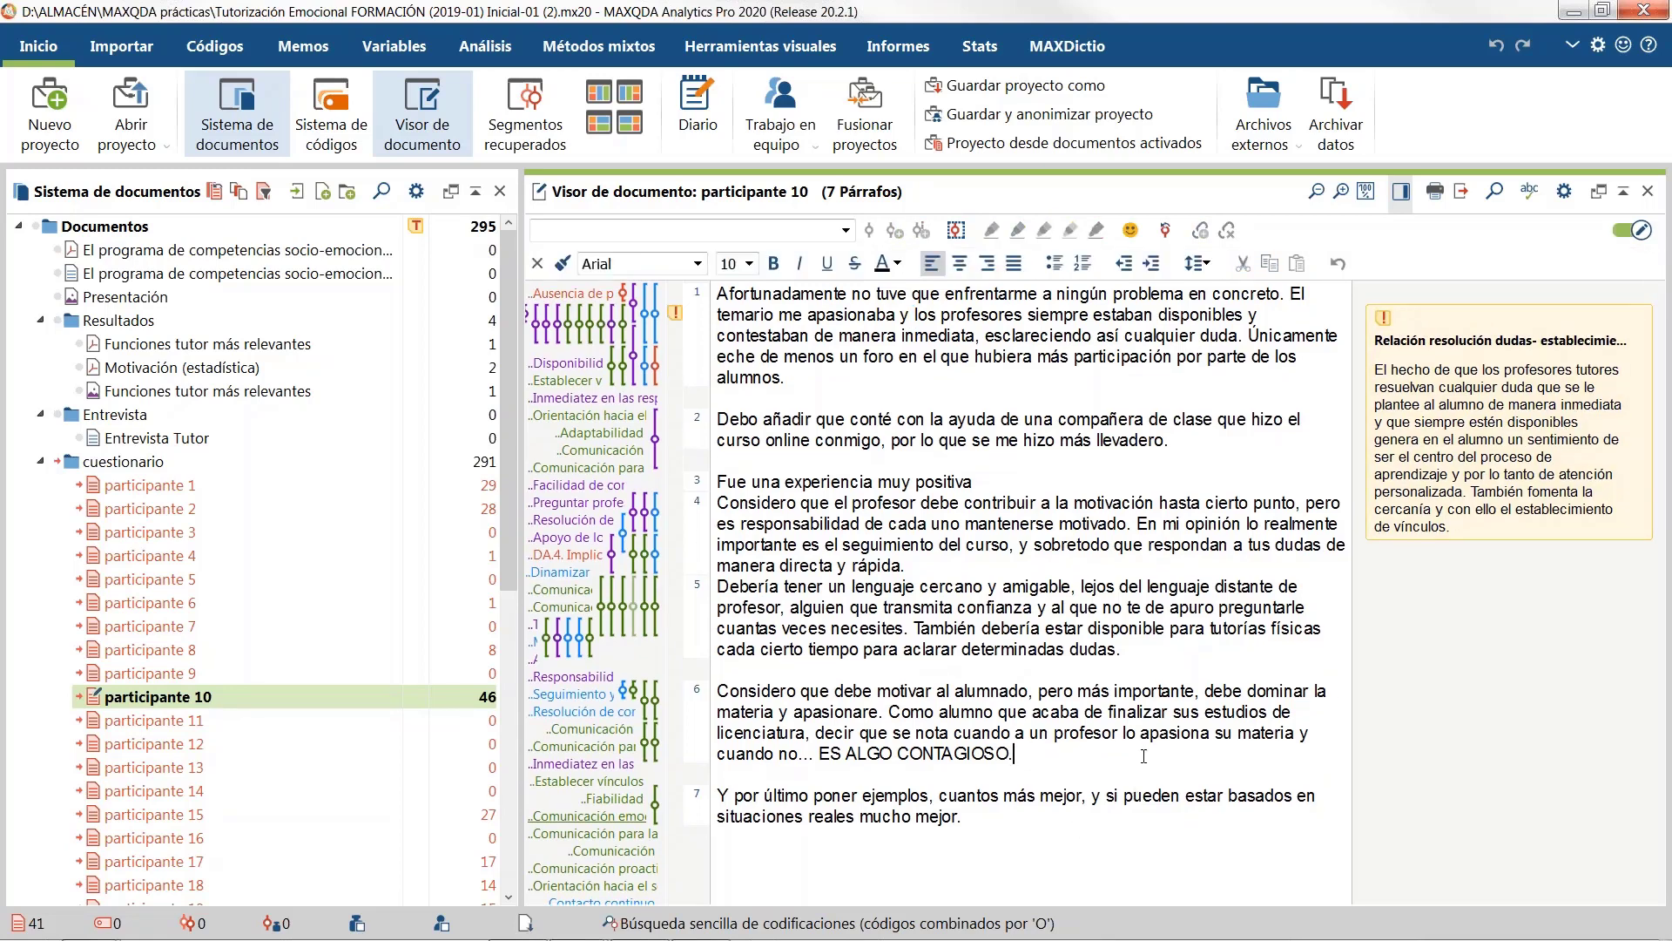
type("N")
key("BackSpace")
type("María")
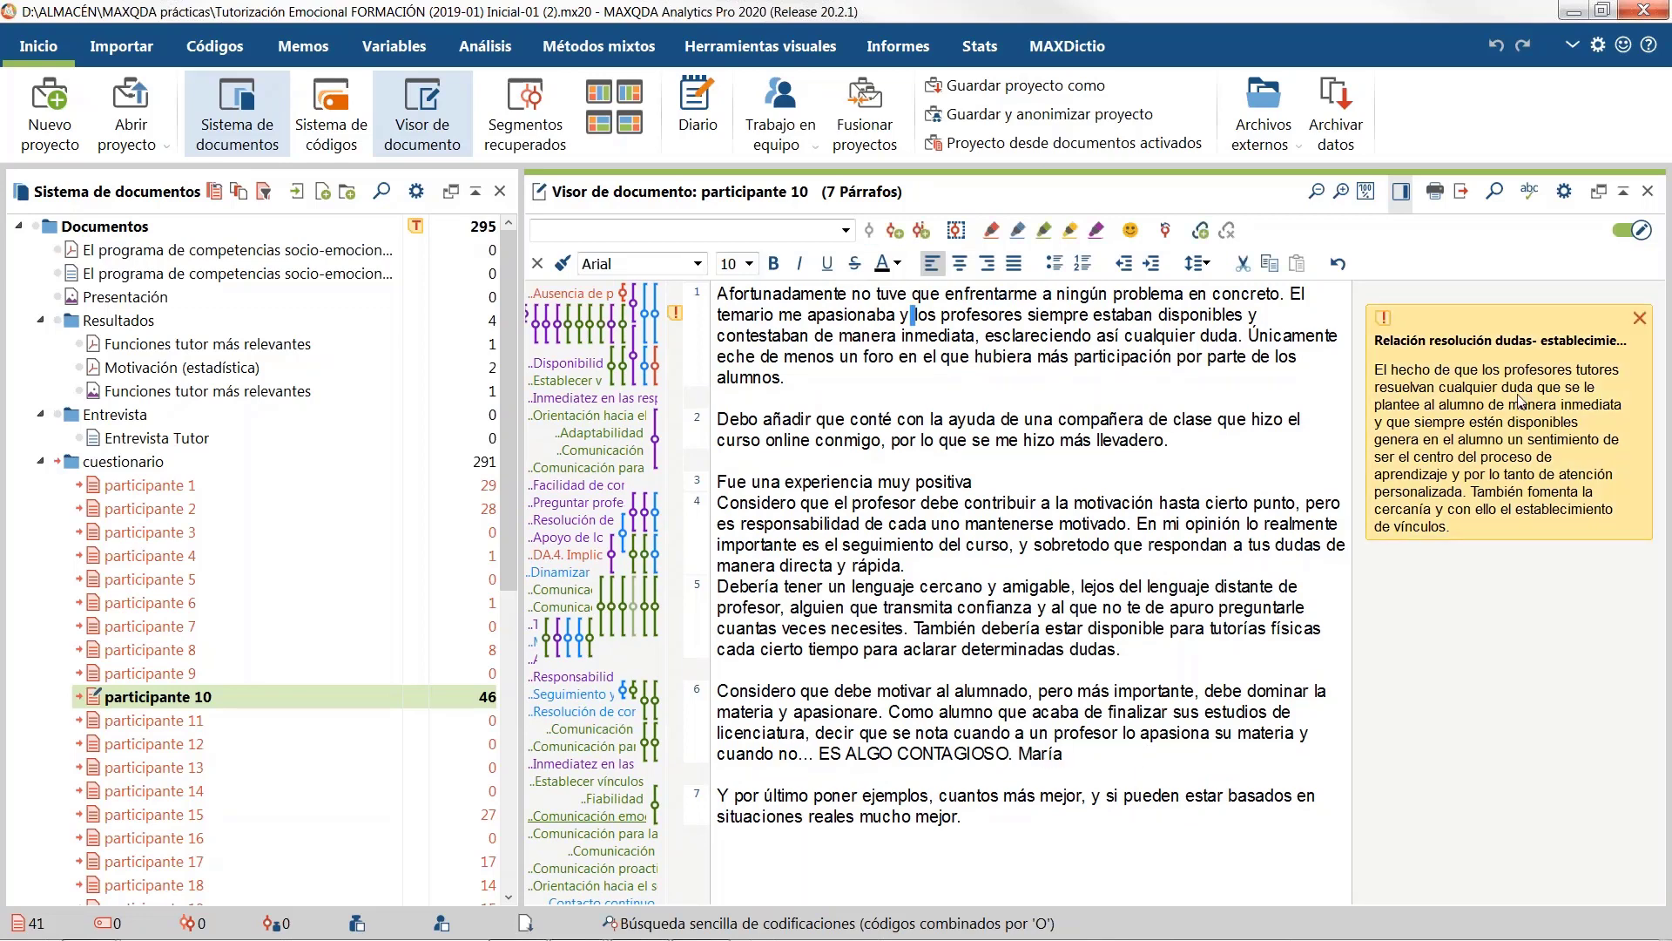
left_click(1625, 232)
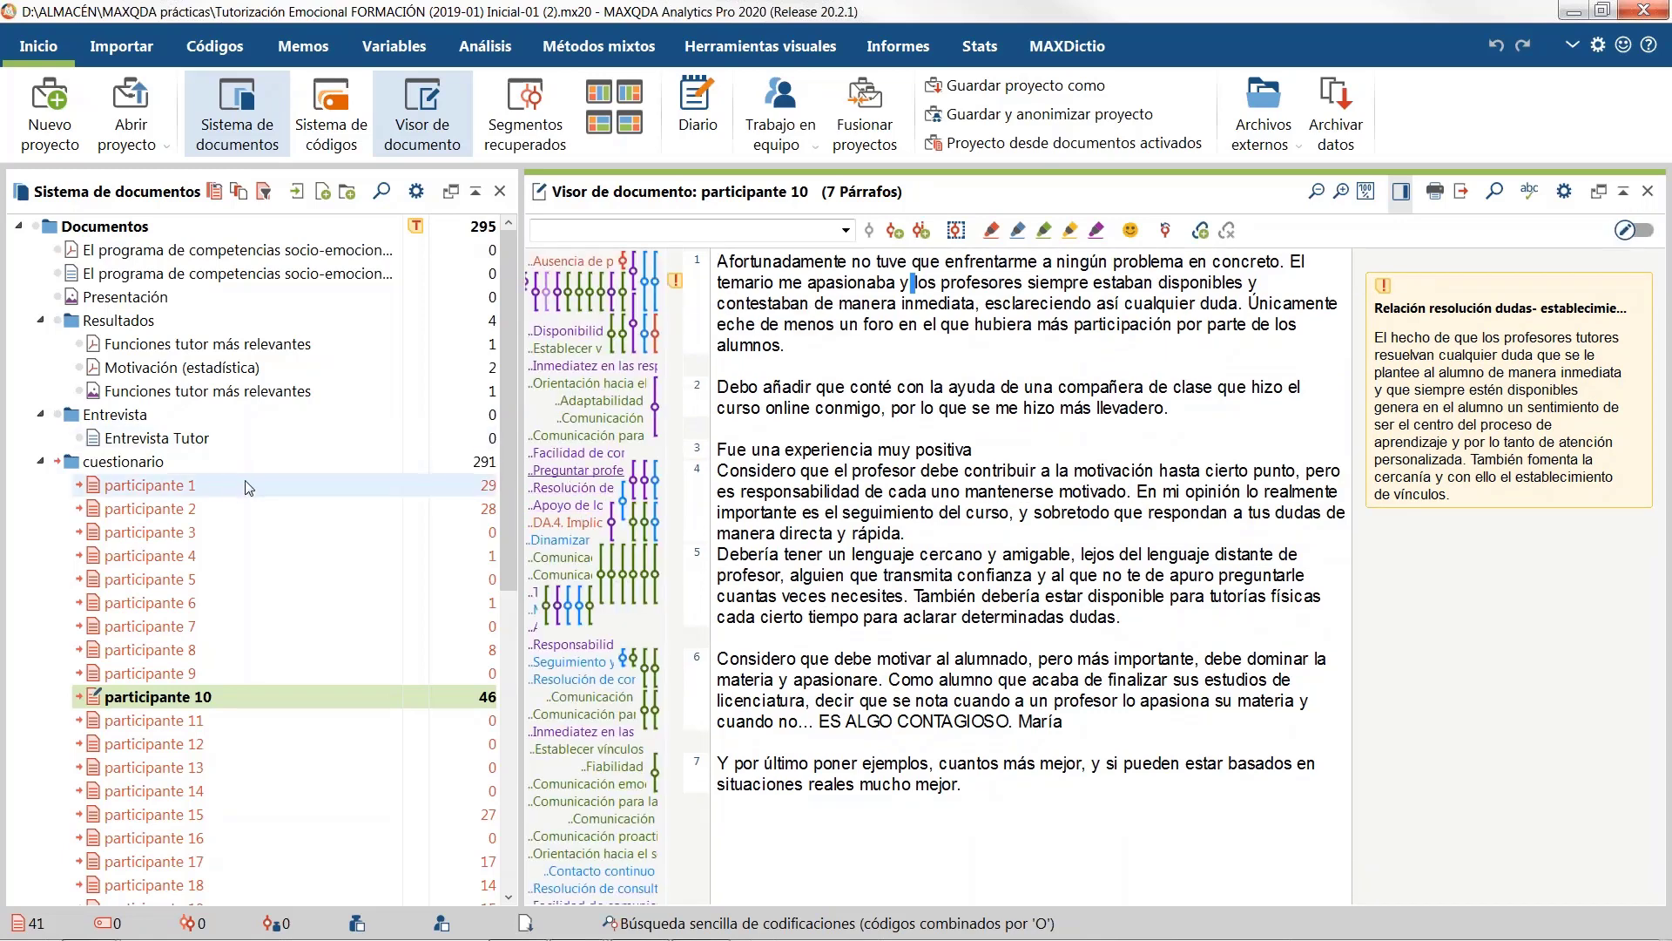
Step: Search the activated cuestionario documents for the added first name, matching whole words only and respecting upper and lower case
mouse_move(250, 486)
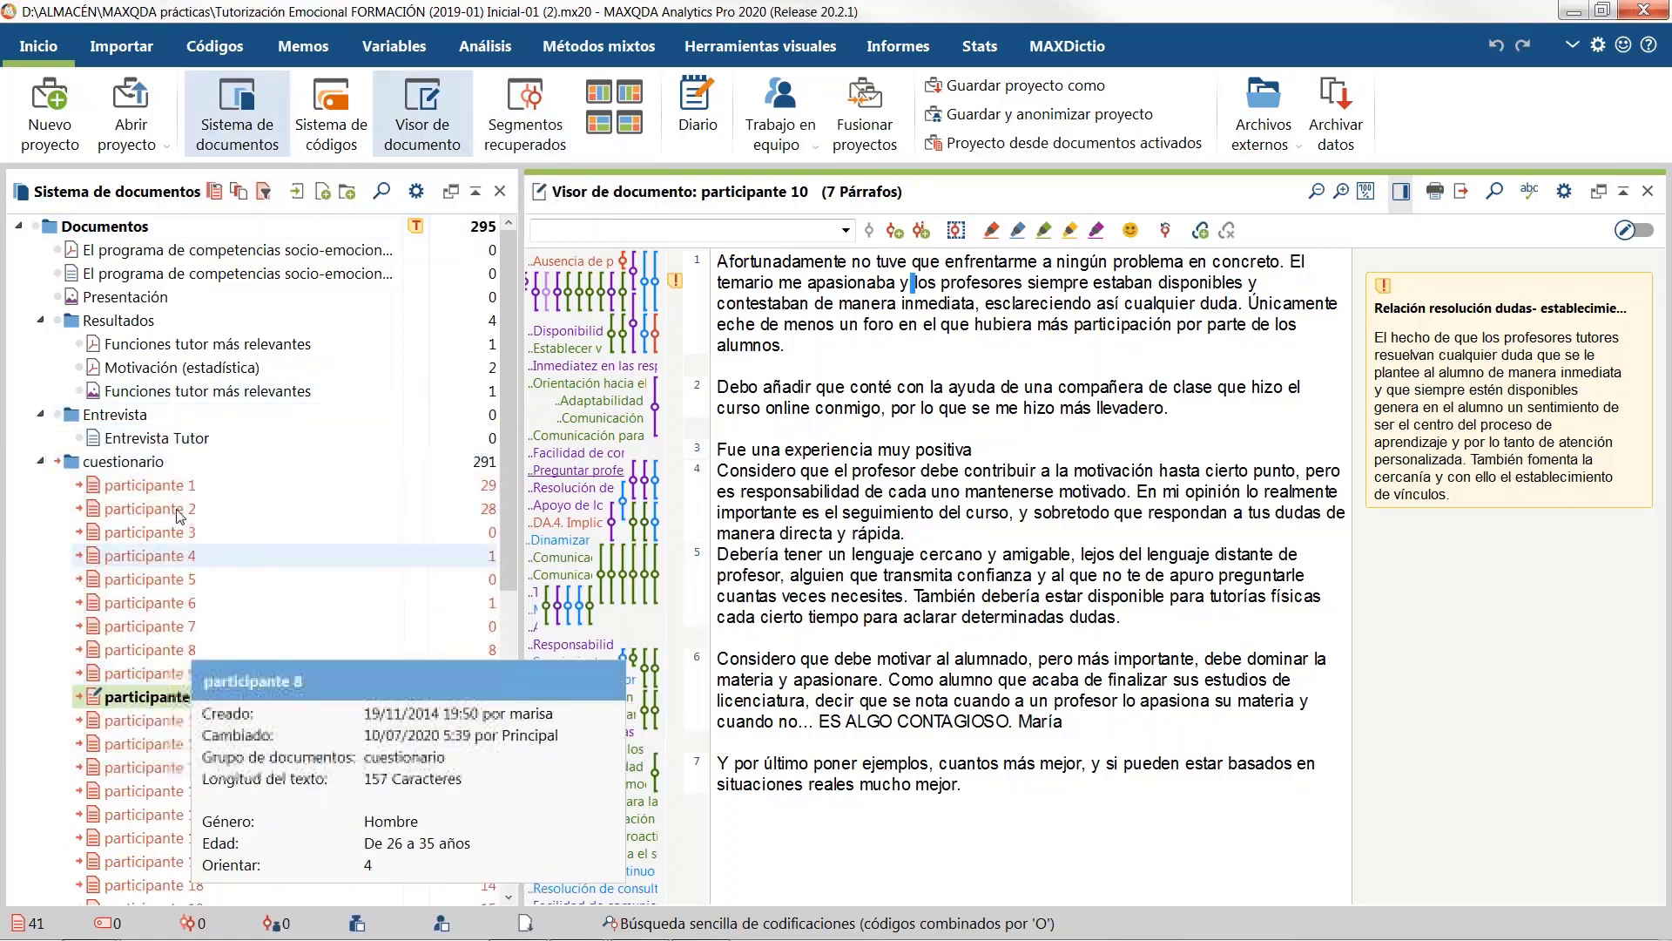
left_click(58, 463)
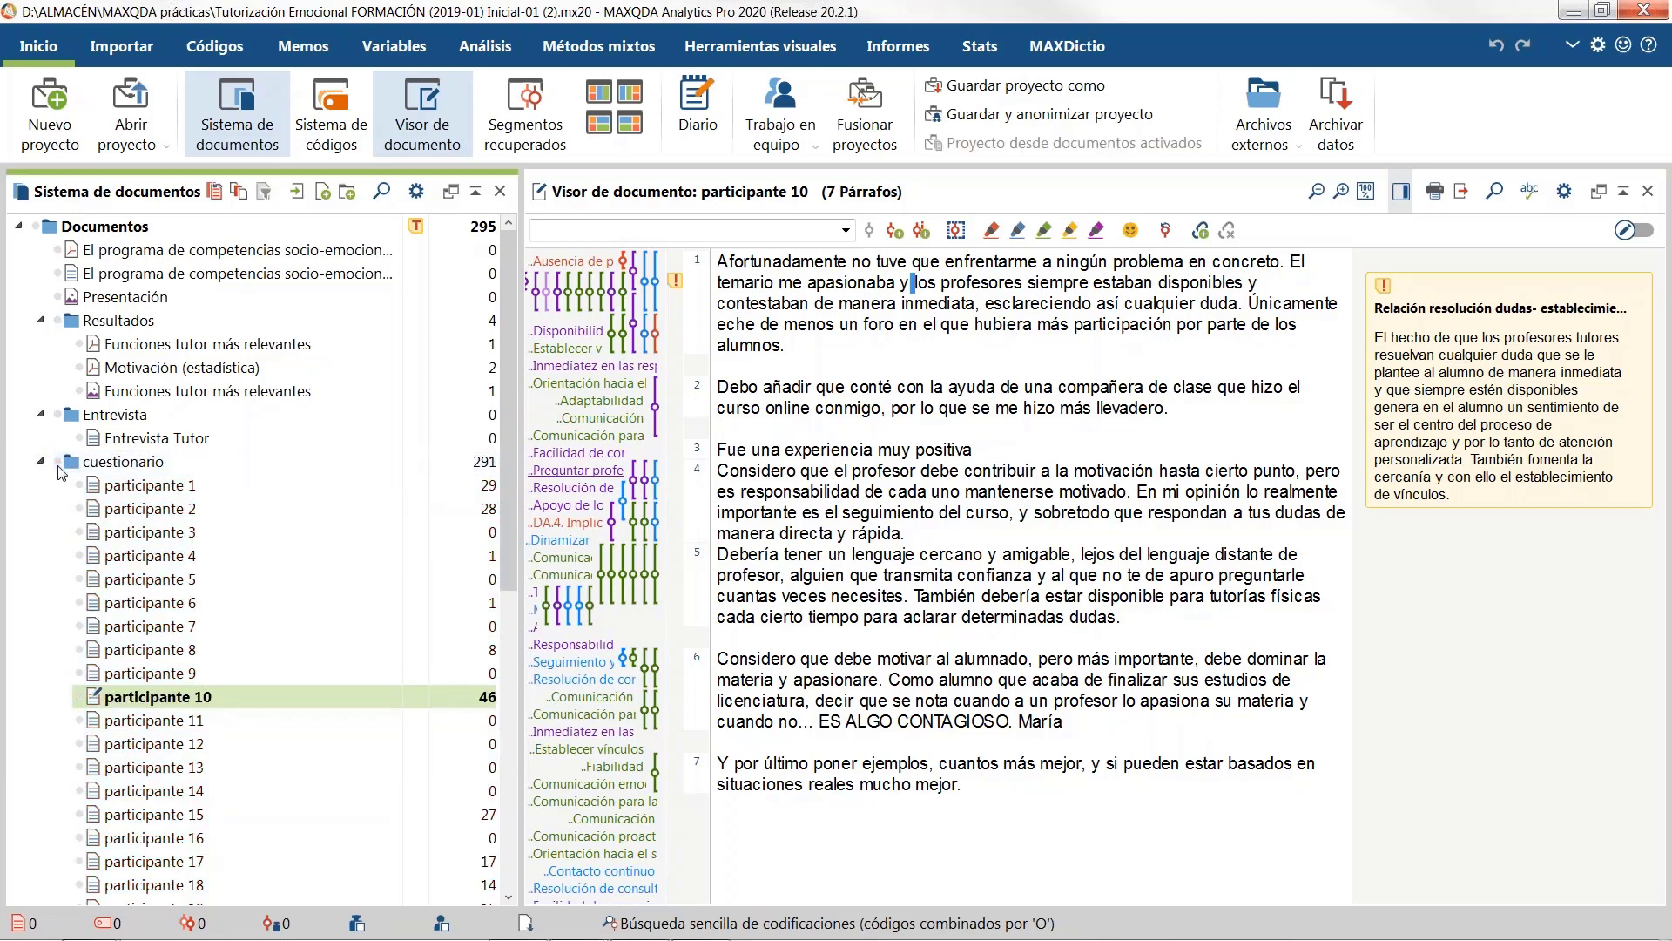
left_click(58, 462)
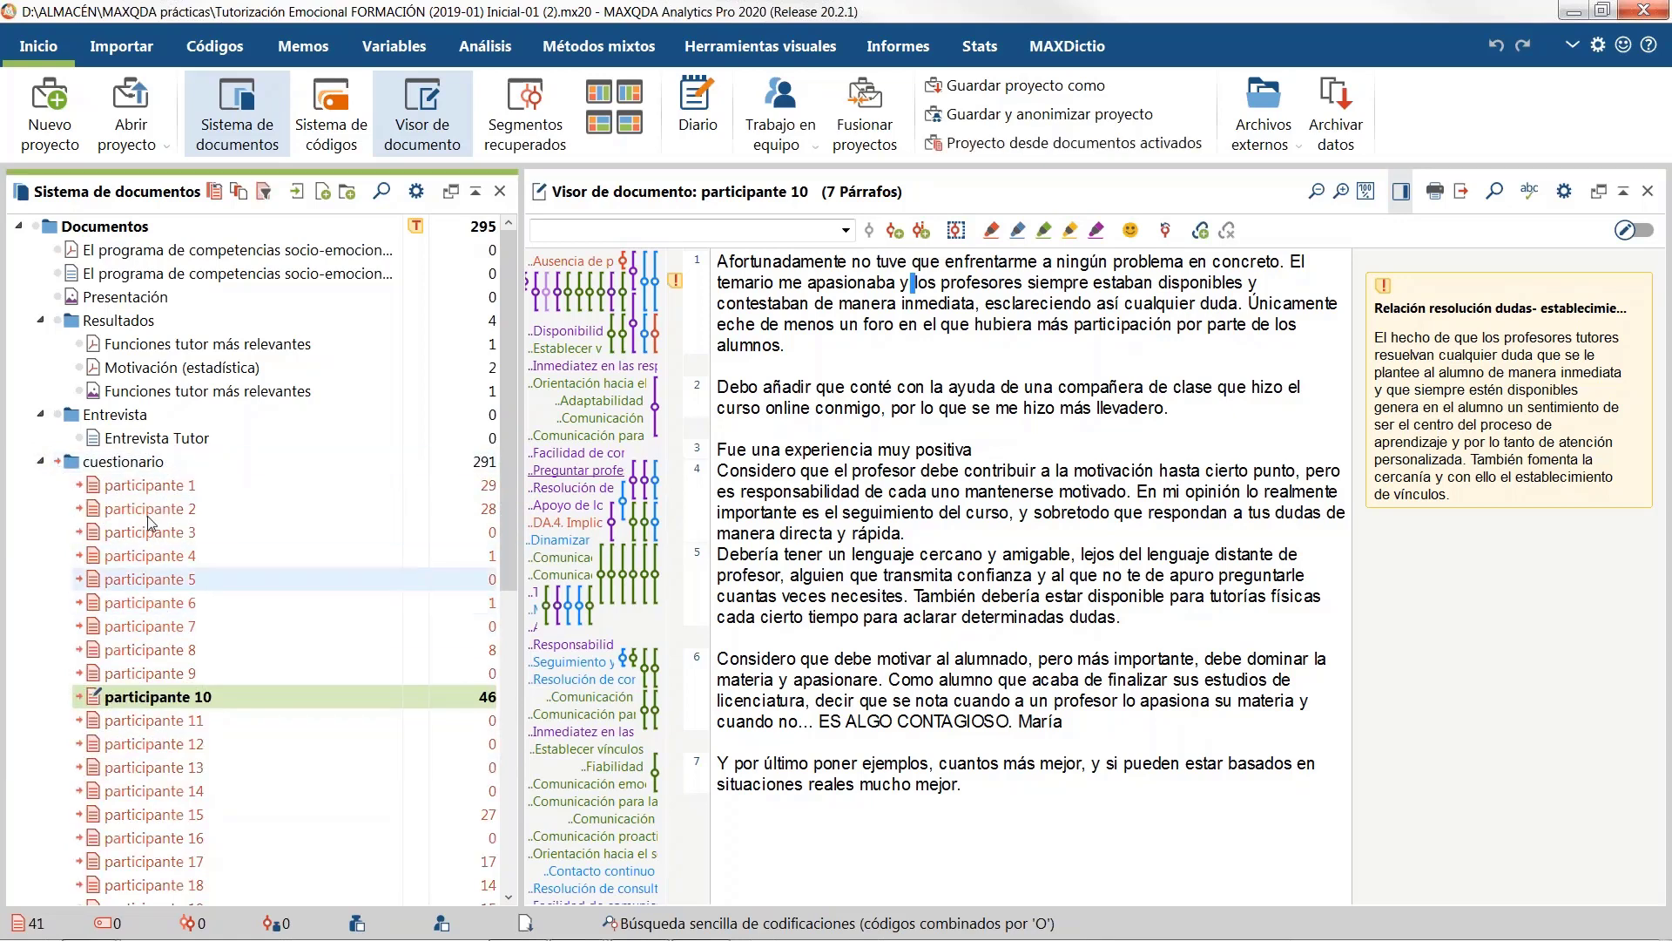
left_click(499, 58)
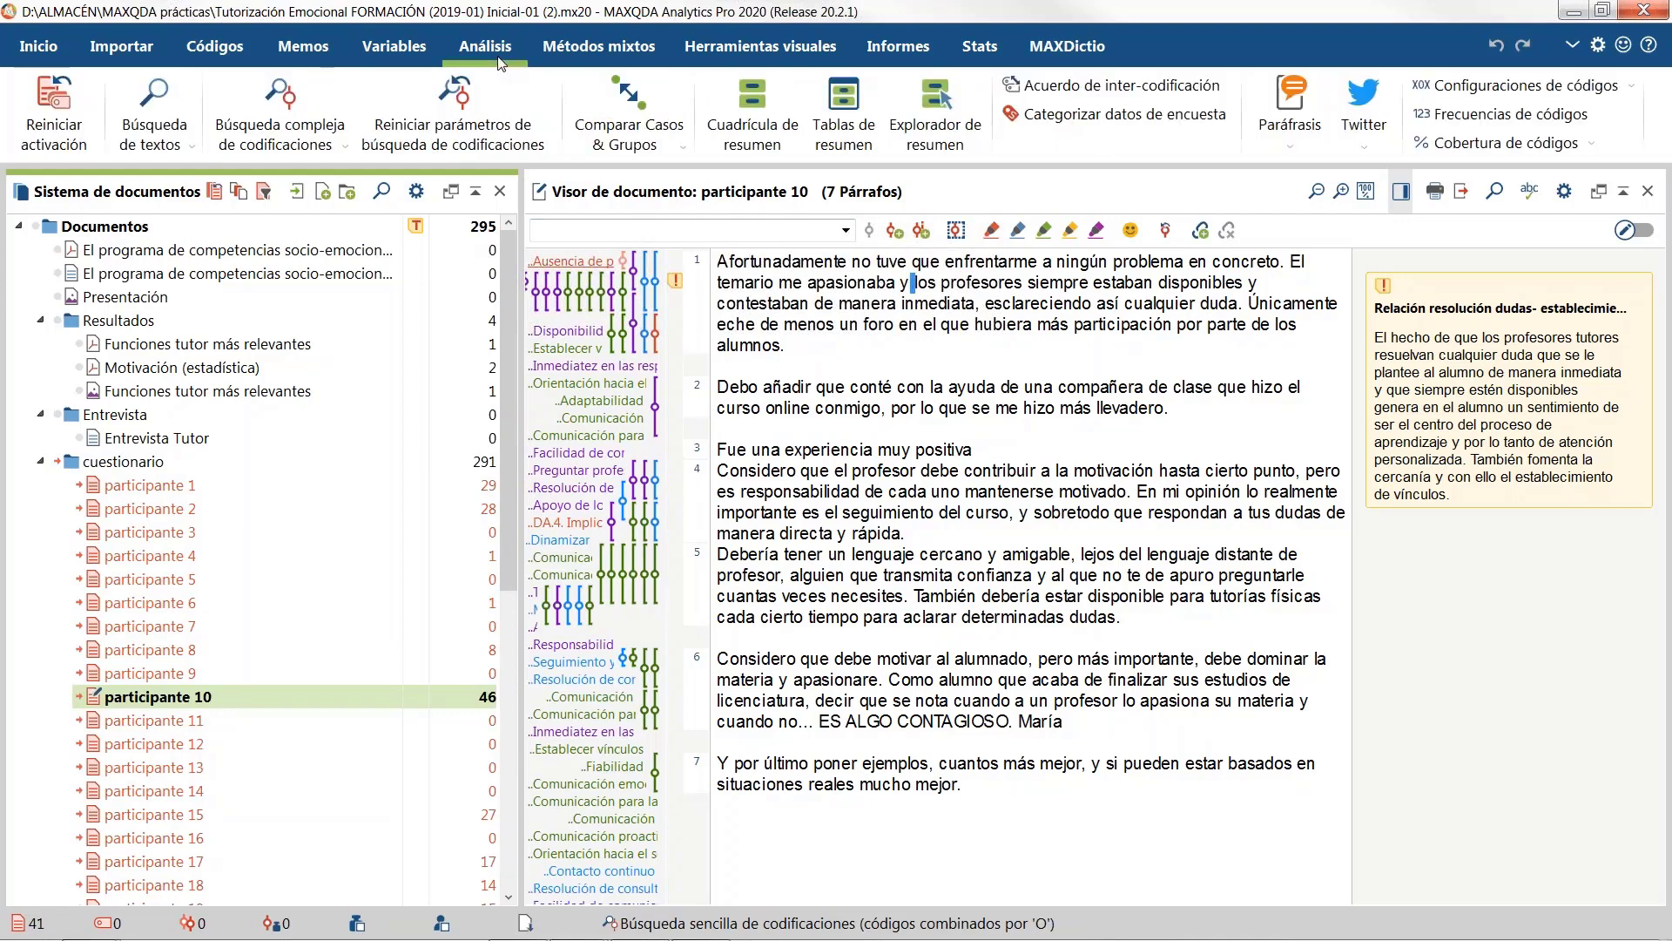
left_click(163, 116)
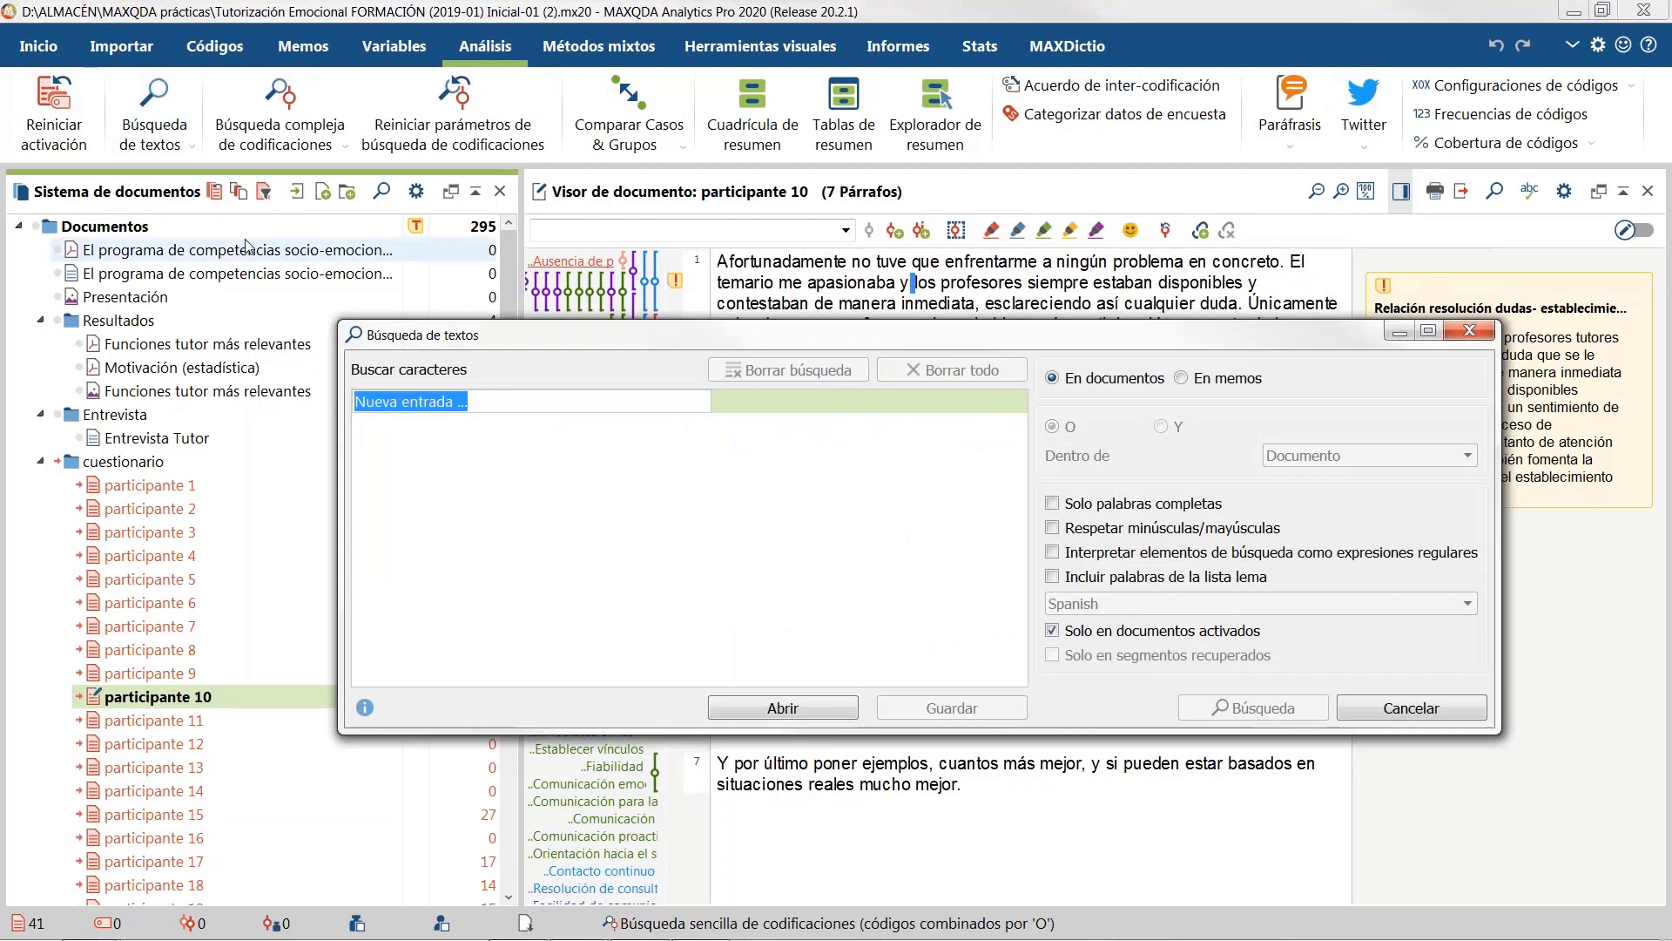
type("Mar")
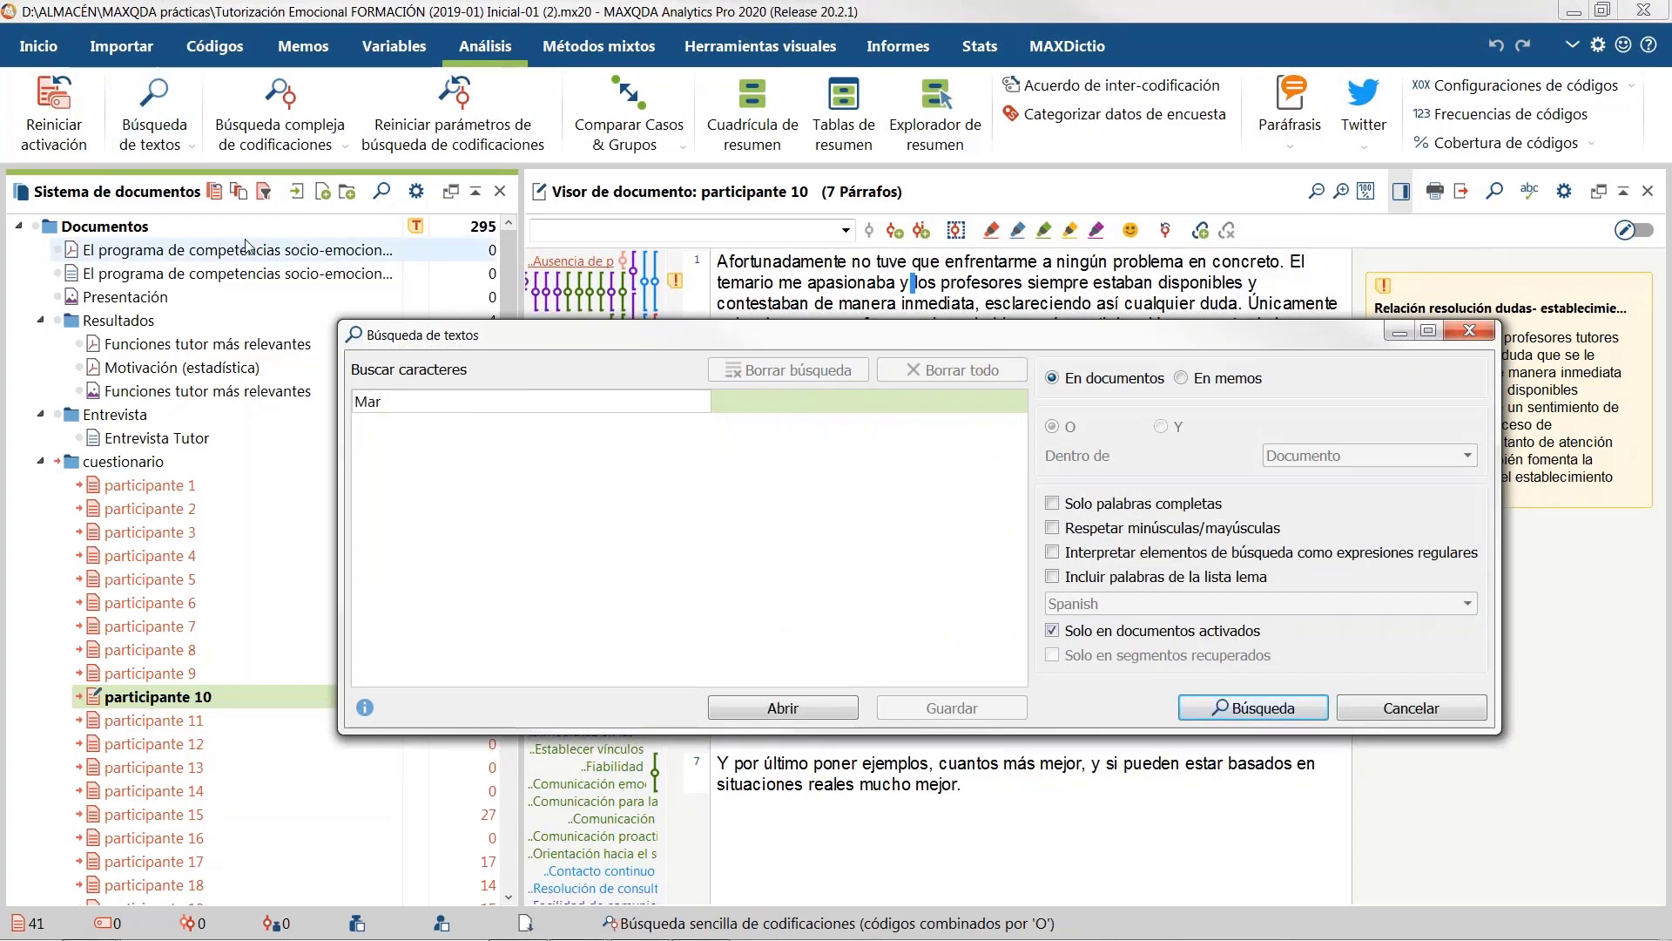
type("ía")
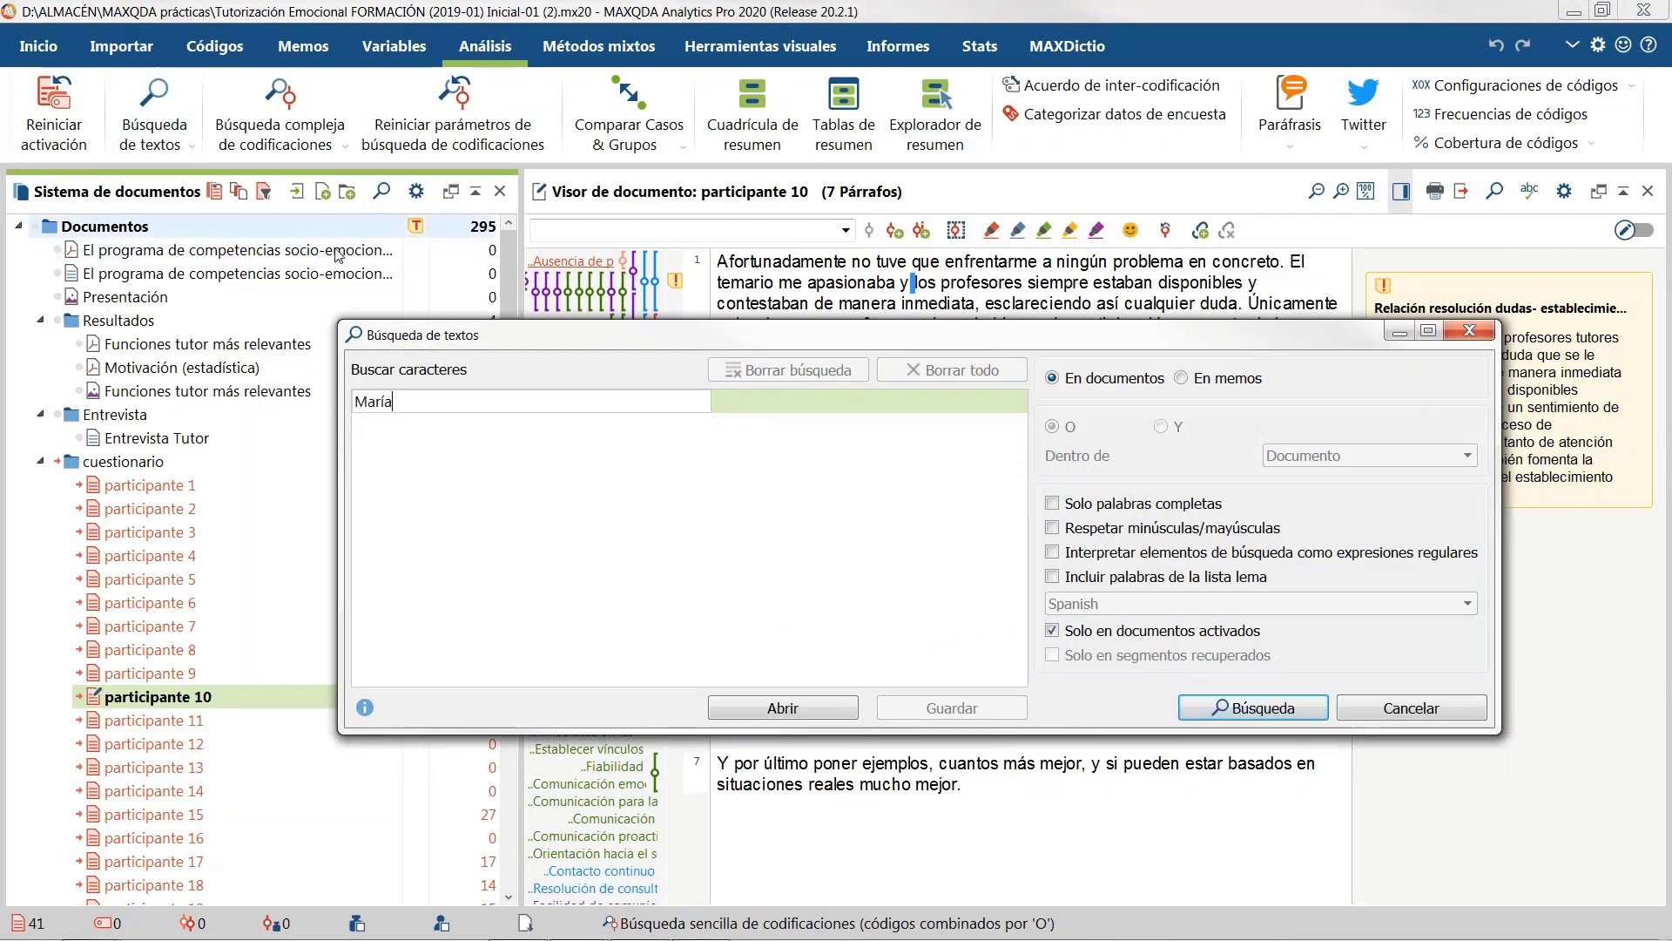
left_click(422, 433)
left_click(380, 401)
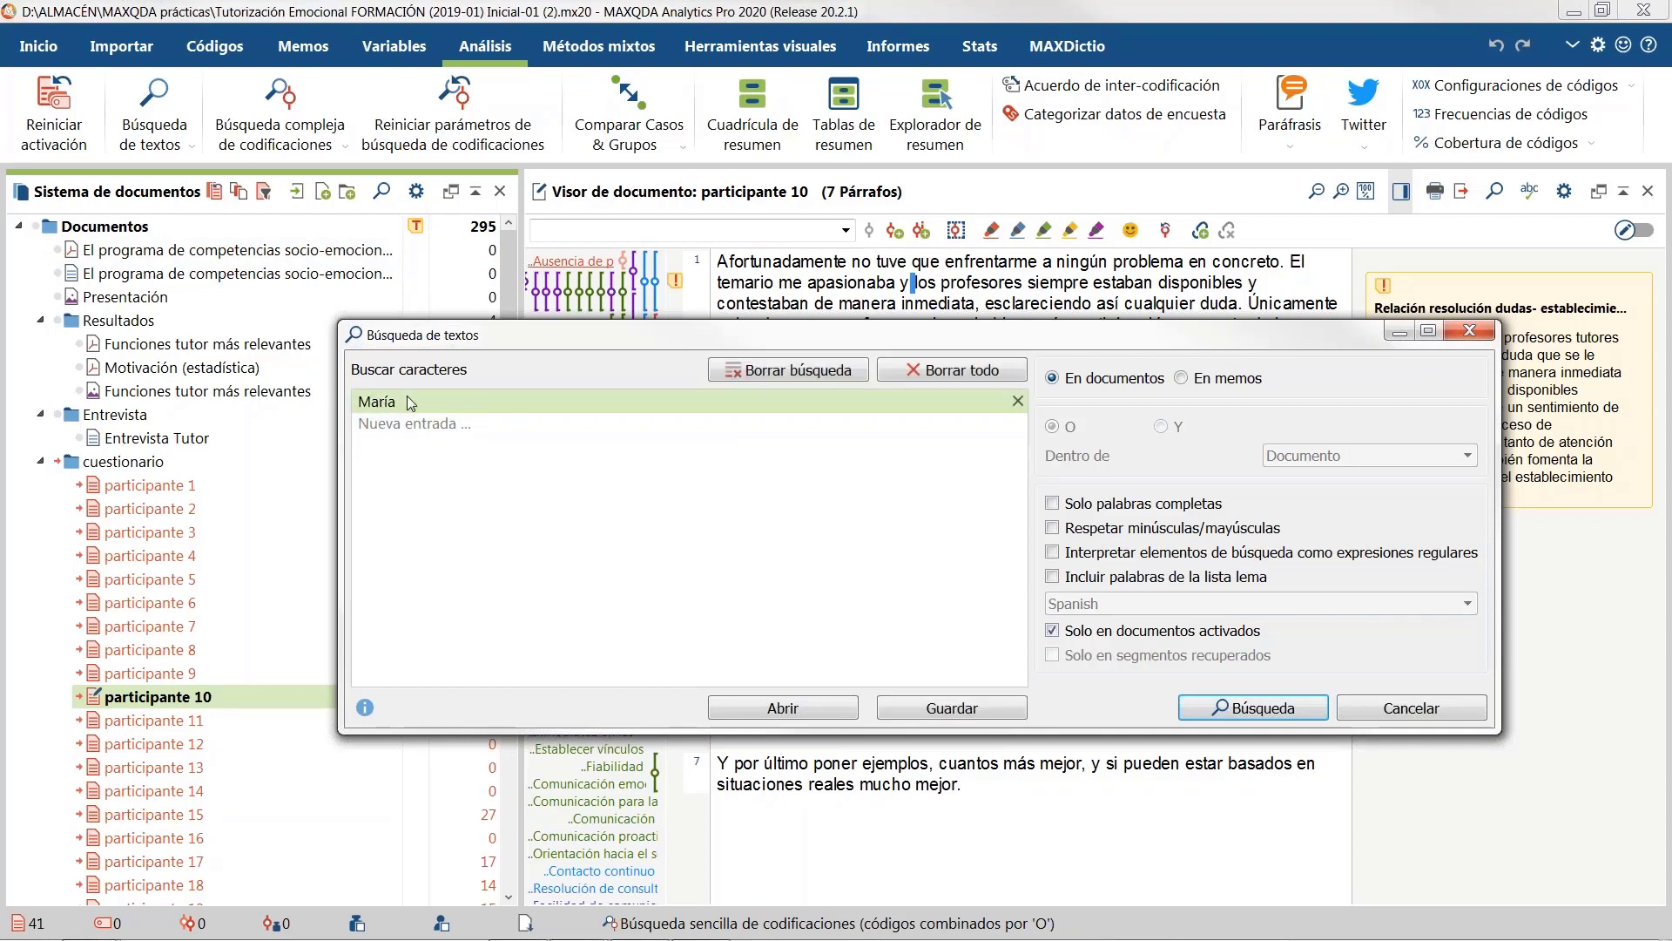
left_click(1111, 505)
left_click(1237, 709)
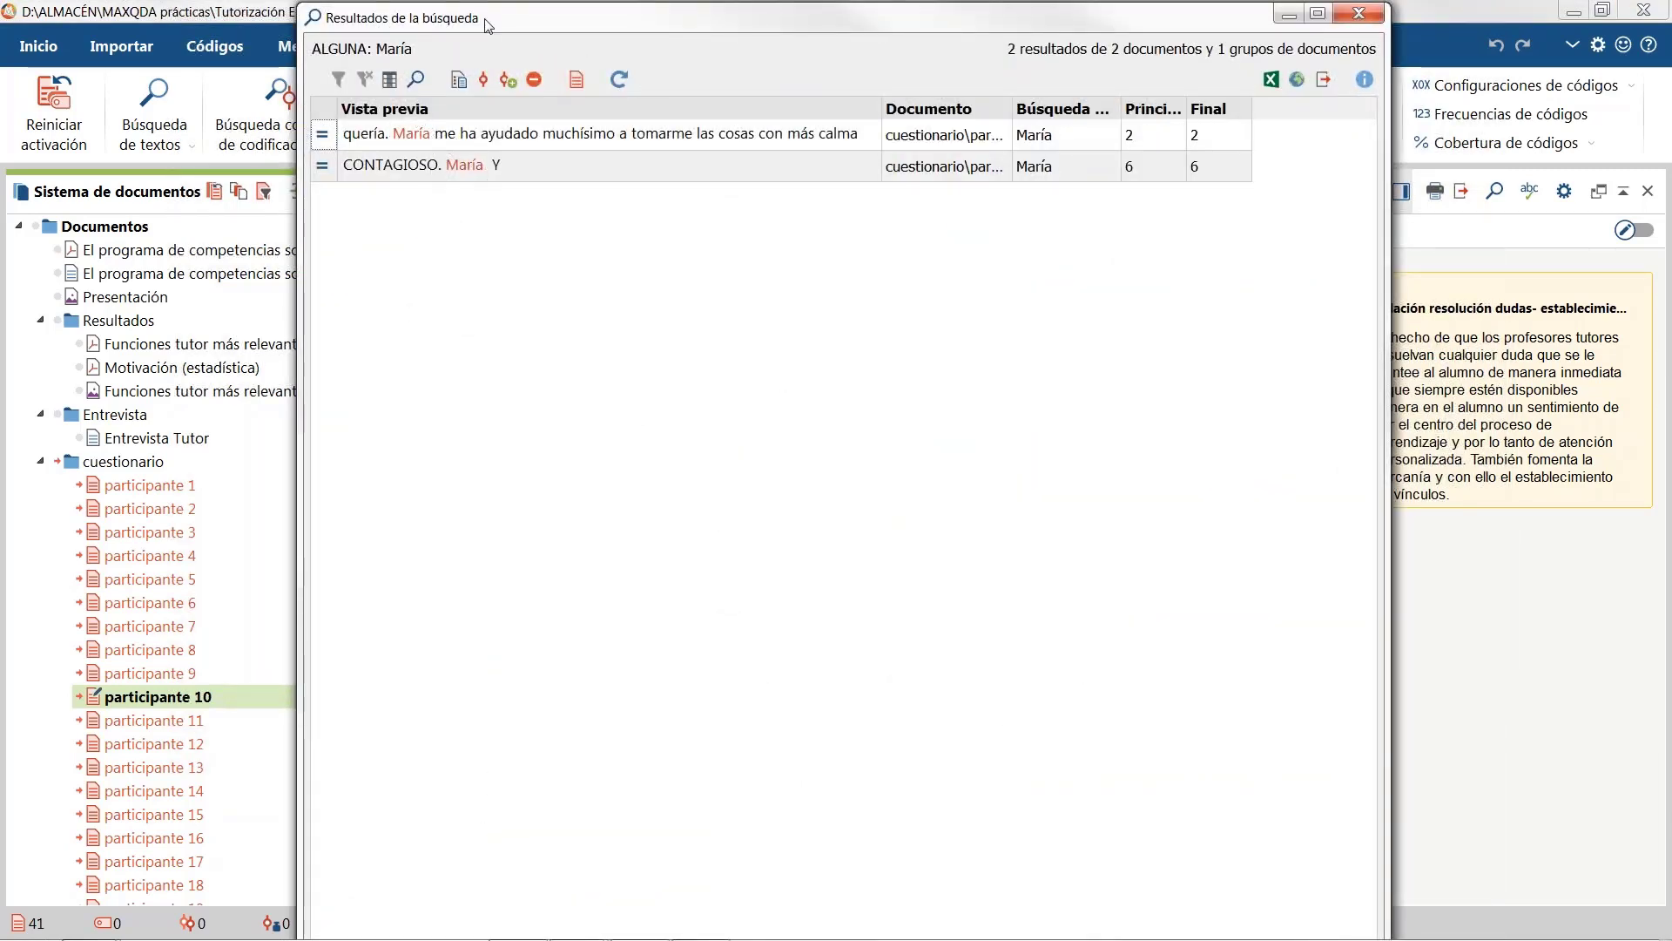
Step: Autocode the search results with a new code under its suggested name, coding only the search string with 0 words before and after
left_click_drag(484, 11, 493, 128)
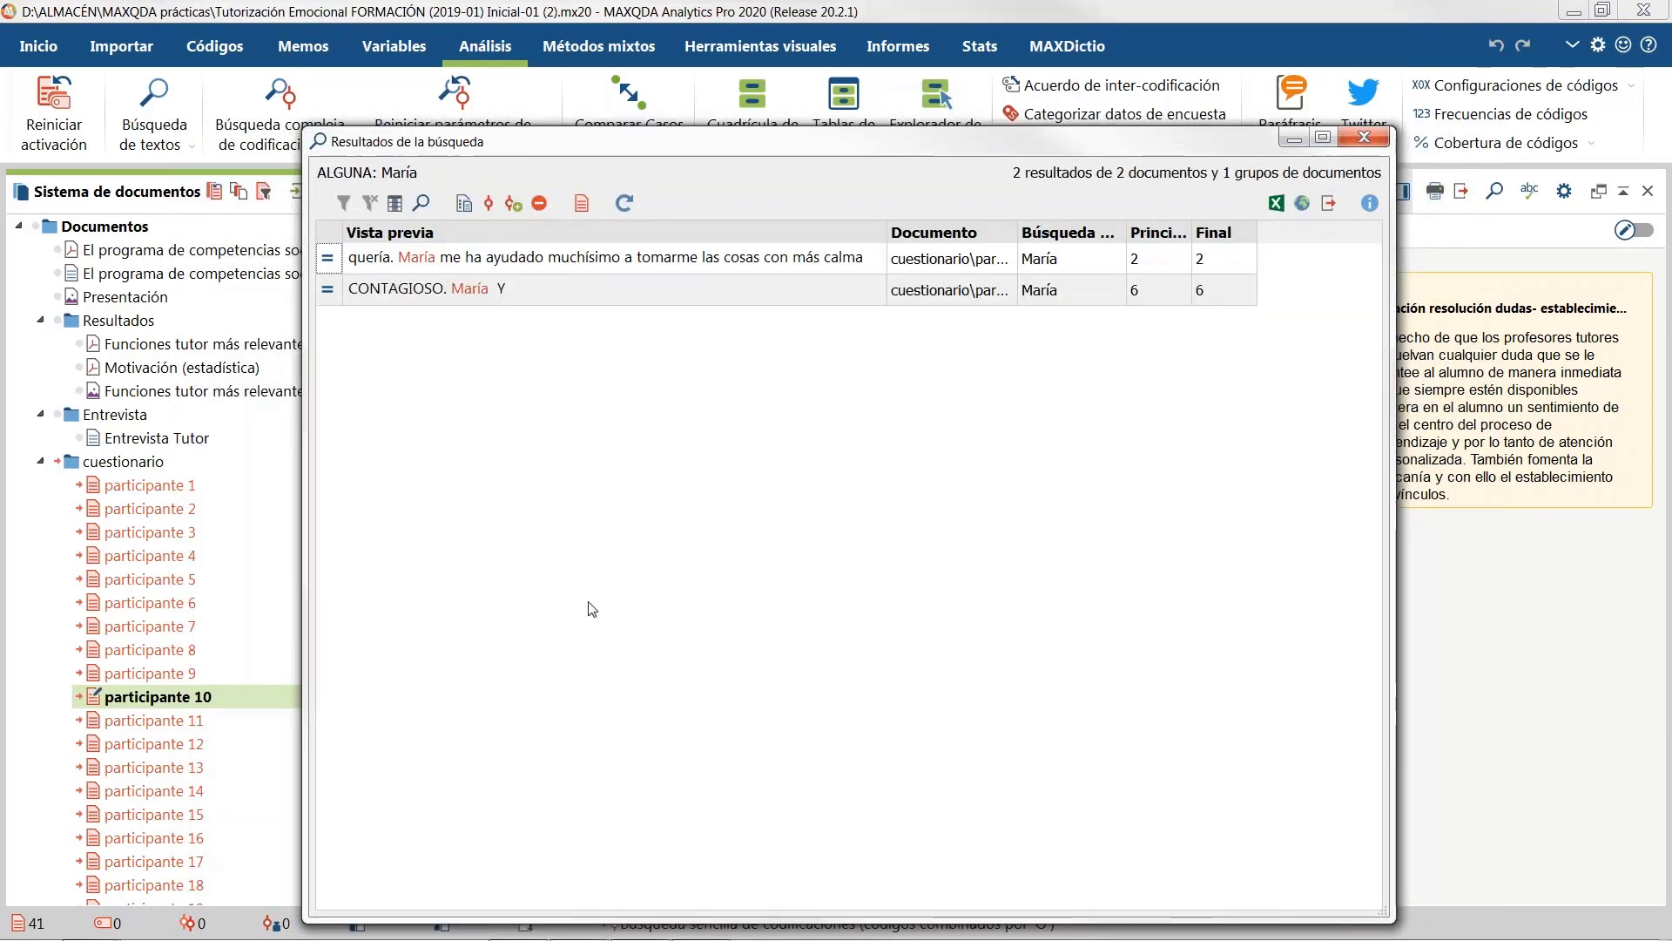
left_click(514, 206)
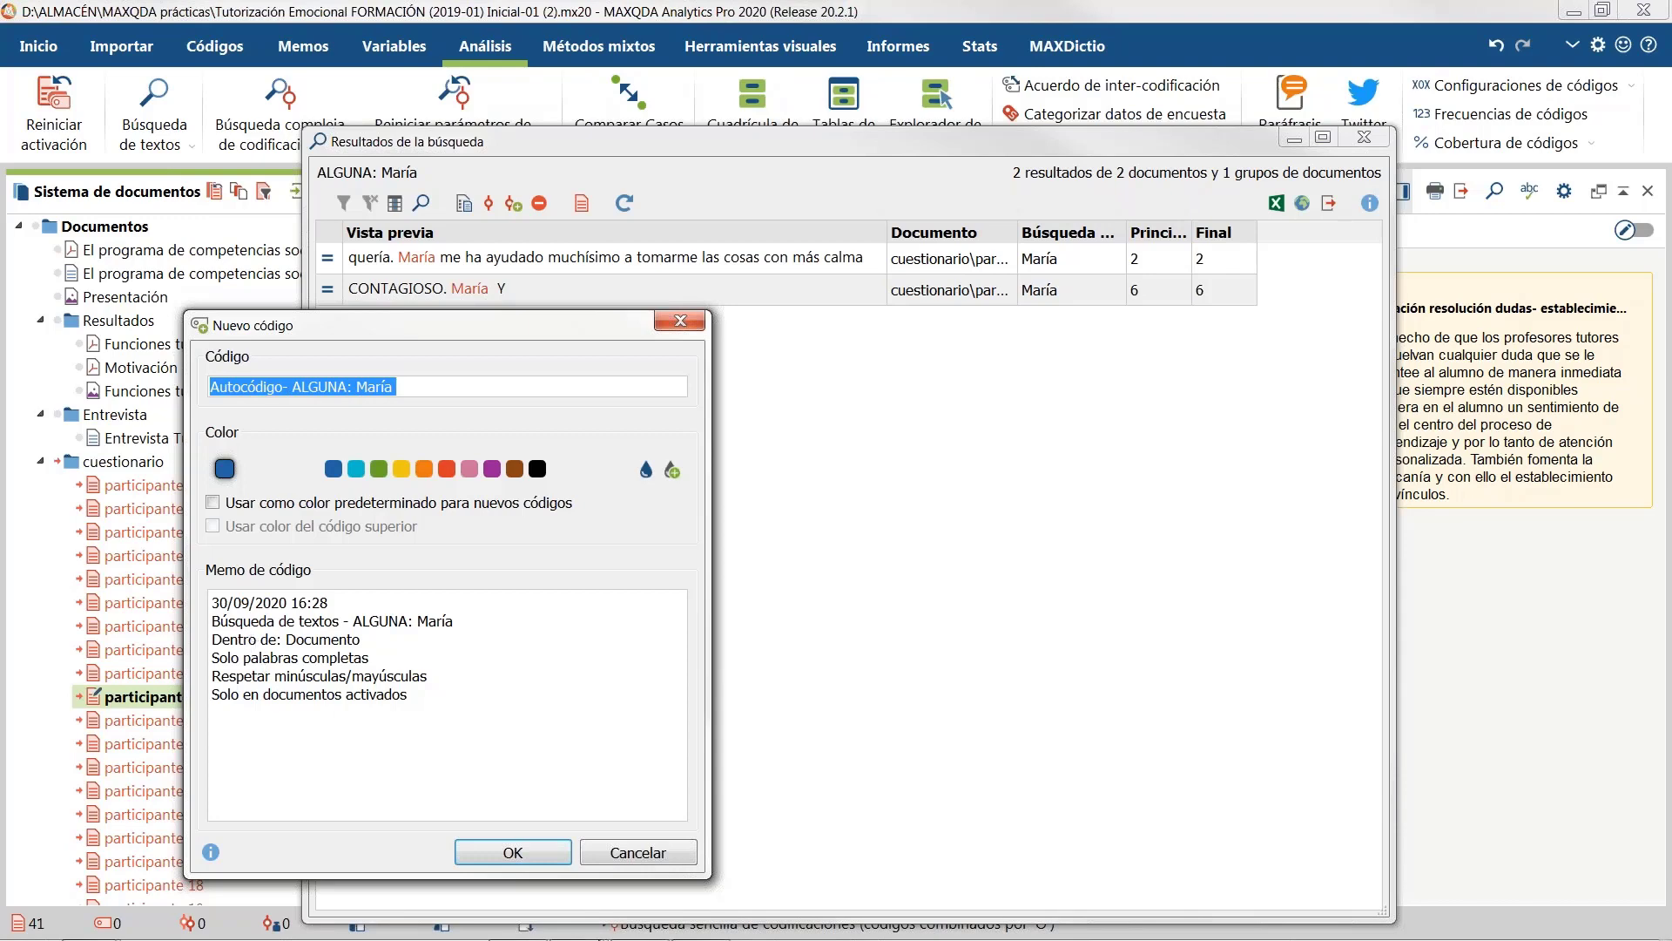
left_click(533, 852)
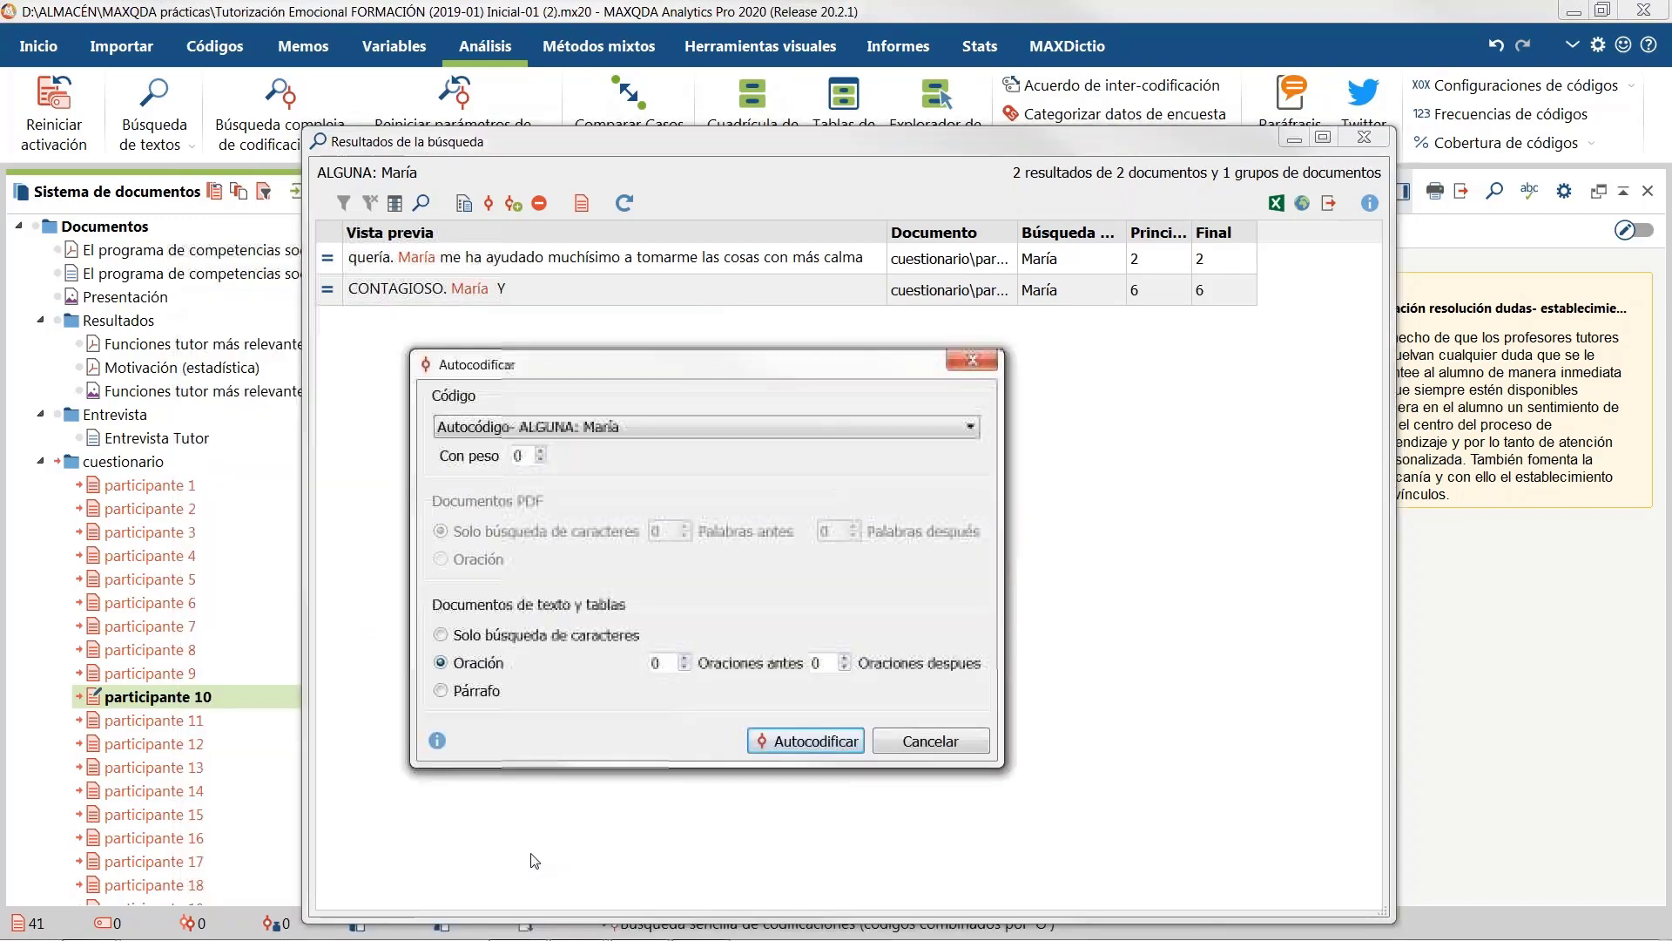
left_click(482, 637)
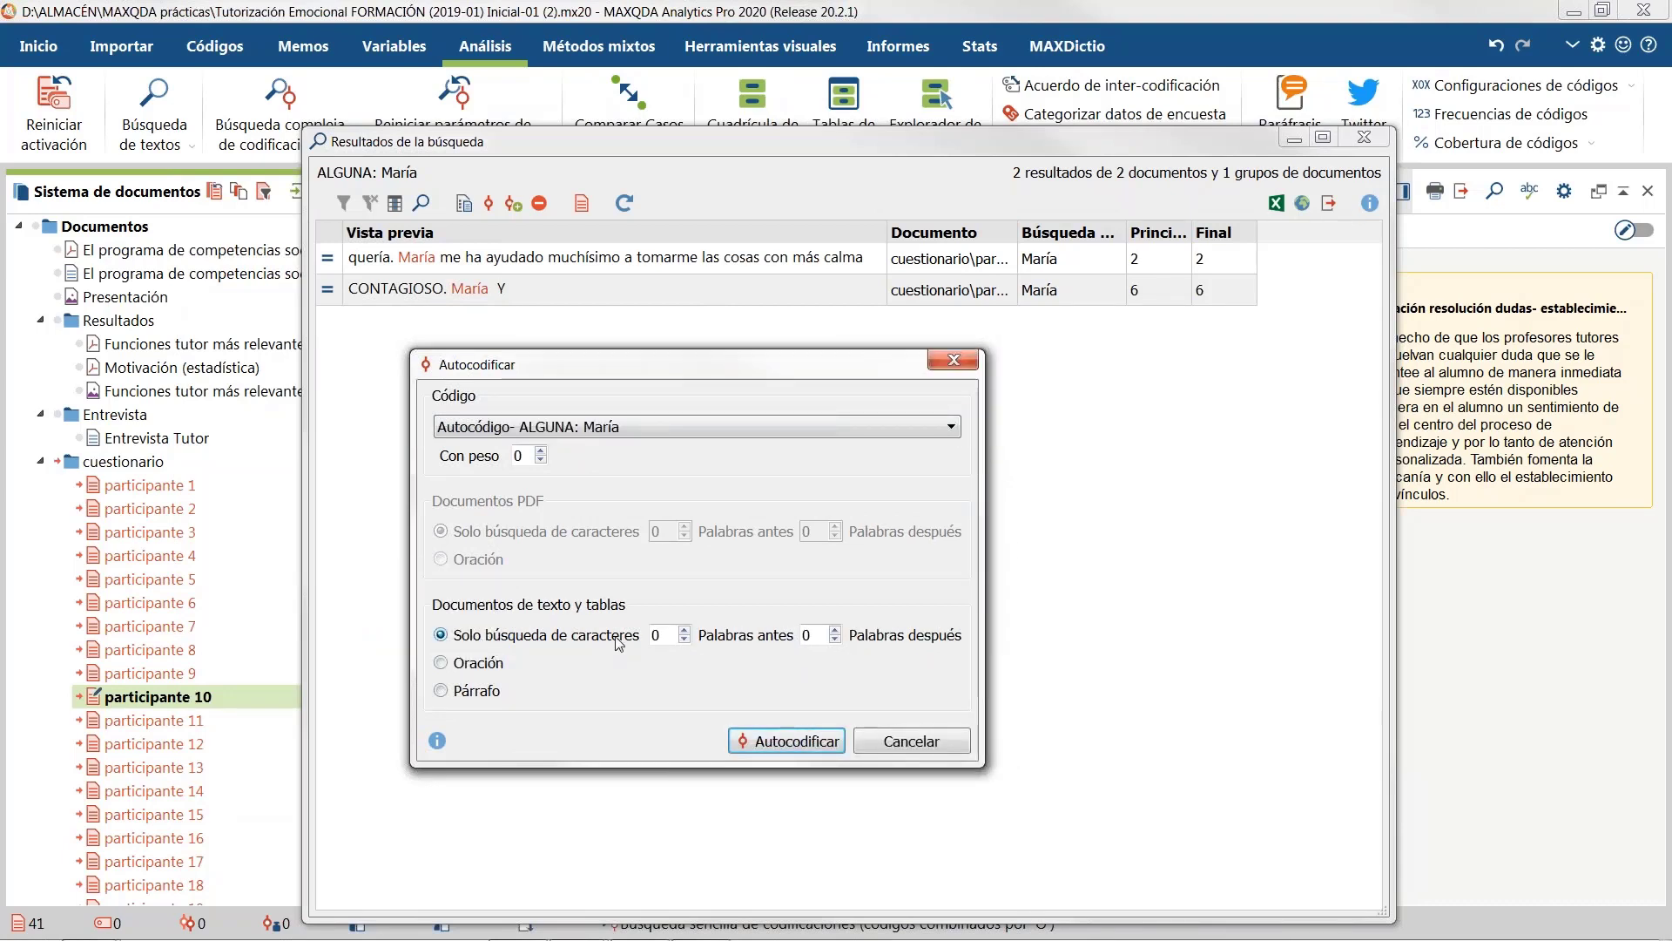
left_click(796, 742)
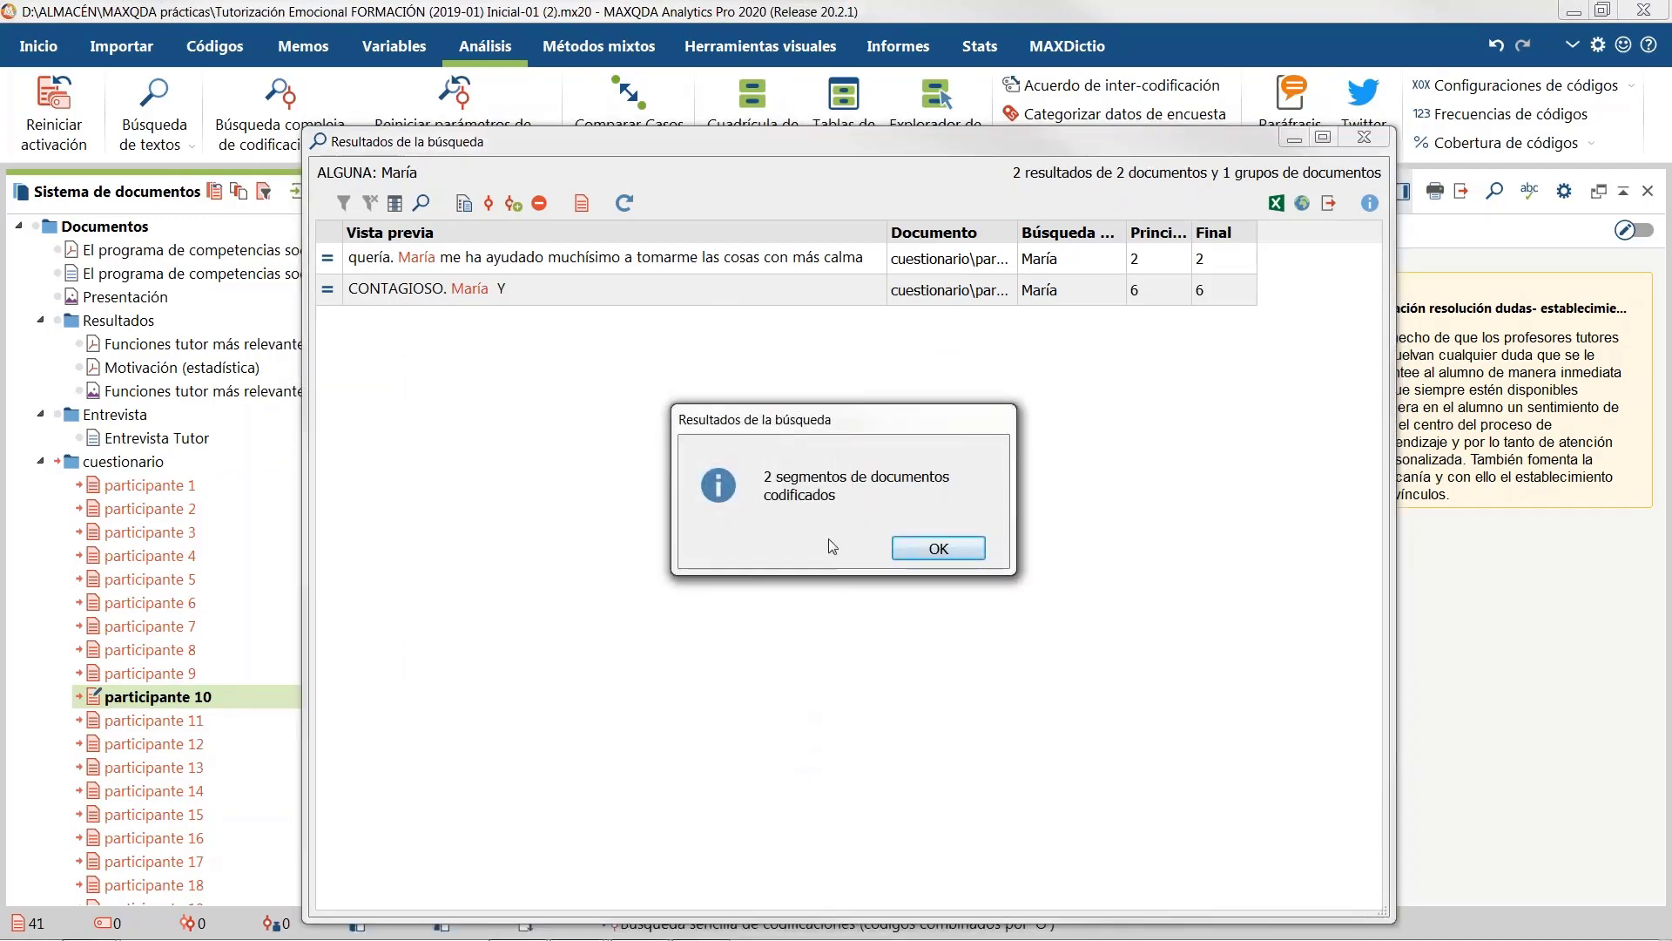
left_click(904, 557)
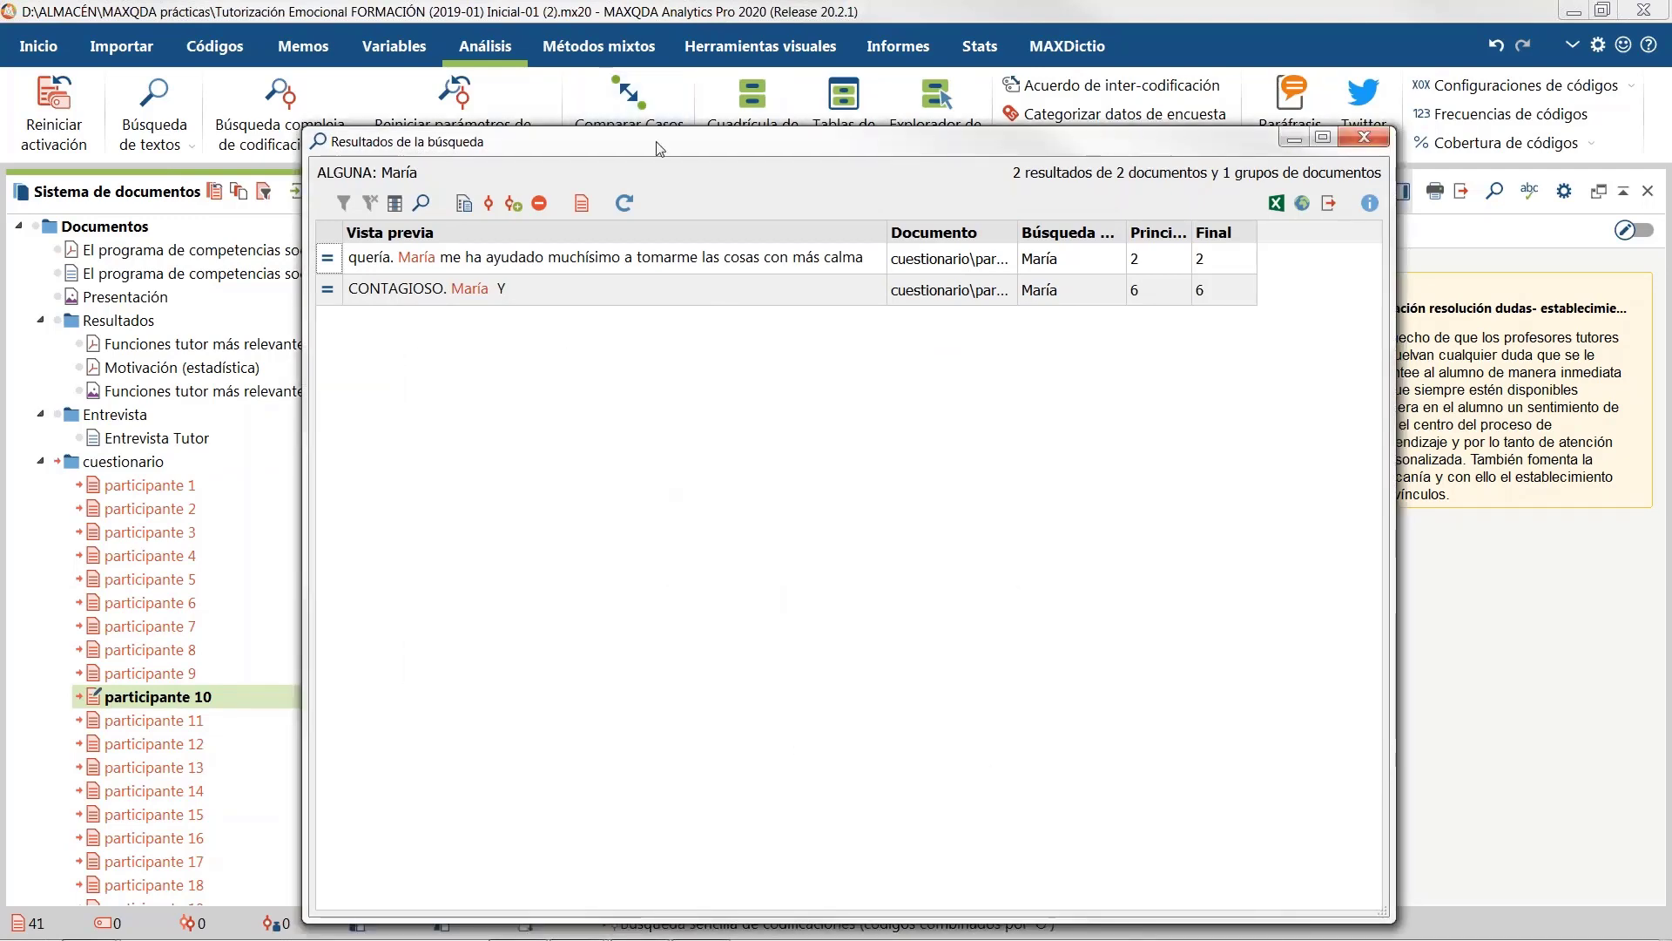
Step: Close the search results and display the code system in an enlarged area below the document system
left_click(1357, 137)
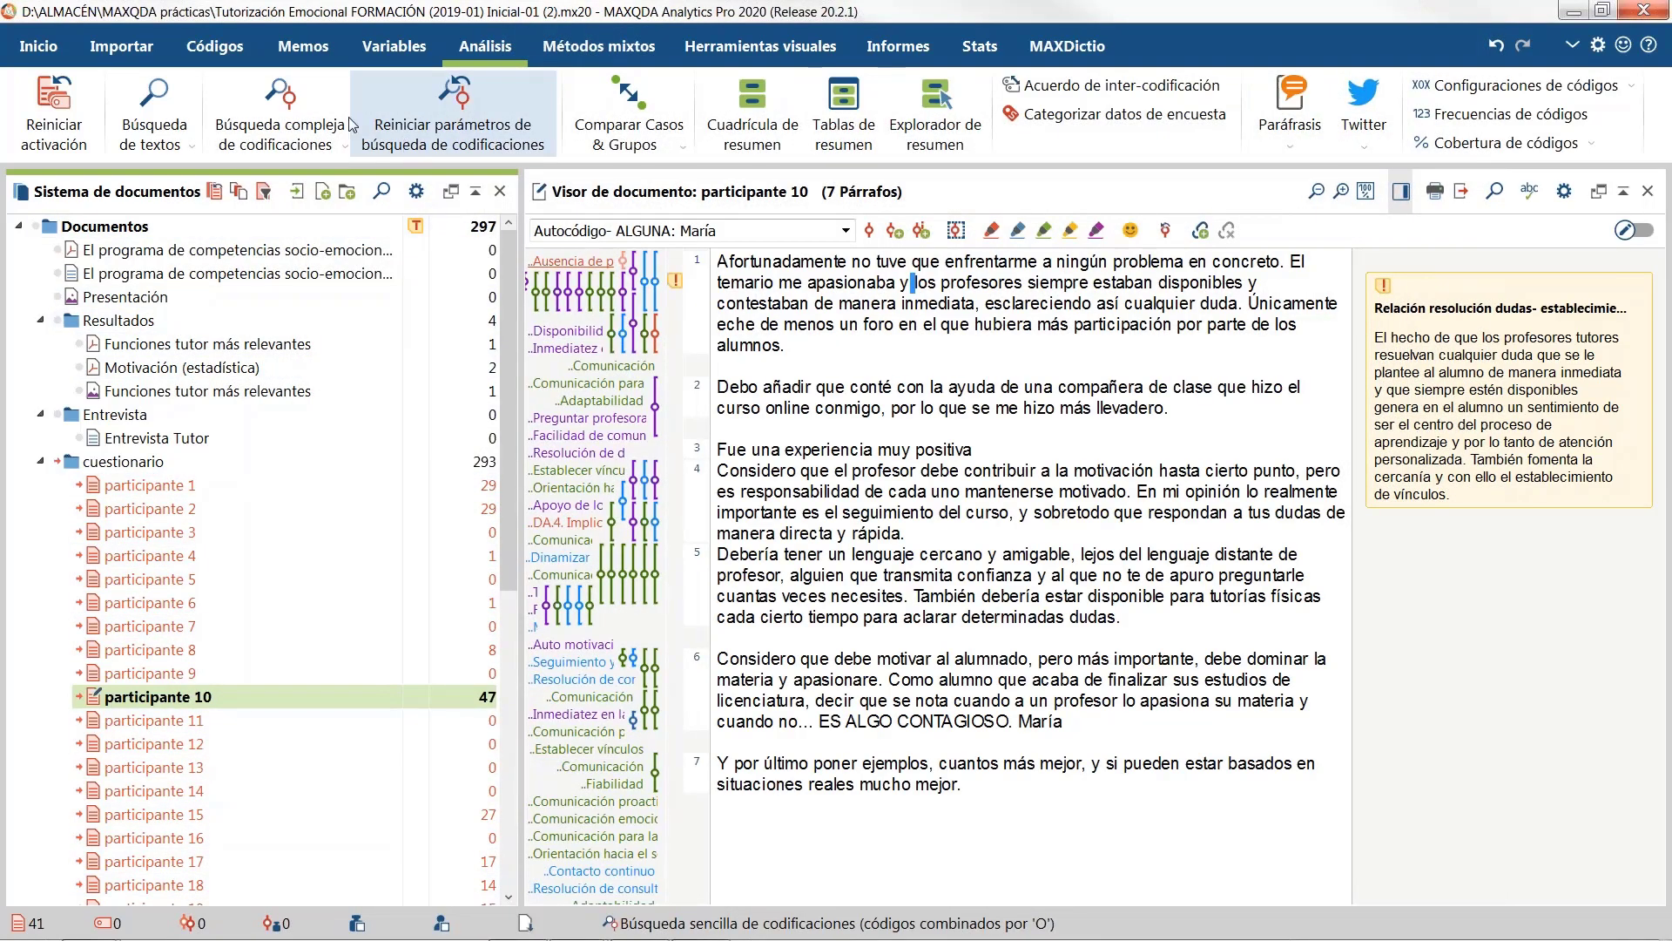
left_click(38, 46)
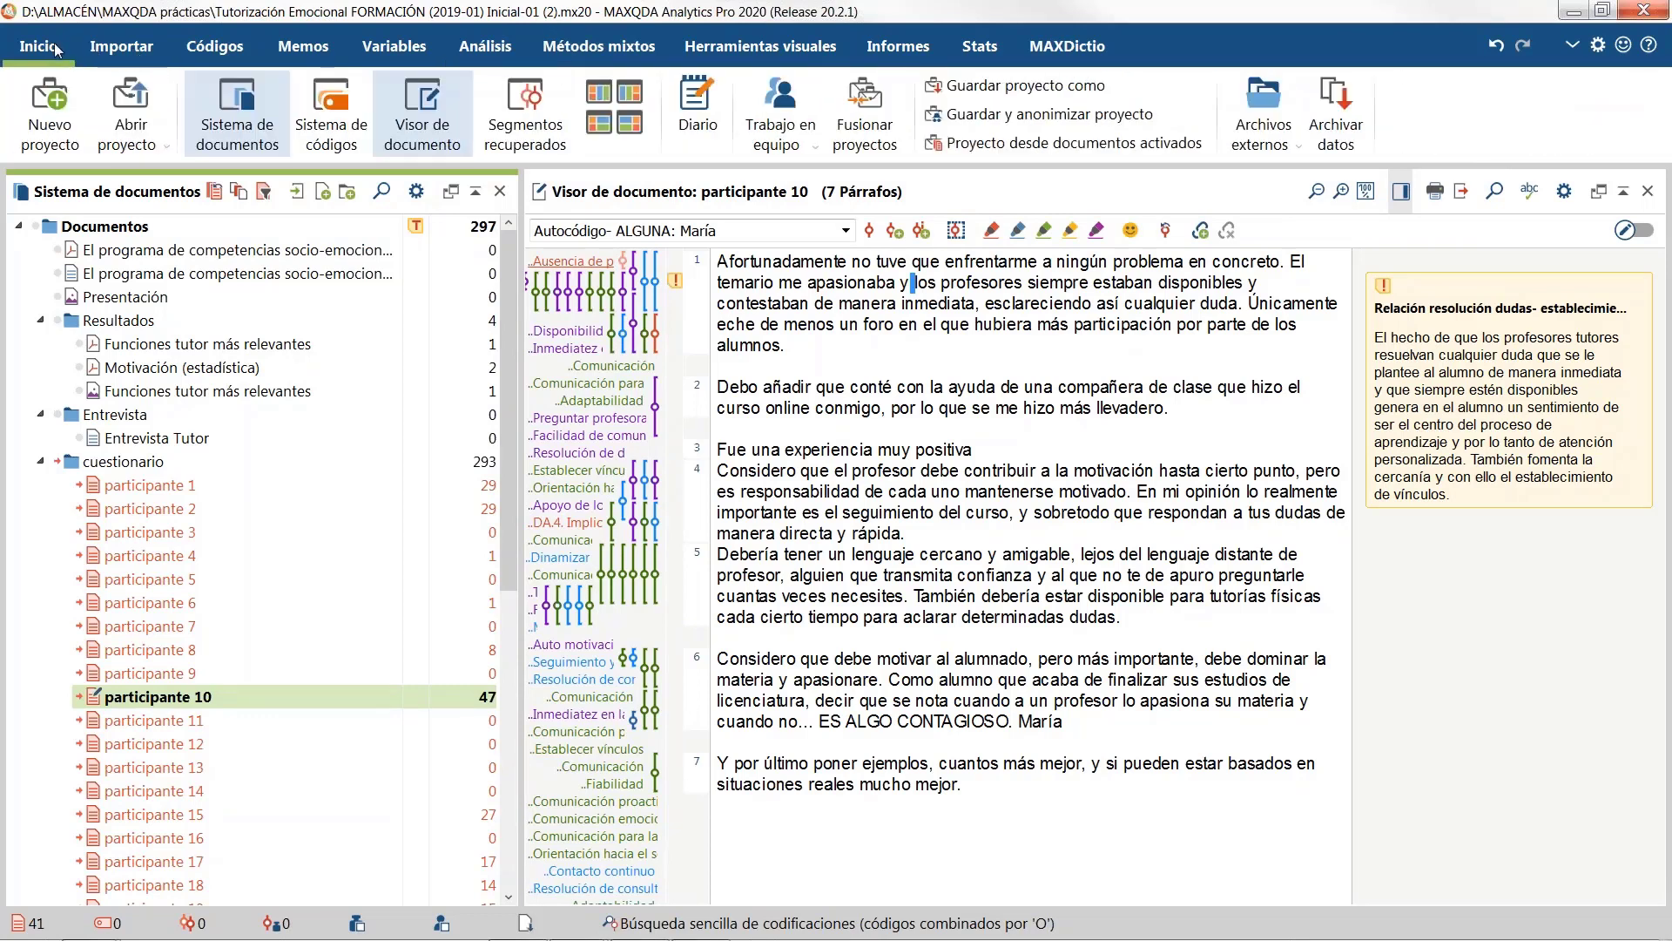
left_click(329, 130)
left_click_drag(248, 775, 291, 545)
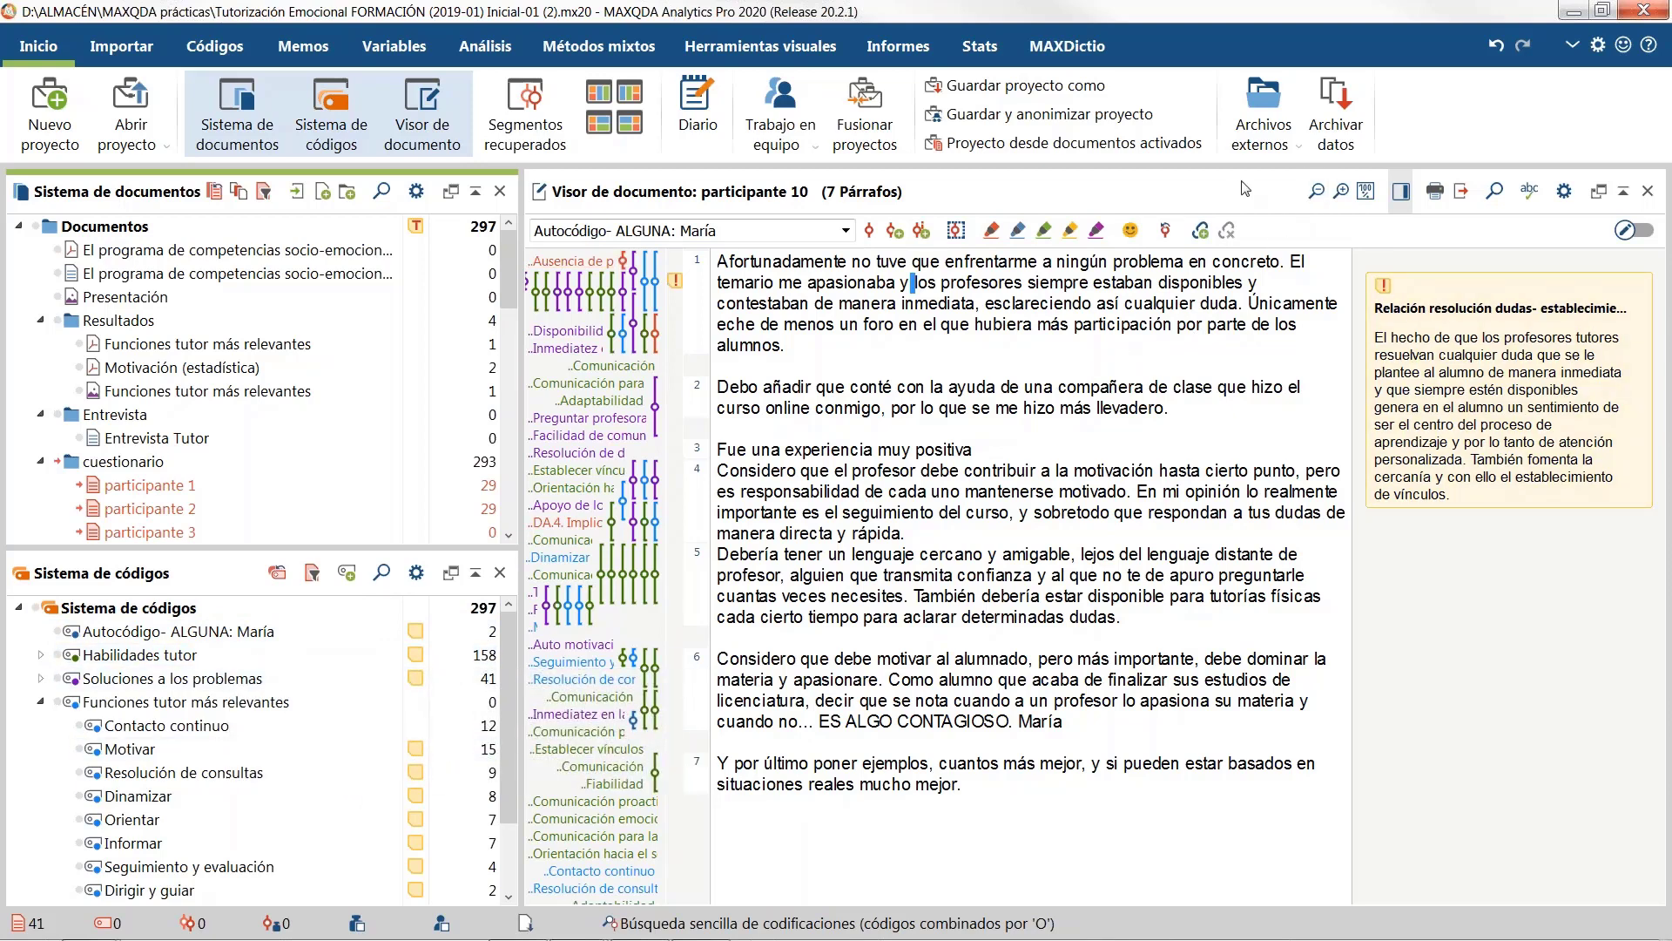
Step: Save an anonymized copy of the project using the new name autocode, without including the code name, and open the copy
left_click(1118, 120)
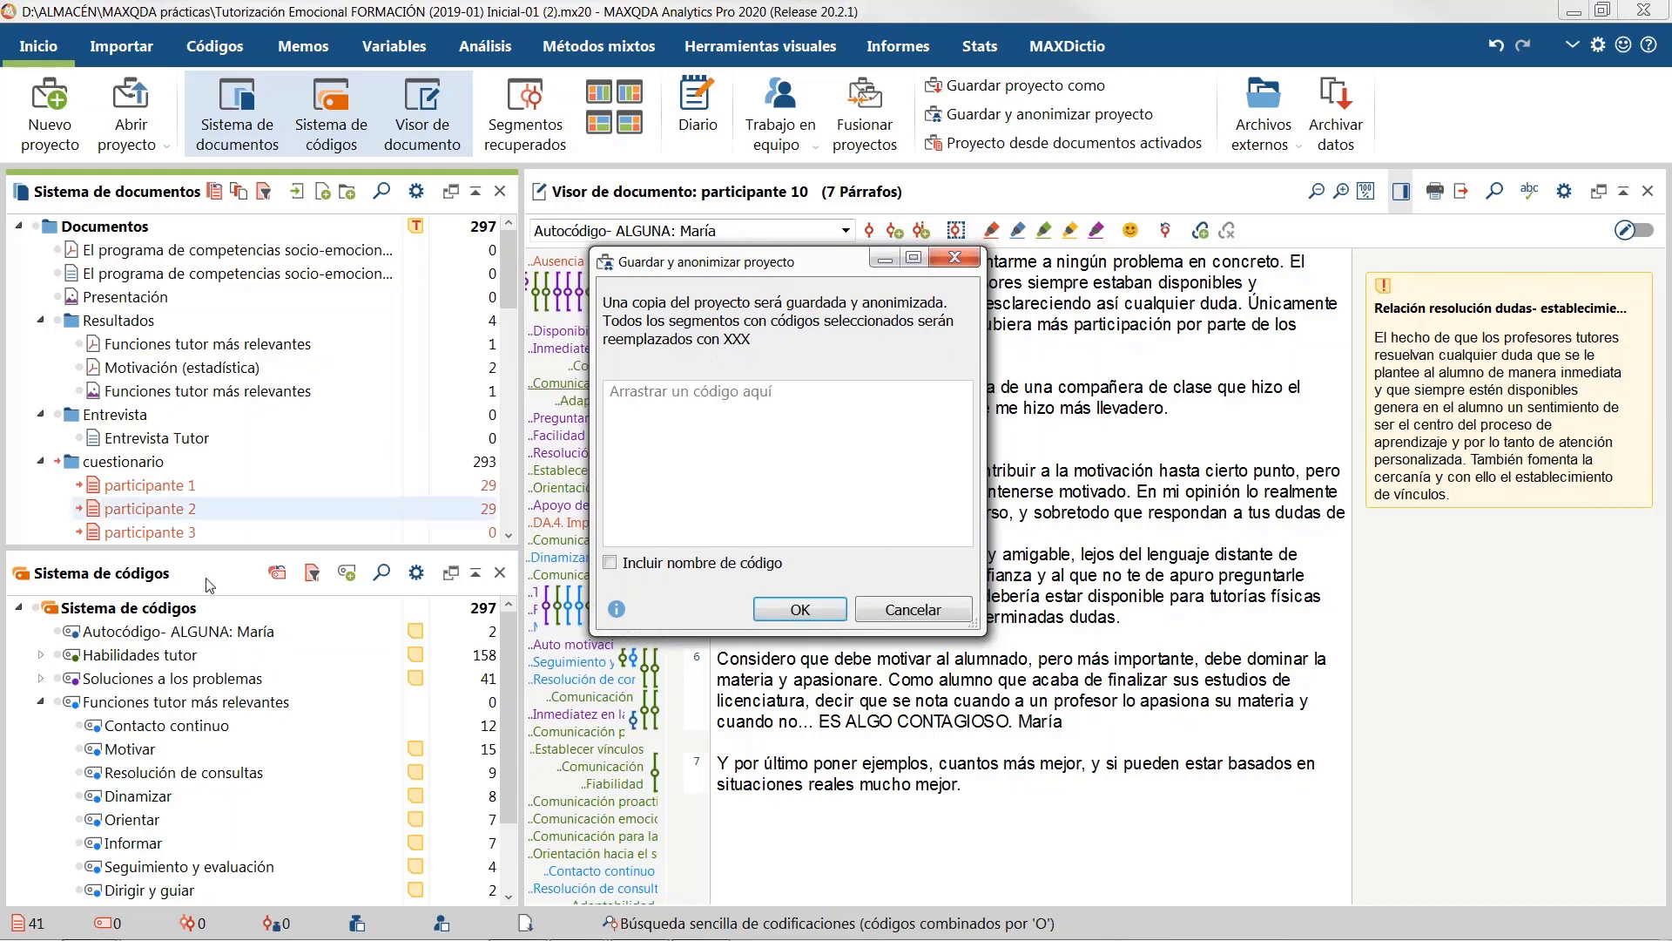
left_click_drag(212, 638, 728, 464)
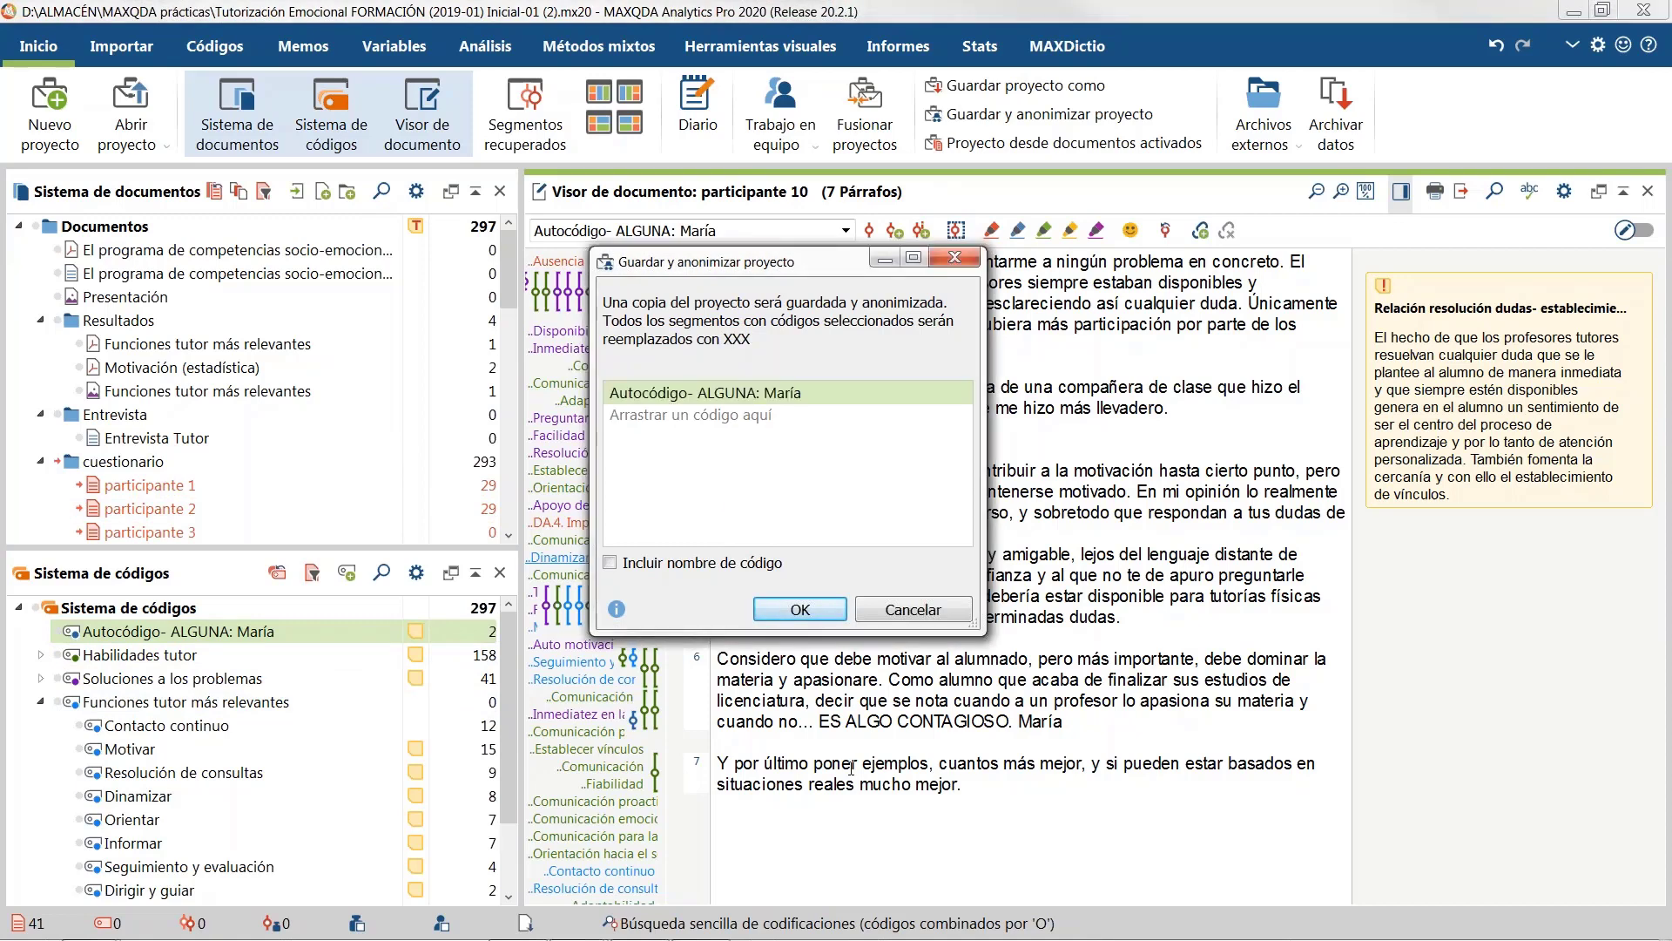
left_click(799, 610)
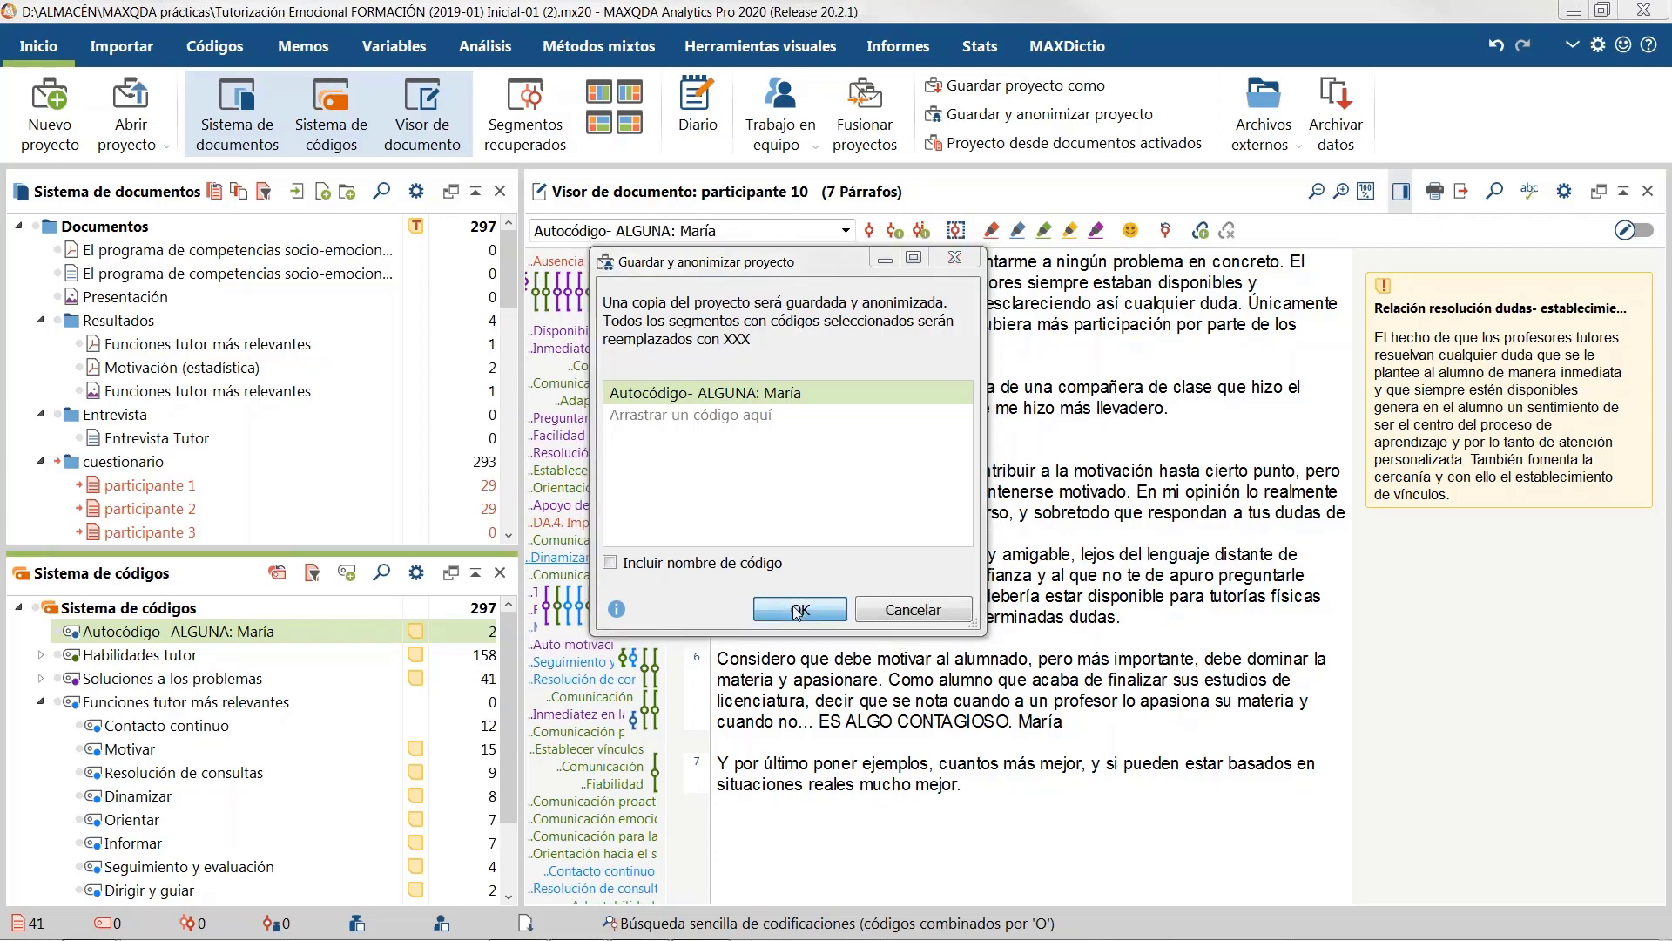
left_click(1192, 698)
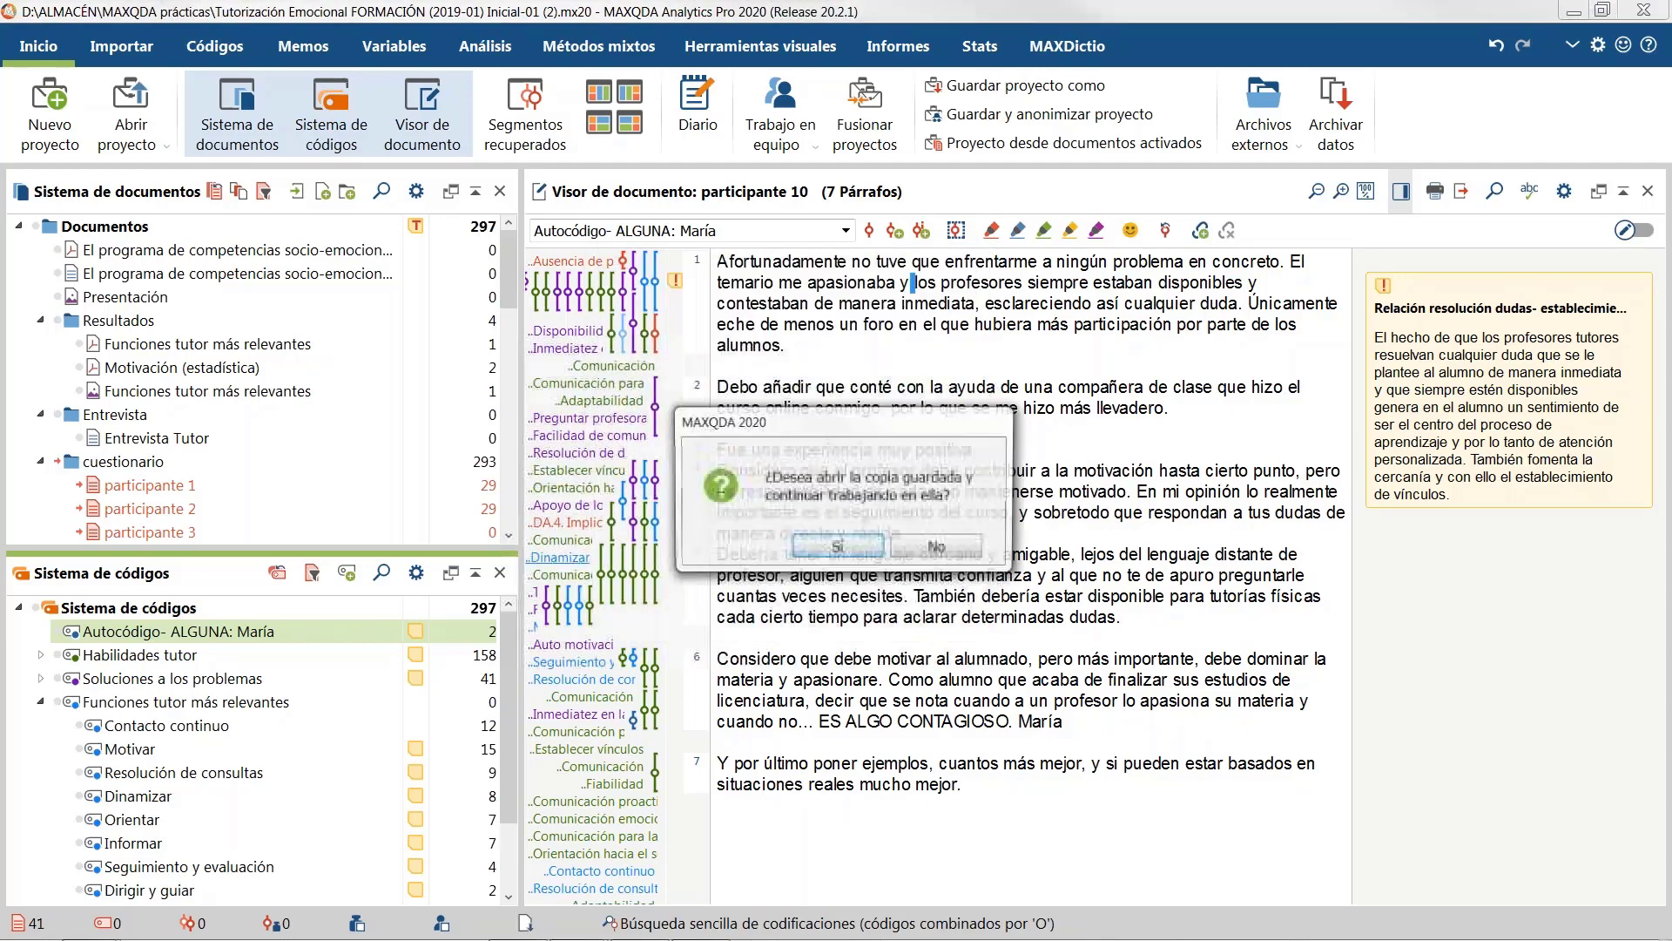
left_click(839, 548)
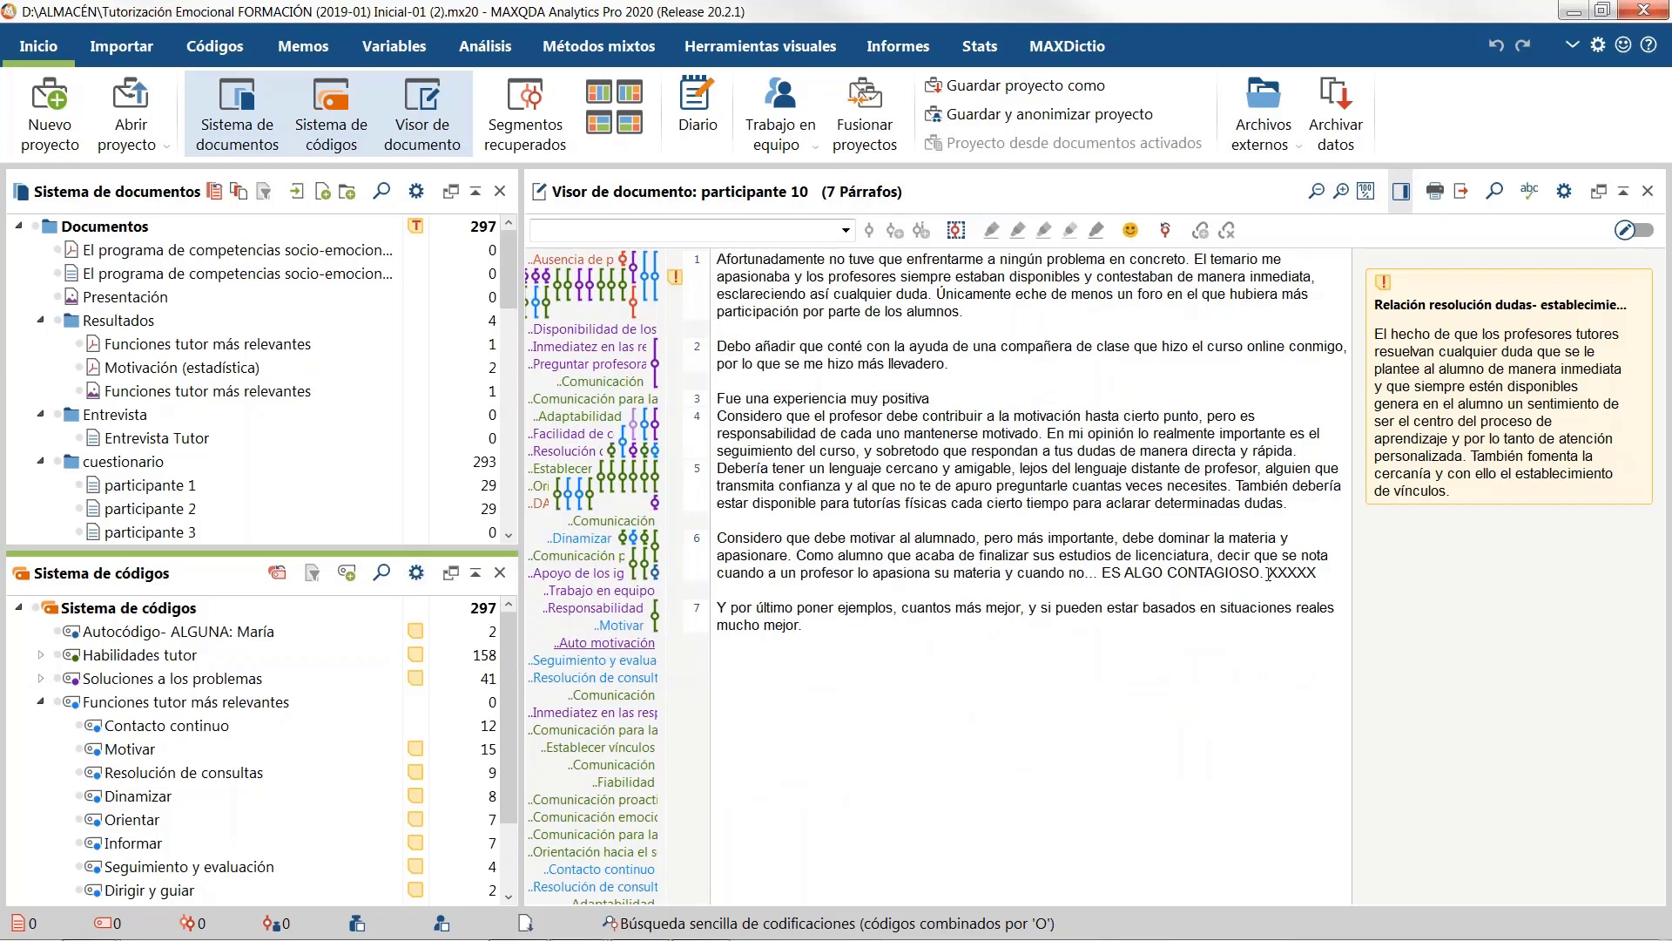
Step: Examine the anonymized text at the end of paragraph 6 in participante 10
left_click_drag(1268, 574, 1319, 574)
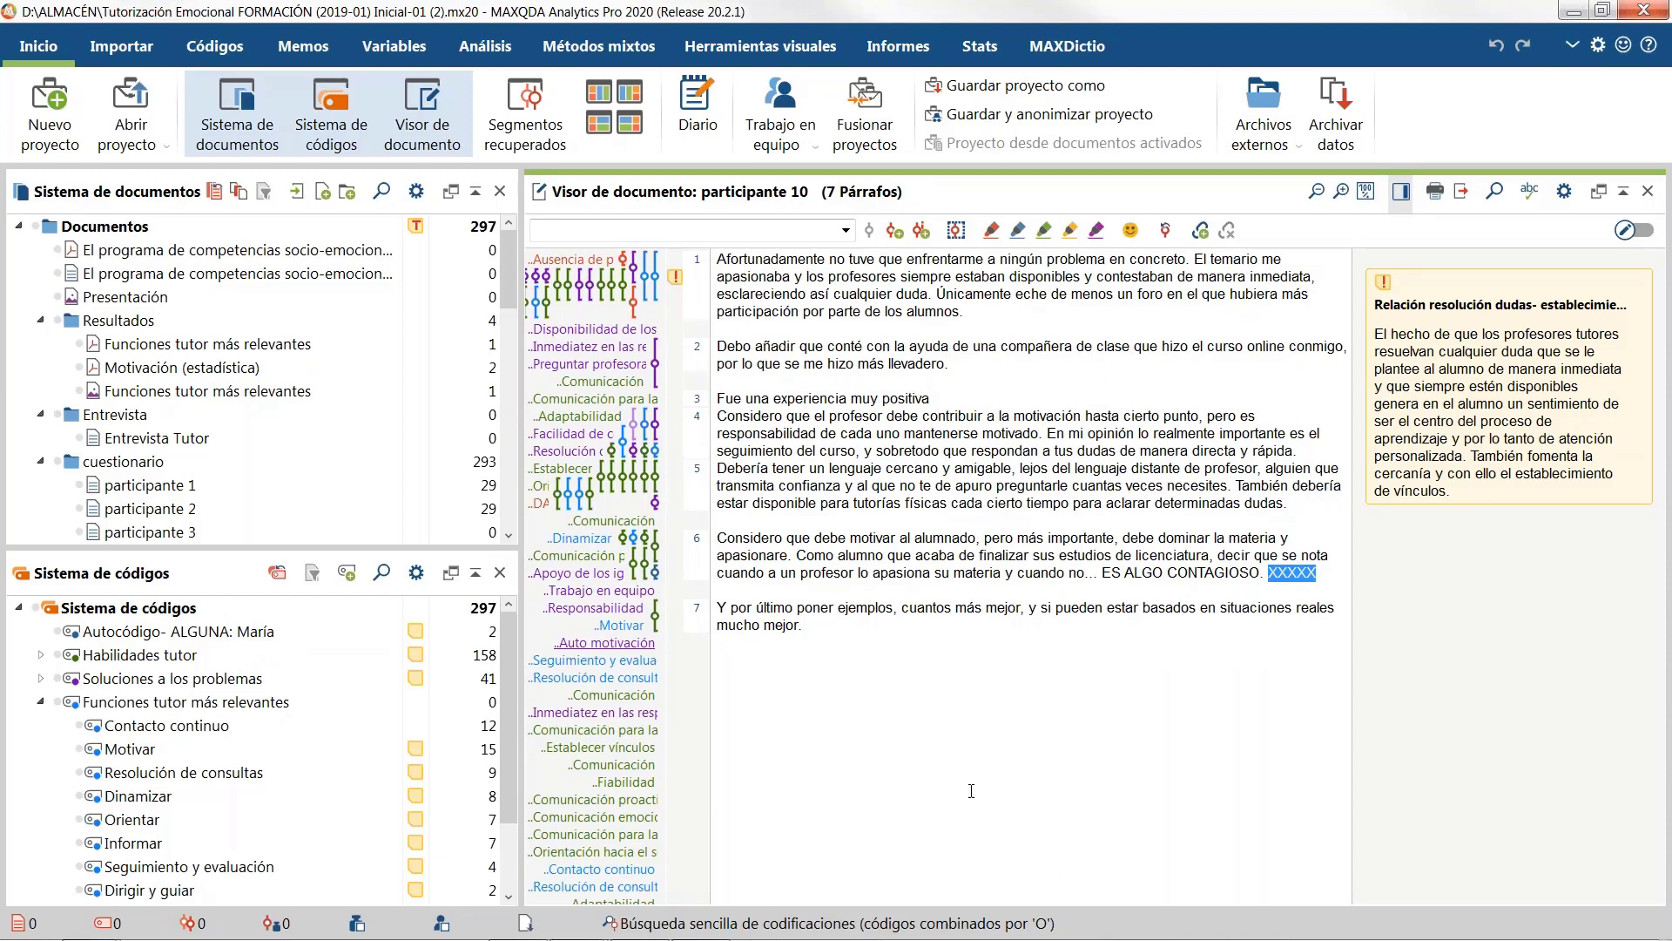
scroll(116, 281, "down", 3)
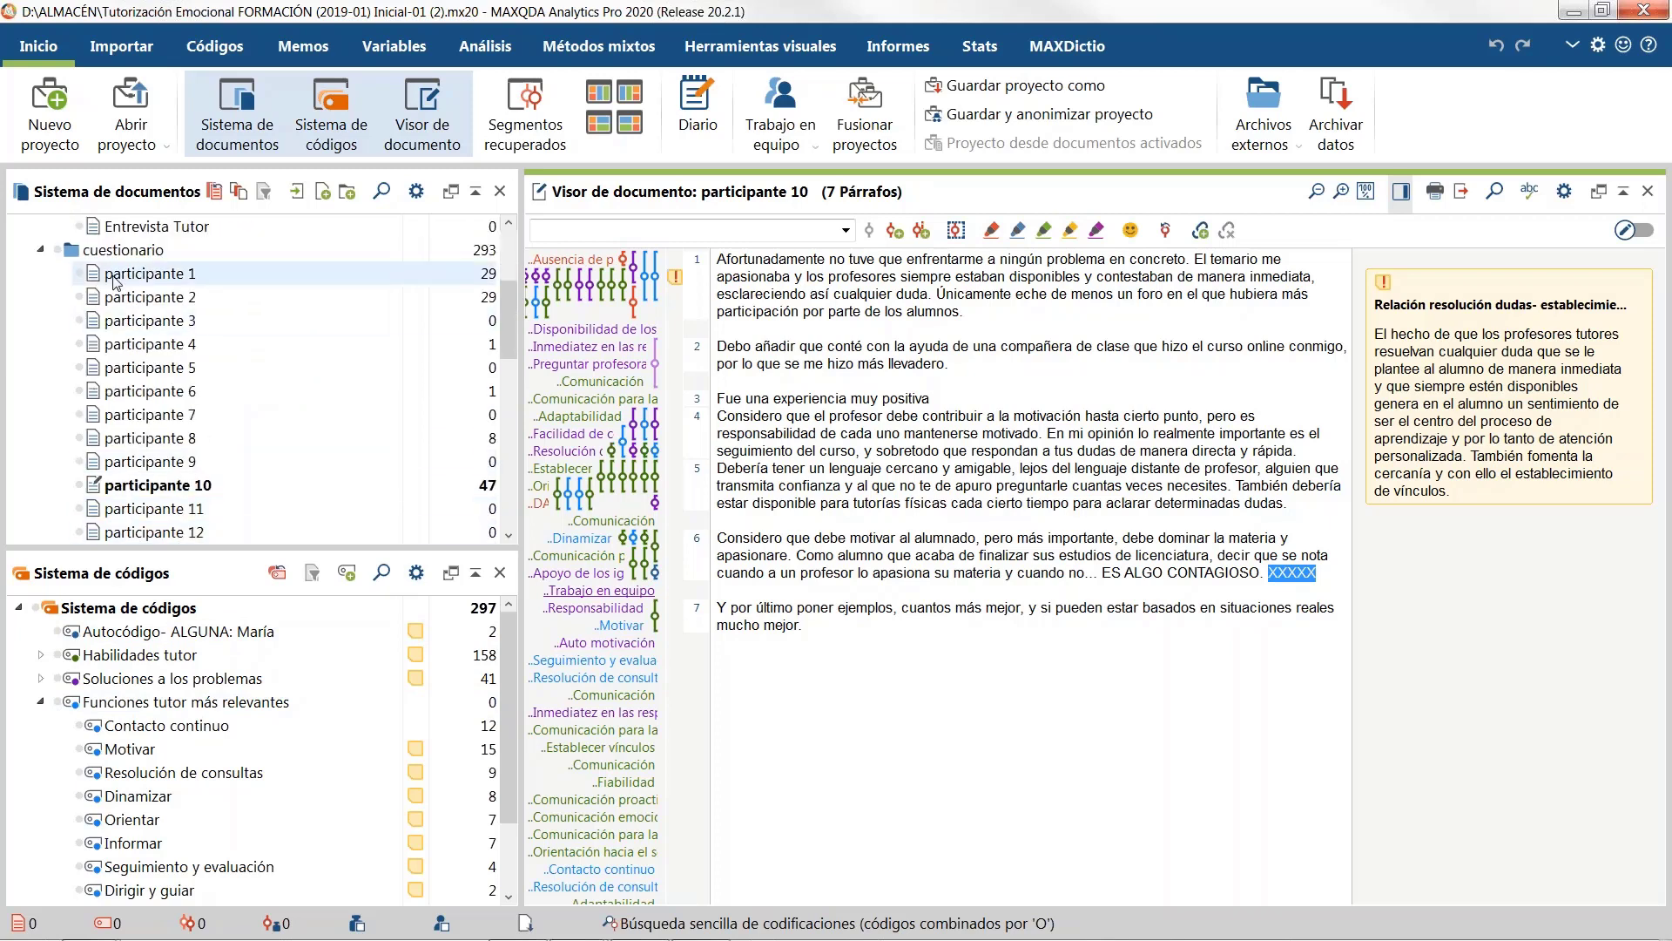
left_click(503, 50)
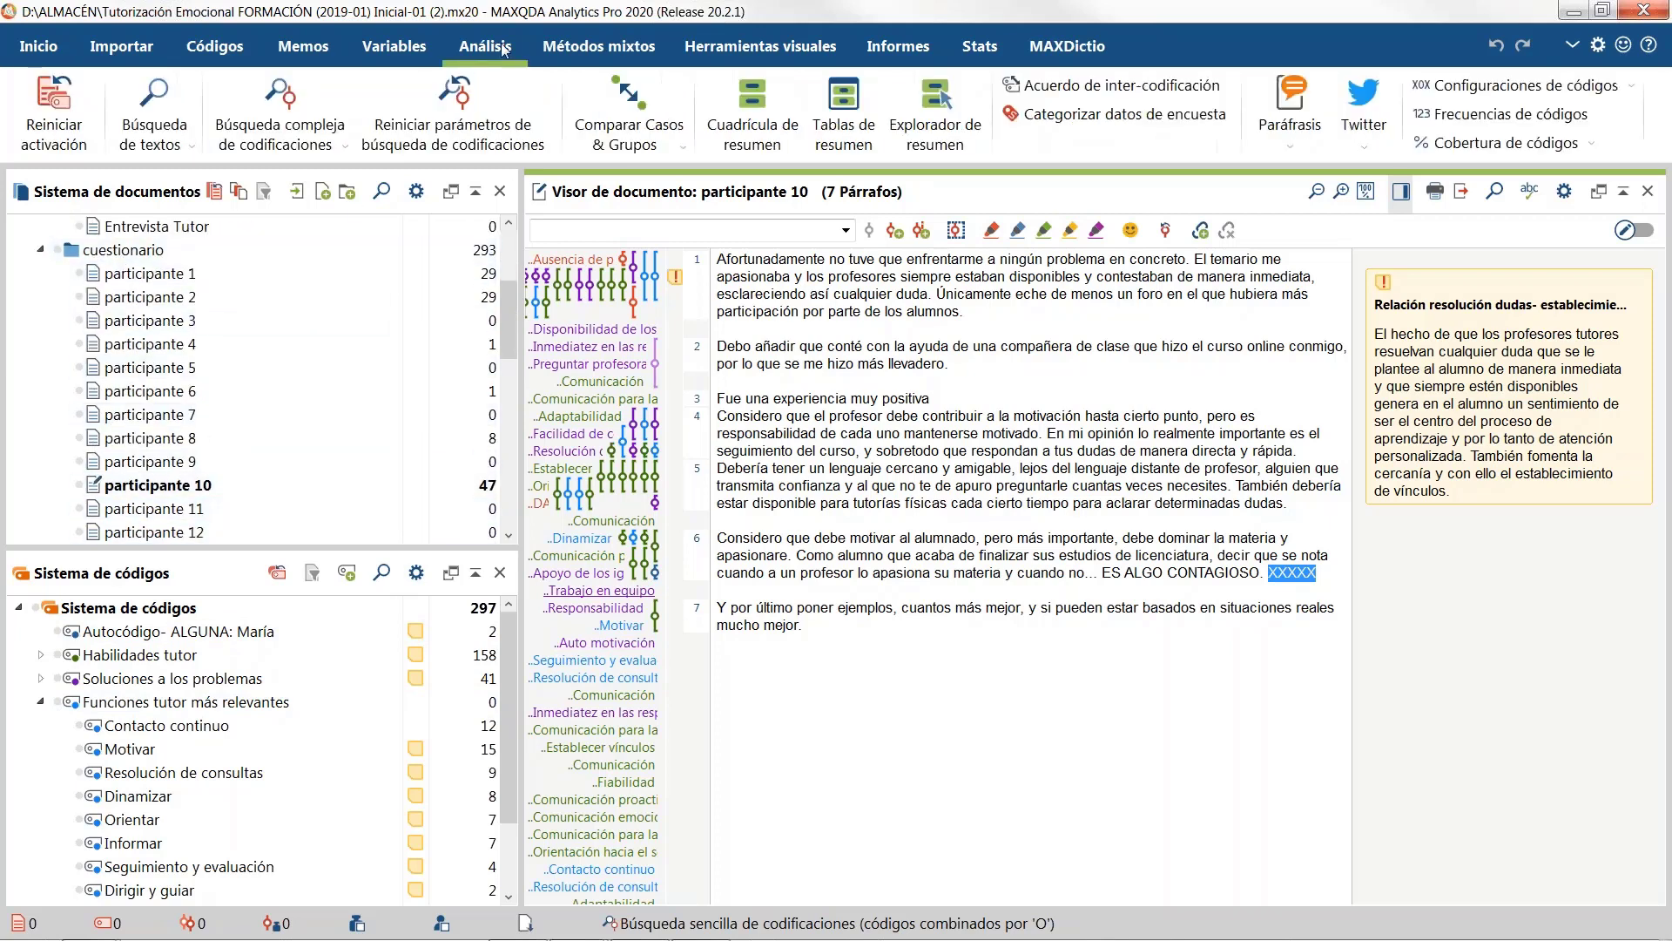
left_click(174, 131)
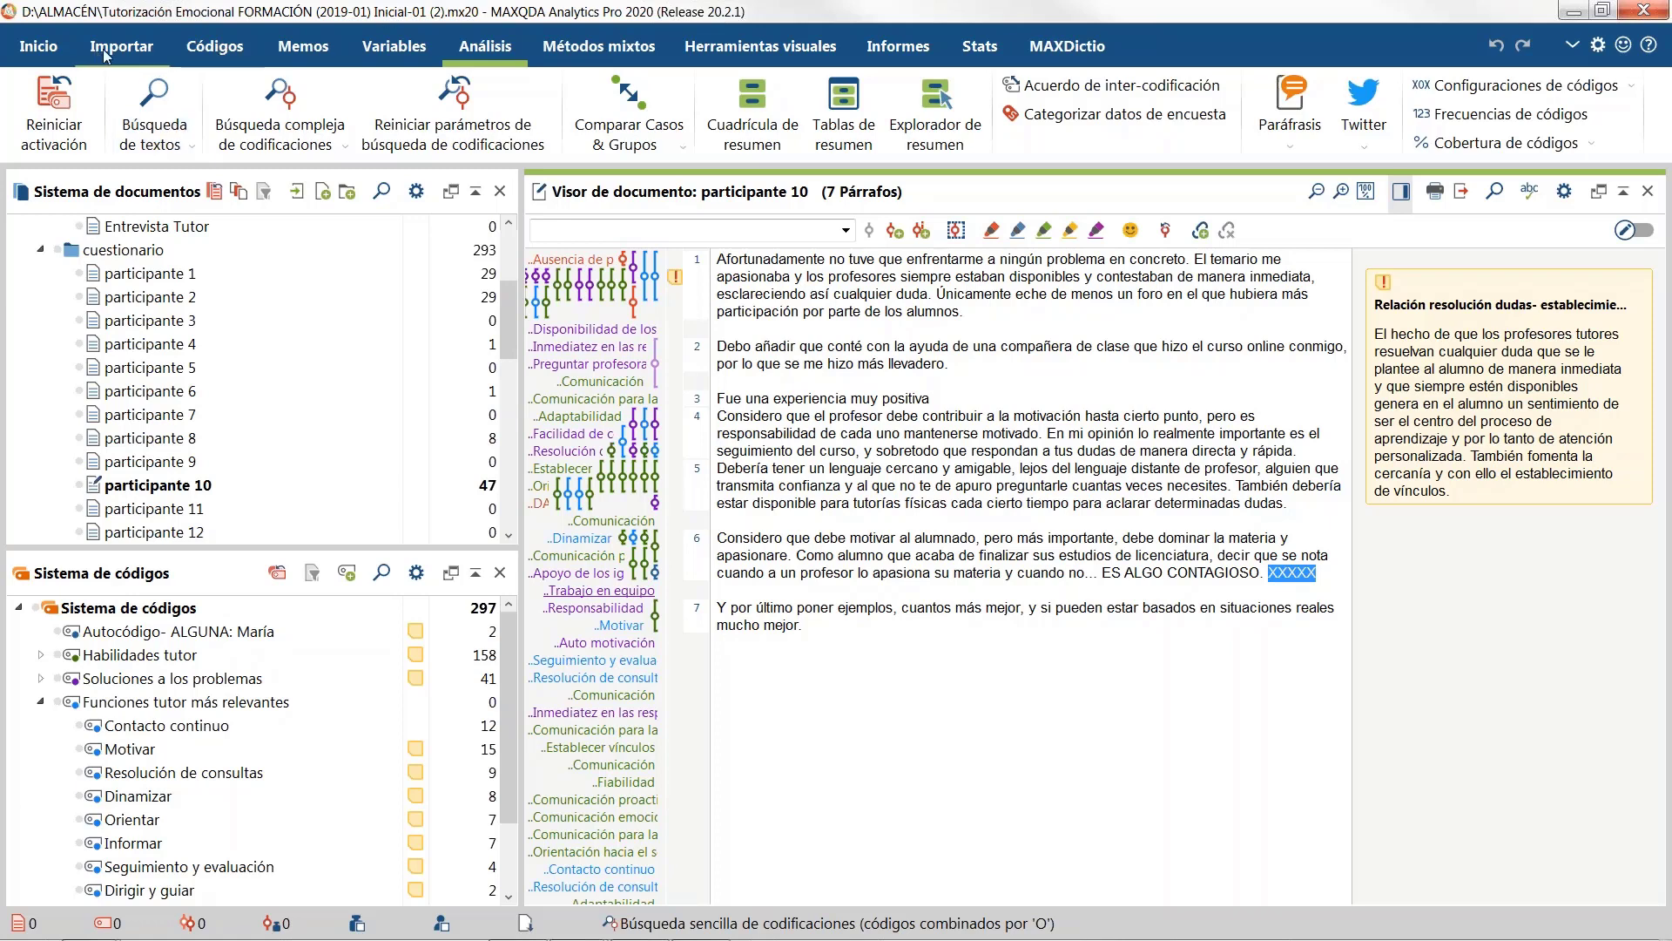
Step: Archive the project data with variables and code system, compressed into a single ZIP file under the suggested name in ALMACÉN
left_click(32, 51)
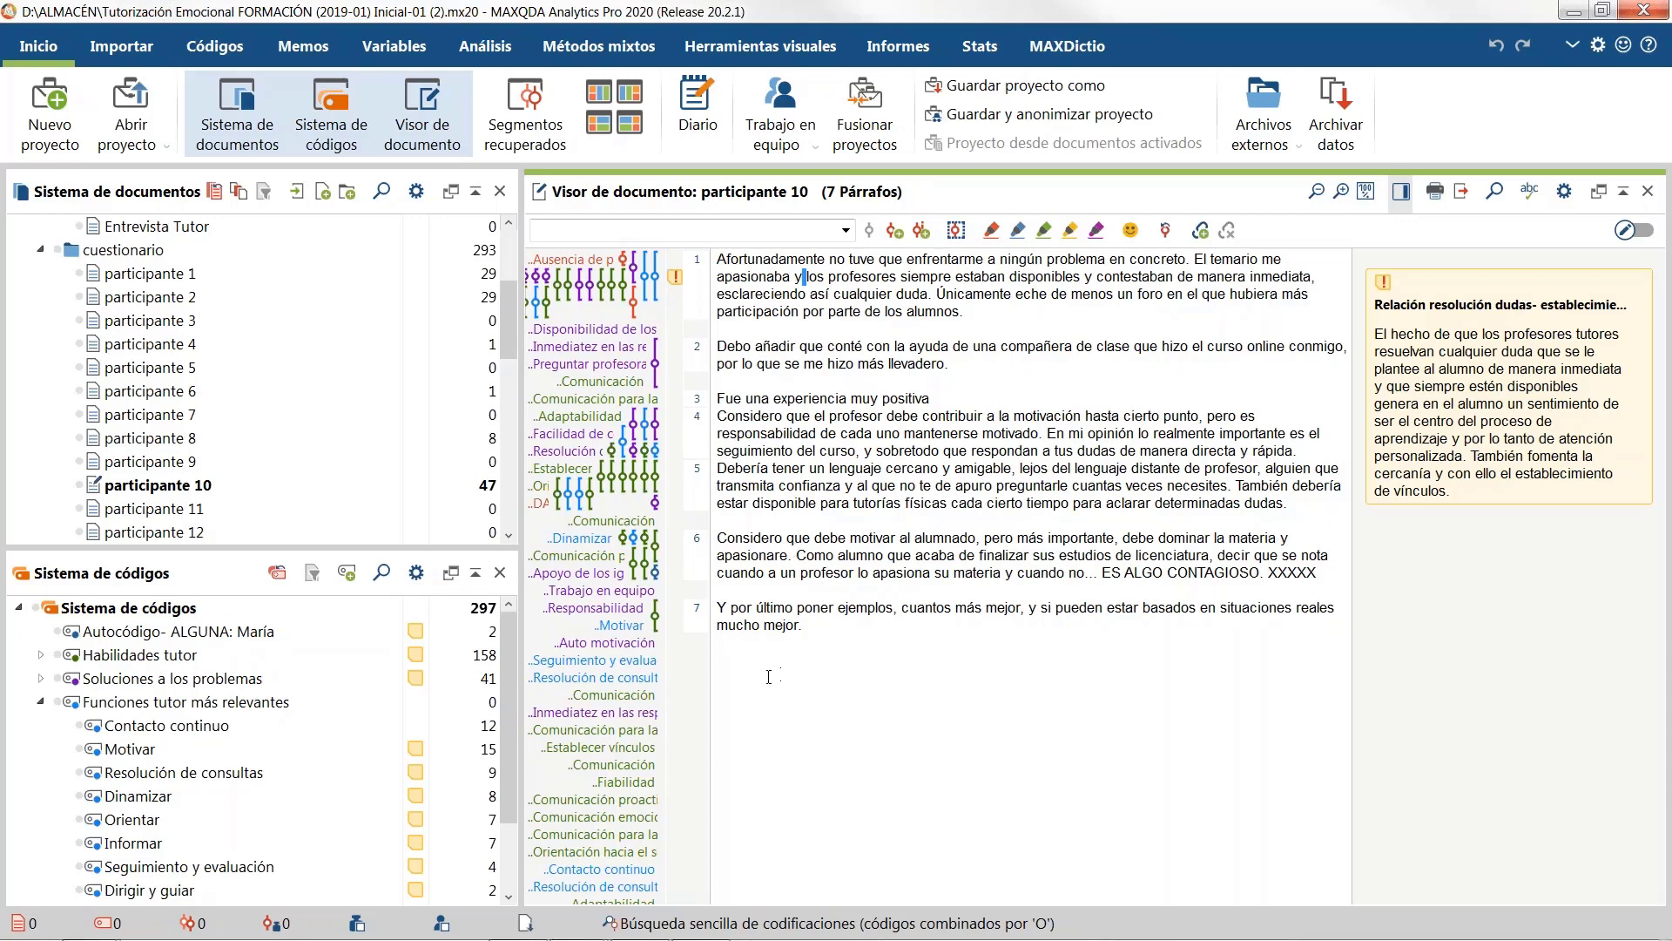
left_click_drag(416, 551, 423, 383)
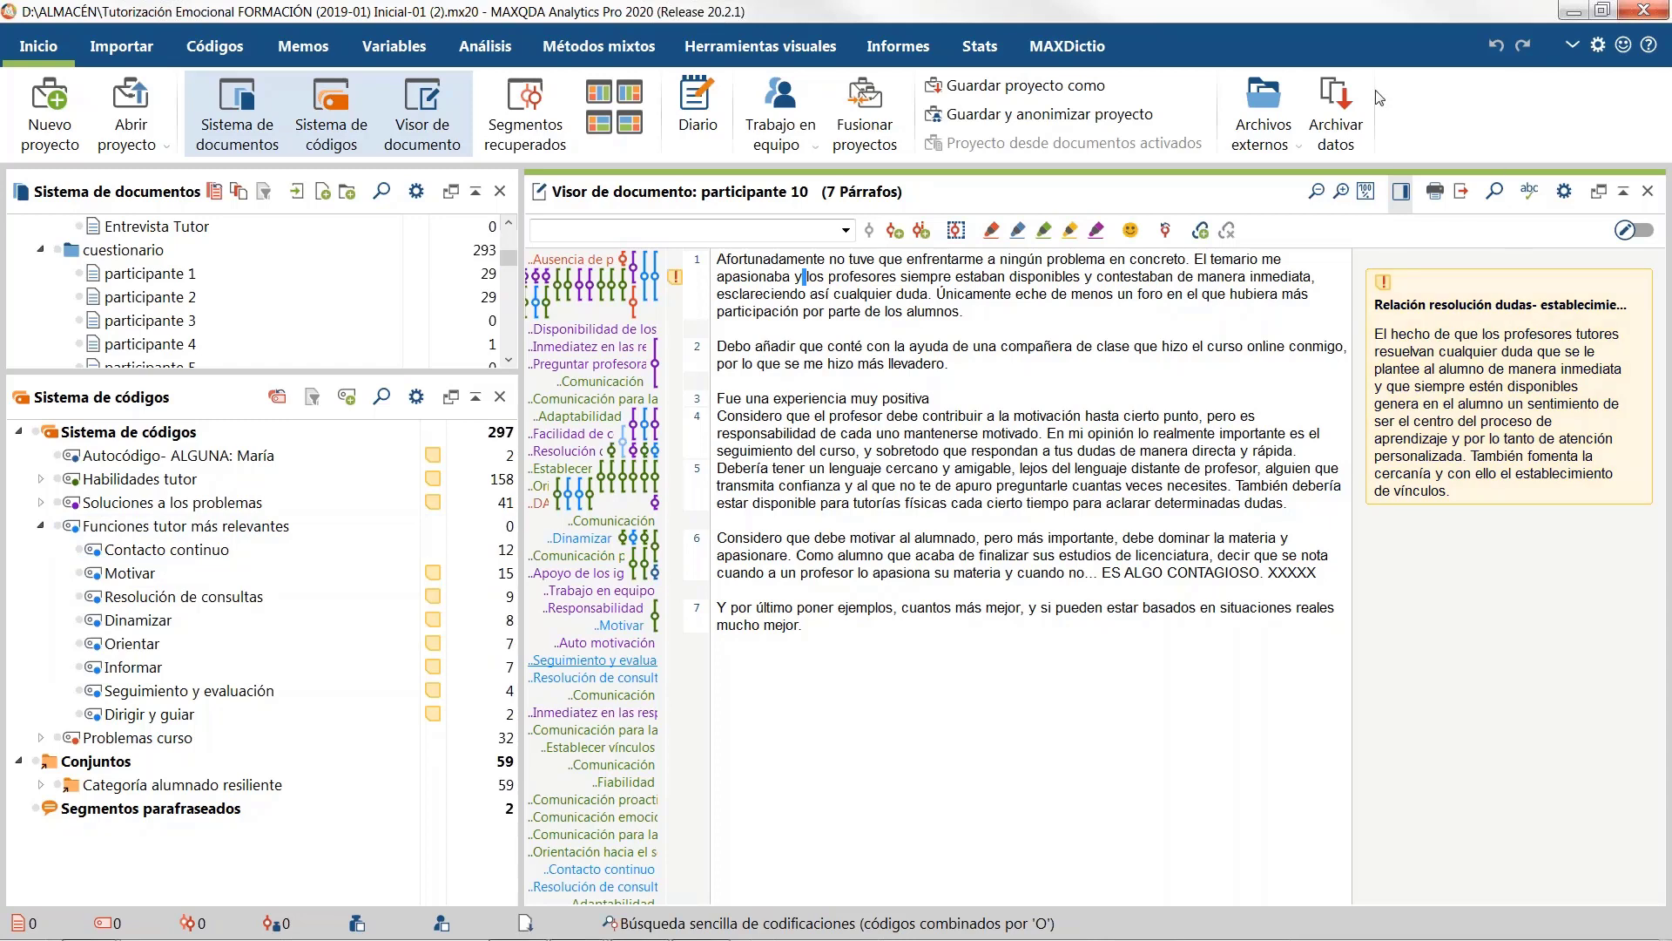
left_click(1356, 150)
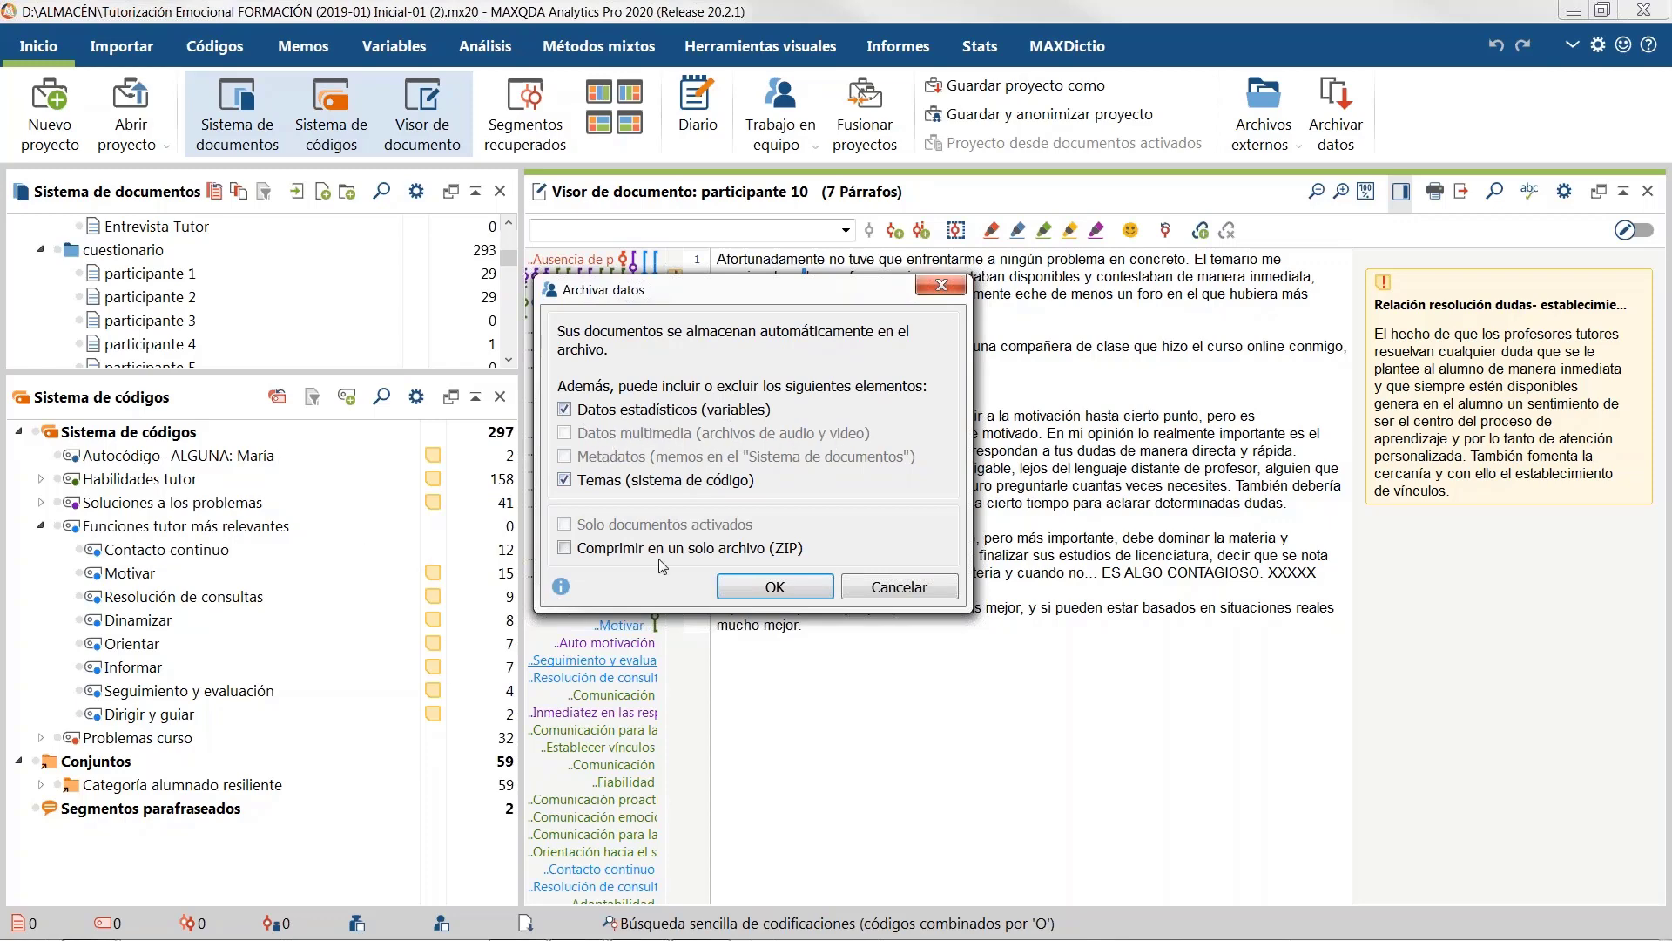
left_click(566, 548)
left_click(774, 586)
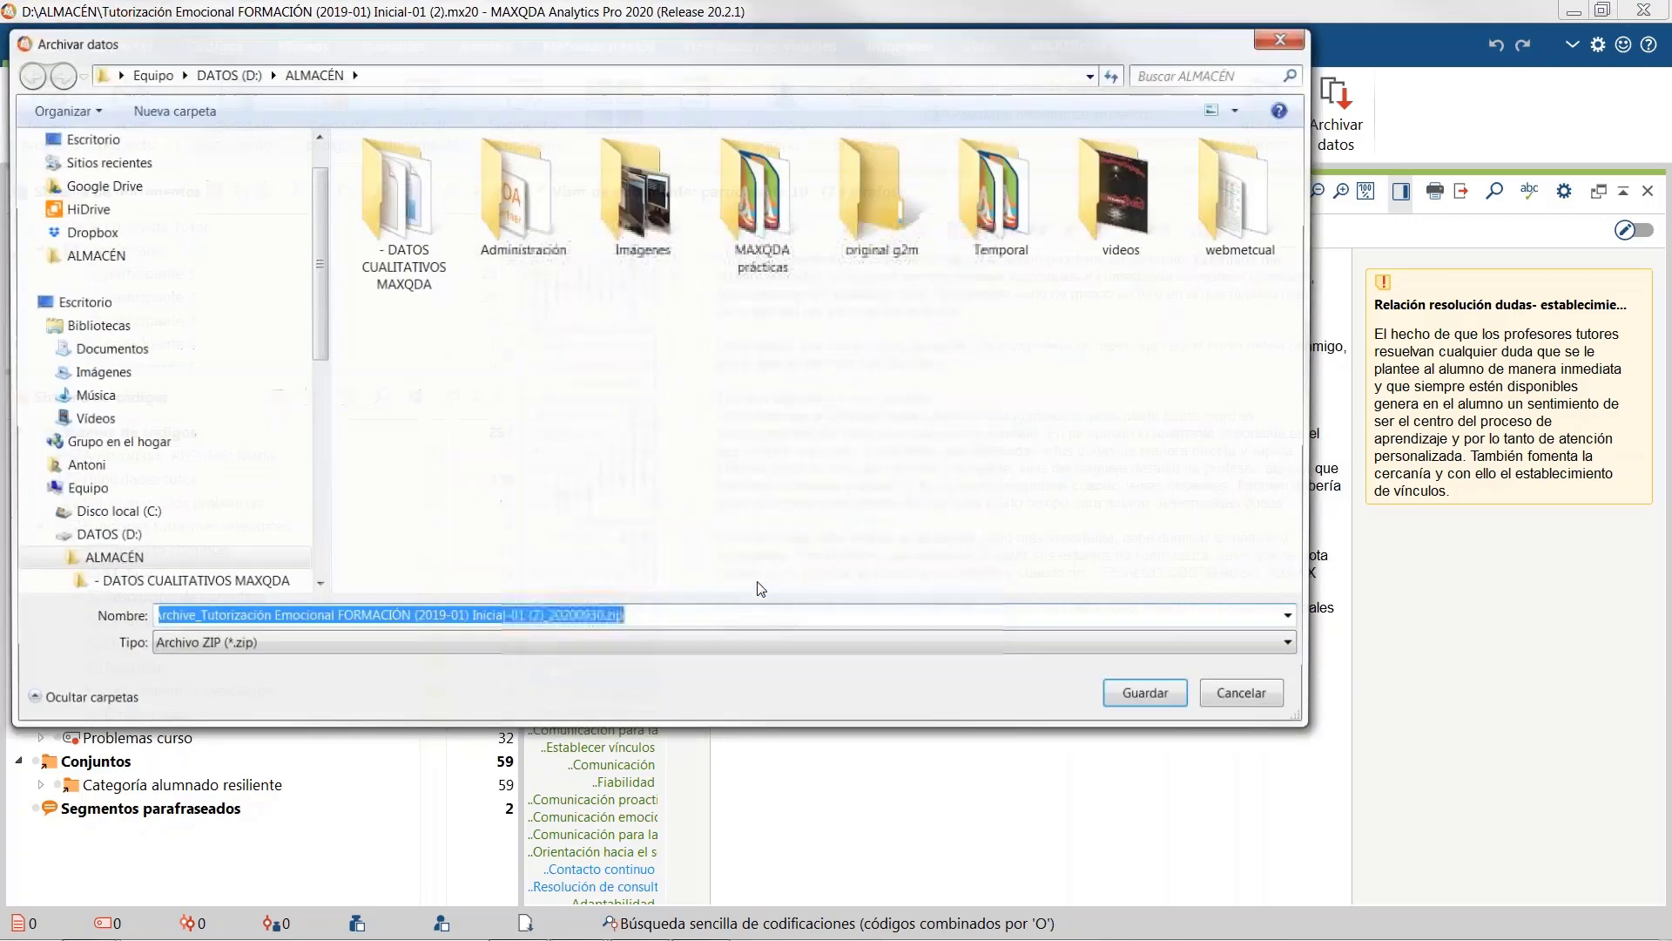
left_click(1162, 698)
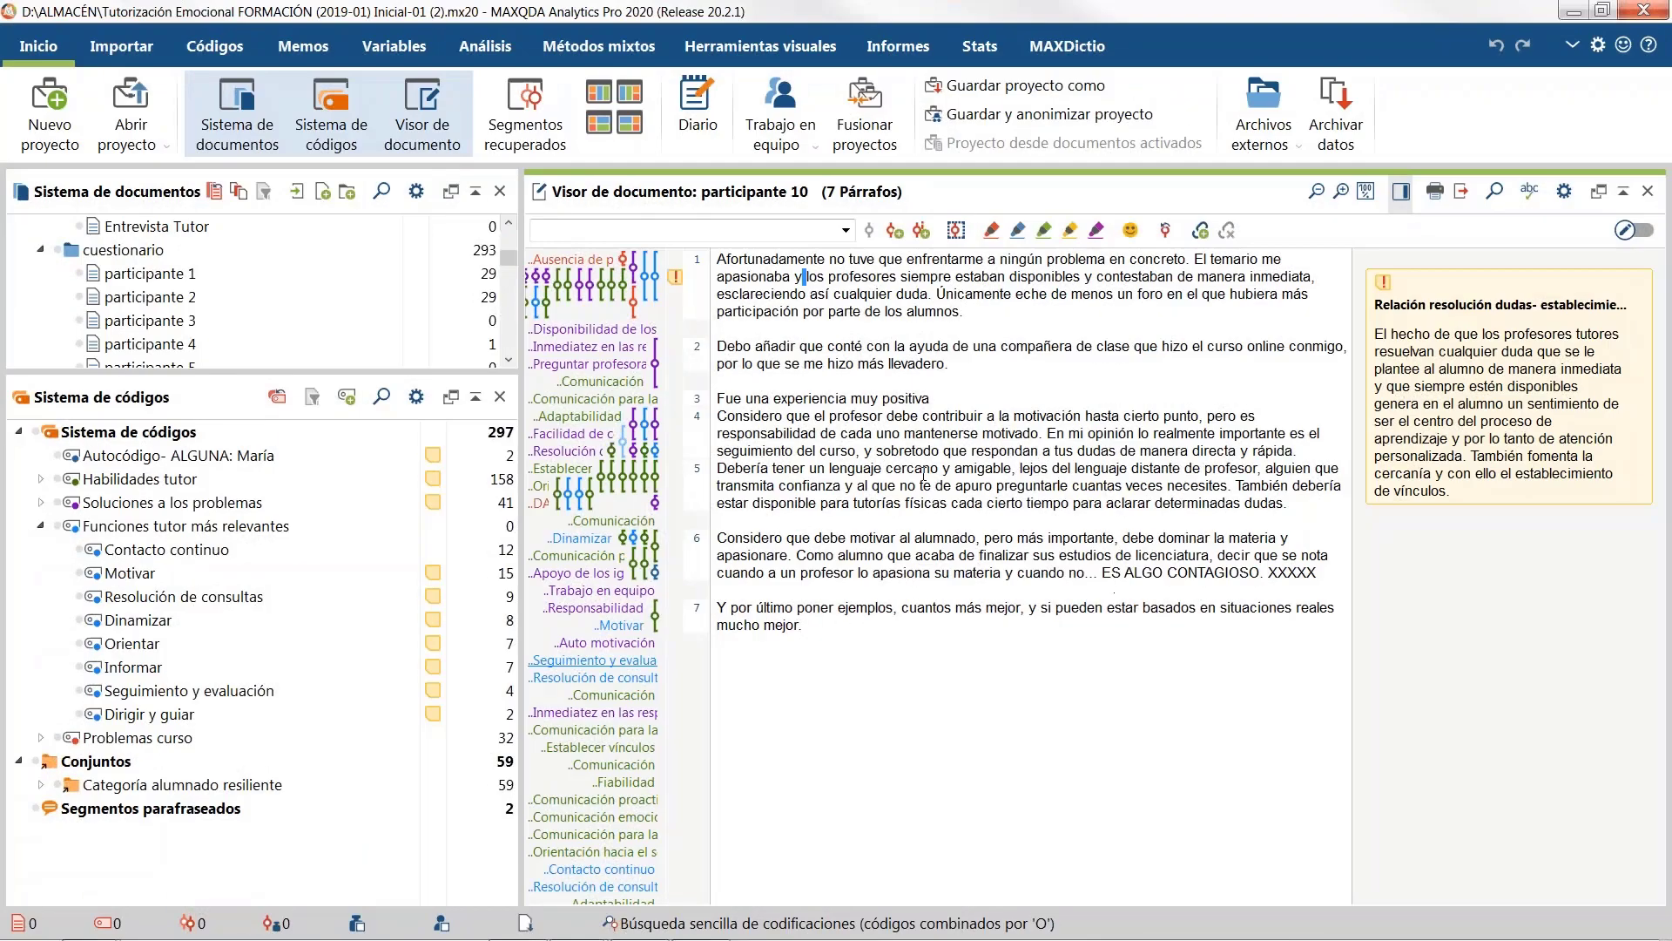
Step: Switch to Windows Explorer and locate the ZIP archive of the project in the ALMACÉN folder
mouse_move(209, 938)
mouse_move(108, 921)
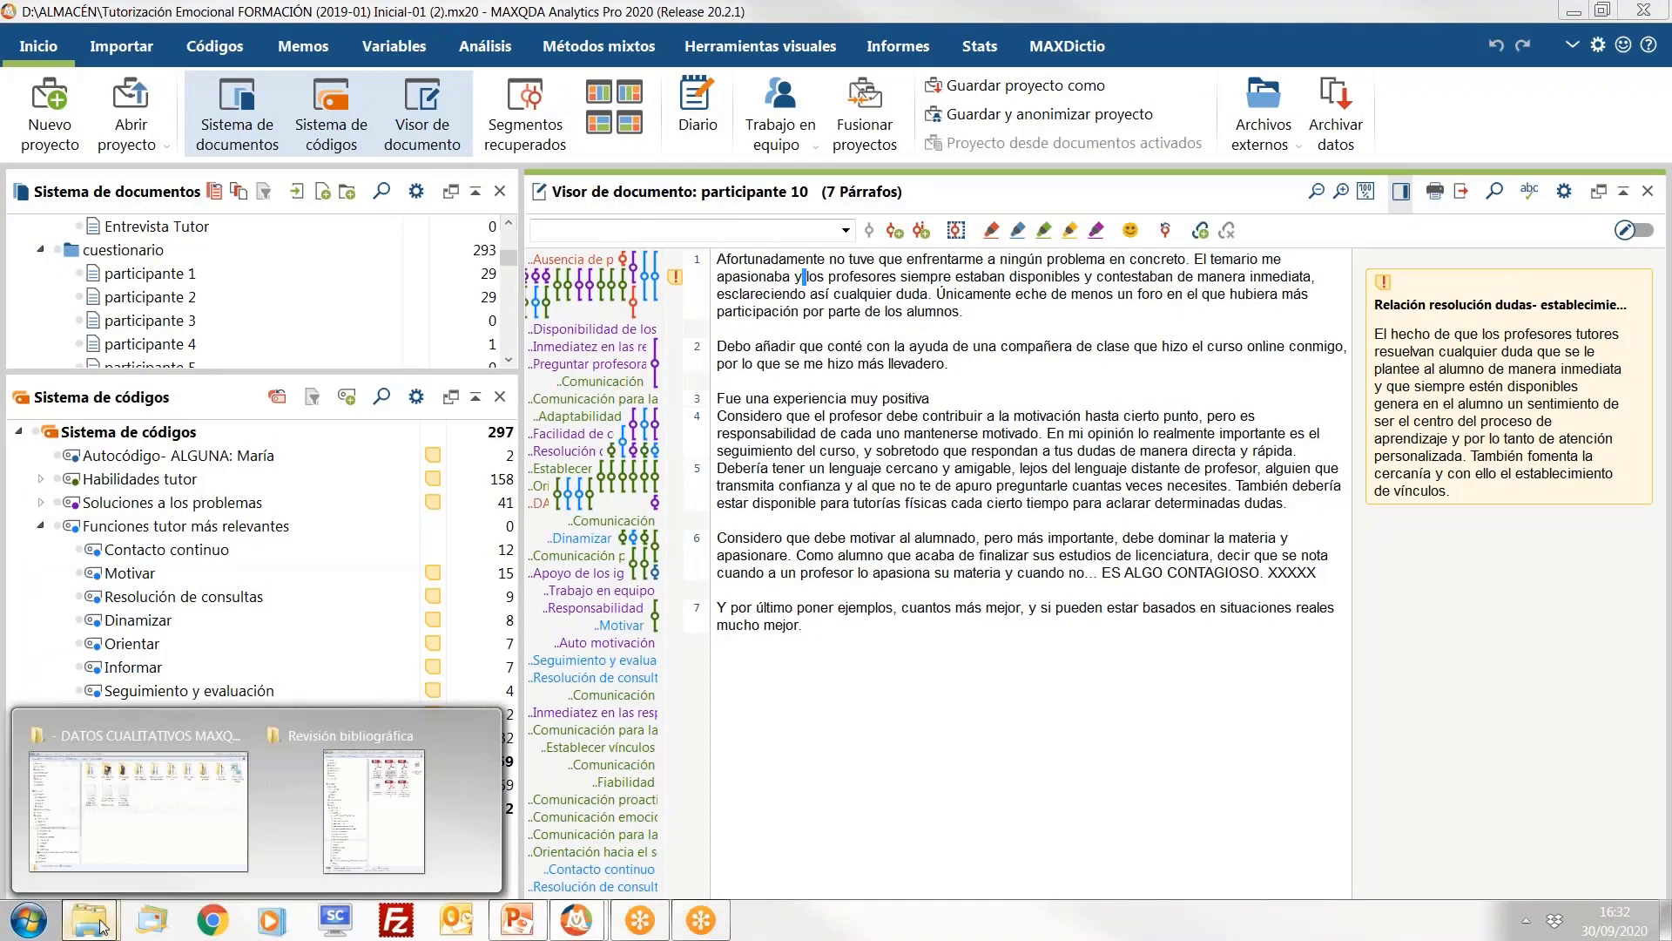
left_click(135, 766)
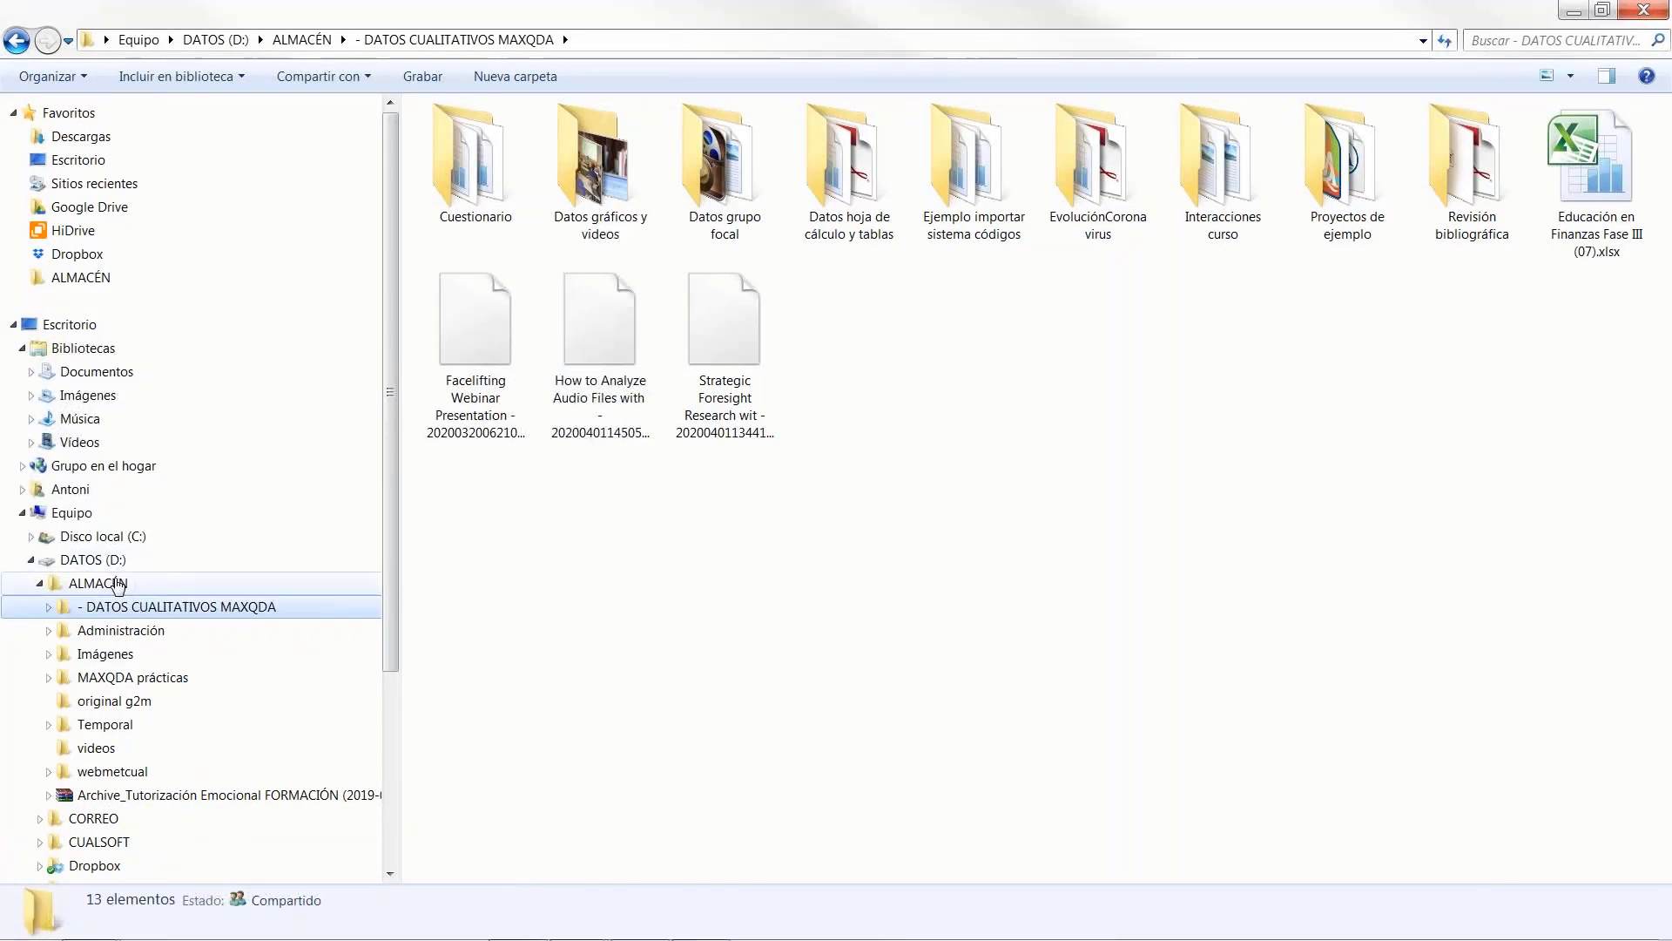
left_click(104, 583)
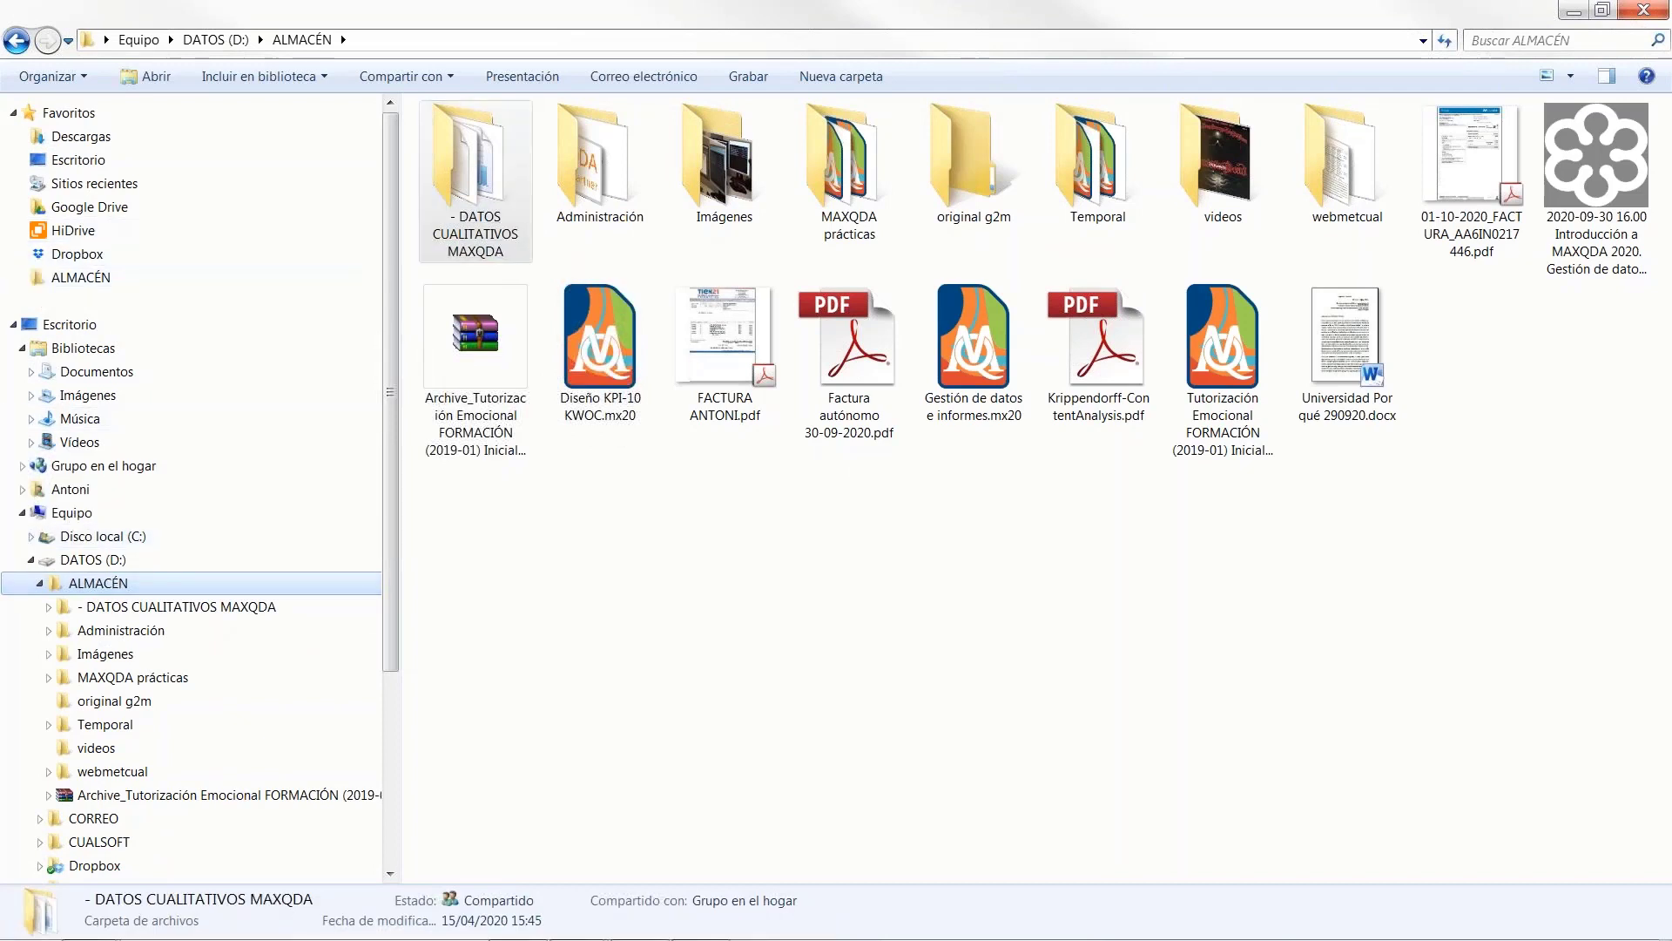
left_click_drag(473, 443, 479, 564)
left_click_drag(473, 442, 493, 510)
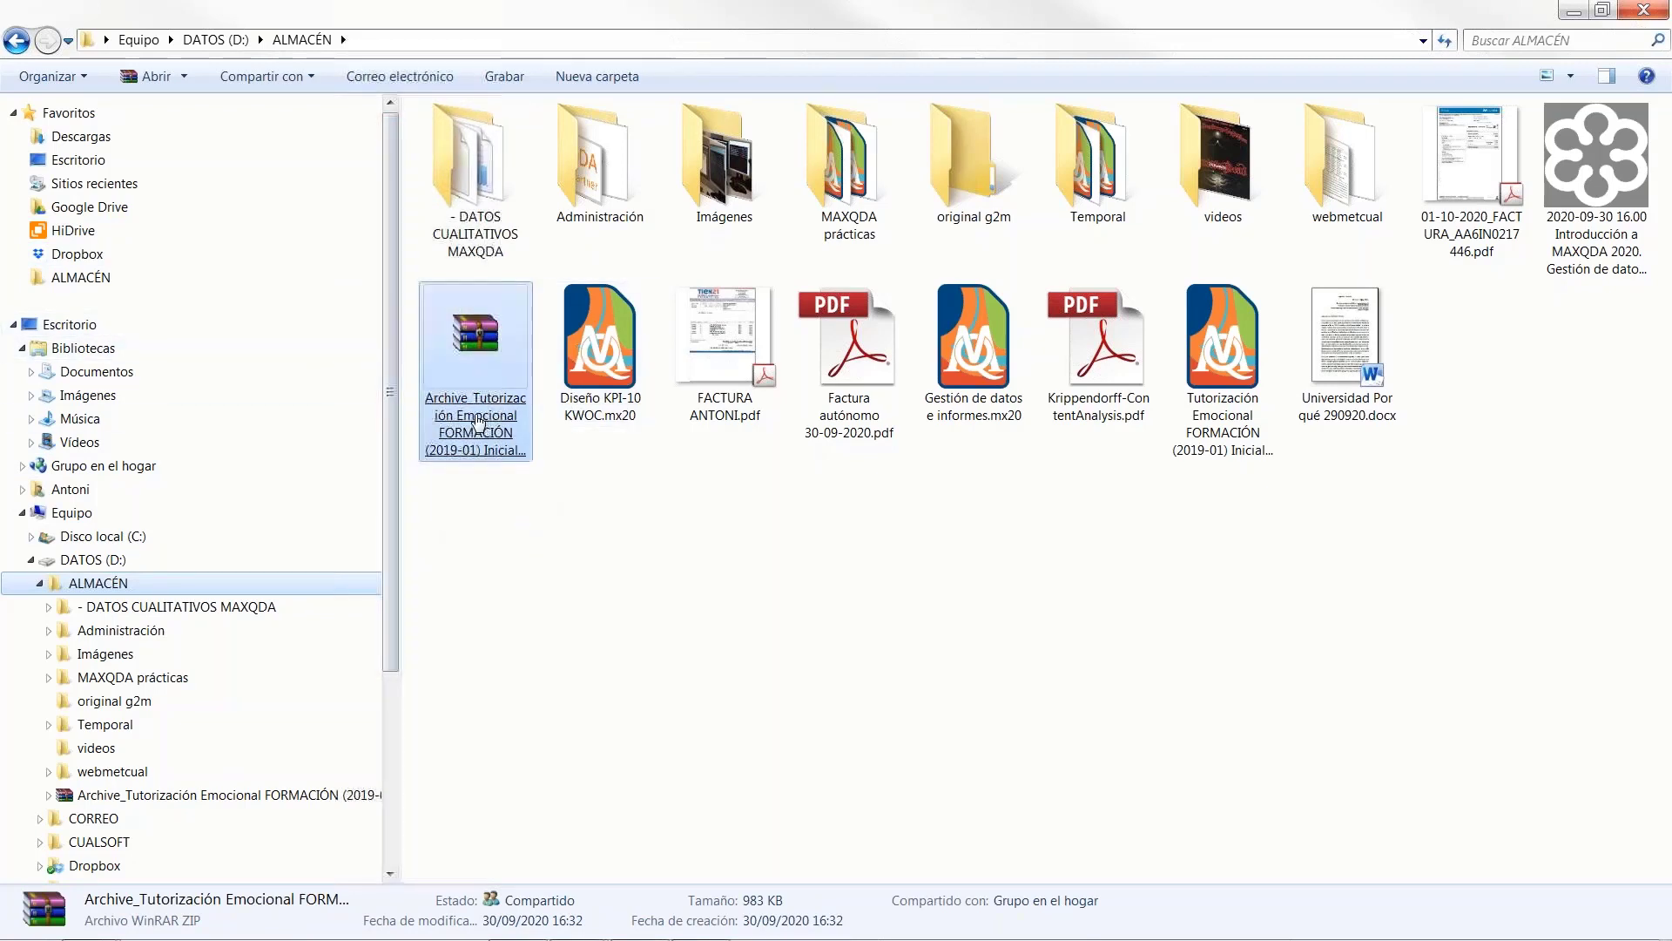
Step: Return to the anonymized project in MAXQDA and start archiving its variables and code system without ZIP compression
mouse_move(324, 936)
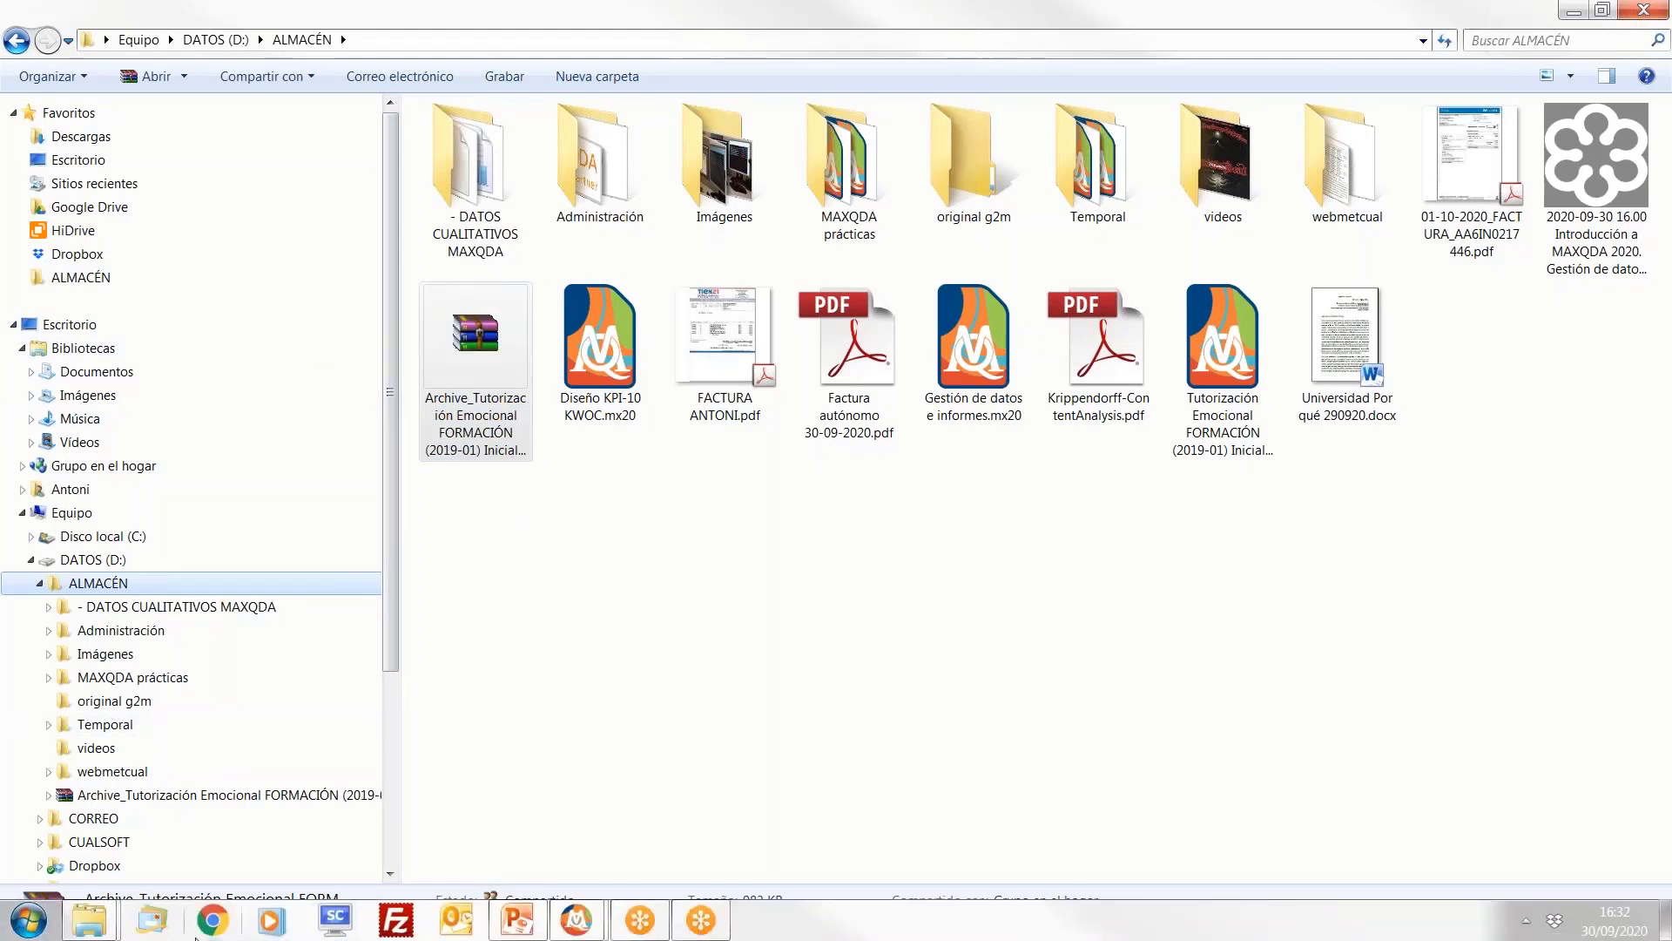
mouse_move(577, 919)
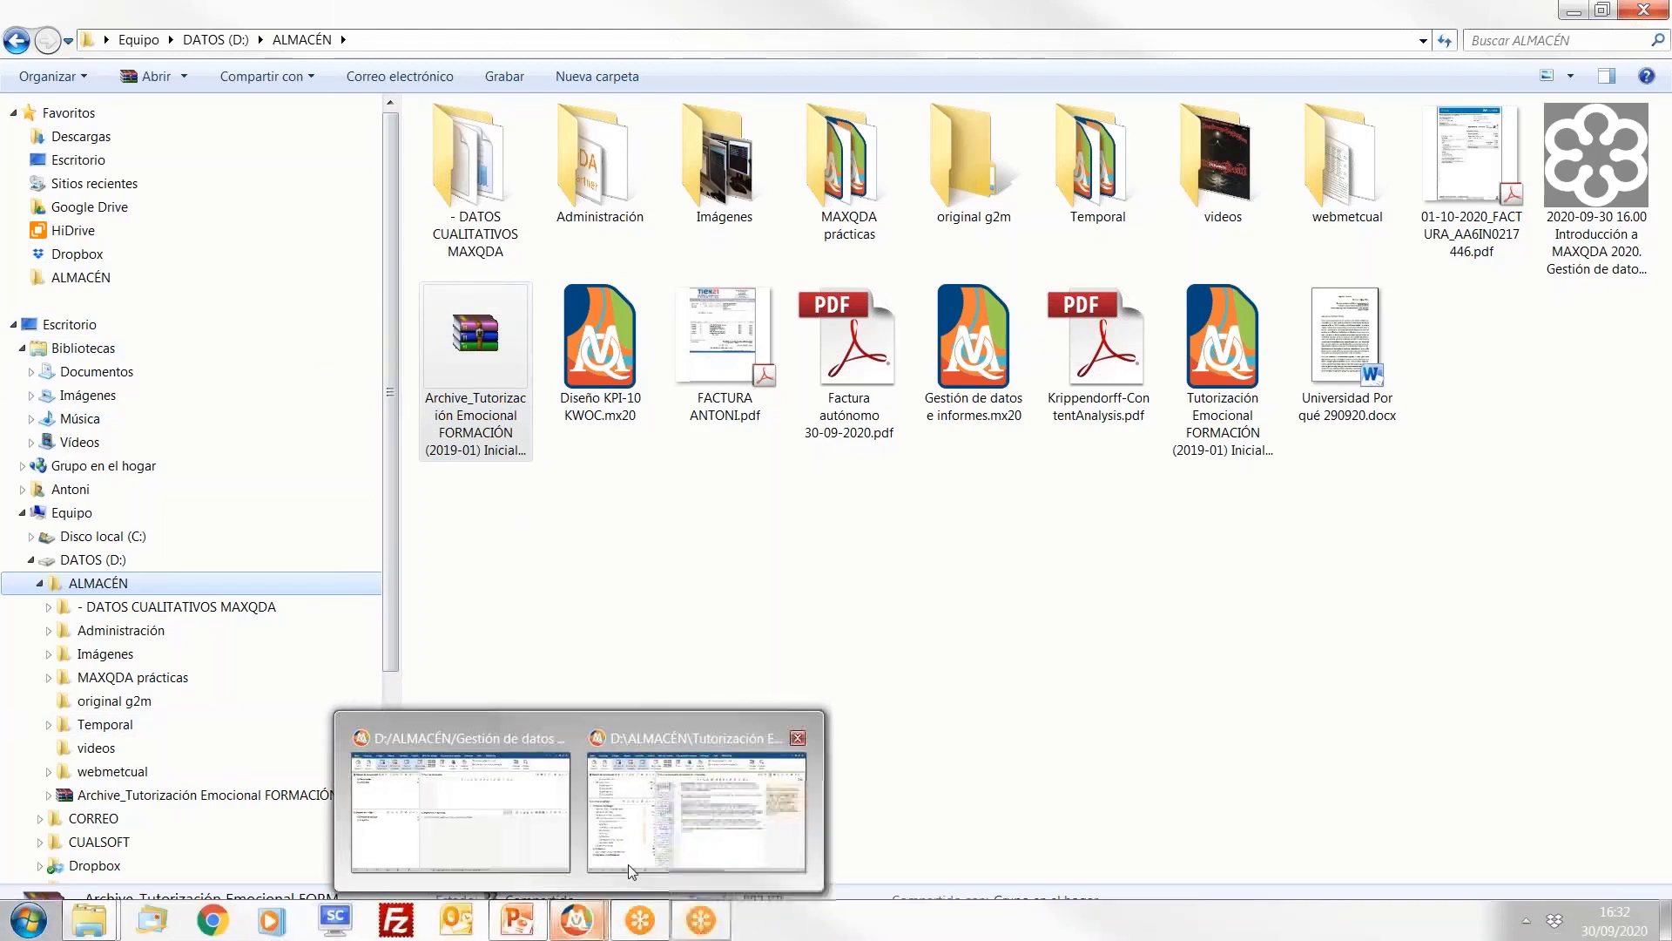
left_click(652, 832)
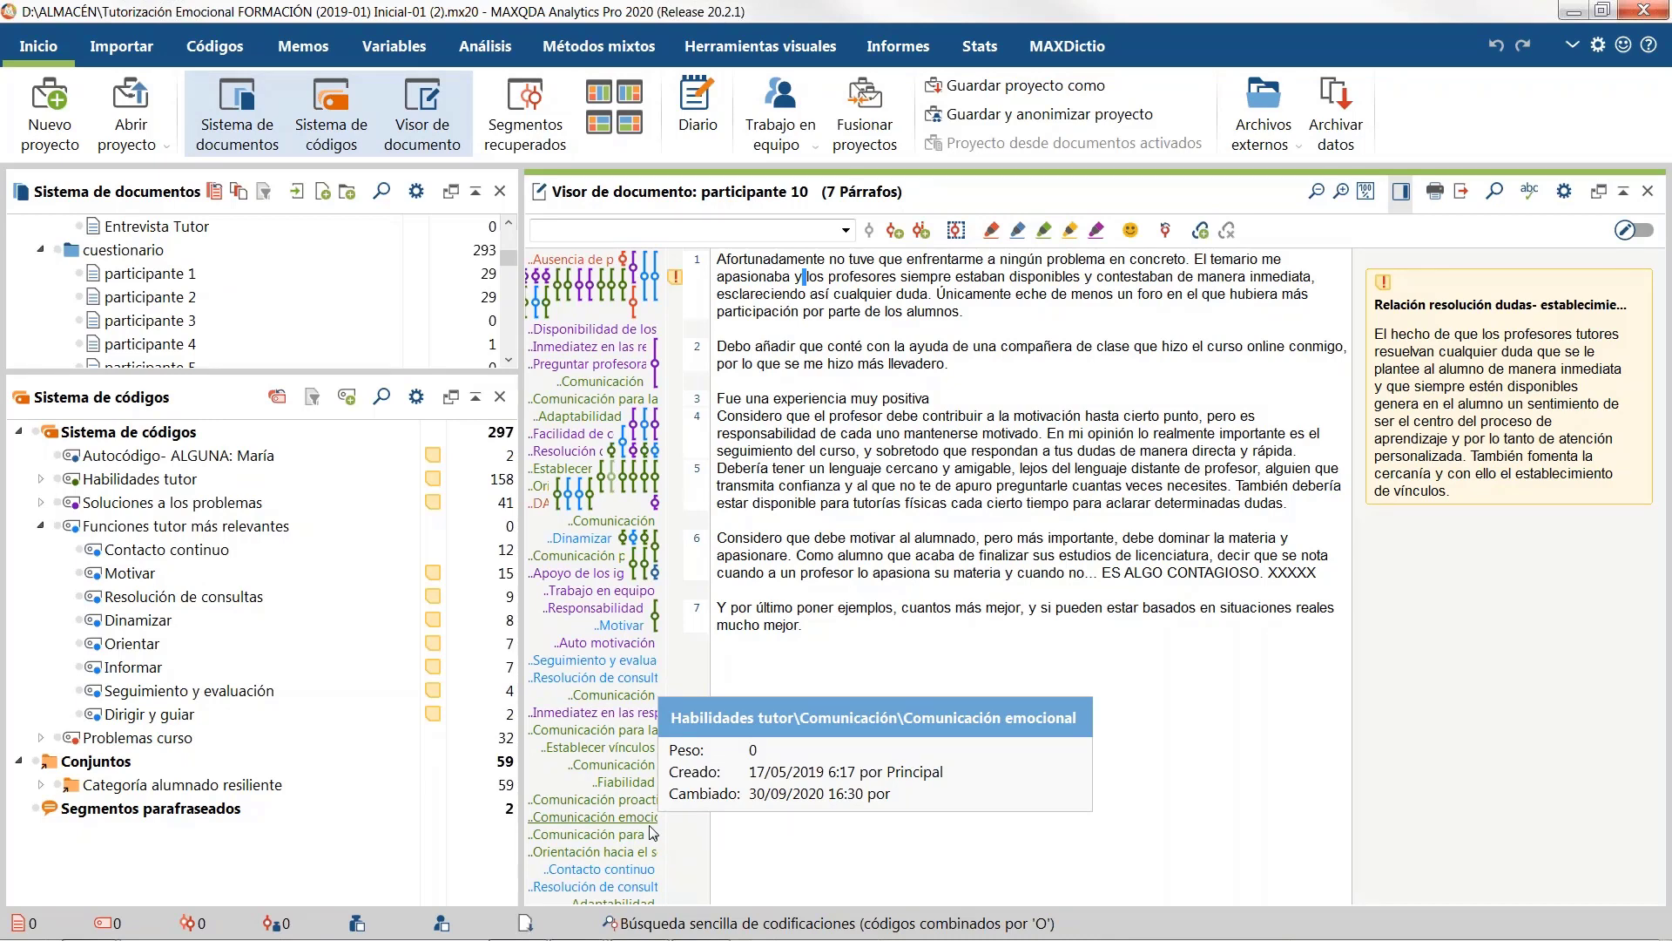
left_click(1336, 113)
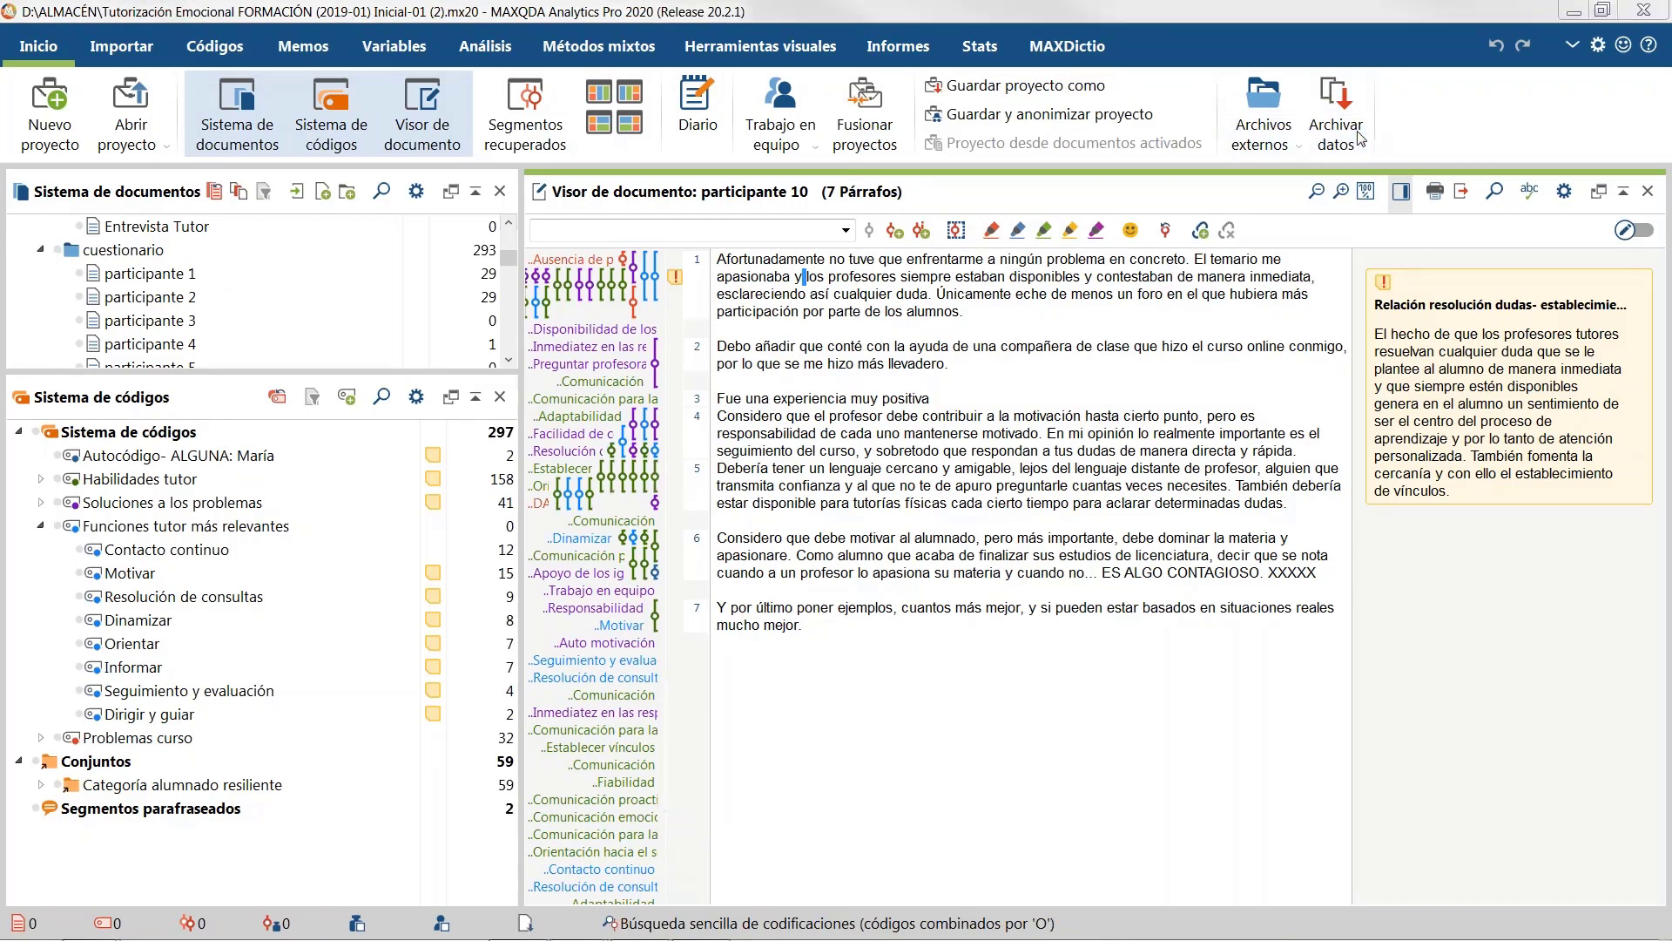
left_click(585, 549)
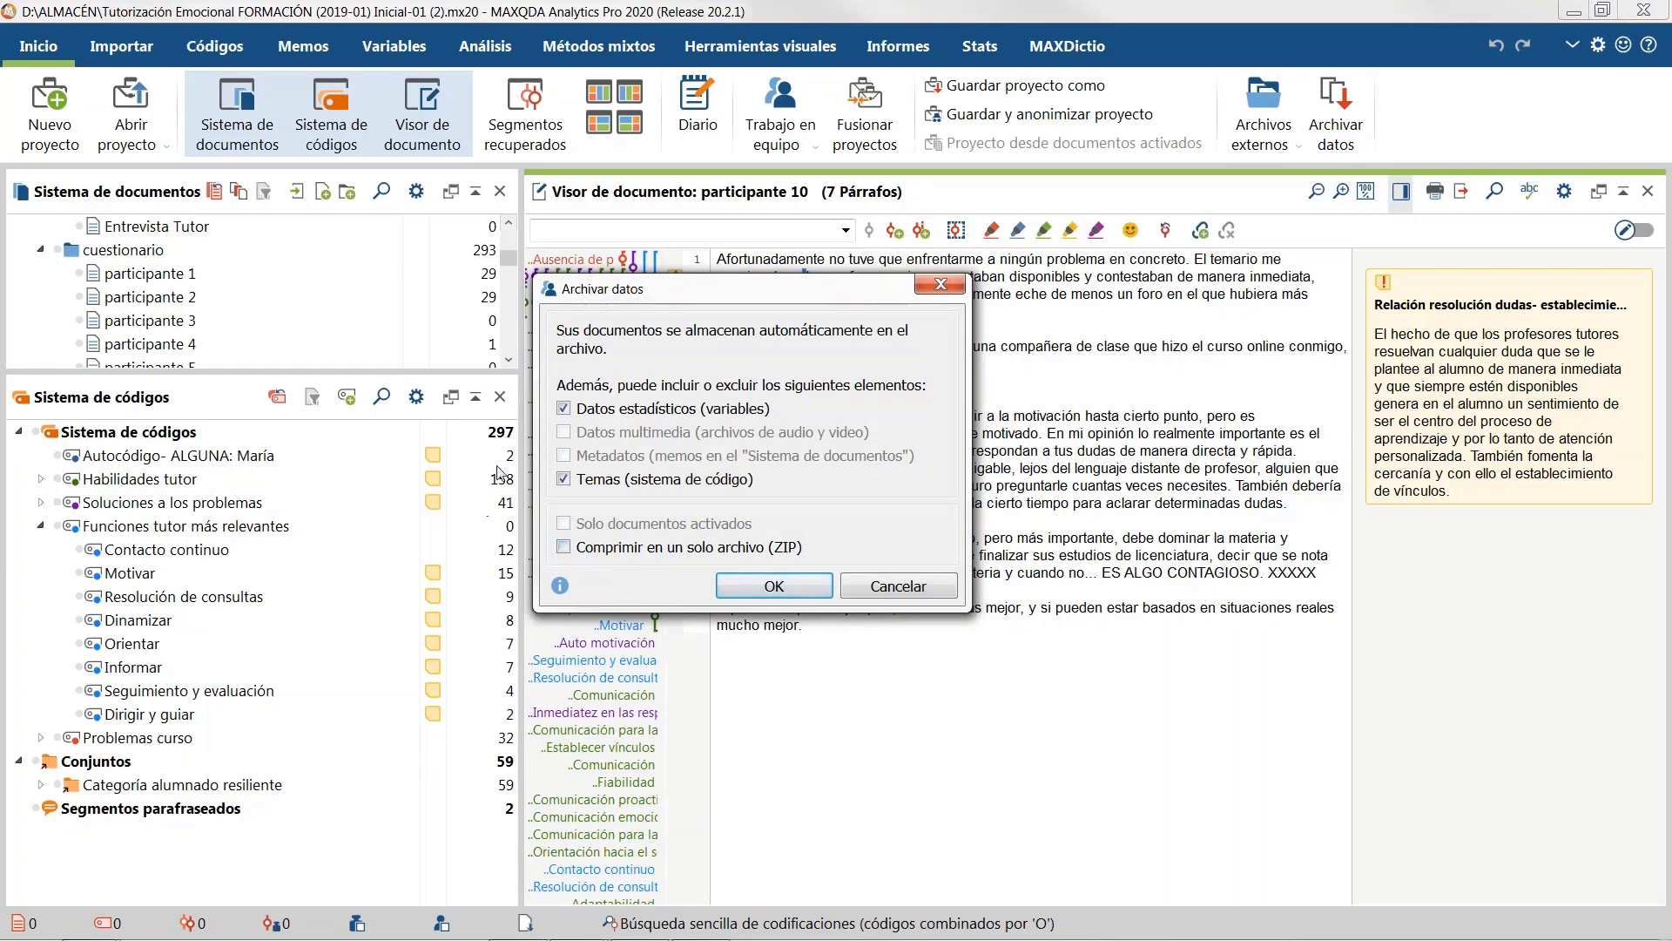
left_click(773, 587)
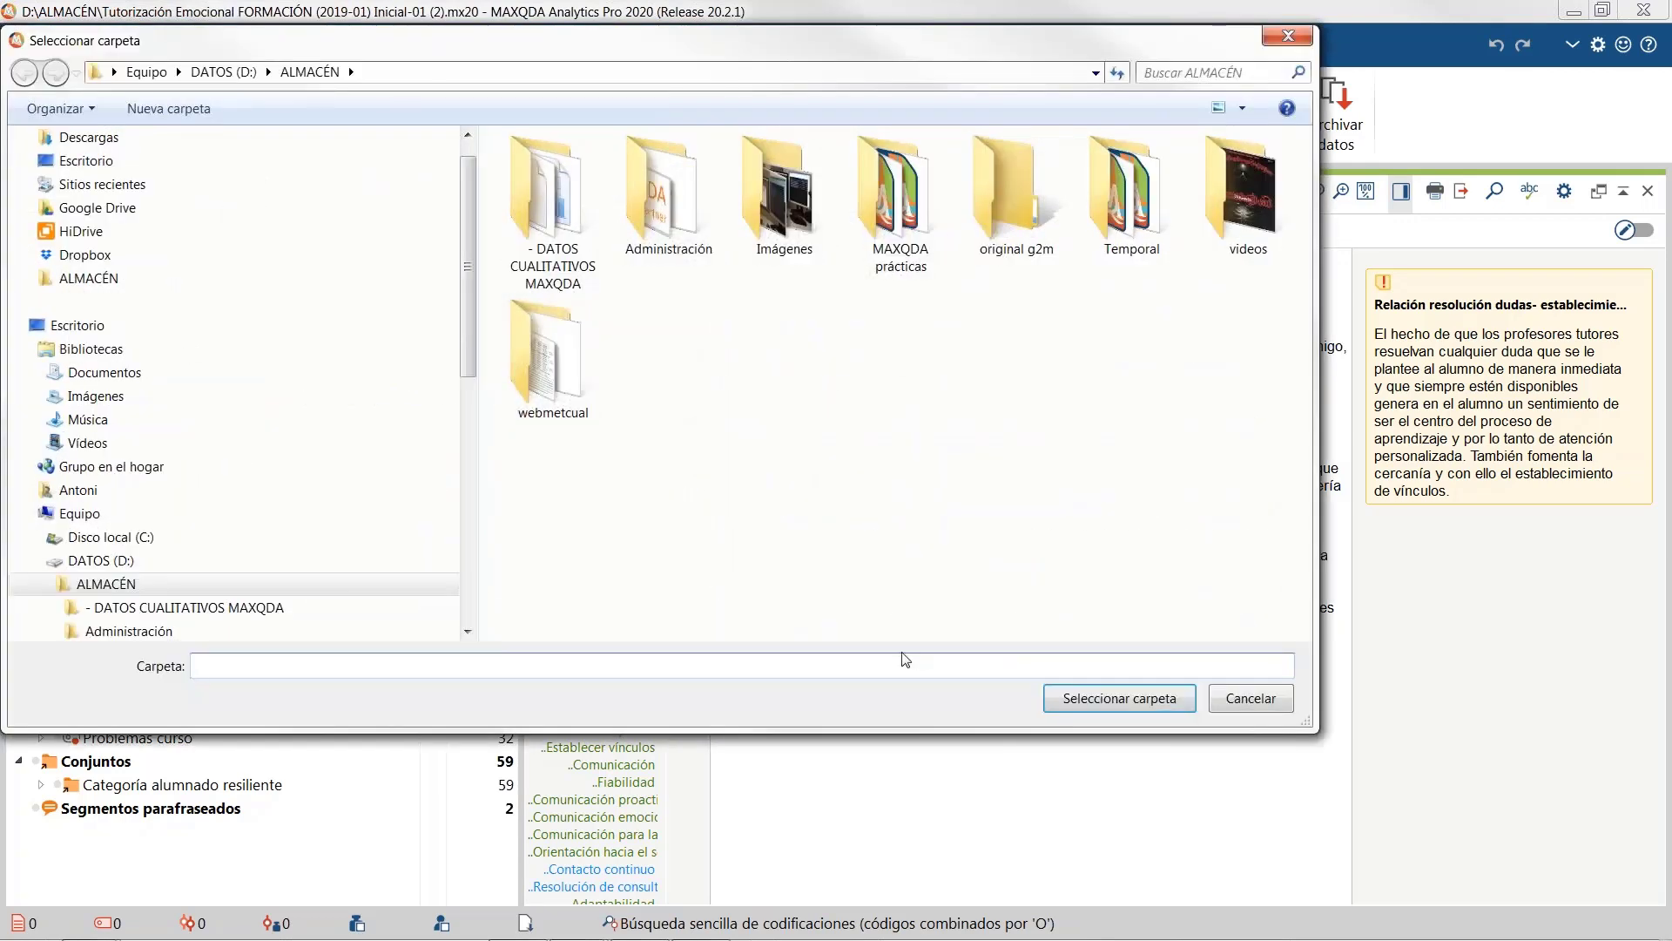
Step: Try to use a folder named Test inside ALMACÉN as the archive destination
left_click(749, 564)
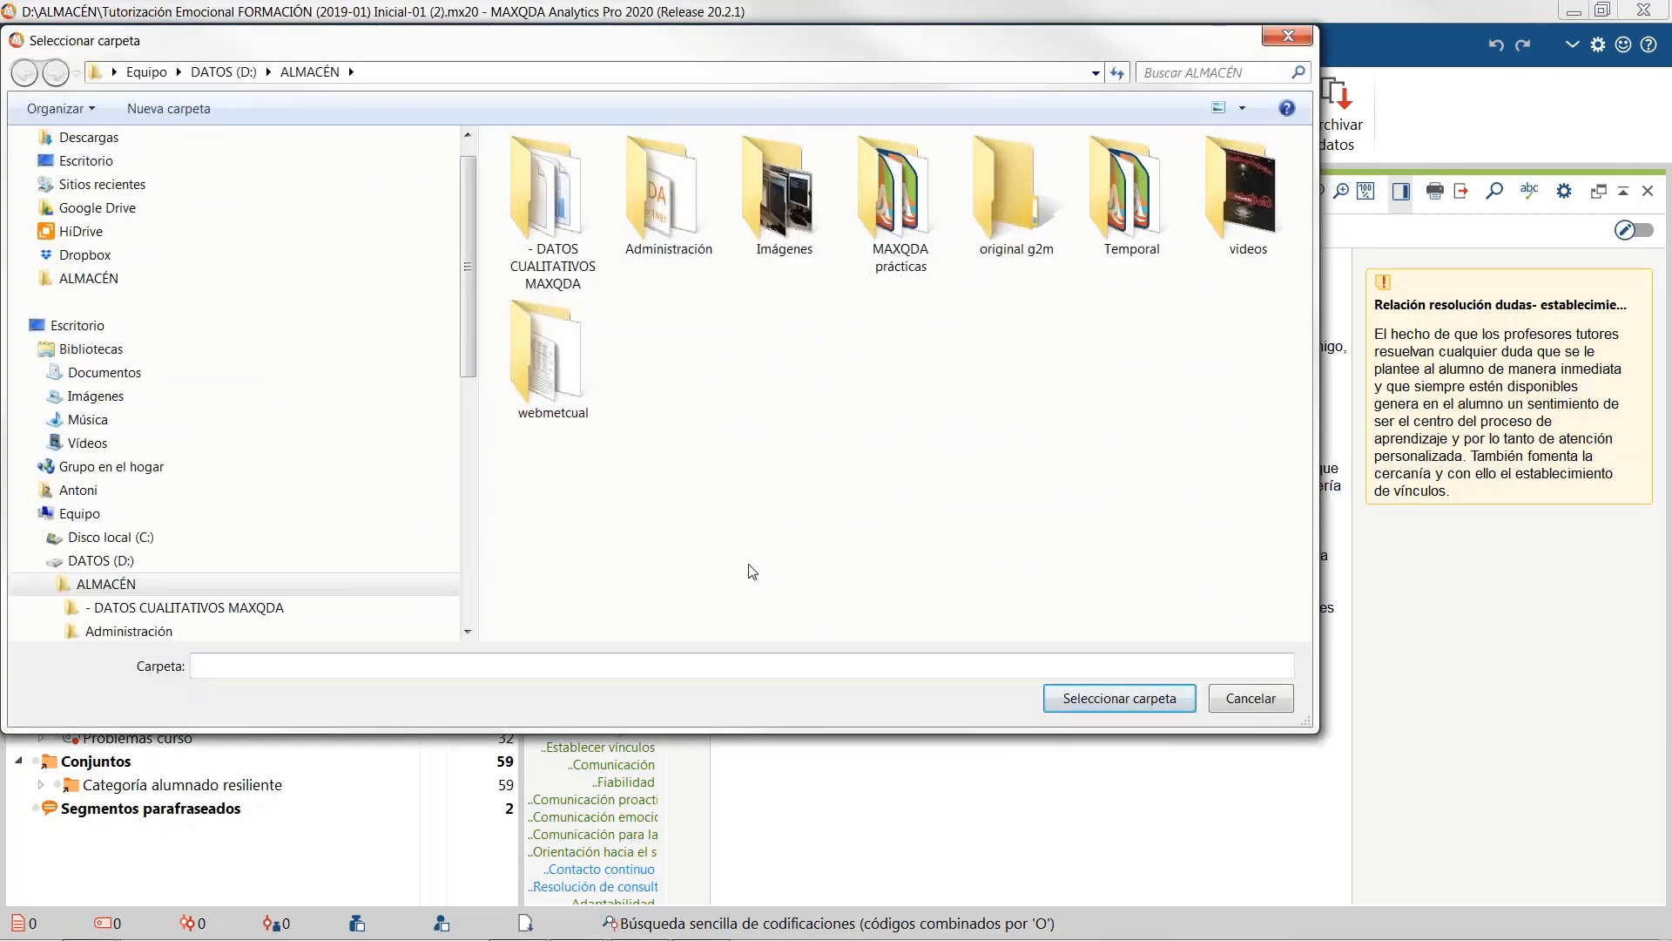
left_click(731, 671)
type("Test")
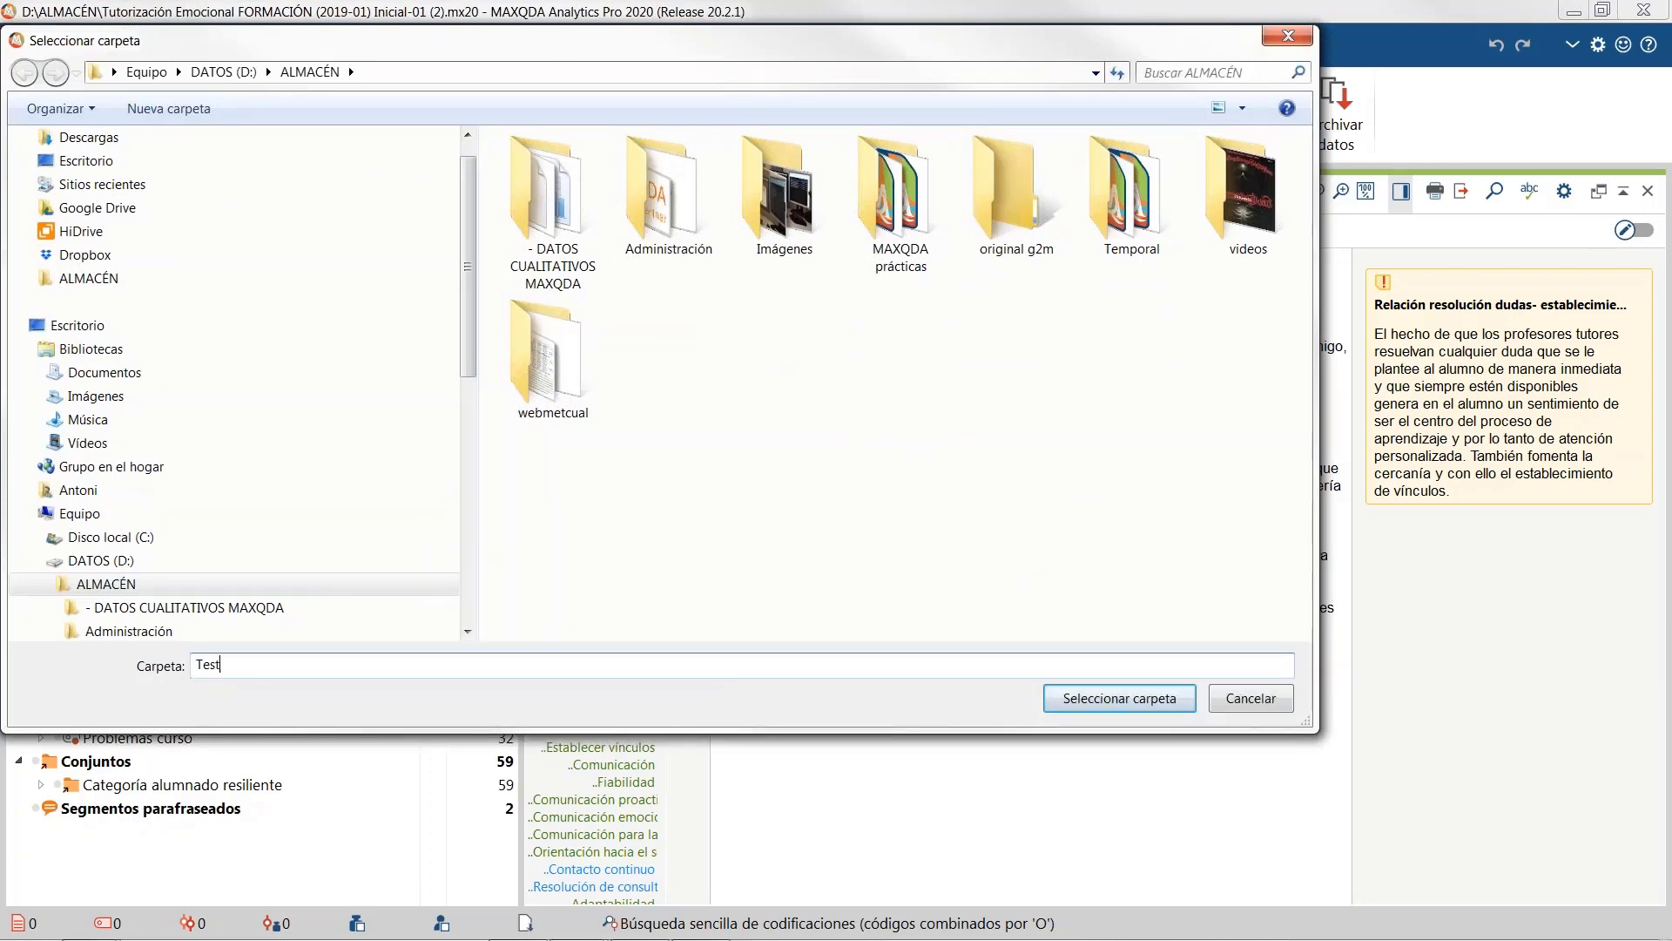
key("Return")
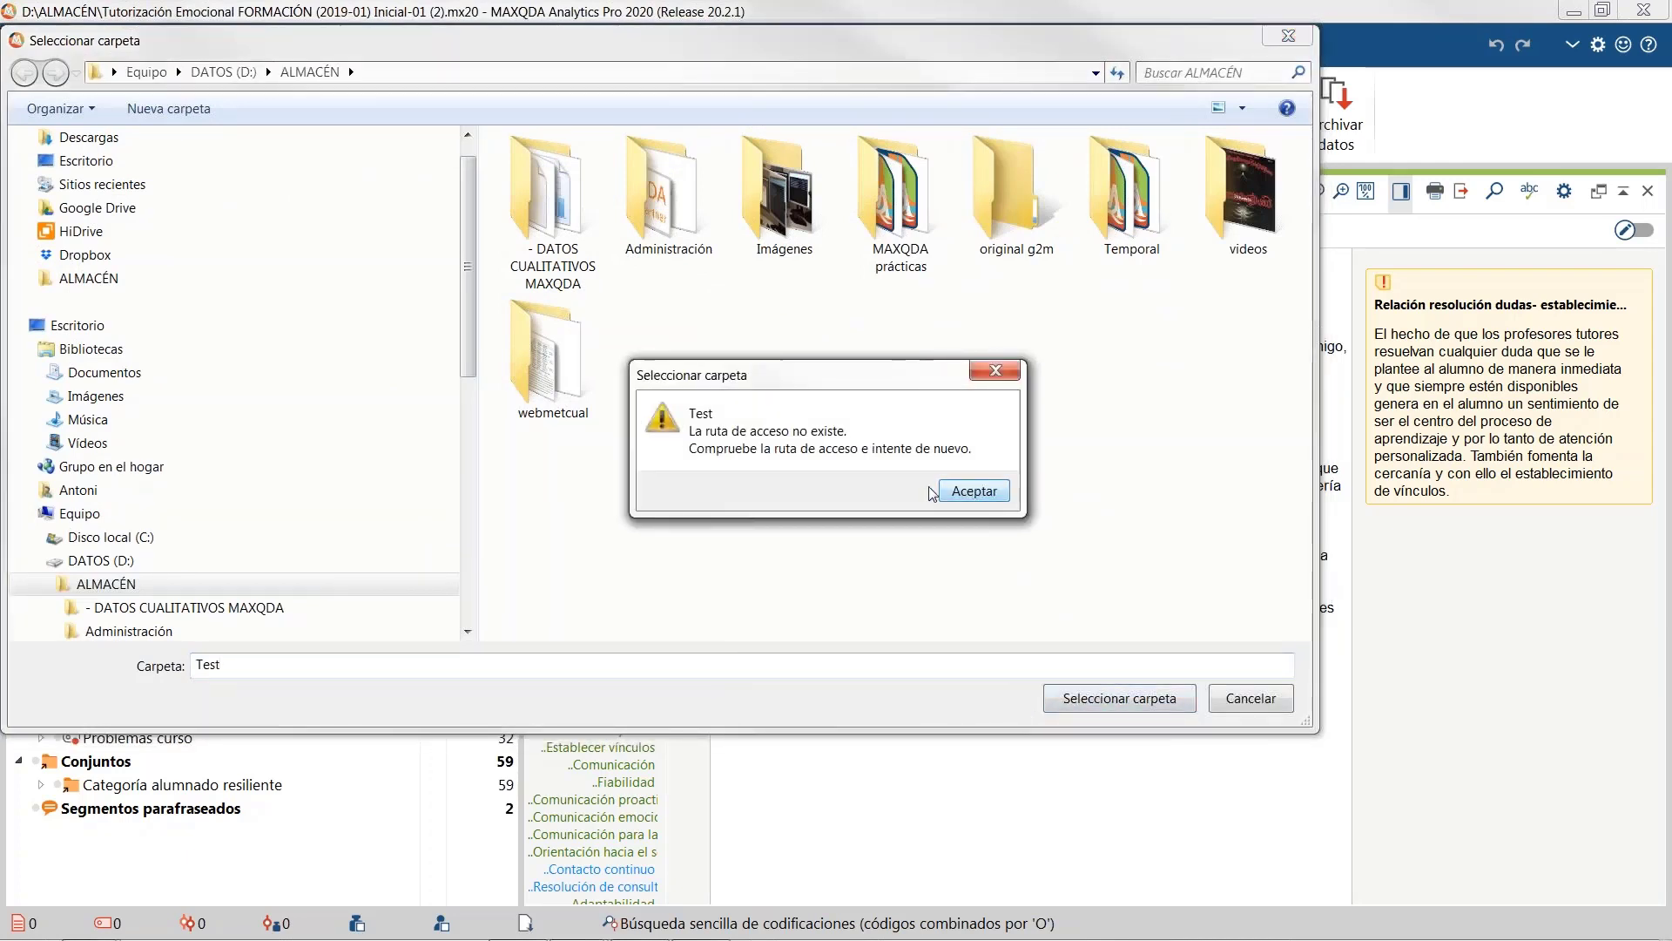
left_click(982, 492)
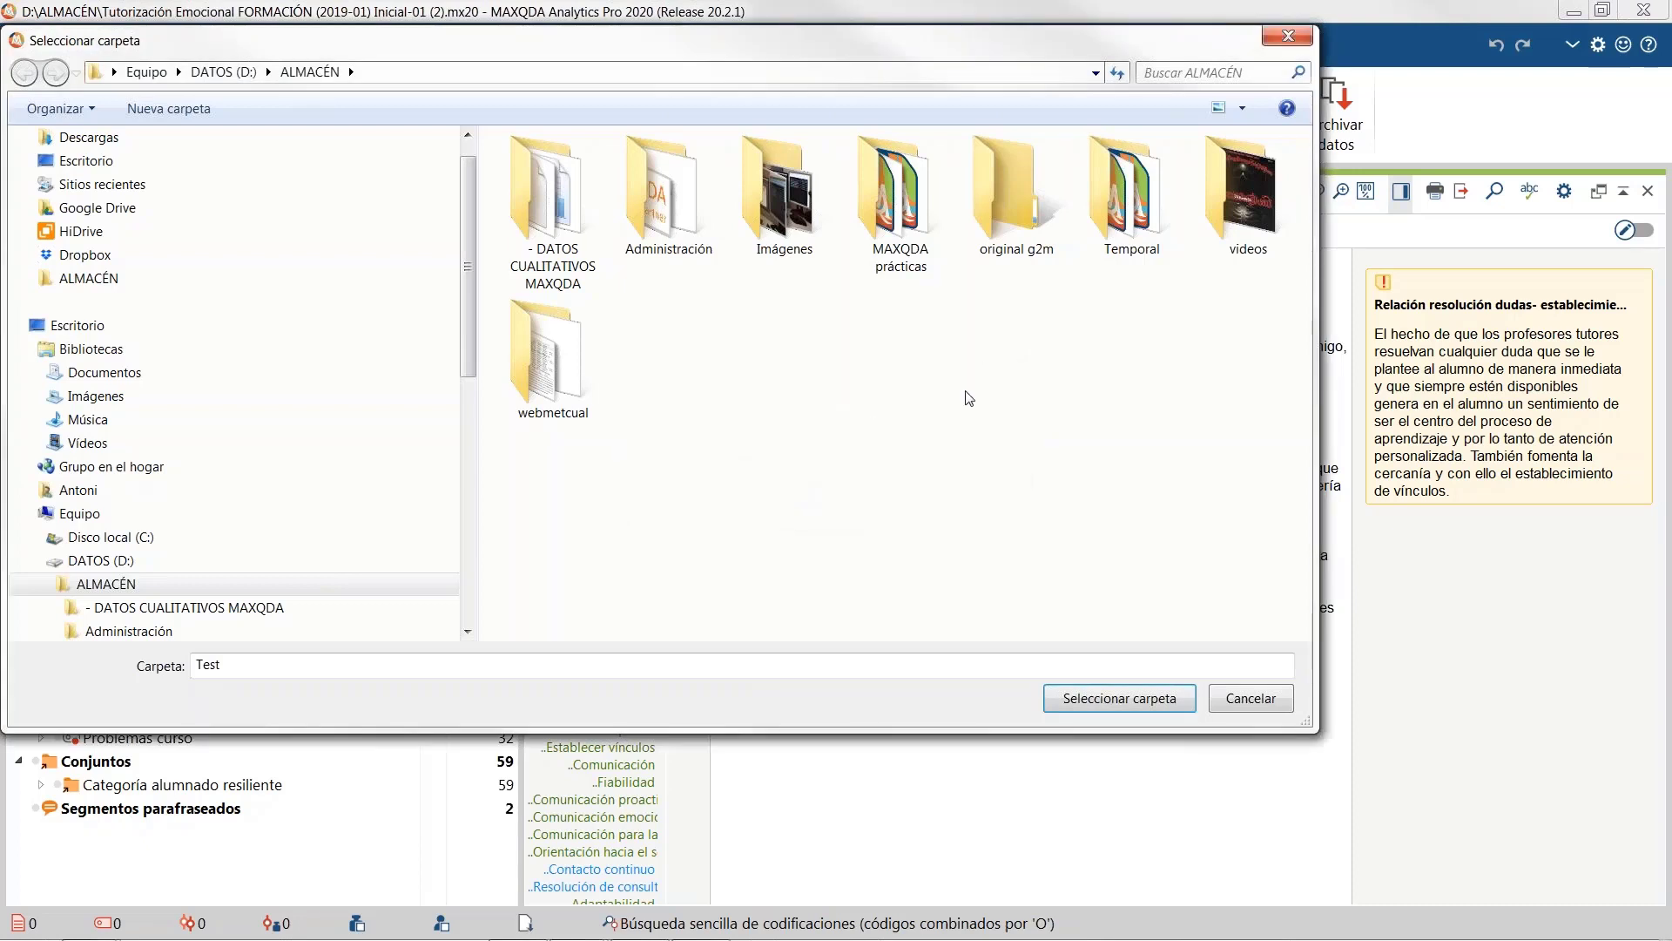
Step: Choose the Temporal folder in ALMACÉN as the destination and create the uncompressed archive there
left_click(1027, 259)
mouse_move(1028, 263)
left_mouse_down()
mouse_move(1017, 331)
mouse_move(1001, 279)
left_mouse_up()
left_click(1133, 209)
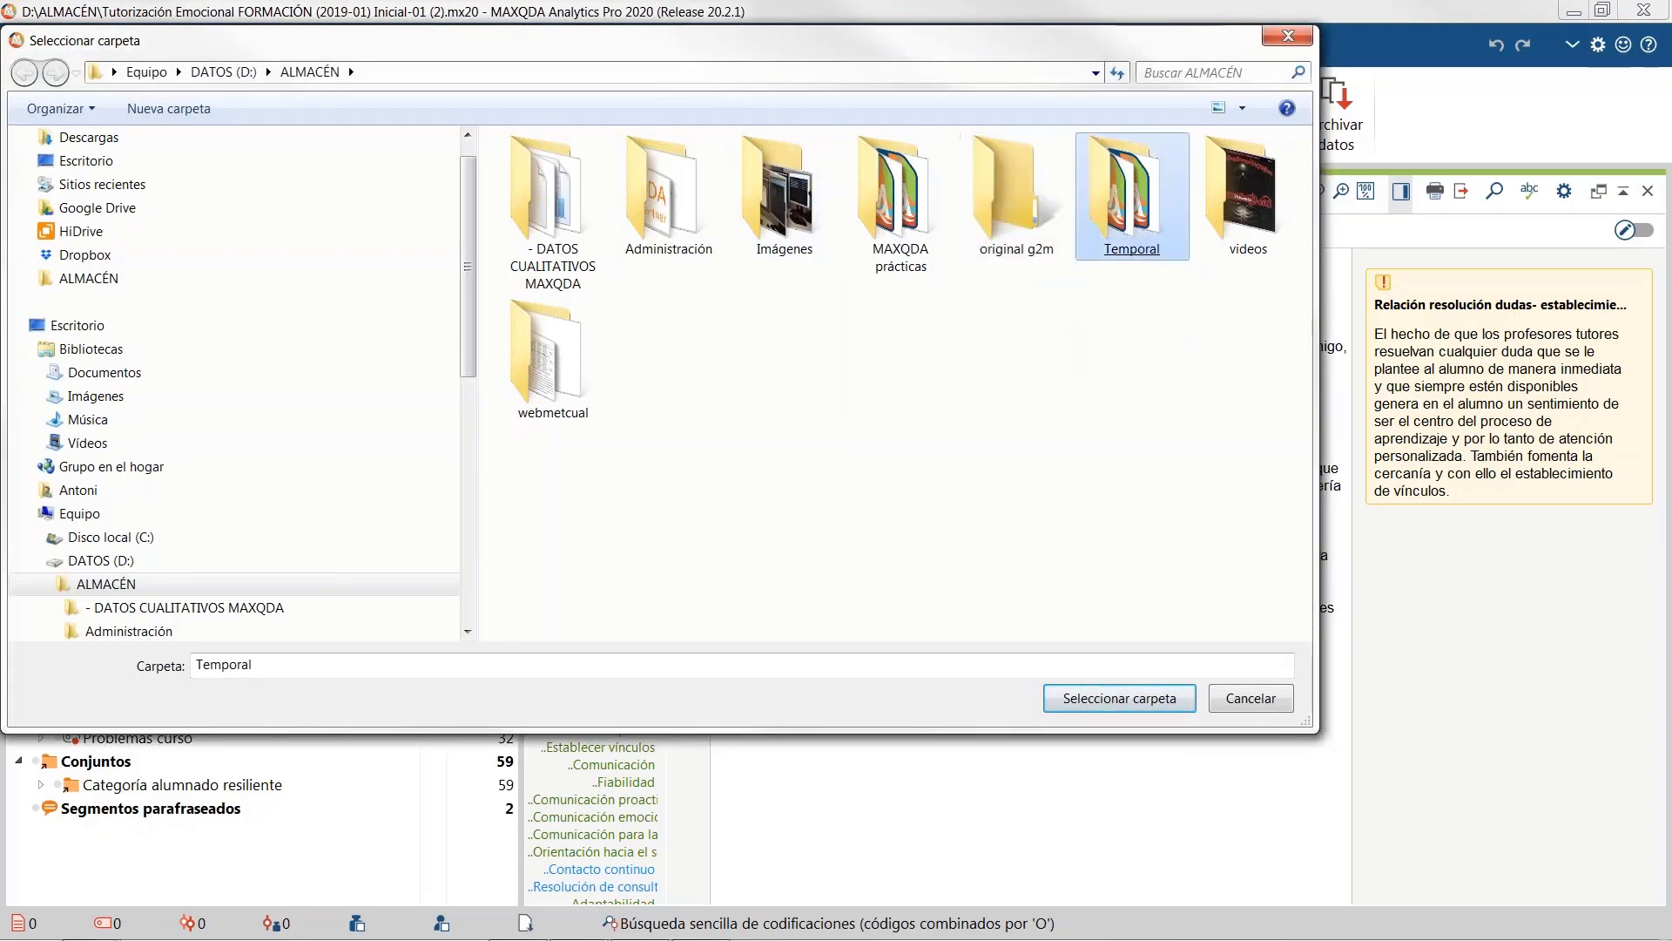
left_click(1110, 701)
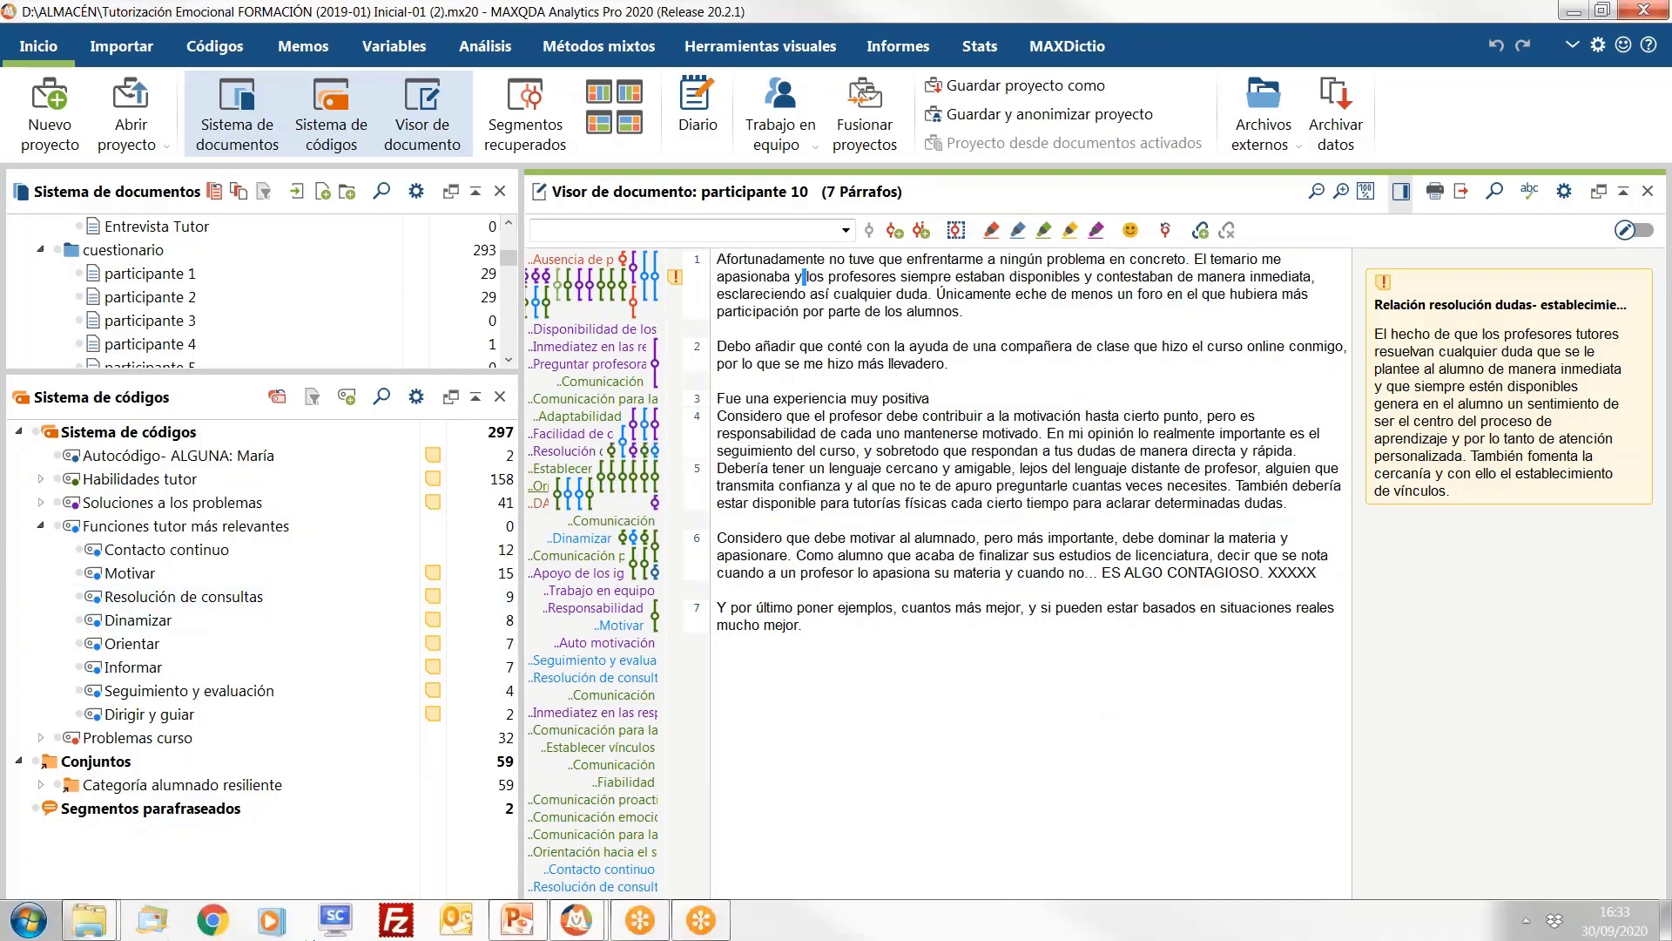
Step: Switch to Windows Explorer and open the Temporal folder in ALMACÉN to find the uncompressed archive
mouse_move(129, 919)
left_click(139, 814)
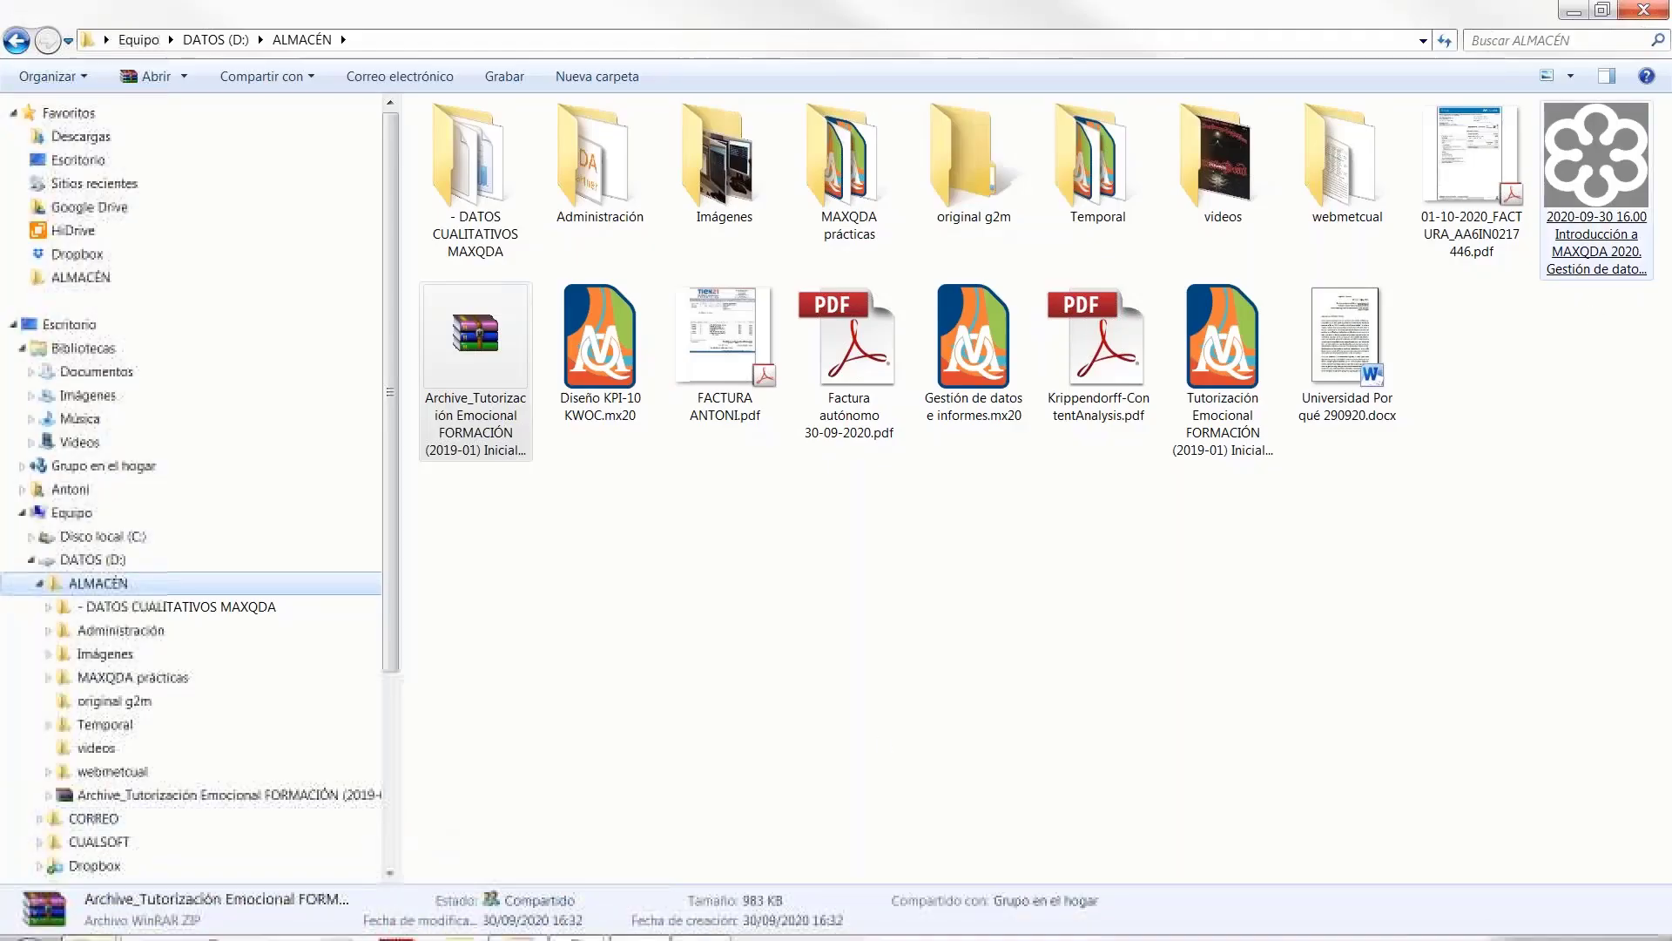
double_click(989, 153)
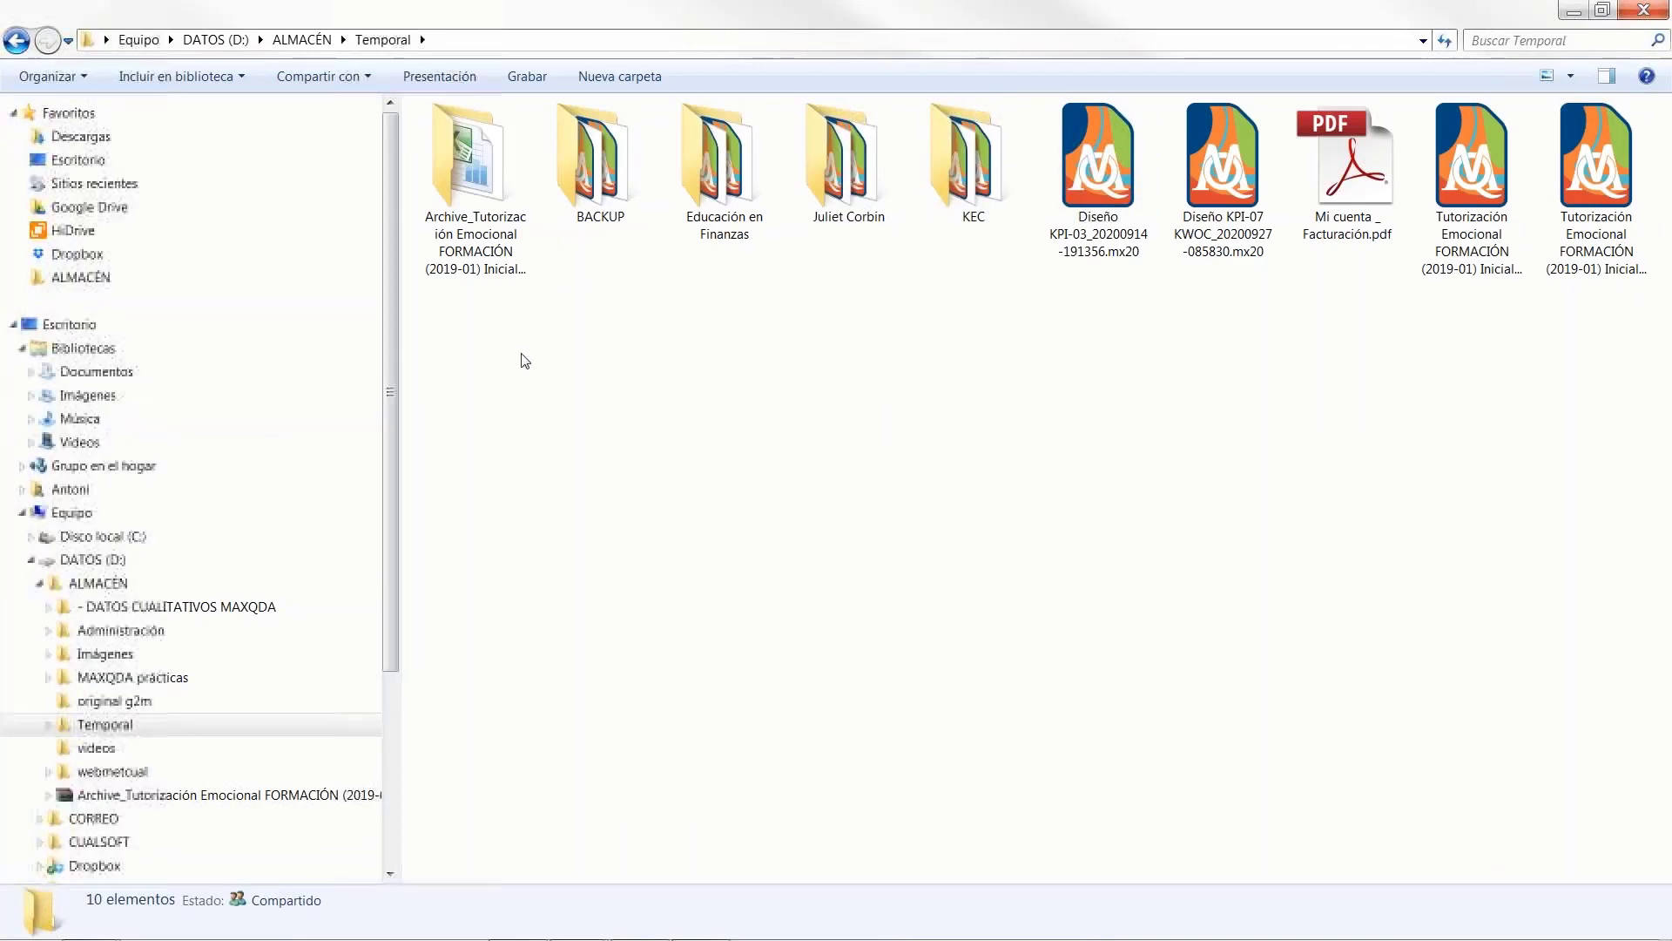
Step: Open Themes.xlsx from the uncompressed archive folder in Temporal, review its code system listing and close the workbook
left_click(481, 273)
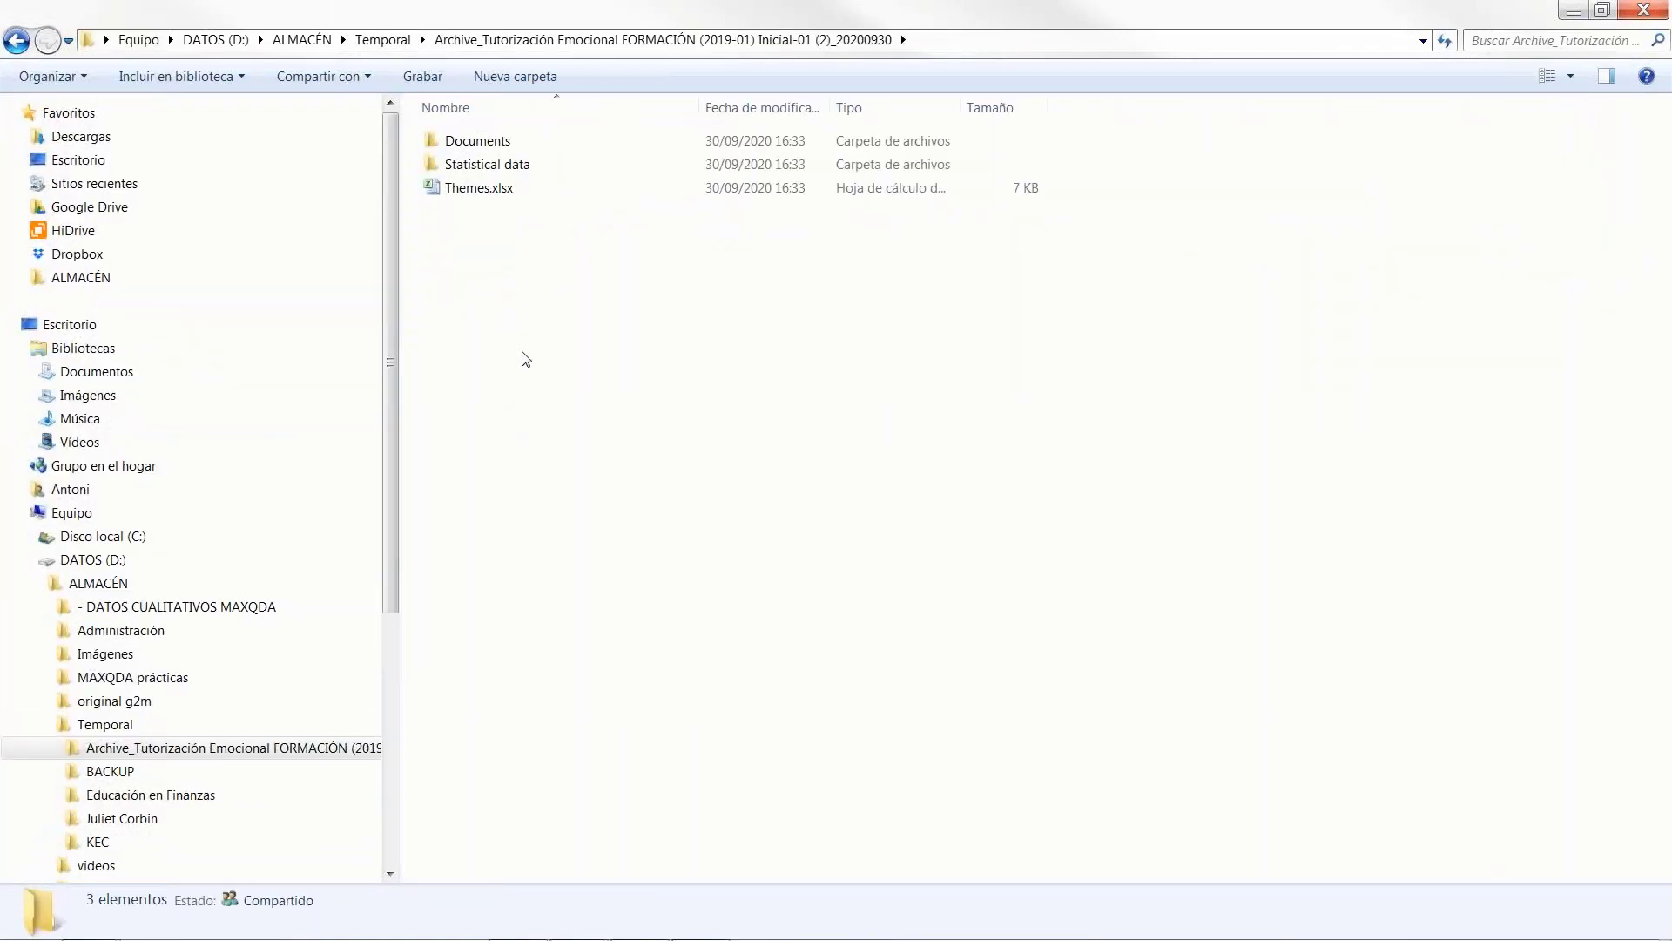
left_click(488, 195)
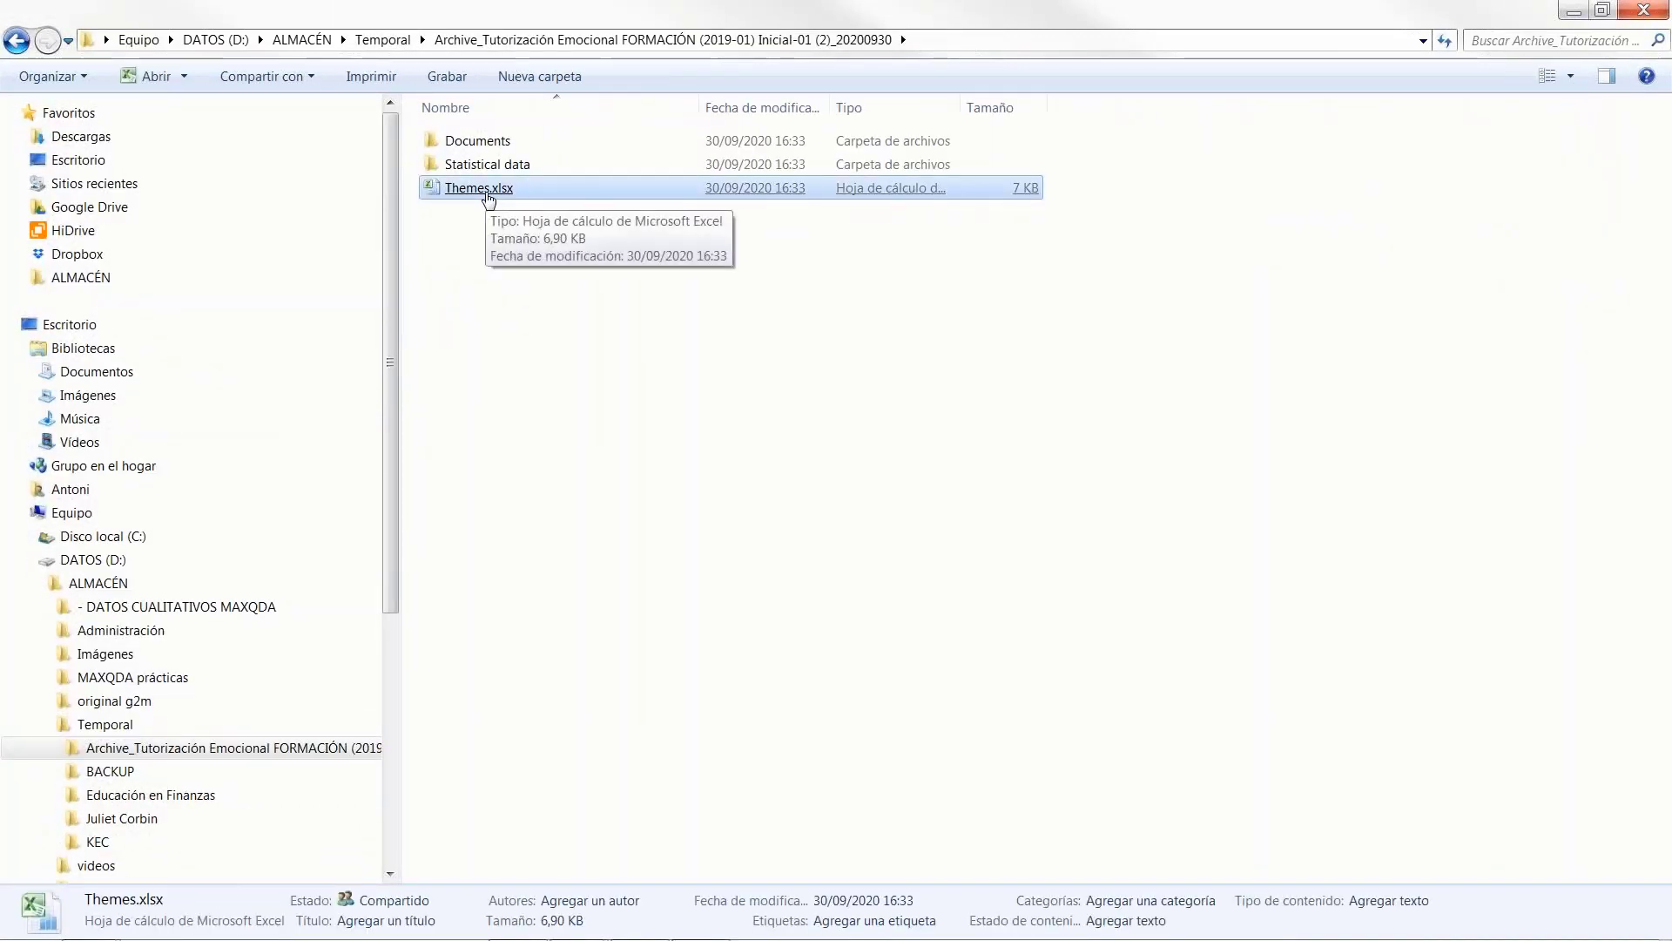
double_click(488, 191)
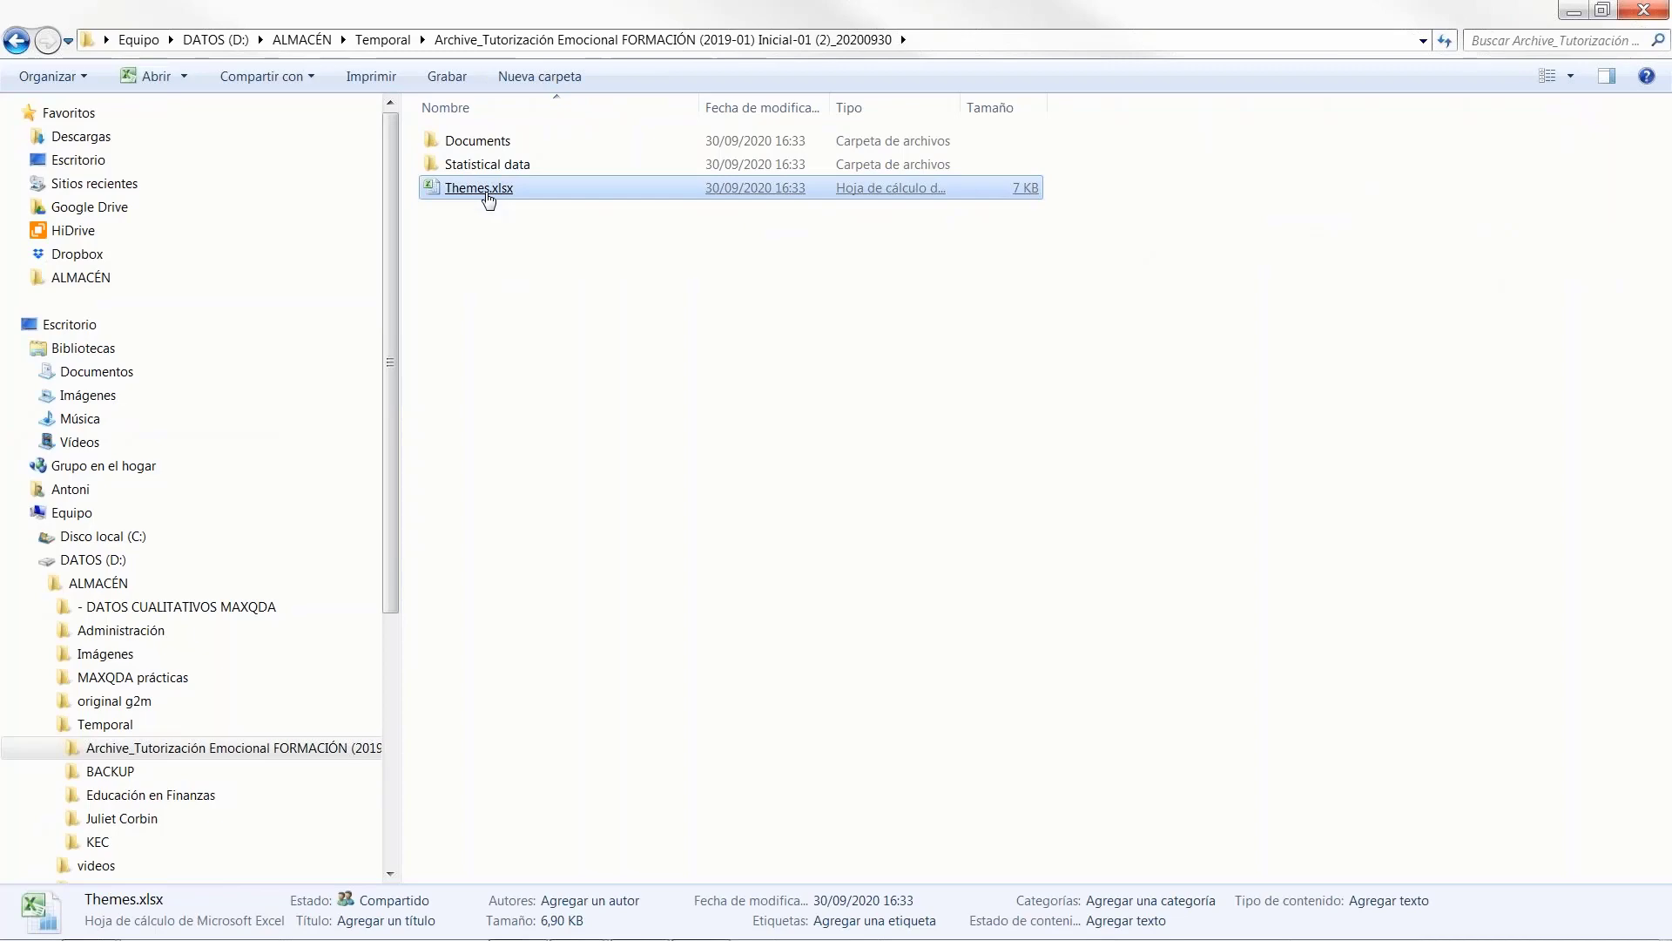
scroll(457, 572, "down", 1)
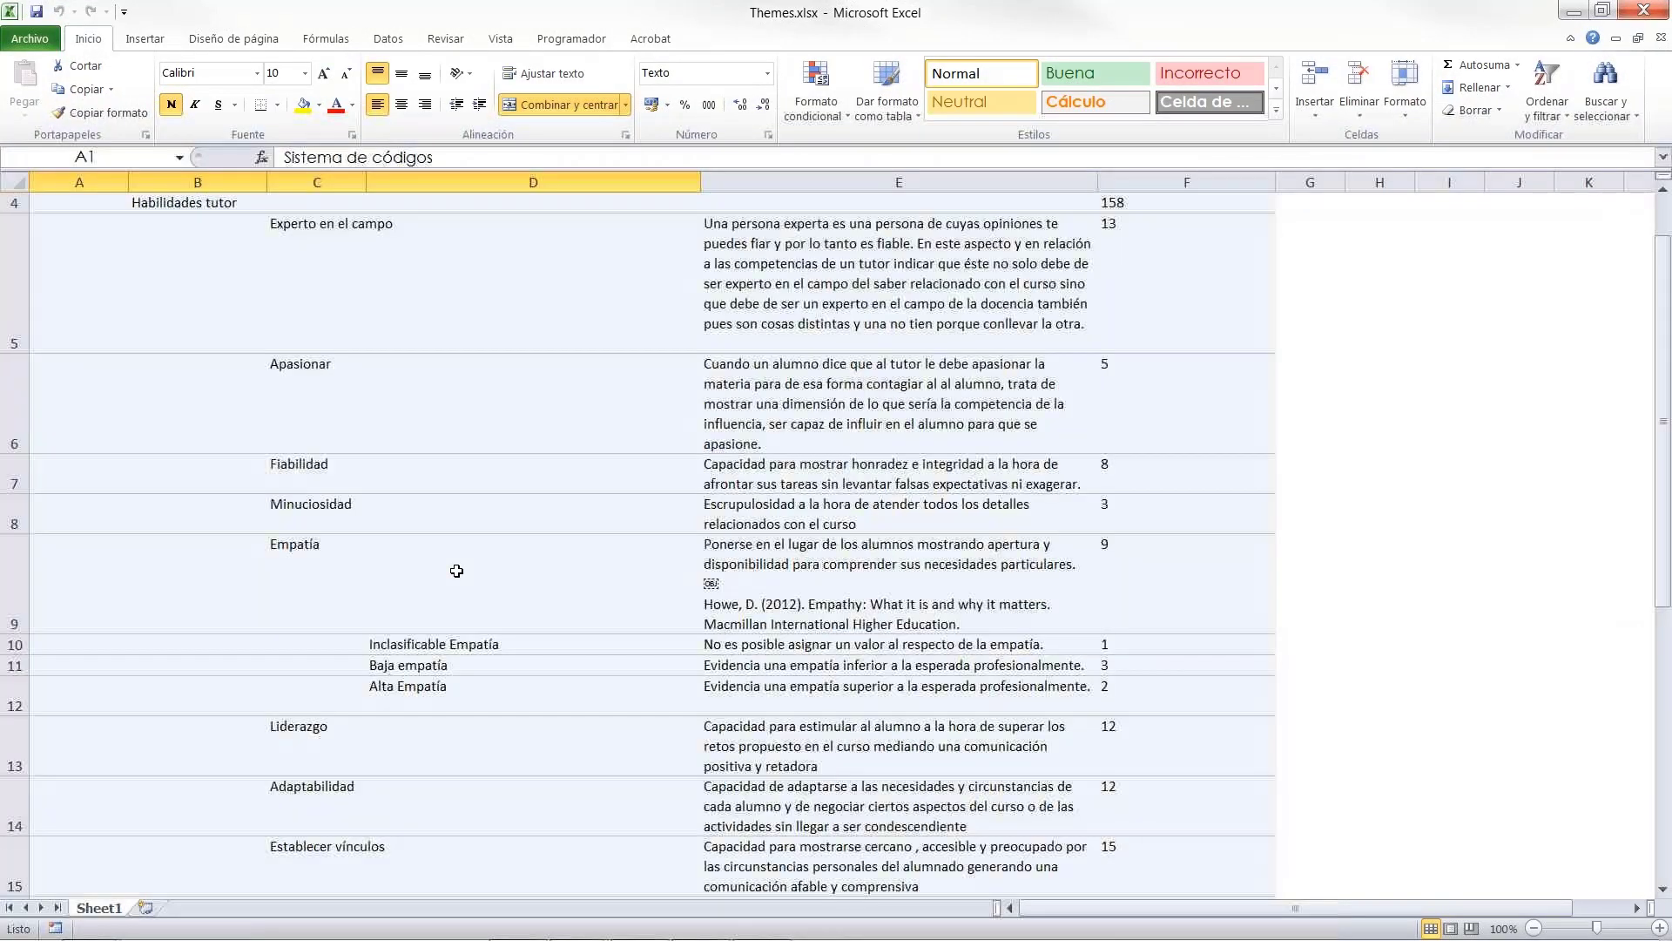
scroll(458, 572, "up", 1)
scroll(827, 654, "down", 3)
scroll(826, 655, "down", 13)
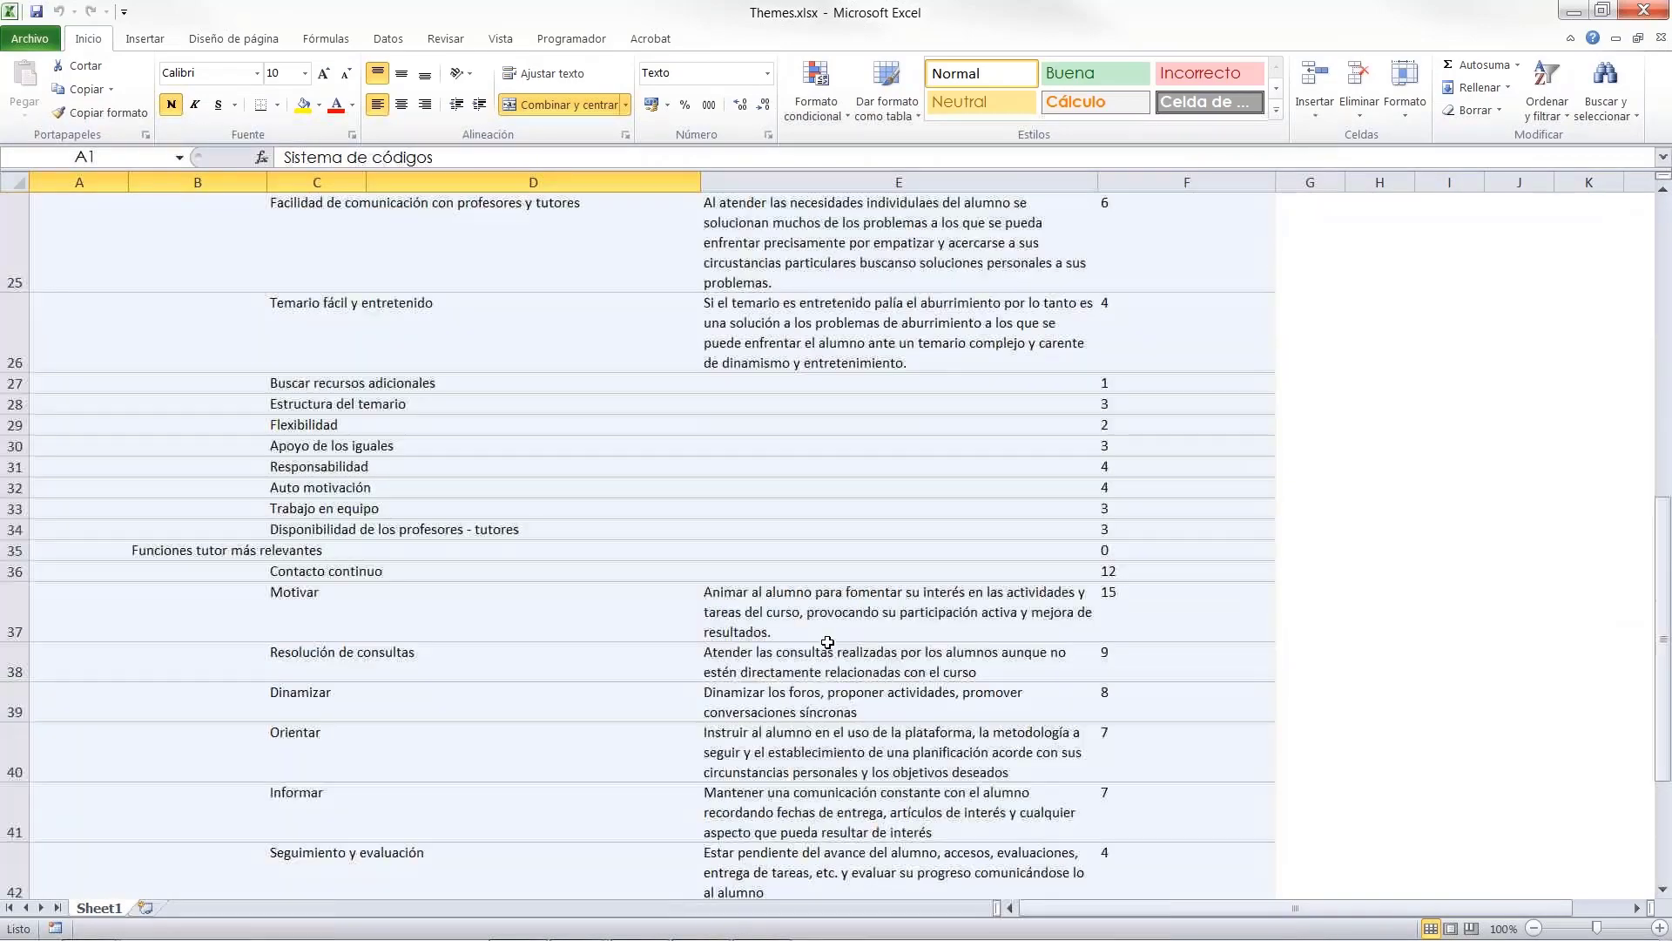
scroll(1281, 374, "up", 3)
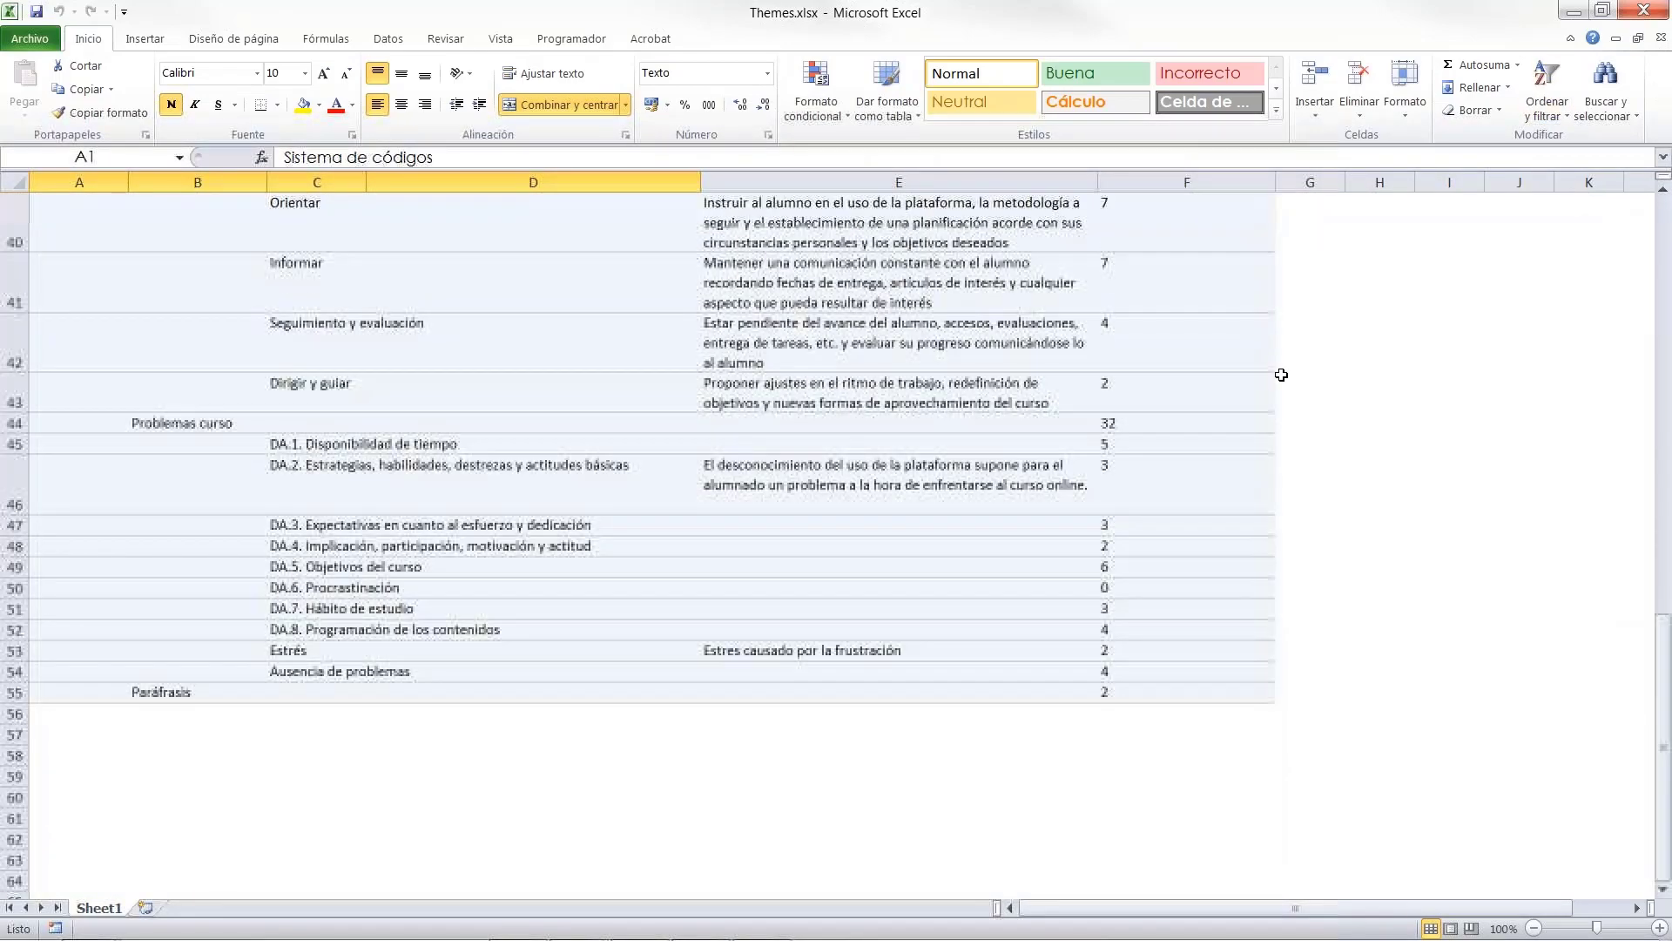
left_click(1644, 10)
Step: Open Variables.xlsx from the archive's Statistical data folder and review the list of variables on Sheet 1
double_click(487, 168)
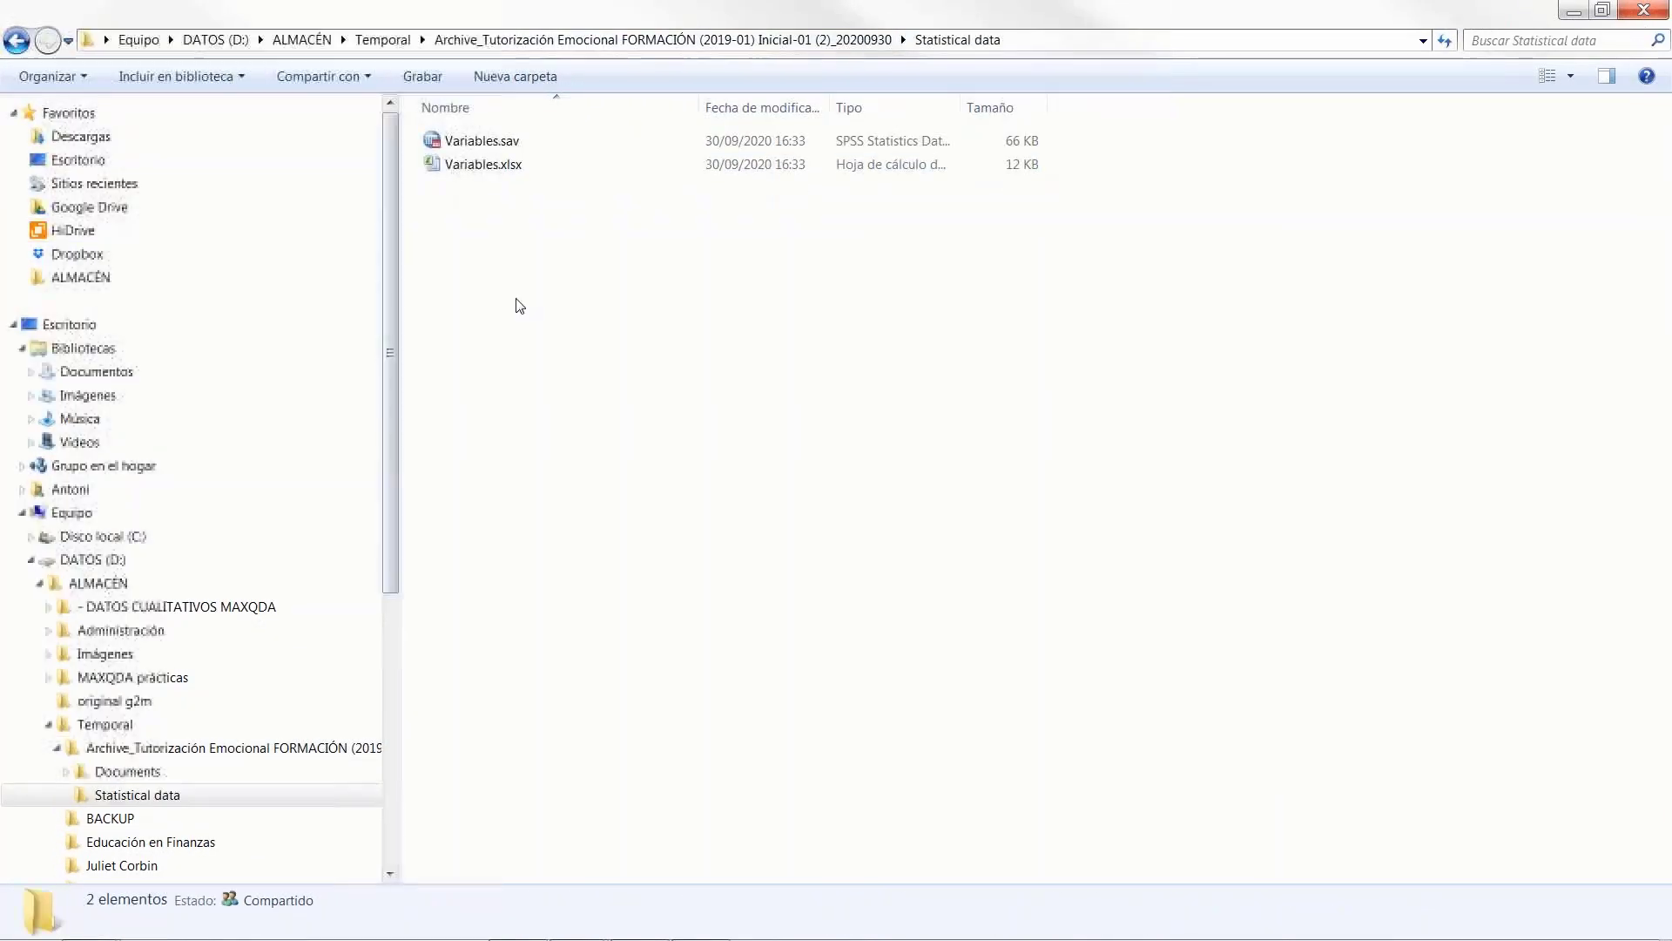
left_click(489, 174)
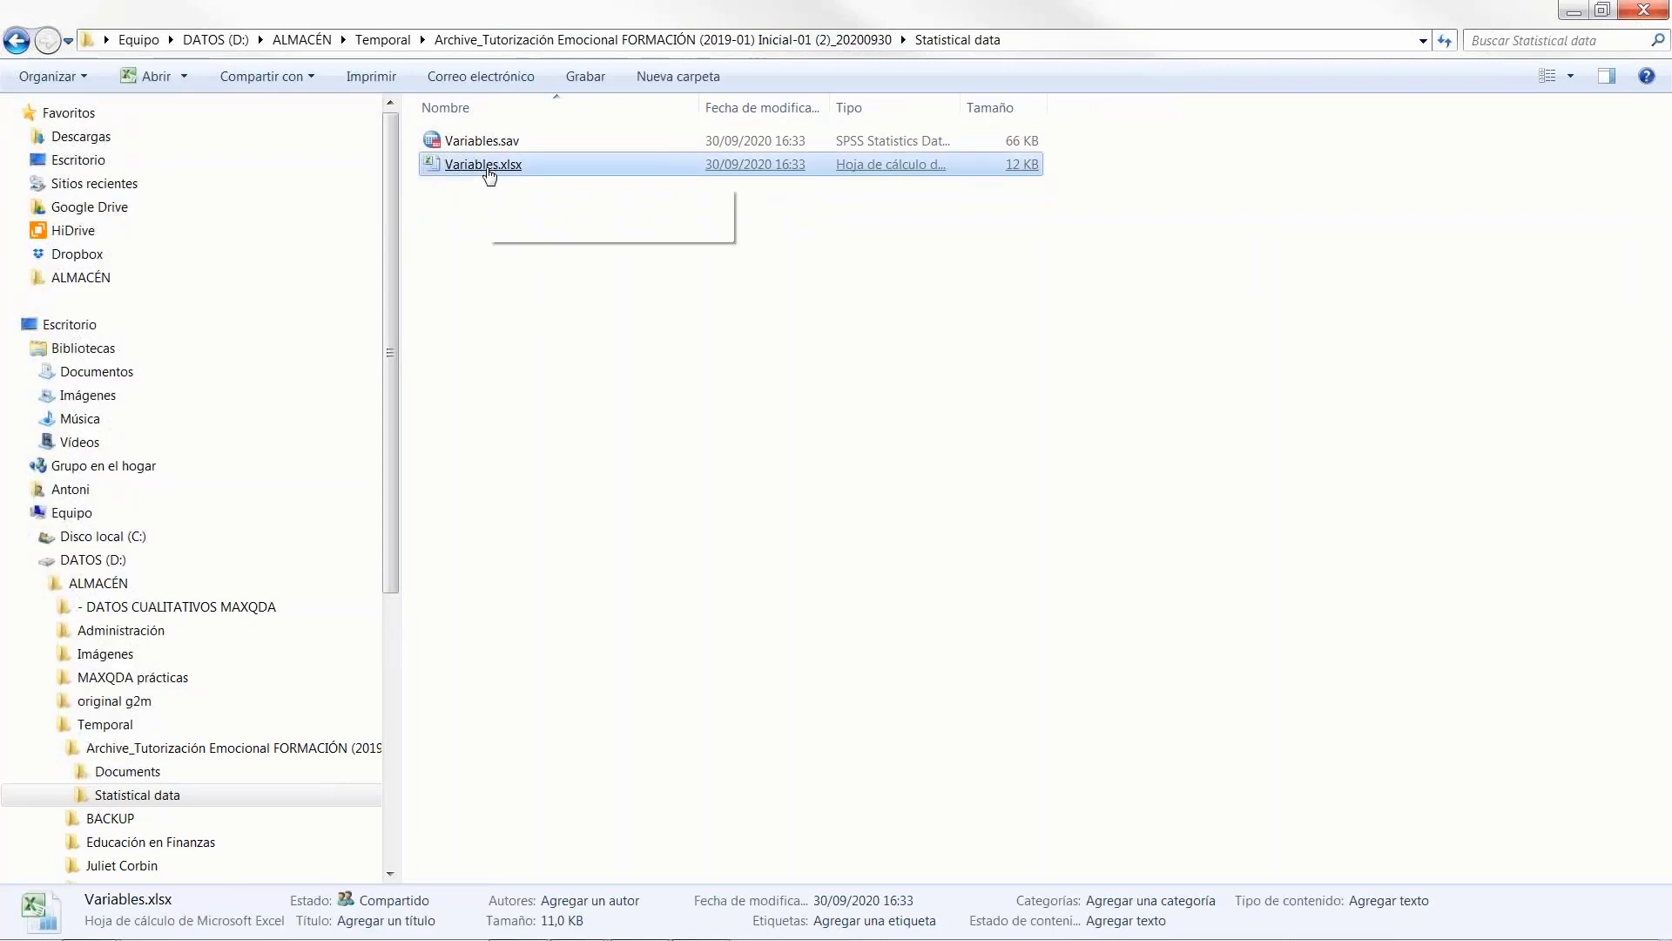
left_click(484, 142)
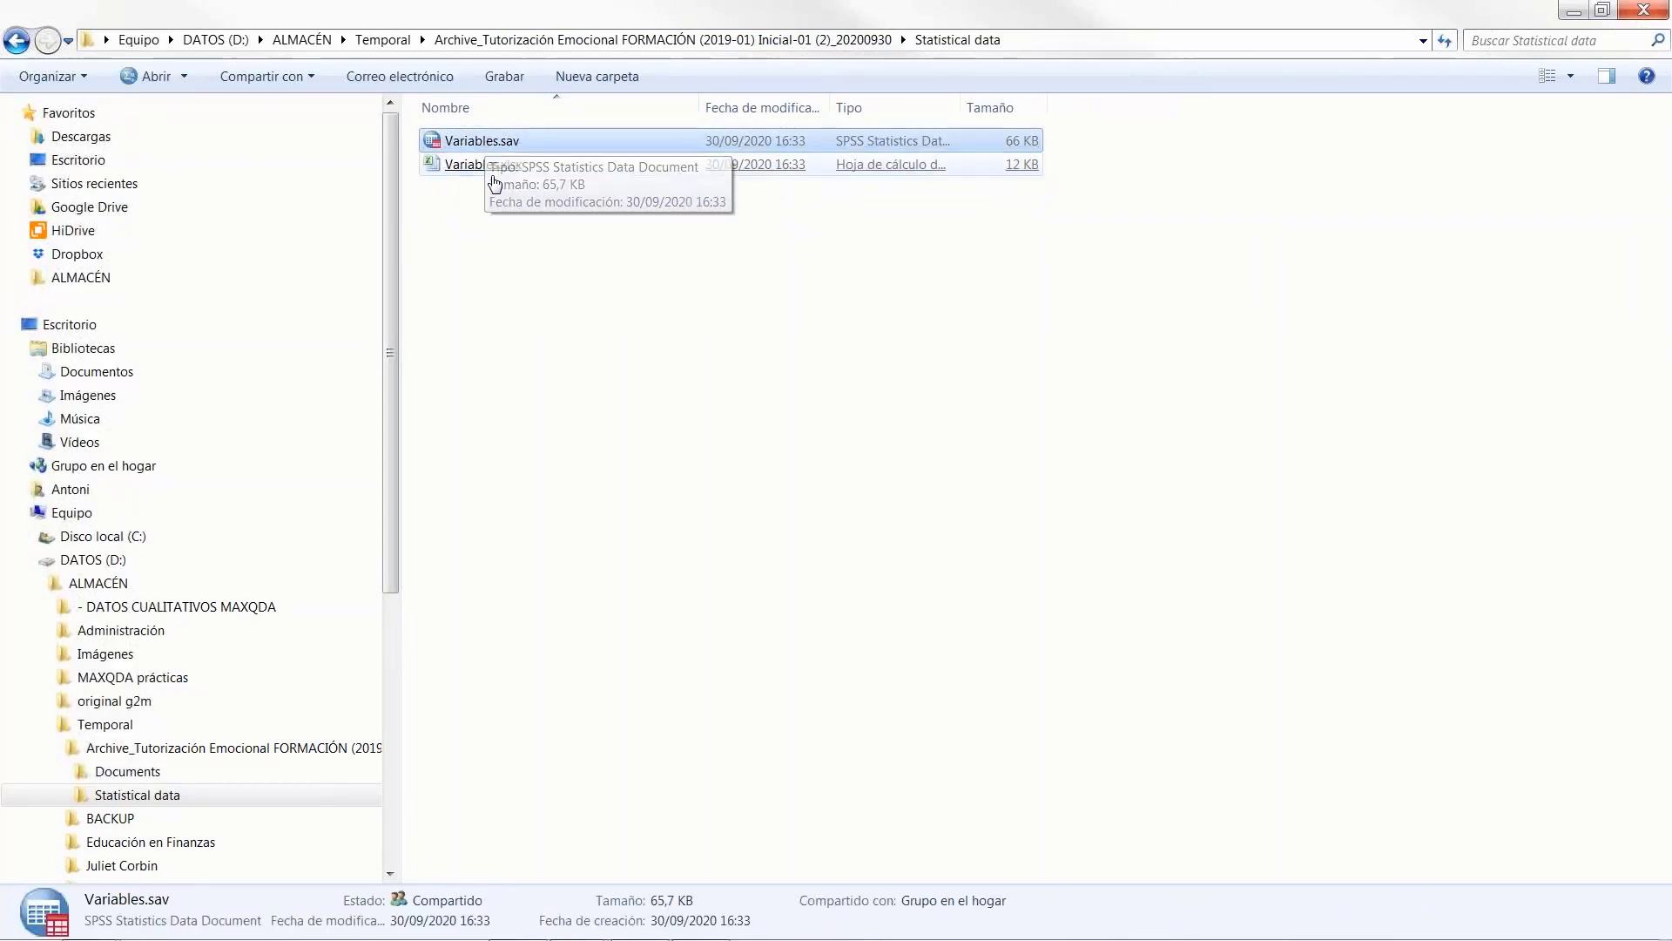
left_click(492, 174)
double_click(489, 167)
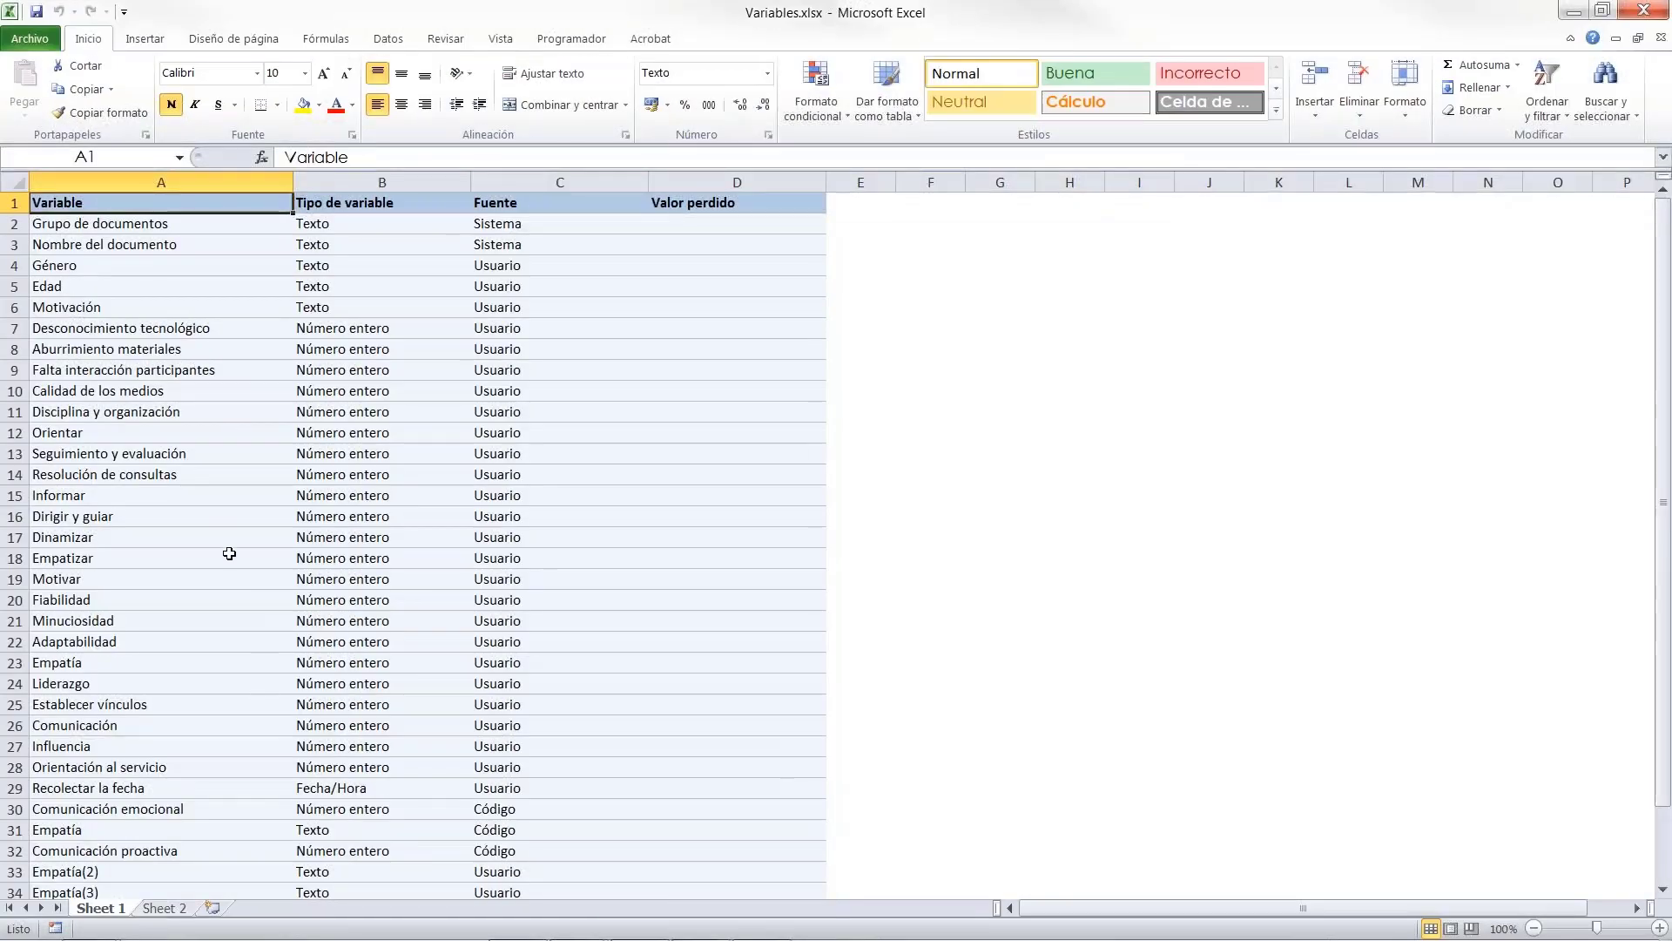
scroll(235, 558, "down", 6)
scroll(224, 549, "up", 6)
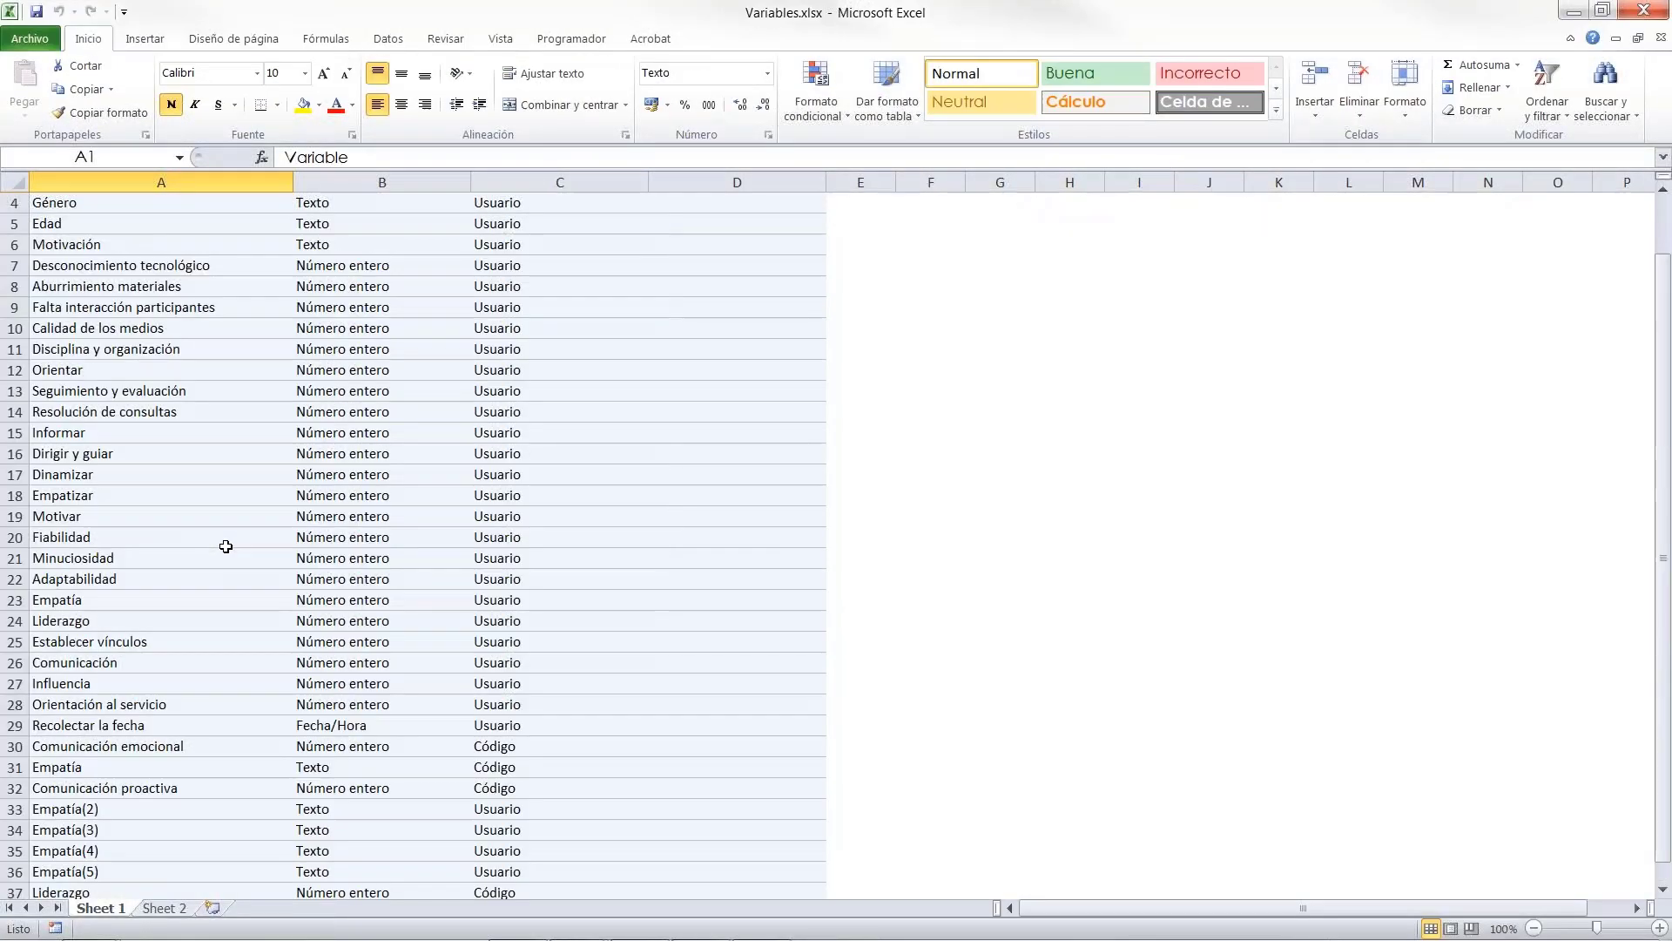
Step: Compare Sheet 1 with Sheet 2, examine the variable values of each document on Sheet 2 and close the workbook
left_click(172, 909)
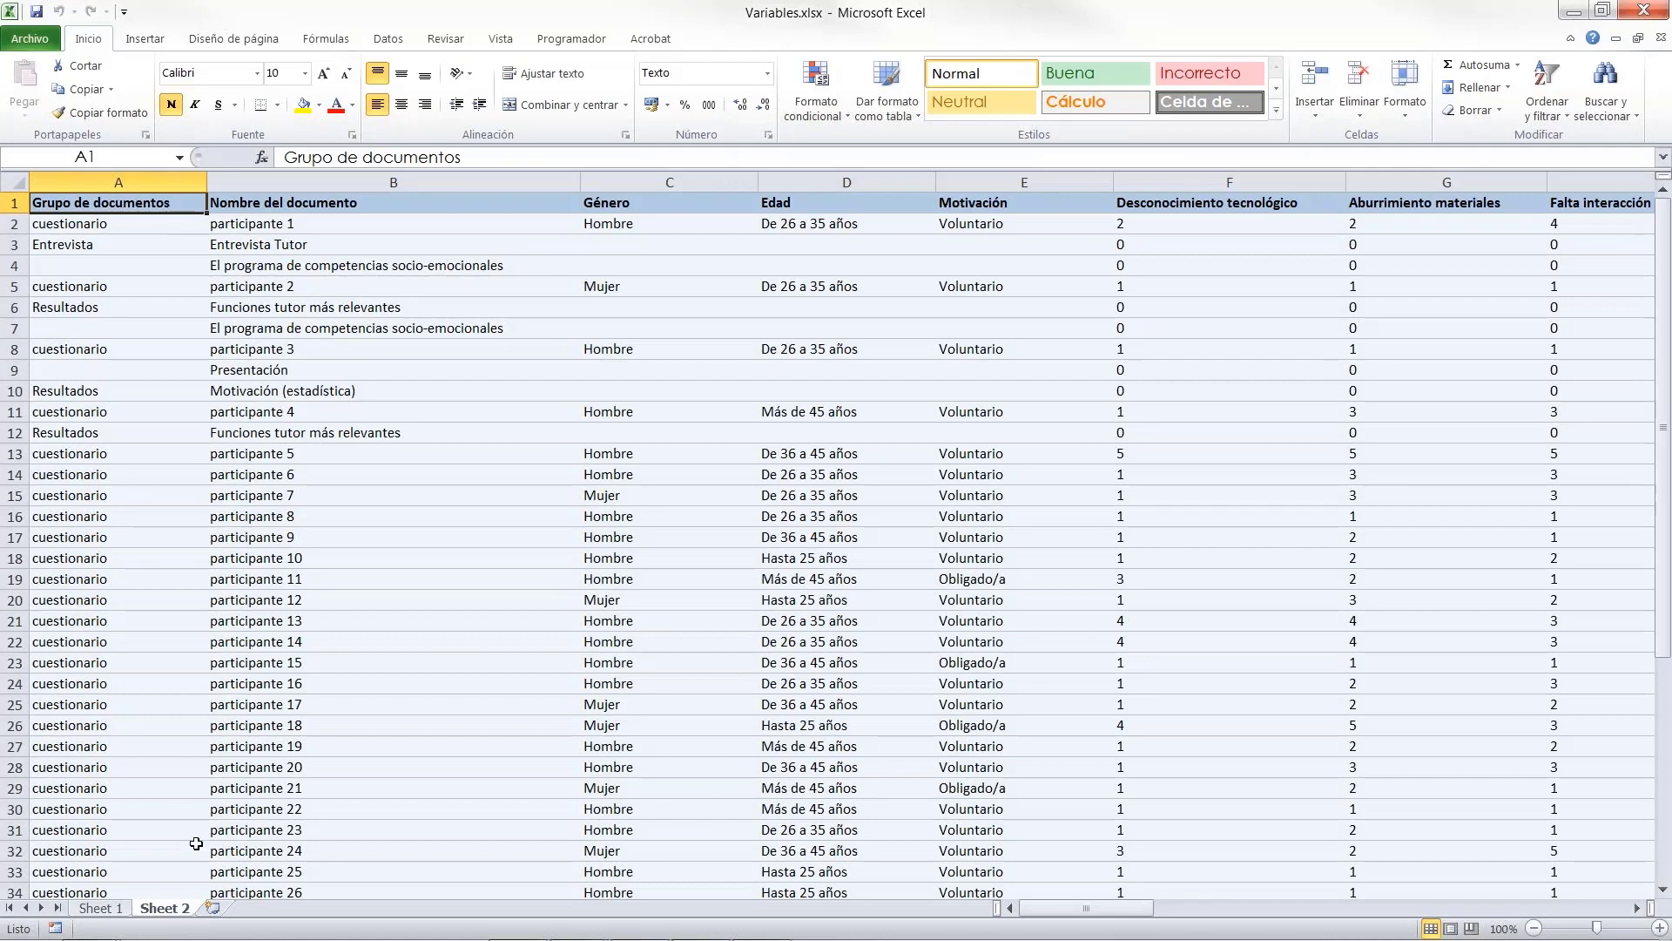
left_click(102, 910)
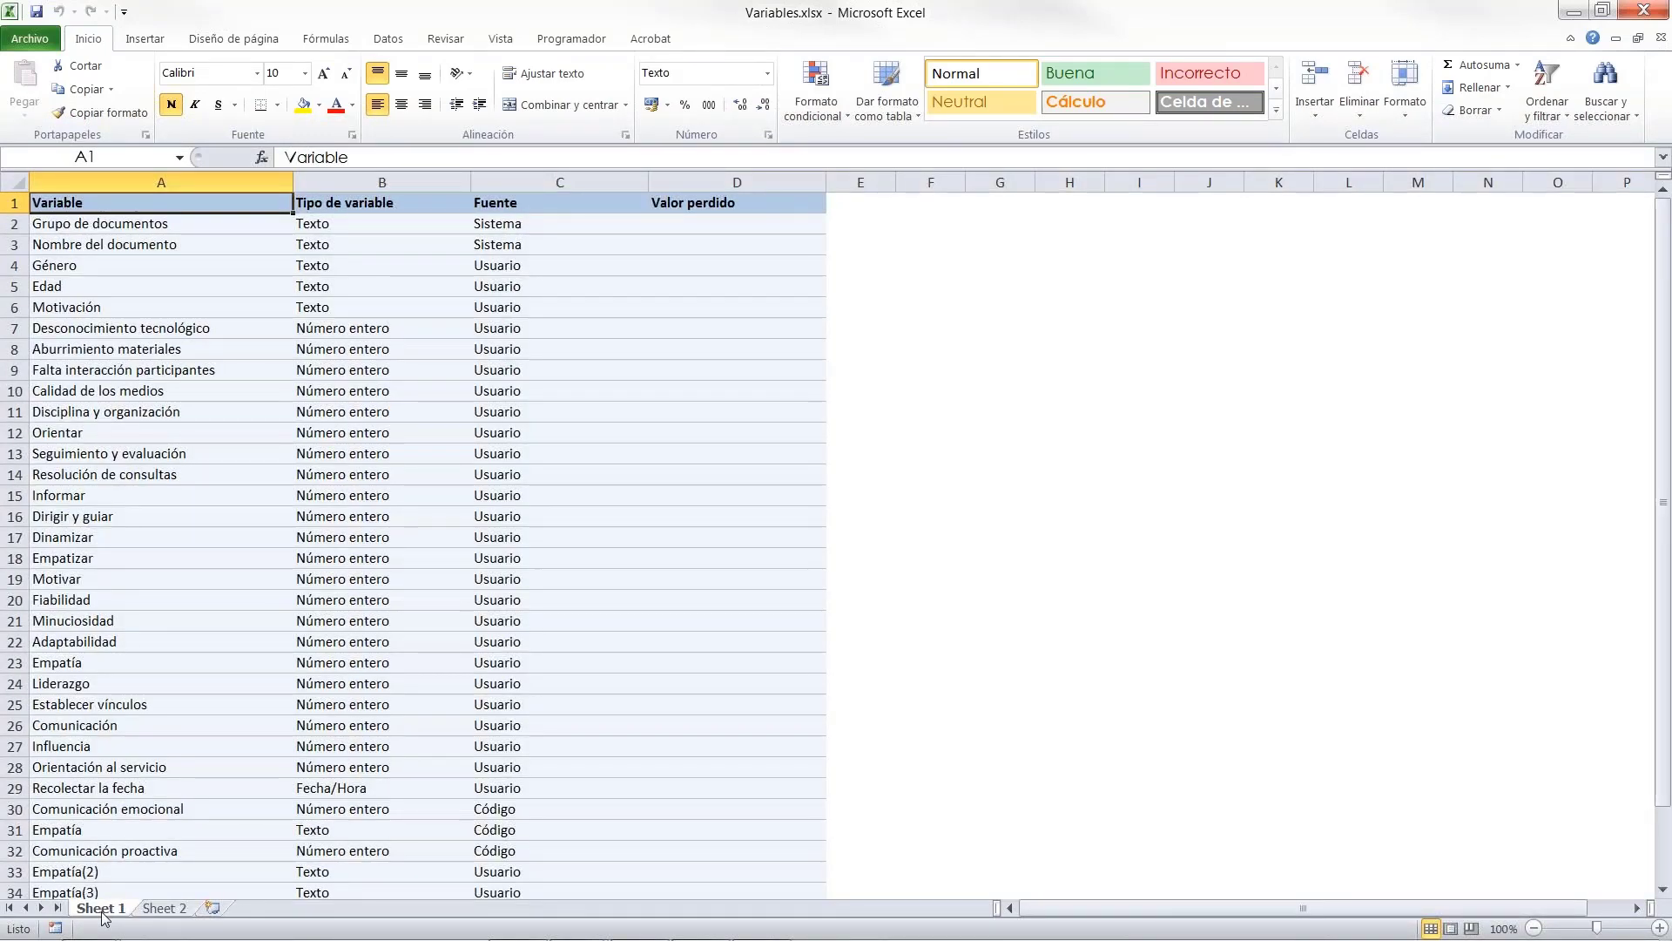
left_click(166, 910)
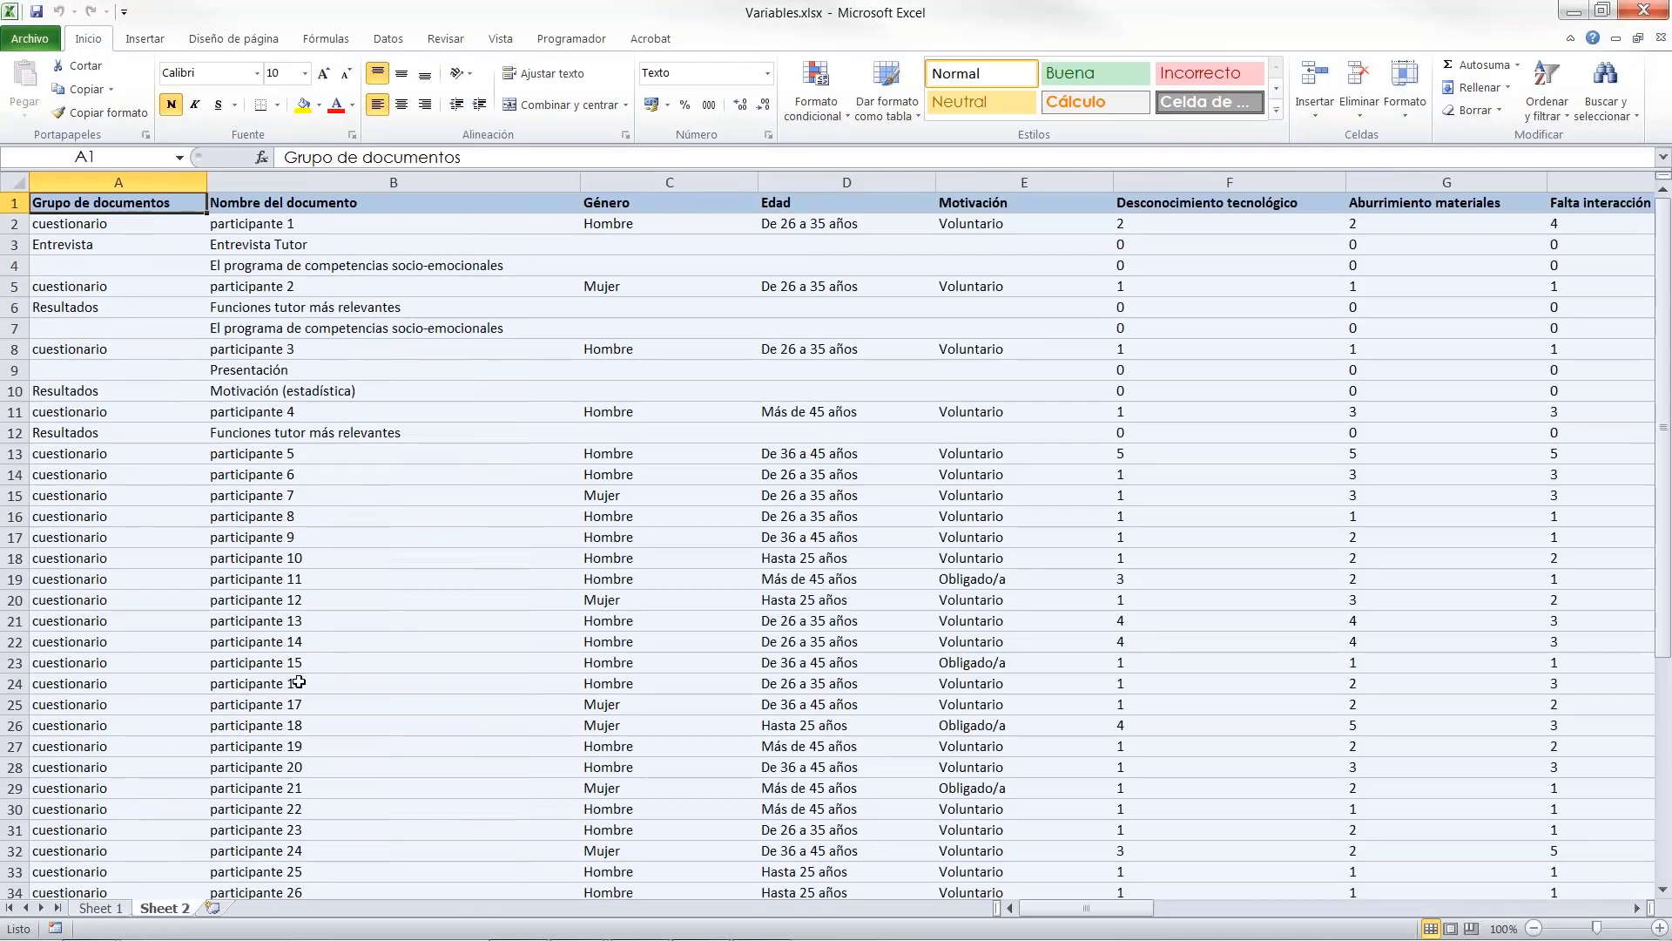
scroll(298, 682, "down", 9)
scroll(299, 682, "up", 9)
left_click_drag(1049, 911, 627, 818)
left_click(1644, 10)
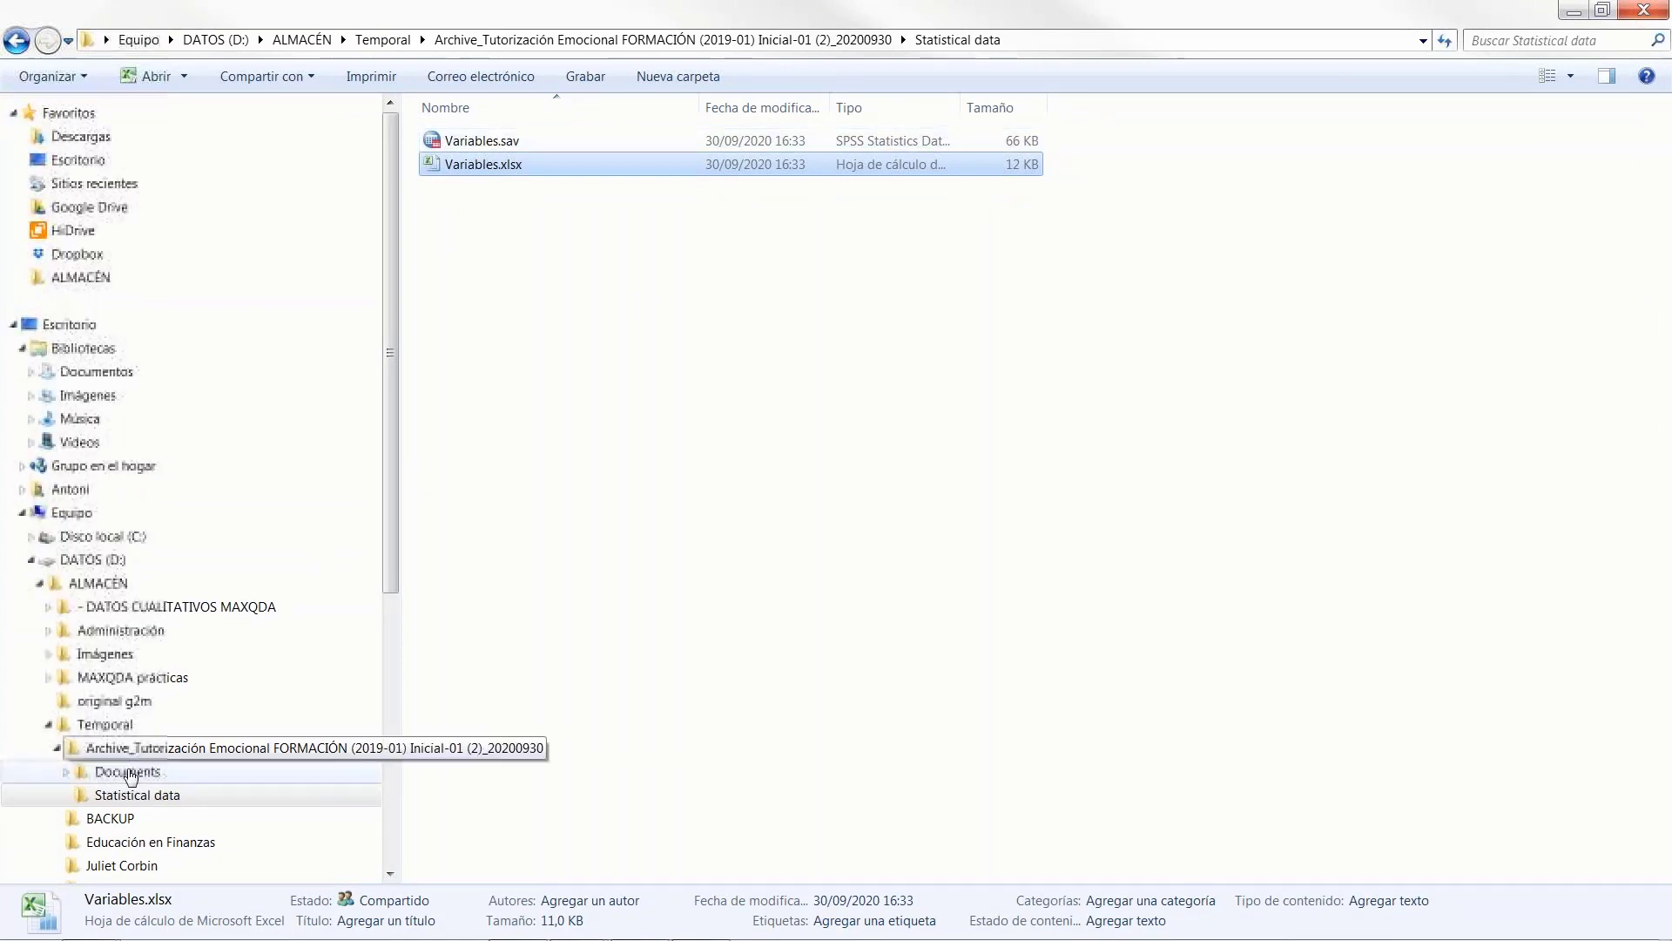
Step: Inspect the contents of the archive's Documents folder and switch back to the anonymized project in MAXQDA
left_click(128, 771)
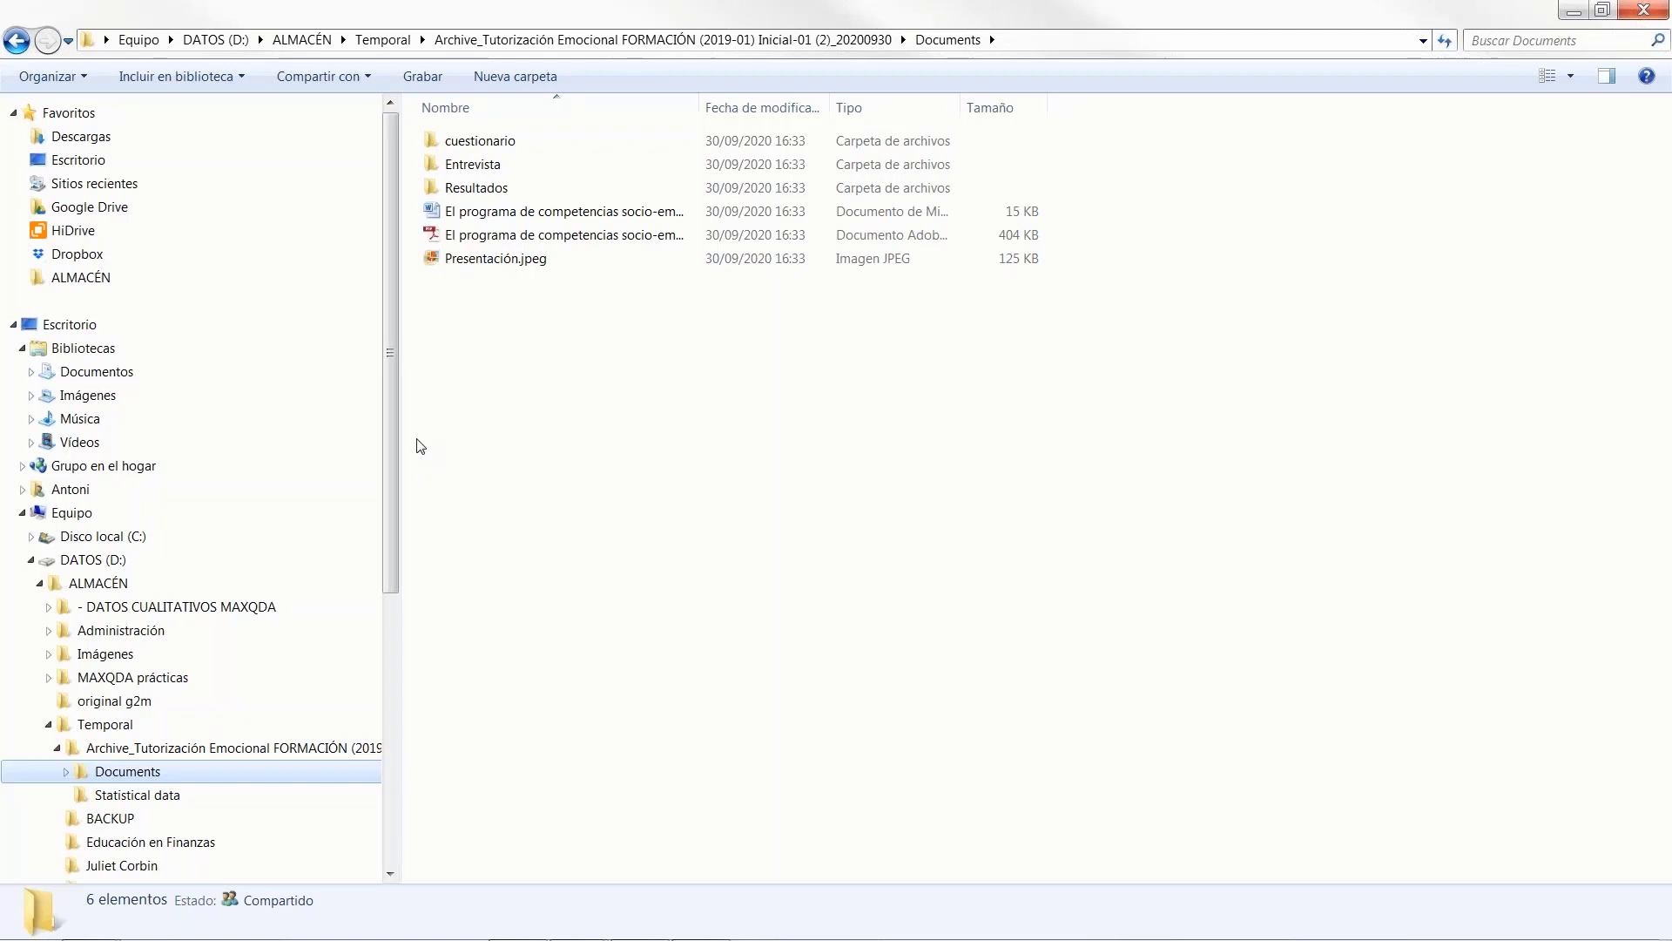
left_click(202, 749)
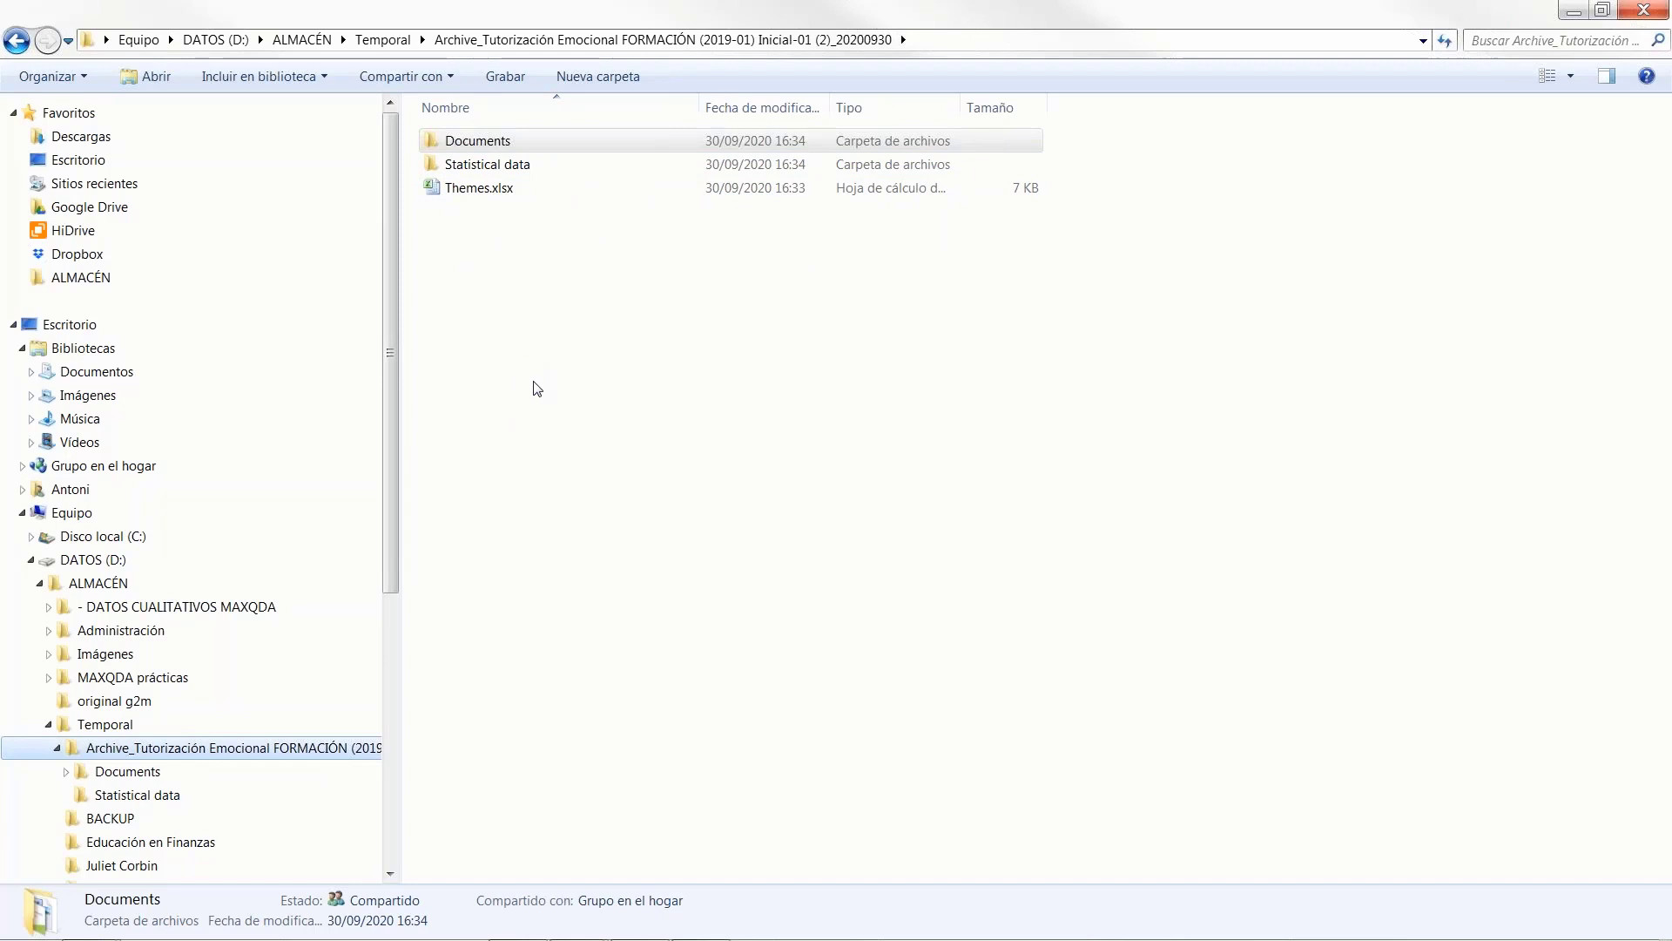
mouse_move(313, 932)
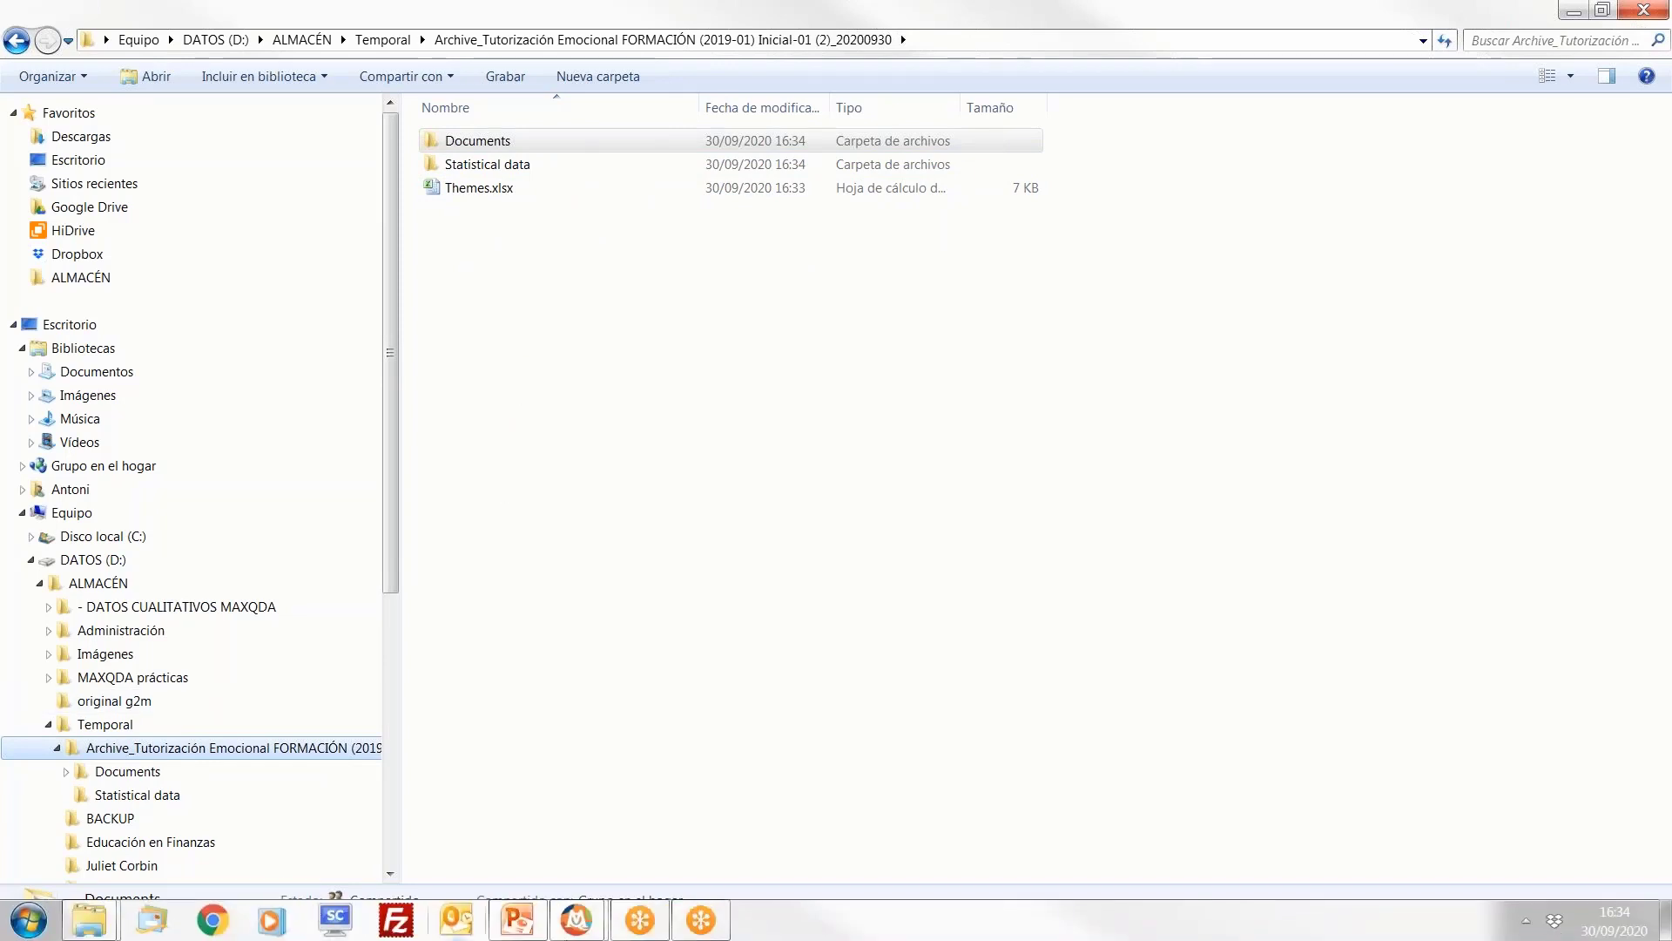
mouse_move(576, 919)
left_click(644, 796)
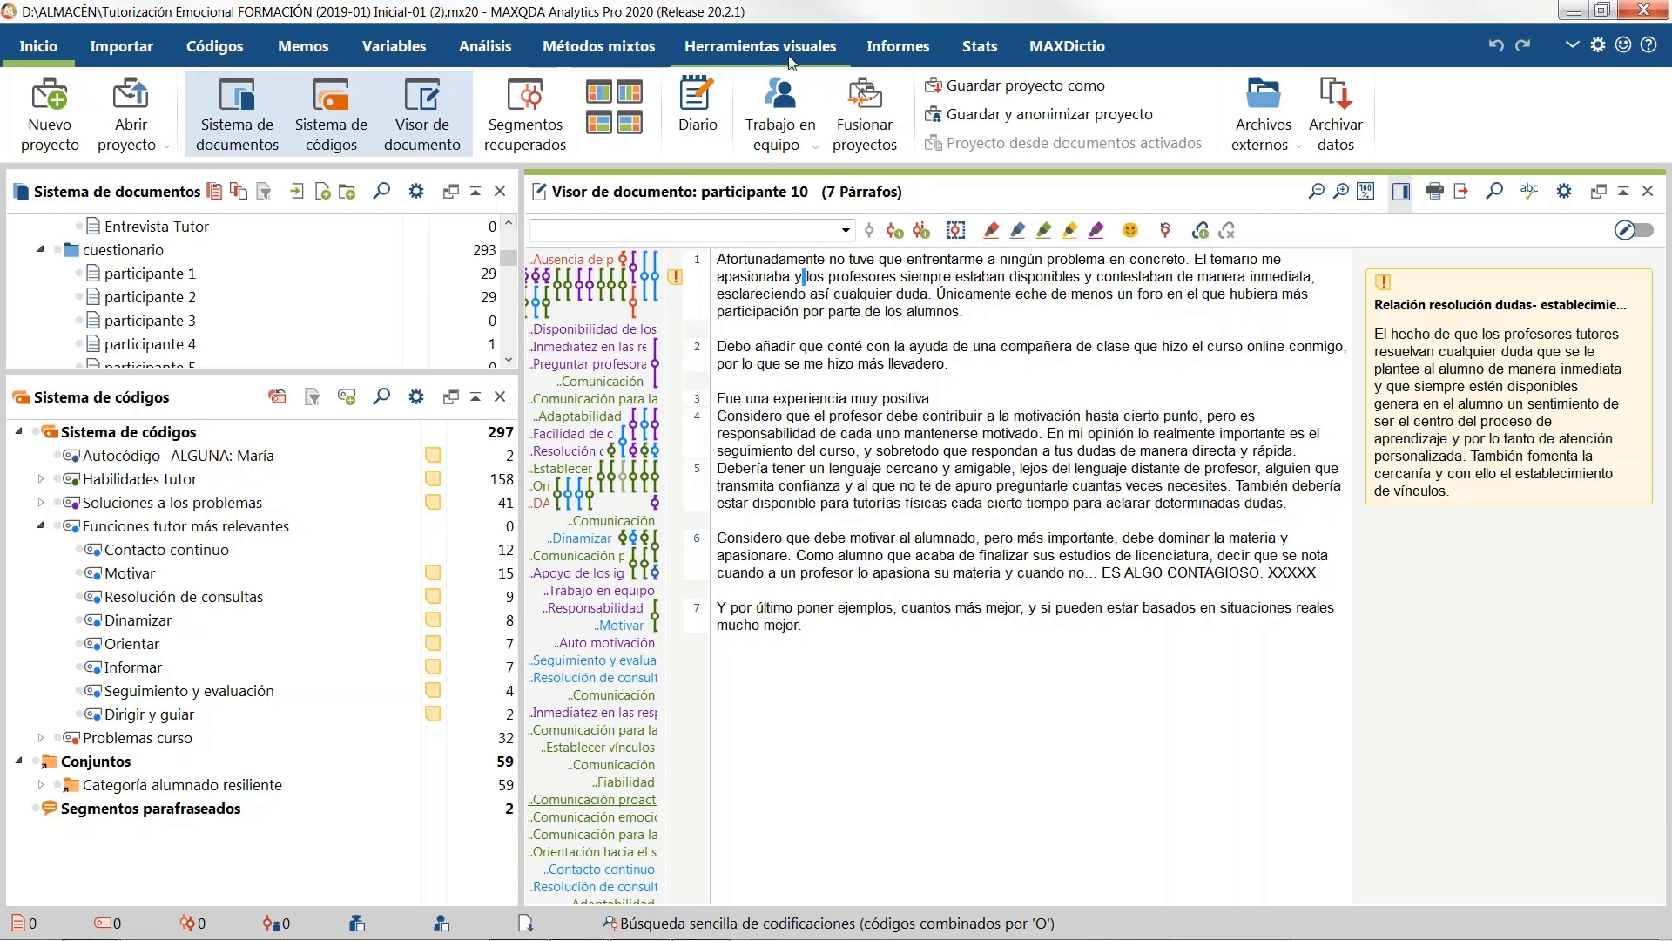
Step: Activate all documents of the cuestionario group and enlarge the document system area
left_click(885, 50)
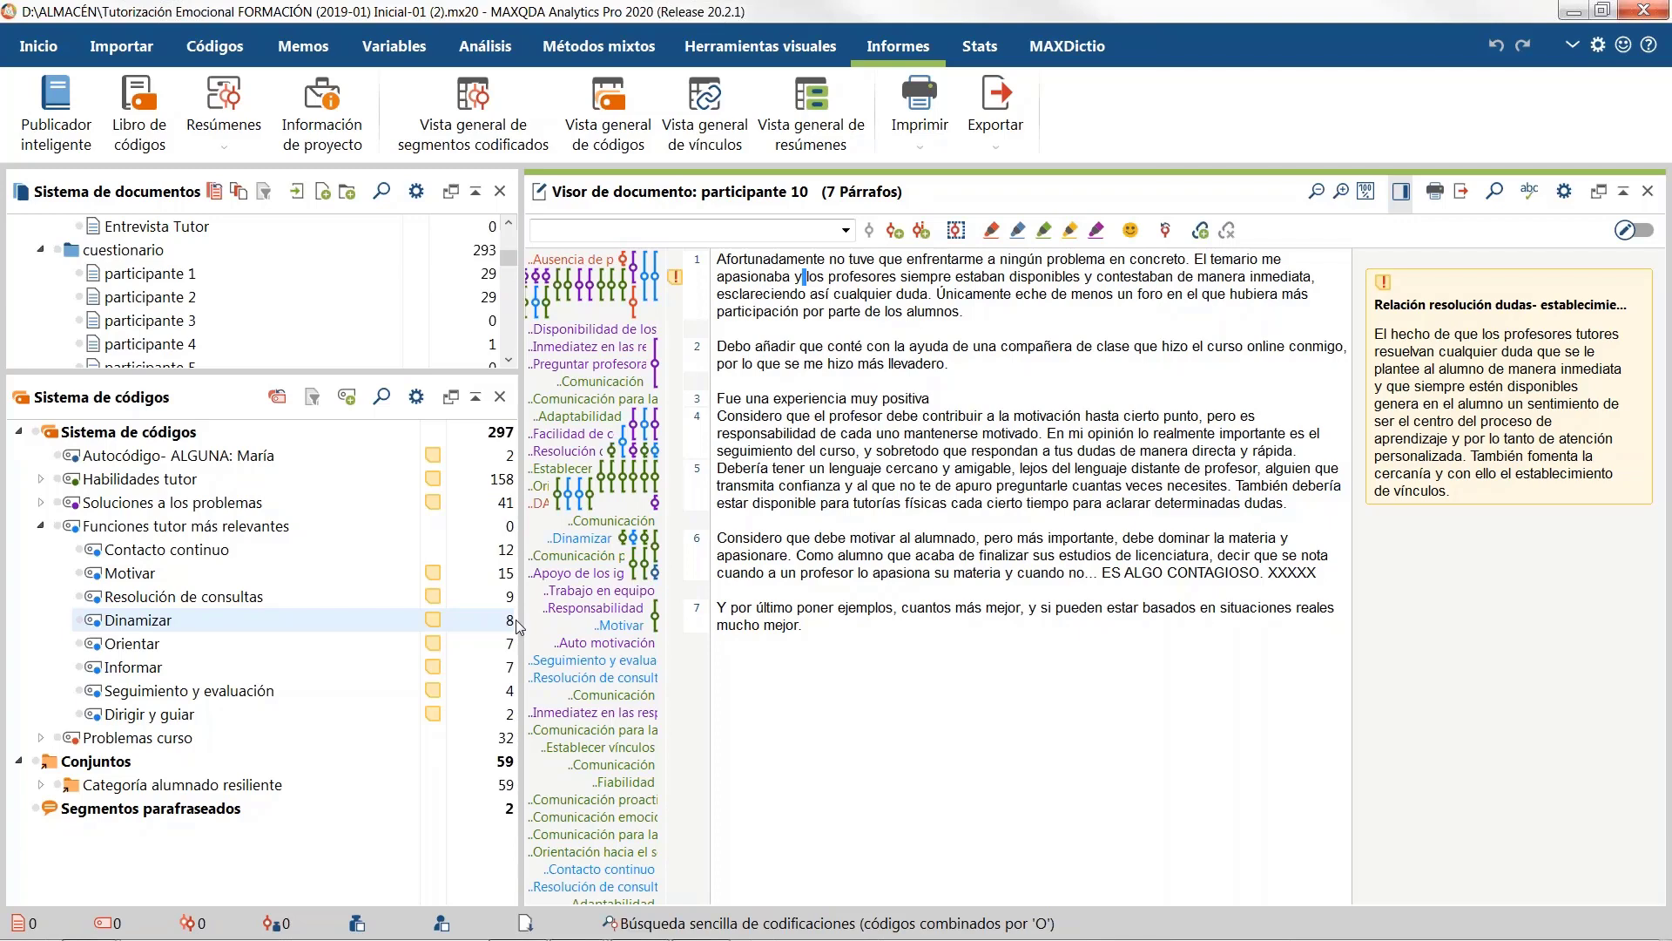
left_click(59, 252)
left_click_drag(198, 398, 168, 668)
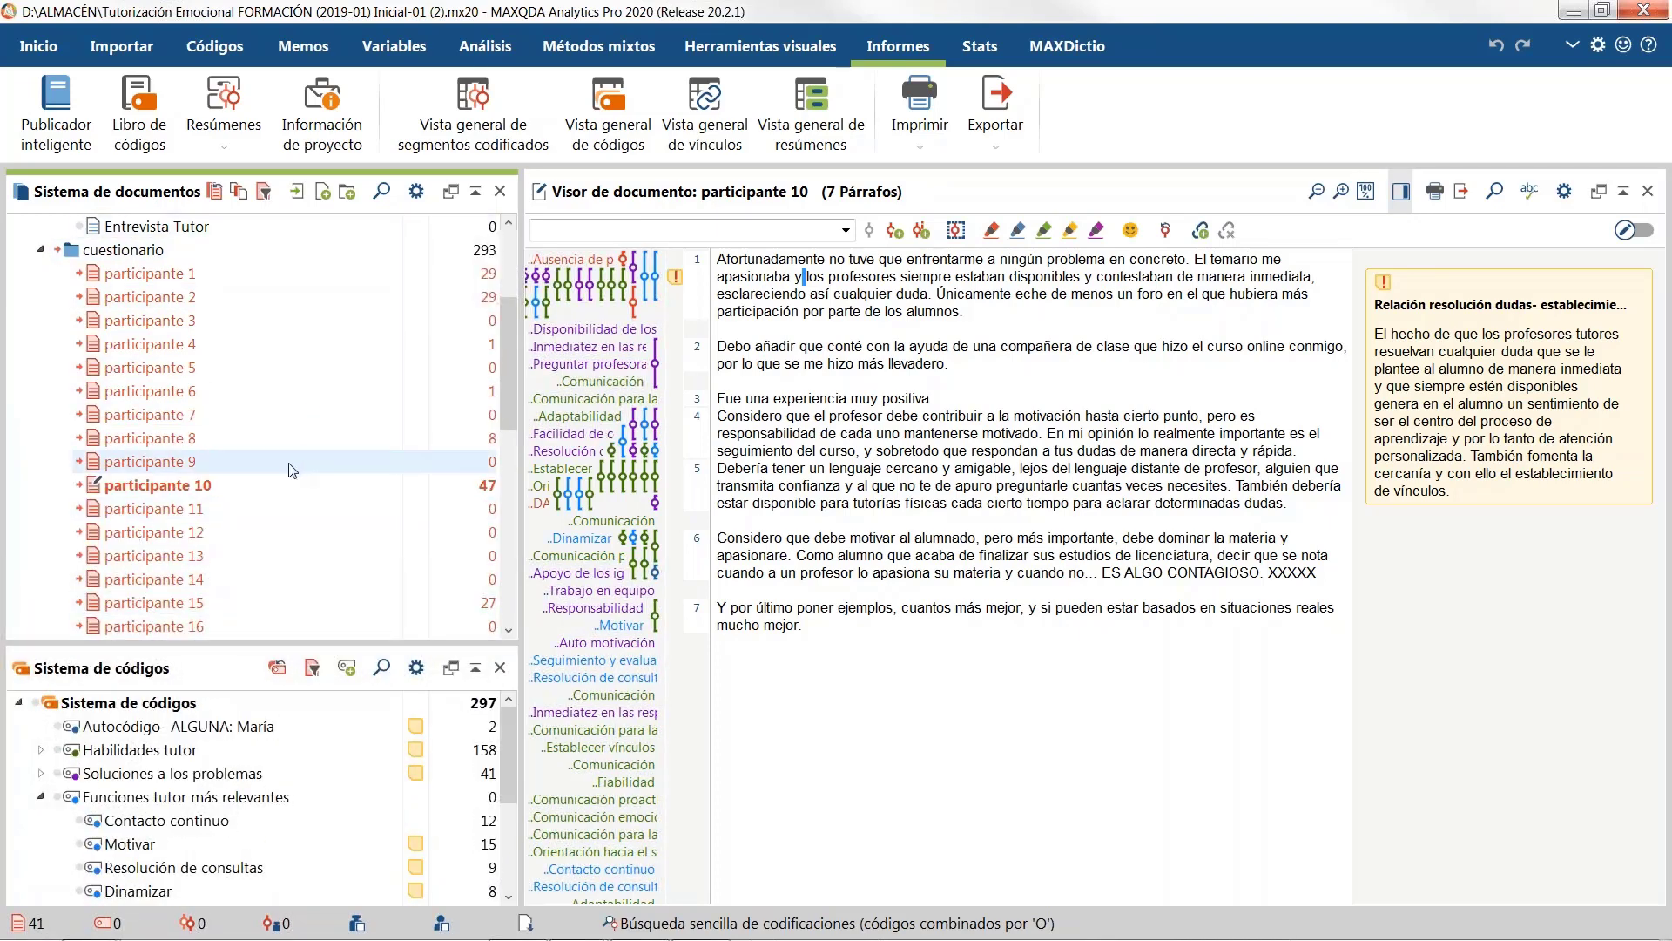
Step: Create a cross table of Género Hombre and Mujer, limited to activated documents and the activated Funciones tutor más relevantes codes
left_click(613, 49)
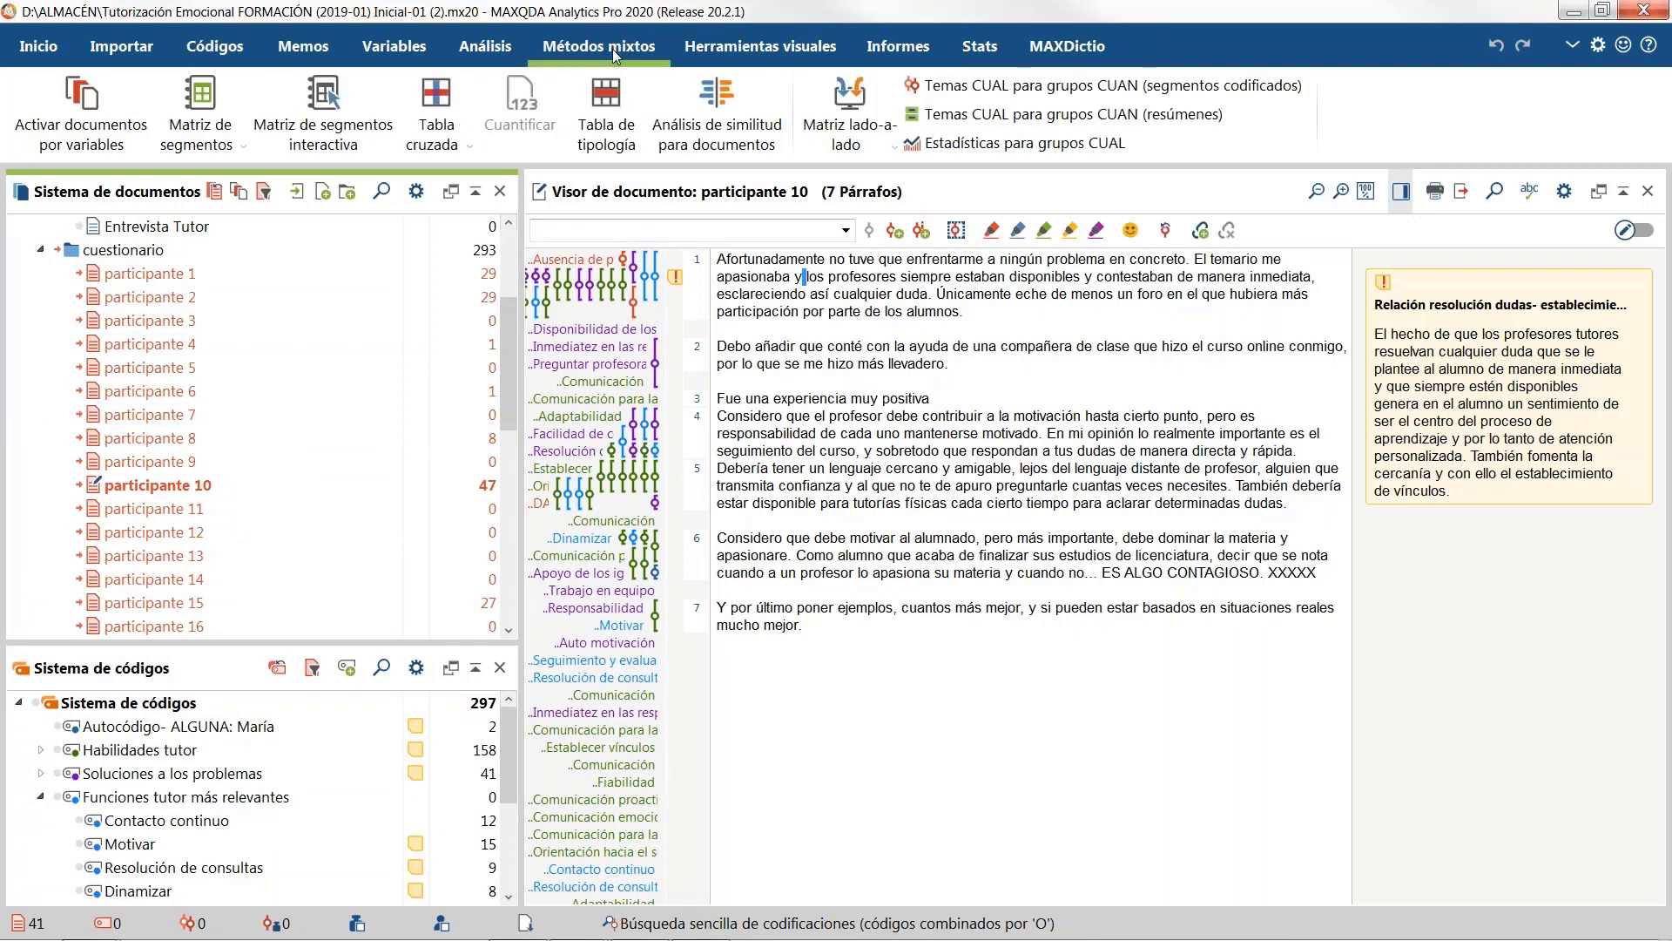
left_click(461, 150)
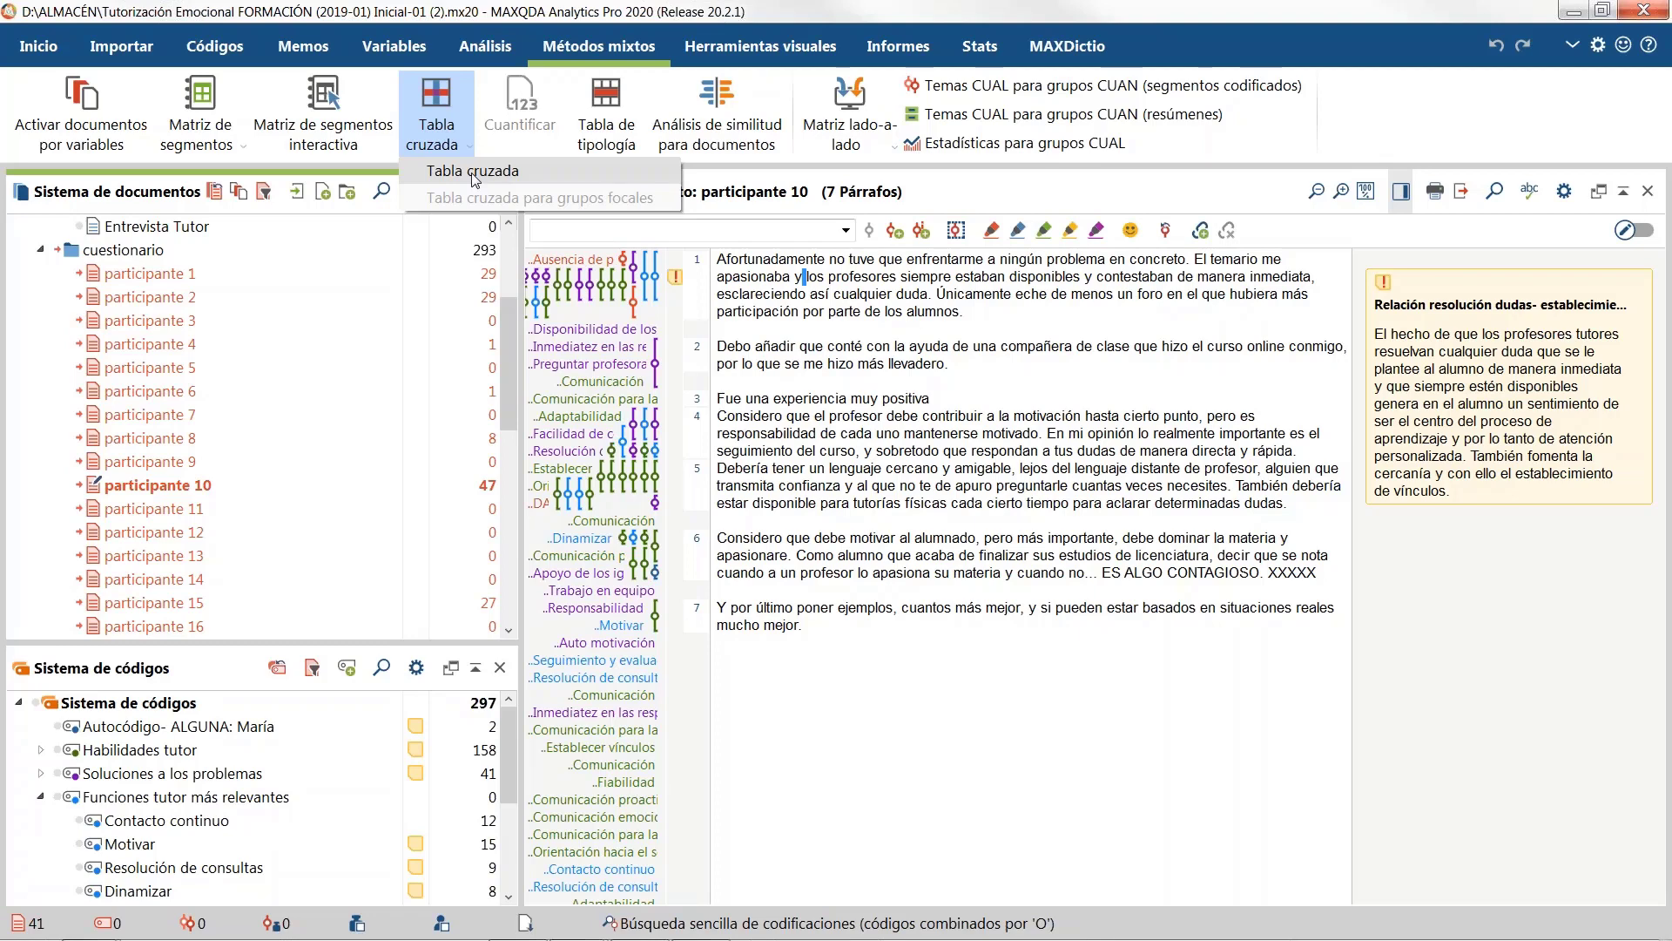
left_click(474, 179)
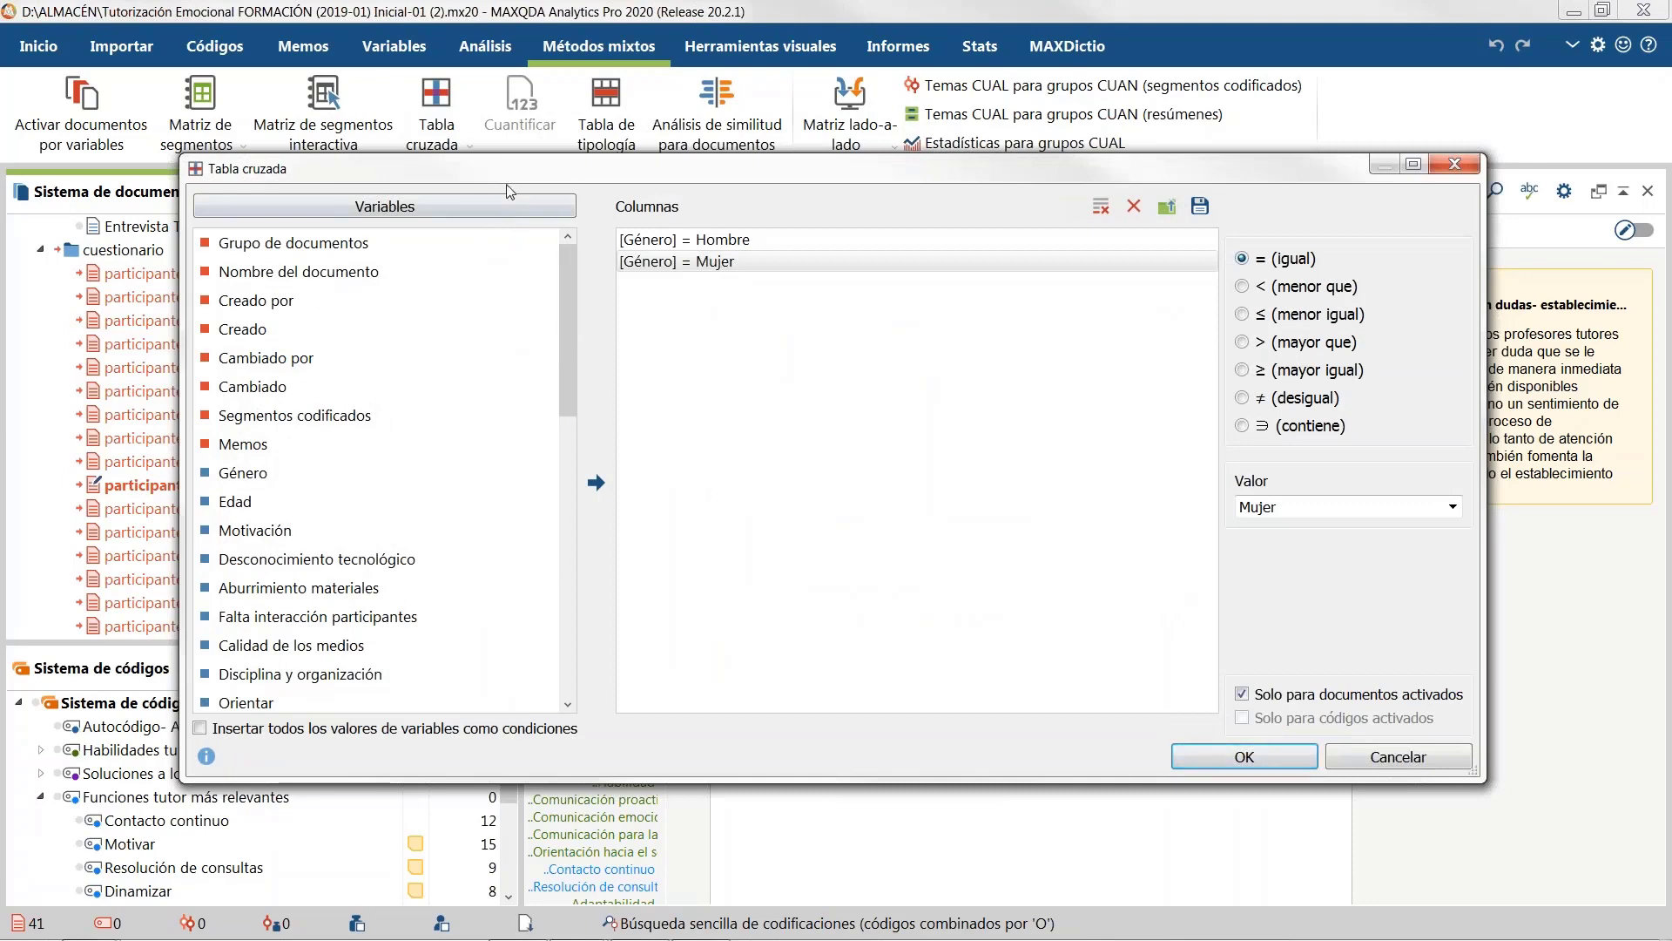
left_click_drag(533, 162, 644, 16)
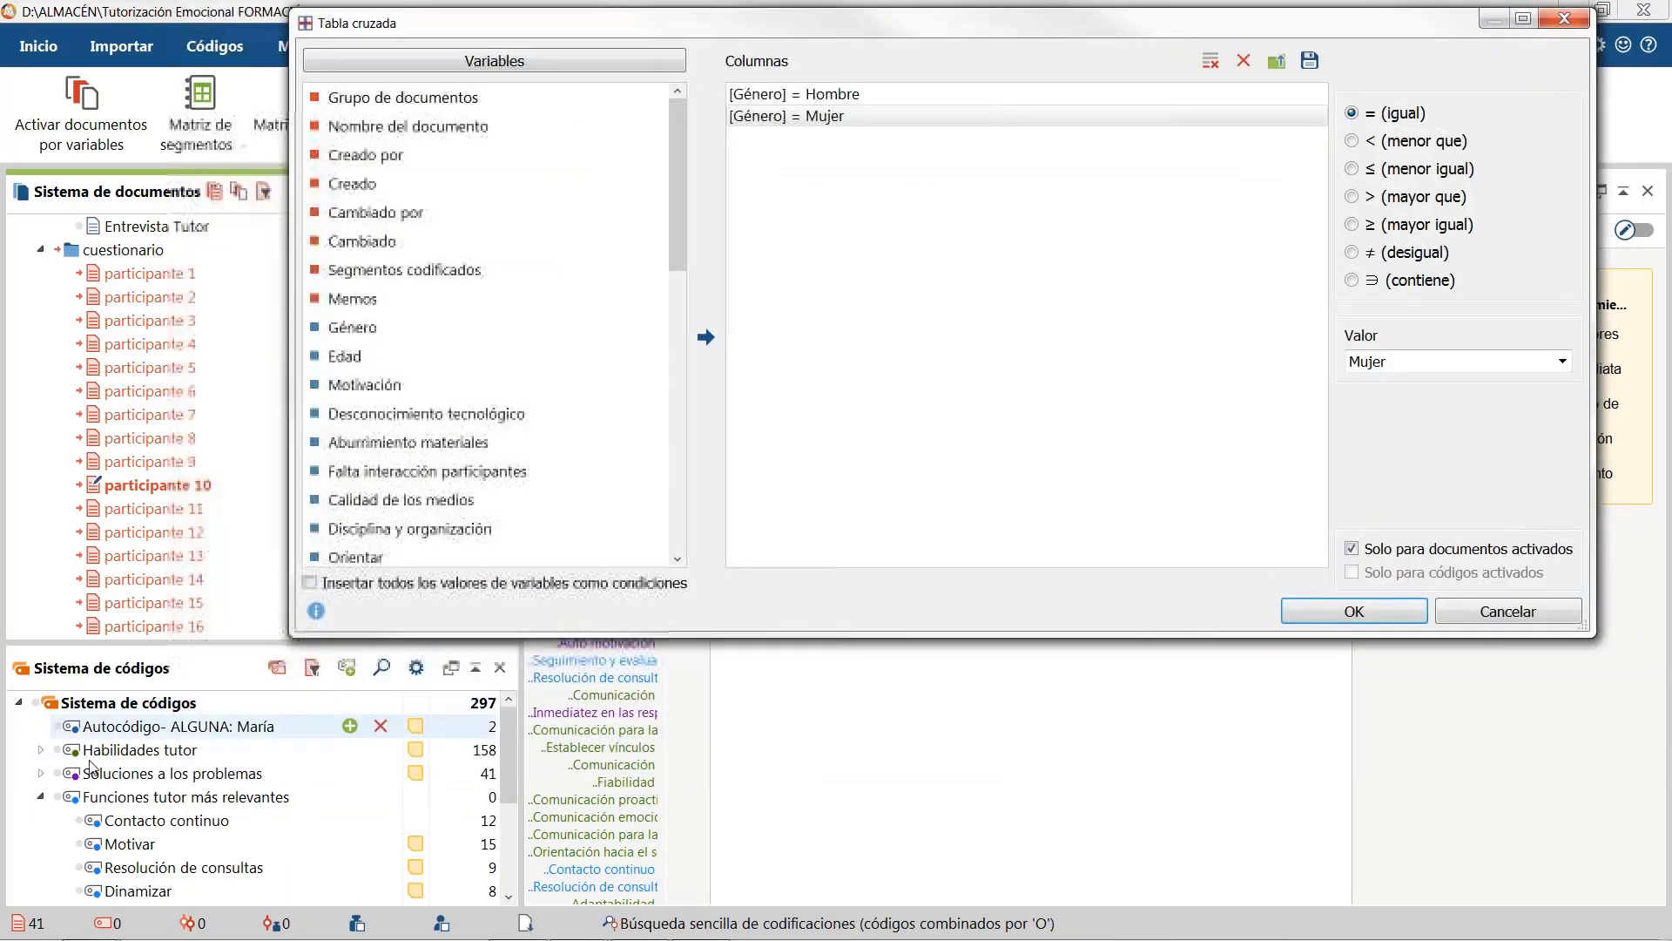
left_click(61, 799)
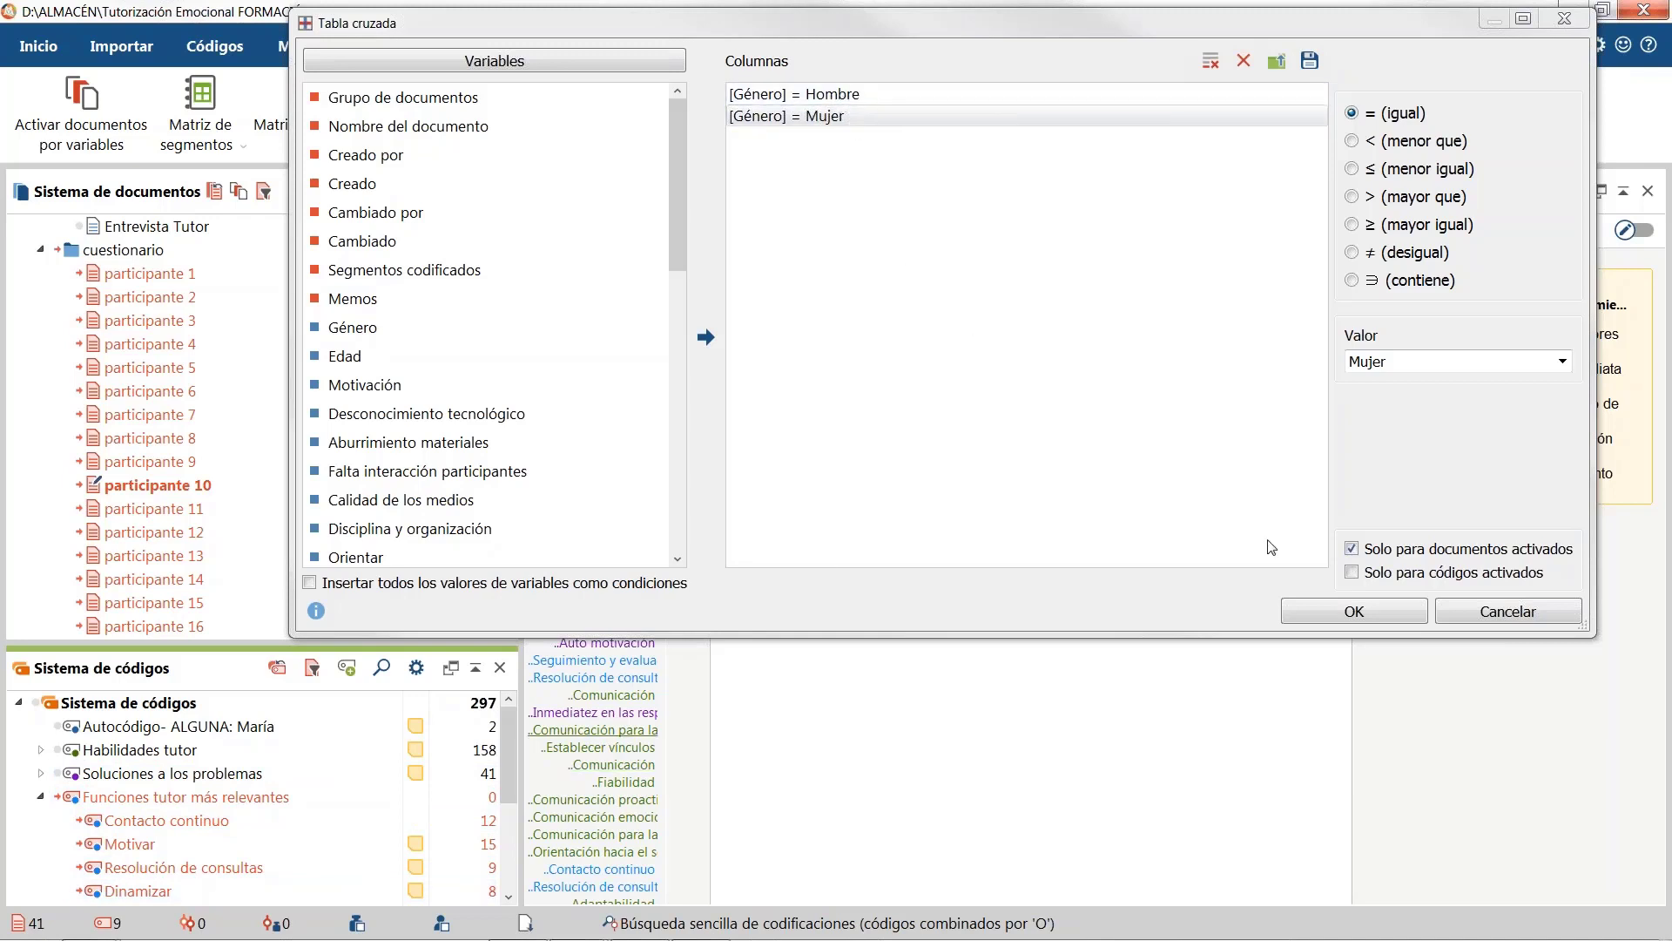
left_click(1375, 577)
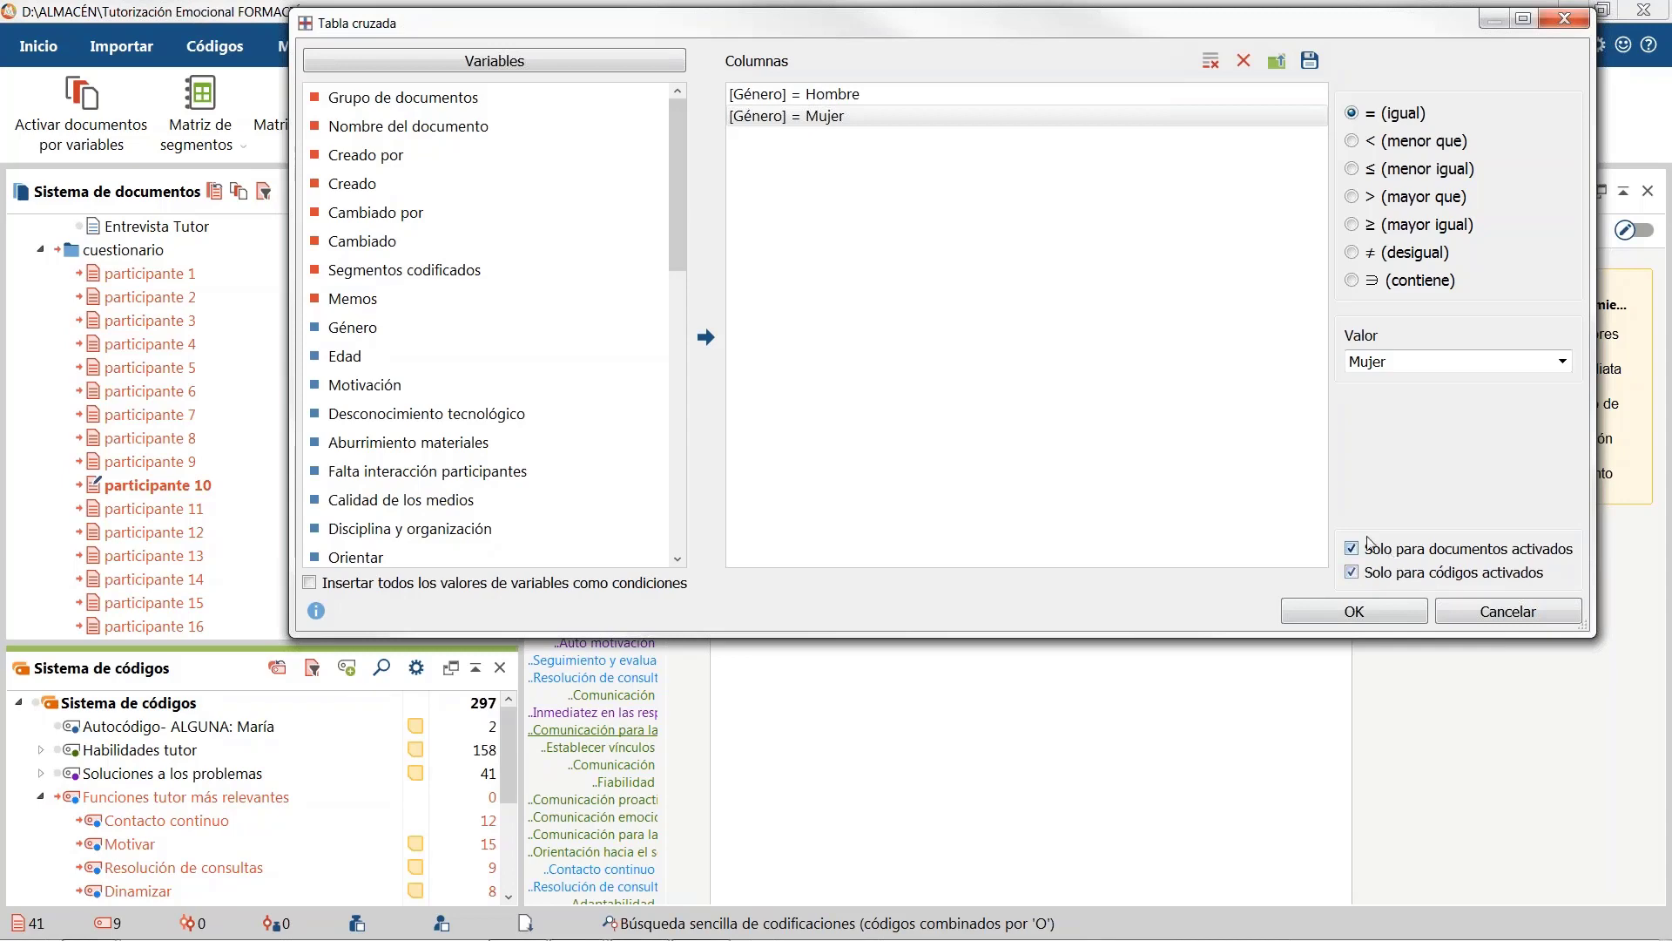
left_click(1365, 610)
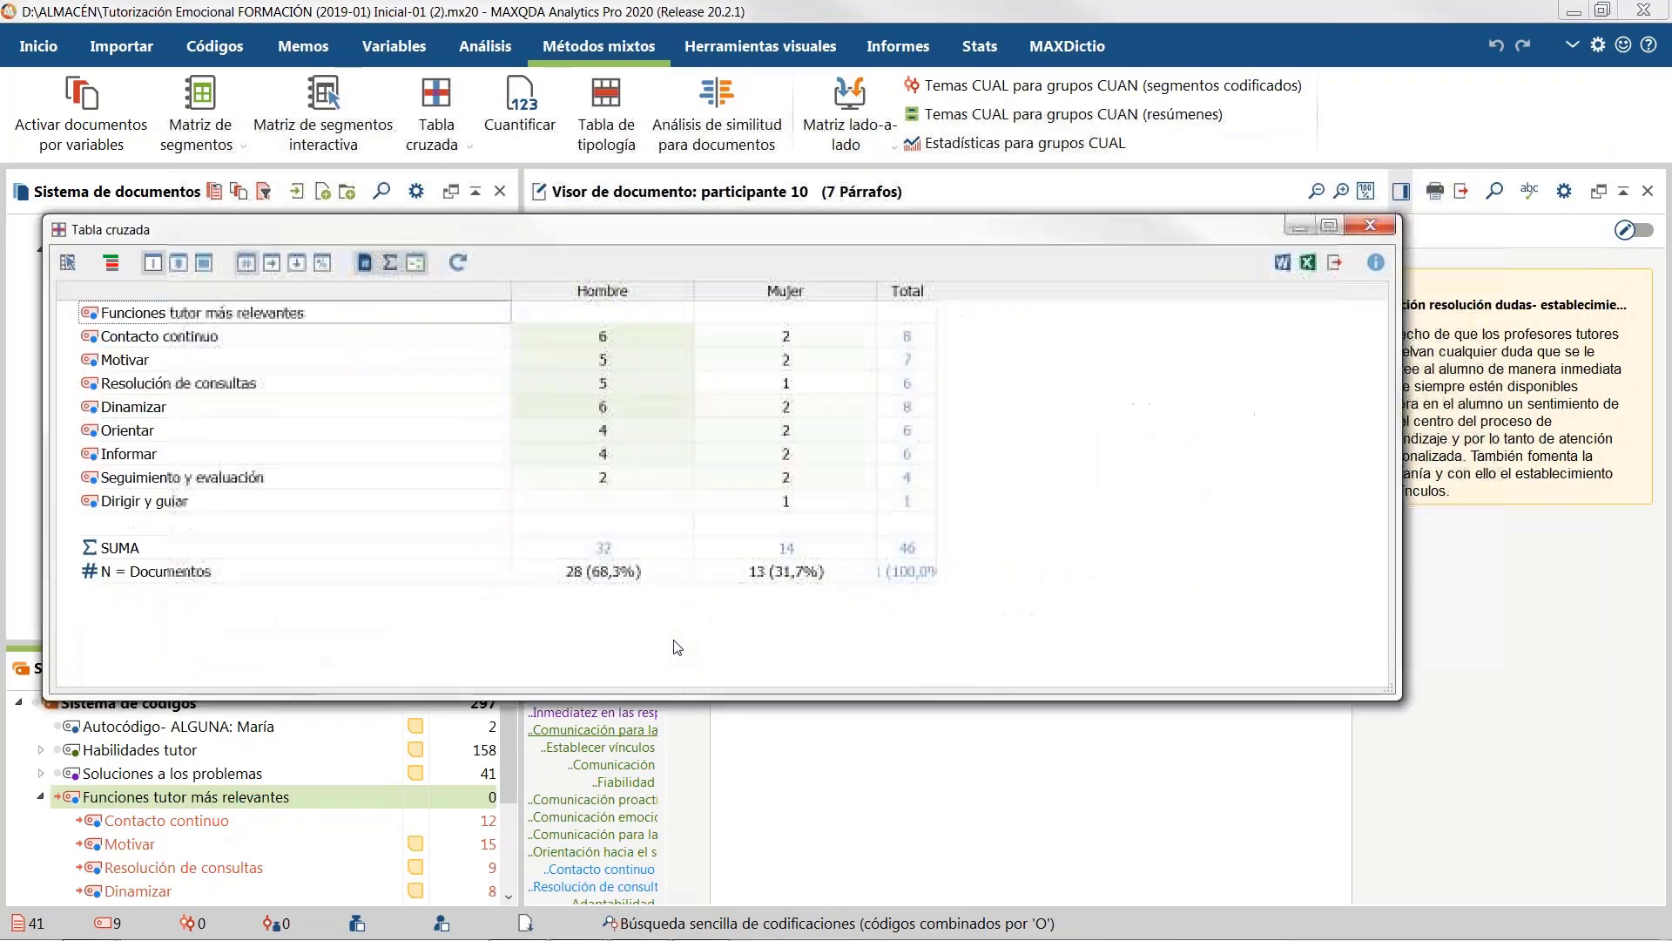
Step: Resize and reposition the cross table window to examine the tutor function frequencies by gender beside the code system
left_click_drag(730, 243, 833, 218)
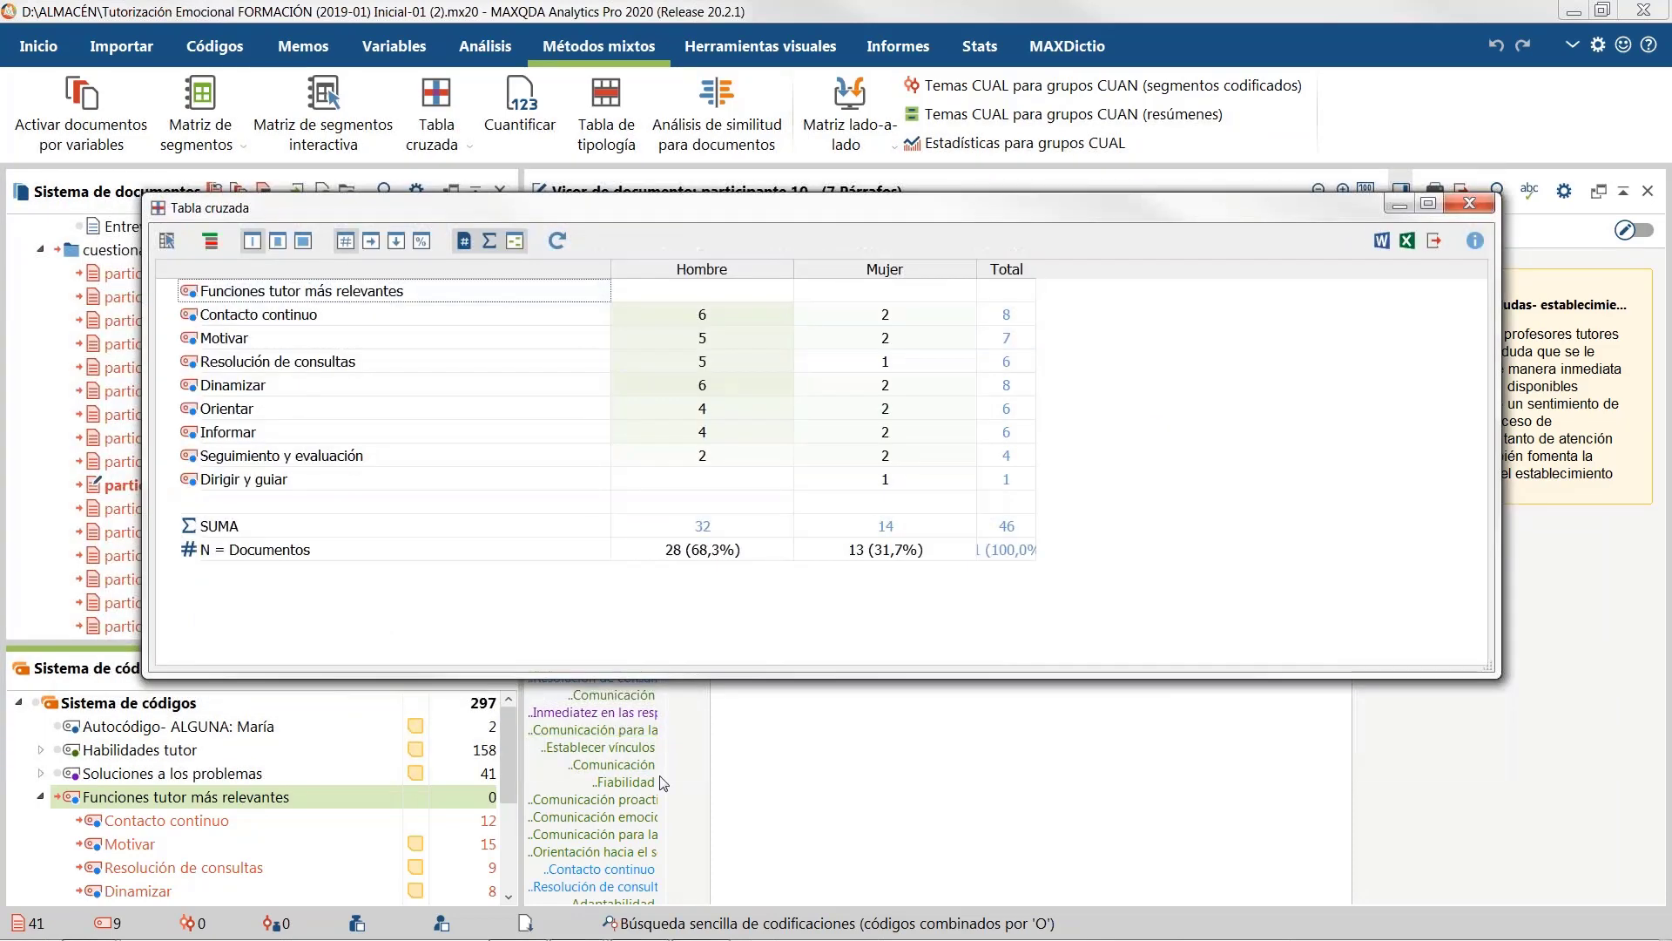
left_click_drag(681, 678, 681, 639)
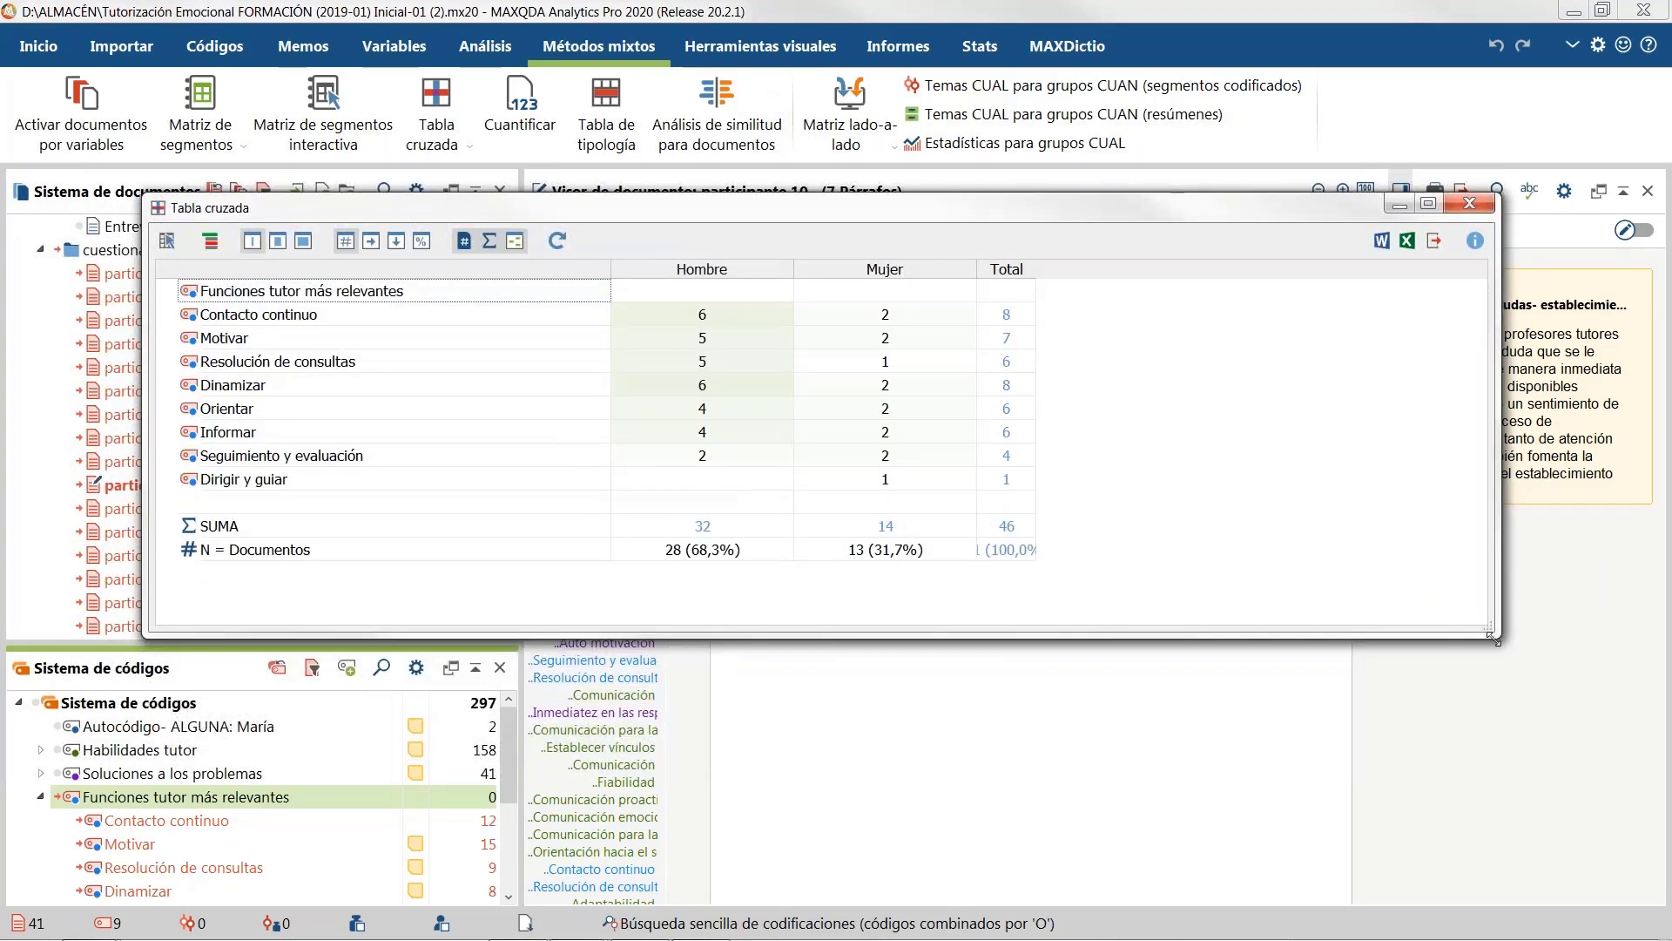
left_click_drag(1494, 640, 1045, 621)
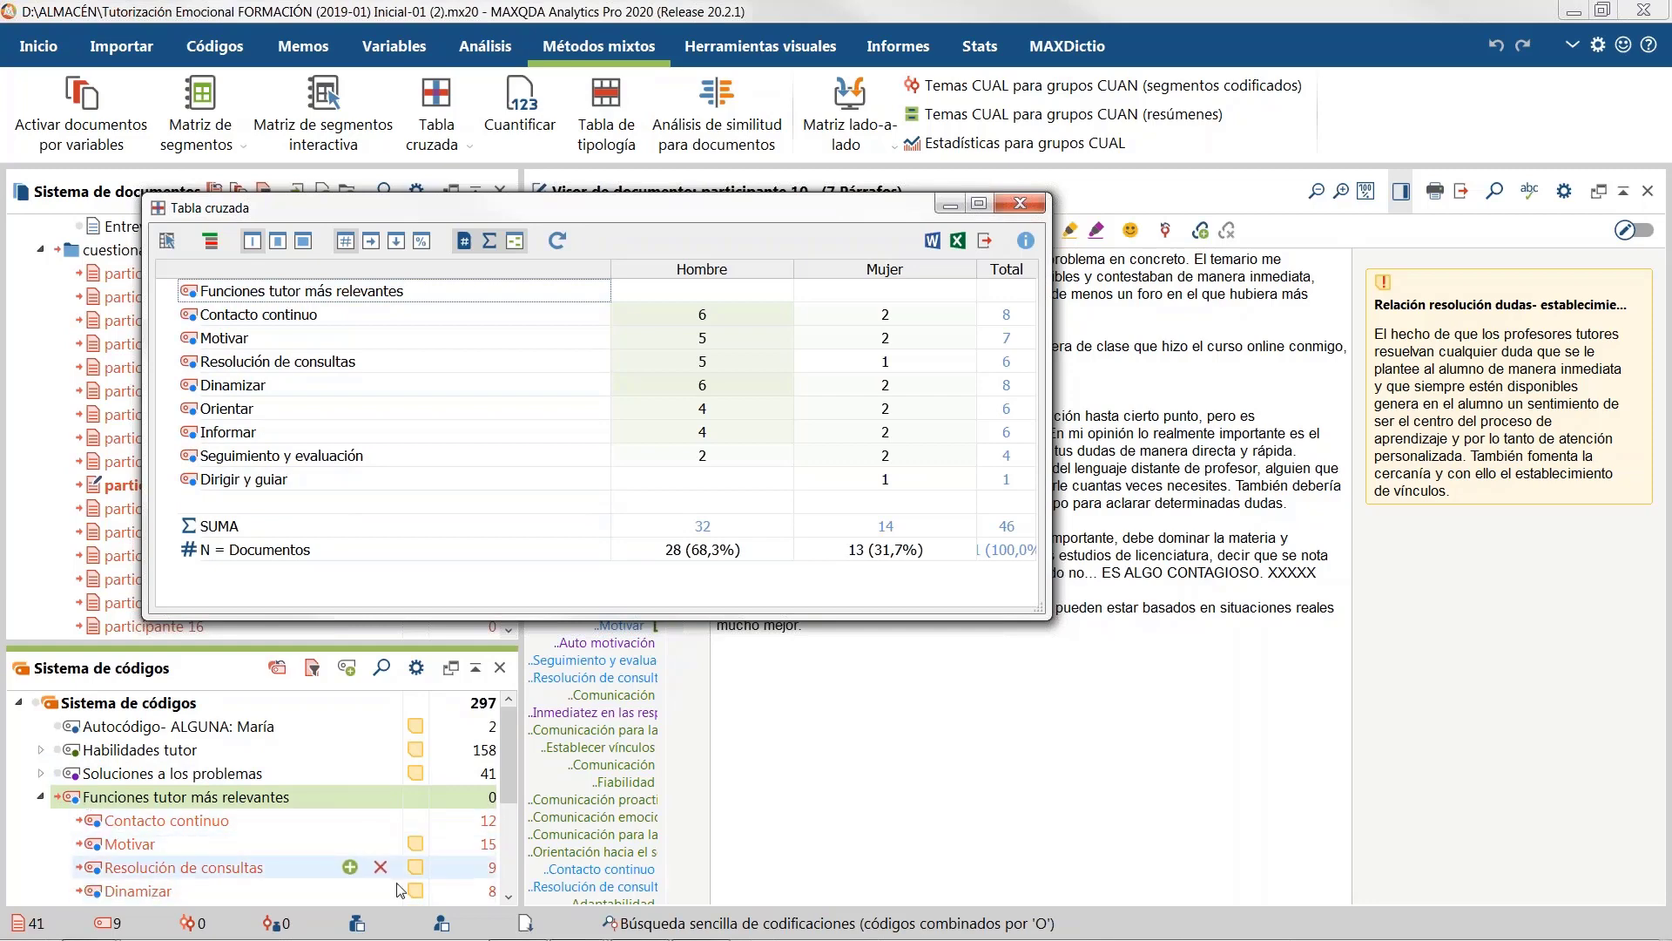
left_click(509, 897)
left_click(509, 897)
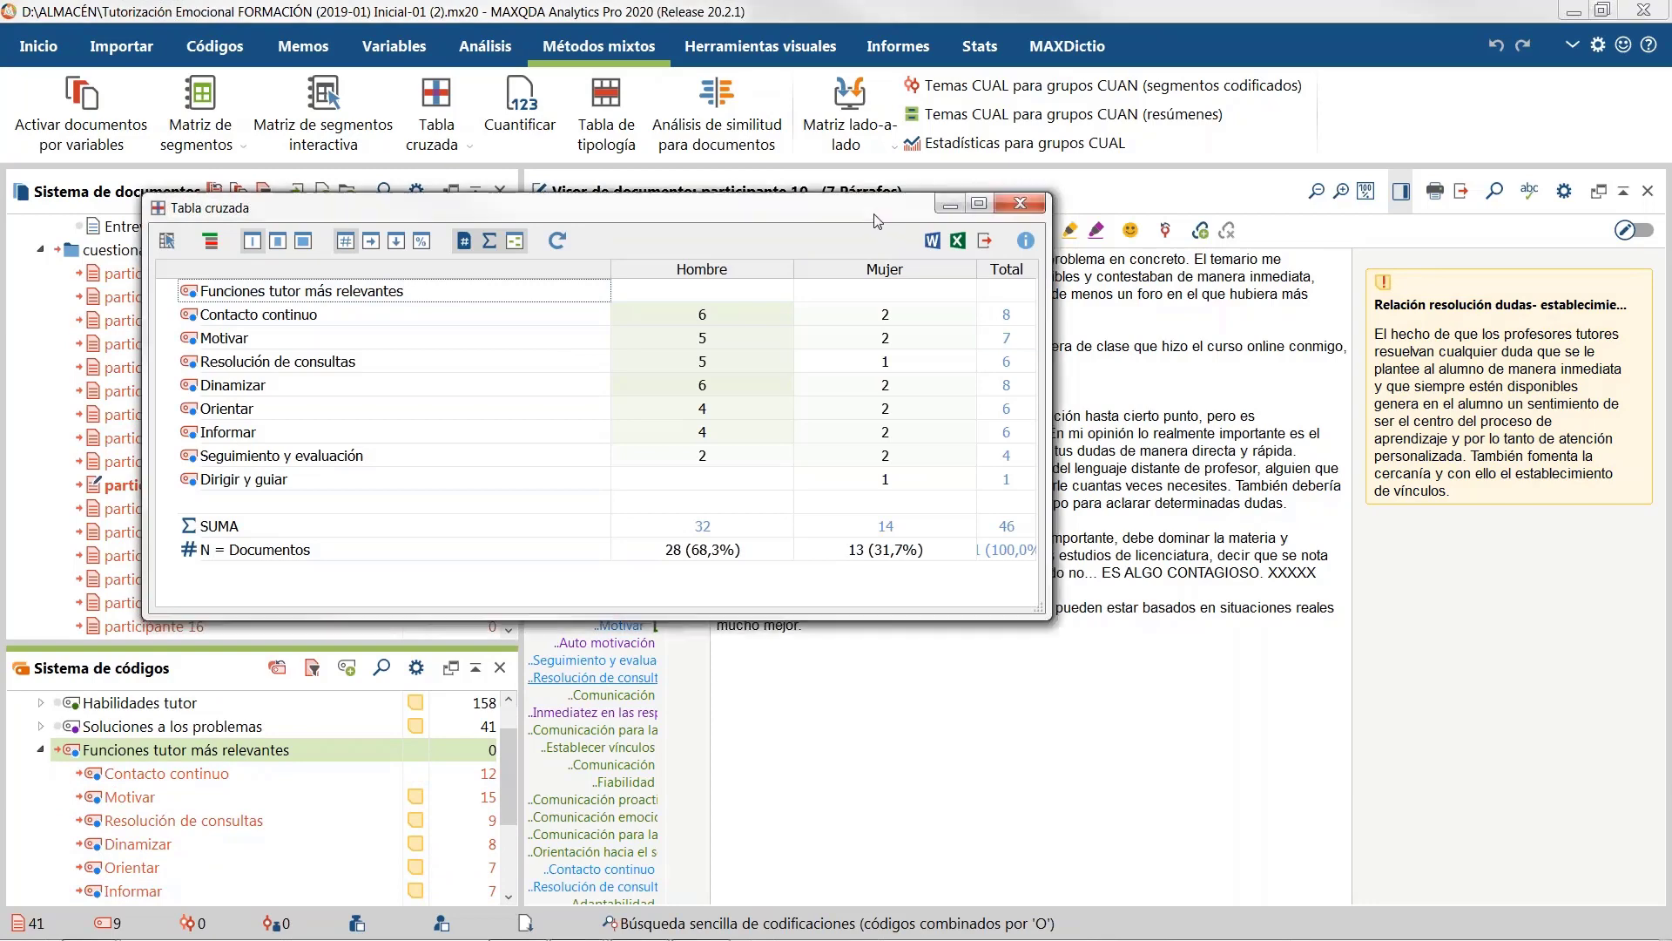
left_click_drag(522, 207, 396, 31)
left_click_drag(1158, 658, 1078, 277)
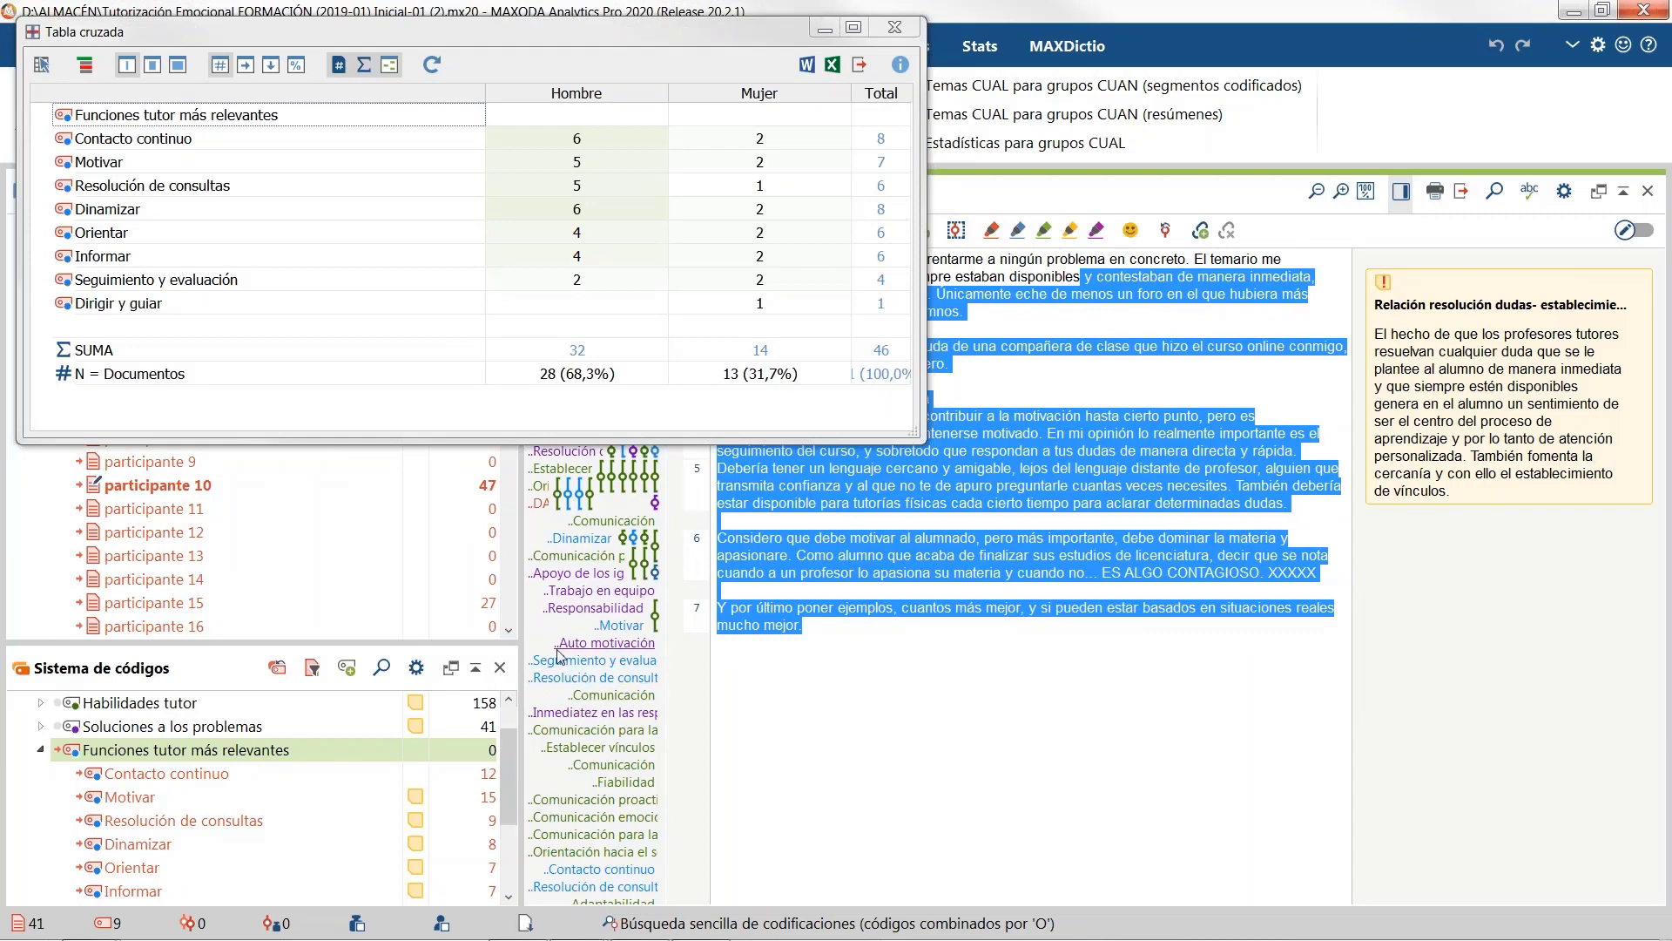
left_click_drag(470, 44, 775, 281)
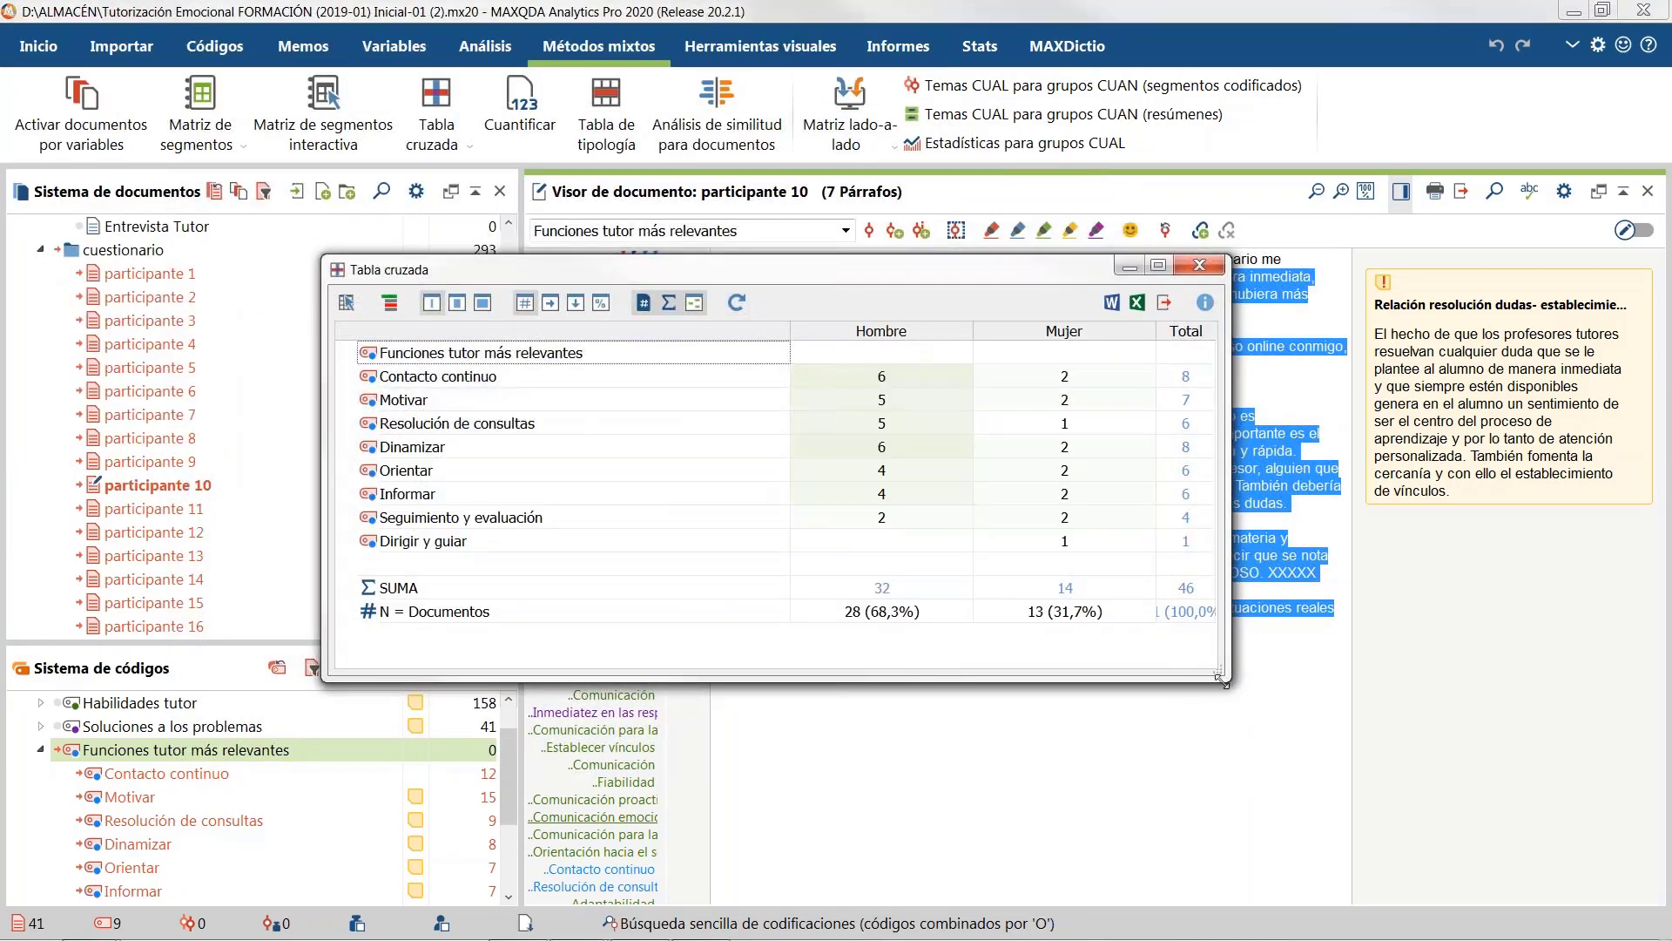
left_click_drag(1224, 682, 1238, 675)
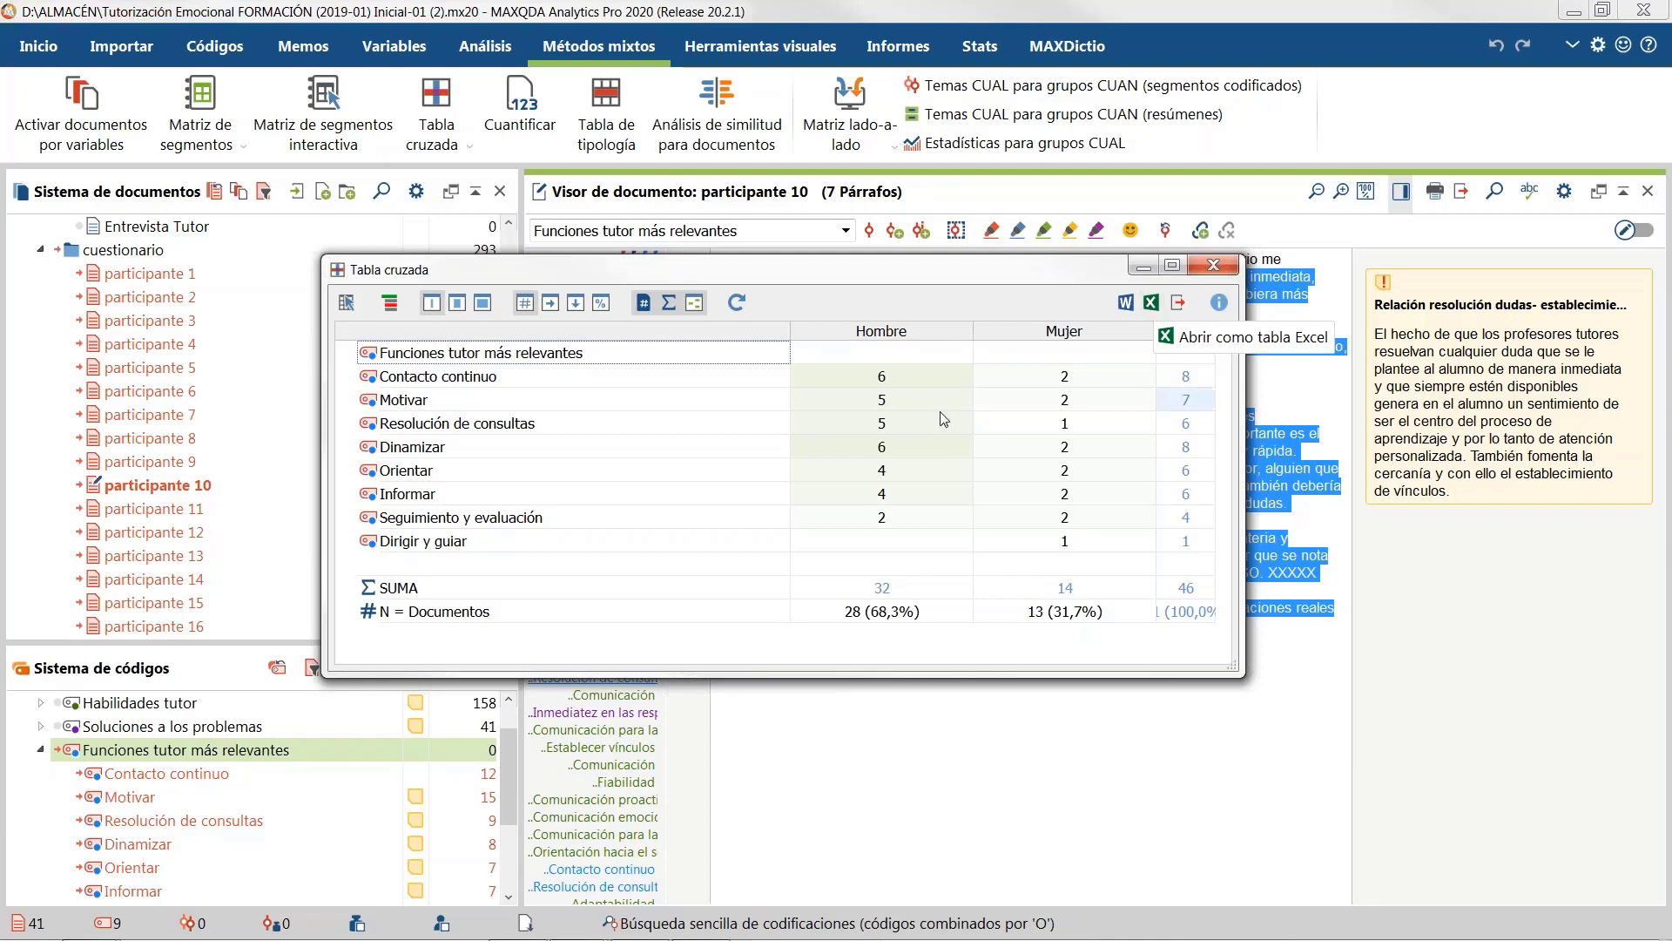
Step: Open the interactive segment matrix from the cross table and examine the Contacto continuo segments by gender in an enlarged window
left_click(346, 303)
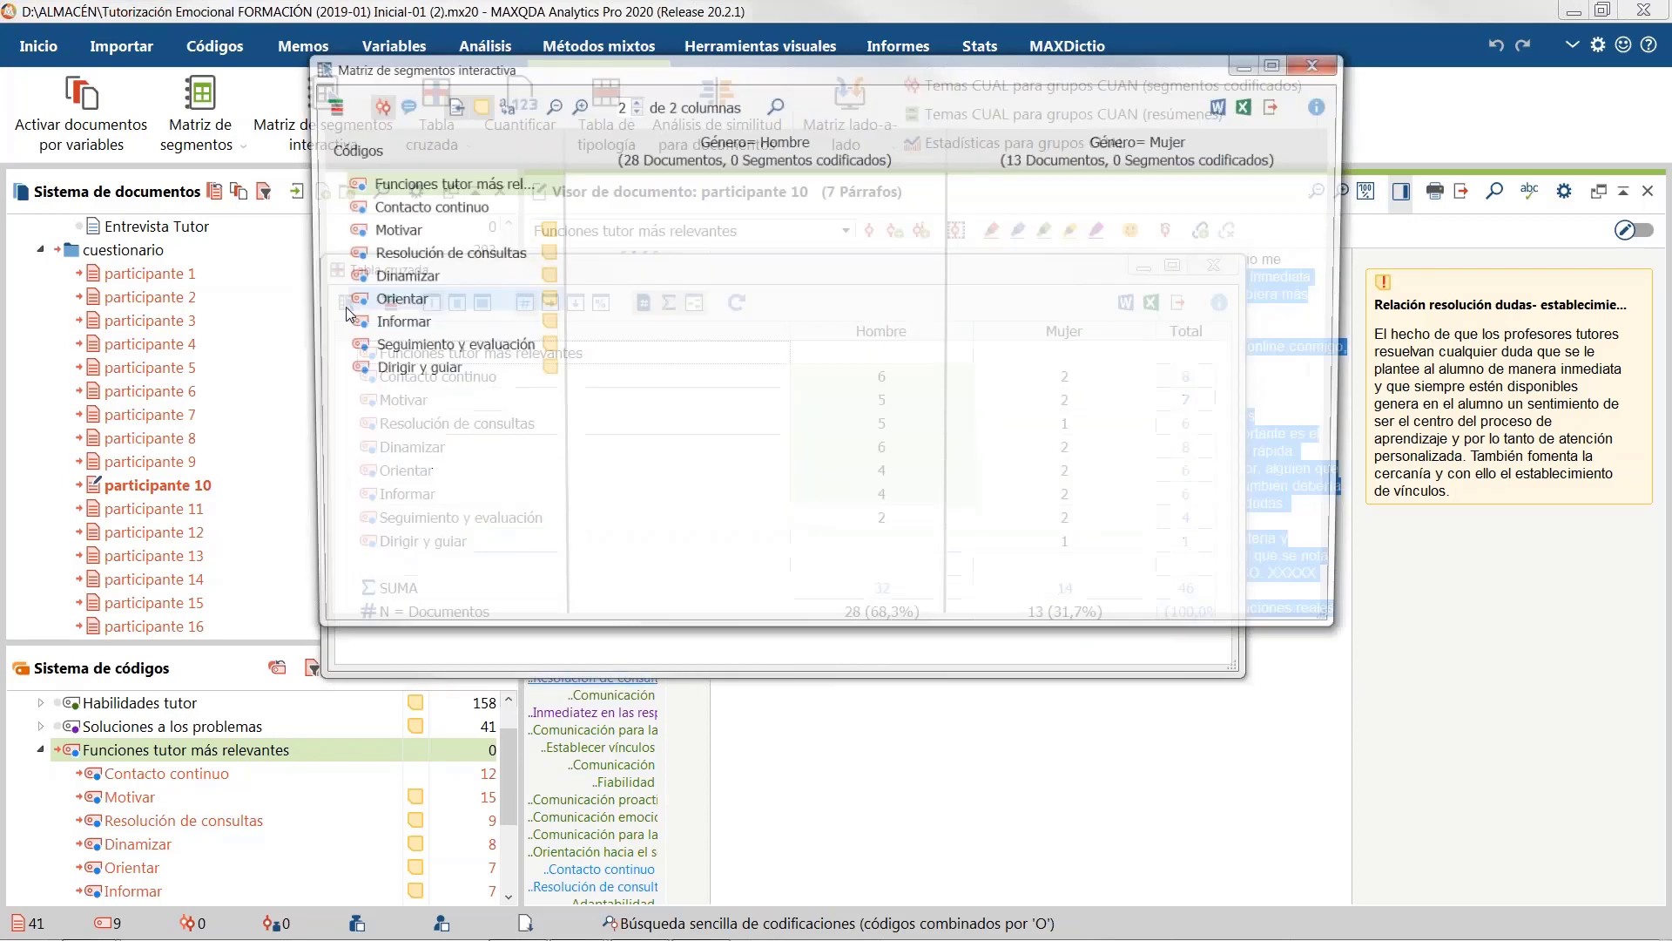
left_click(434, 211)
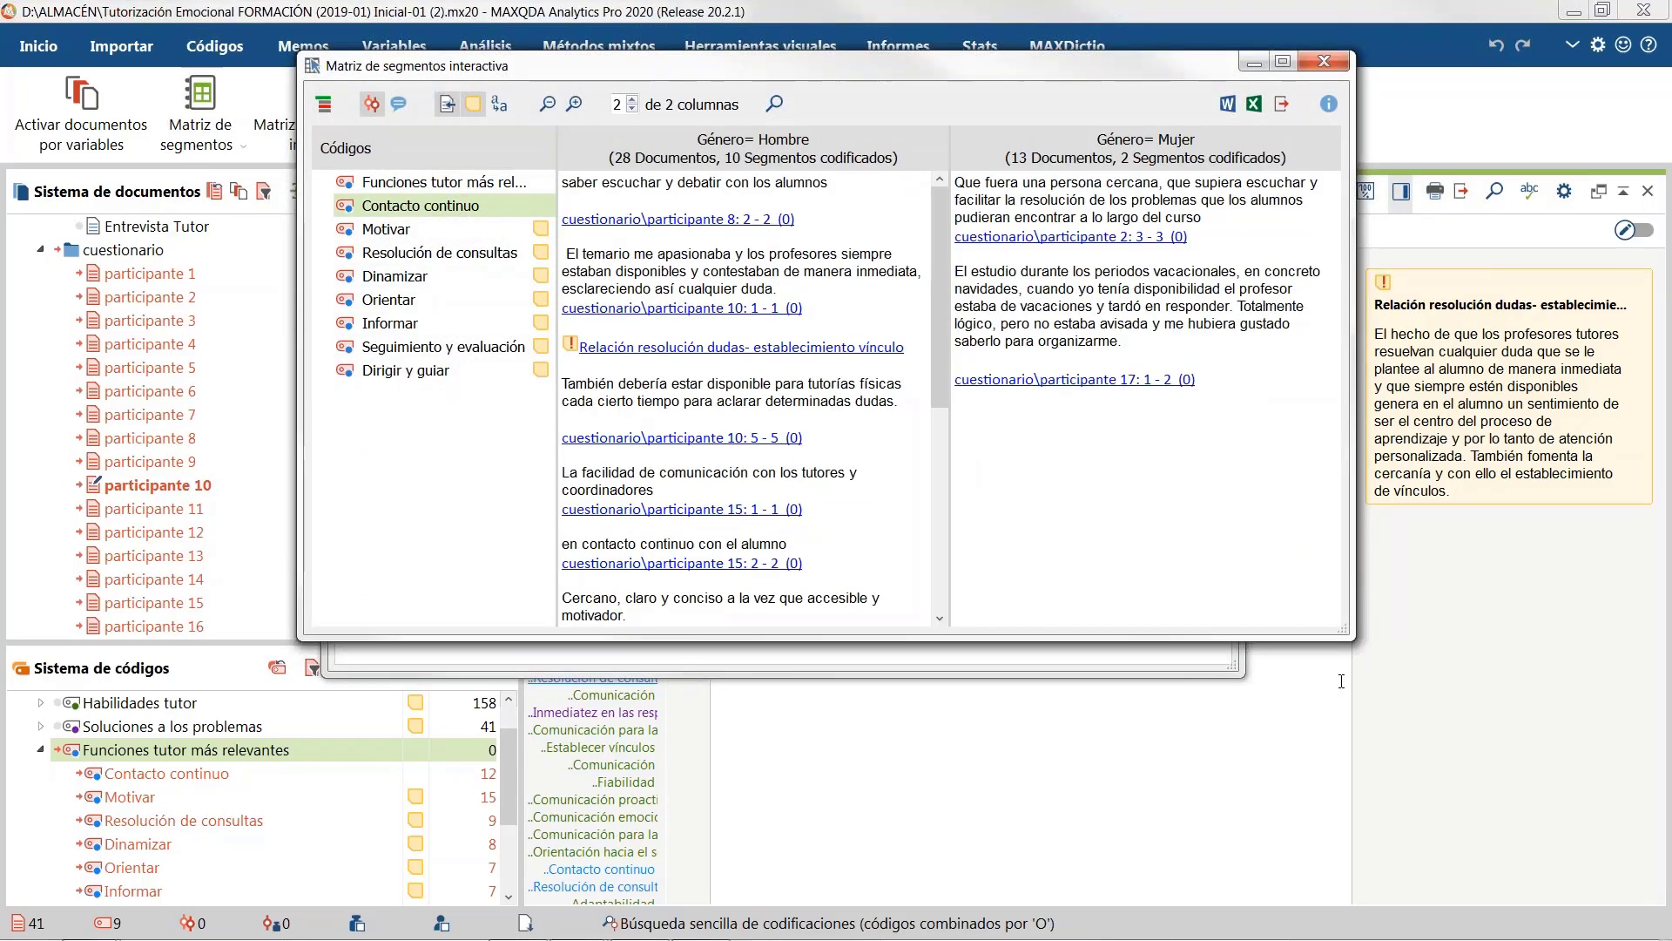
left_click_drag(1354, 641, 1358, 861)
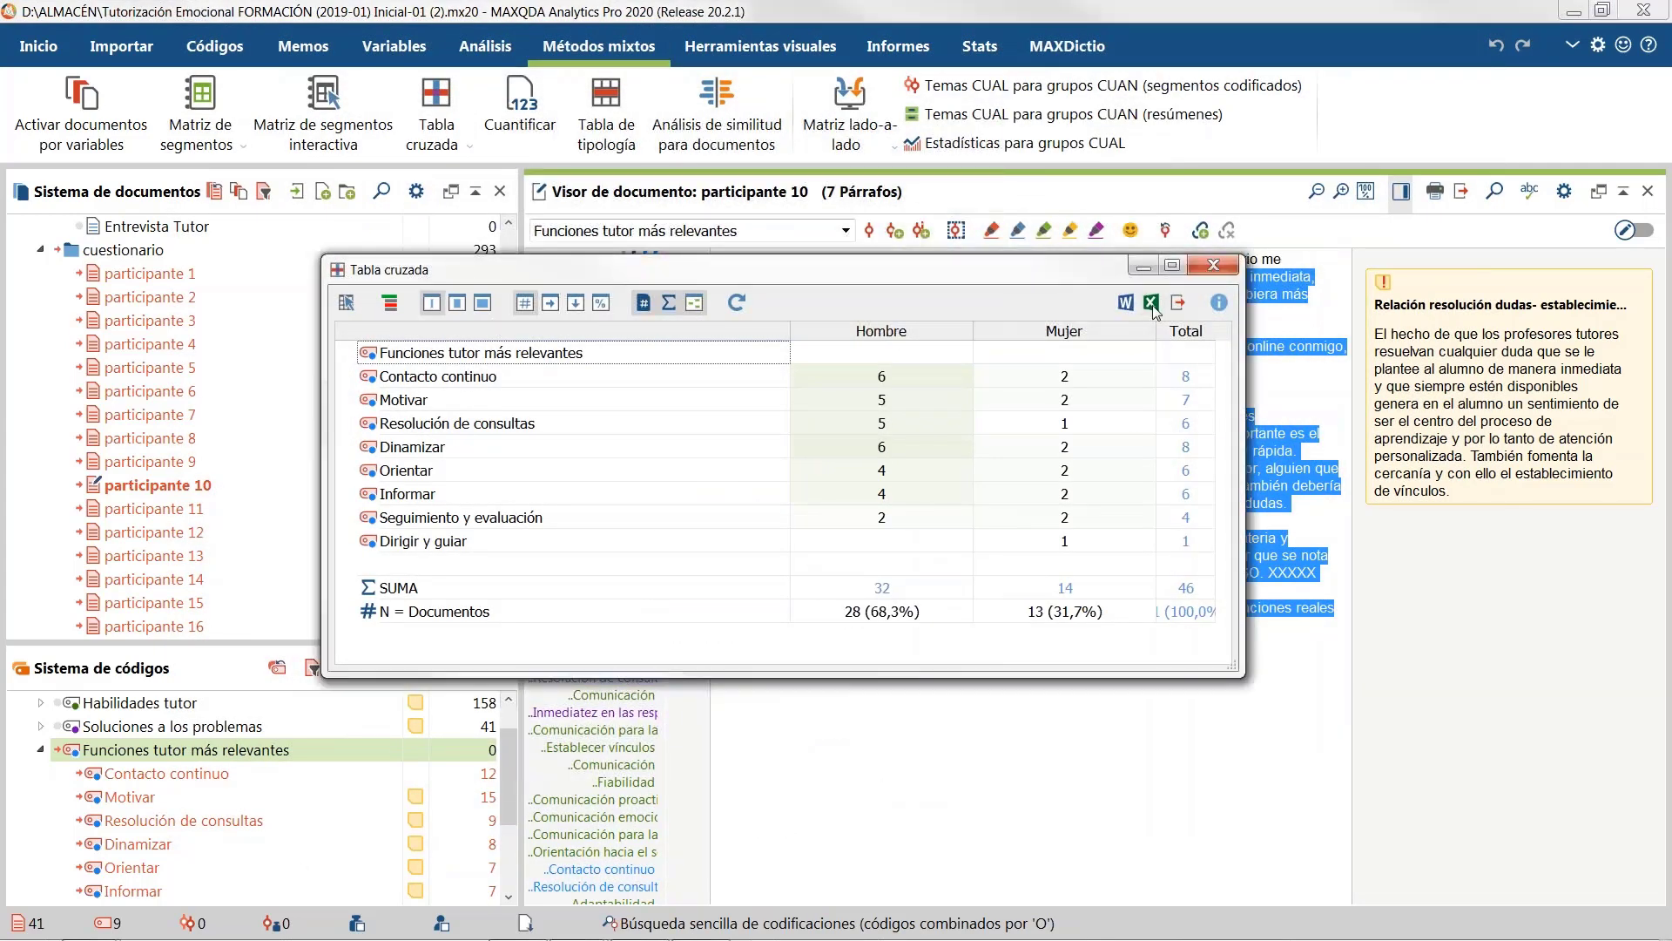
Step: Export the cross table to Excel as MAXQDA2020 Tabla cruzada.xlsx in the ALMACÉN folder, then close the opened workbook
left_click(1151, 303)
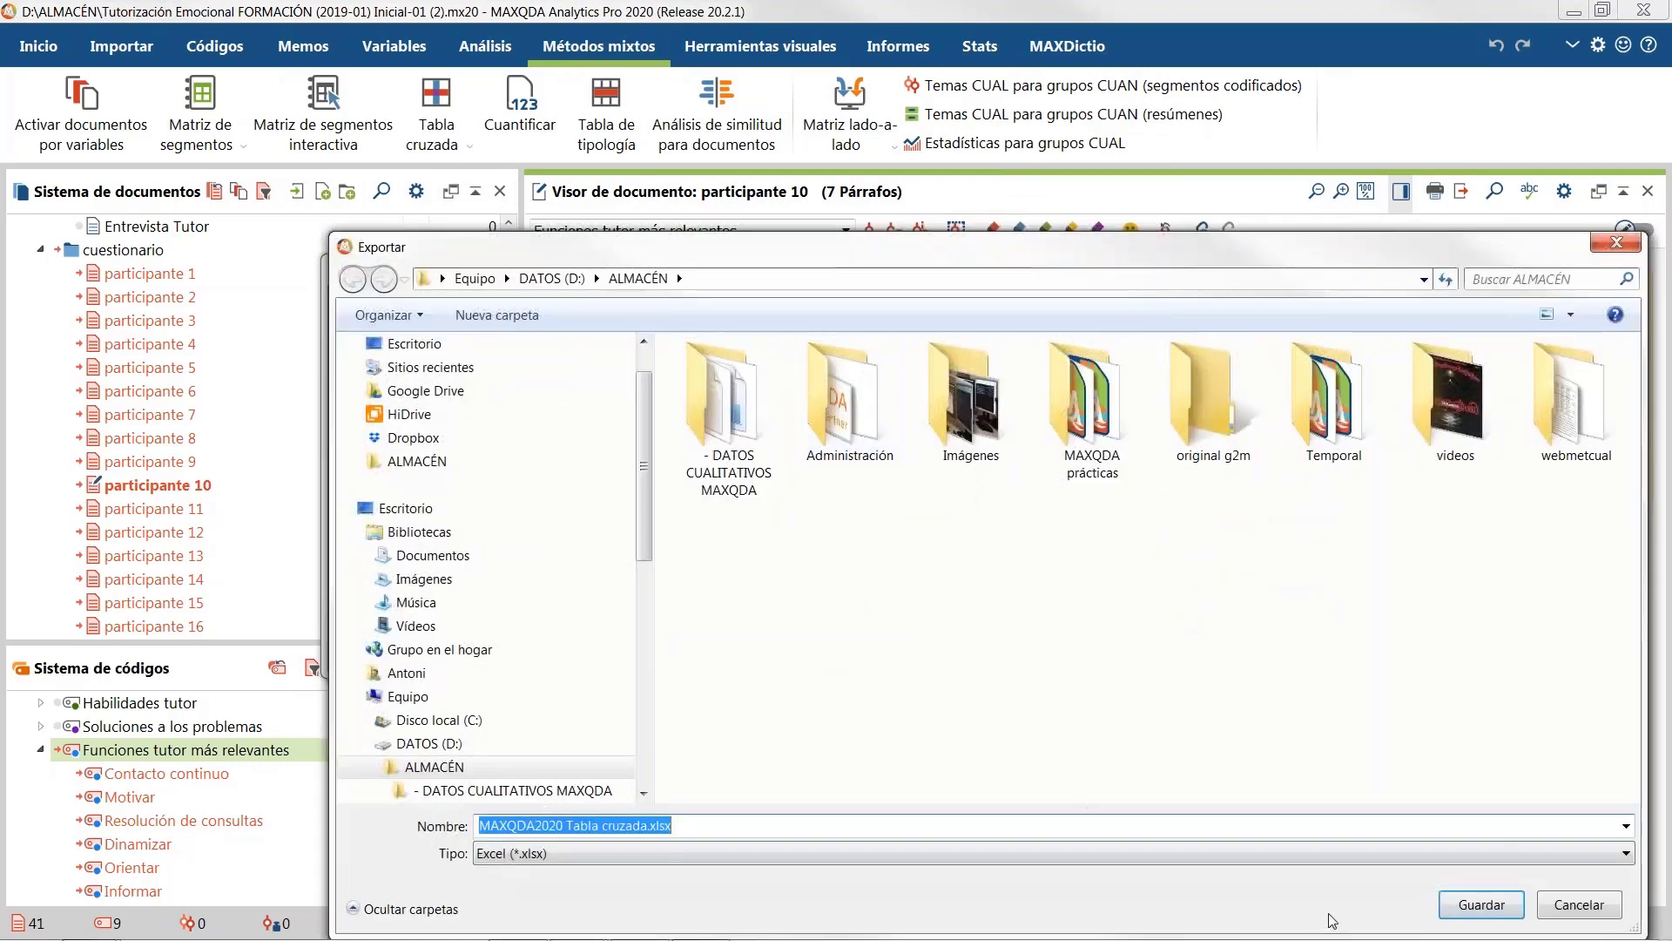
left_click(1492, 906)
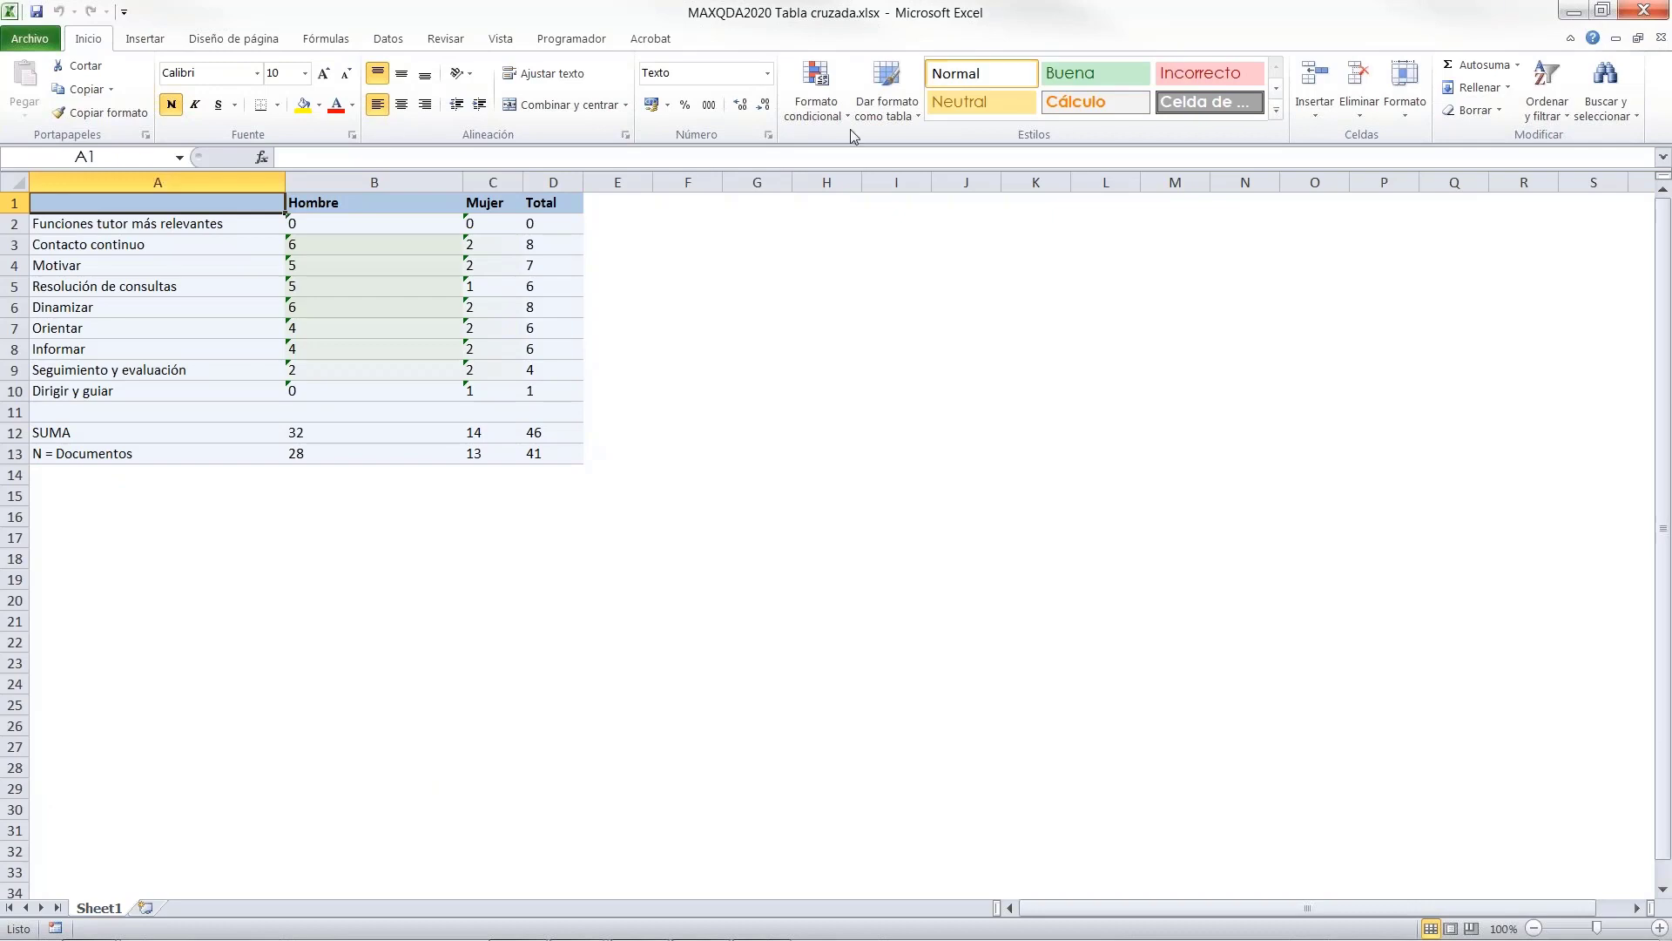
left_click(1643, 11)
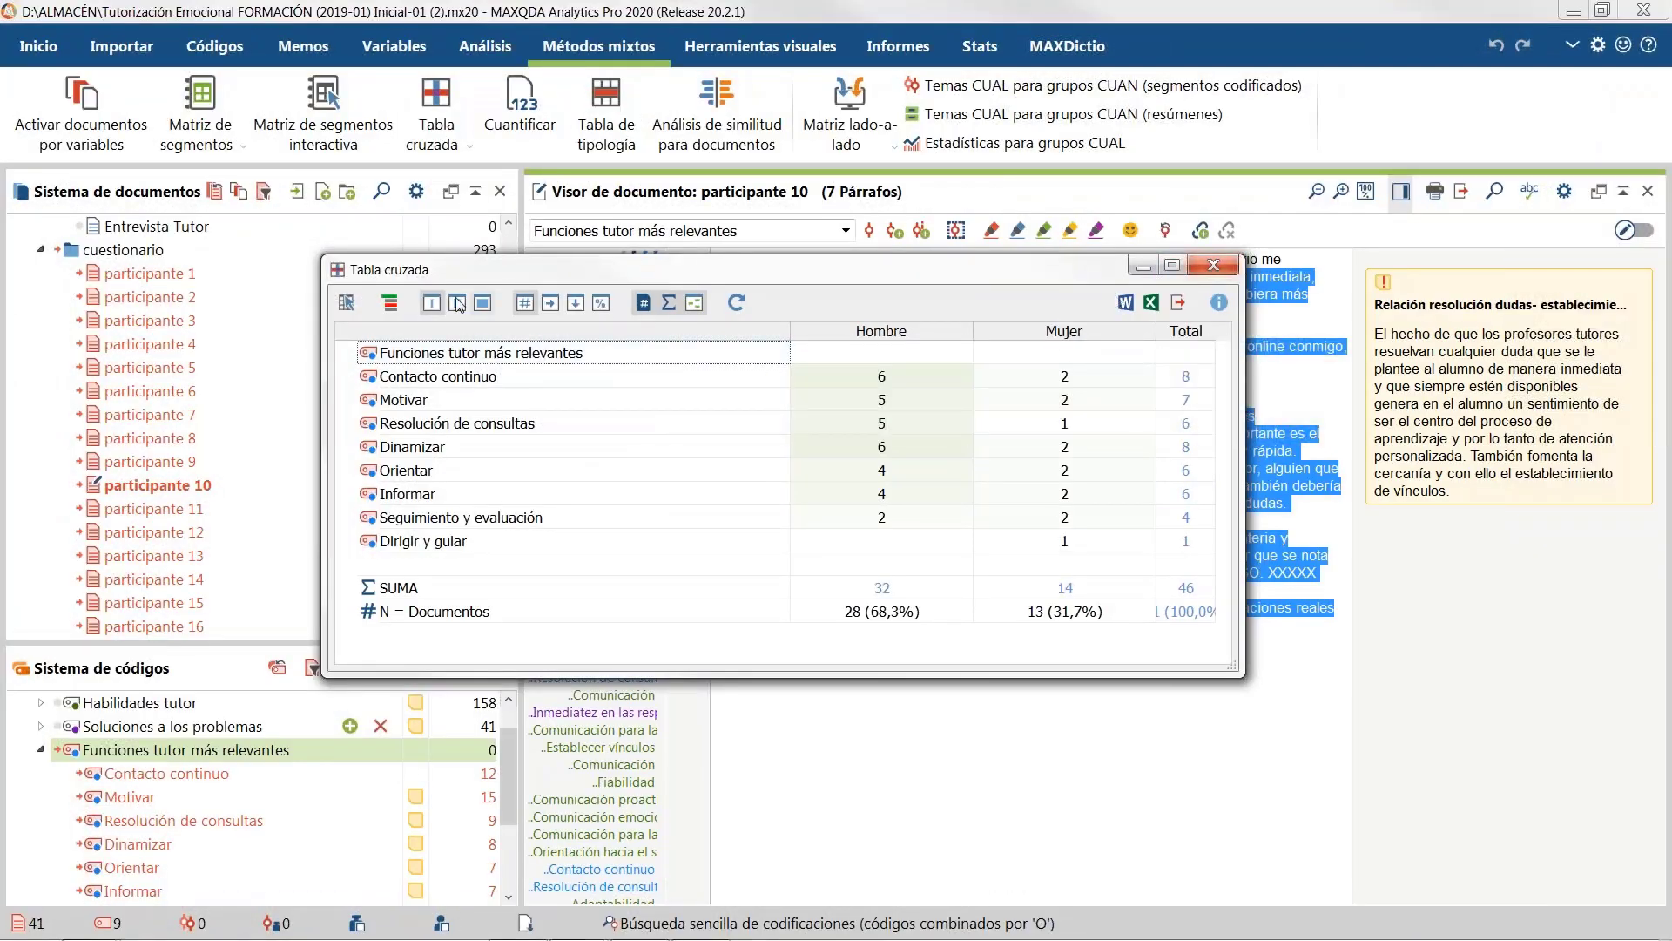
Step: Check which other file formats the cross table can be exported to, cancel the export and close the cross table
left_click(1178, 303)
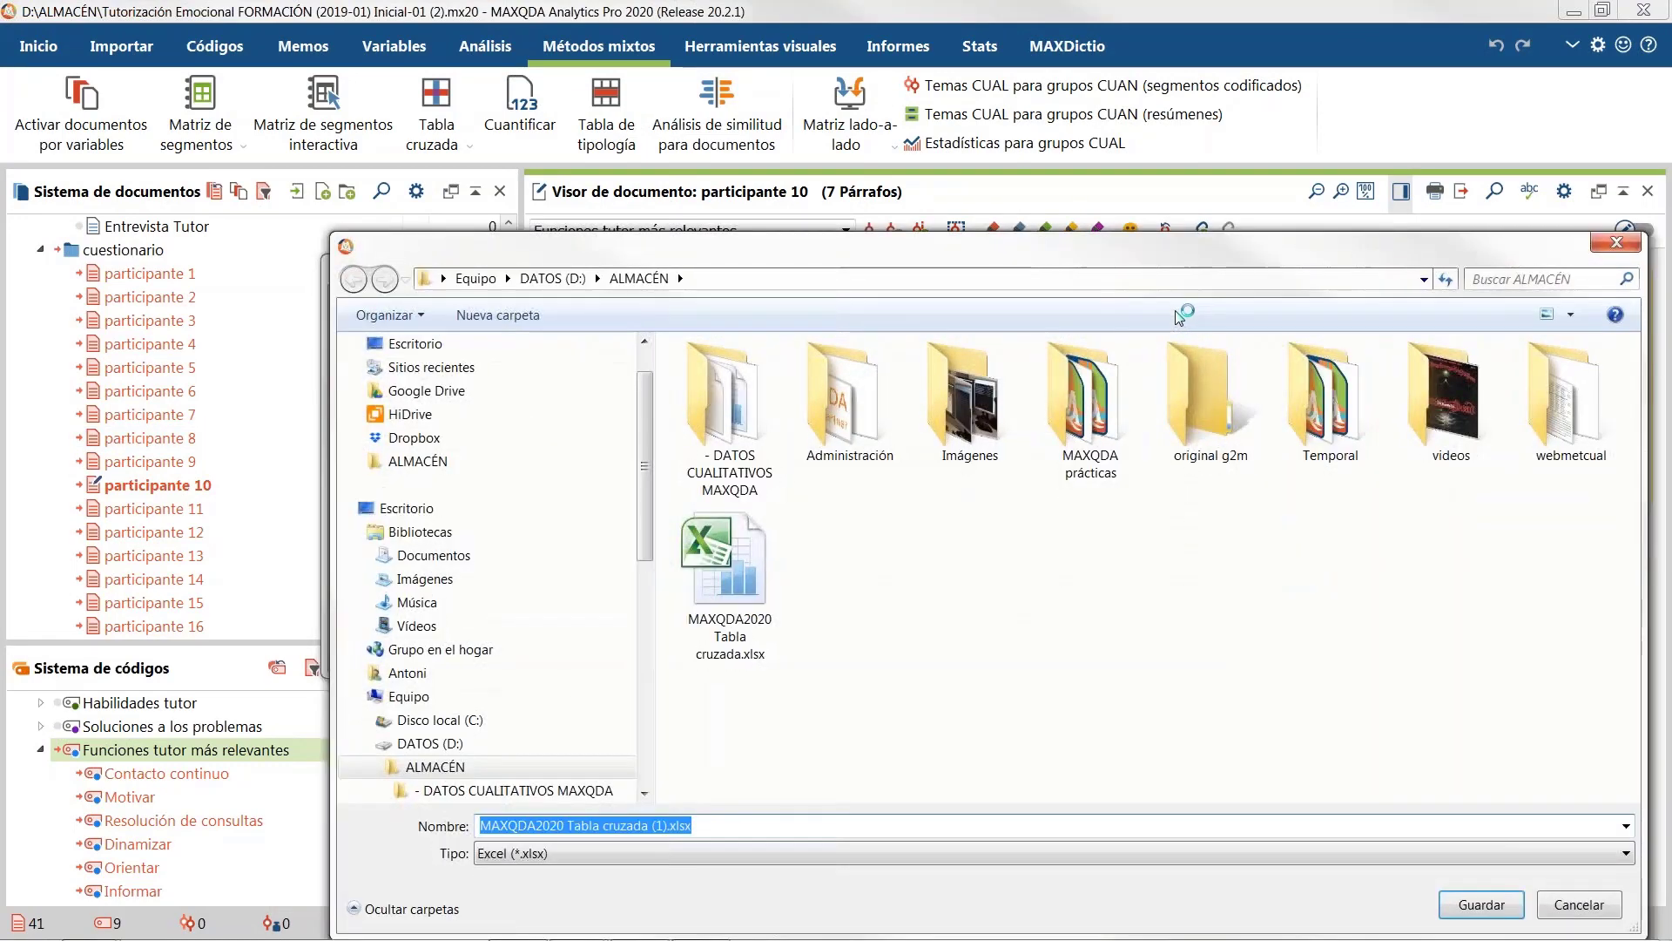
left_click(1099, 855)
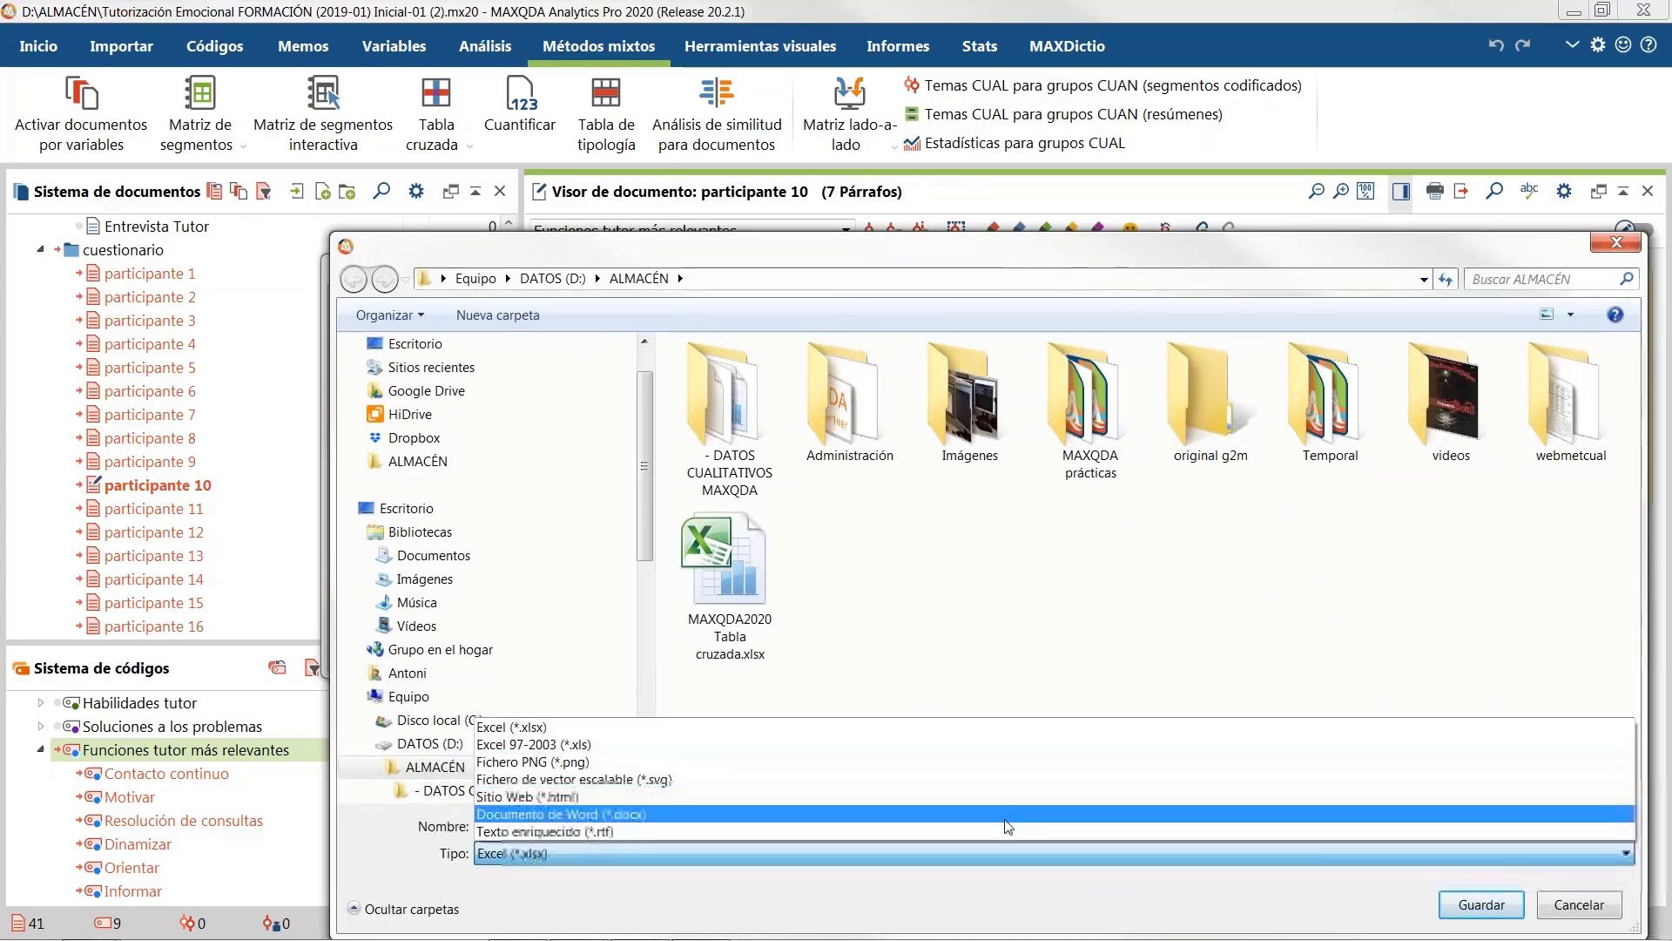
key("Escape")
key("Escape")
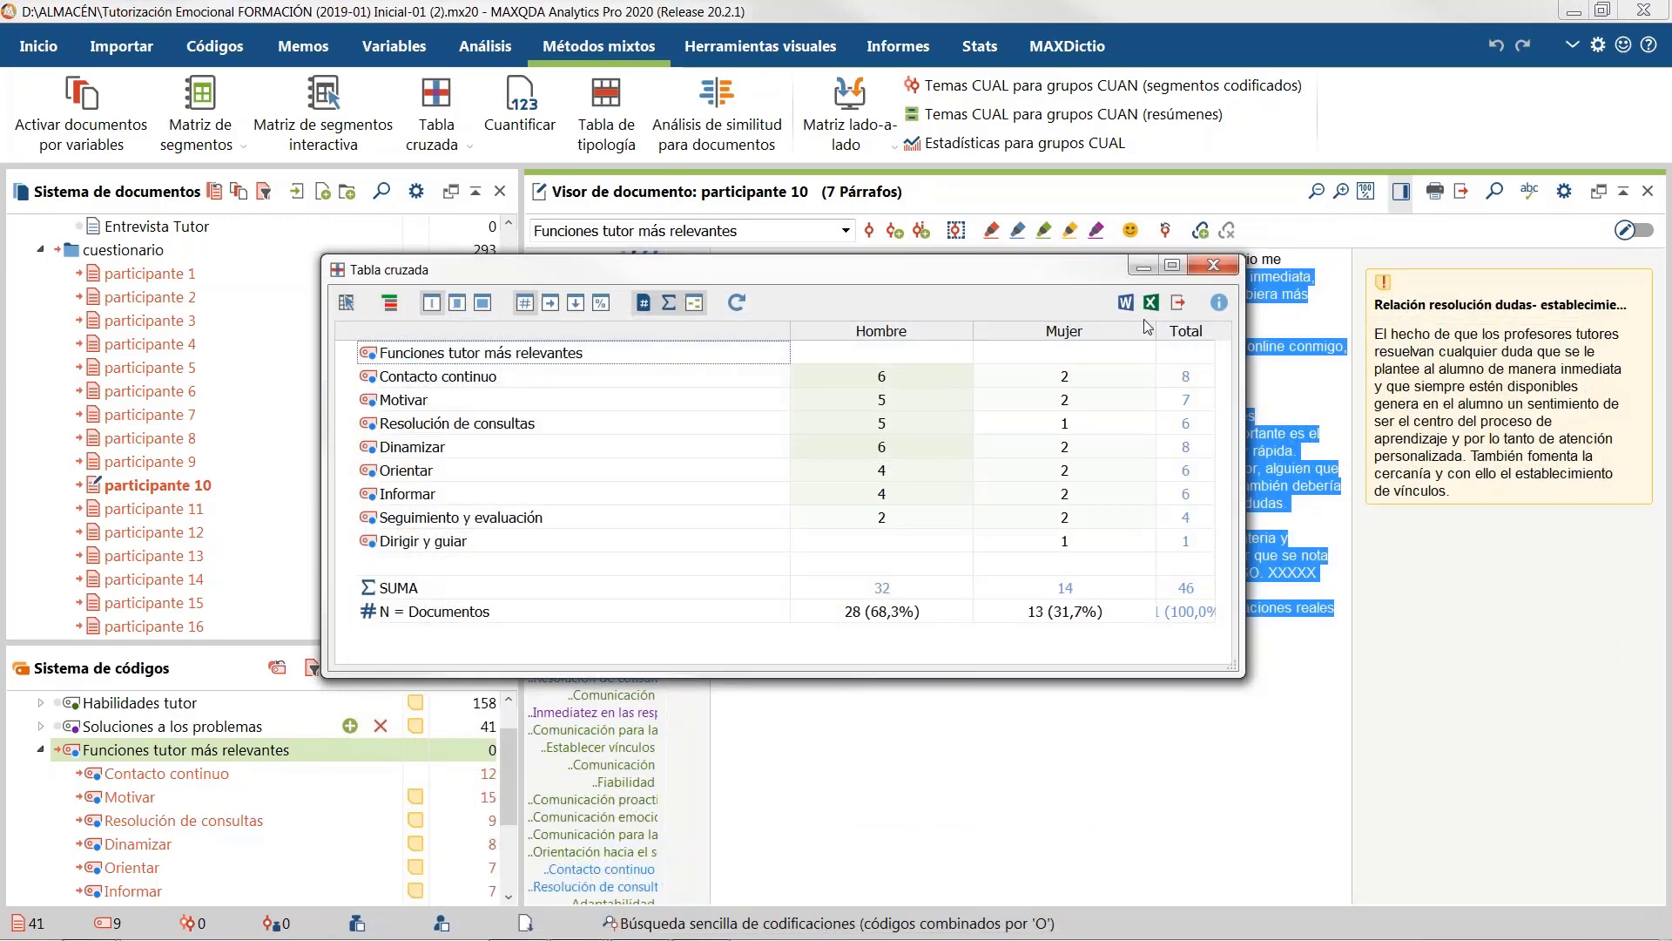
left_click(1213, 265)
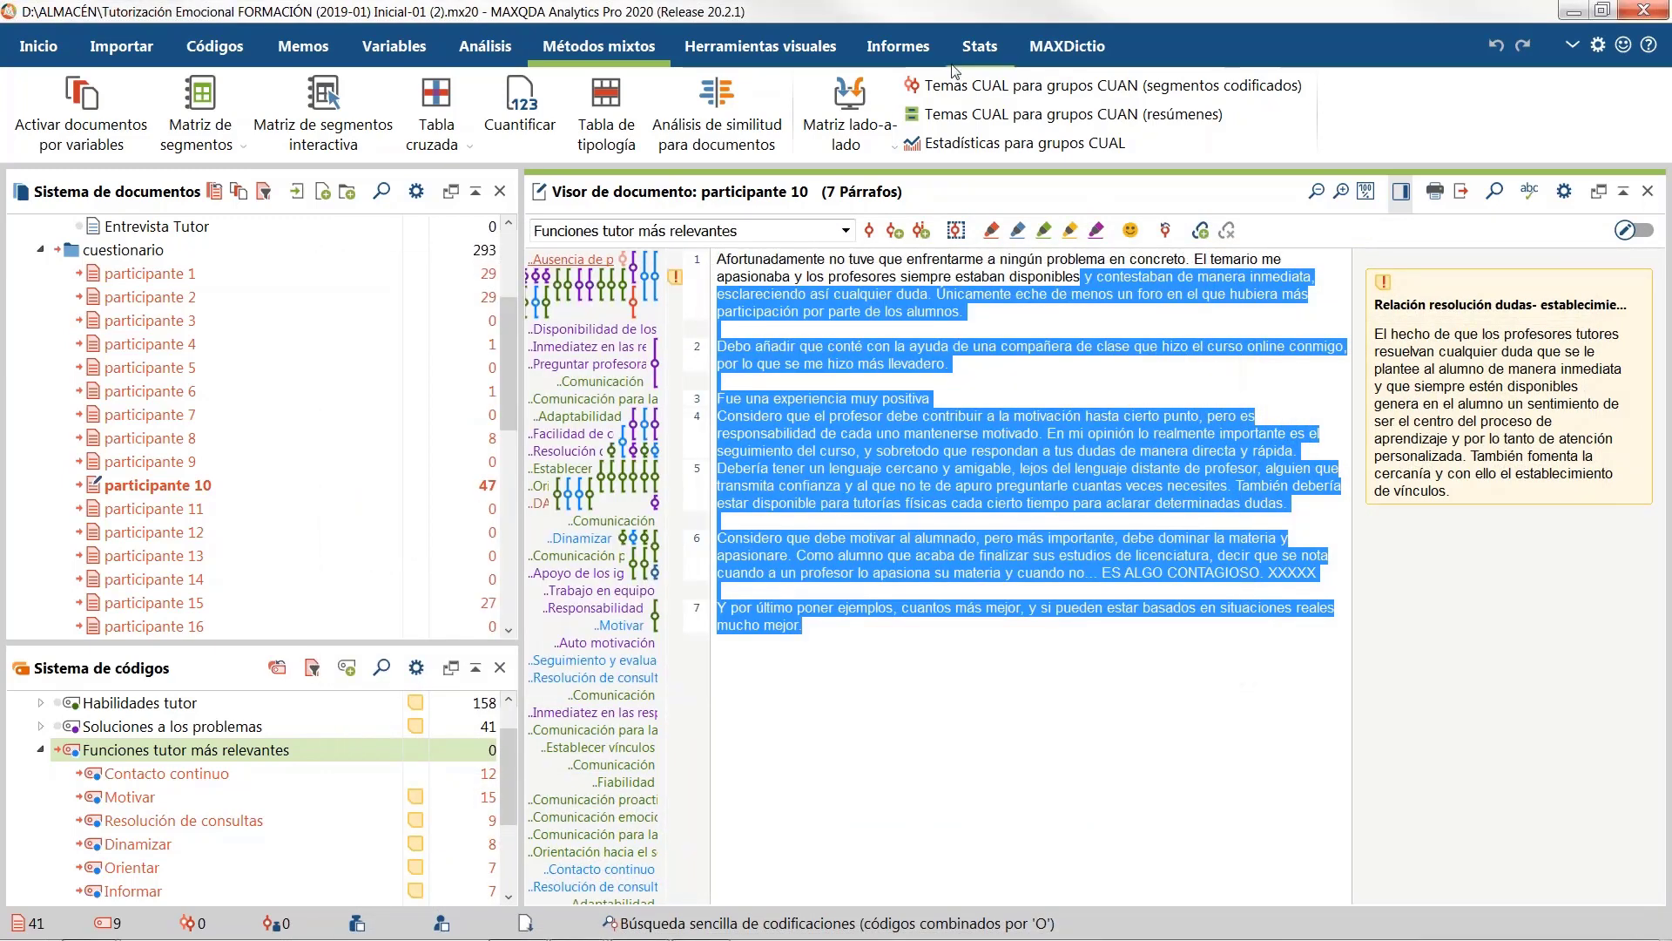
Step: Start a Smart Publisher report for Habilidades tutor, Funciones tutor más relevantes and Problemas curso, limited to activated documents
left_click(898, 46)
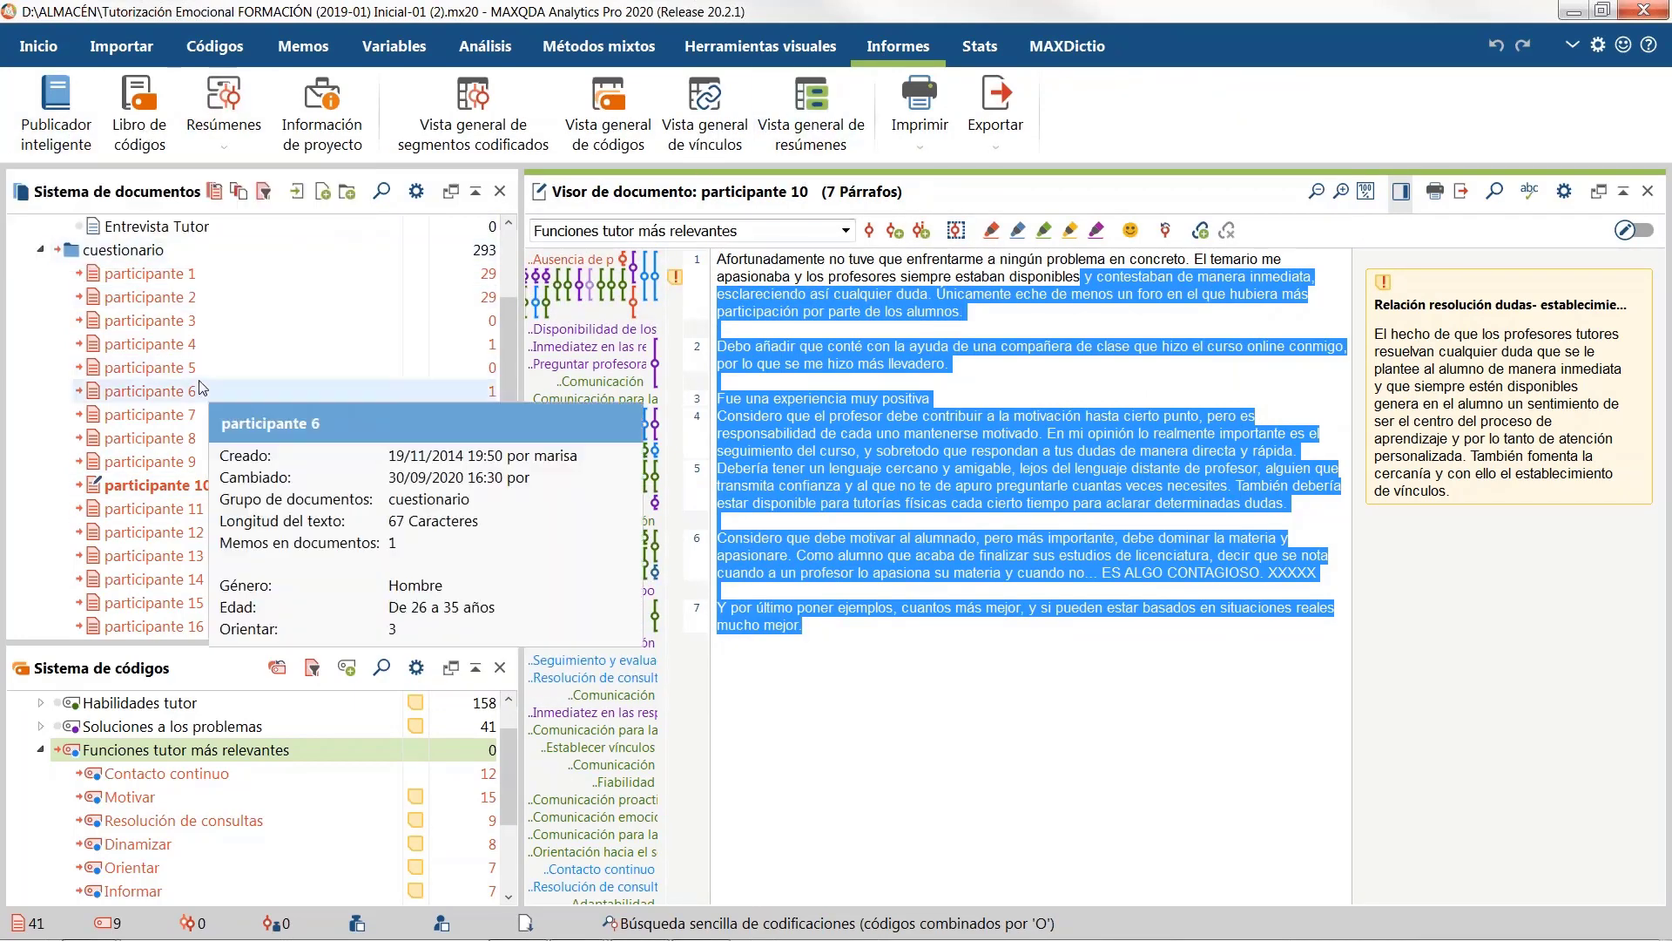
left_click(57, 122)
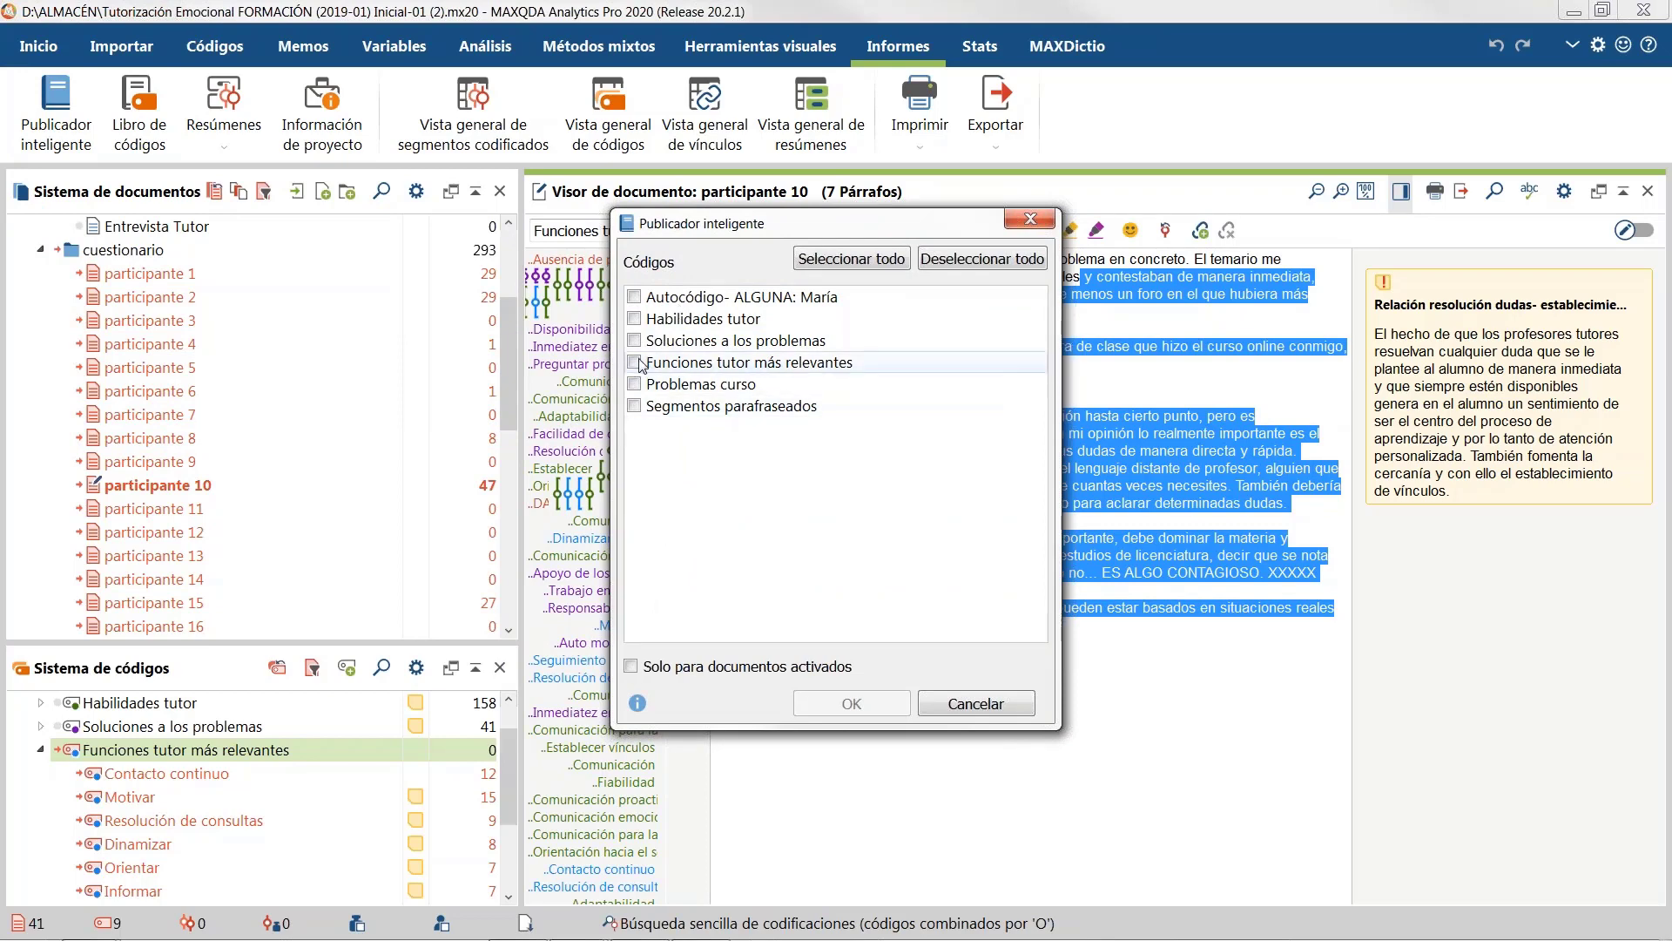
left_click(634, 318)
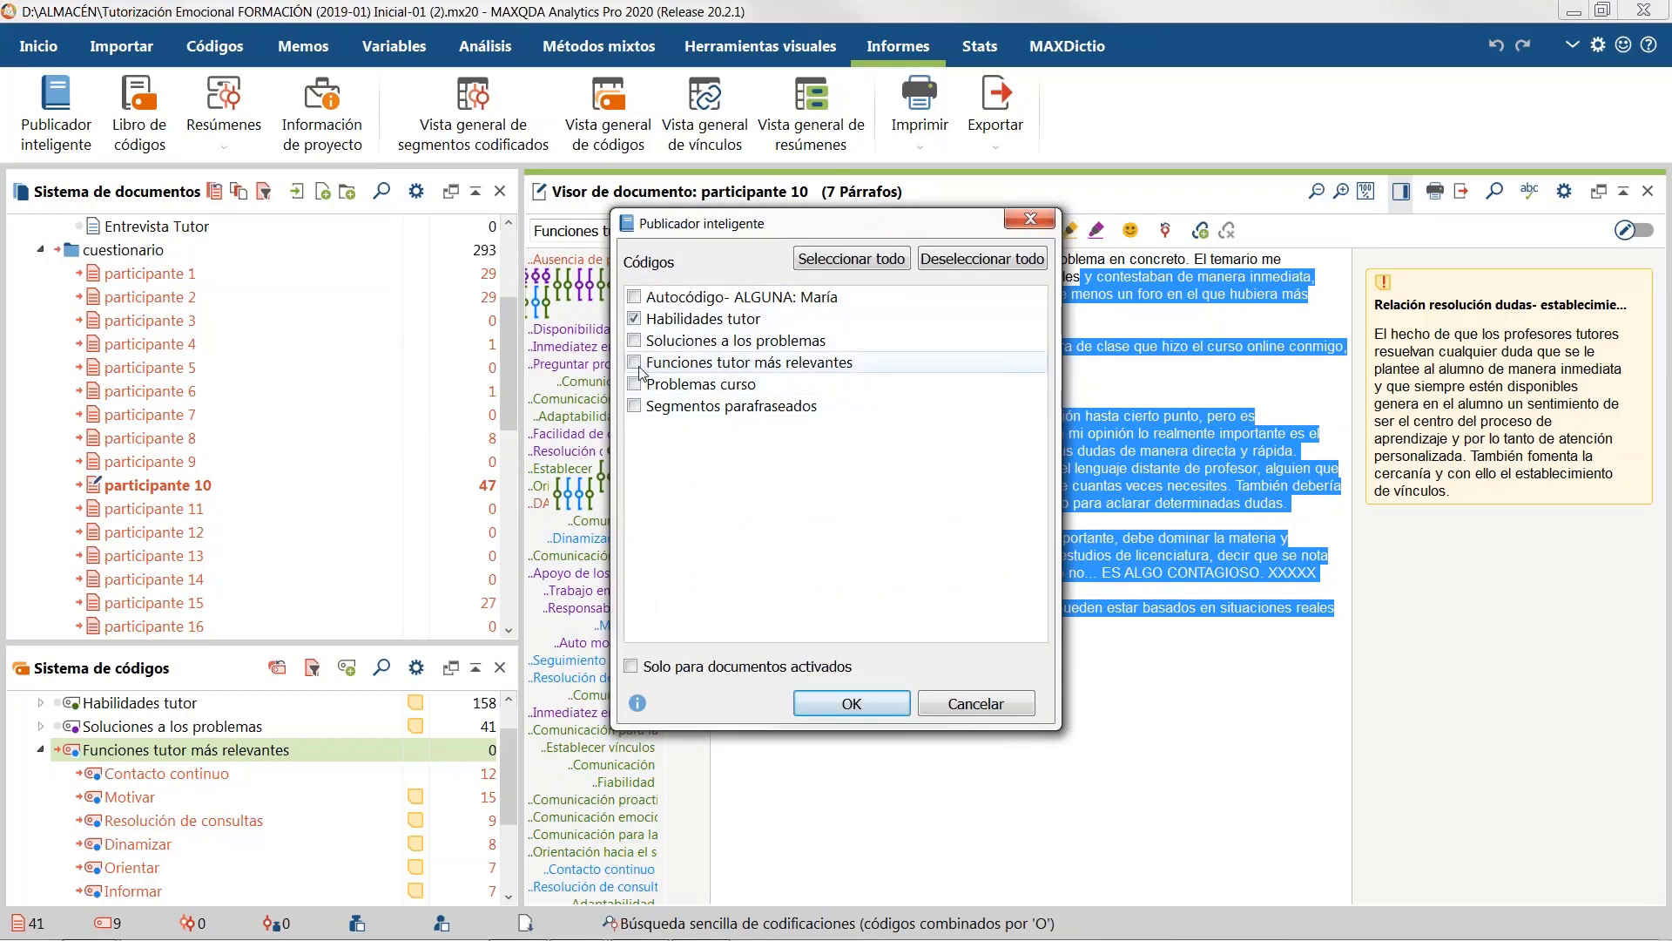
left_click(636, 364)
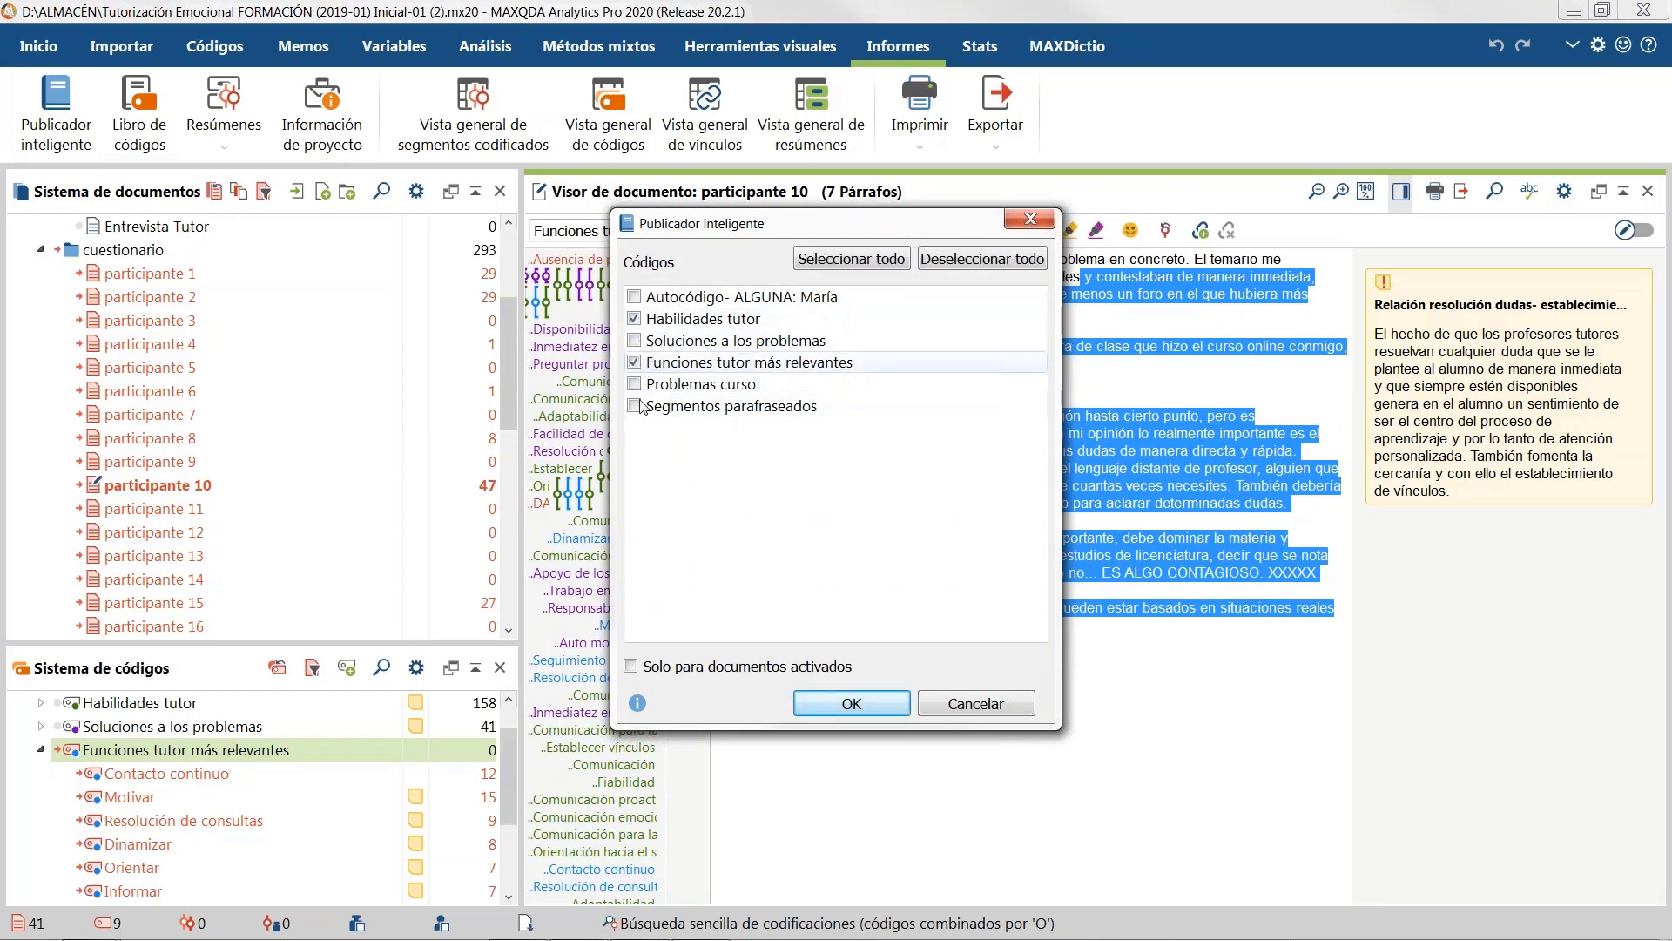
left_click(710, 669)
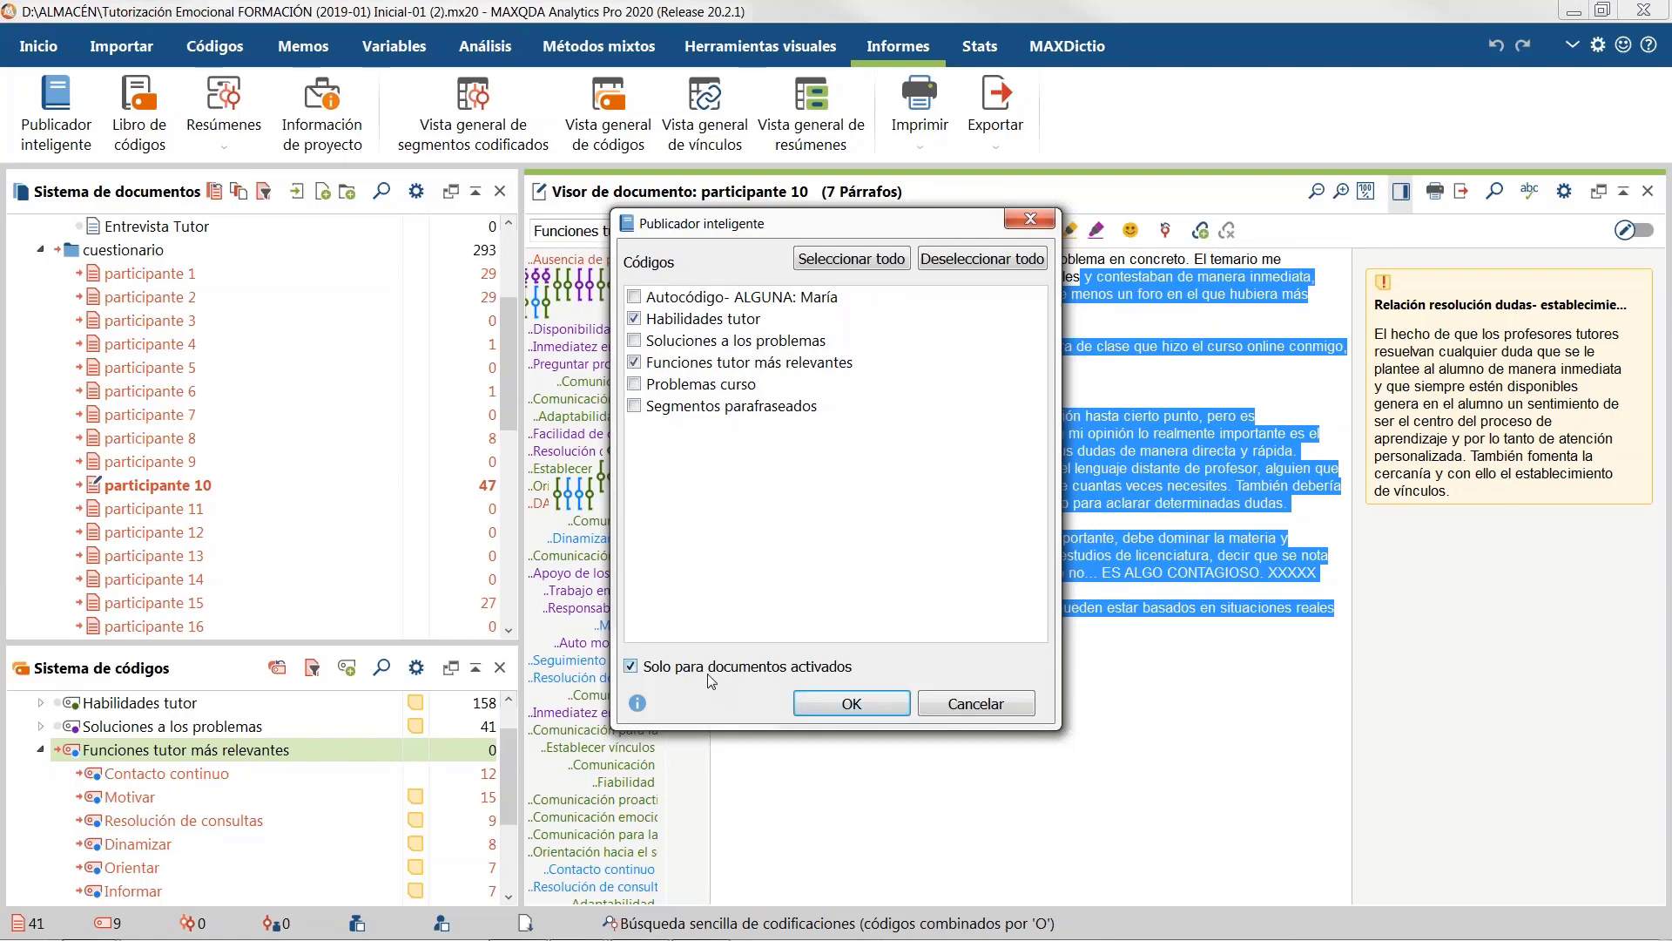
left_click(634, 388)
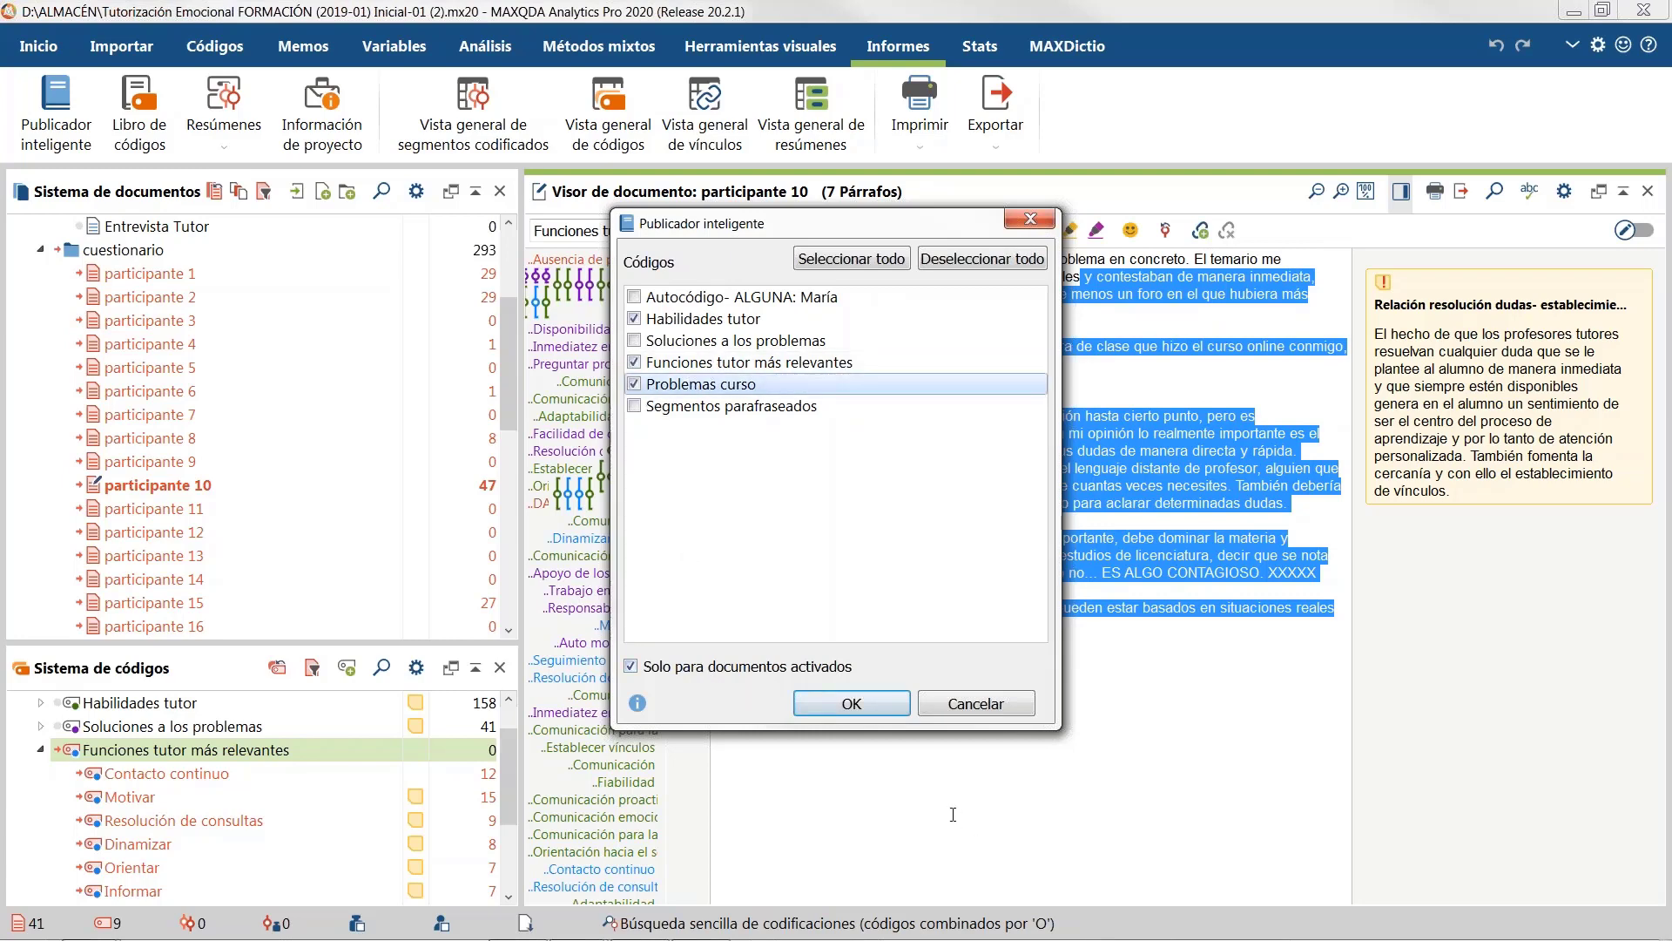
left_click(883, 716)
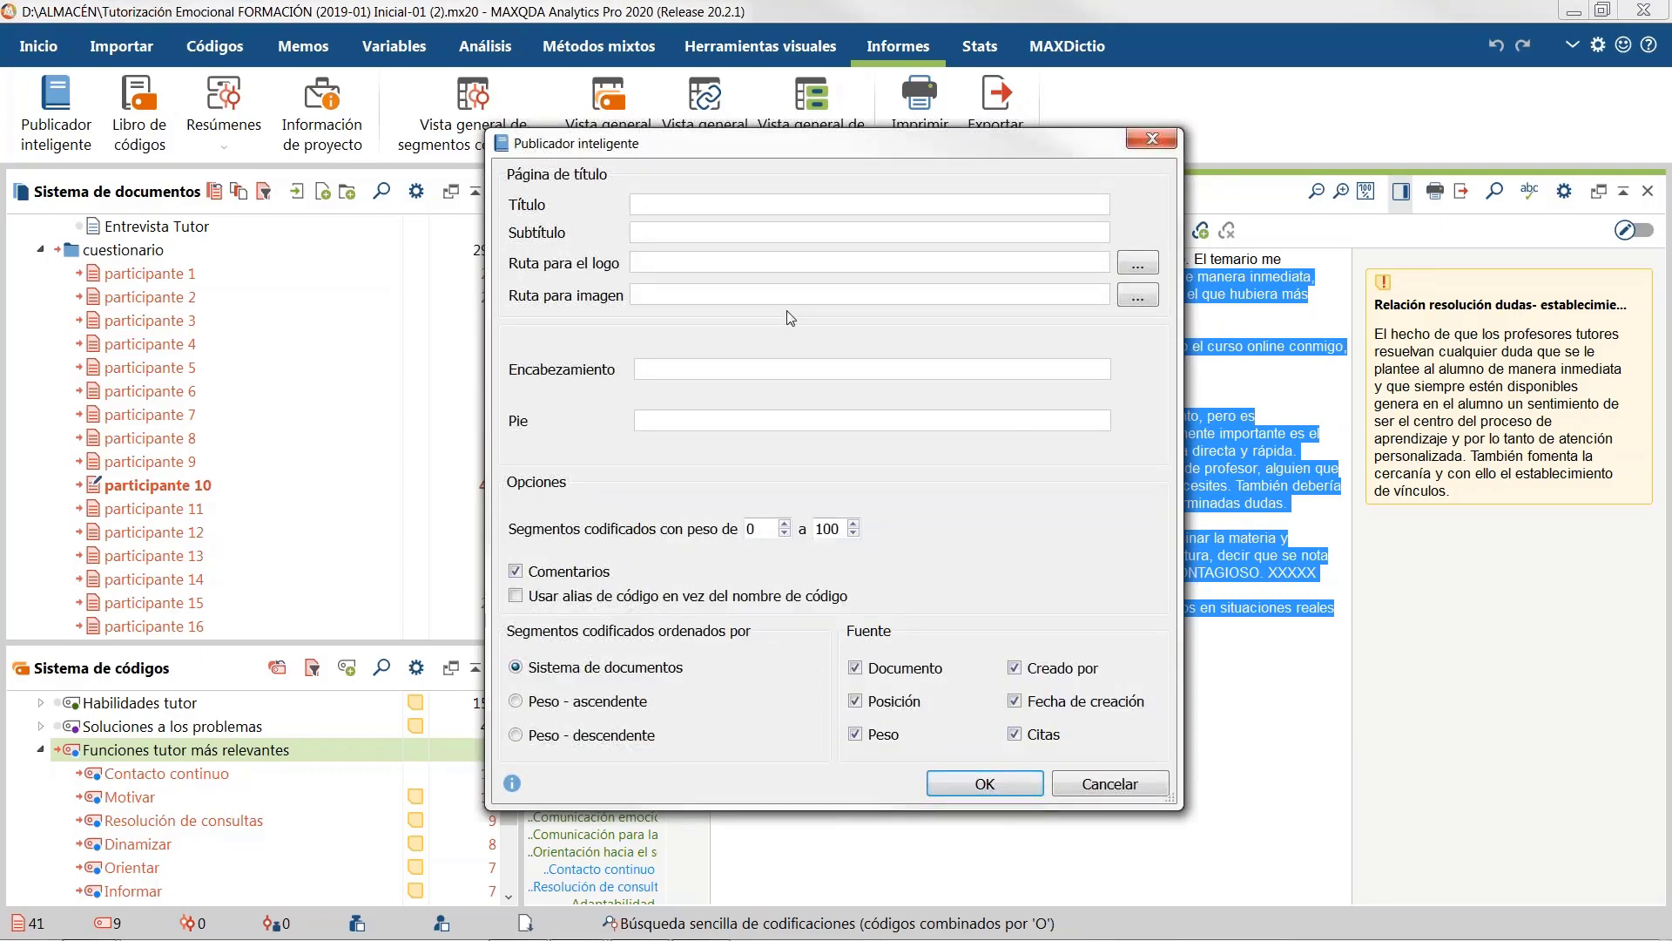
Step: Set the report's title to "Tutorización proactiva online", subtitle to "En tiempos del COVID" and footer to "Webinar MAXQDA 2020"
type("Tutorización proactiva online")
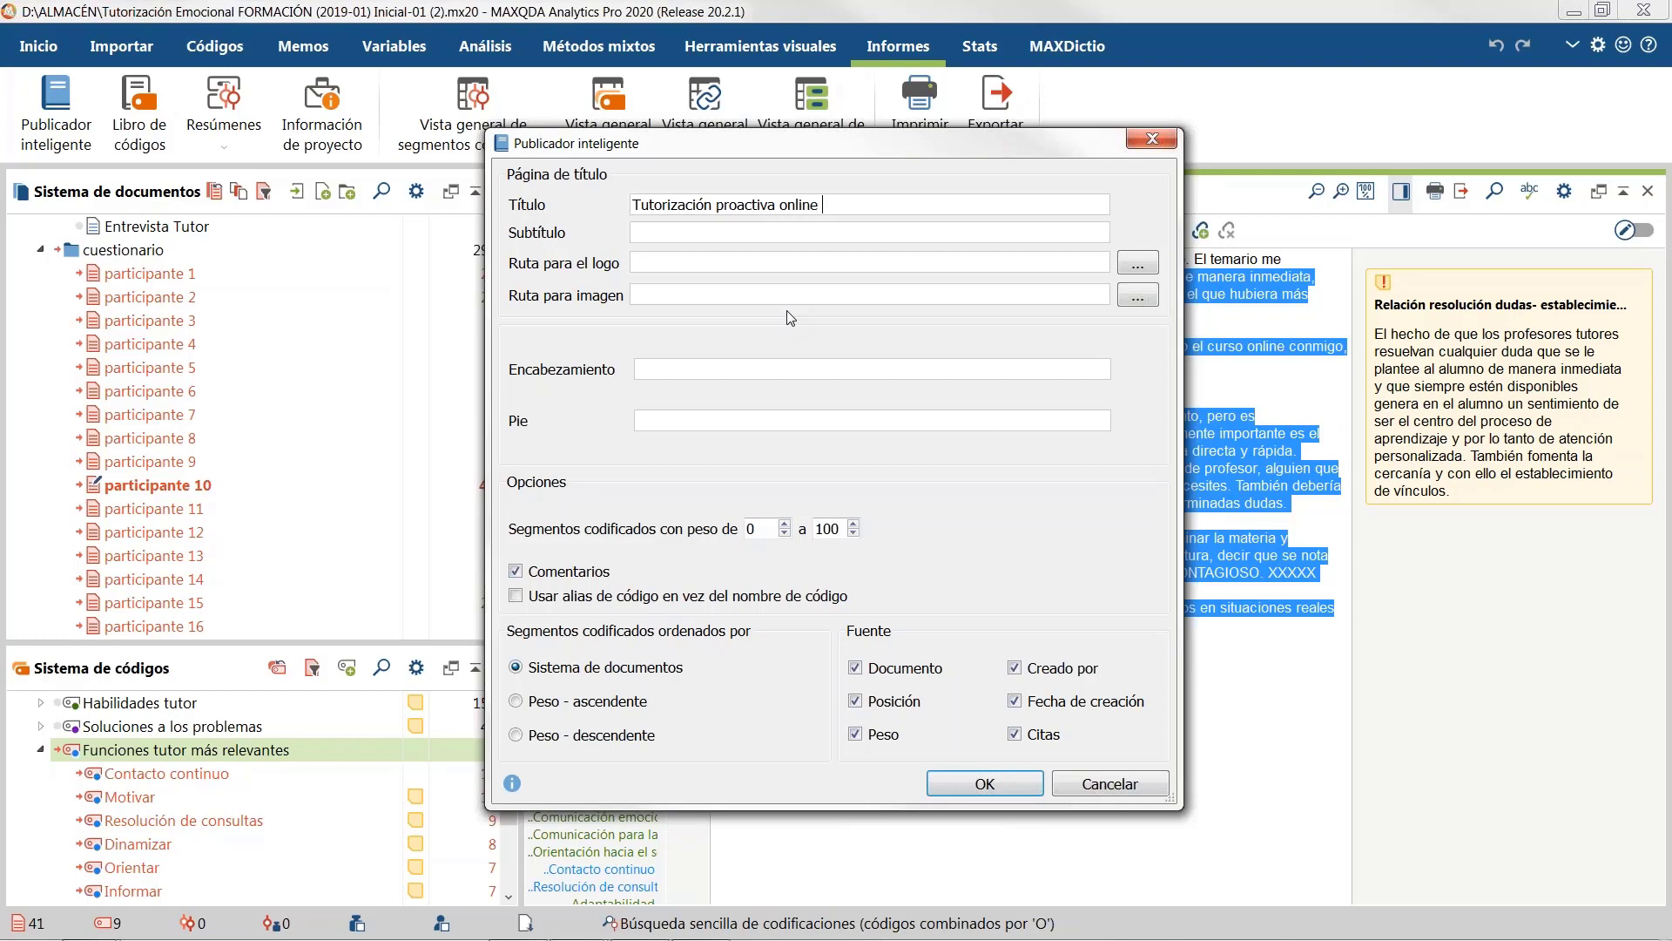
left_click(763, 230)
type("En tiempos d")
type("el C")
type("O")
type("VID")
type("W")
type("ebinar")
type(" MAX")
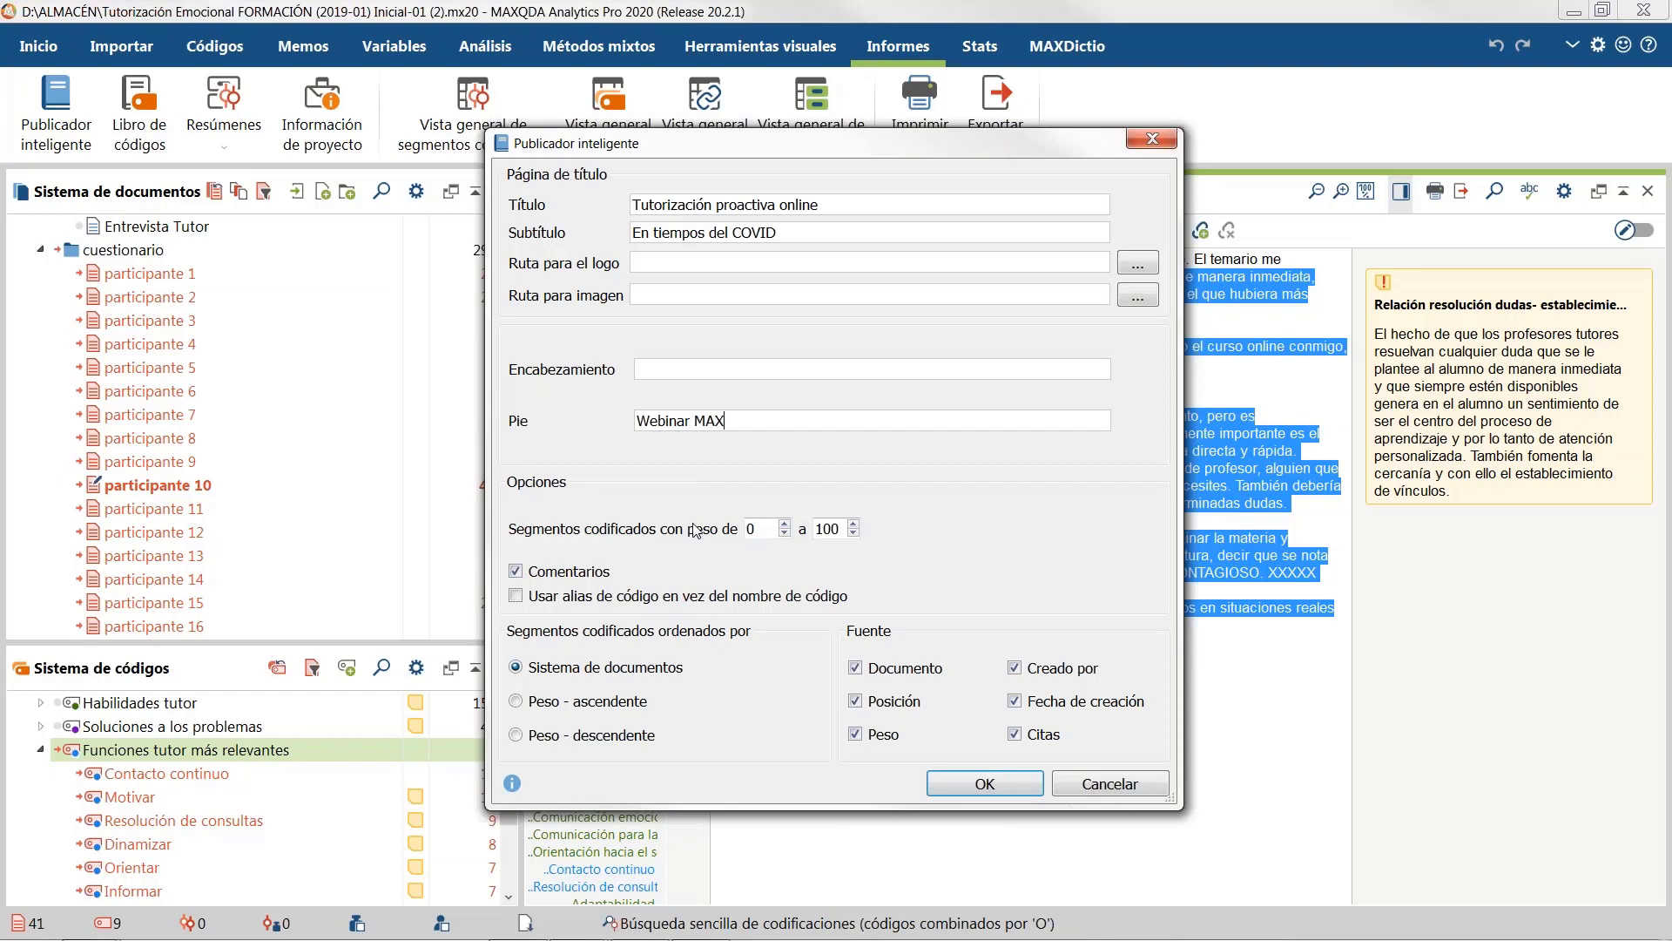
type("QDA 2020")
Step: Generate the report and save it in ALMACÉN as the Word document "Tutorización Emocional FORMACIÓN (2019-01) Inicial-01 (2).docx"
left_click(278, 930)
left_click(985, 784)
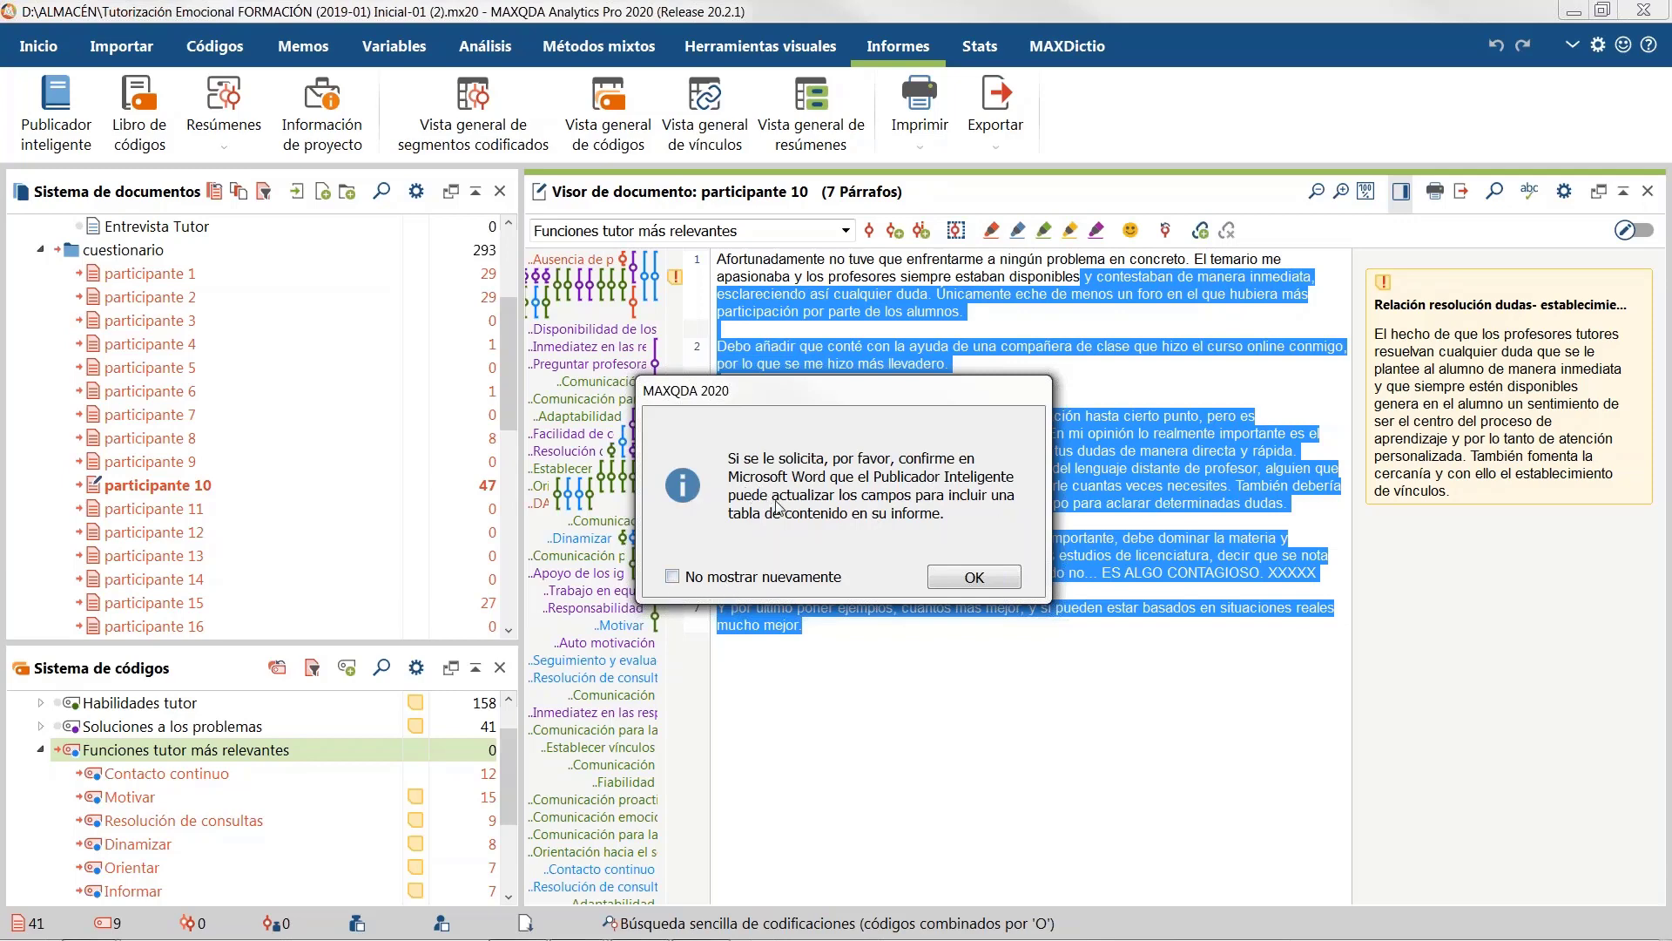
left_click(965, 577)
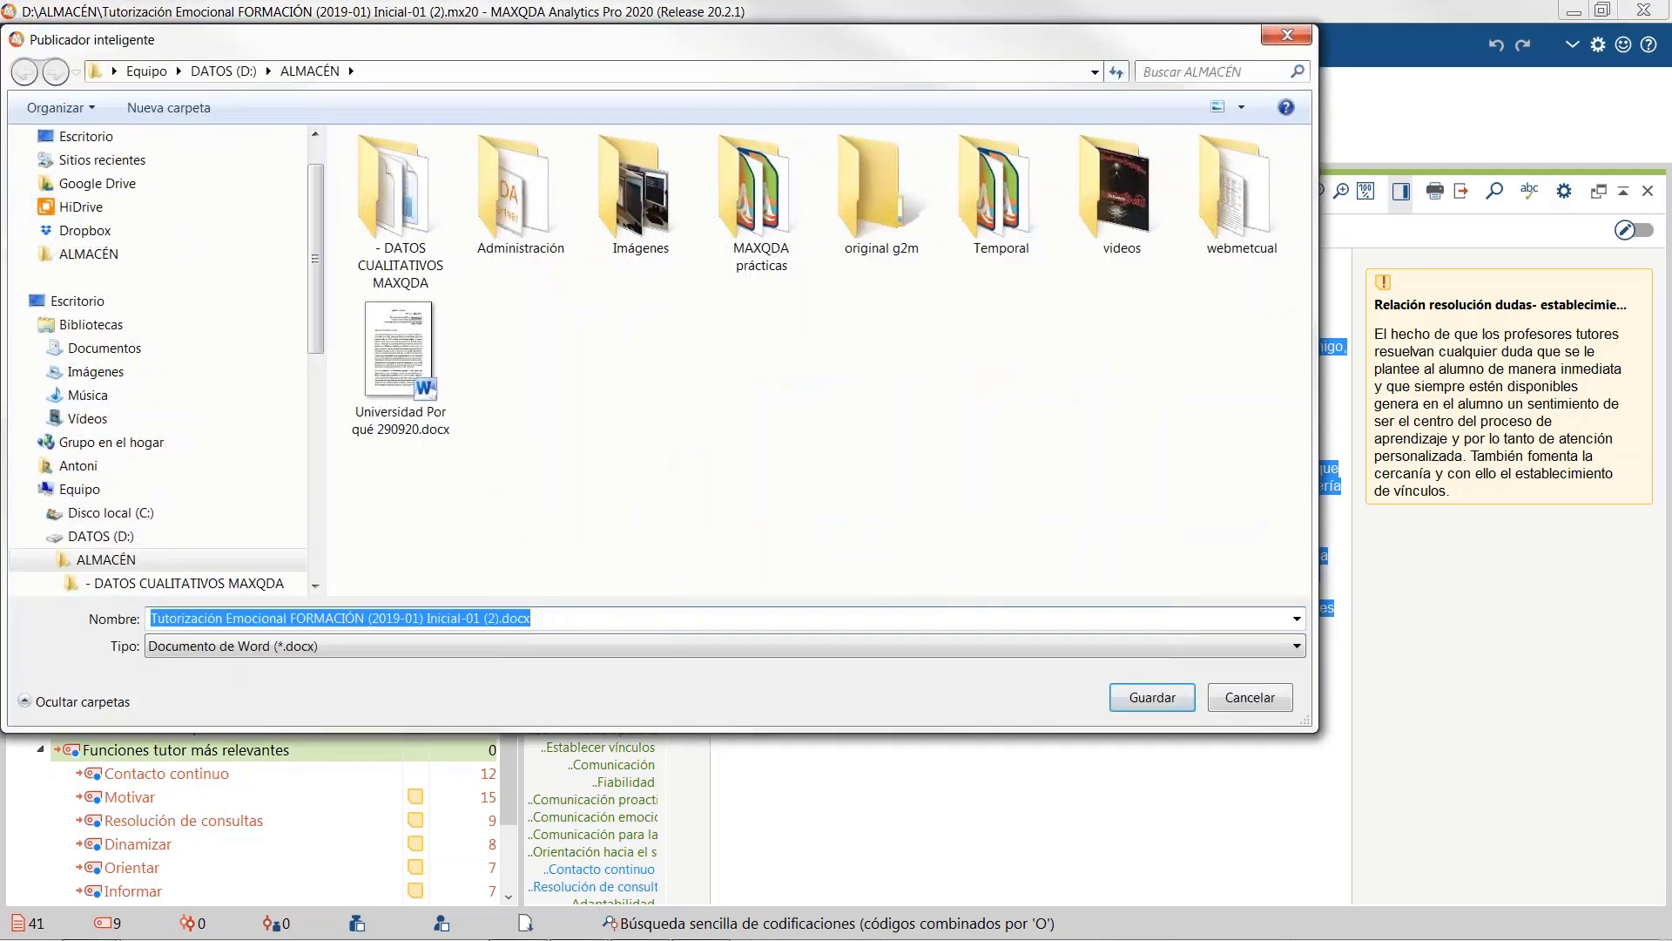
left_click(1138, 699)
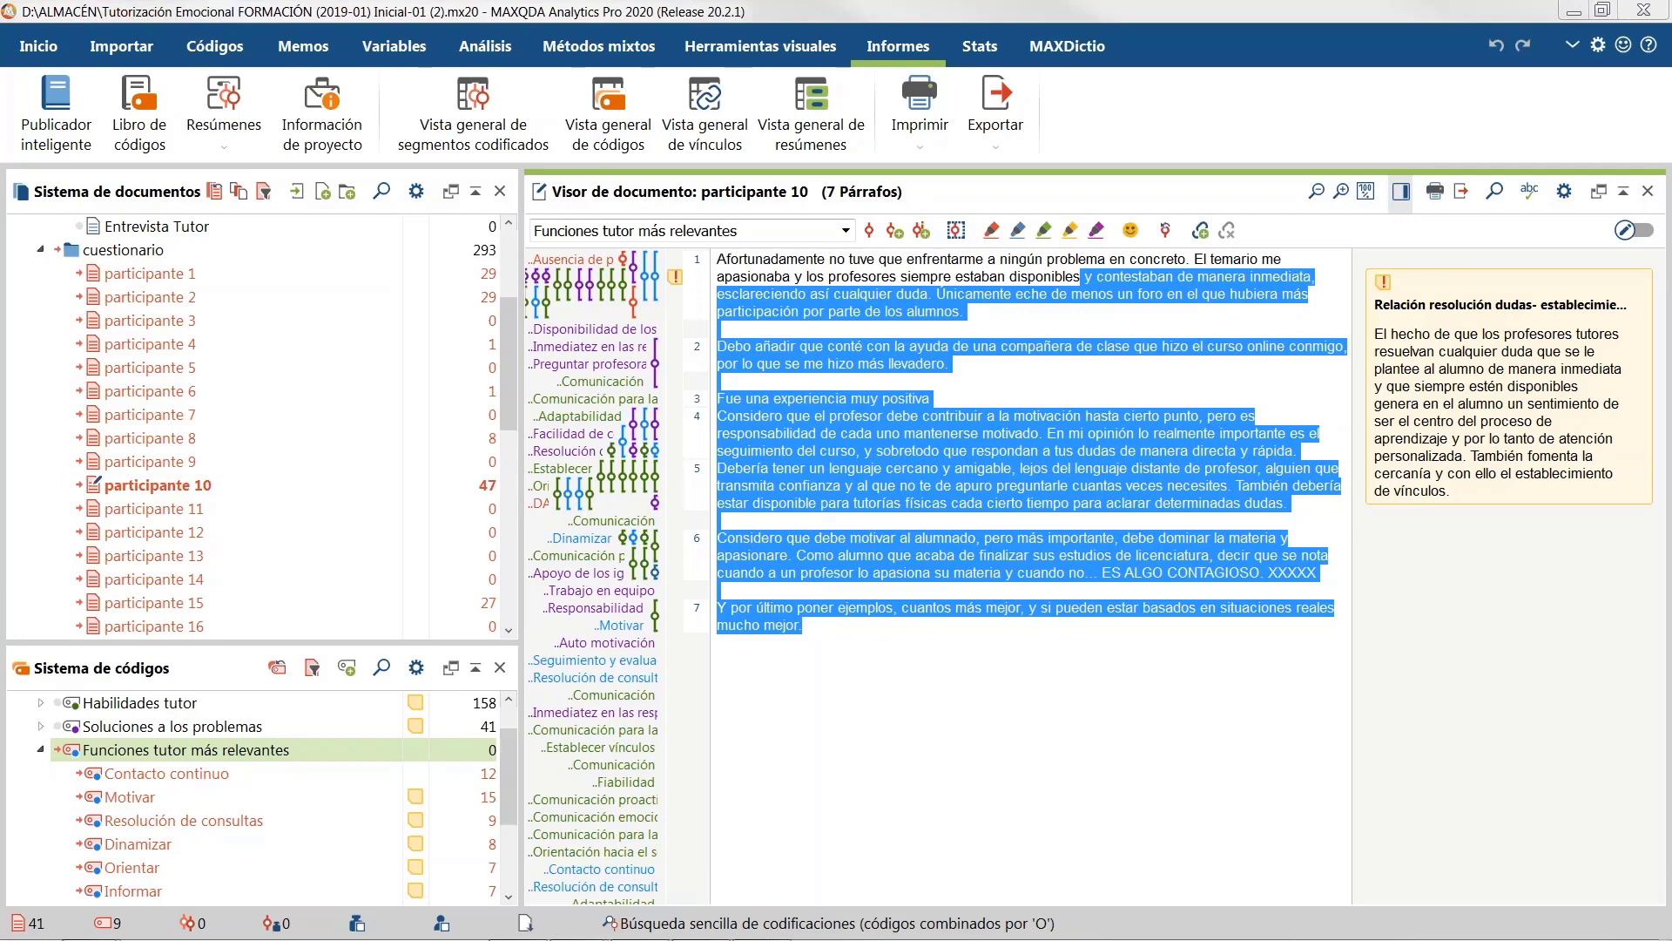
Step: Bring the Word window with the generated report into view over the MAXQDA project
left_click(803, 276)
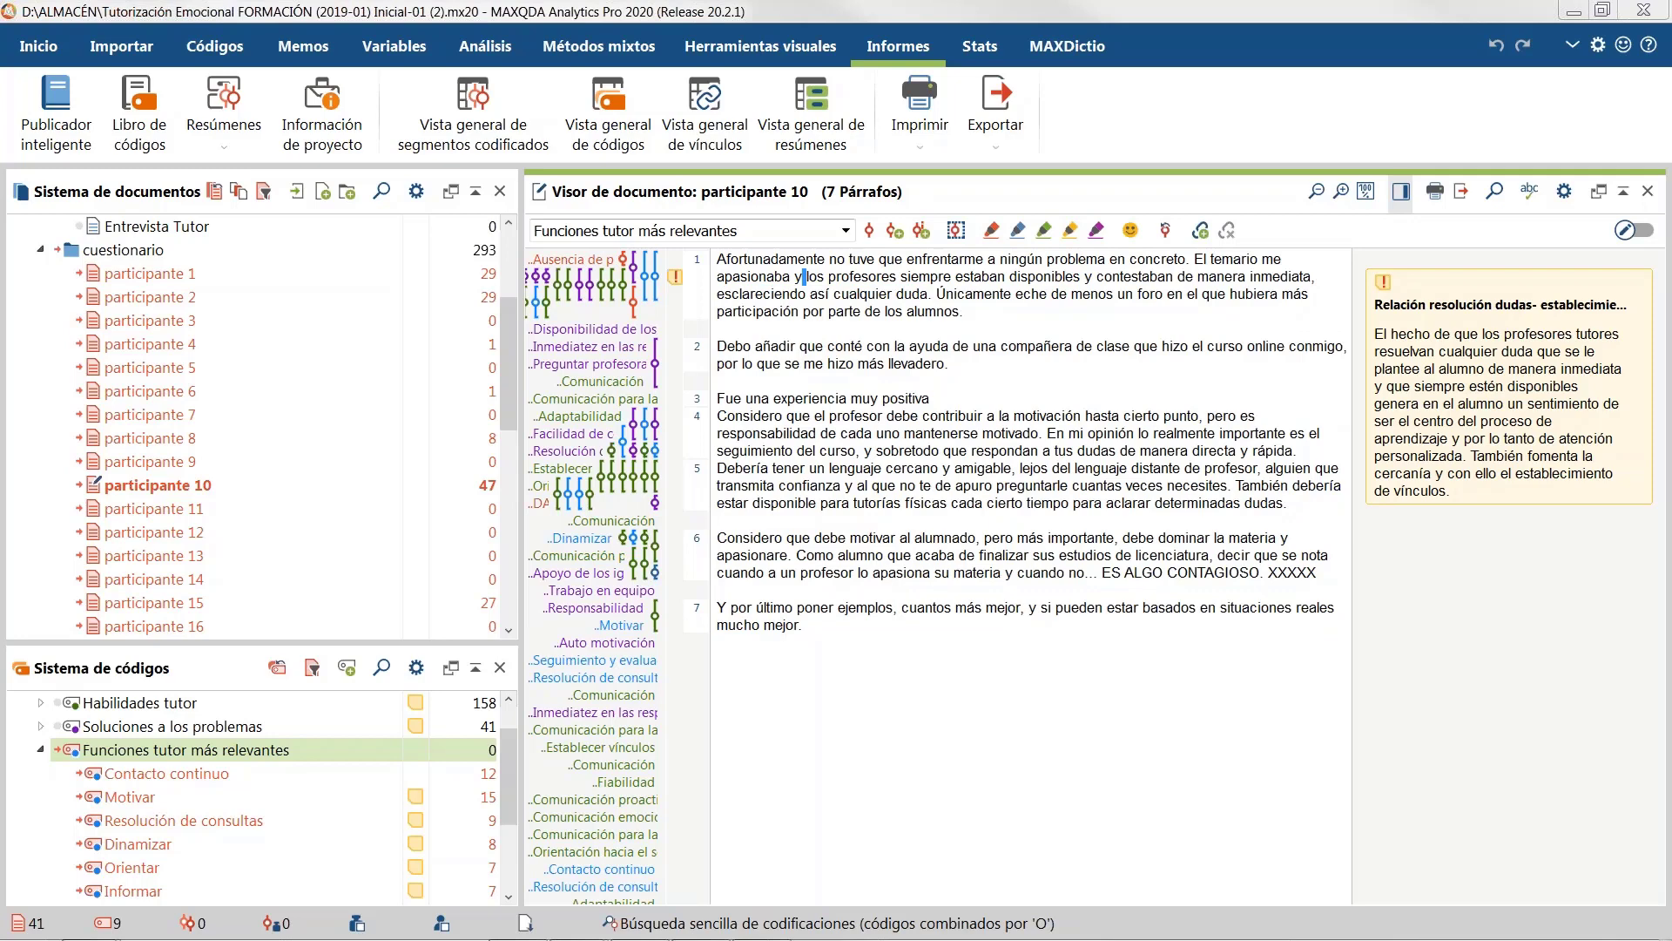
left_click(1436, 197)
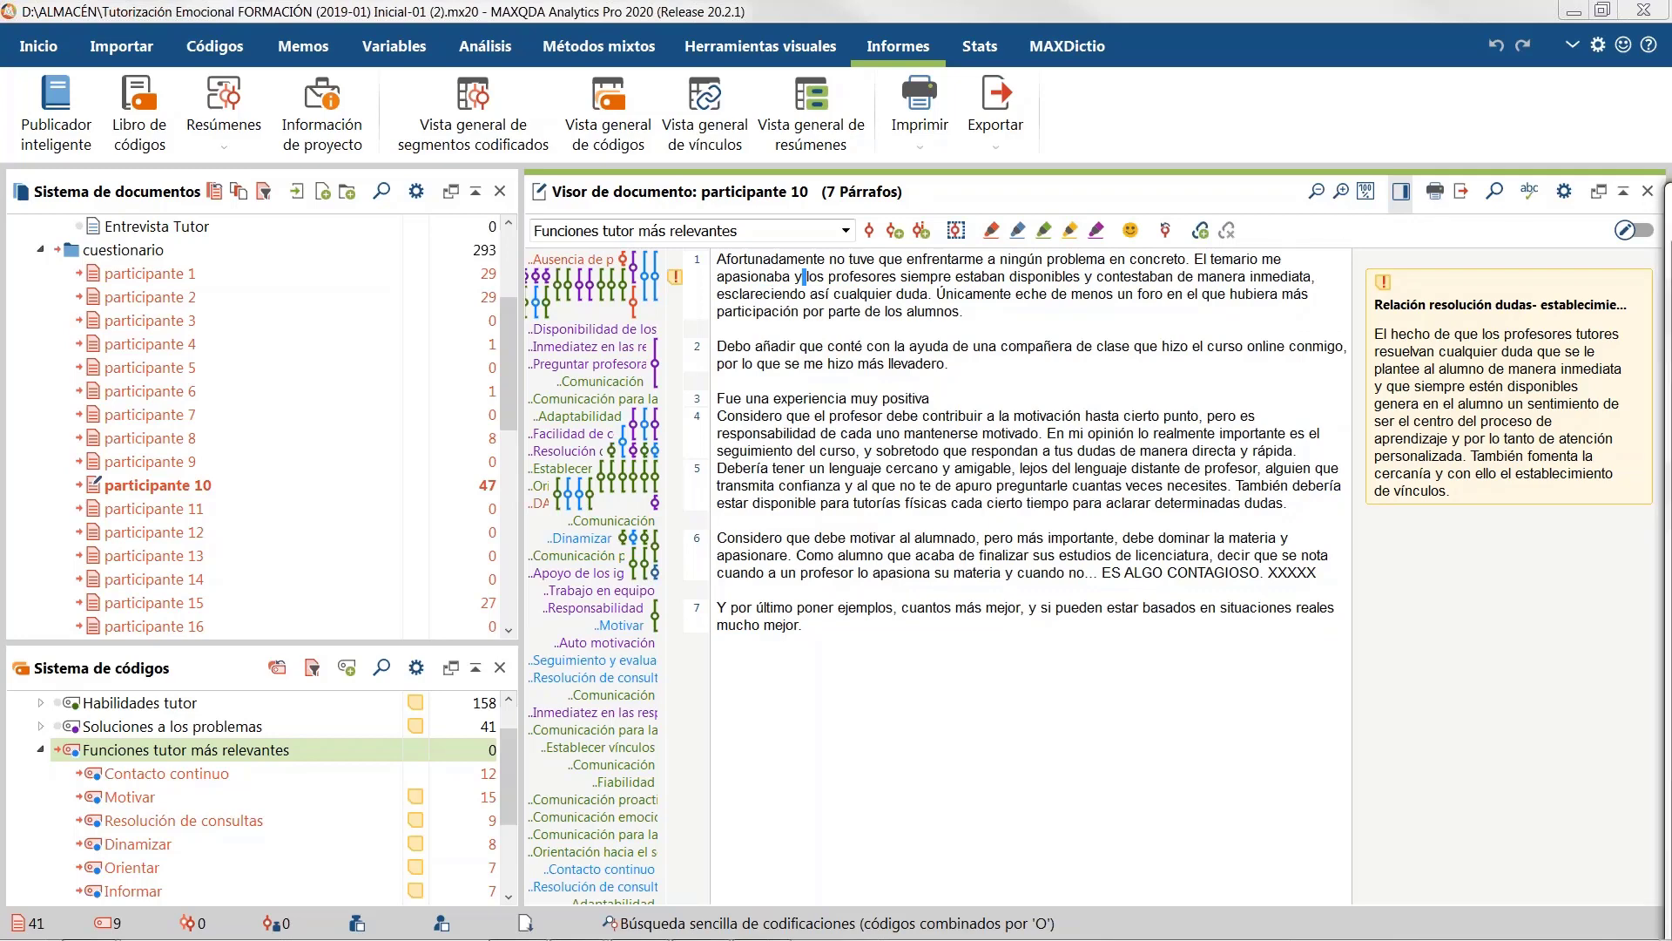
left_click_drag(1671, 210, 702, 58)
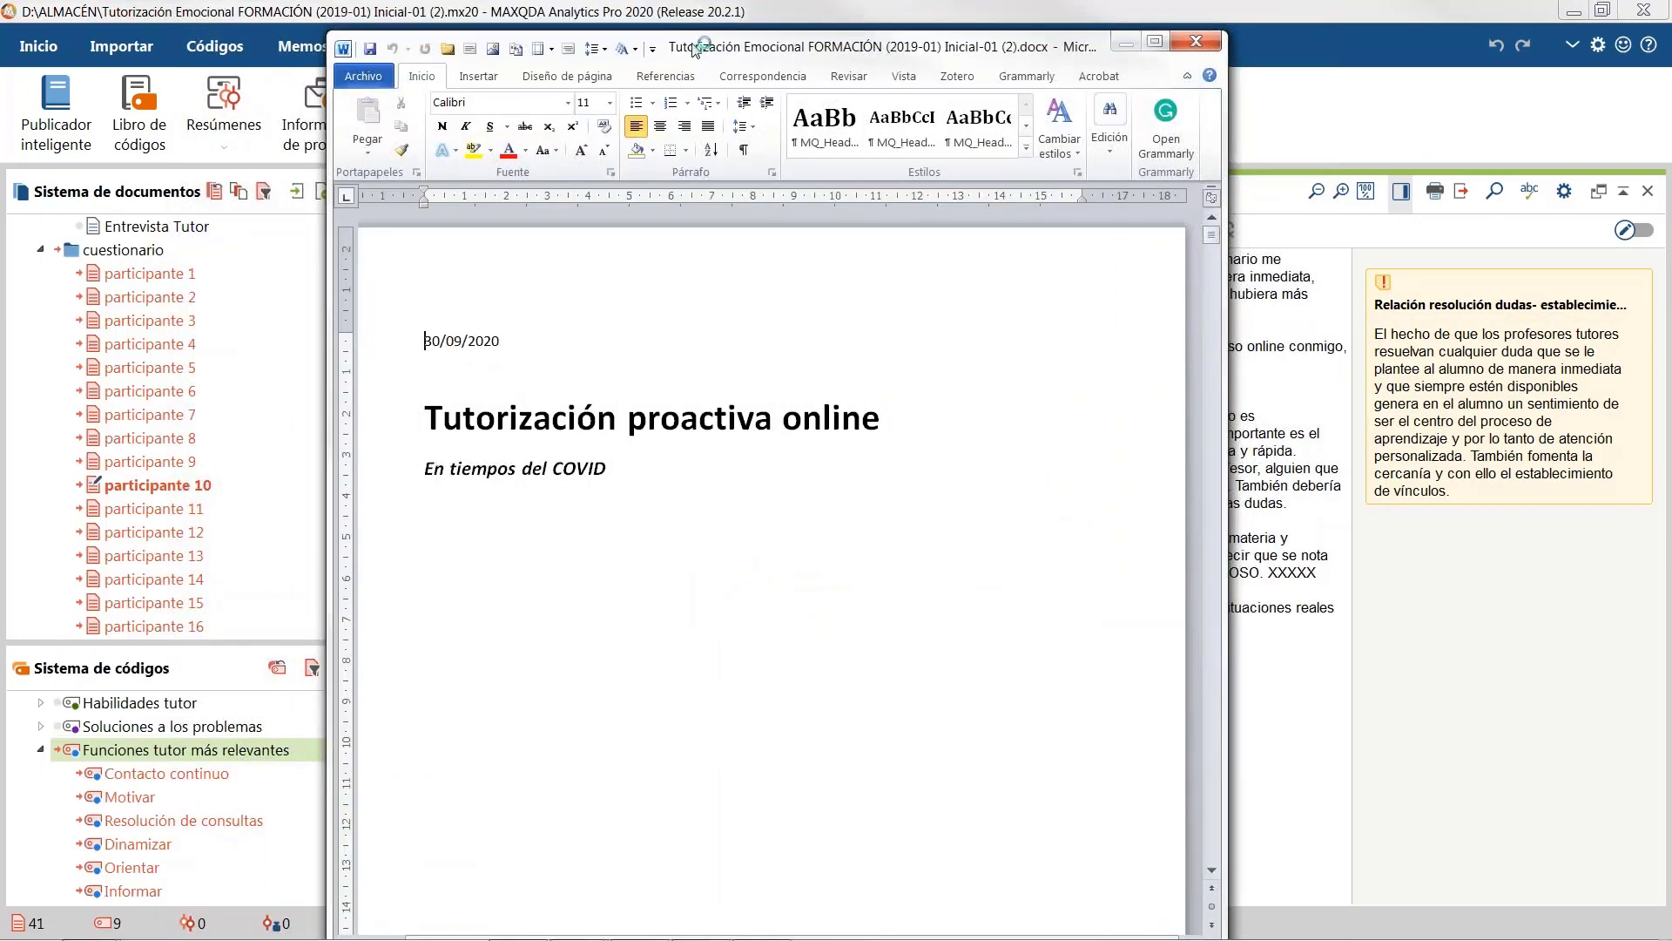
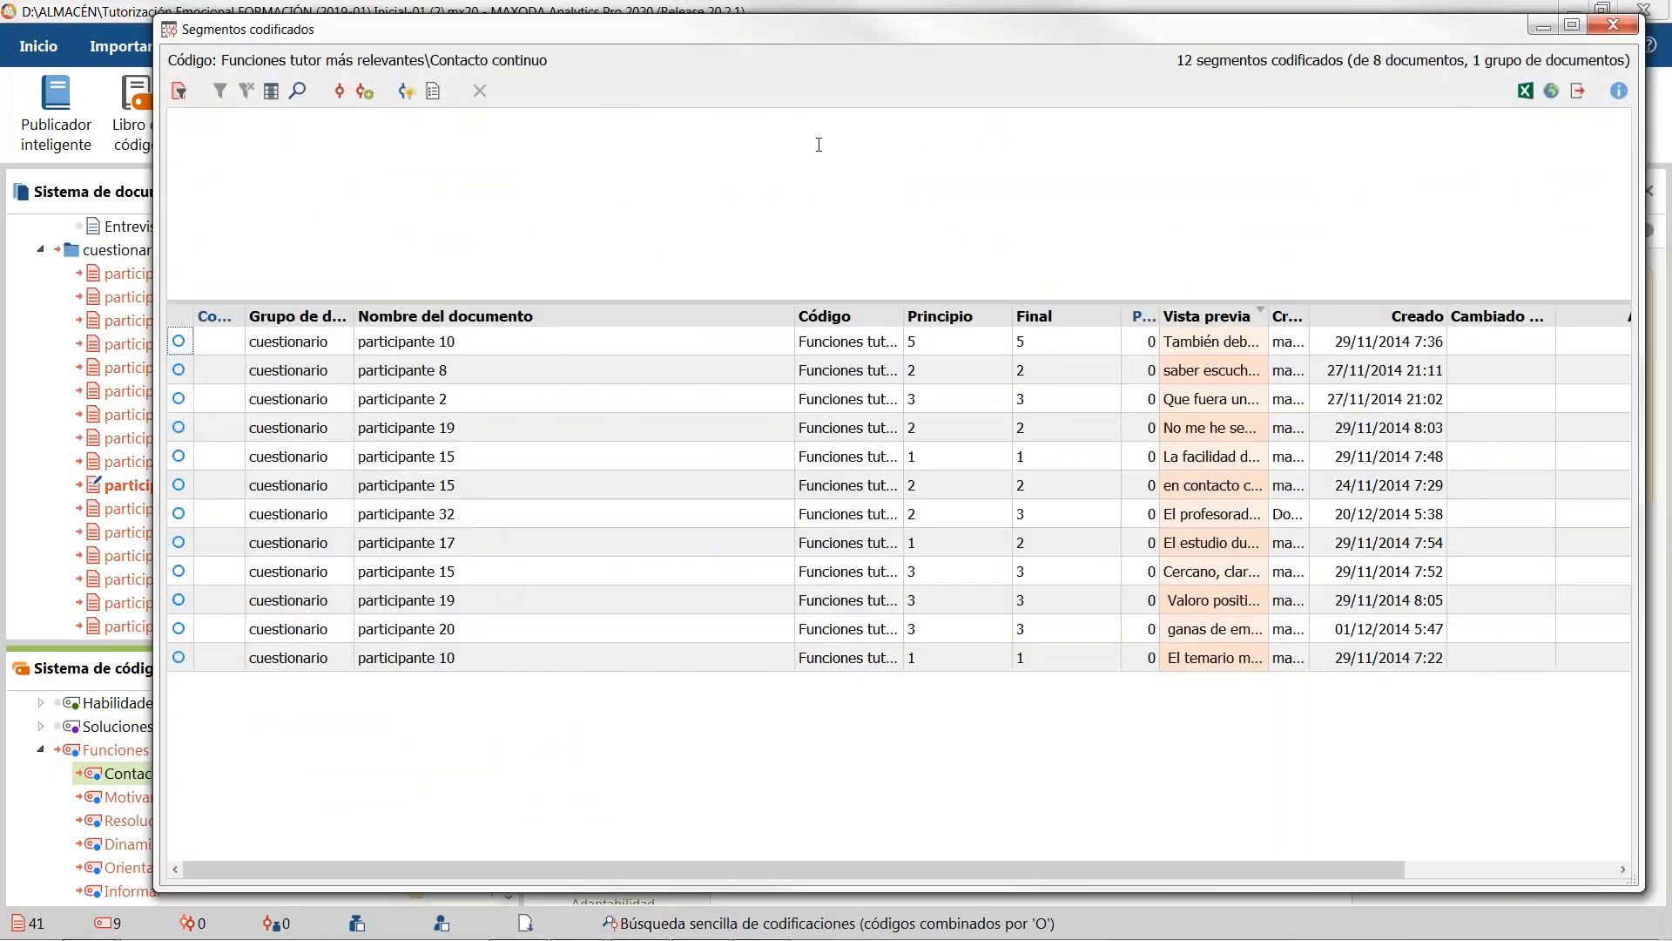
Step: Reposition the Contacto continuo coded segments window and read the segments of participante 10, participante 8 and participante 2
left_click_drag(1242, 36, 1122, 44)
left_click(749, 357)
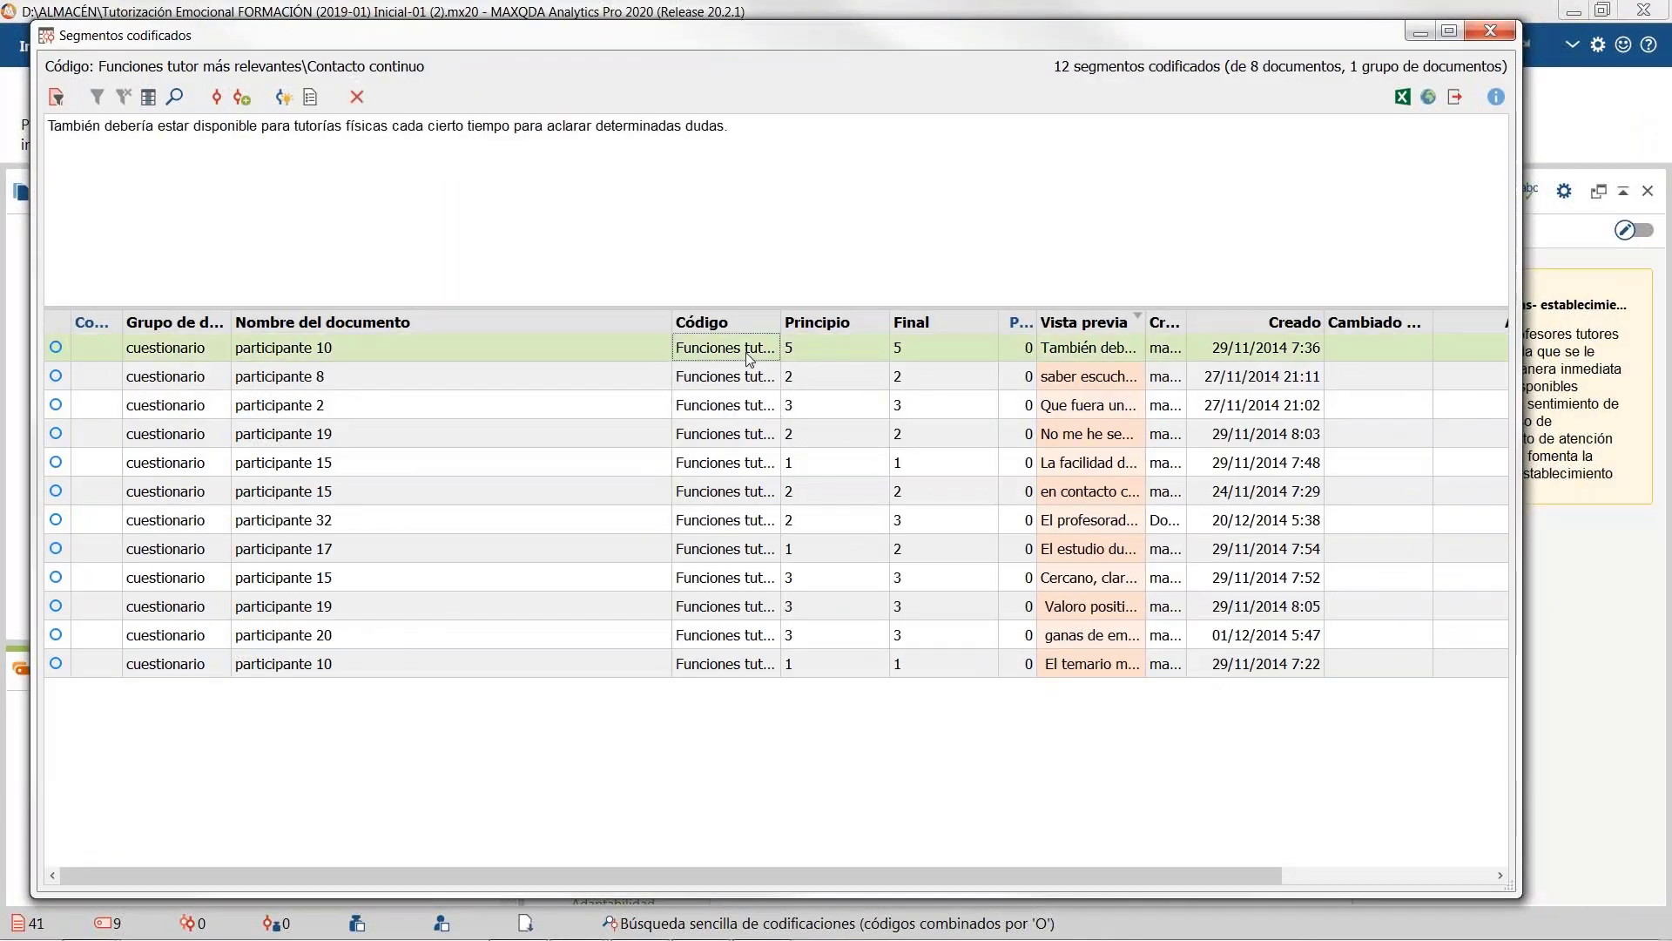
key("Down")
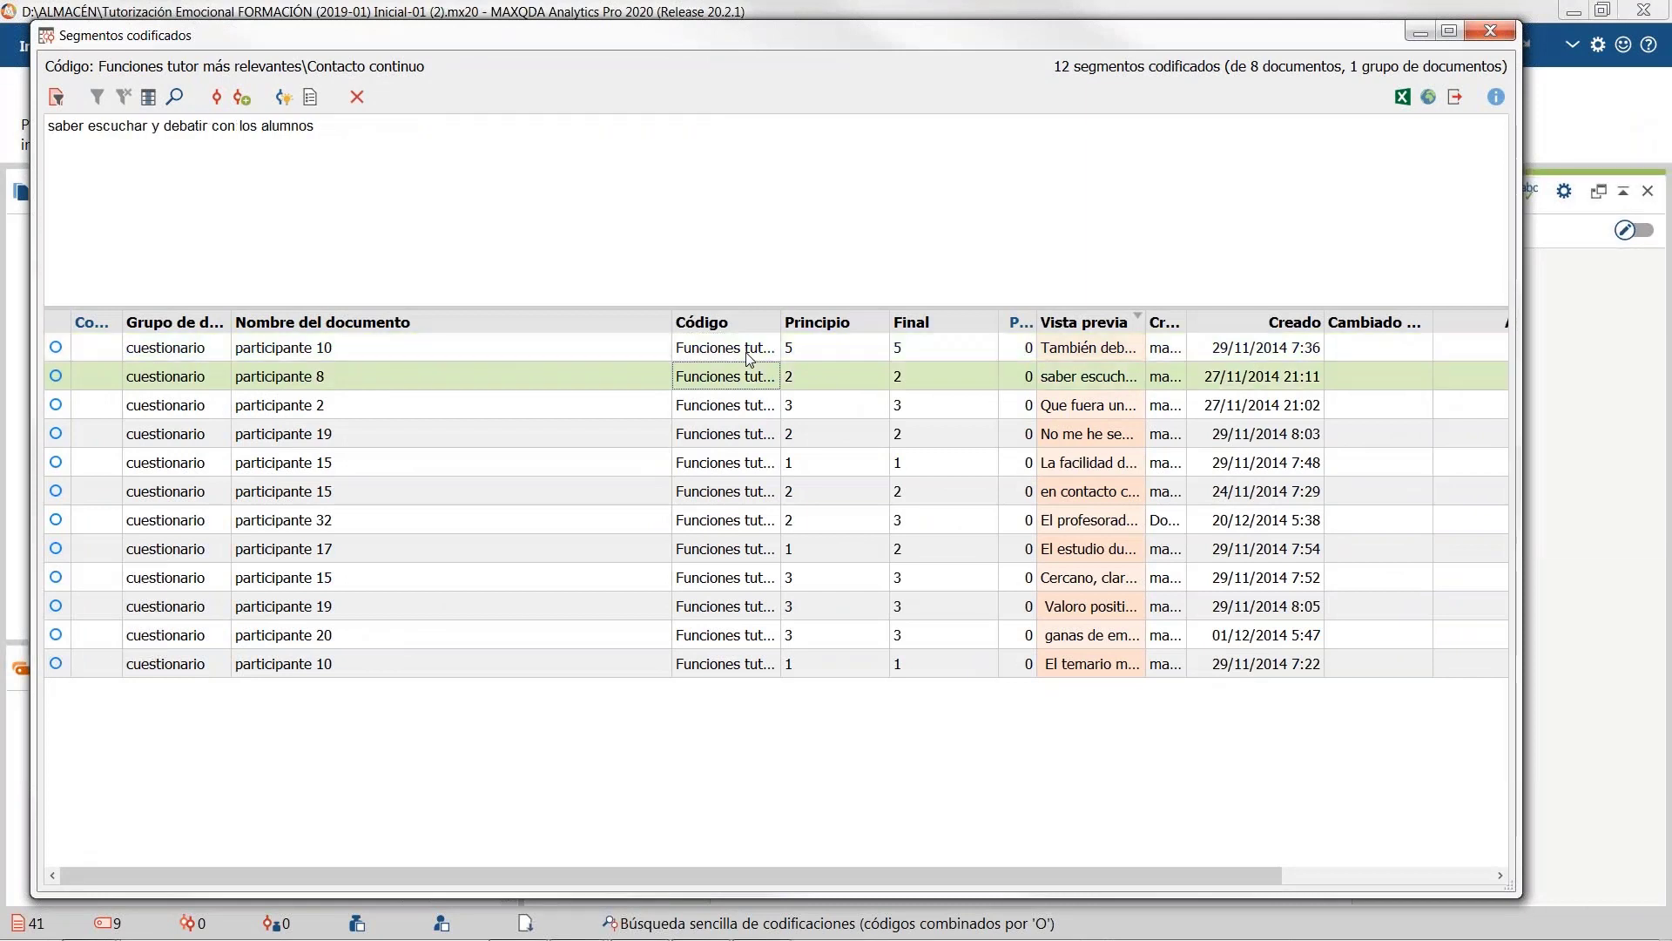
key("Down")
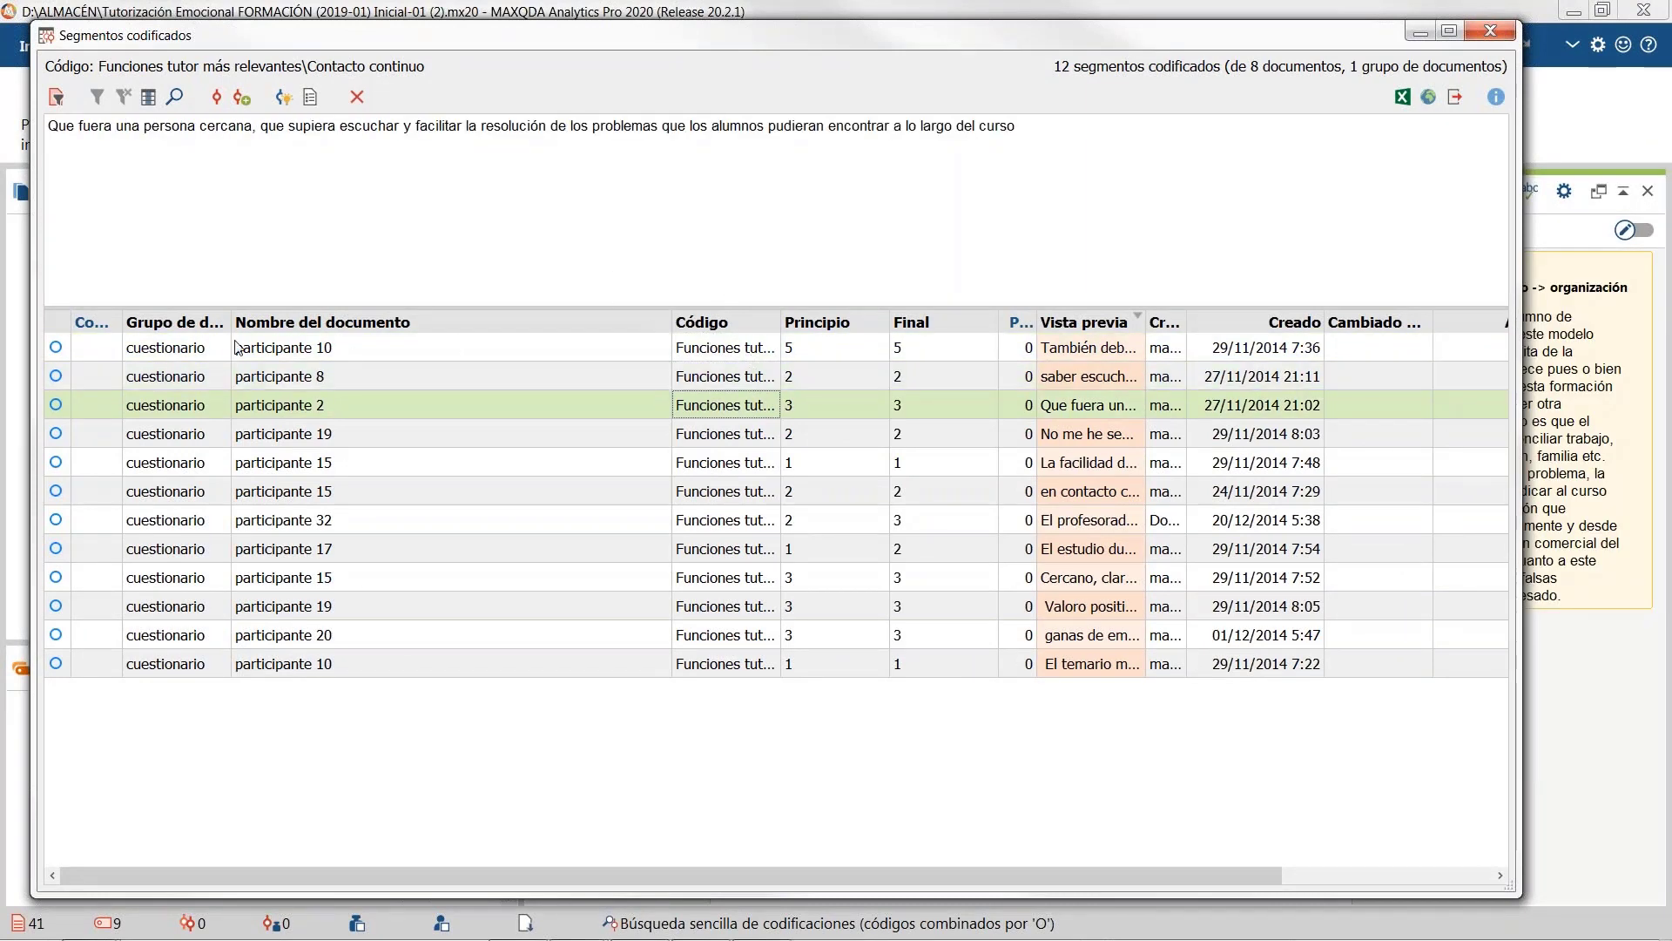
Step: Widen the Comentario and Peso columns and narrow the Nombre del documento column in the coded segments table
left_click_drag(123, 325, 187, 326)
left_click_drag(751, 322, 503, 320)
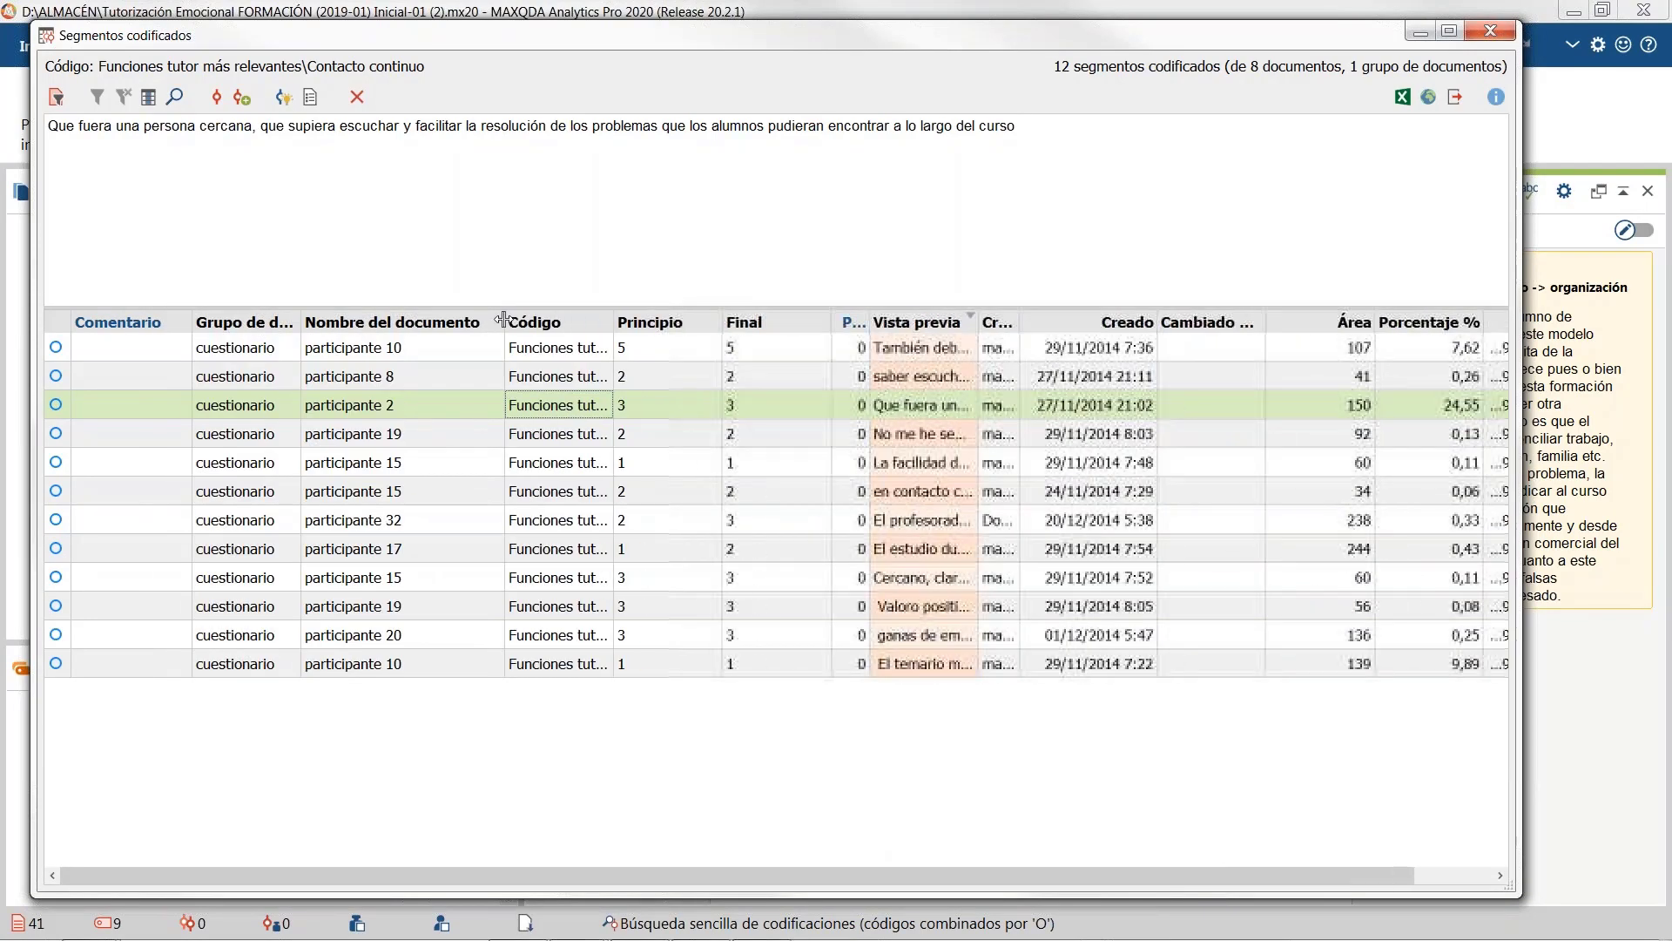
left_click_drag(1074, 873, 1216, 887)
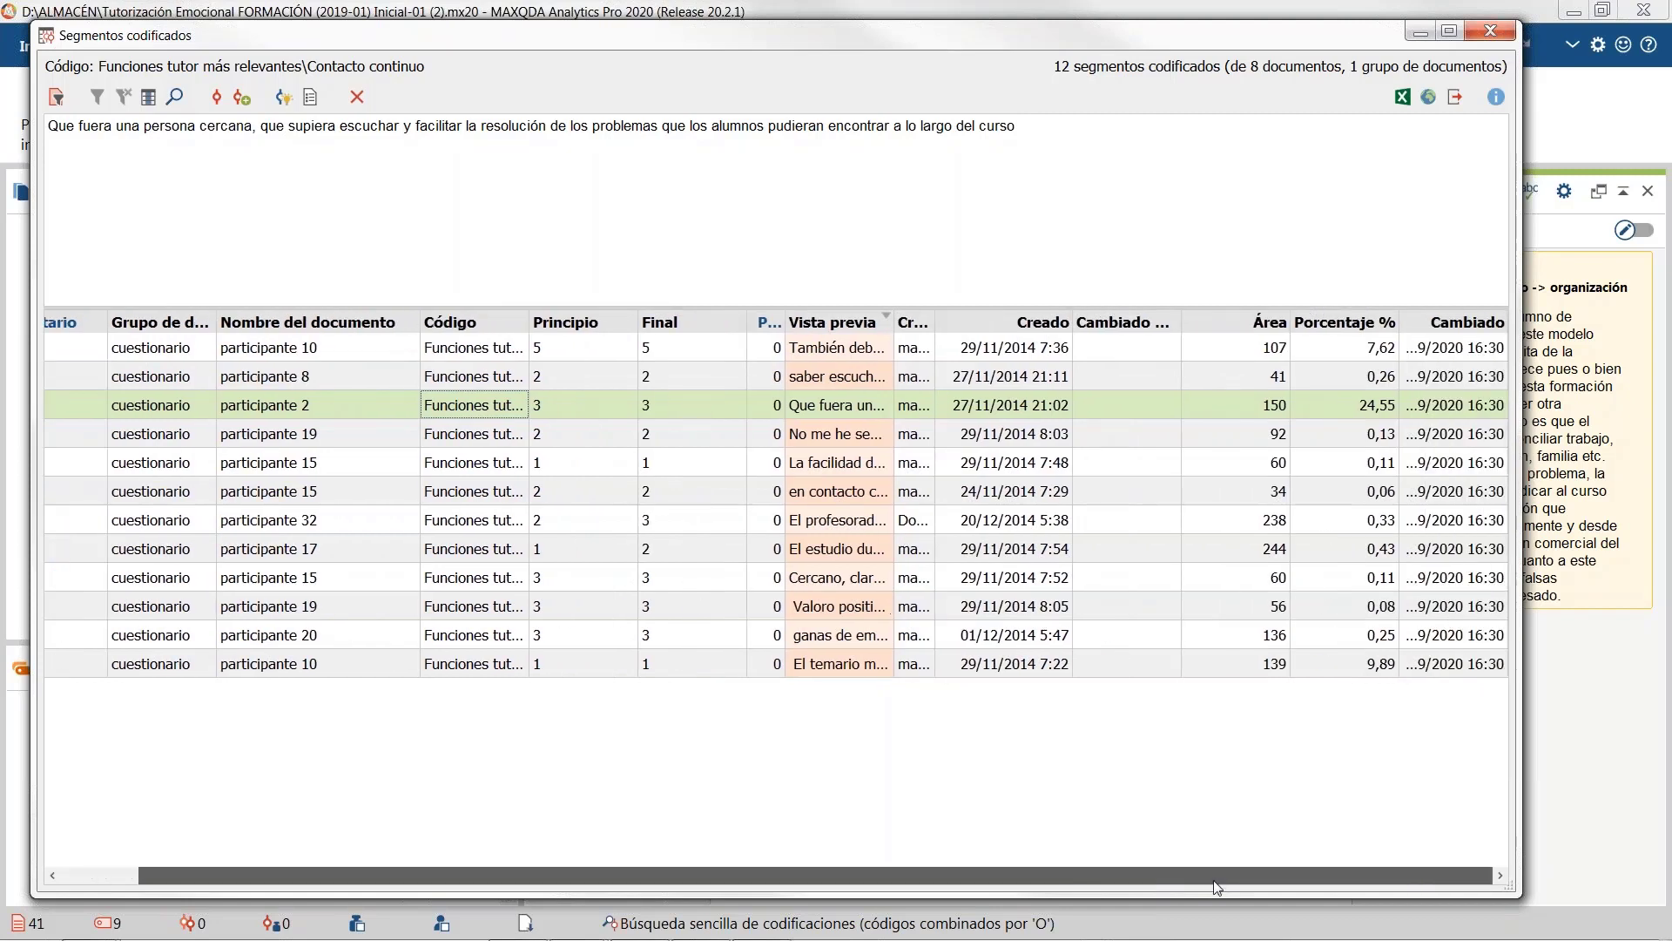
double_click(784, 322)
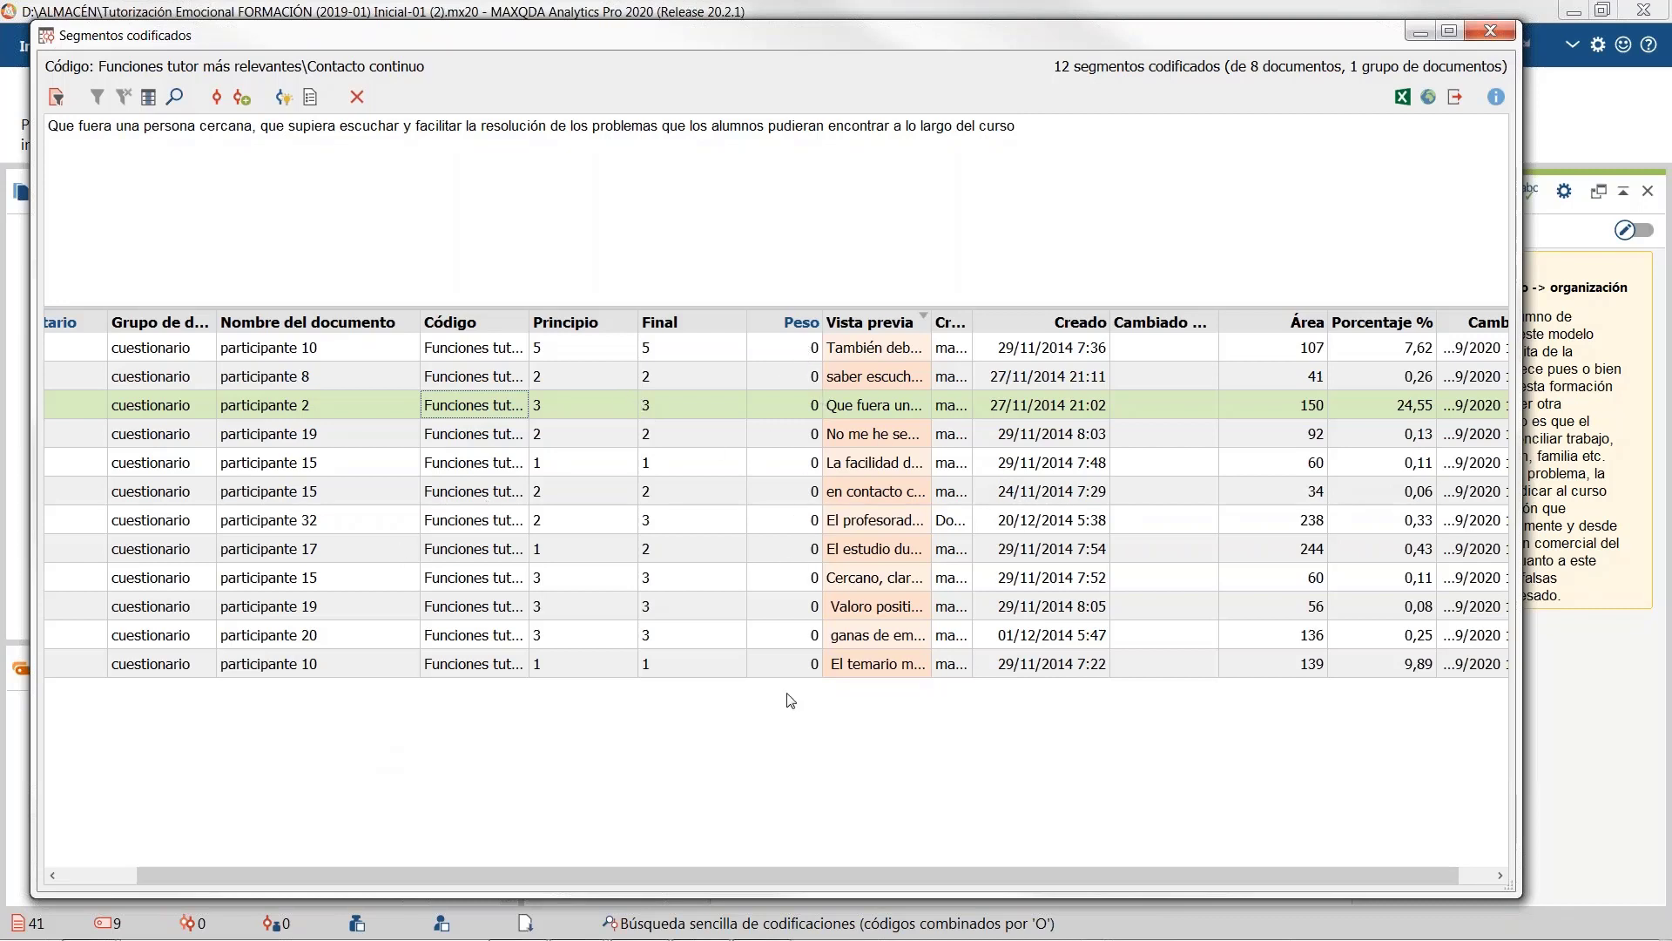
Step: Set the weight of participante 2's Contacto continuo segment to 10 and close the coded segments window
left_click(813, 352)
left_click(800, 383)
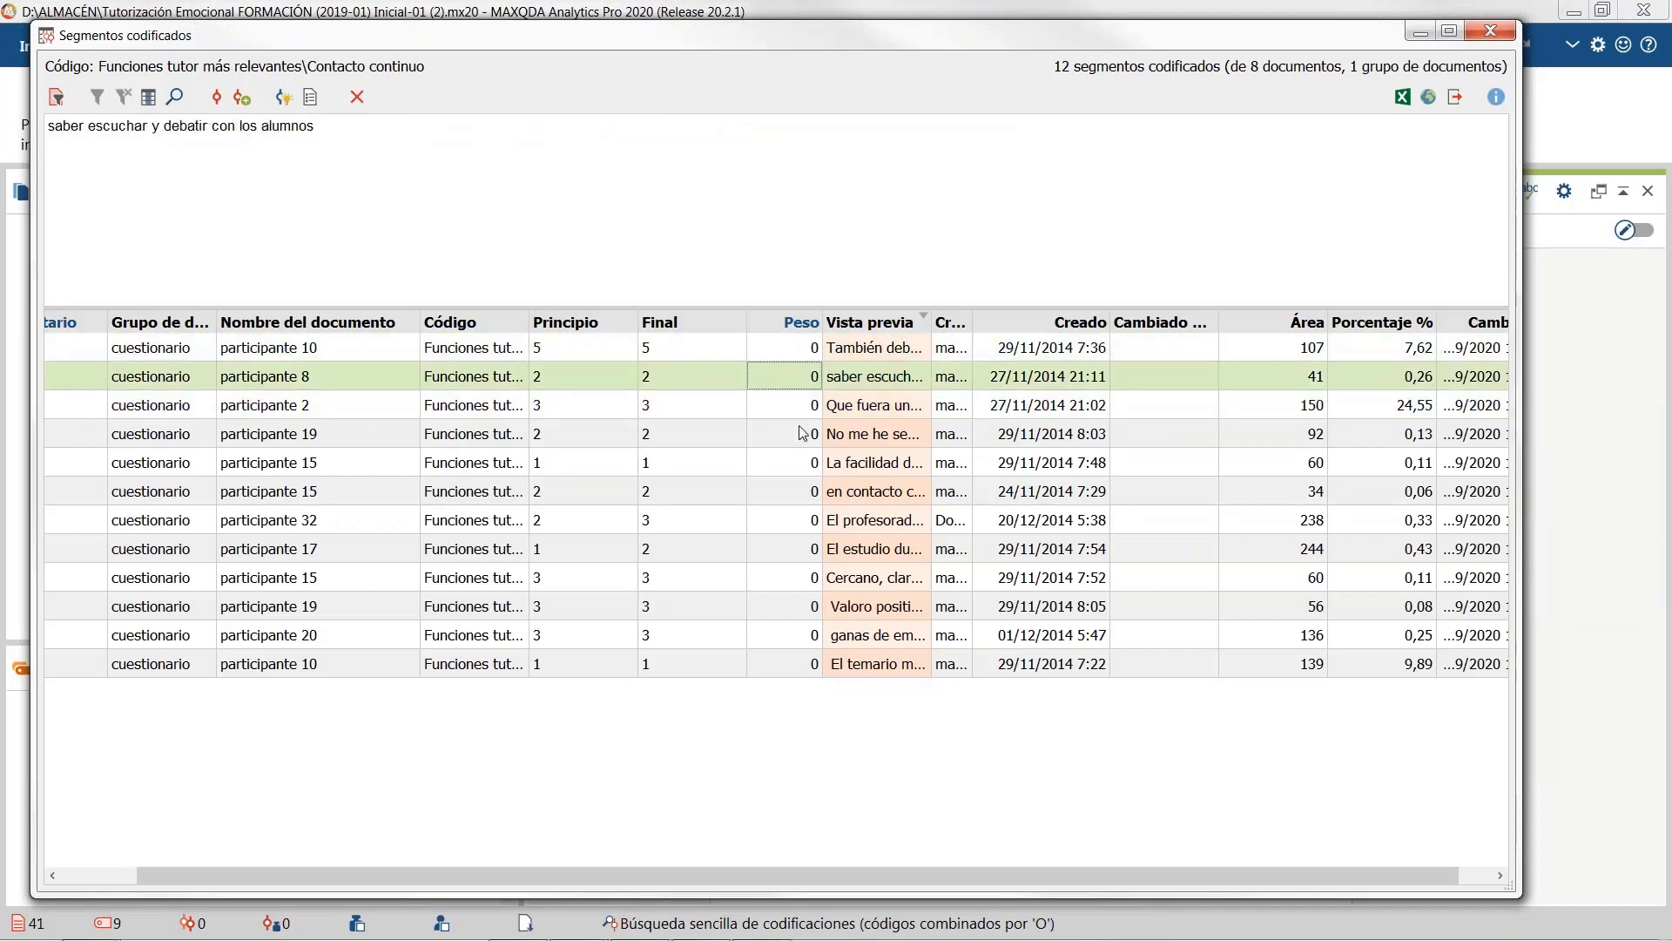
double_click(805, 410)
left_click(812, 404)
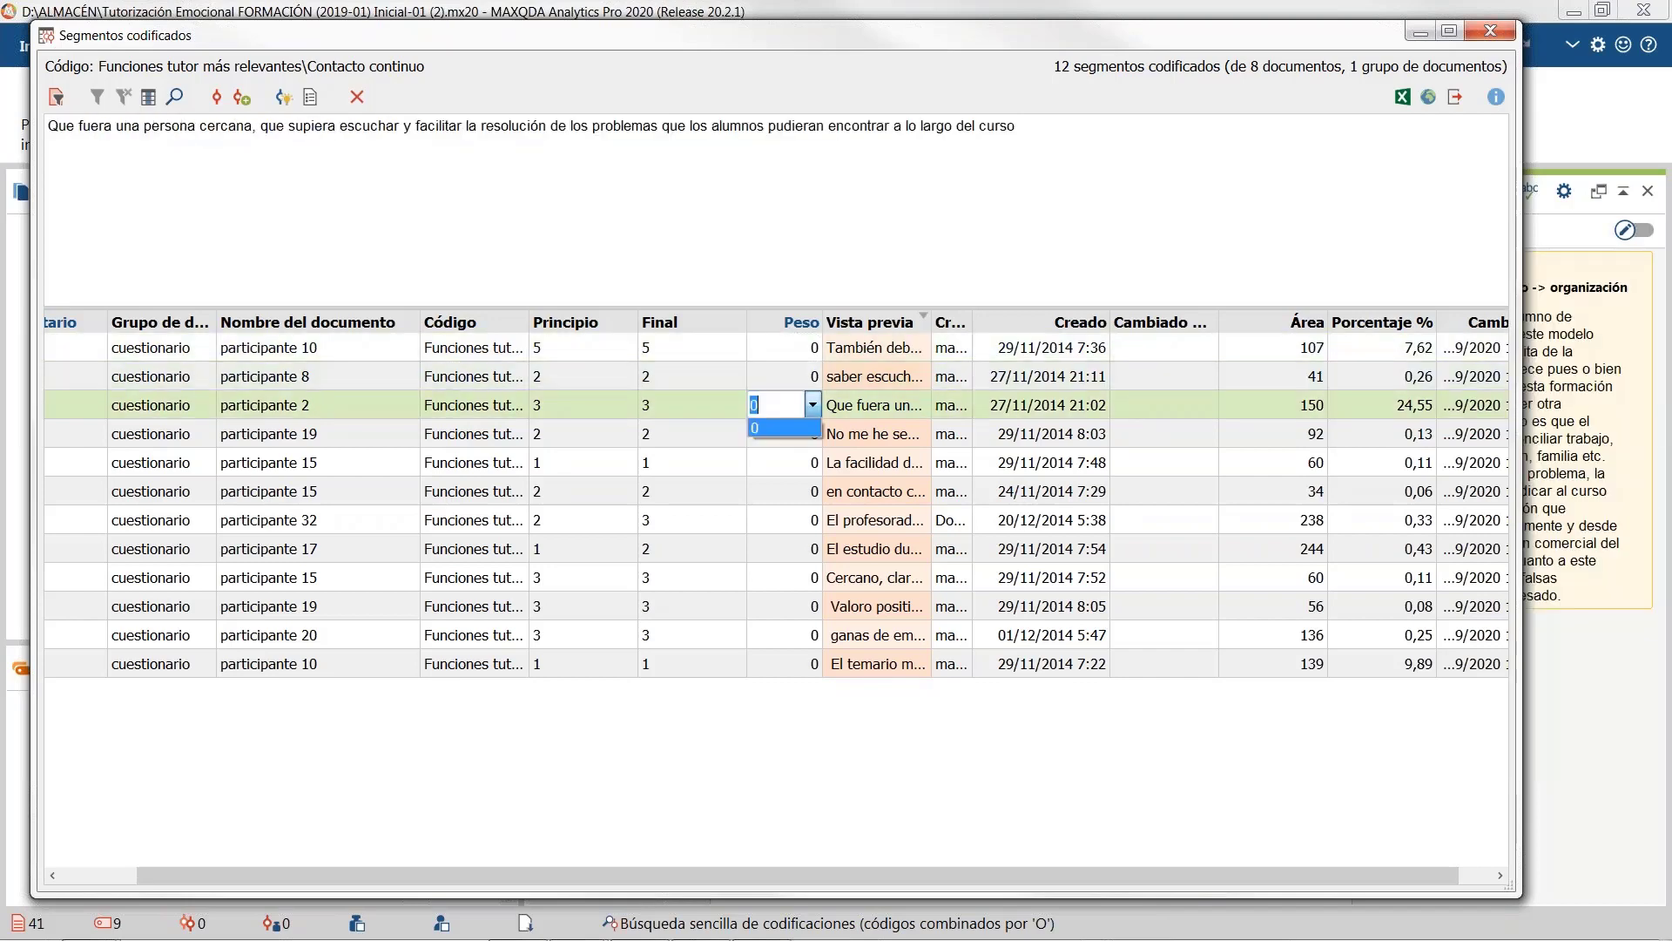
type("10")
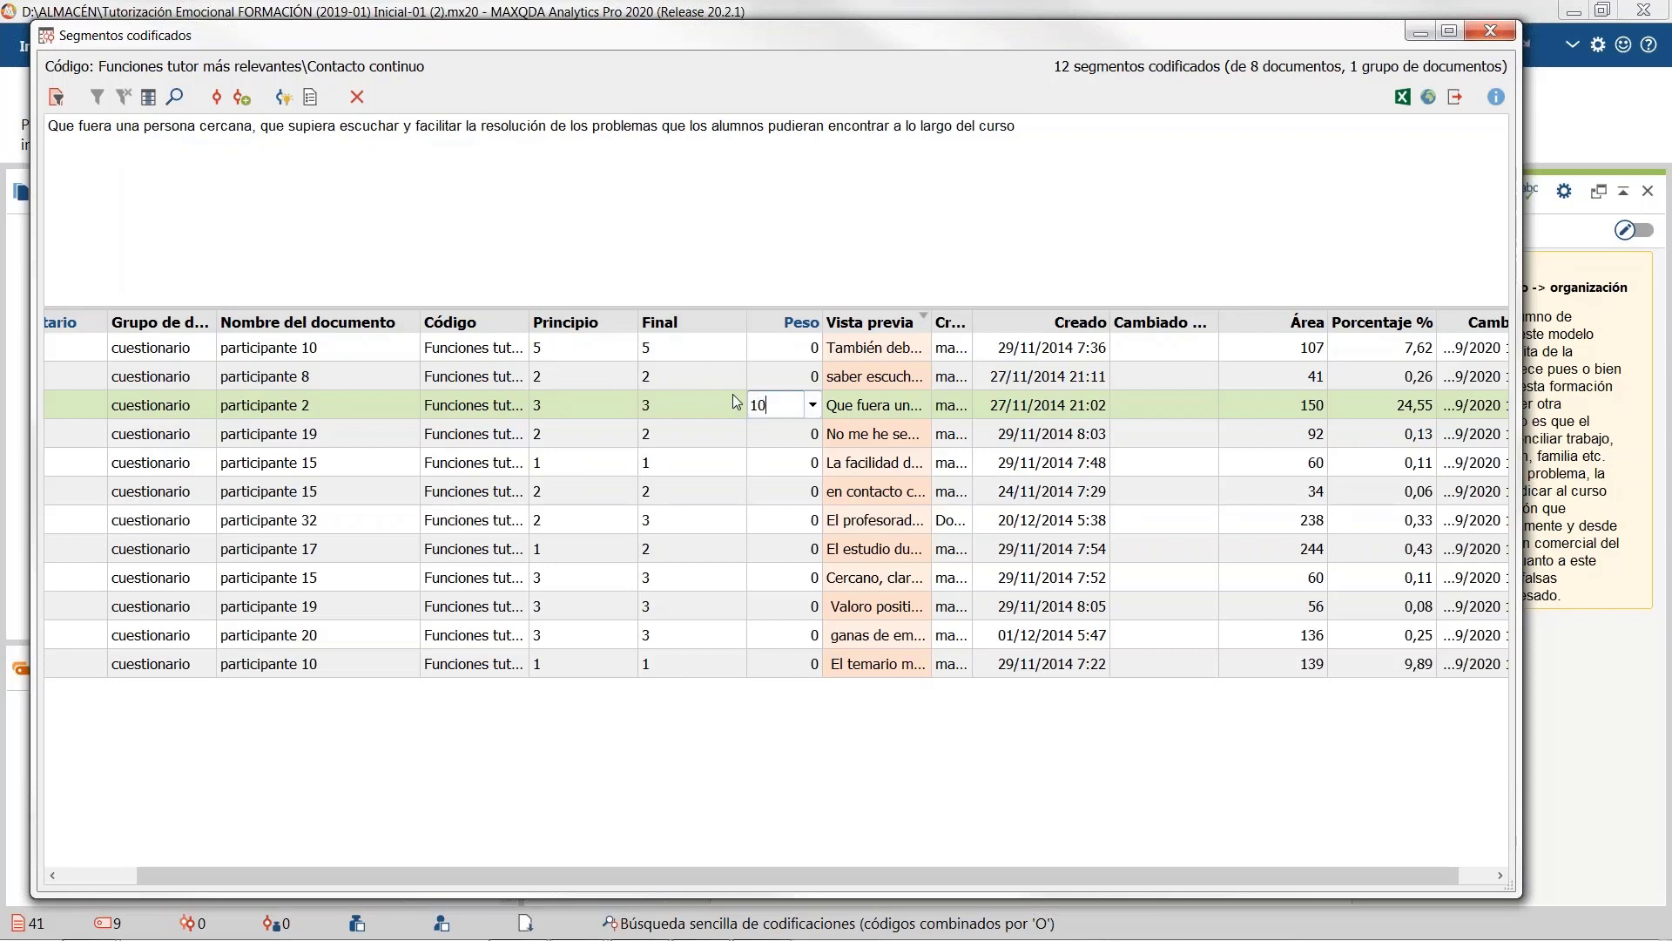
key("Return")
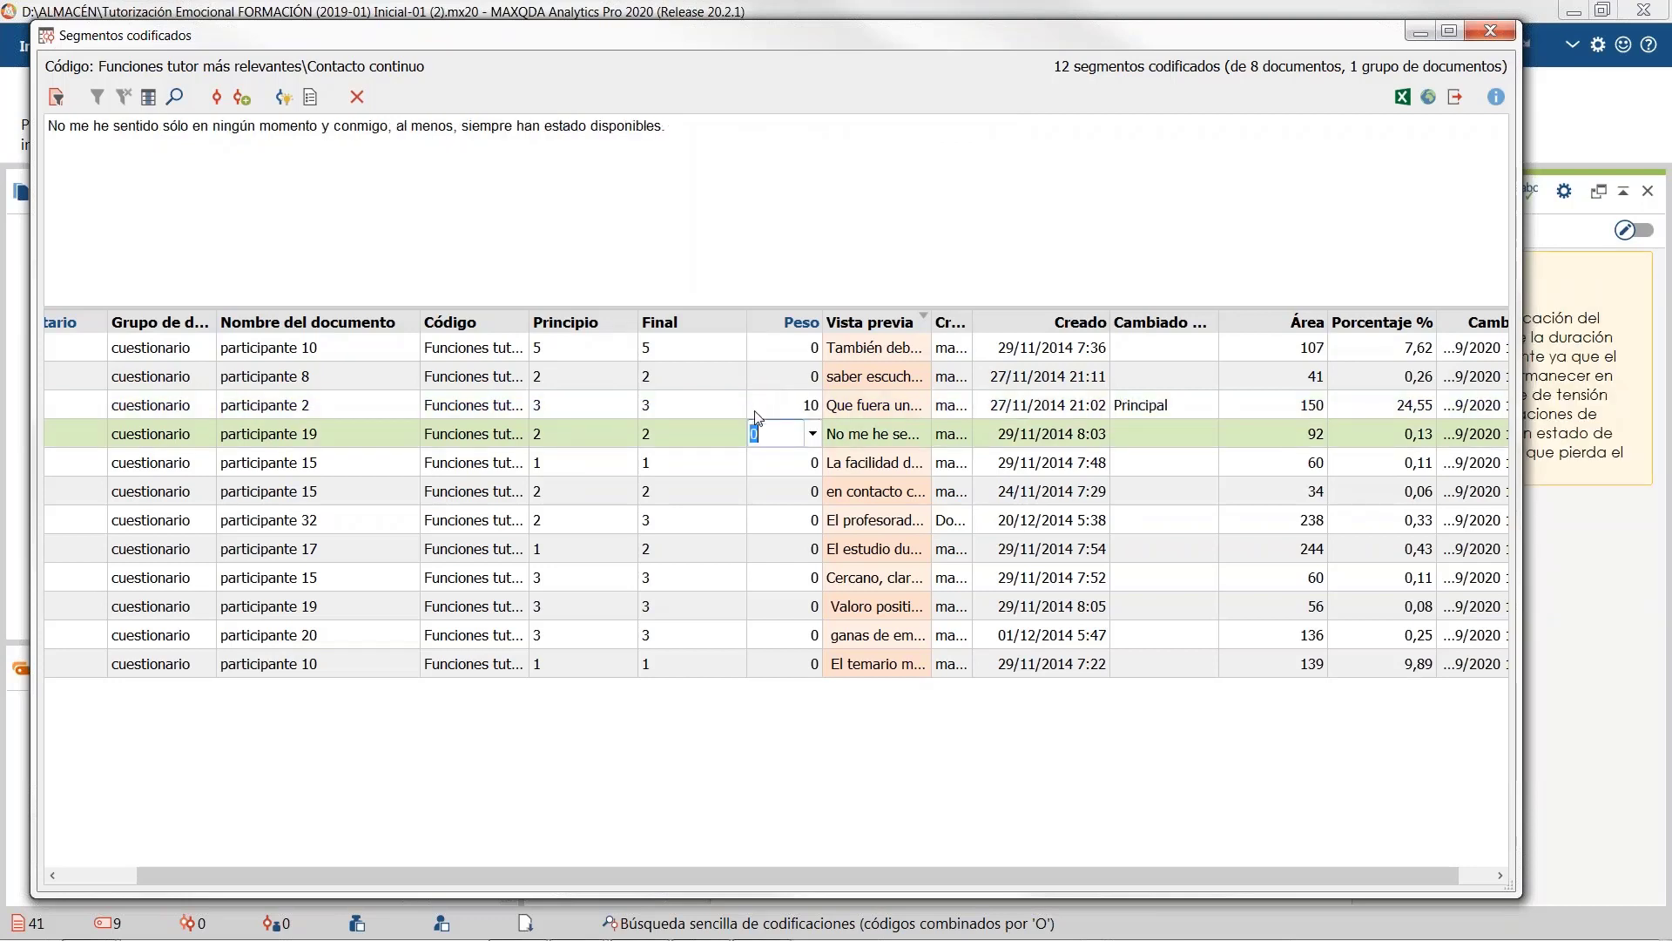
left_click(754, 406)
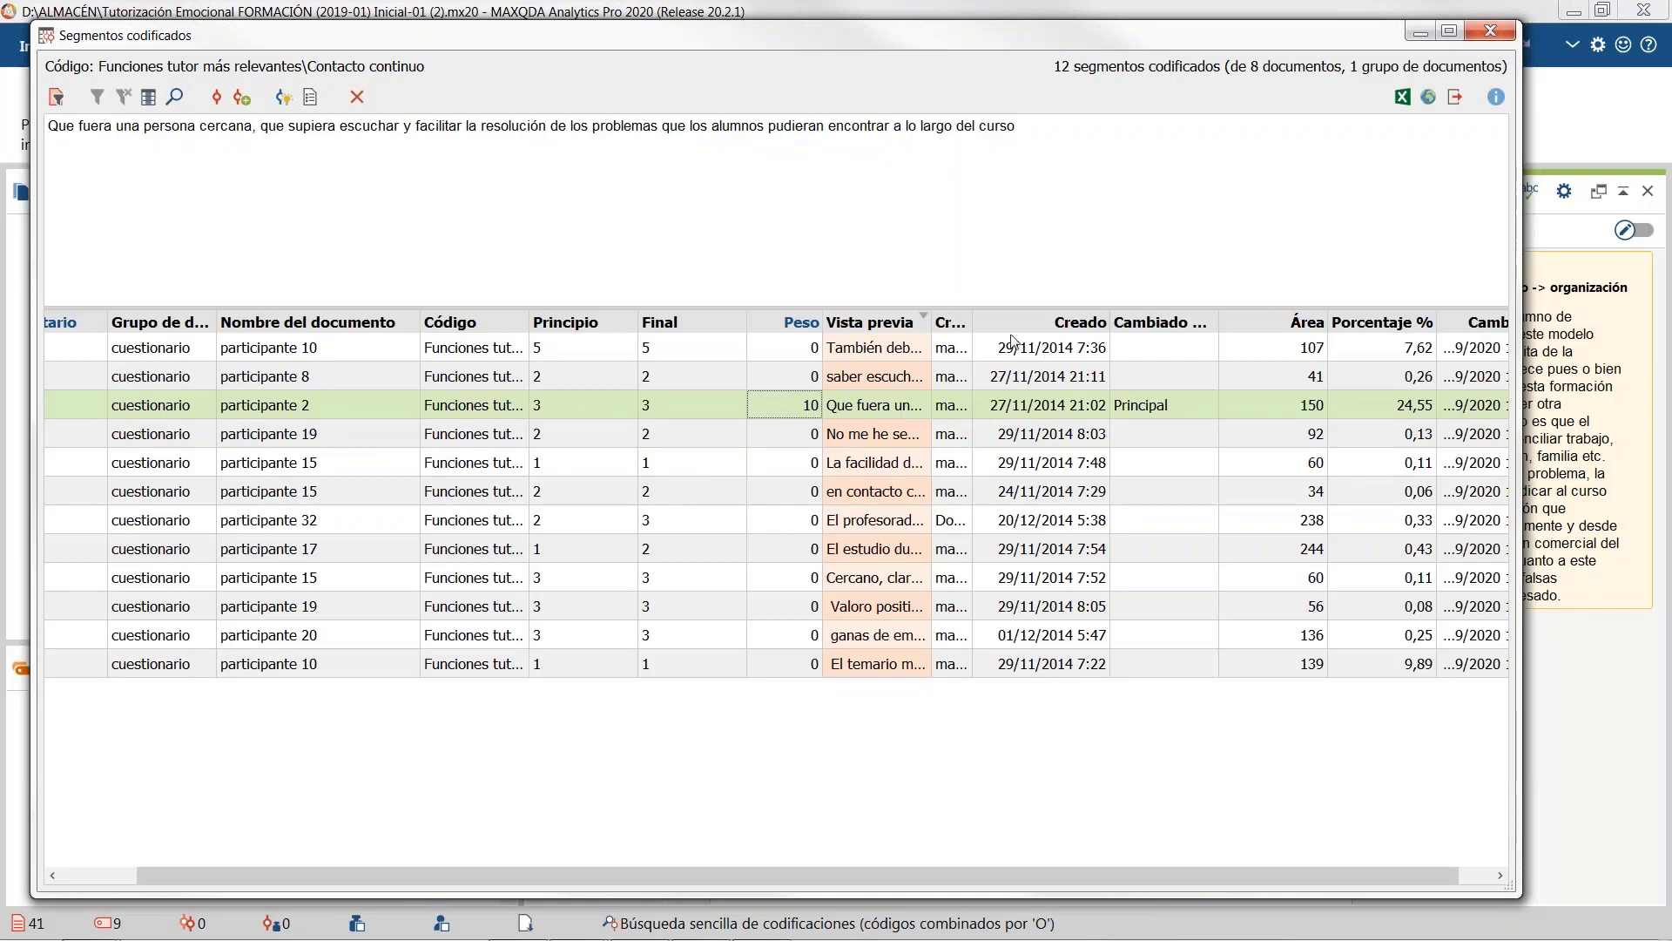
left_click(1491, 31)
Step: Switch to the generated Word report and follow its table of contents link to section 2, Habilidades tutor
mouse_move(679, 936)
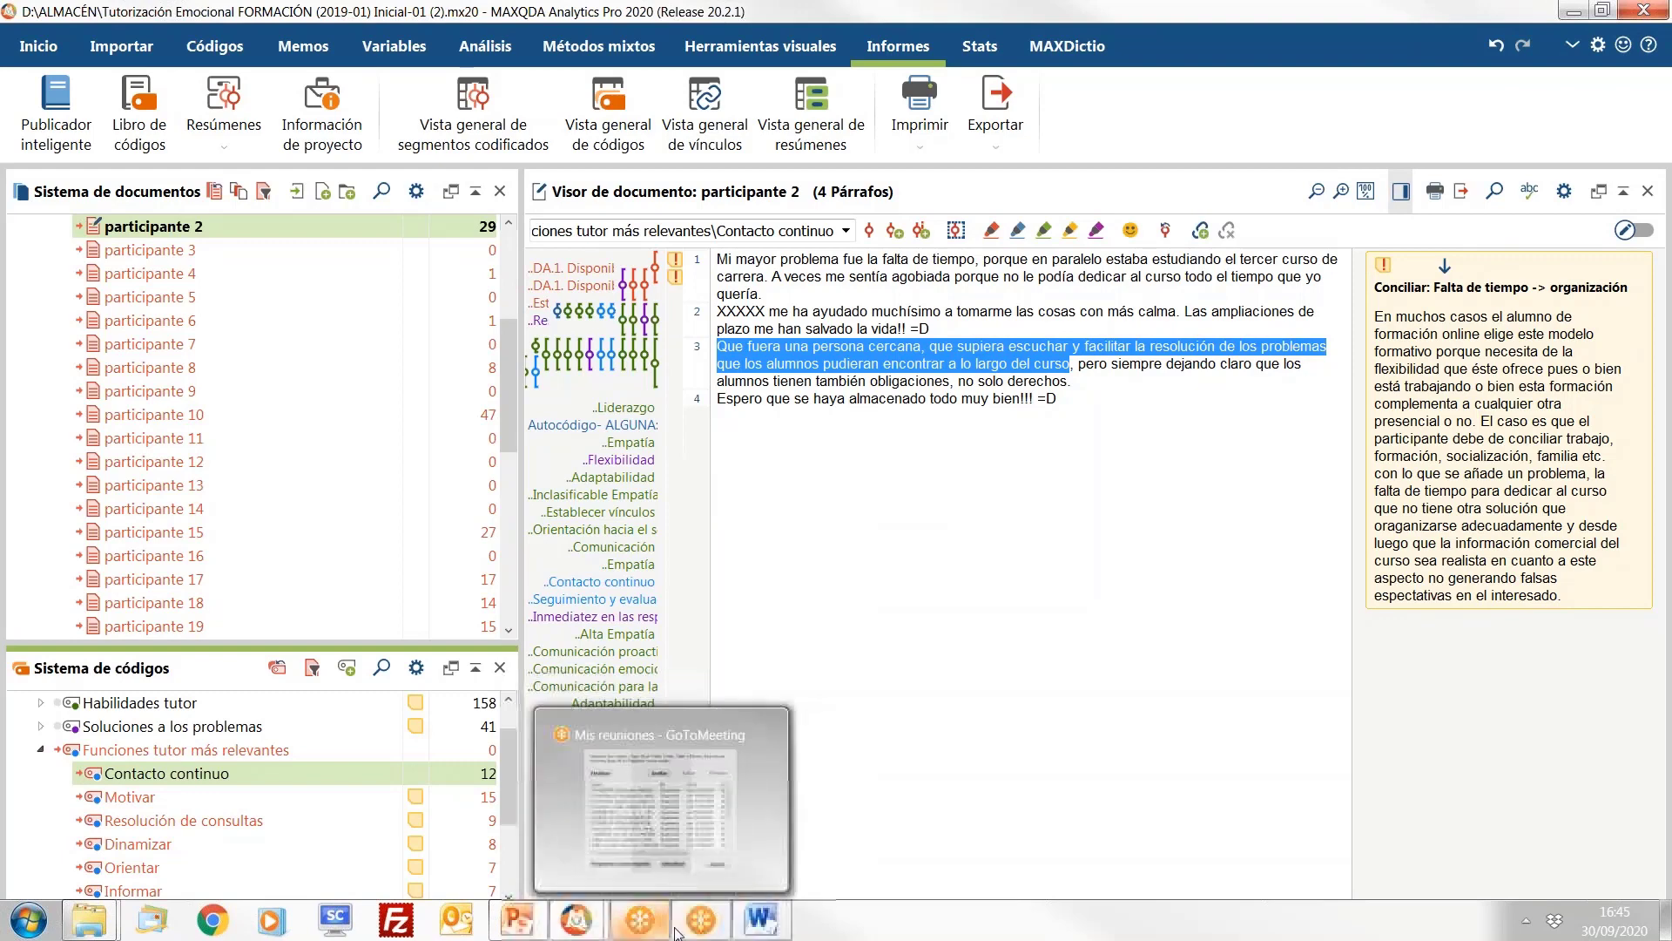
left_click(760, 918)
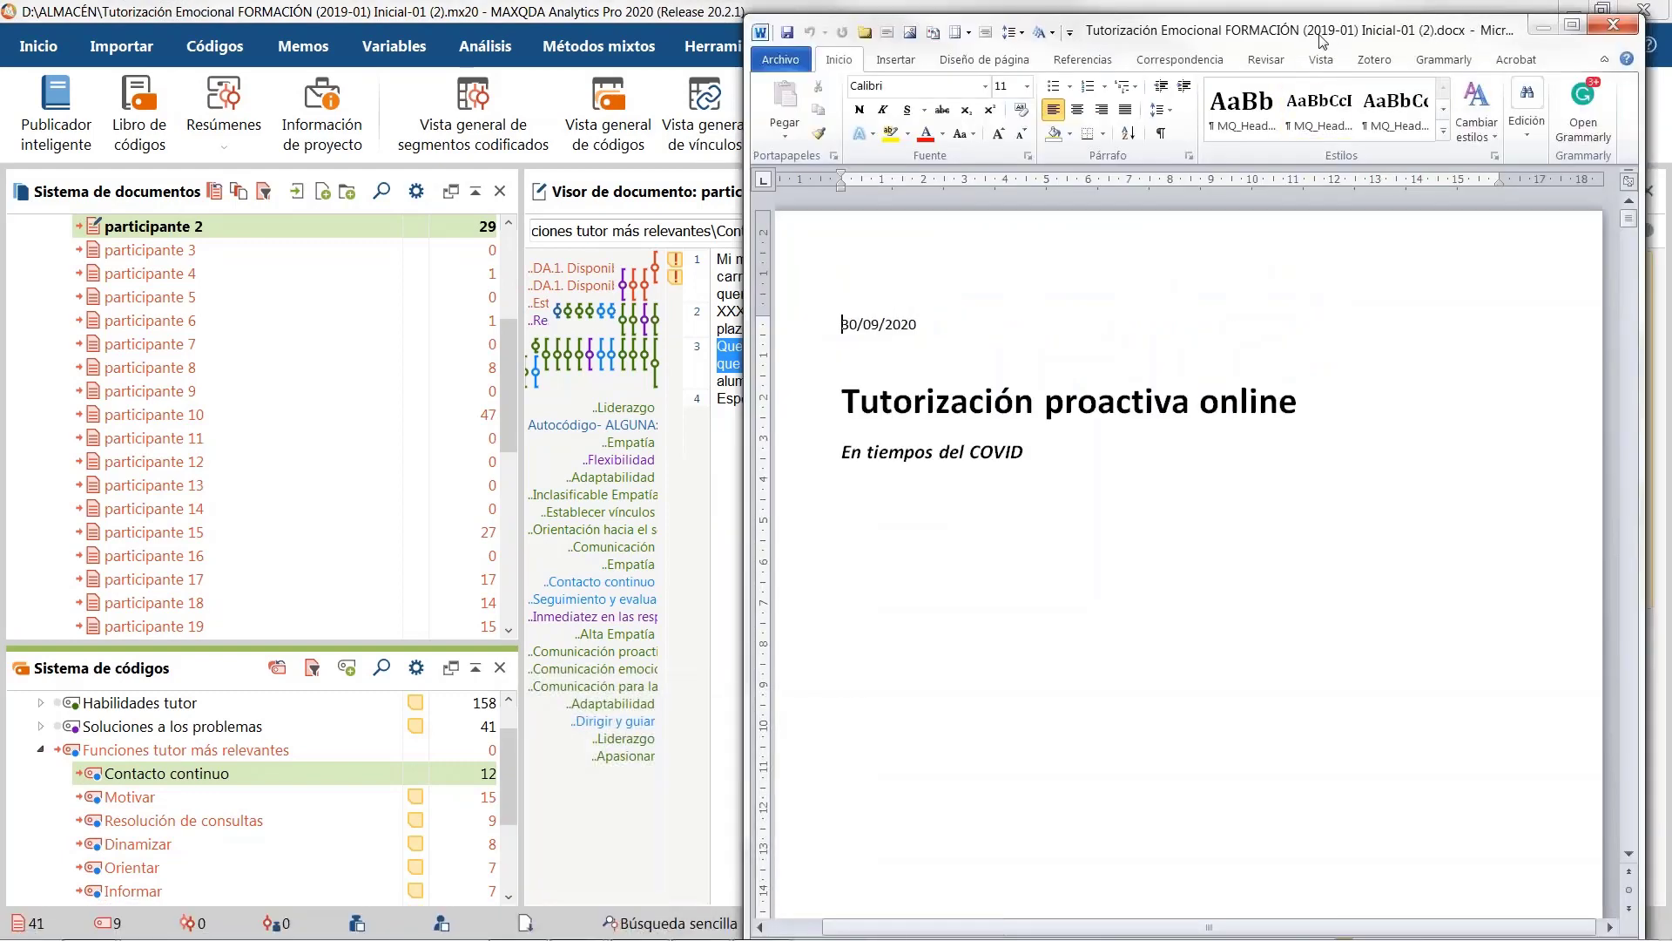
left_click_drag(1327, 31, 1301, 35)
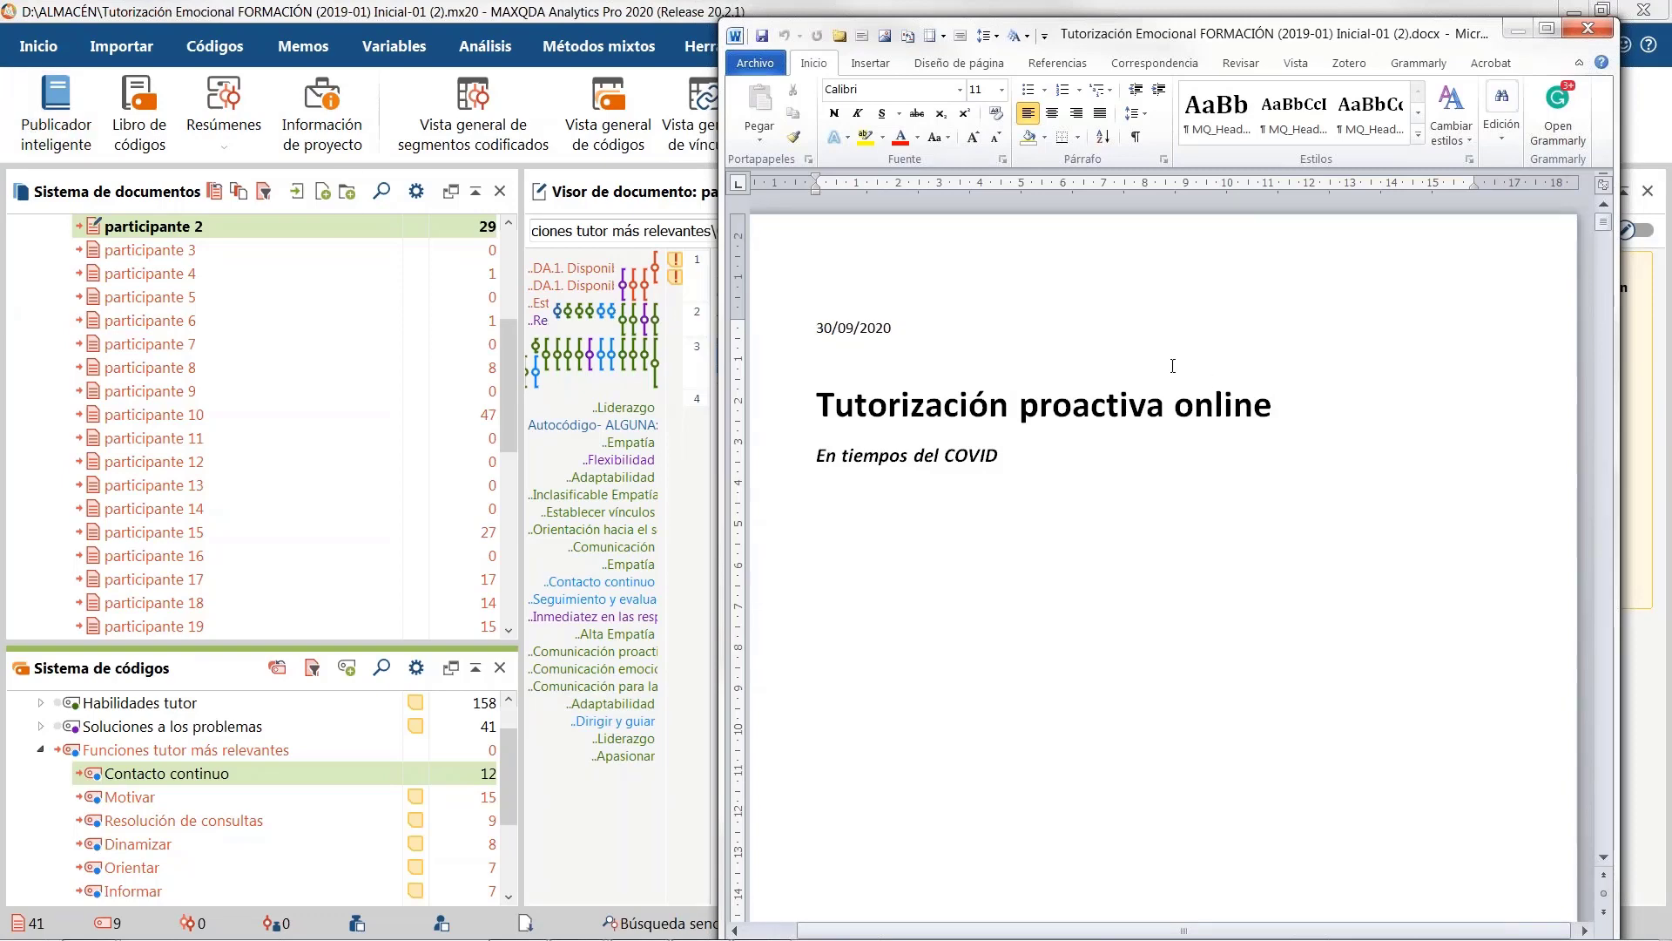
scroll(963, 440, "down", 3)
scroll(958, 443, "up", 3)
scroll(958, 444, "down", 10)
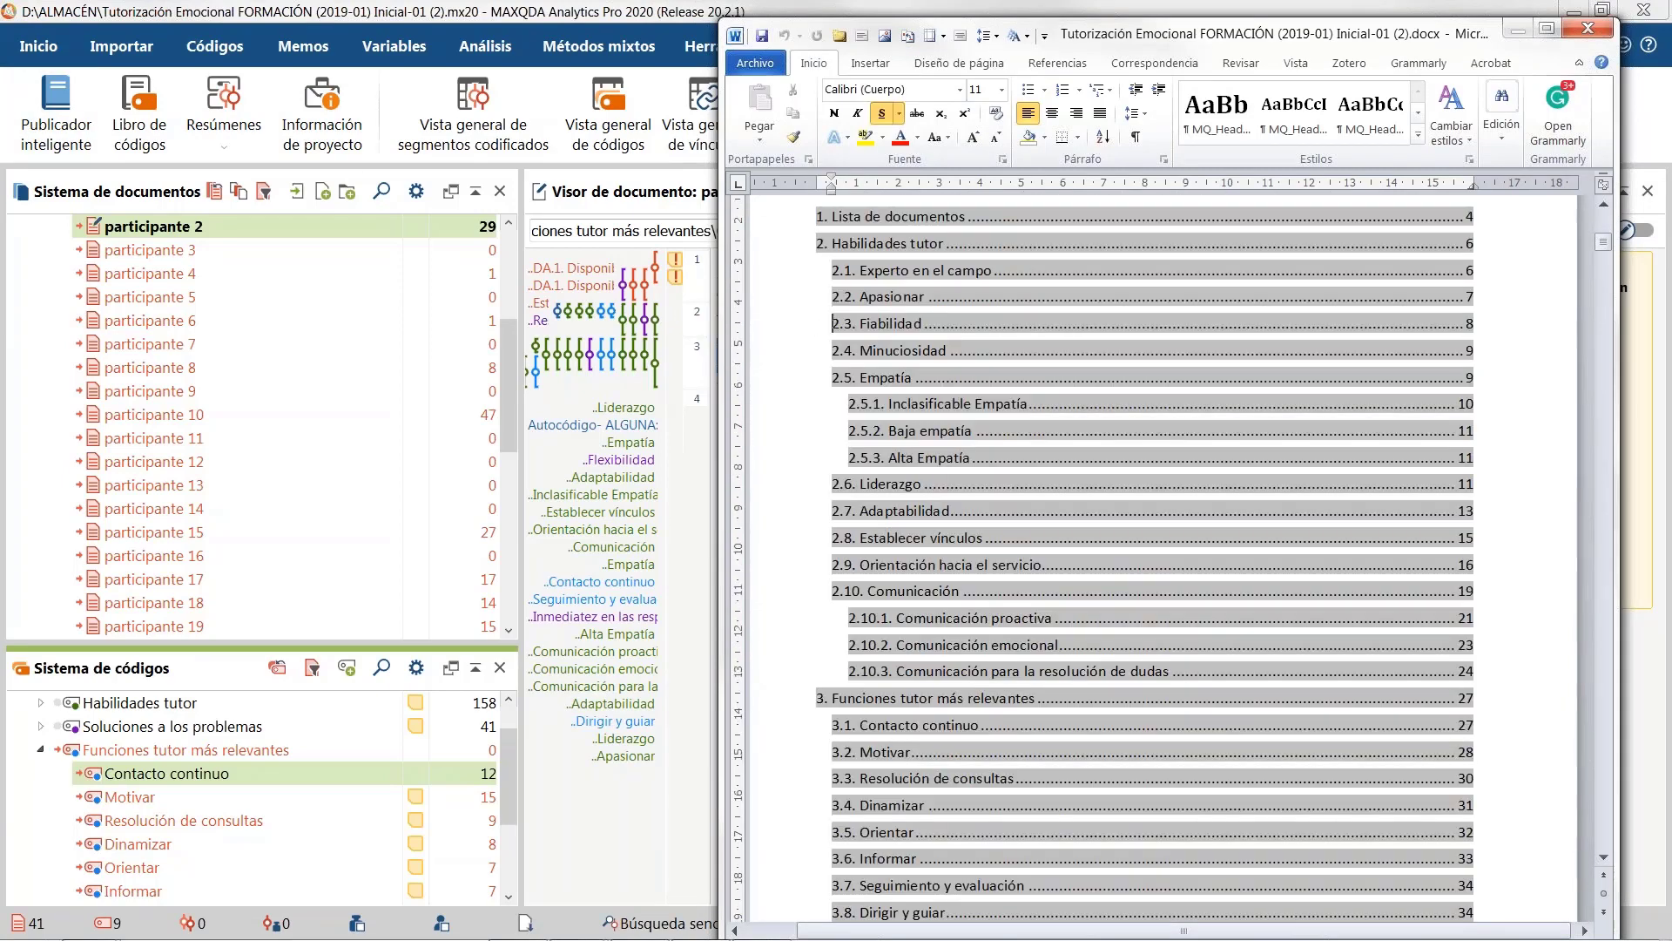
scroll(994, 403, "up", 1)
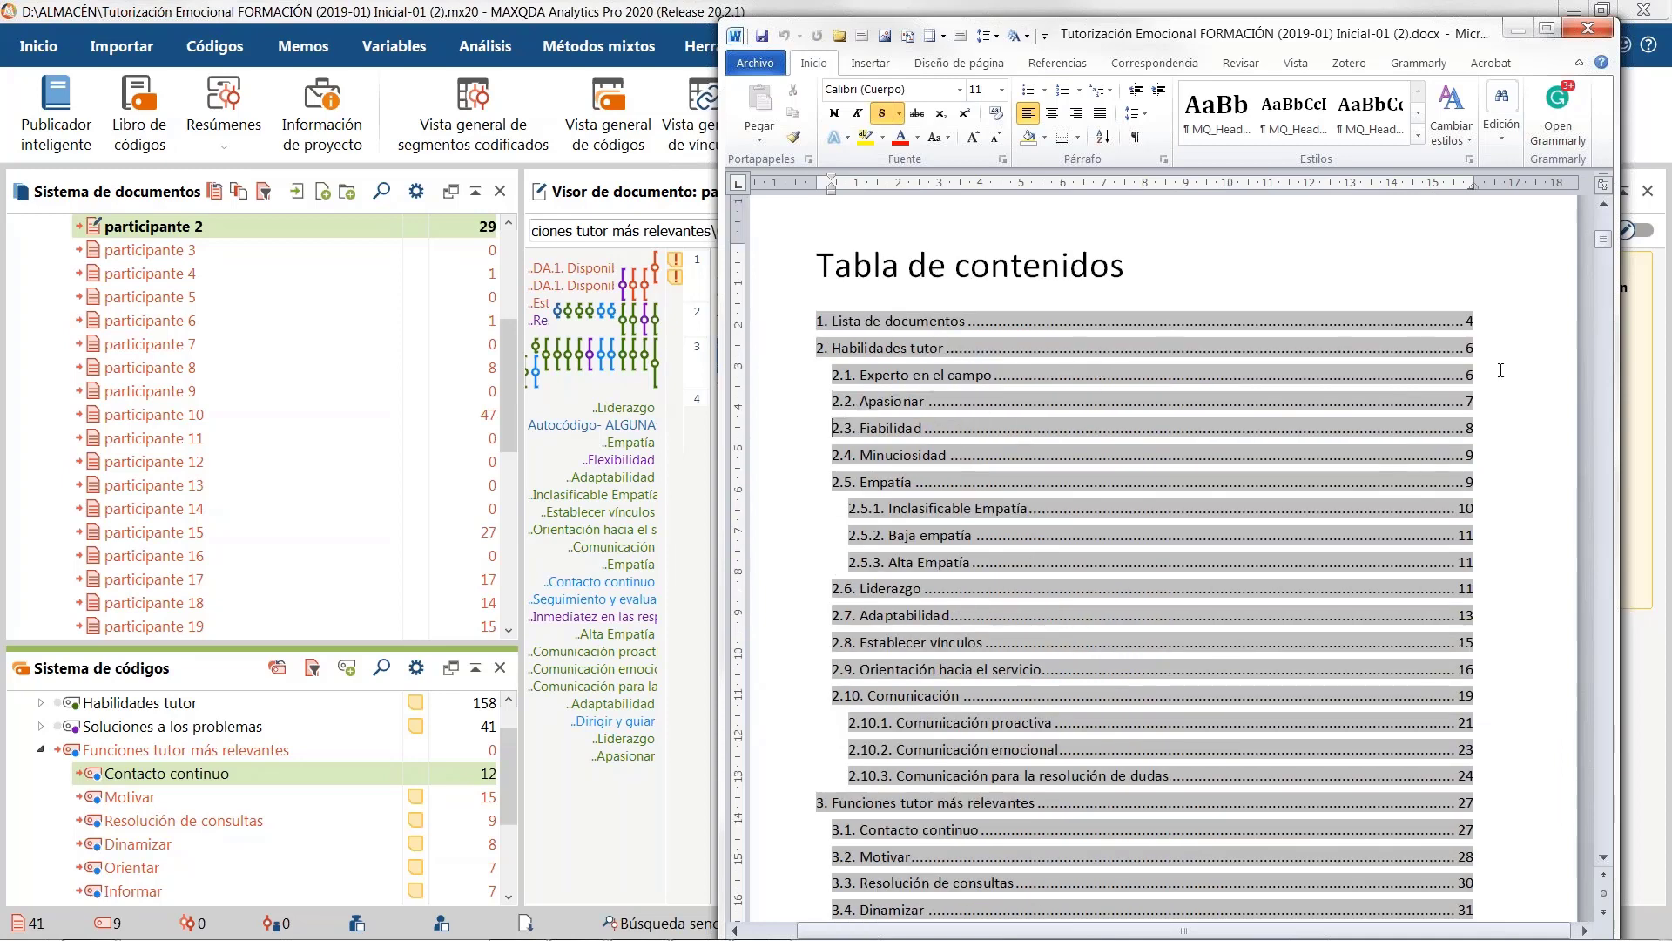
left_click(1400, 345)
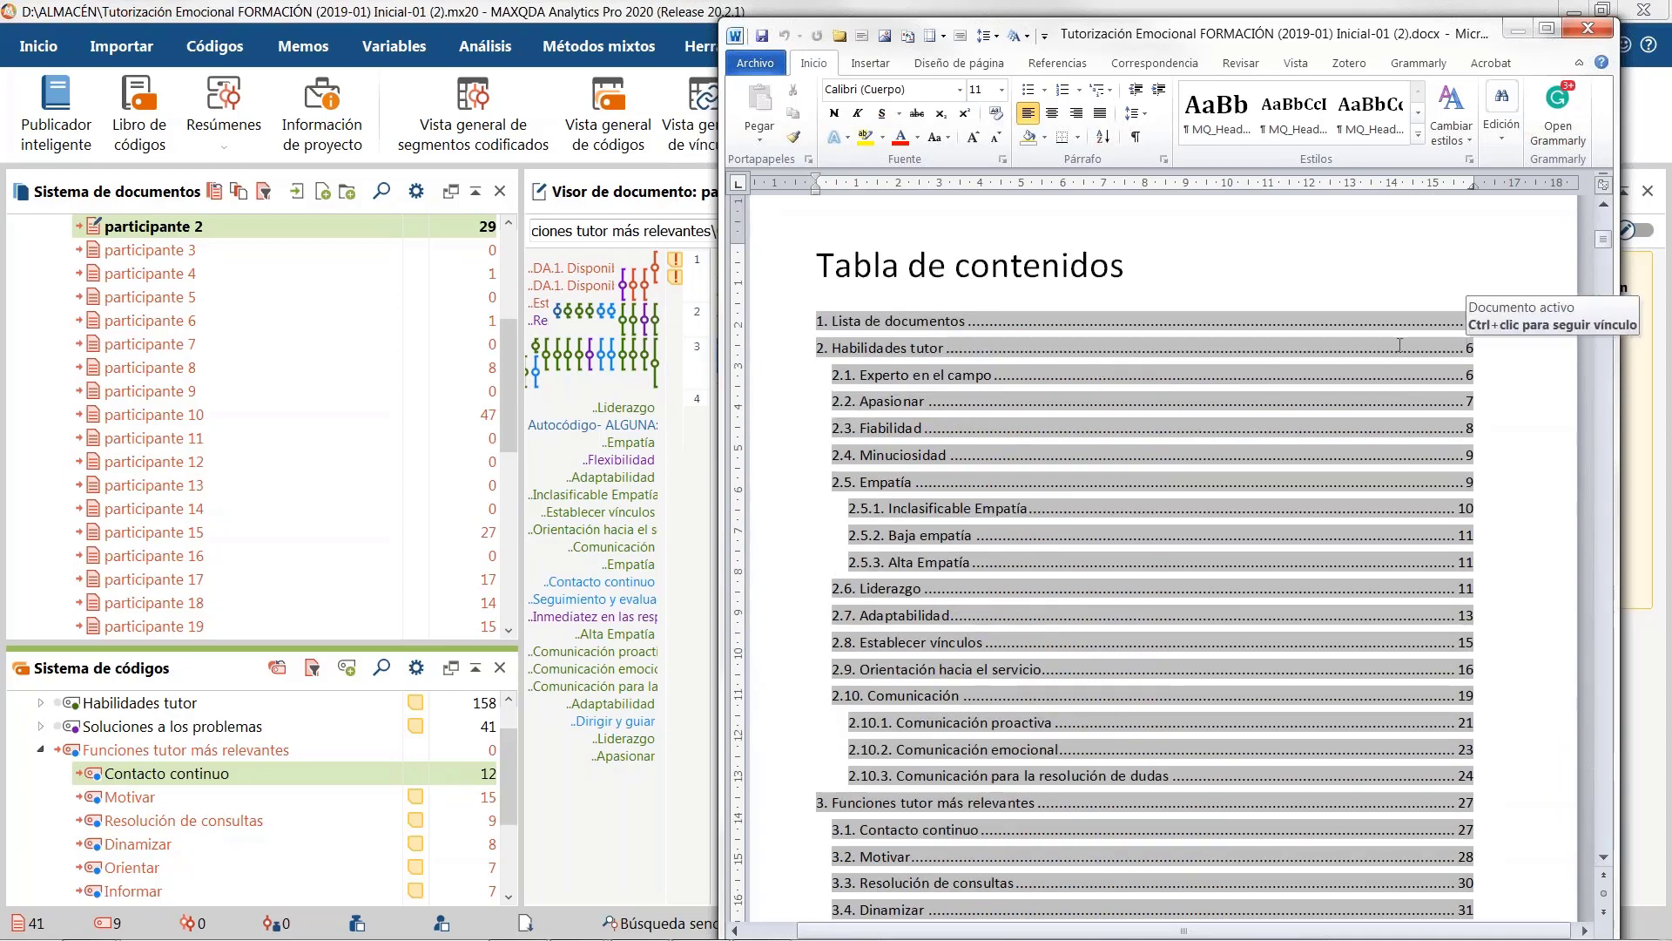
left_click(1401, 345, "ctrl")
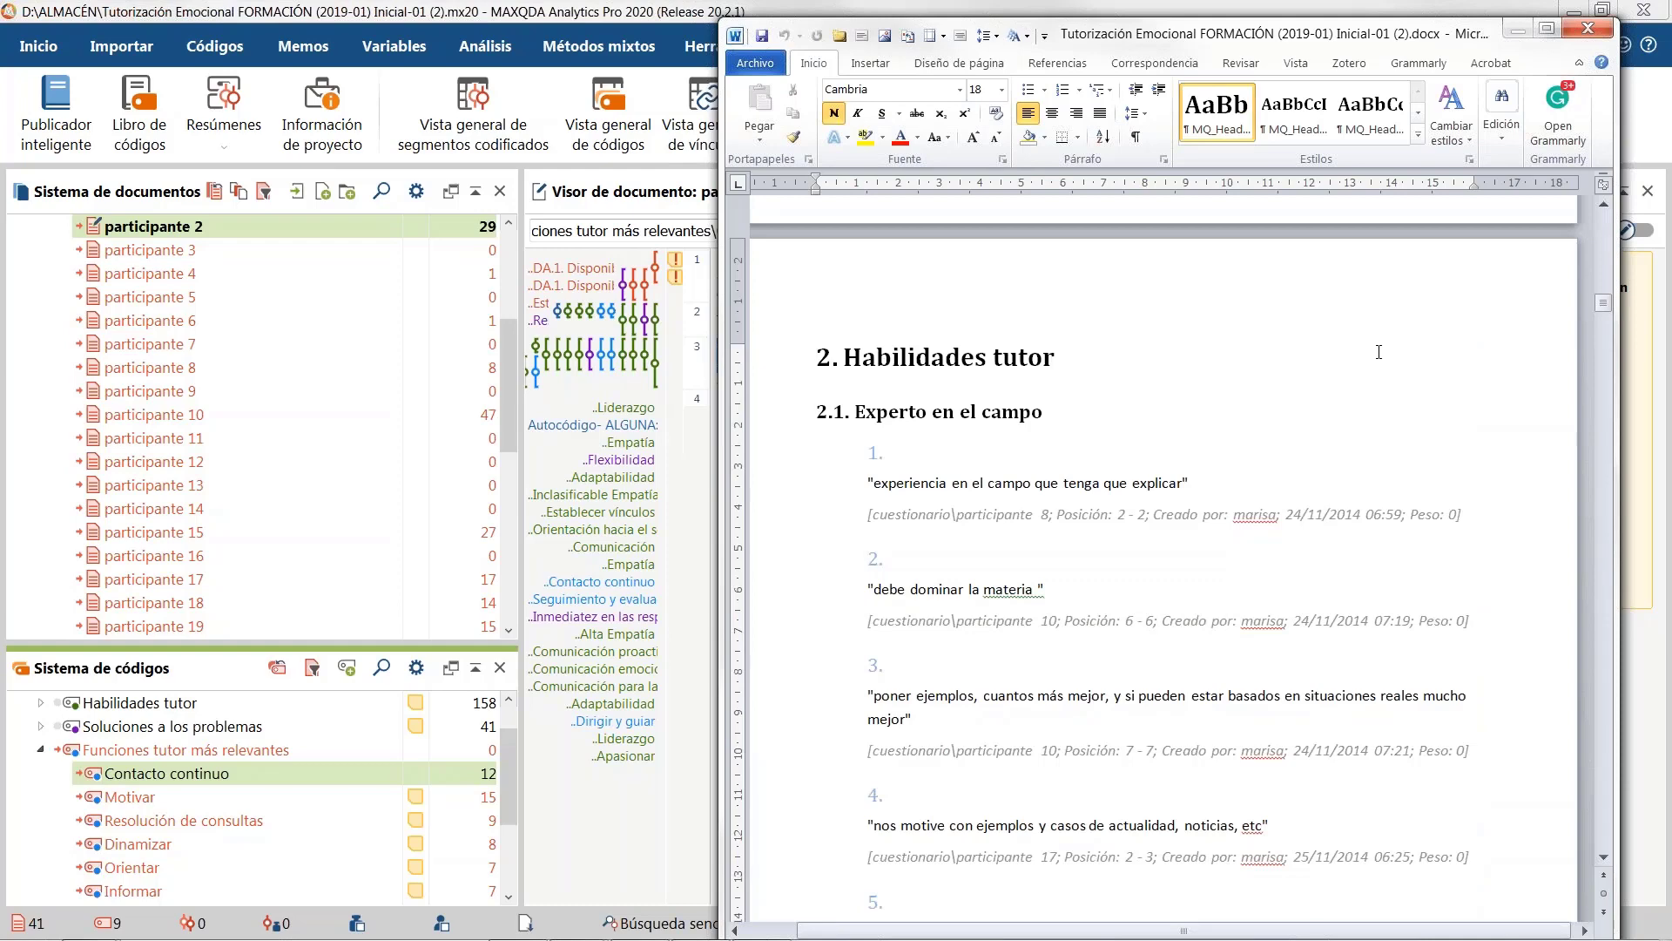
Step: Return to the report's table of contents and review its code and subcode entries up to Ausencia de problemas
key("ctrl+Home")
key("Page_Down")
key("Page_Down")
key("Page_Down")
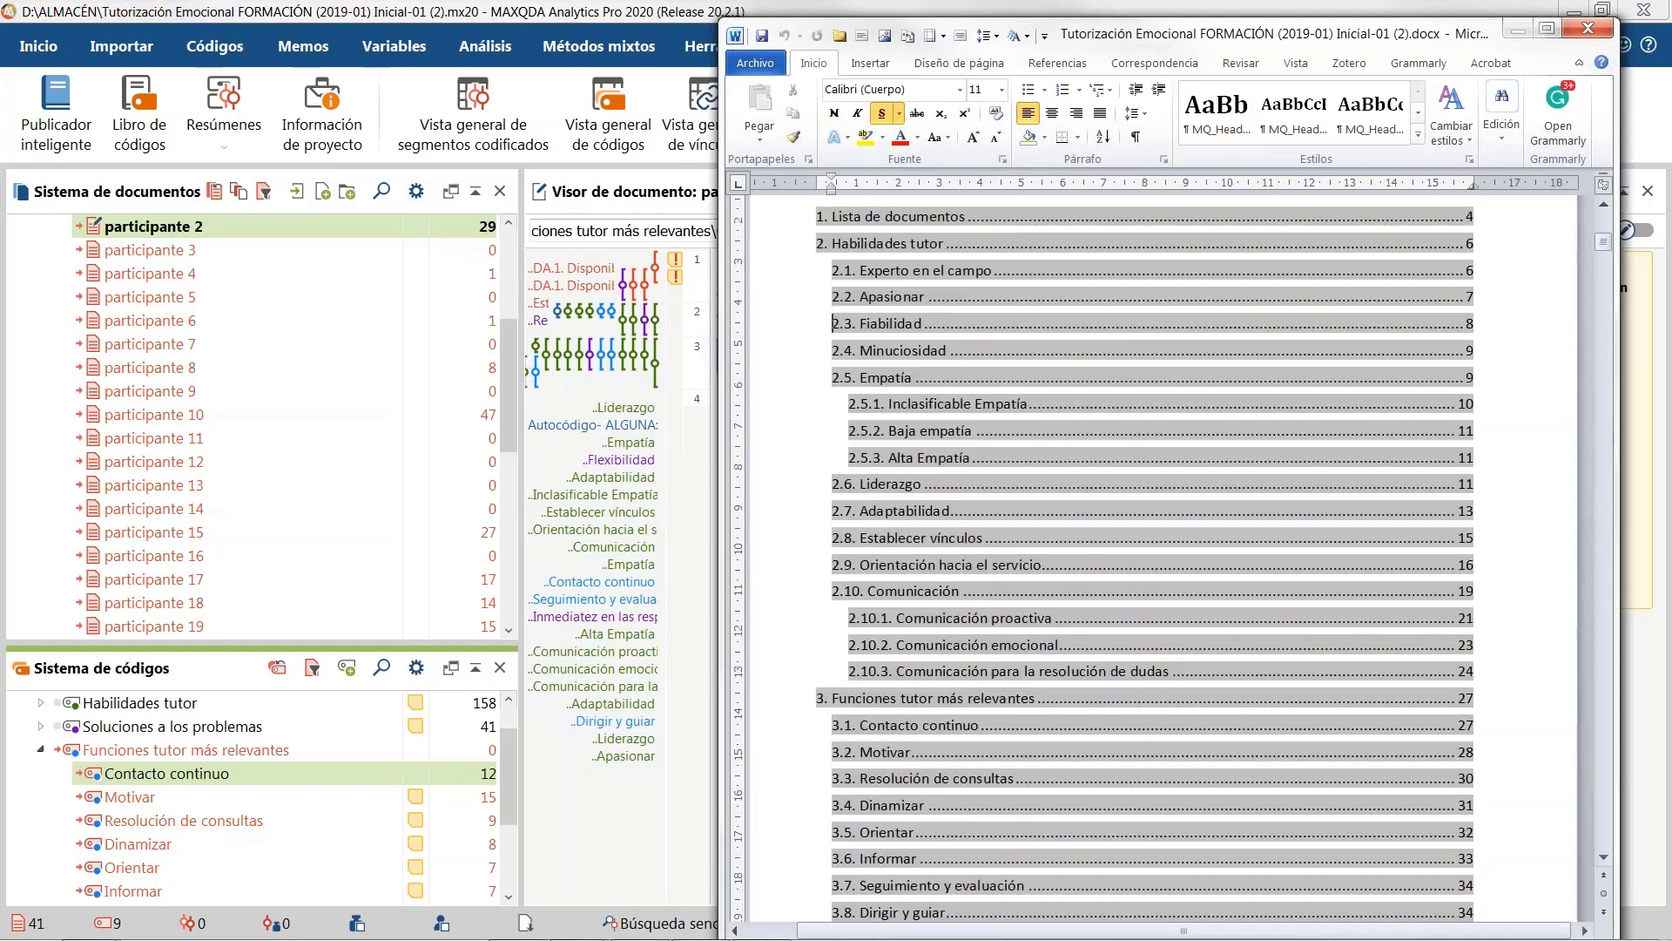
key("Page_Down")
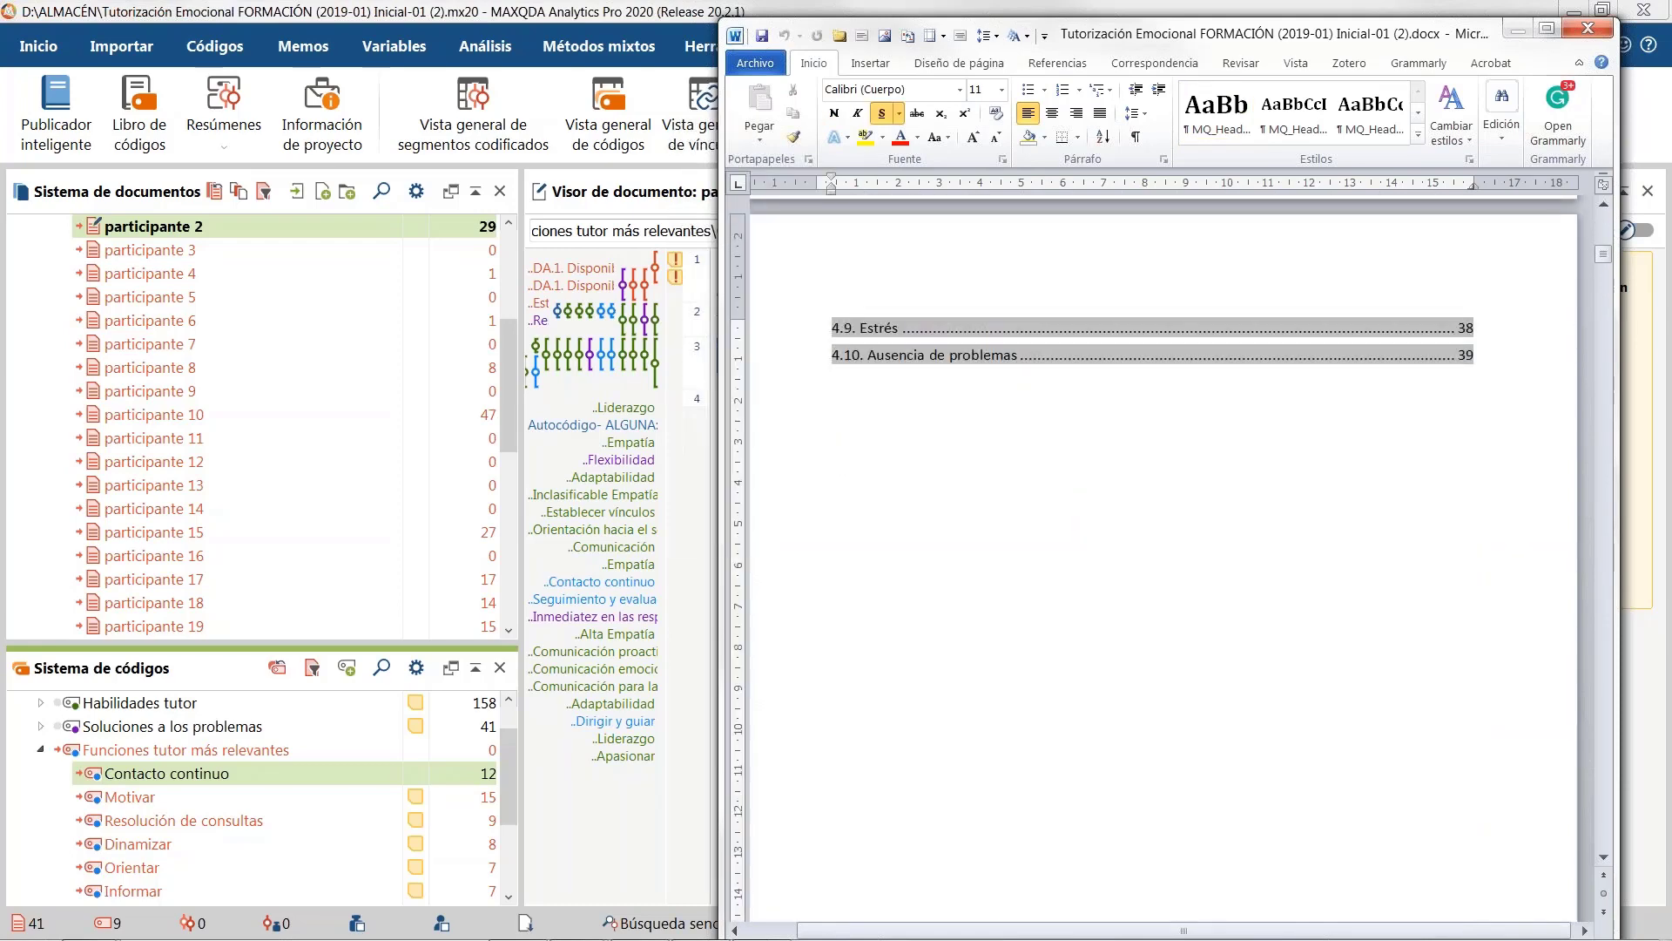
key("Page_Up")
scroll(1288, 586, "up", 3)
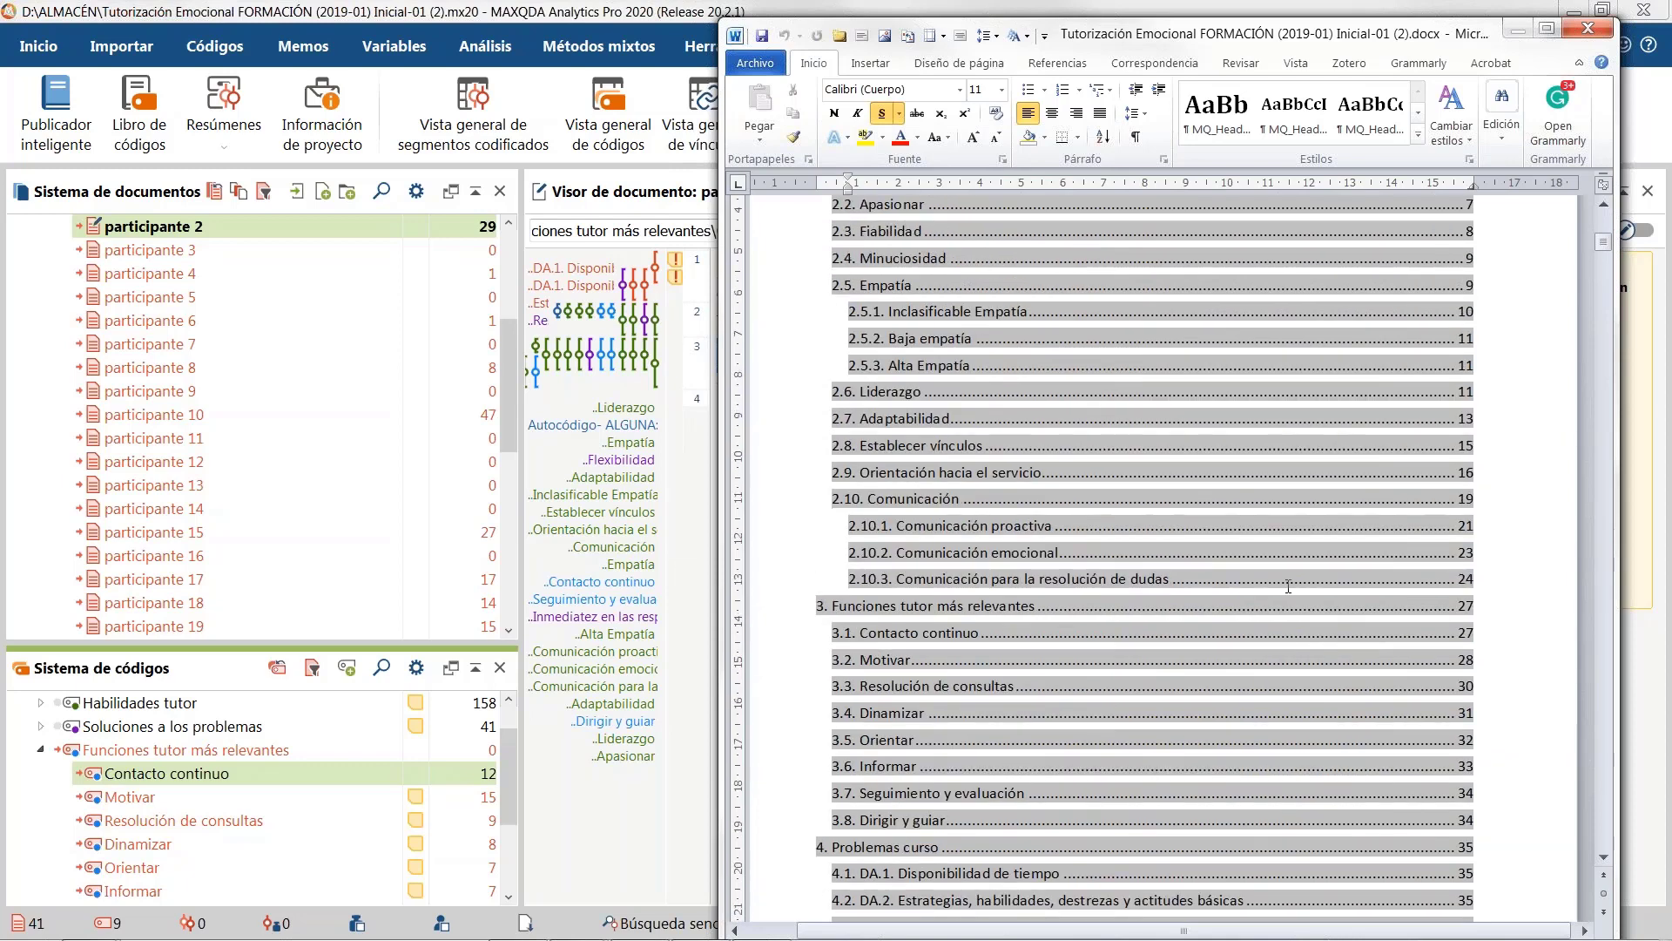
scroll(1288, 586, "up", 3)
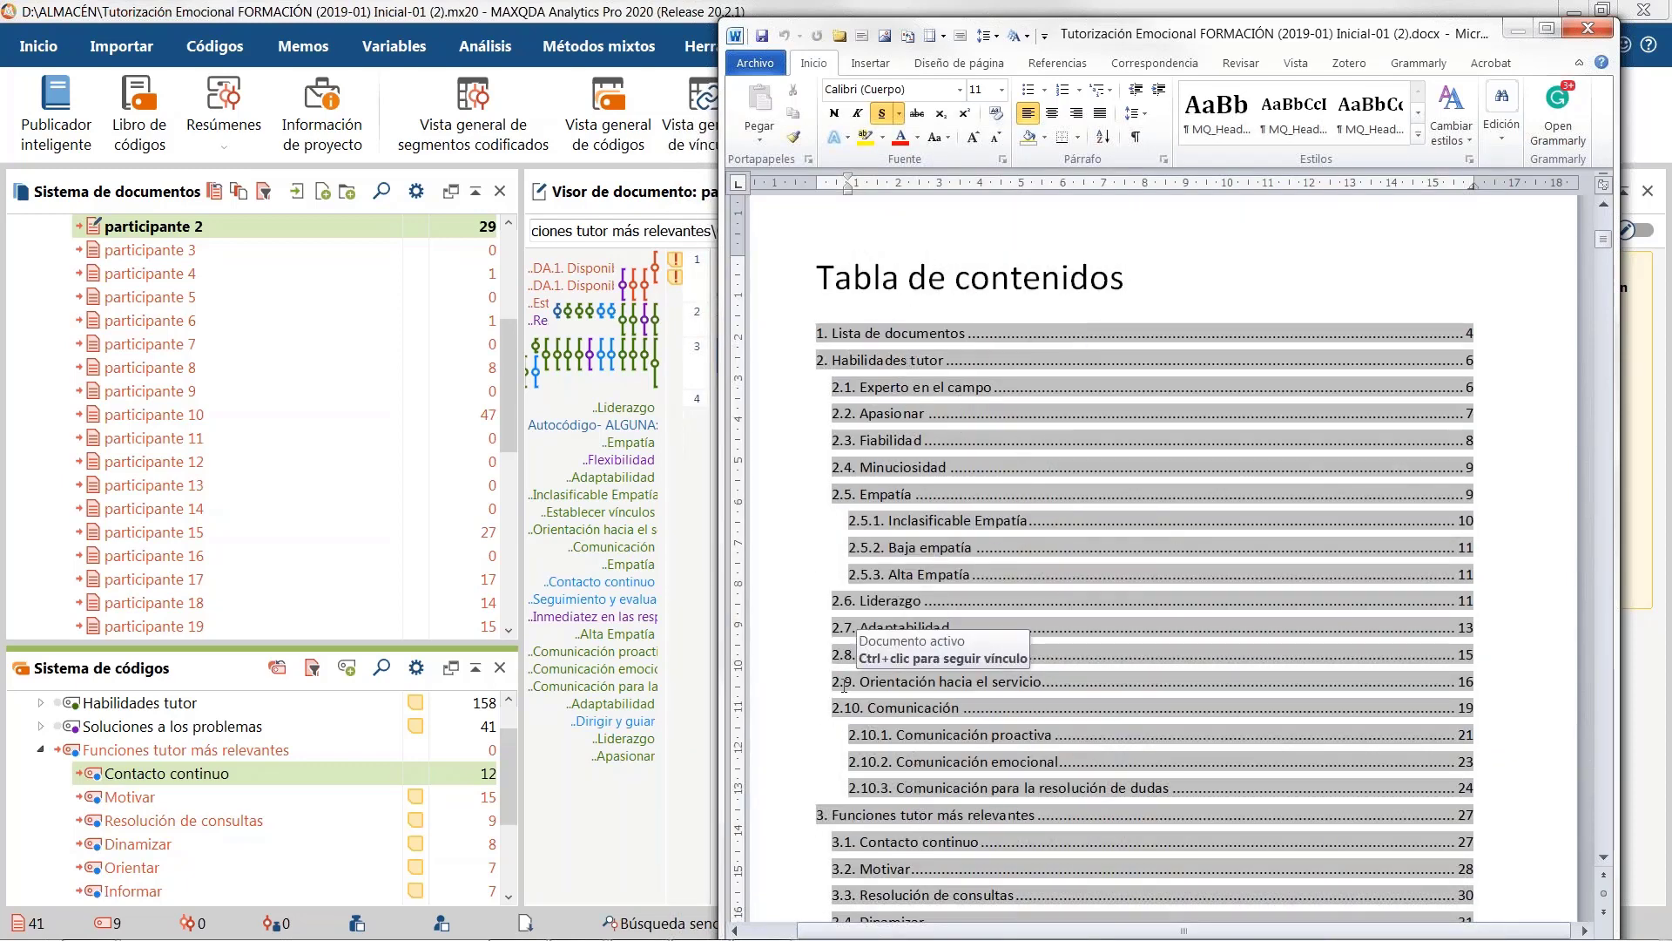
scroll(844, 686, "down", 3)
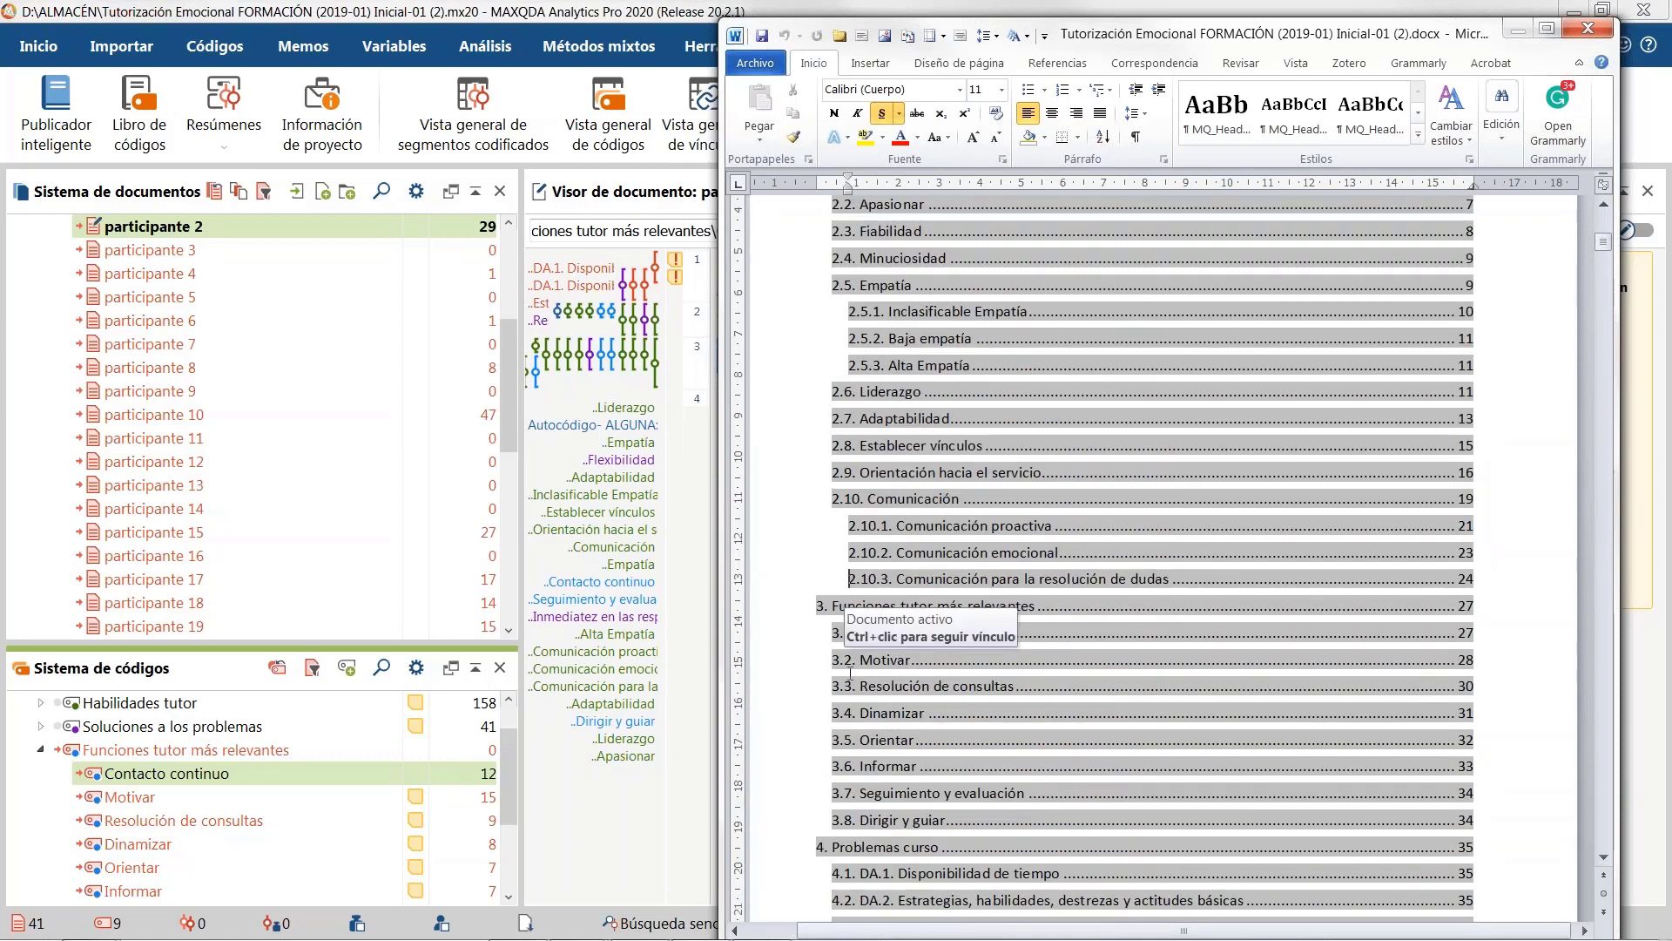
Step: Look through the Lista de documentos table in the report up to the start of section 2, Habilidades tutor
scroll(850, 672, "down", 20)
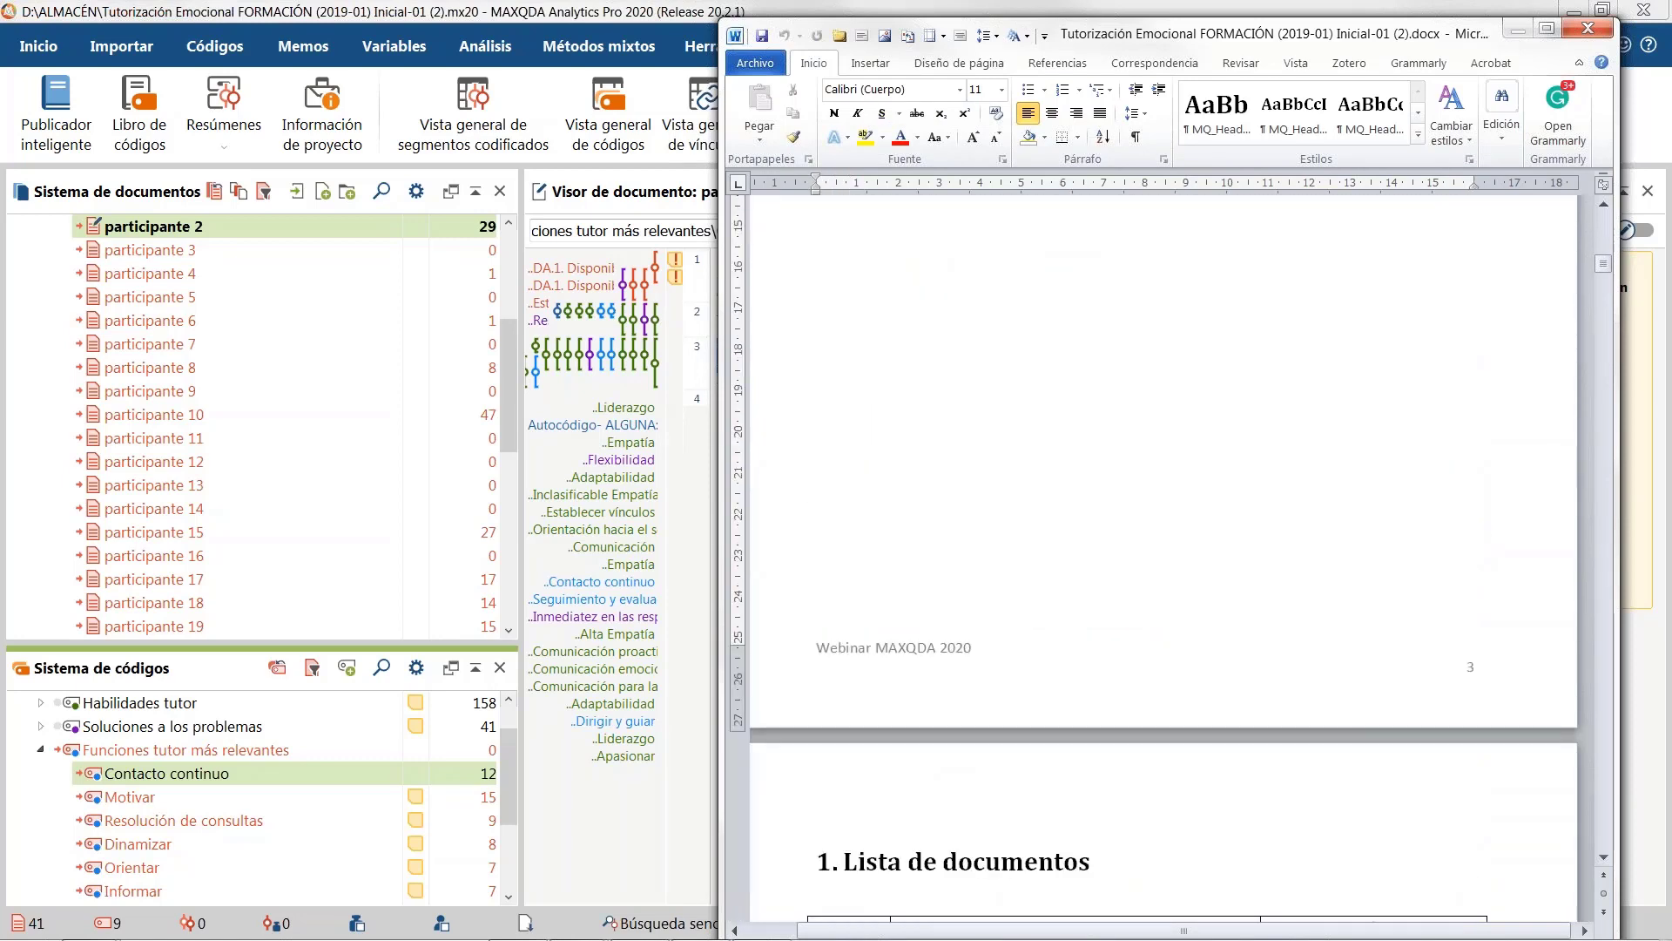
key("Page_Down")
key("Page_Down")
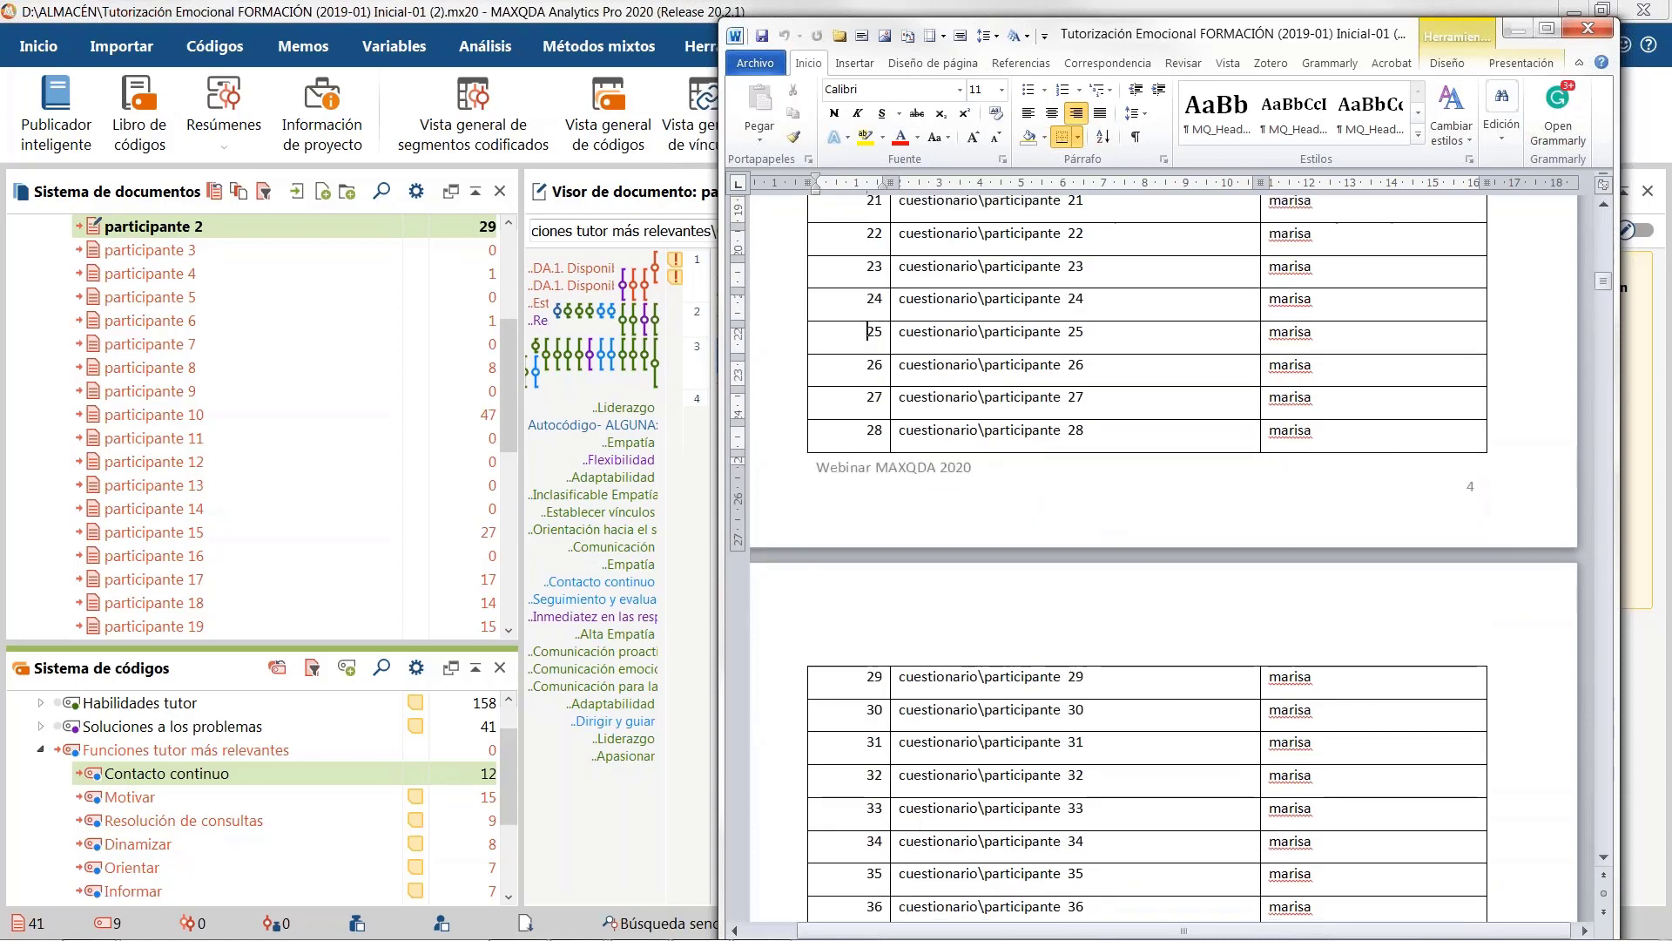
key("Page_Down")
key("Page_Down")
key("Page_Down")
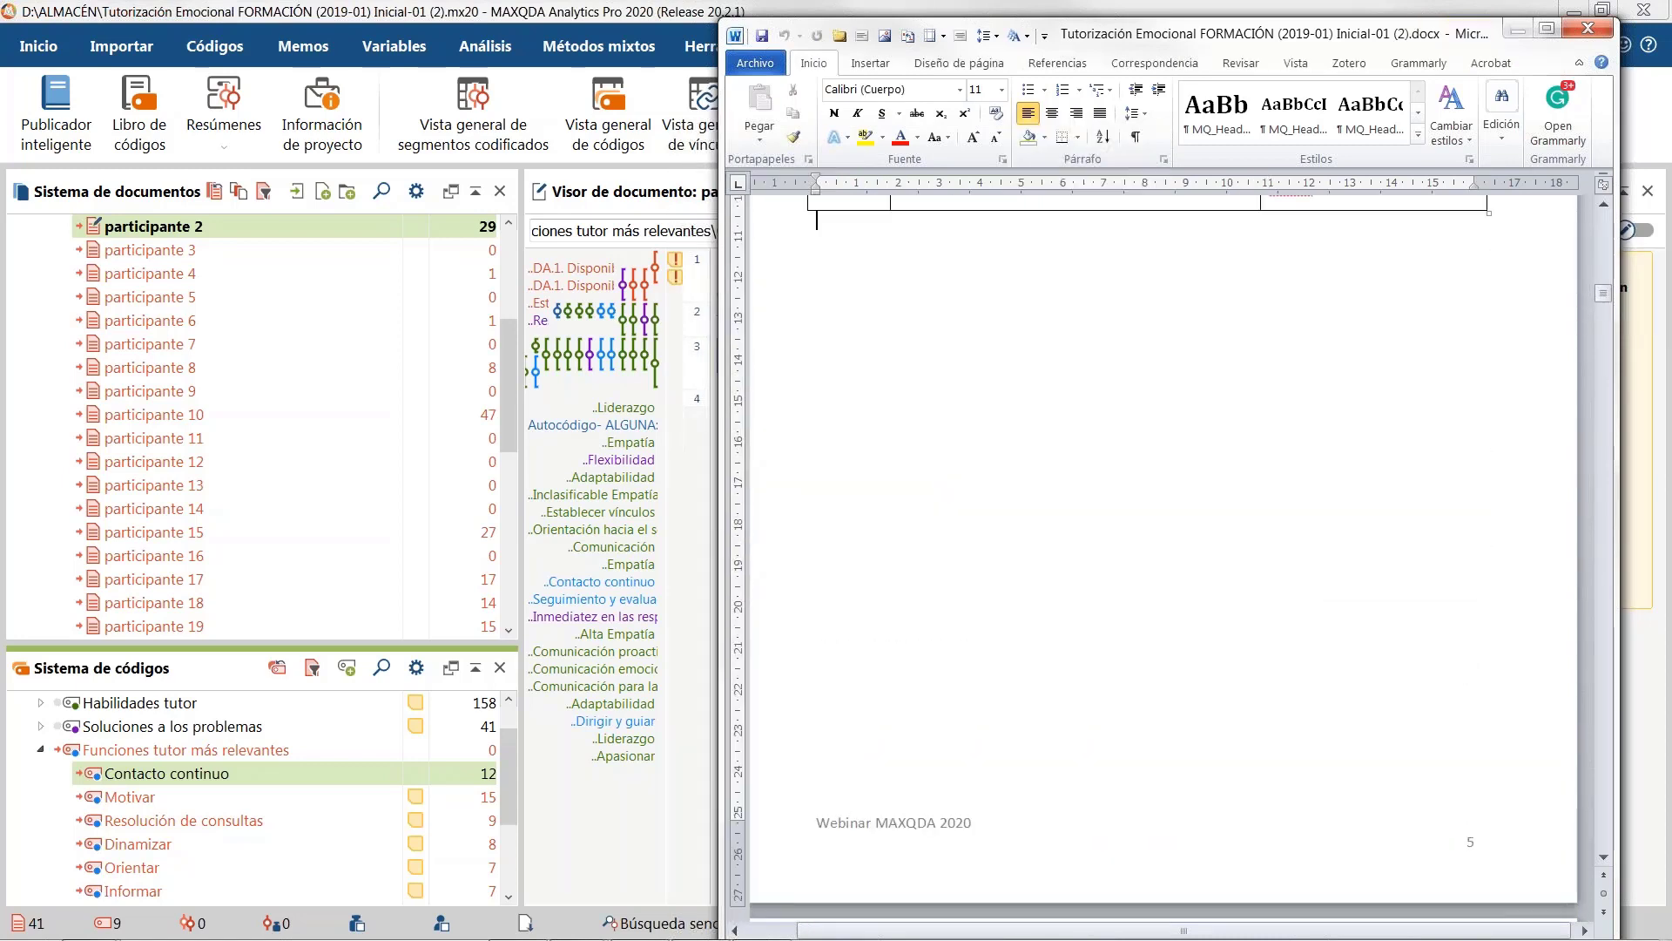
key("Page_Down")
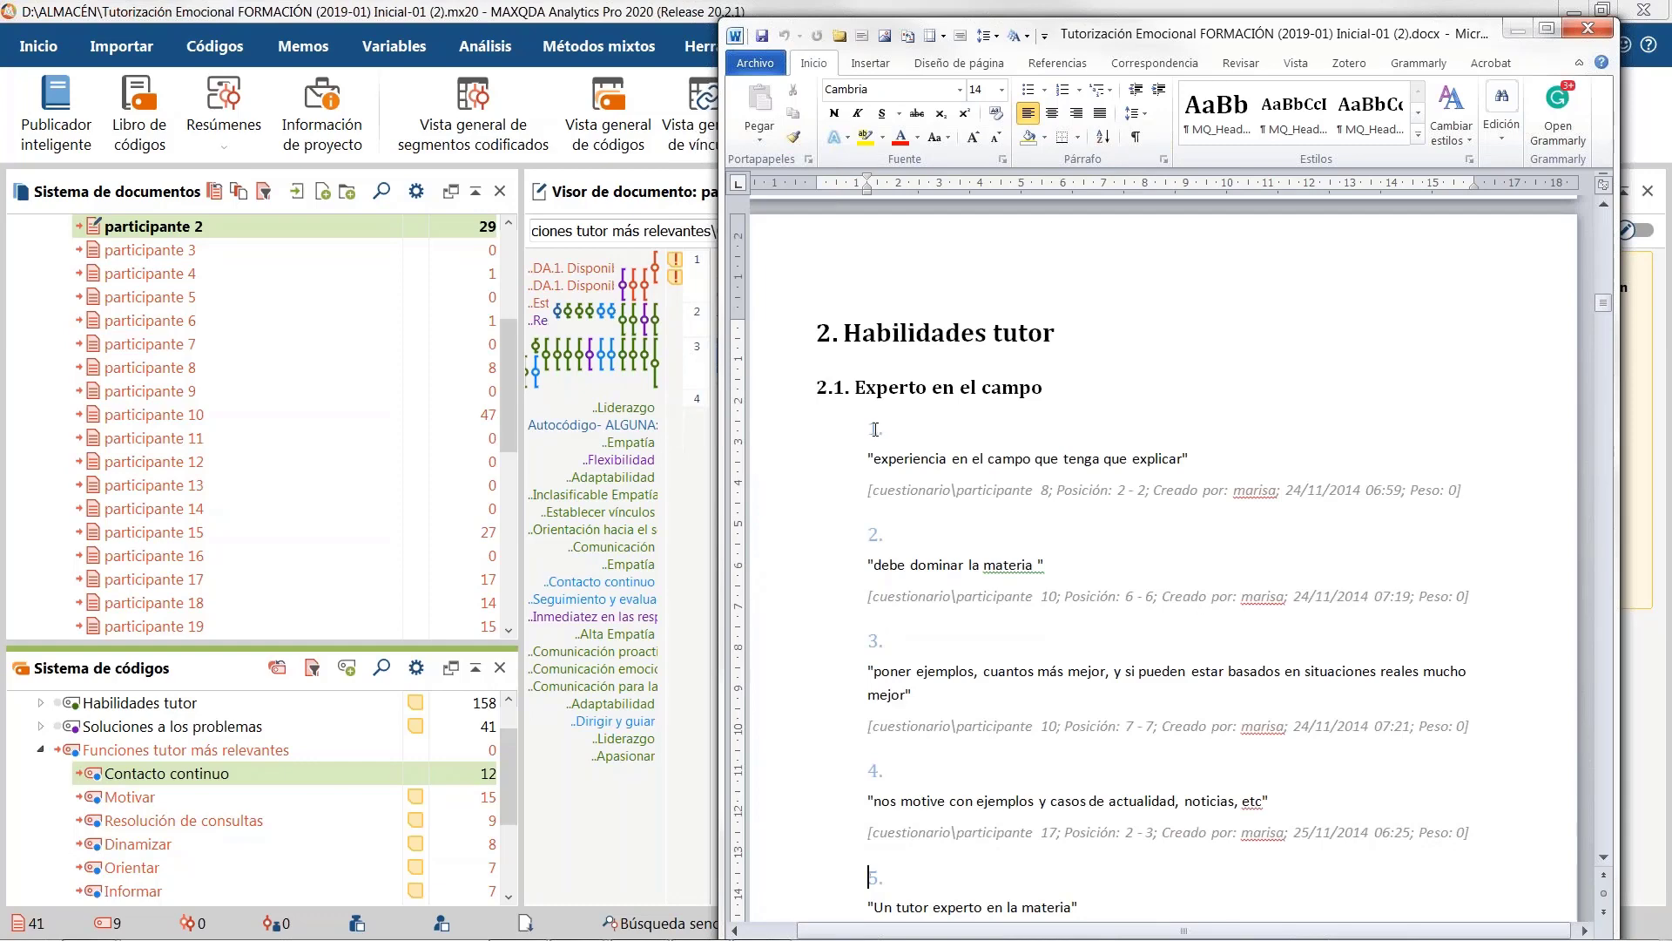
Step: Examine the numbered coded segments under Experto en el campo, Apasionar and Fiabilidad in the report
scroll(925, 530, "down", 8)
scroll(878, 352, "up", 7)
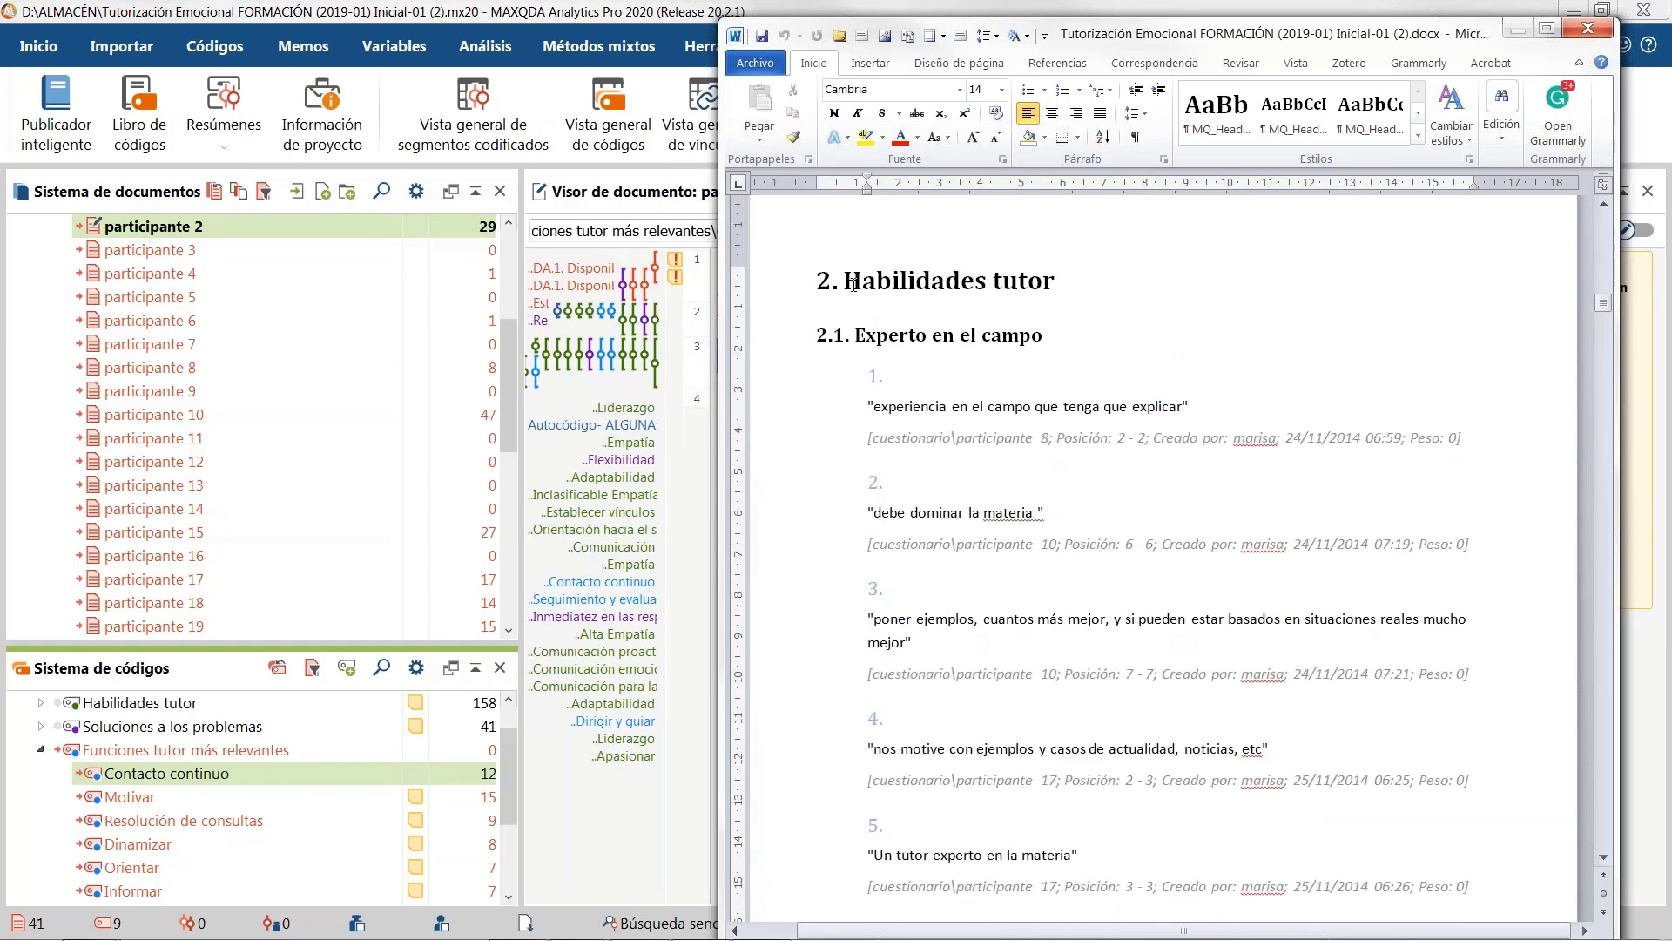
scroll(853, 283, "down", 6)
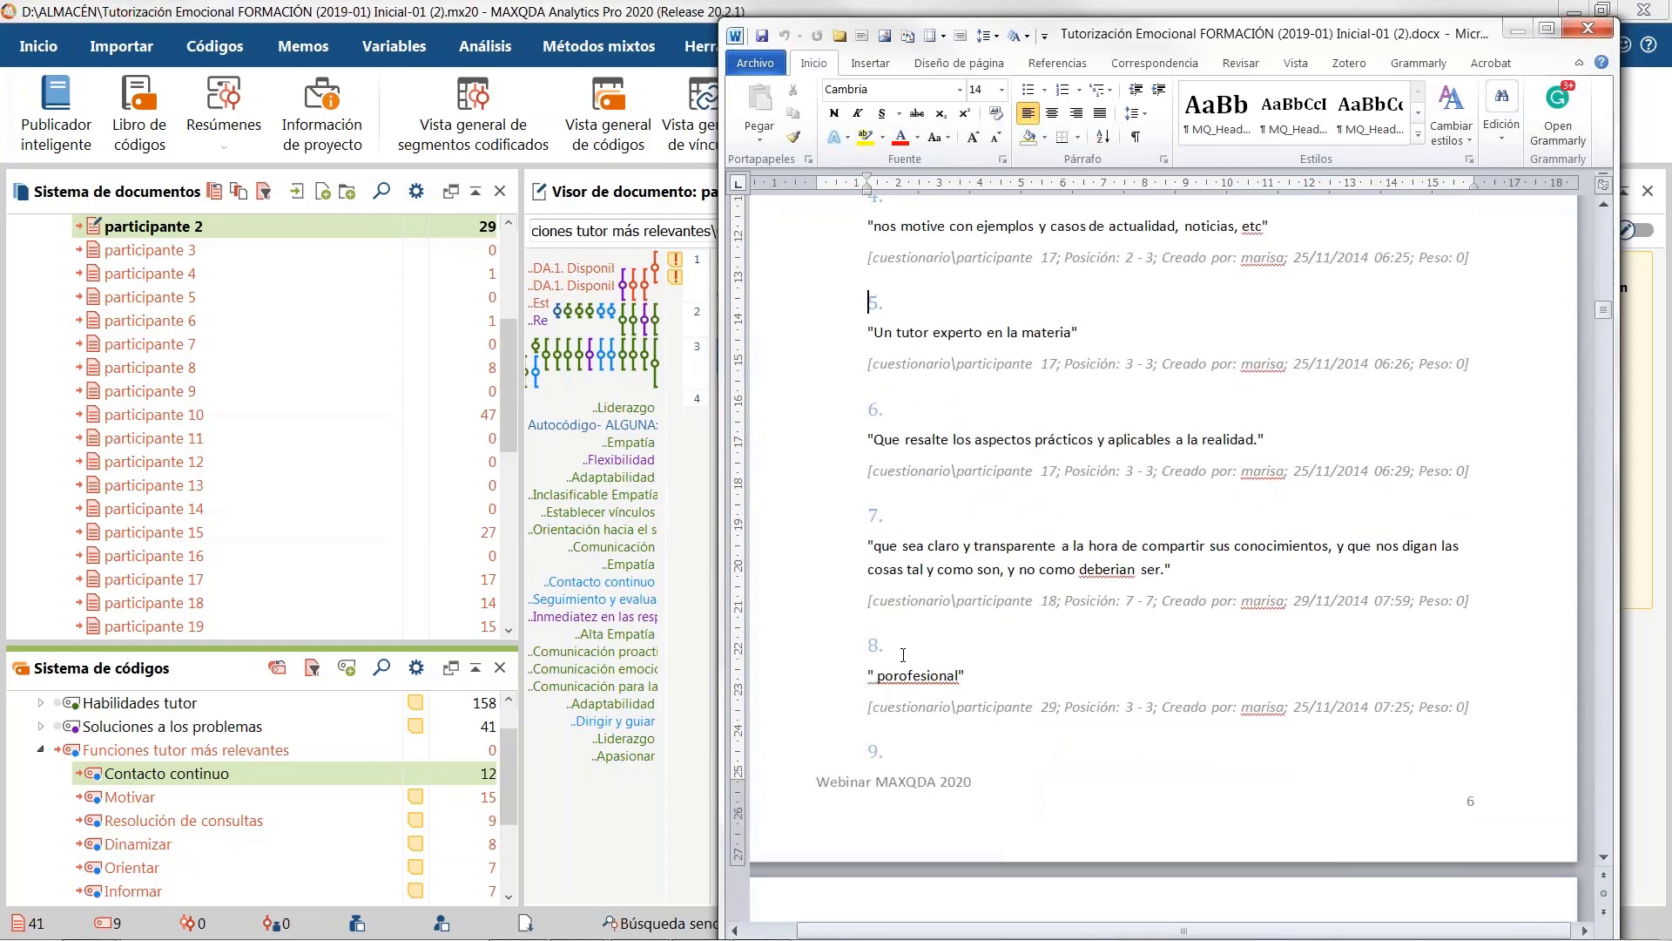
scroll(903, 655, "down", 8)
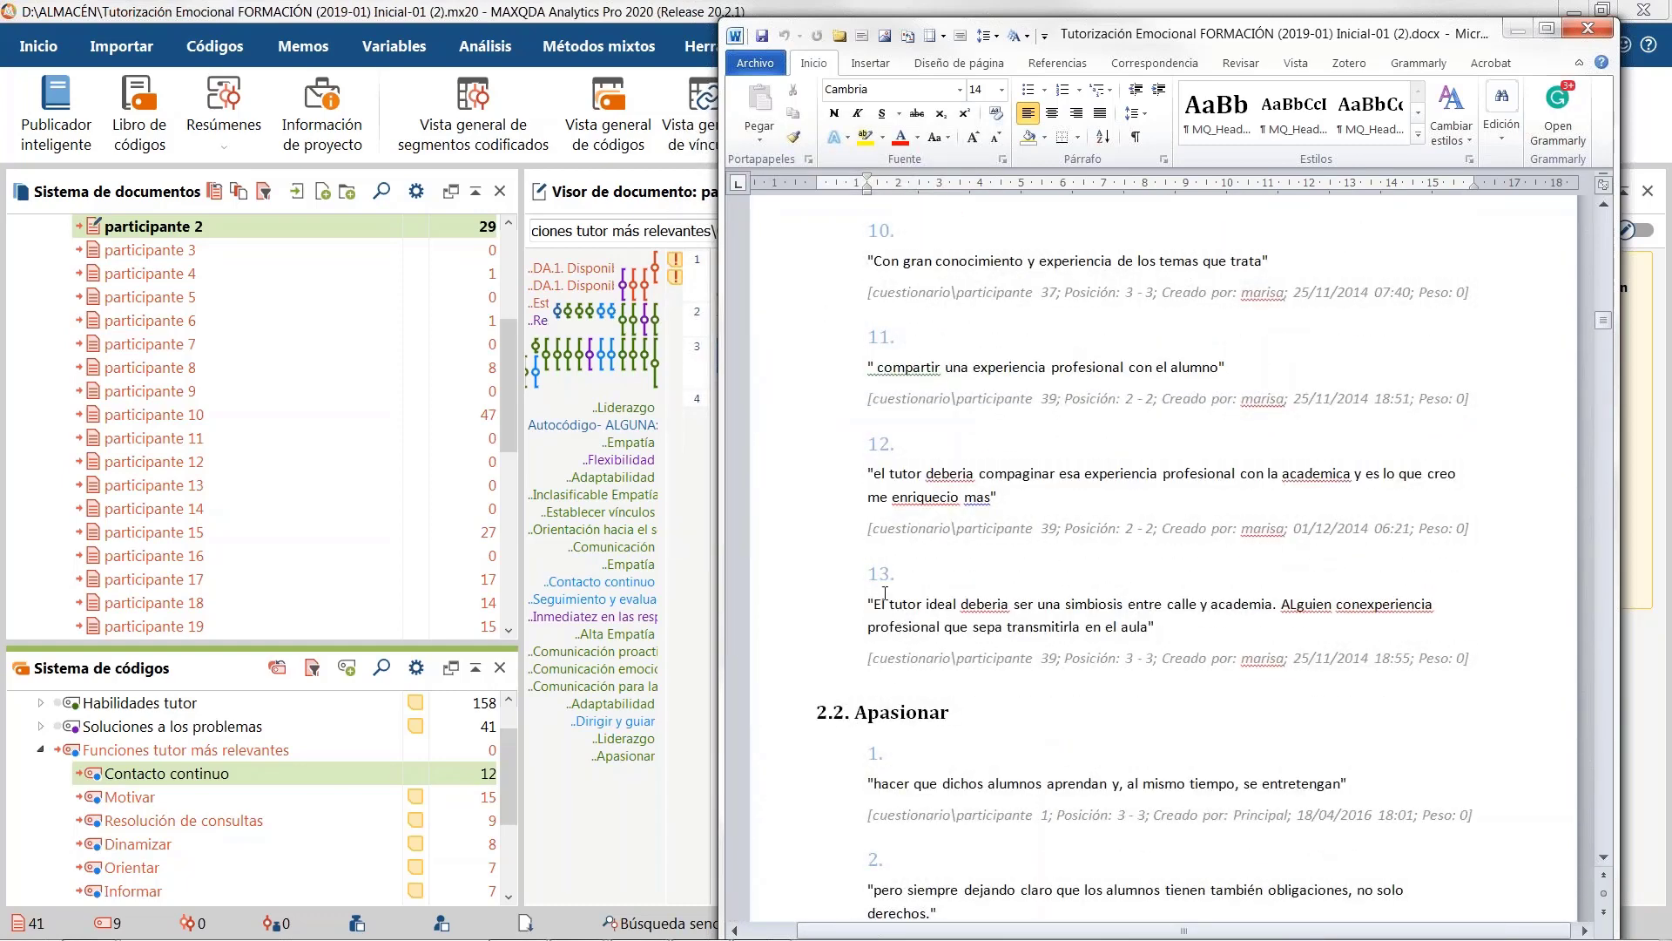
left_click(901, 576)
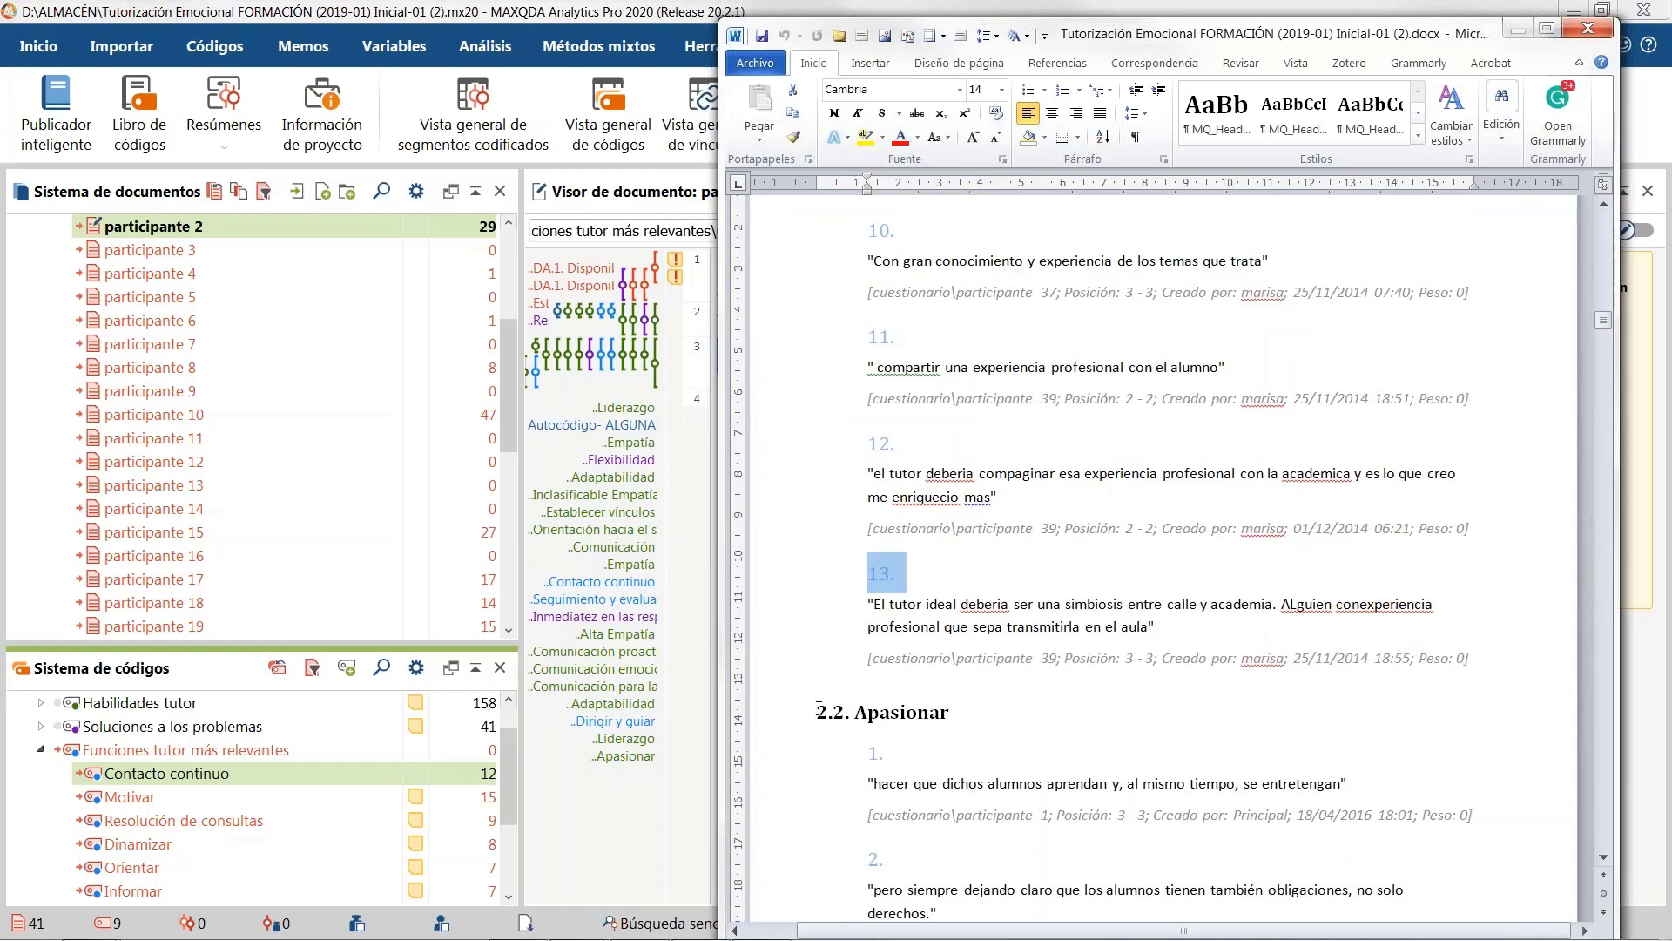
scroll(888, 687, "down", 3)
scroll(888, 401, "down", 6)
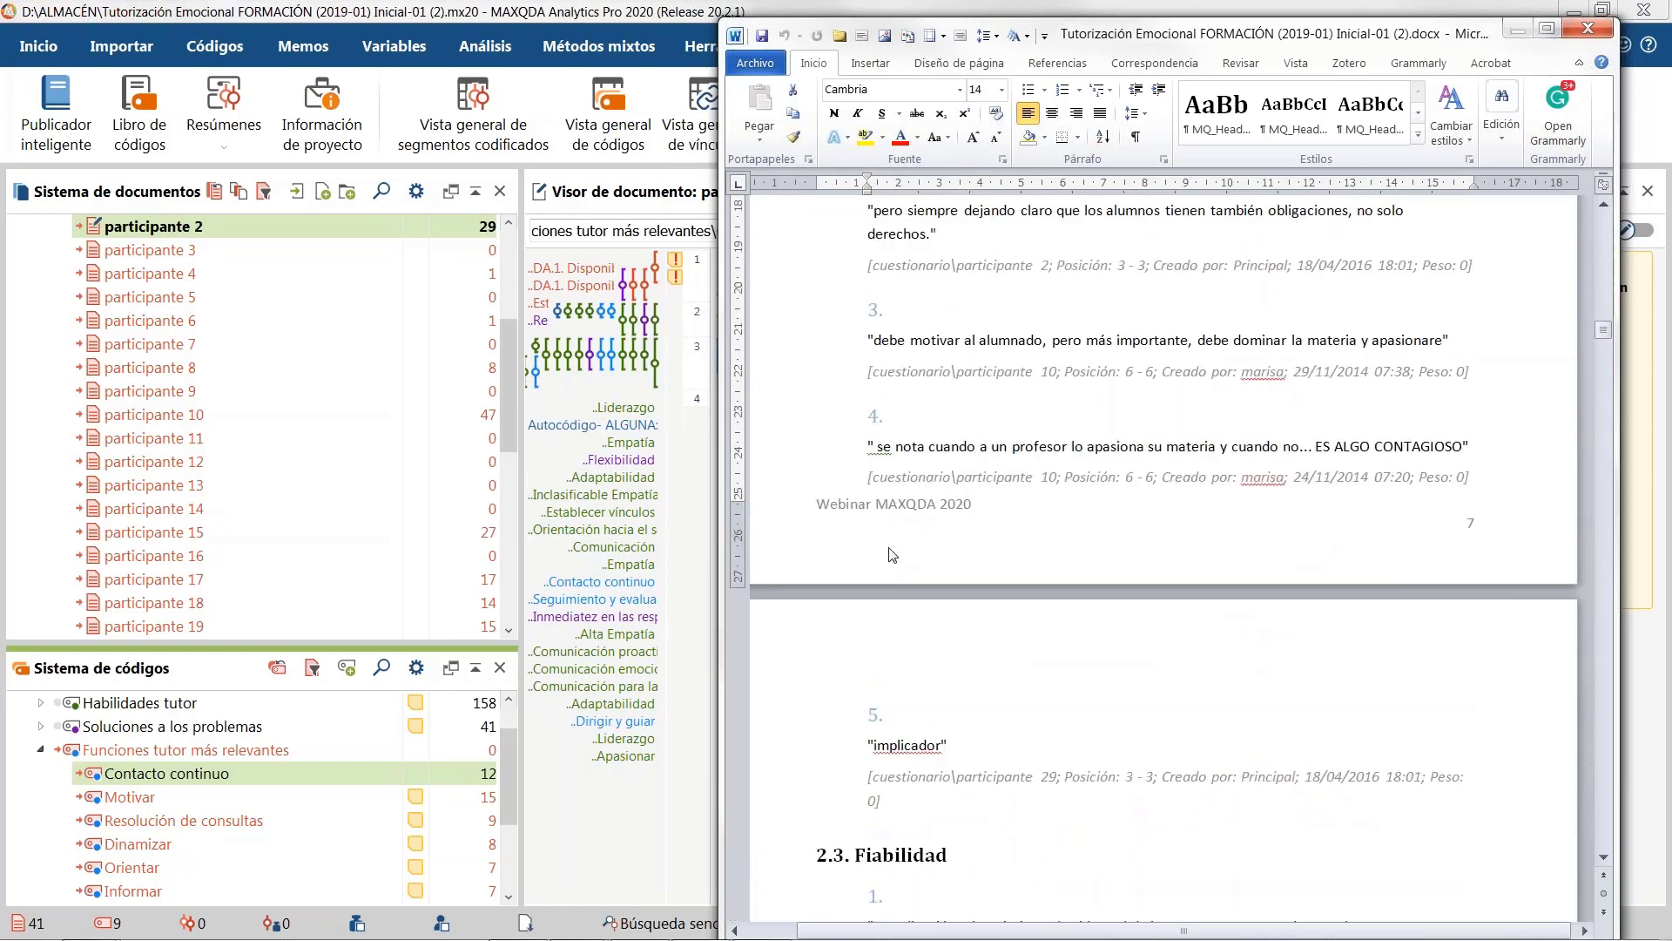
scroll(925, 563, "down", 4)
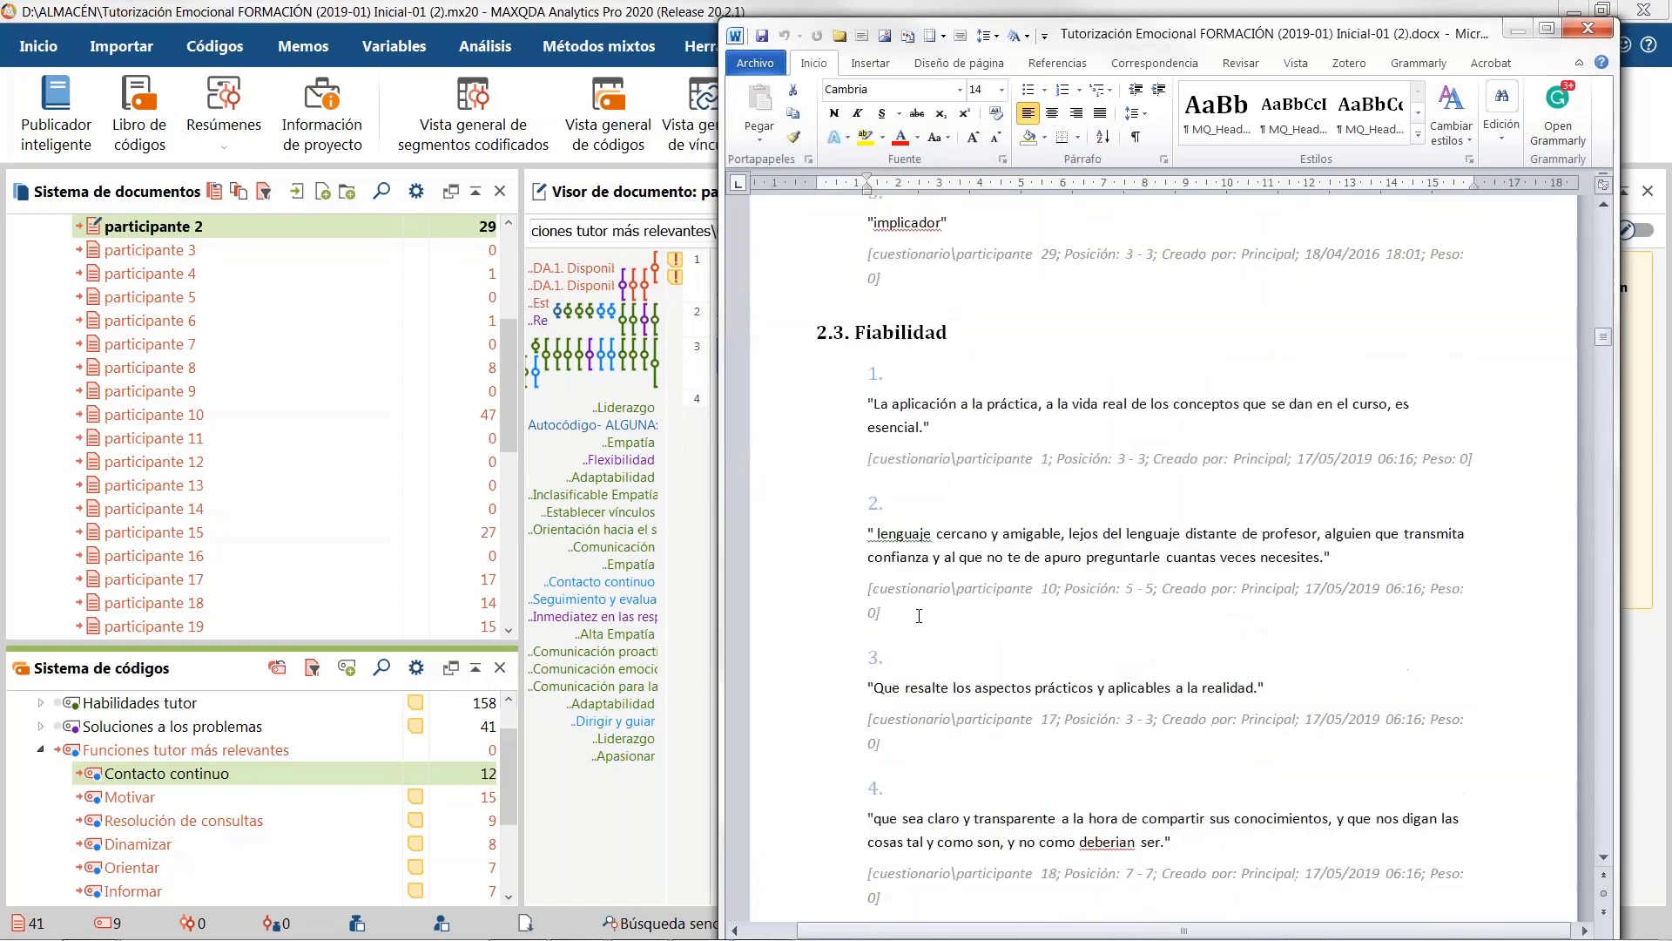
Step: Highlight the 2.5.3 Alta Empatía heading and the two coded segments beneath it in the report
scroll(925, 563, "down", 5)
scroll(889, 853, "down", 10)
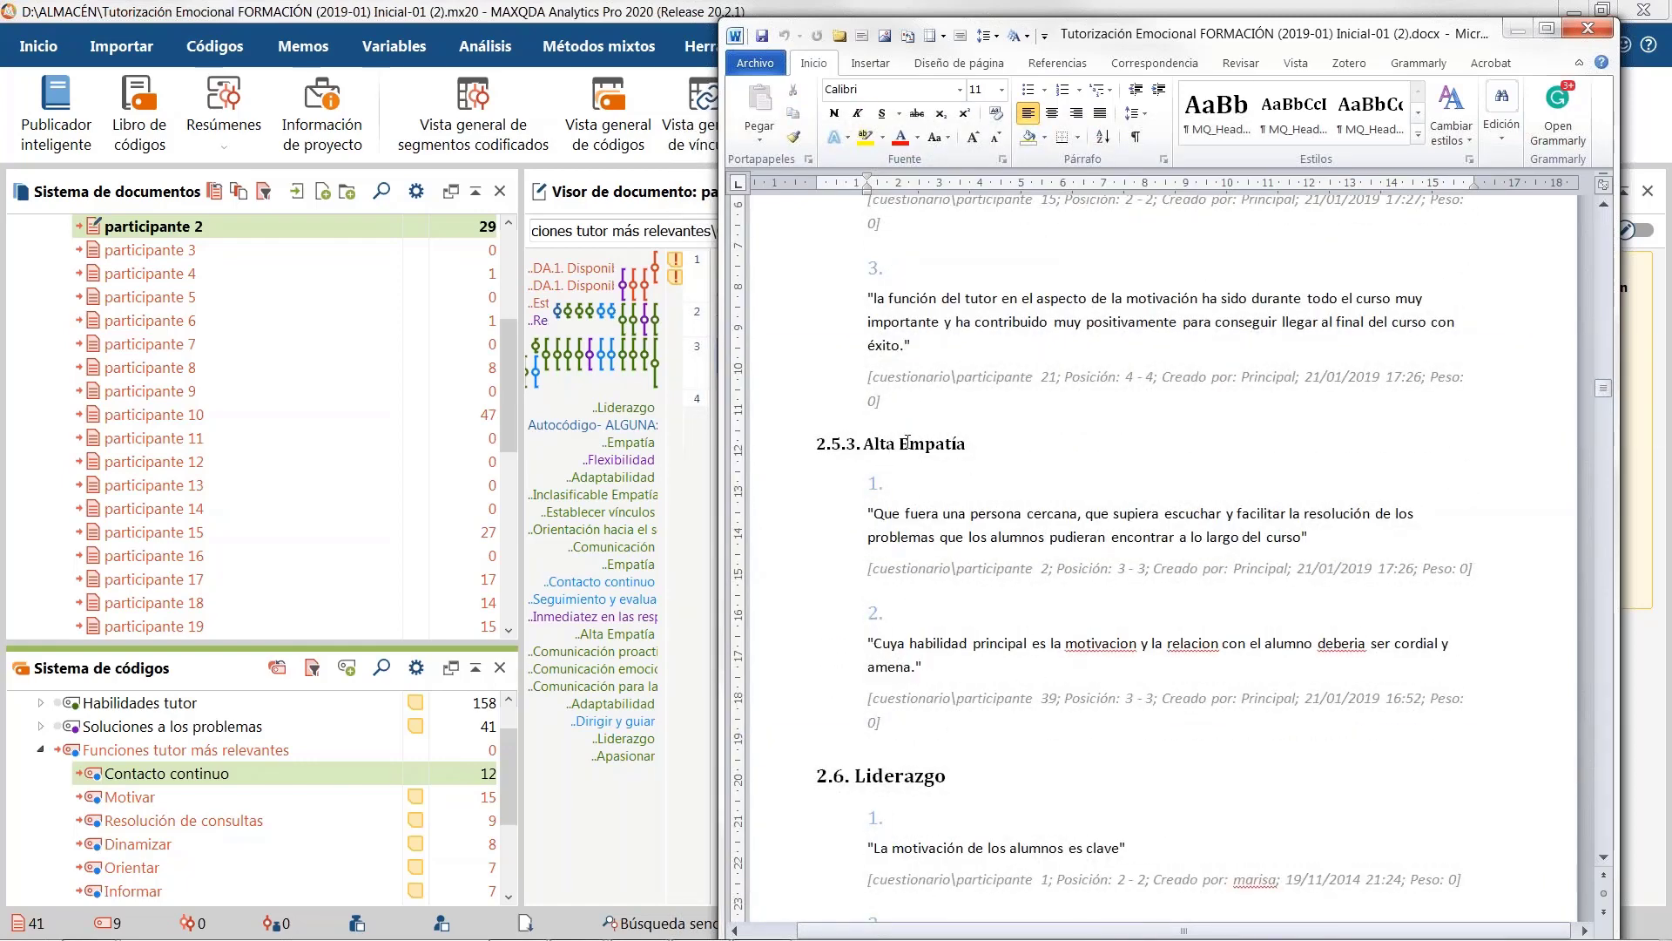
left_click(774, 444)
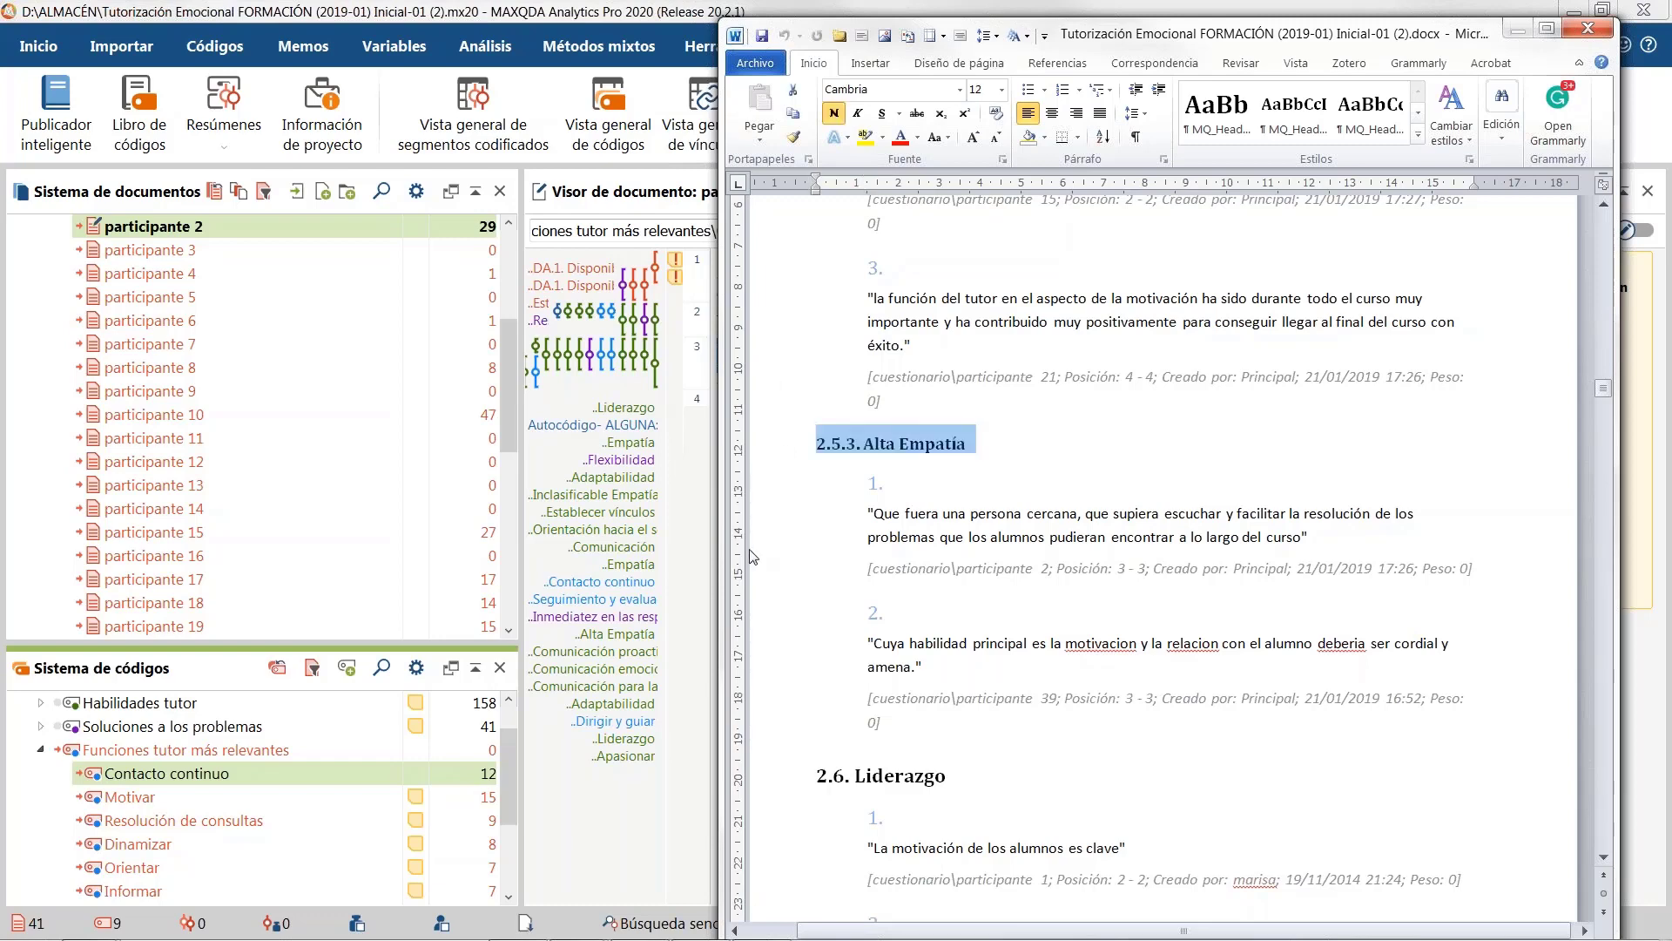
left_click_drag(925, 669, 807, 496)
Step: Read through the Liderazgo segments in section 2.6 as far as the Adaptabilidad heading
scroll(840, 592, "down", 3)
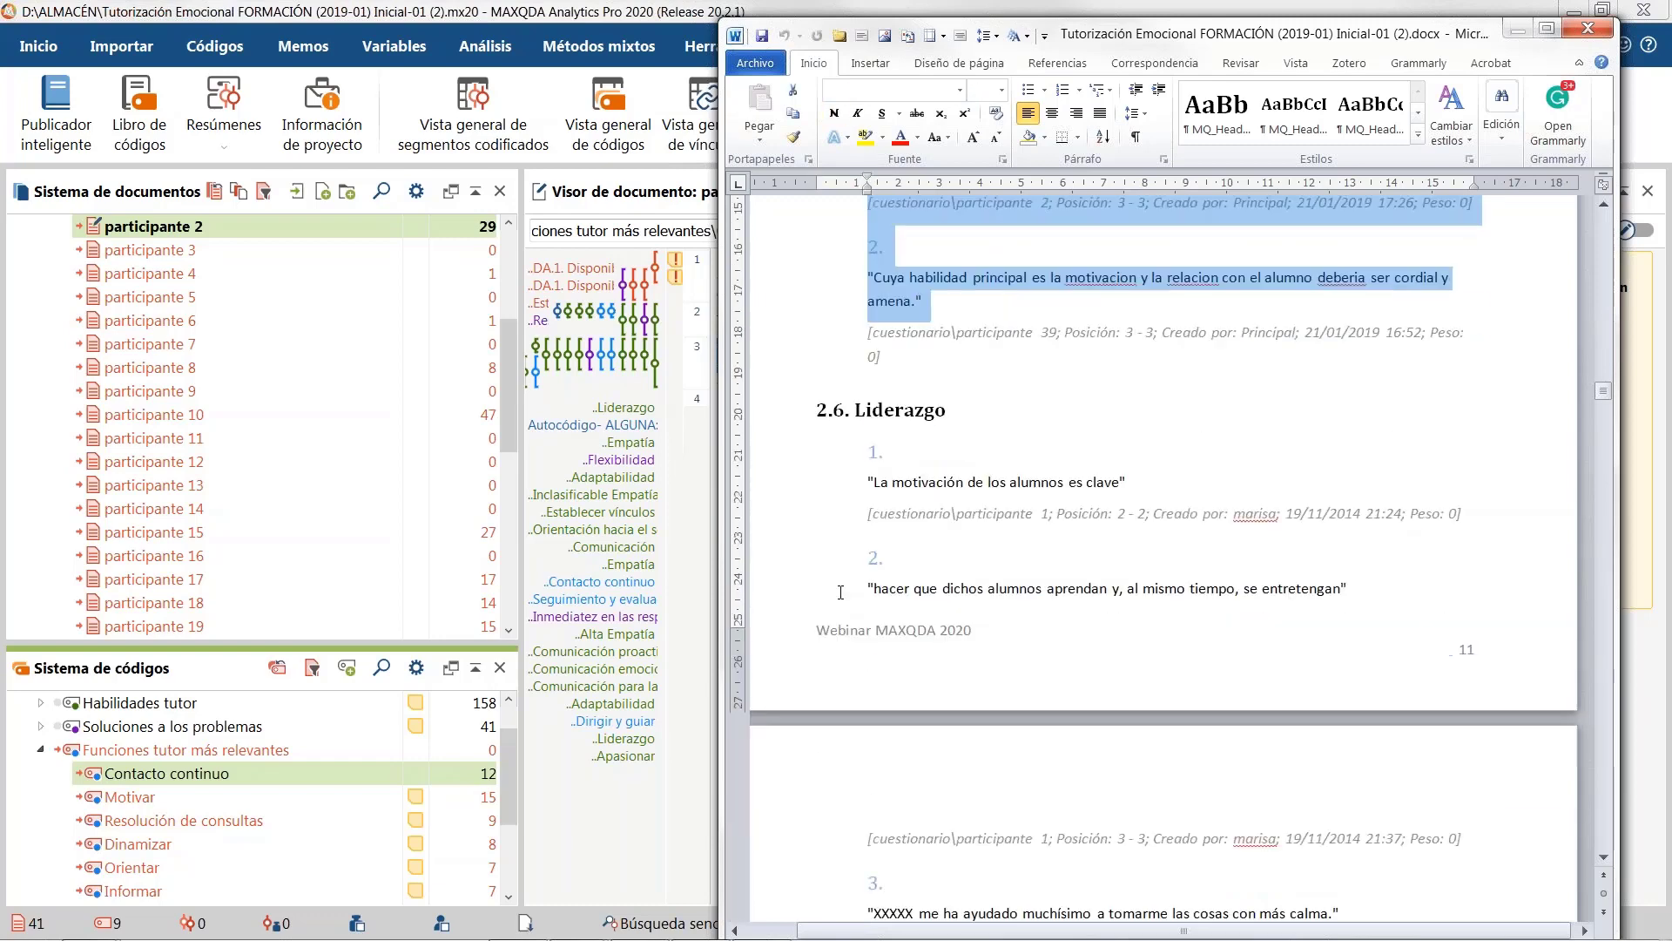
scroll(840, 592, "down", 5)
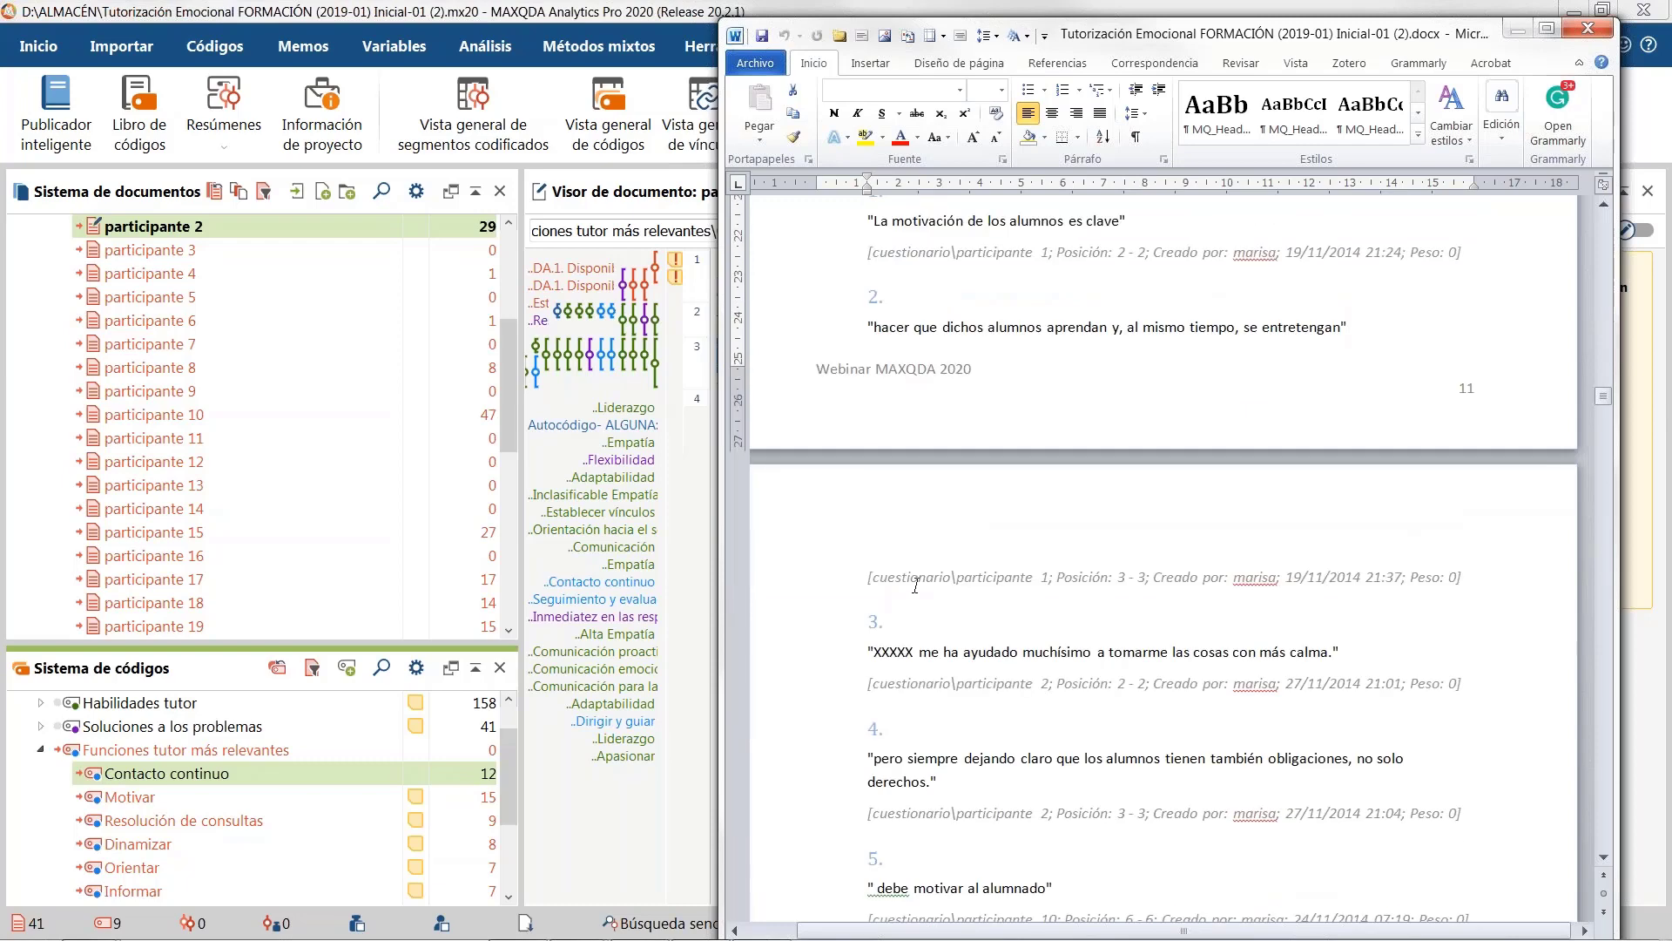
scroll(915, 585, "down", 15)
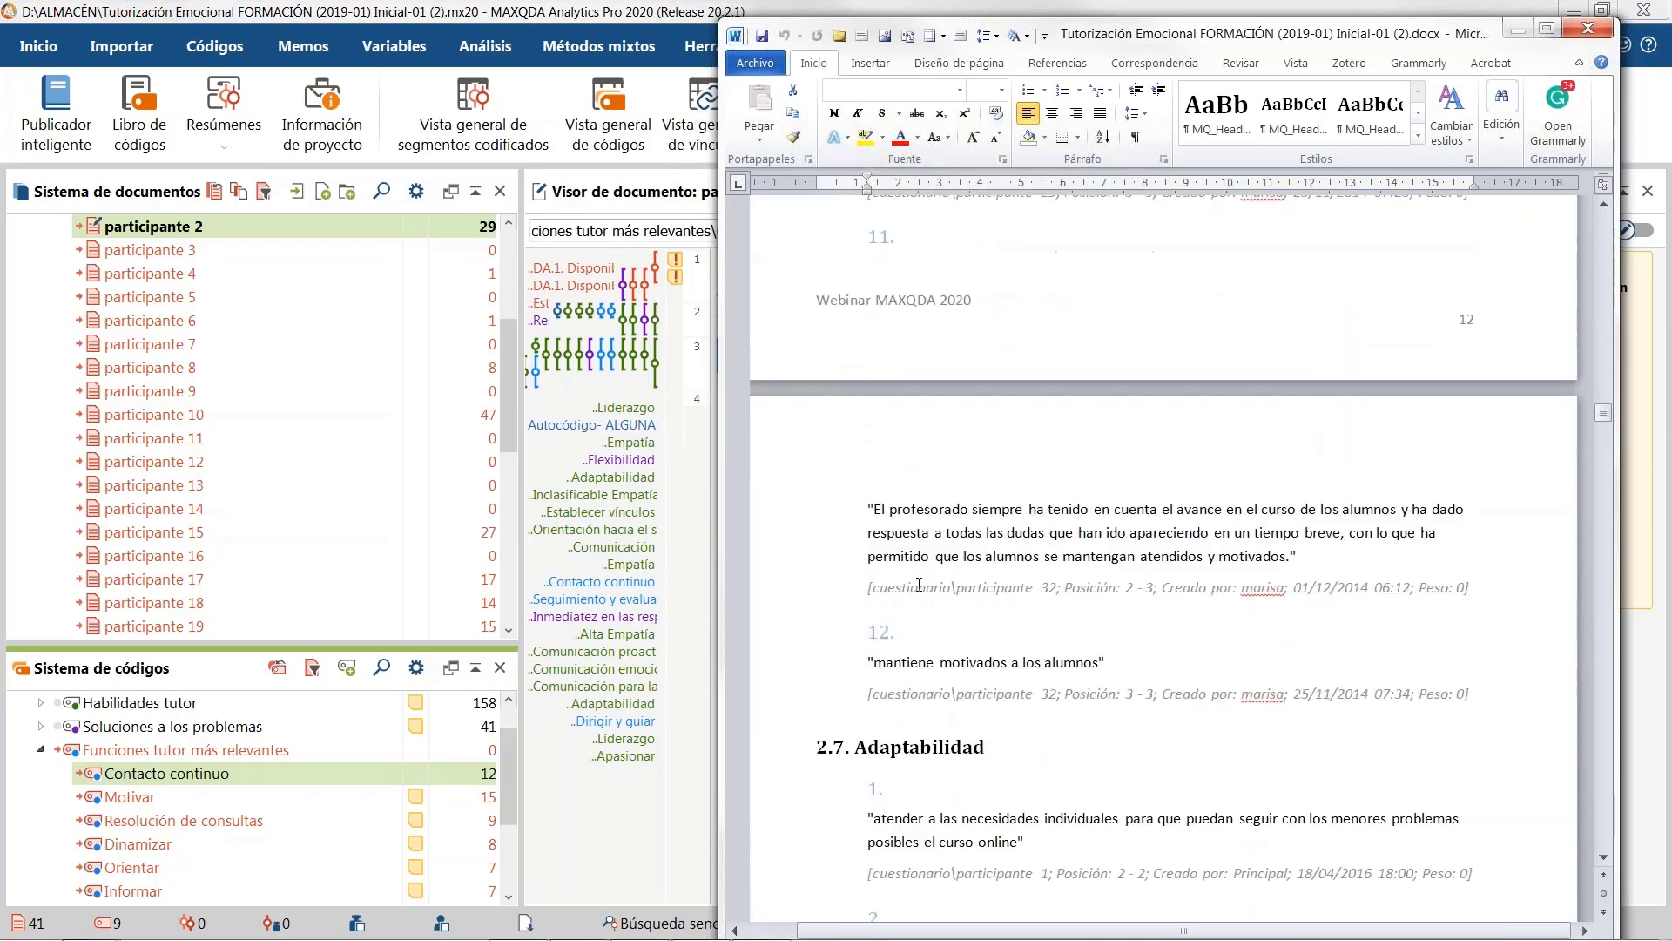
scroll(919, 585, "down", 1)
scroll(918, 583, "up", 15)
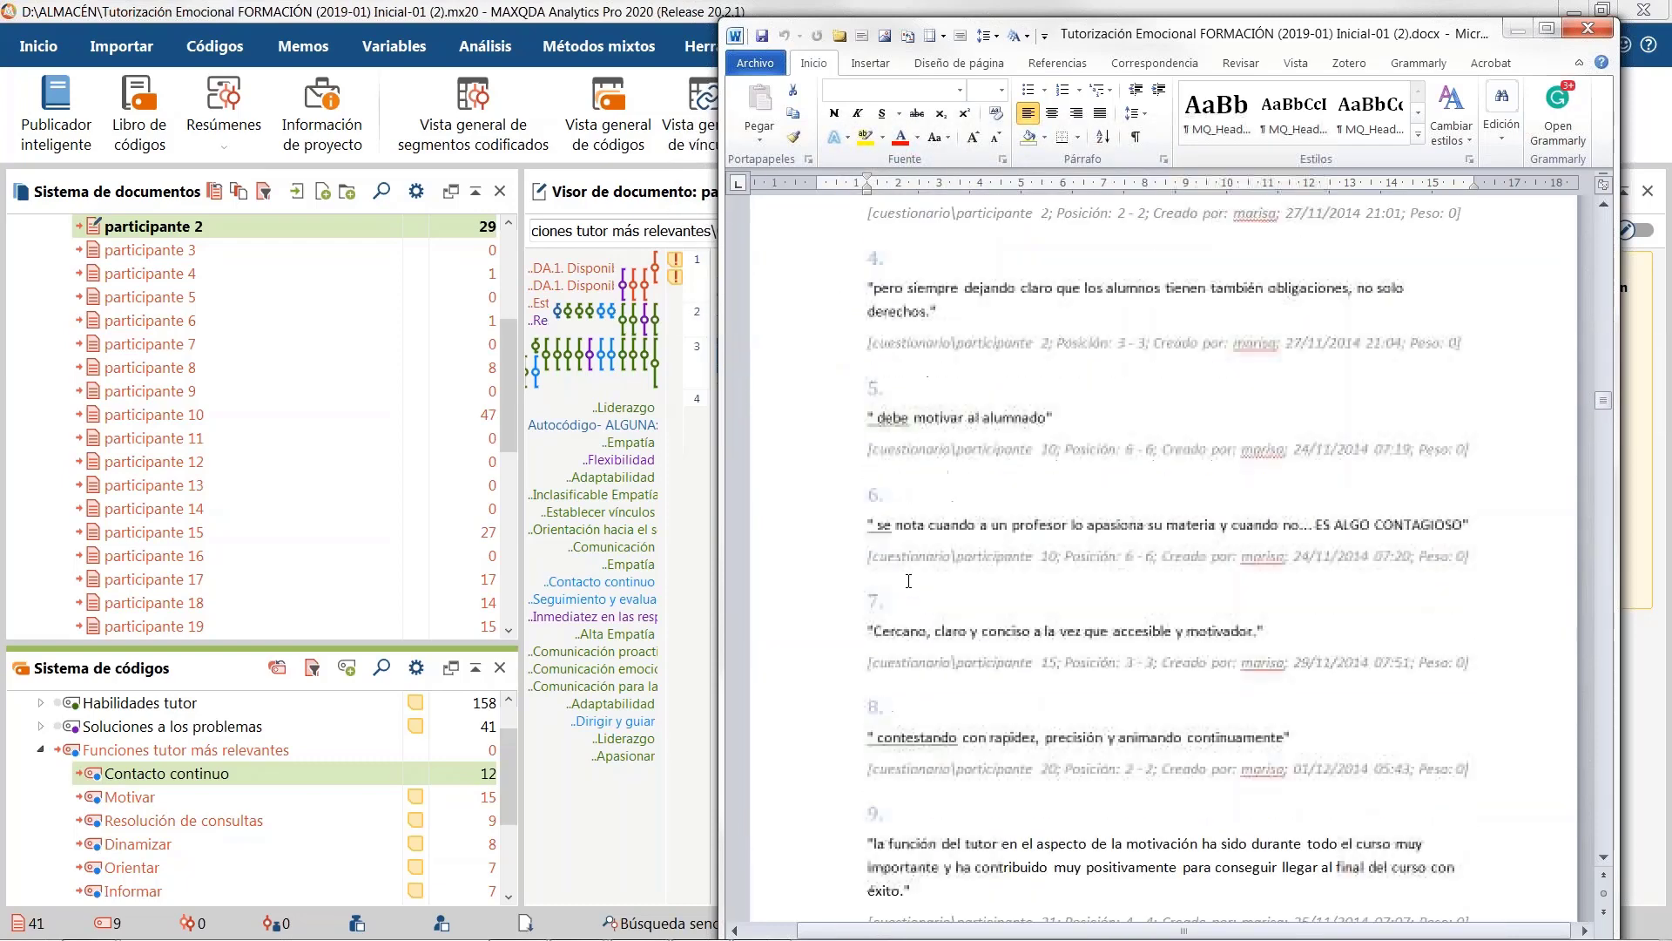
Step: Highlight the quote of Liderazgo segment 2 and the Peso value in the source line of segment 4
scroll(903, 575, "up", 5)
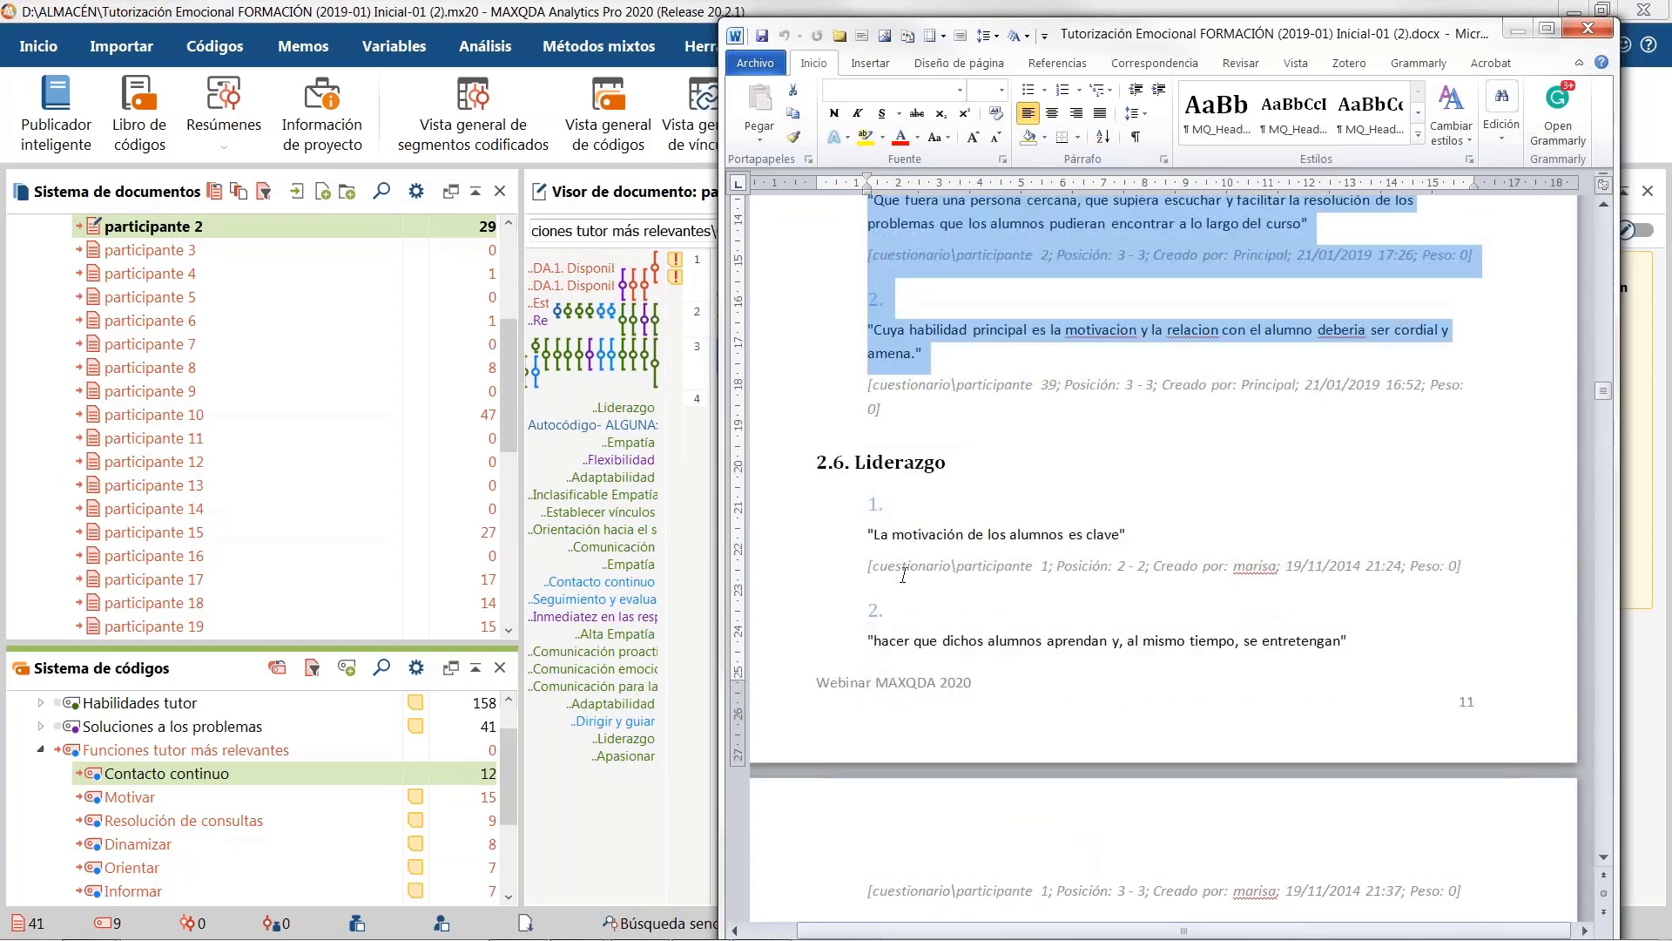
left_click(815, 547)
left_click(785, 641)
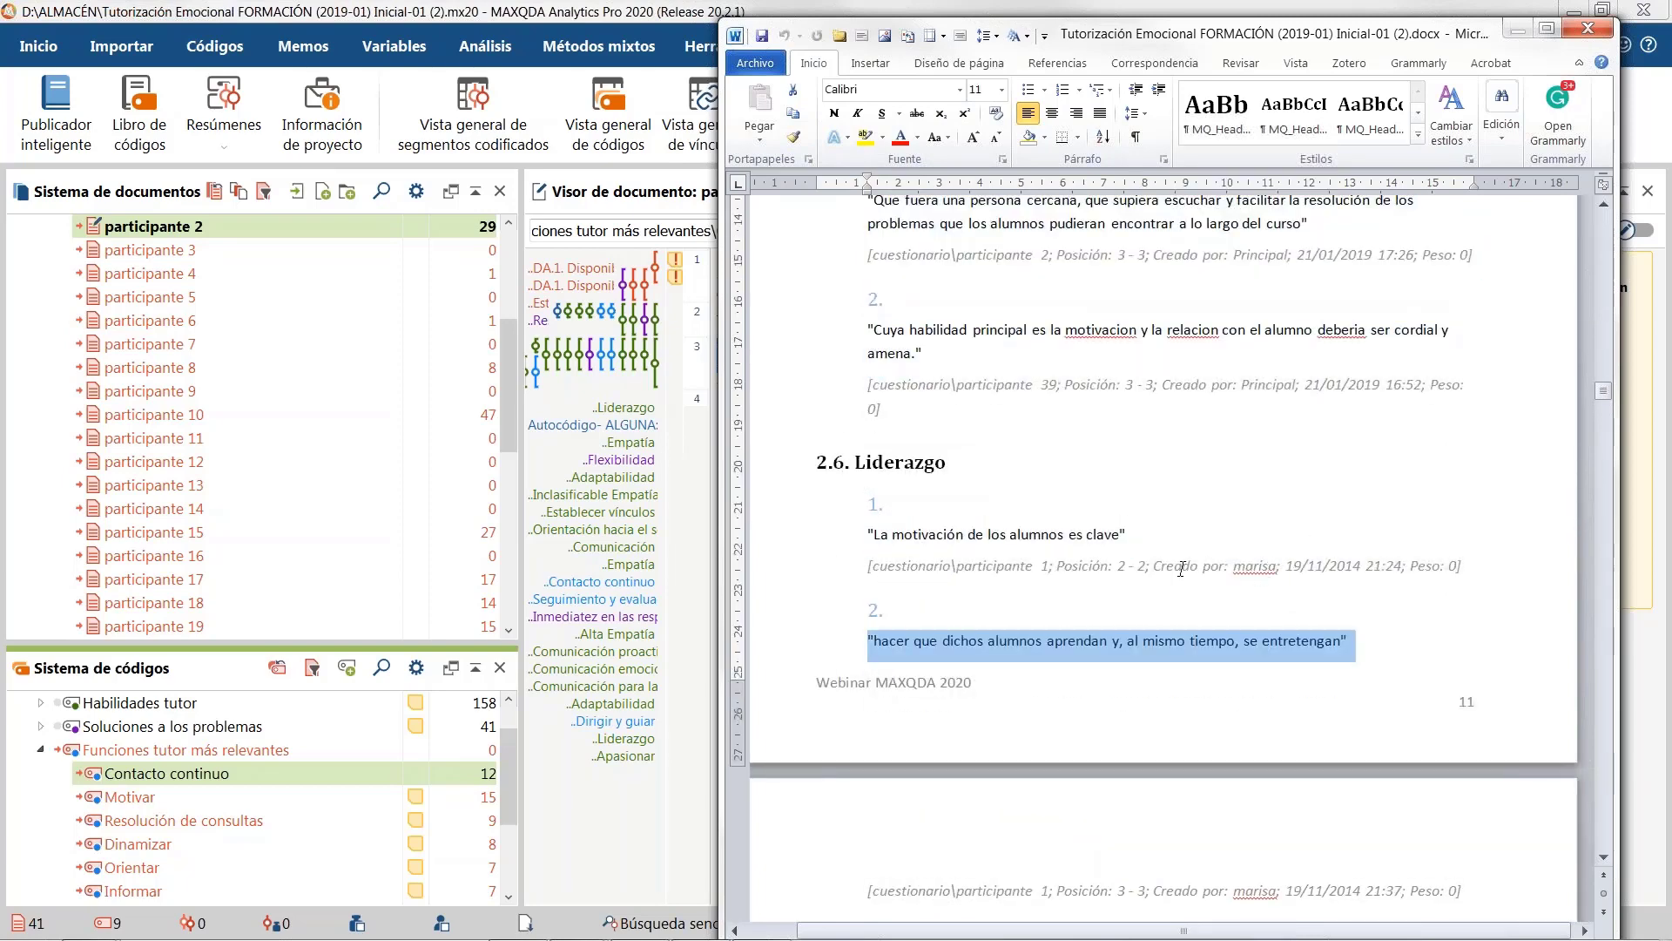
scroll(1181, 569, "down", 10)
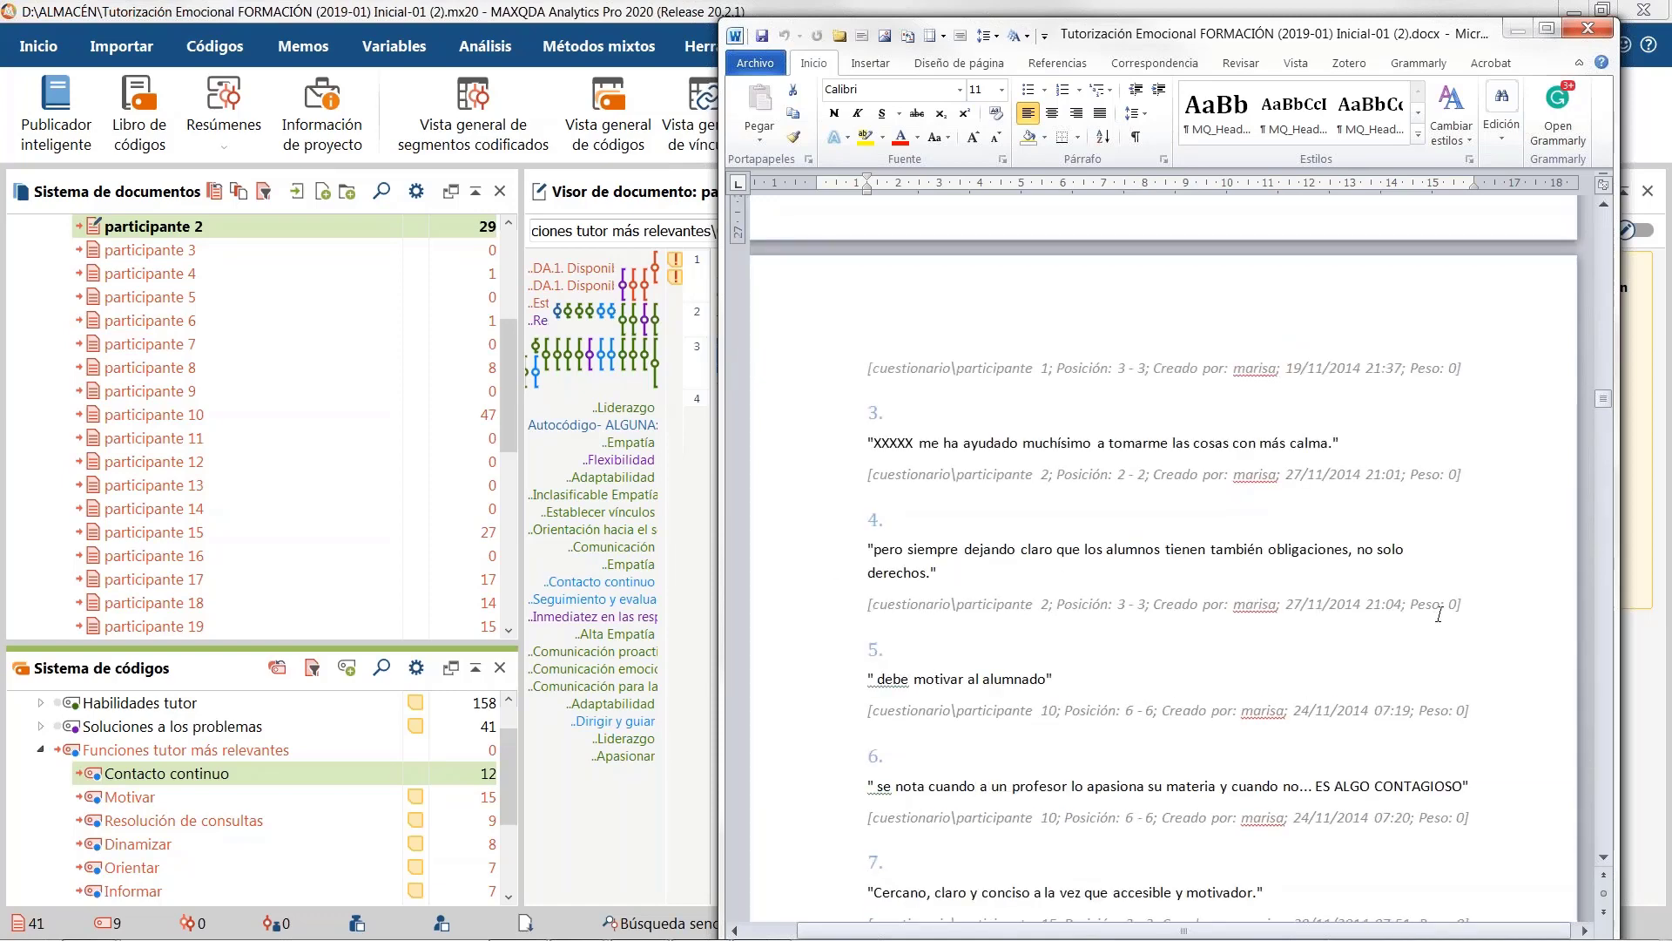
left_click_drag(1446, 605, 1454, 609)
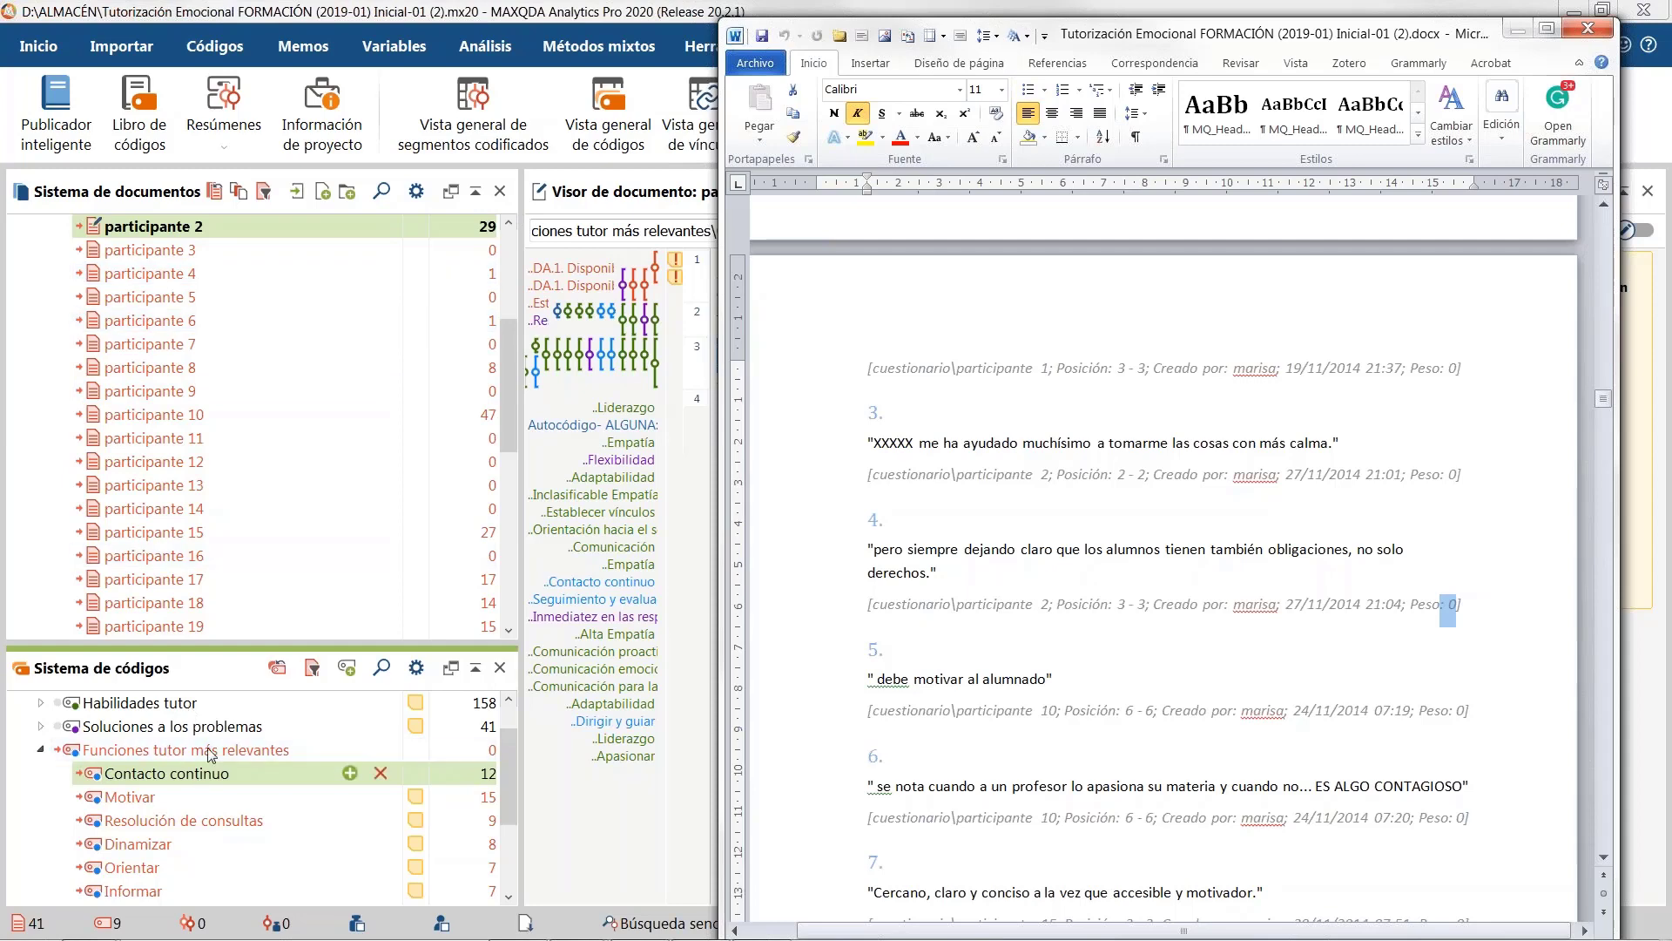
Step: Switch back to MAXQDA and open the list of coded segments for the Dinamizar code
double_click(120, 843)
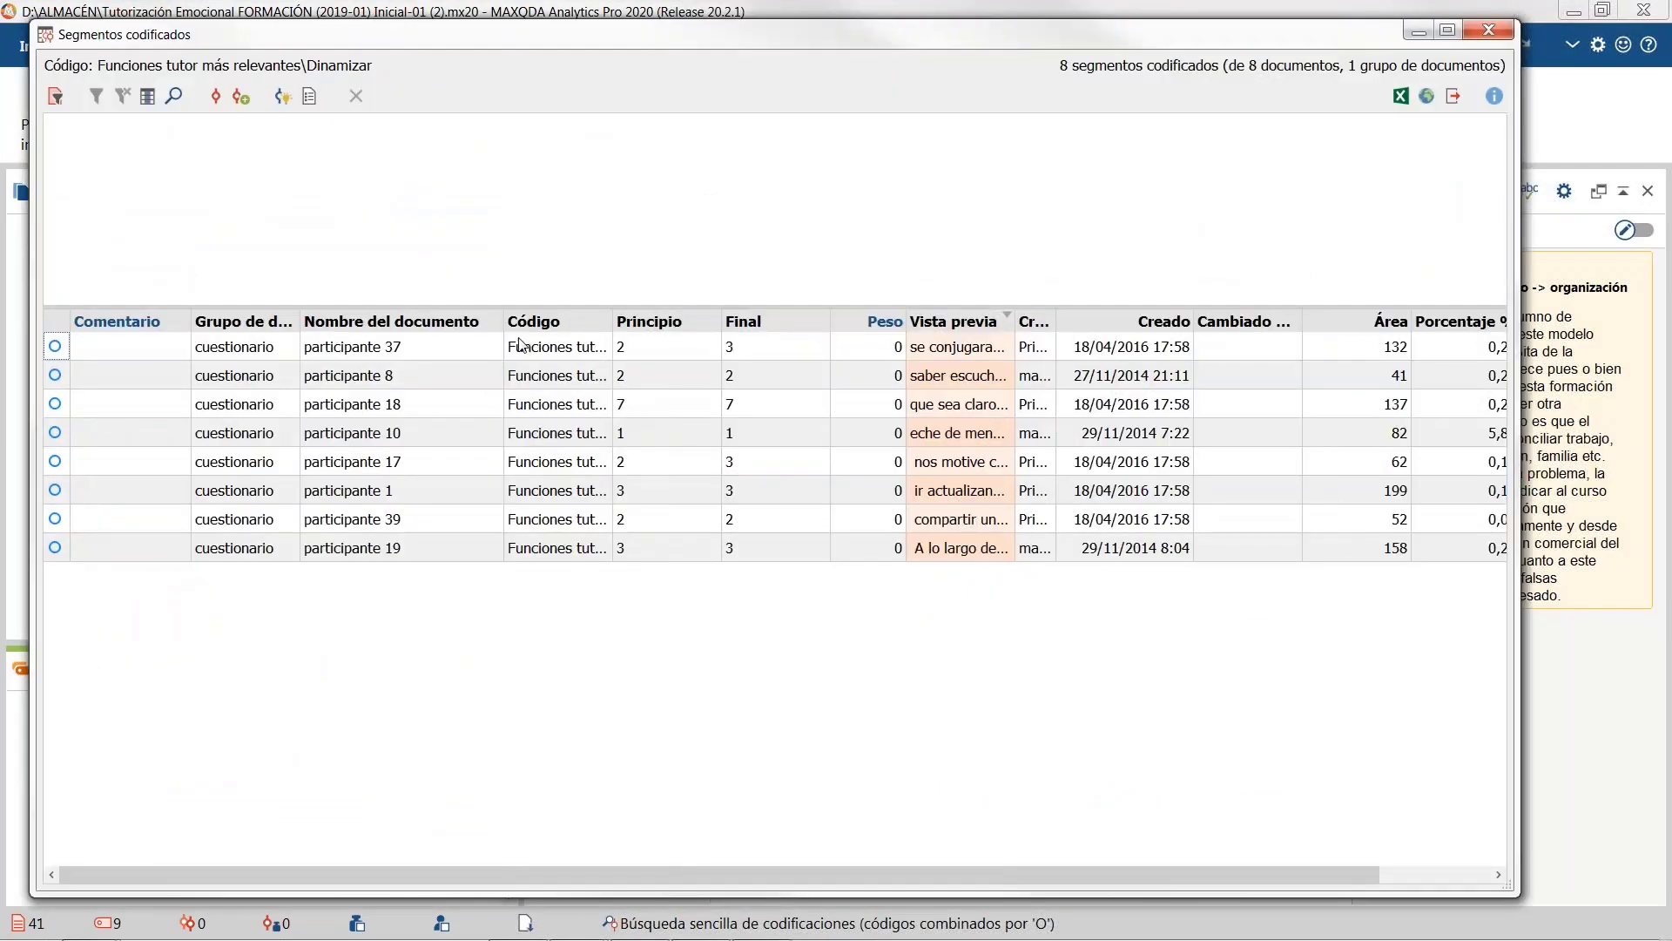
Step: Read the Dinamizar coded segments of participante 37, participante 8 and participante 18
left_click(543, 349)
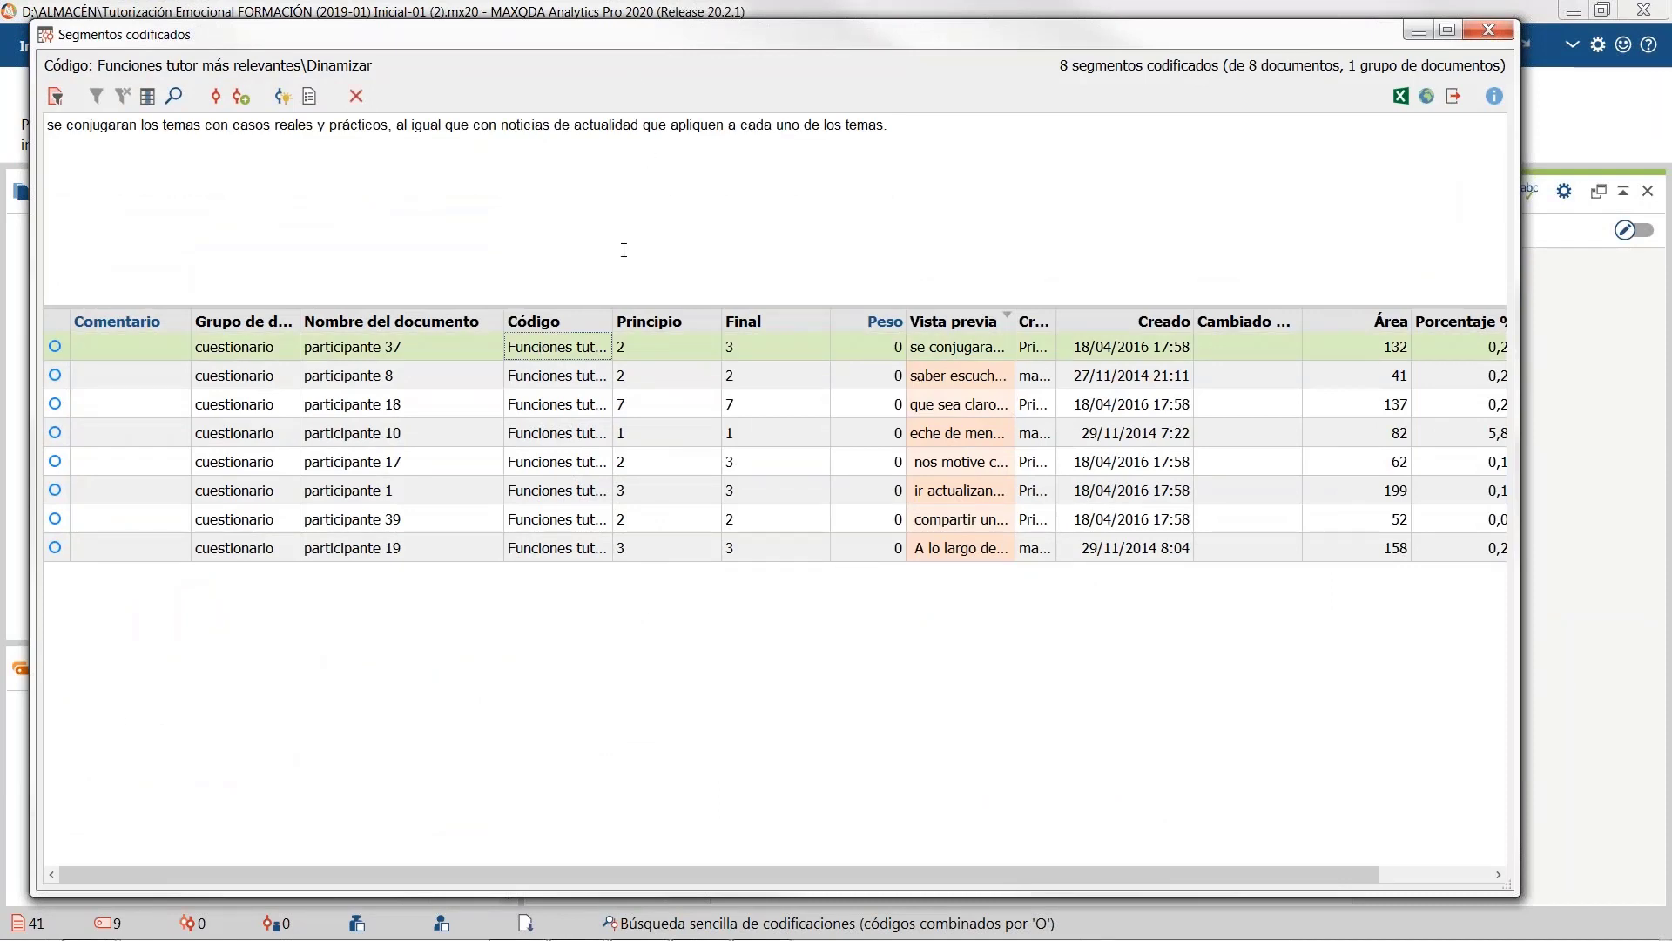
left_click(576, 385)
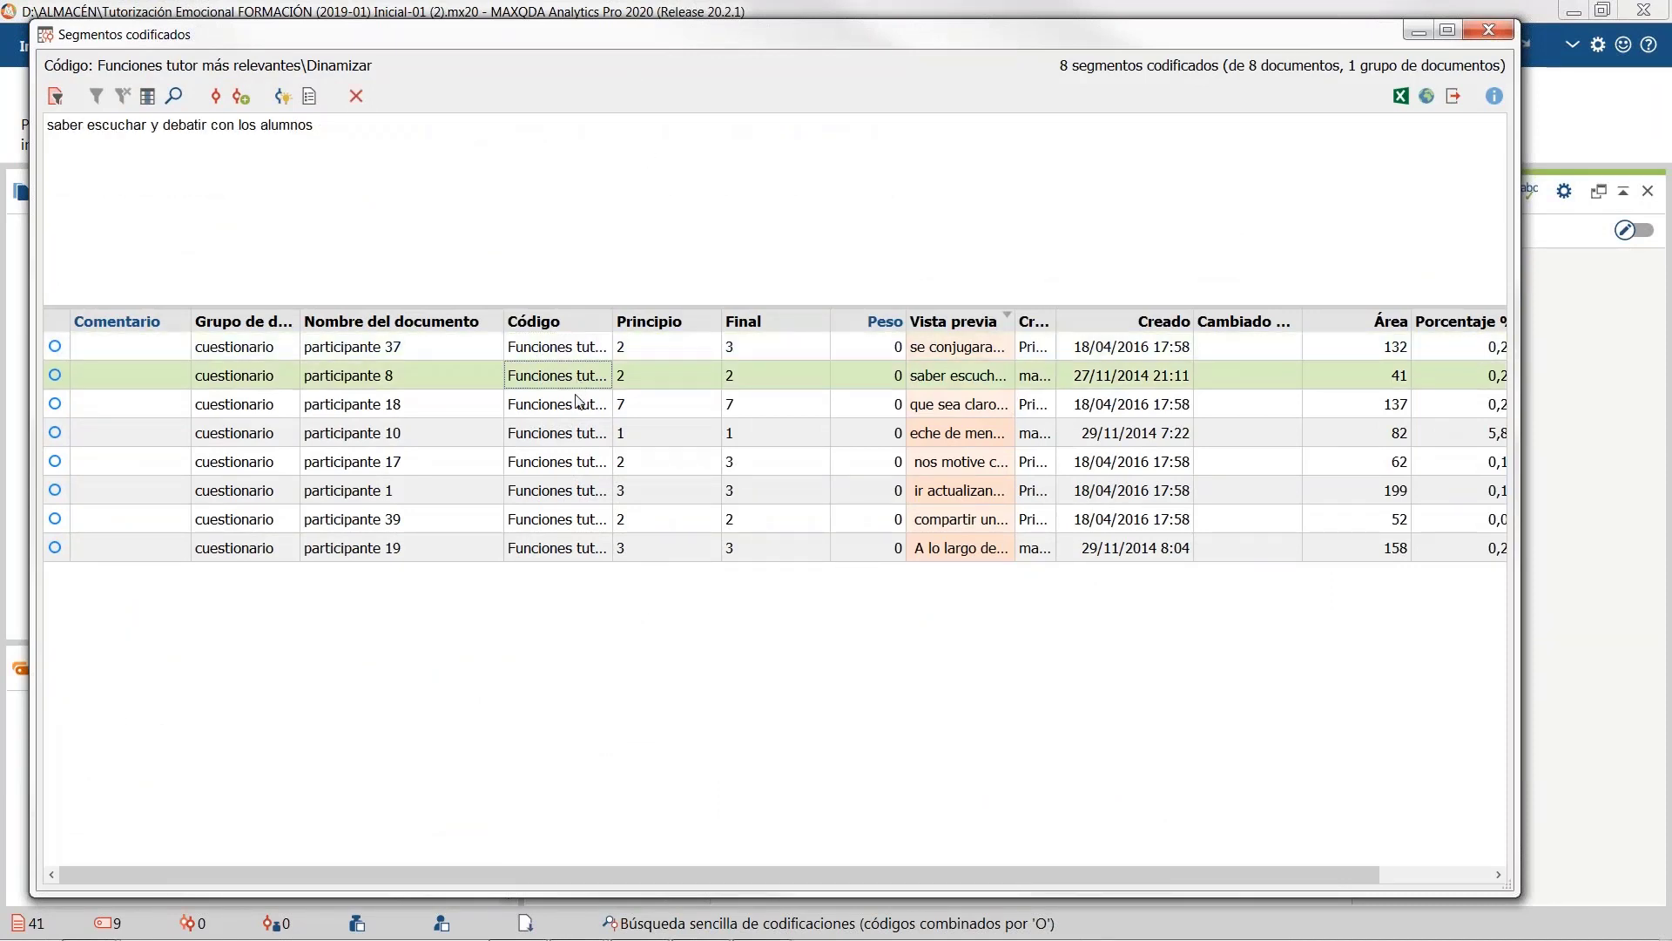
left_click(580, 407)
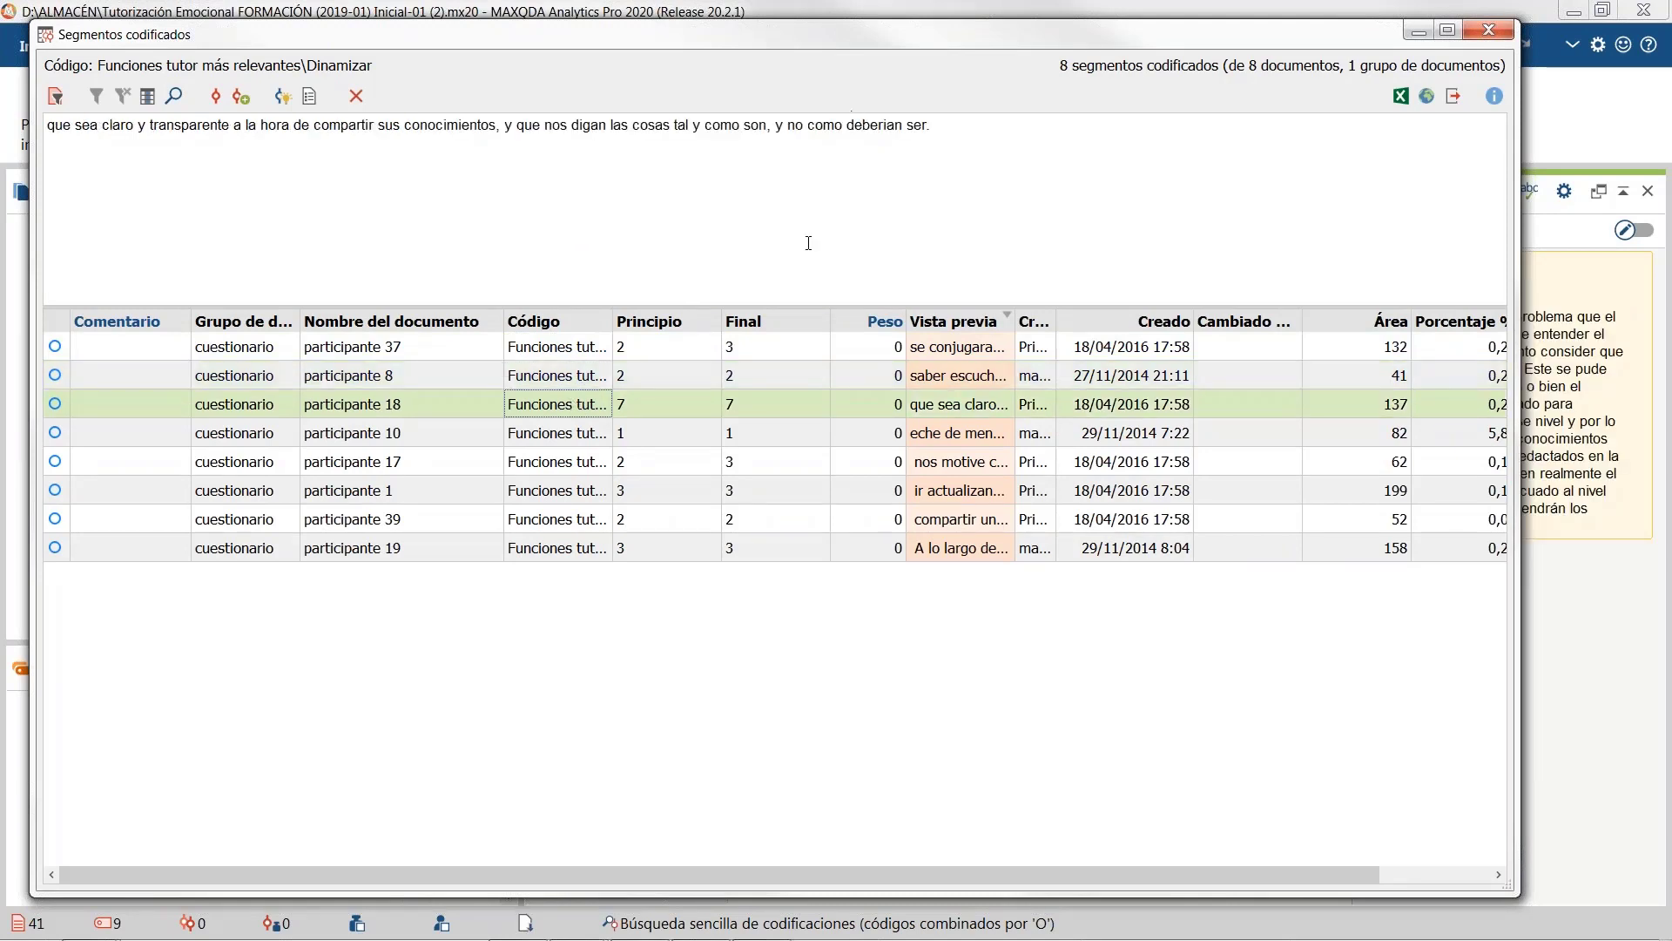
Step: Set the weight of participante 18's Dinamizar segment to 5, view participante 39's segment, and close the coded segments list
double_click(878, 399)
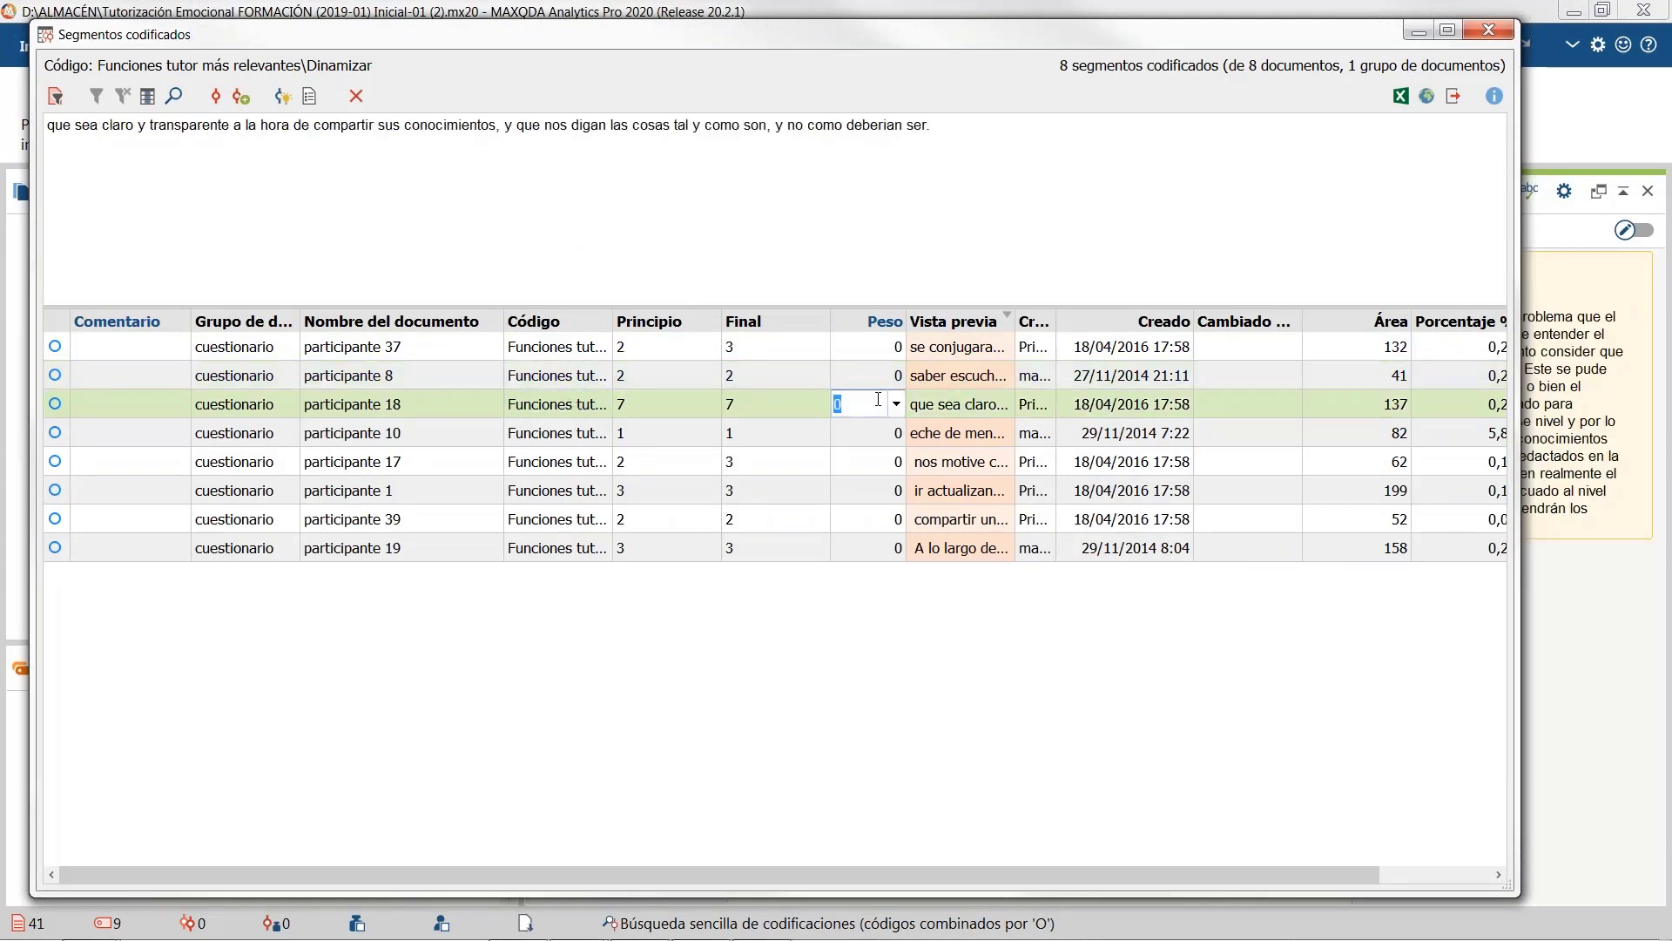
type("5")
double_click(865, 433)
left_click(607, 519)
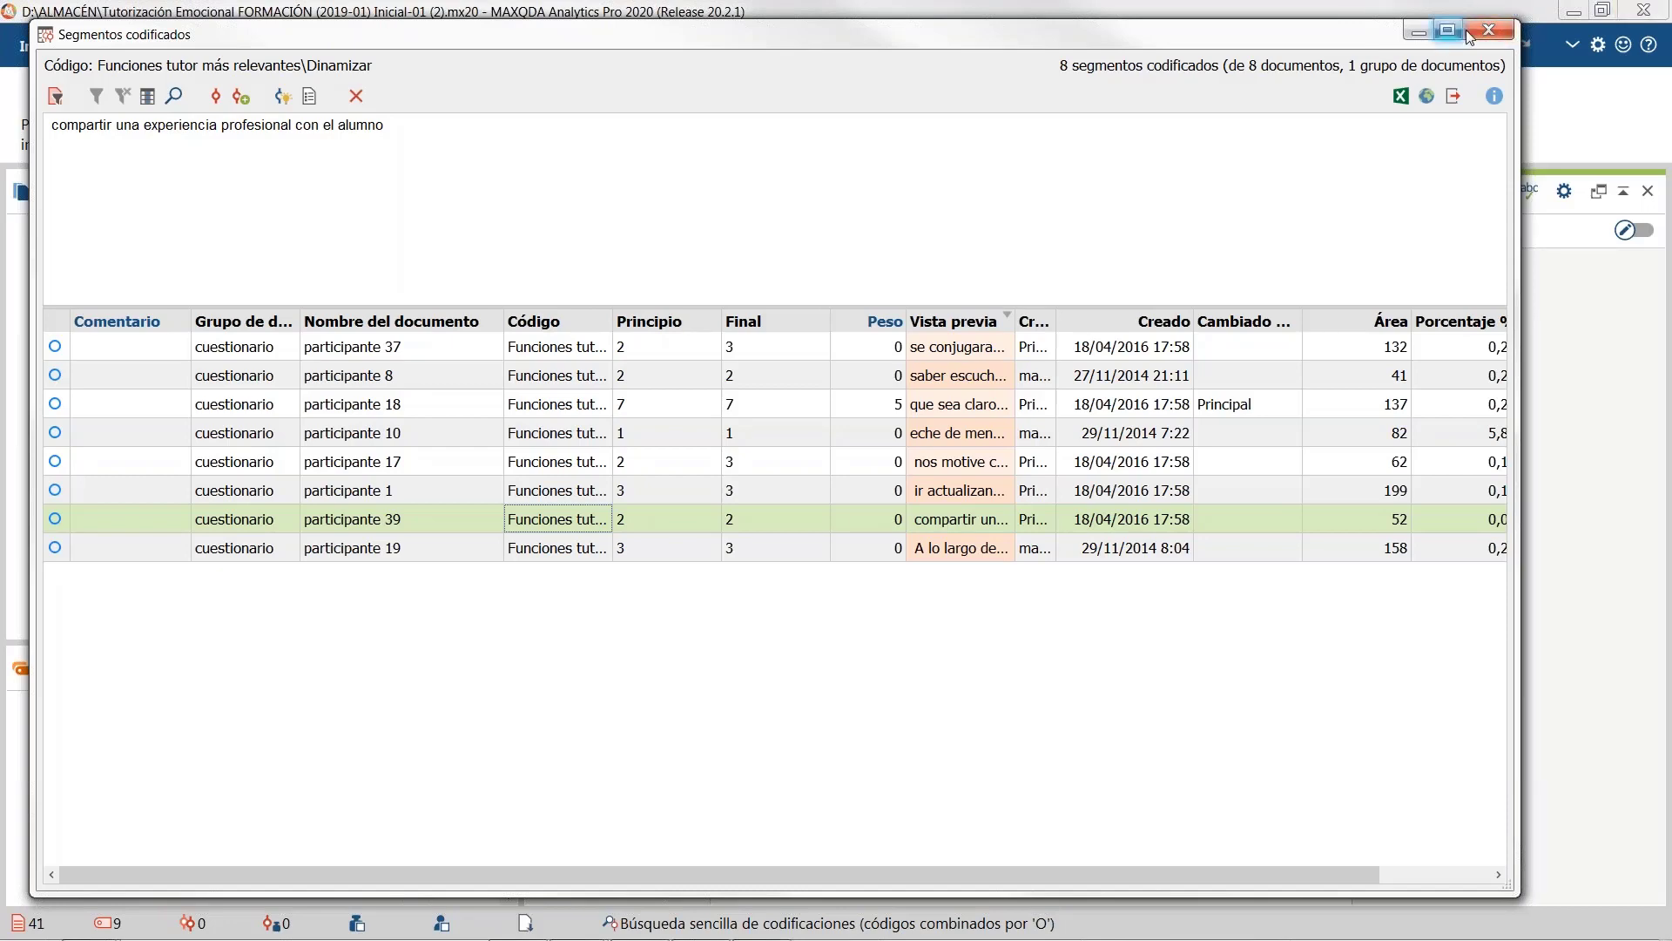
left_click(1481, 33)
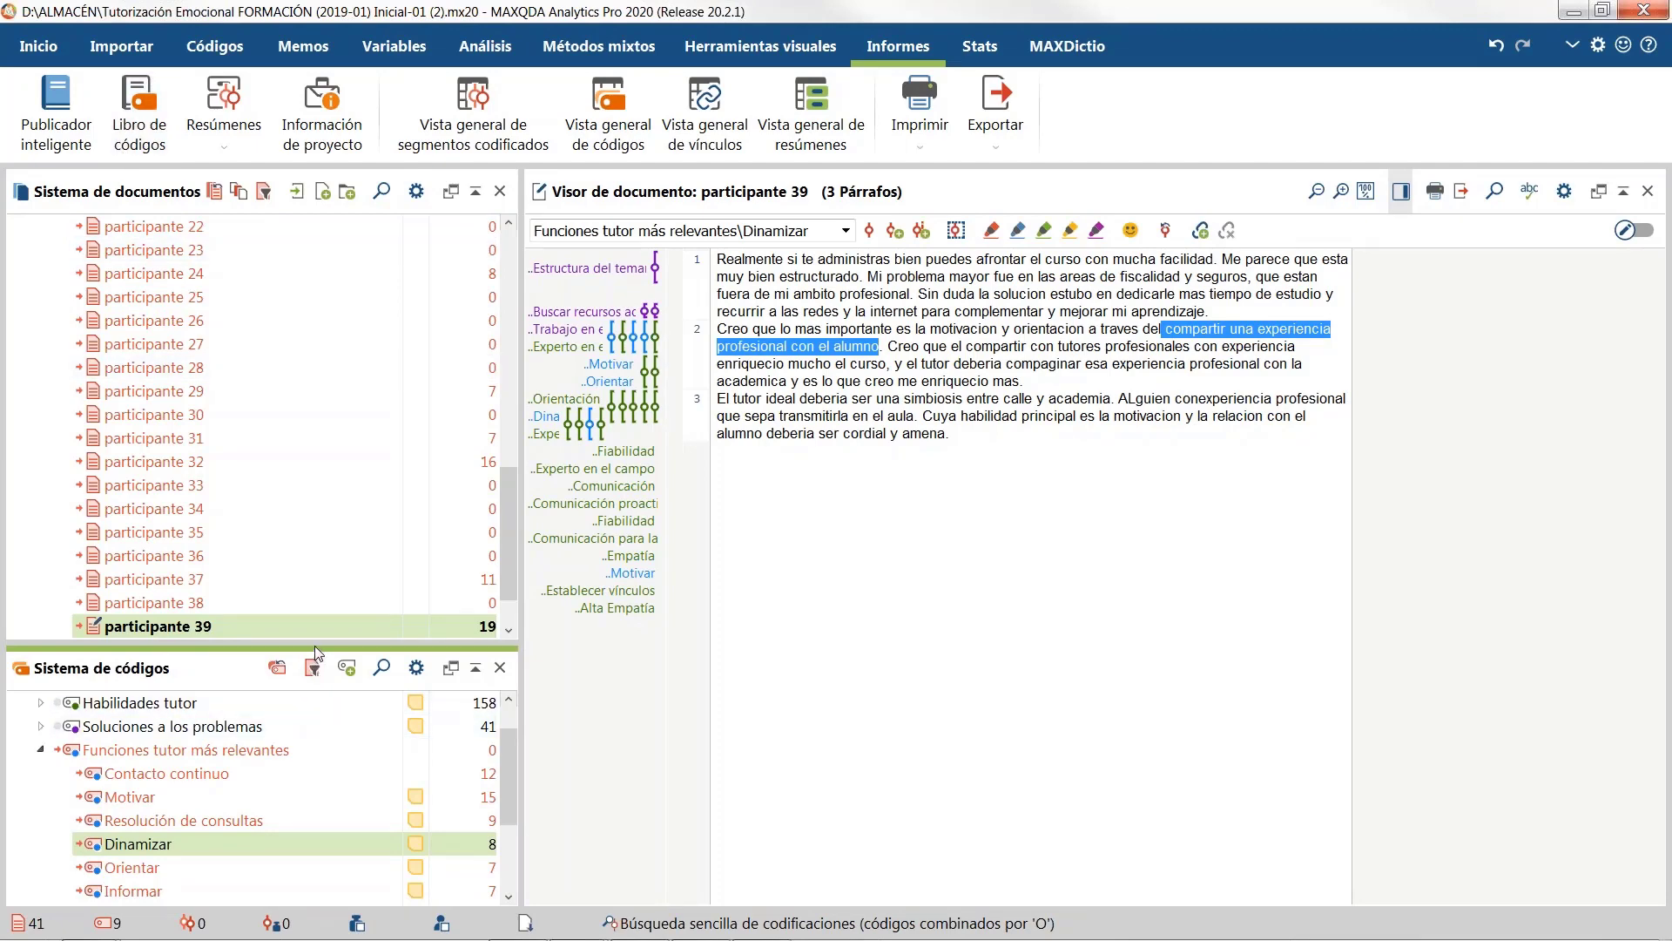
Step: Enlarge the code system area and preview the code memos under Funciones tutor más relevantes, including Orientar and Motivar
left_click_drag(315, 652, 309, 301)
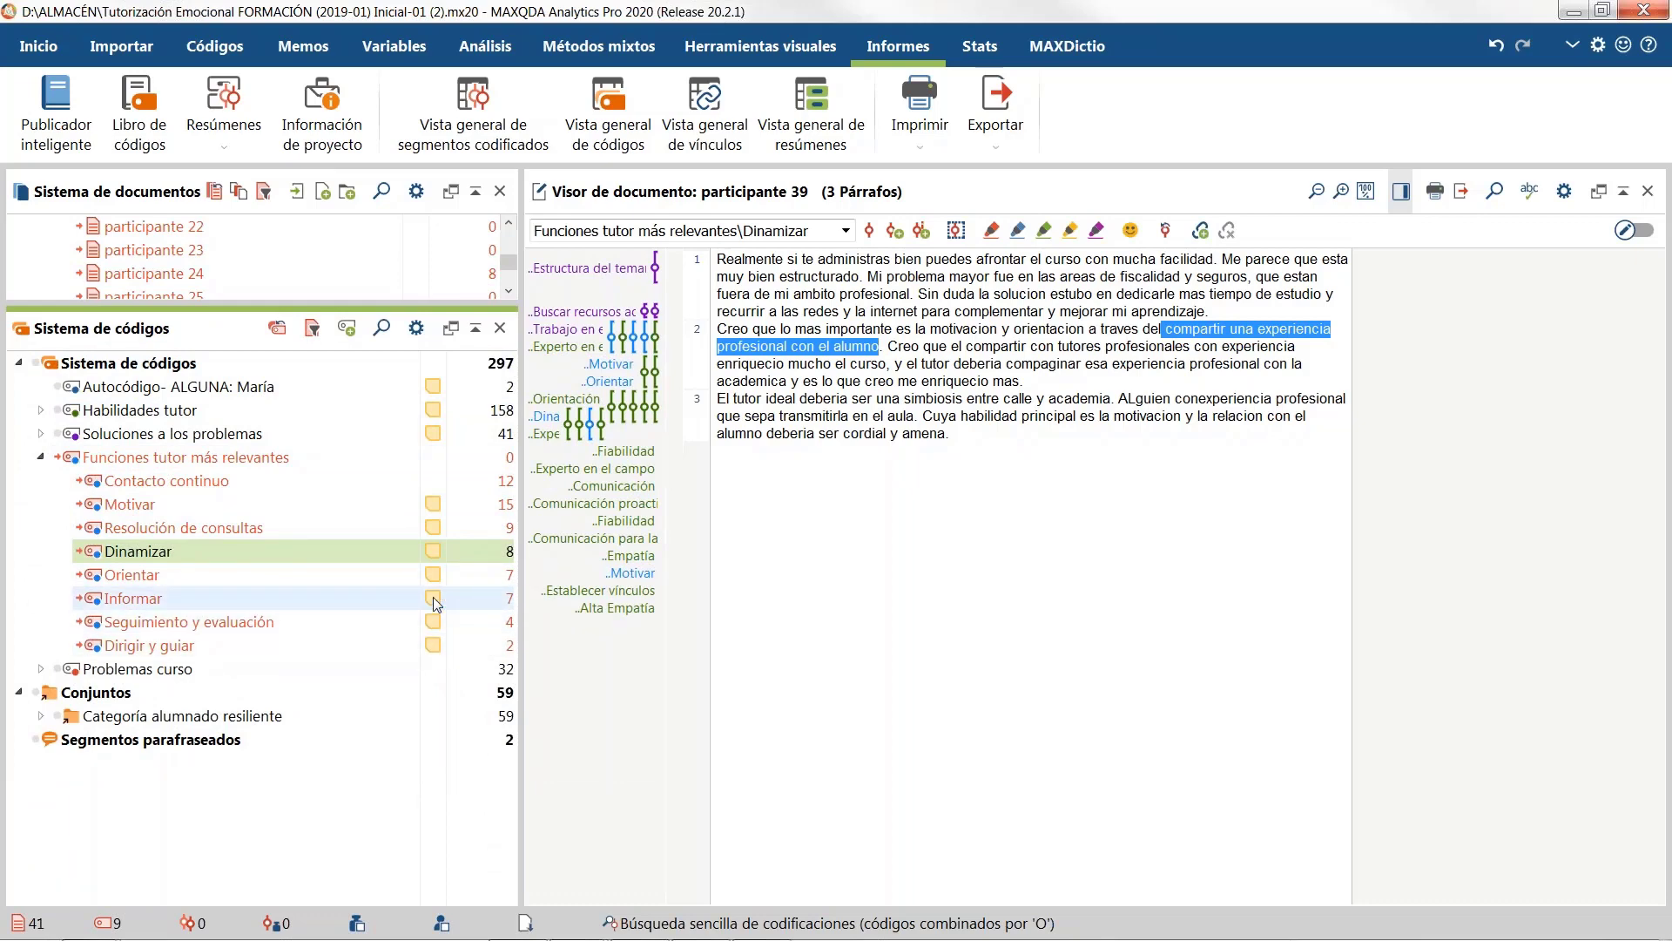
mouse_move(433, 603)
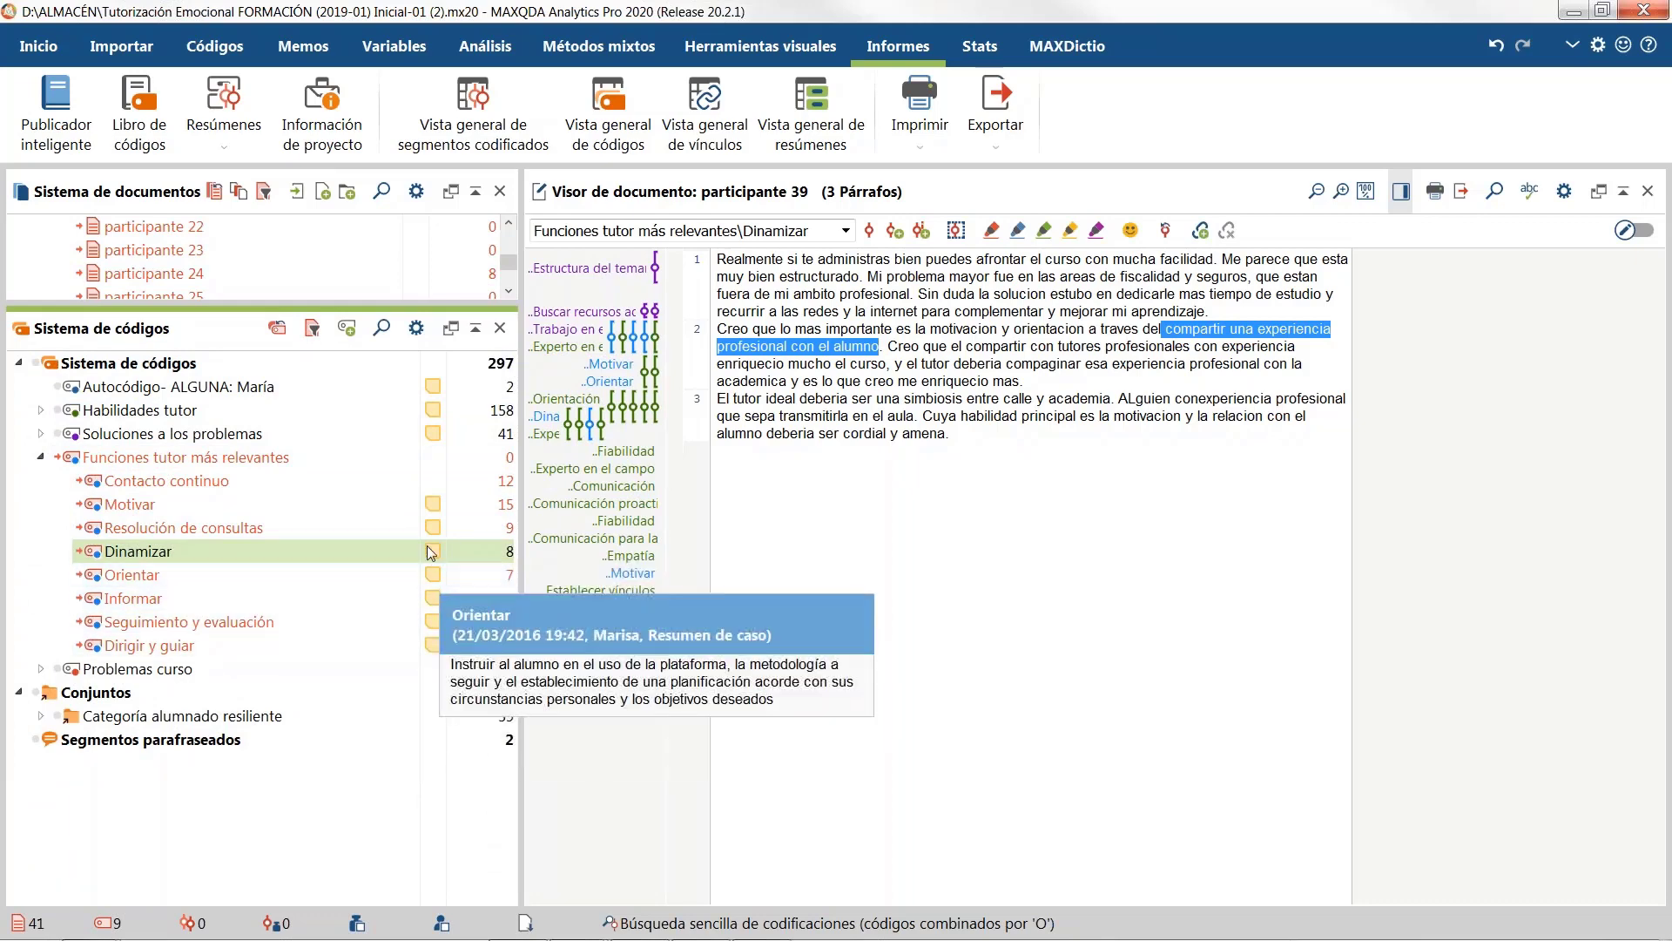
mouse_move(434, 506)
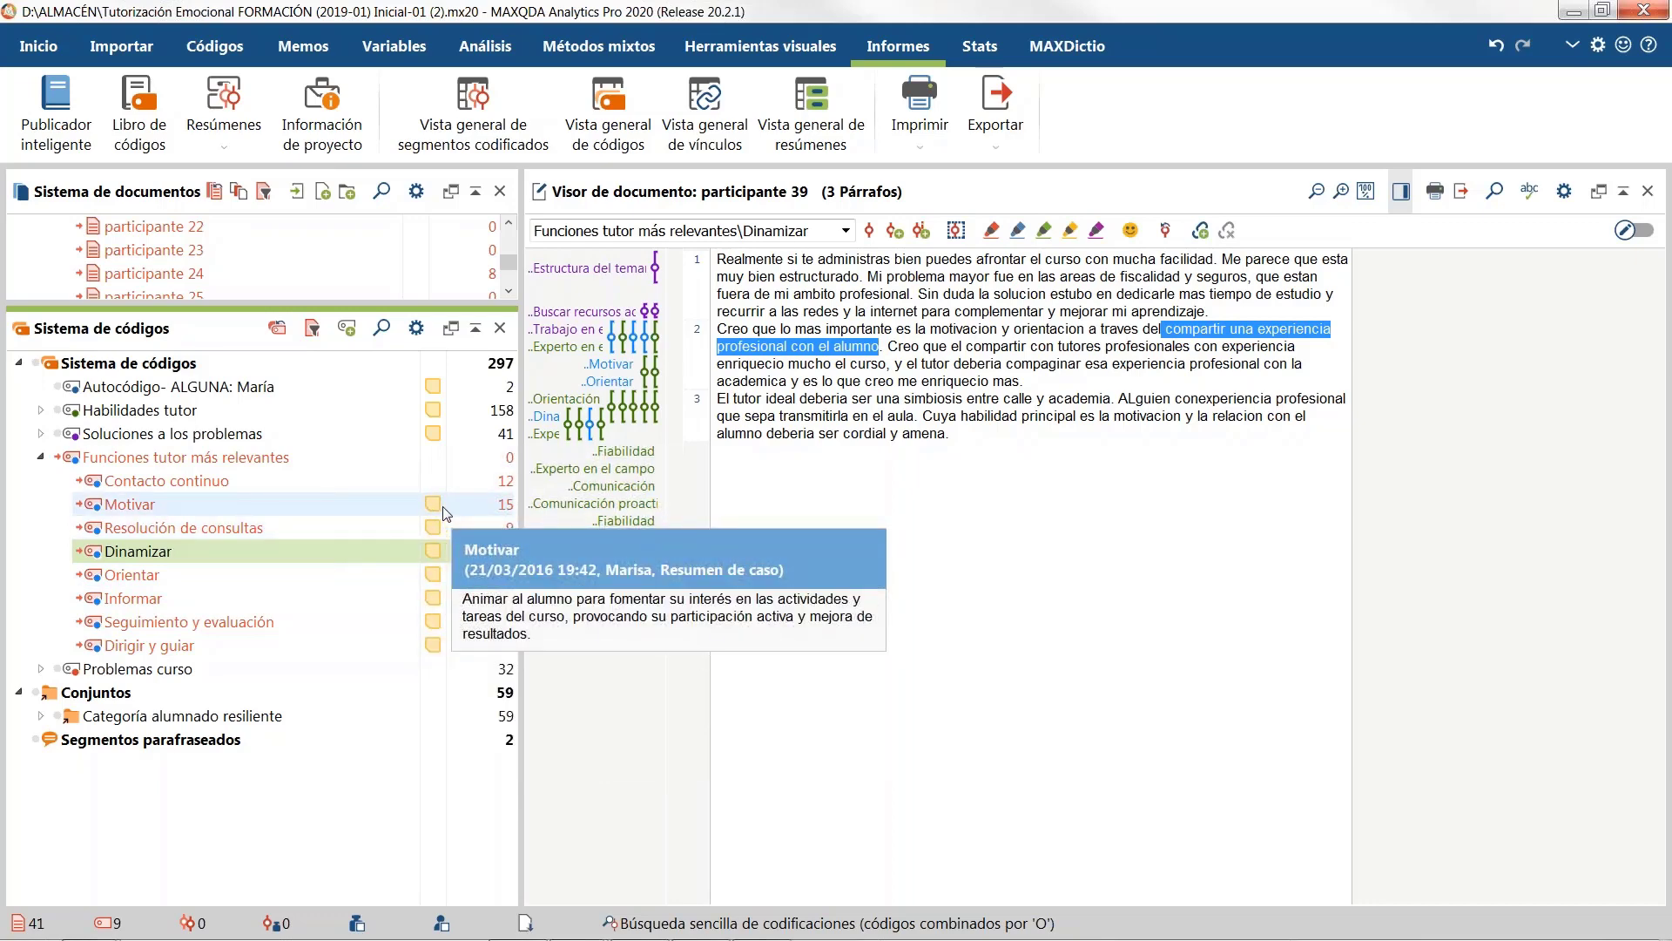
mouse_move(439, 635)
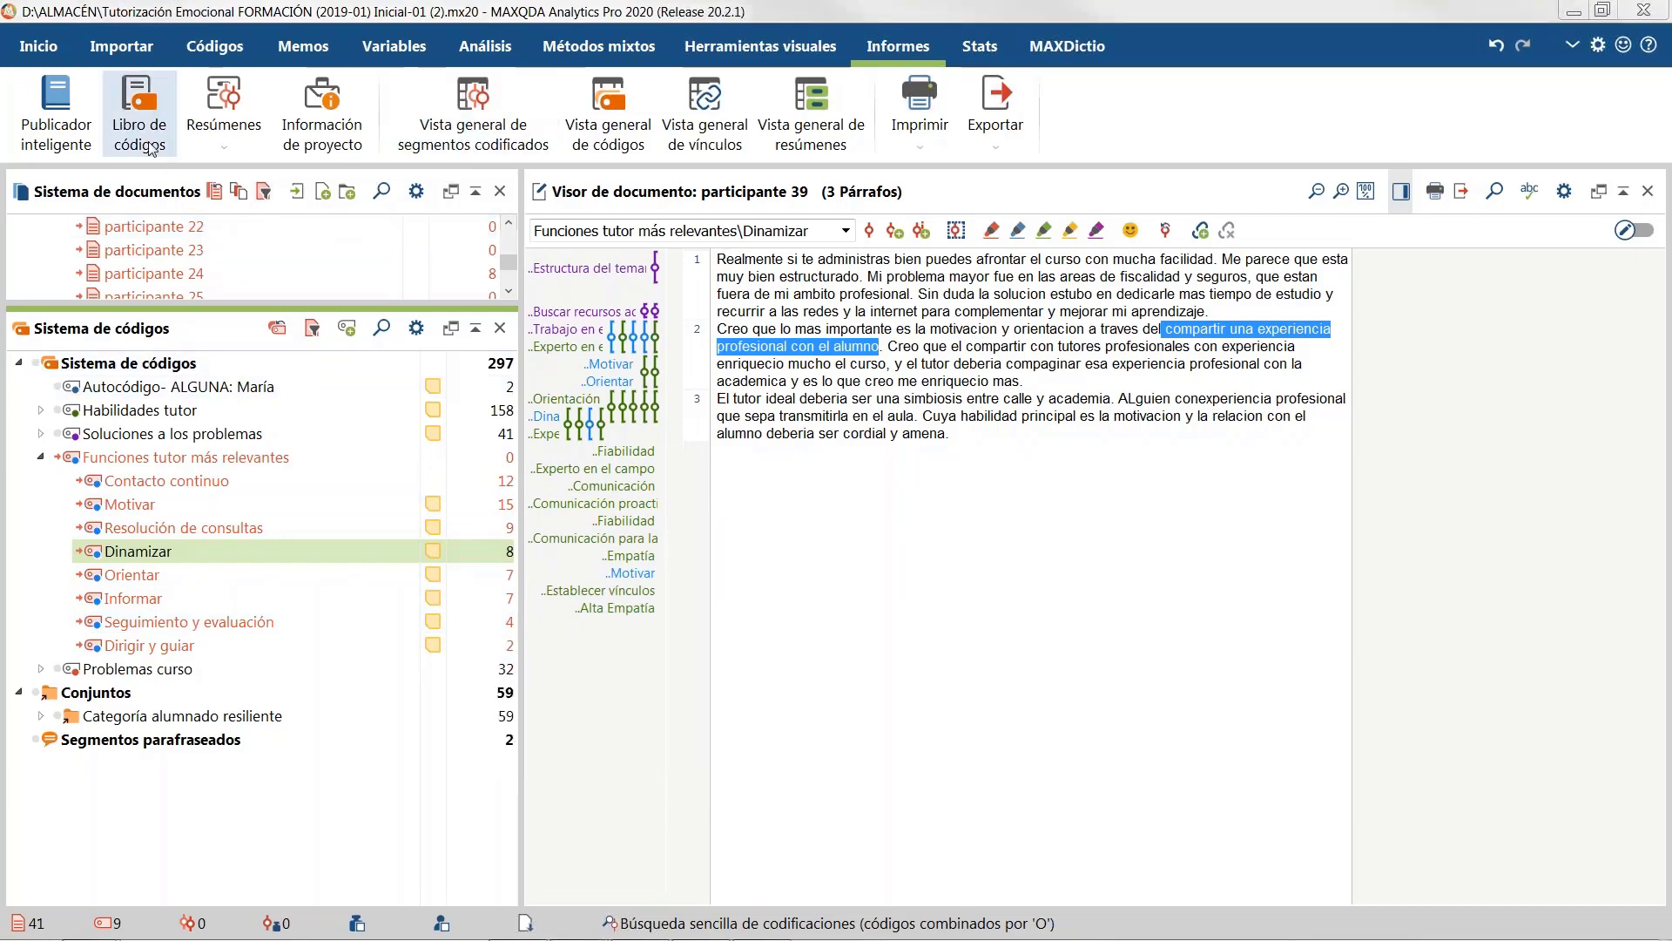
Step: Export a codebook limited to activated codes with their subcodes, saved as Libro de códigos.docx in the ALMACÉN folder
left_click(139, 111)
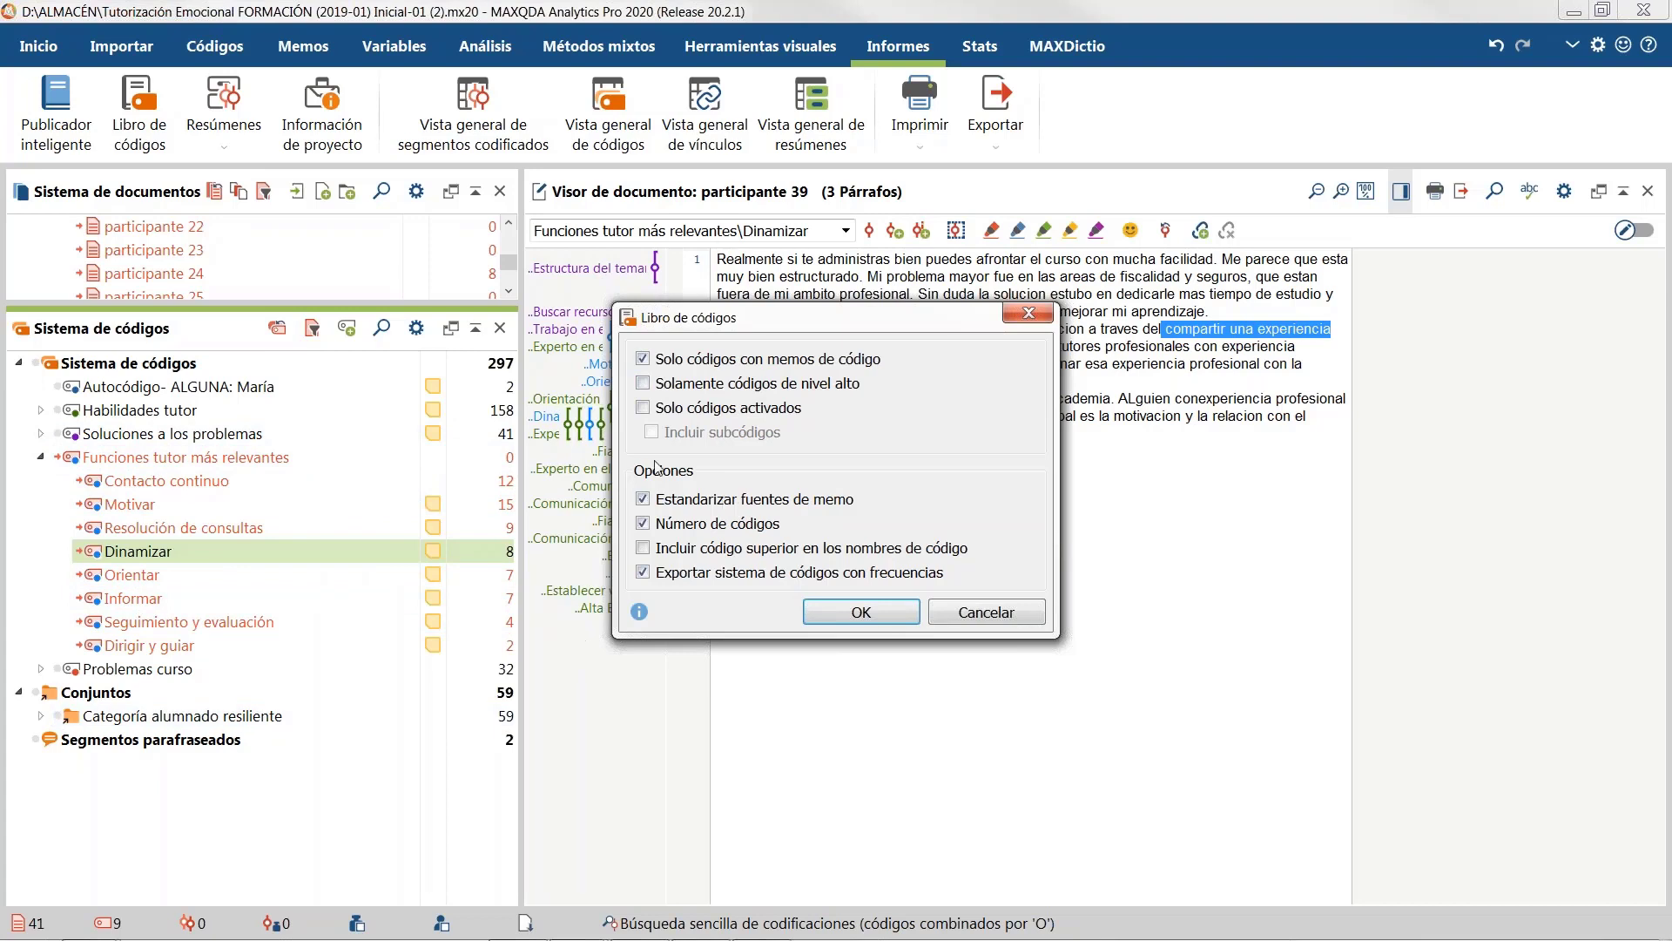
left_click(684, 416)
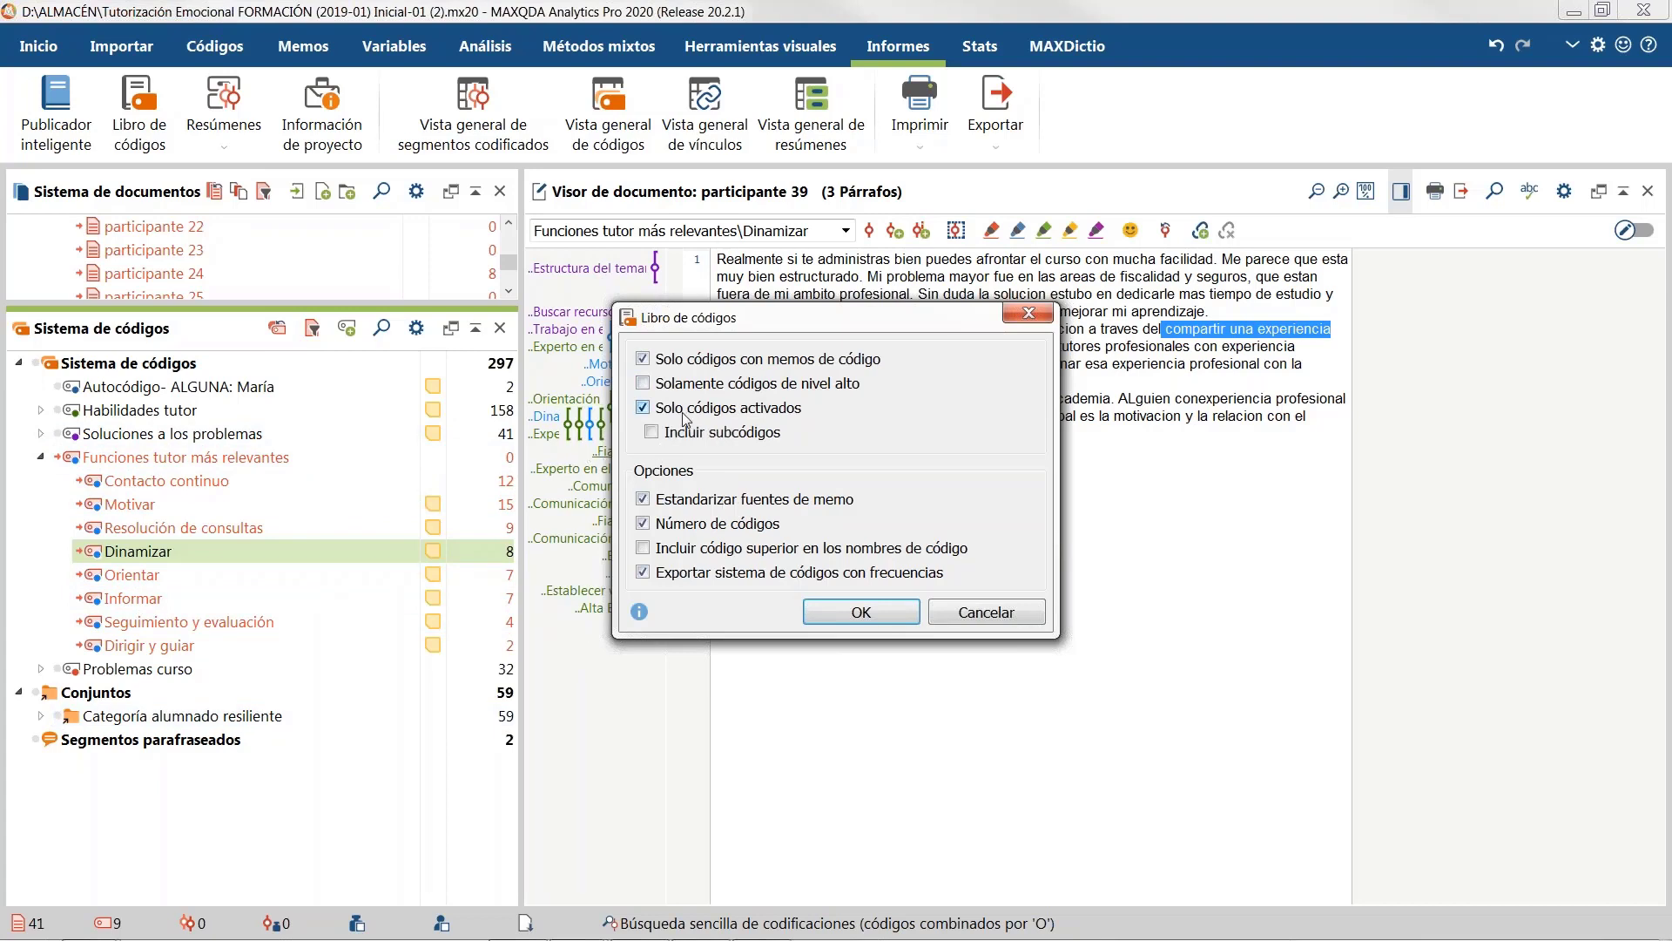
left_click(704, 435)
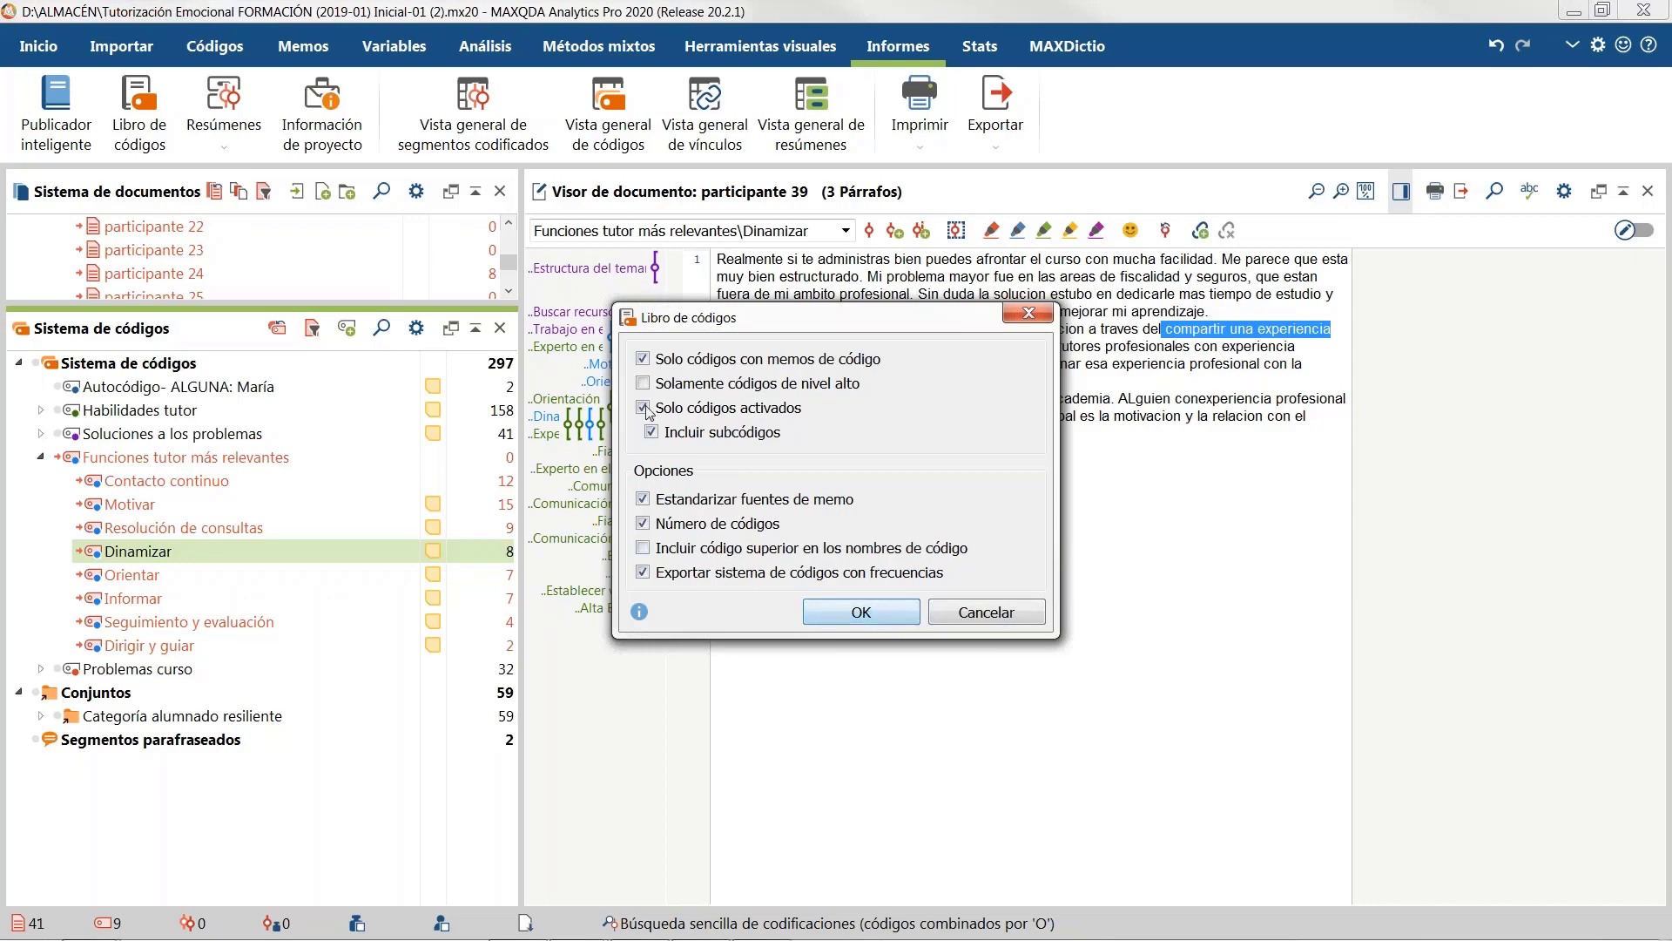
left_click(885, 613)
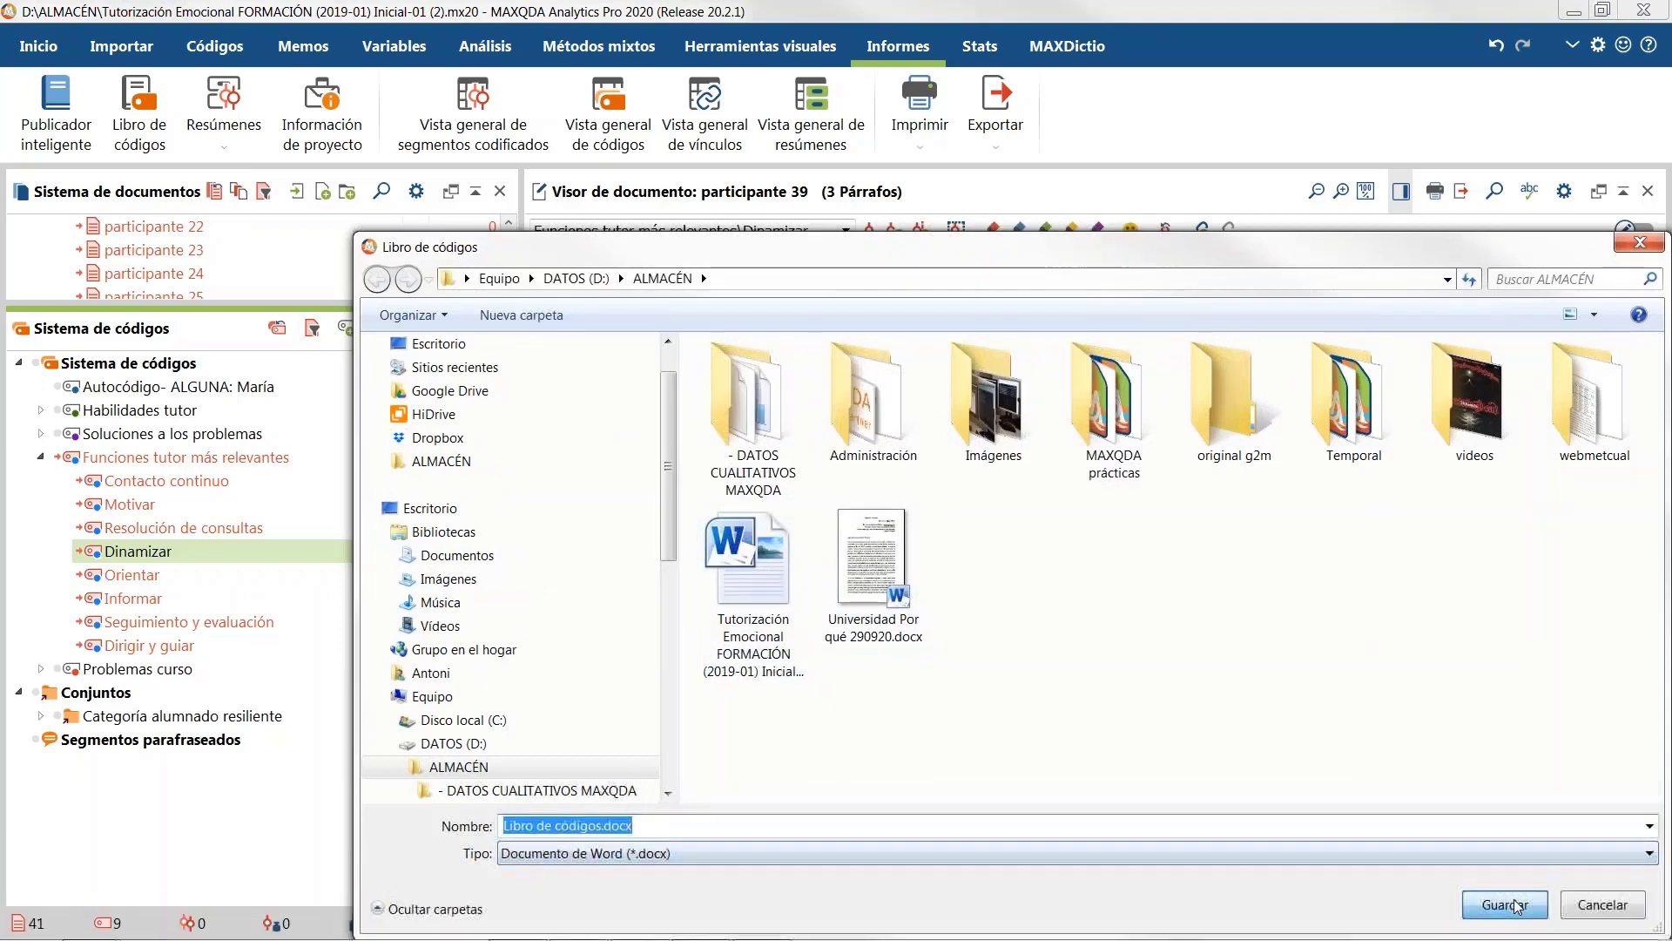
left_click(1517, 906)
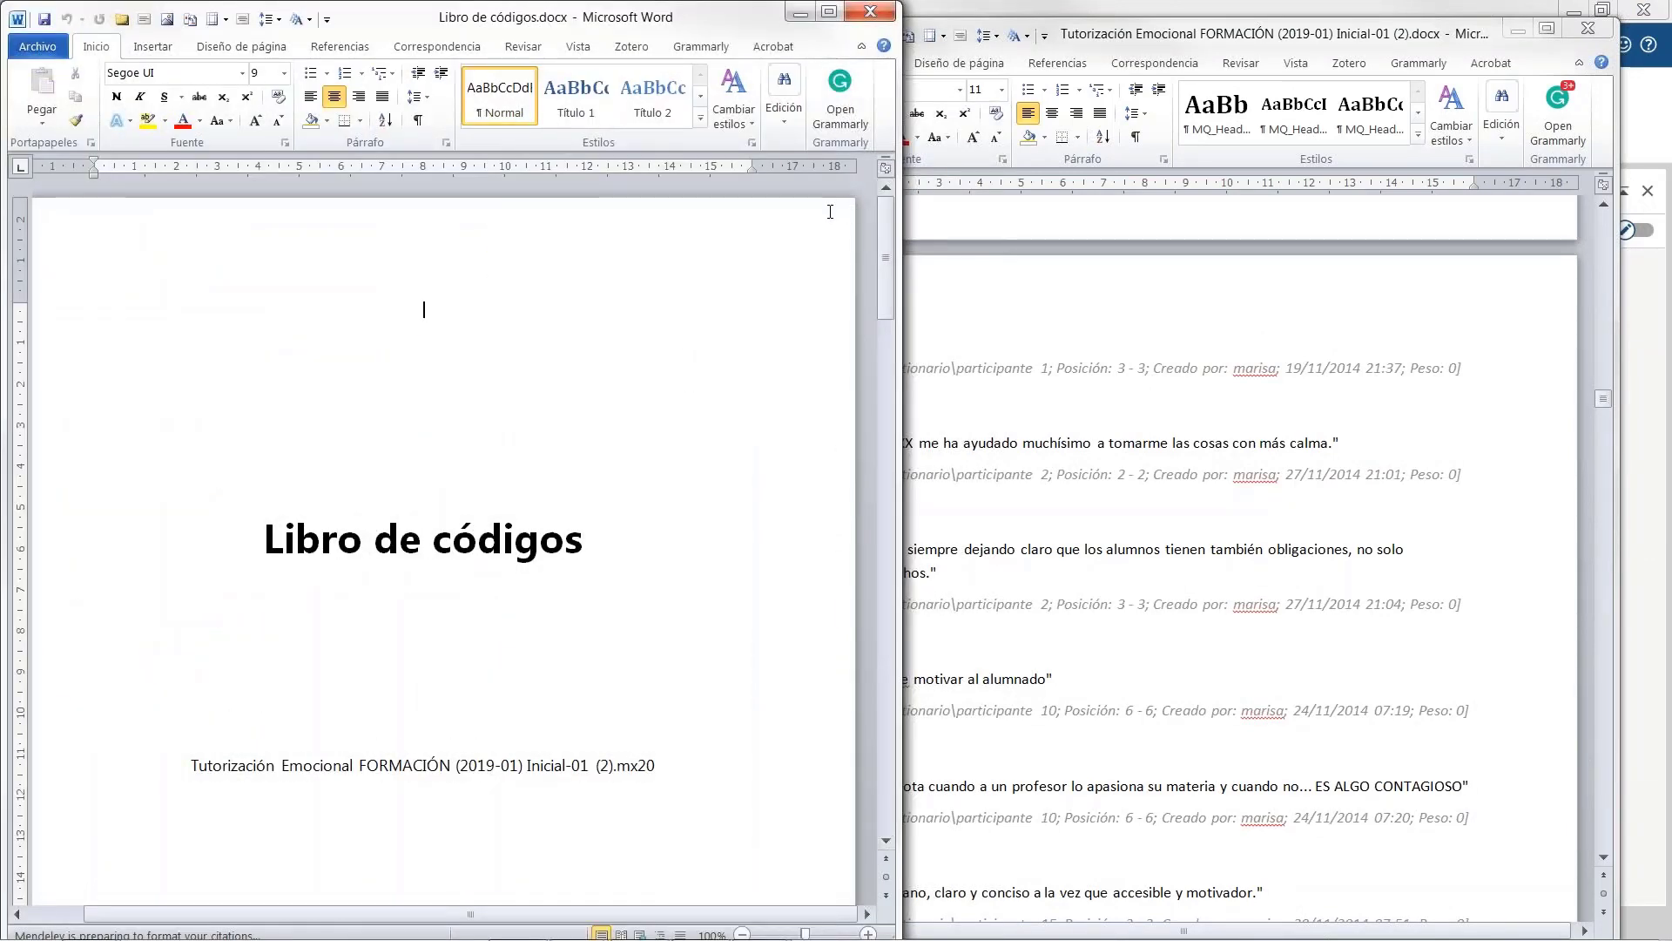
Step: Review the exported codebook's code table and the memo definitions of the Funciones tutor más relevantes codes, and close the document
key("Page_Down")
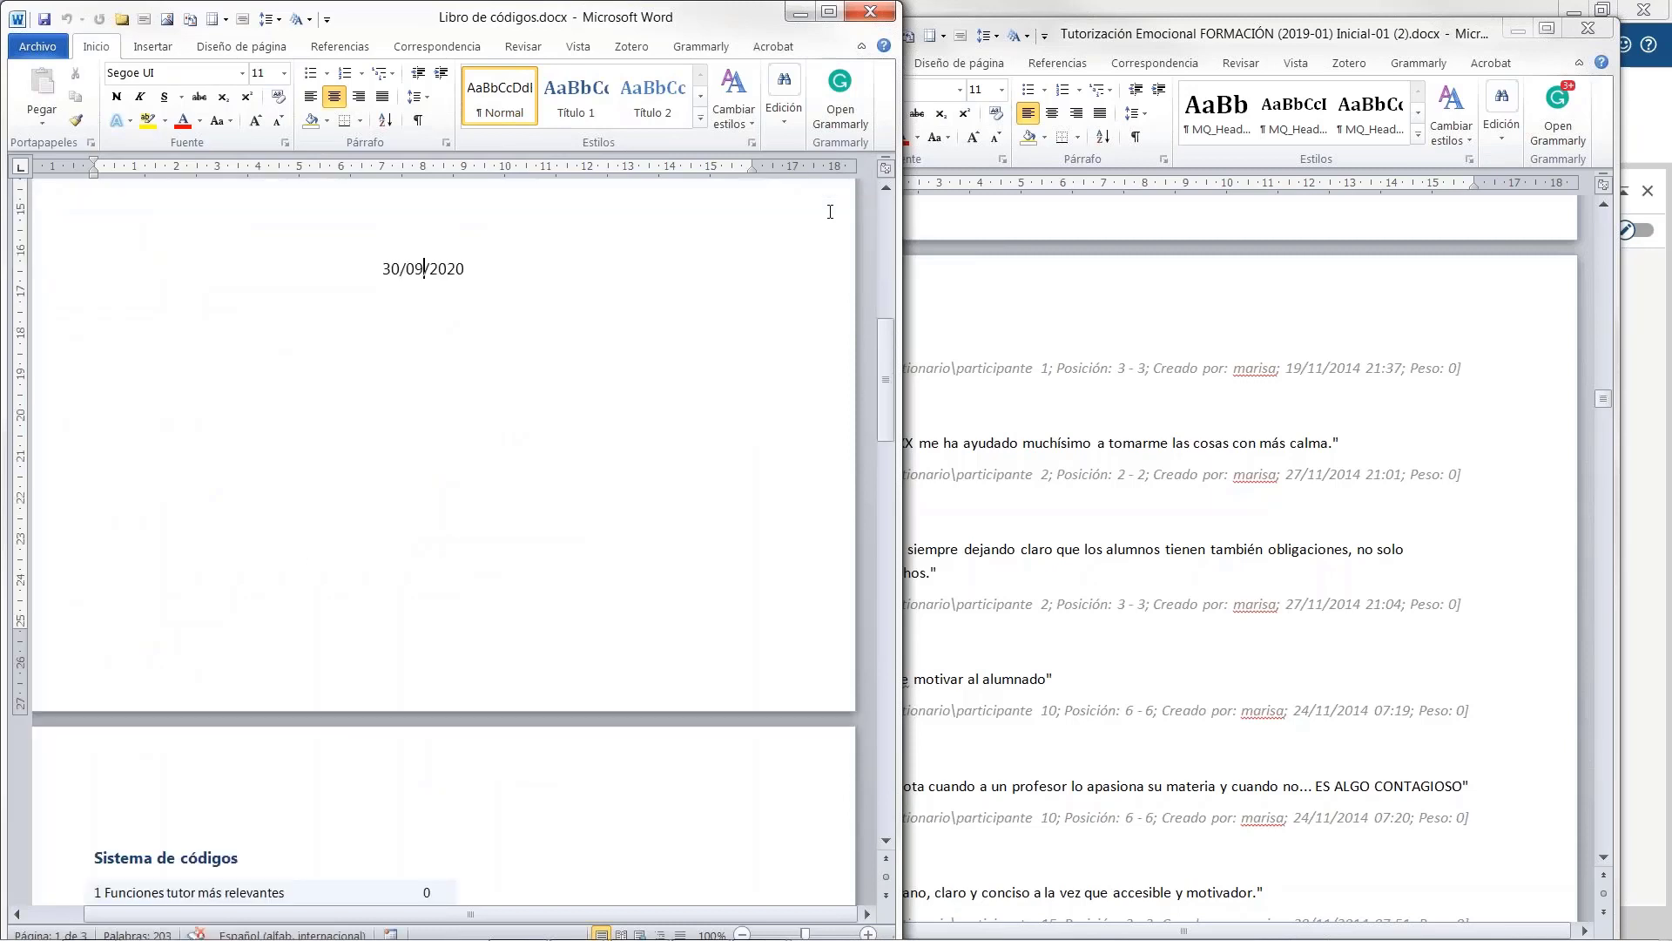
key("Page_Down")
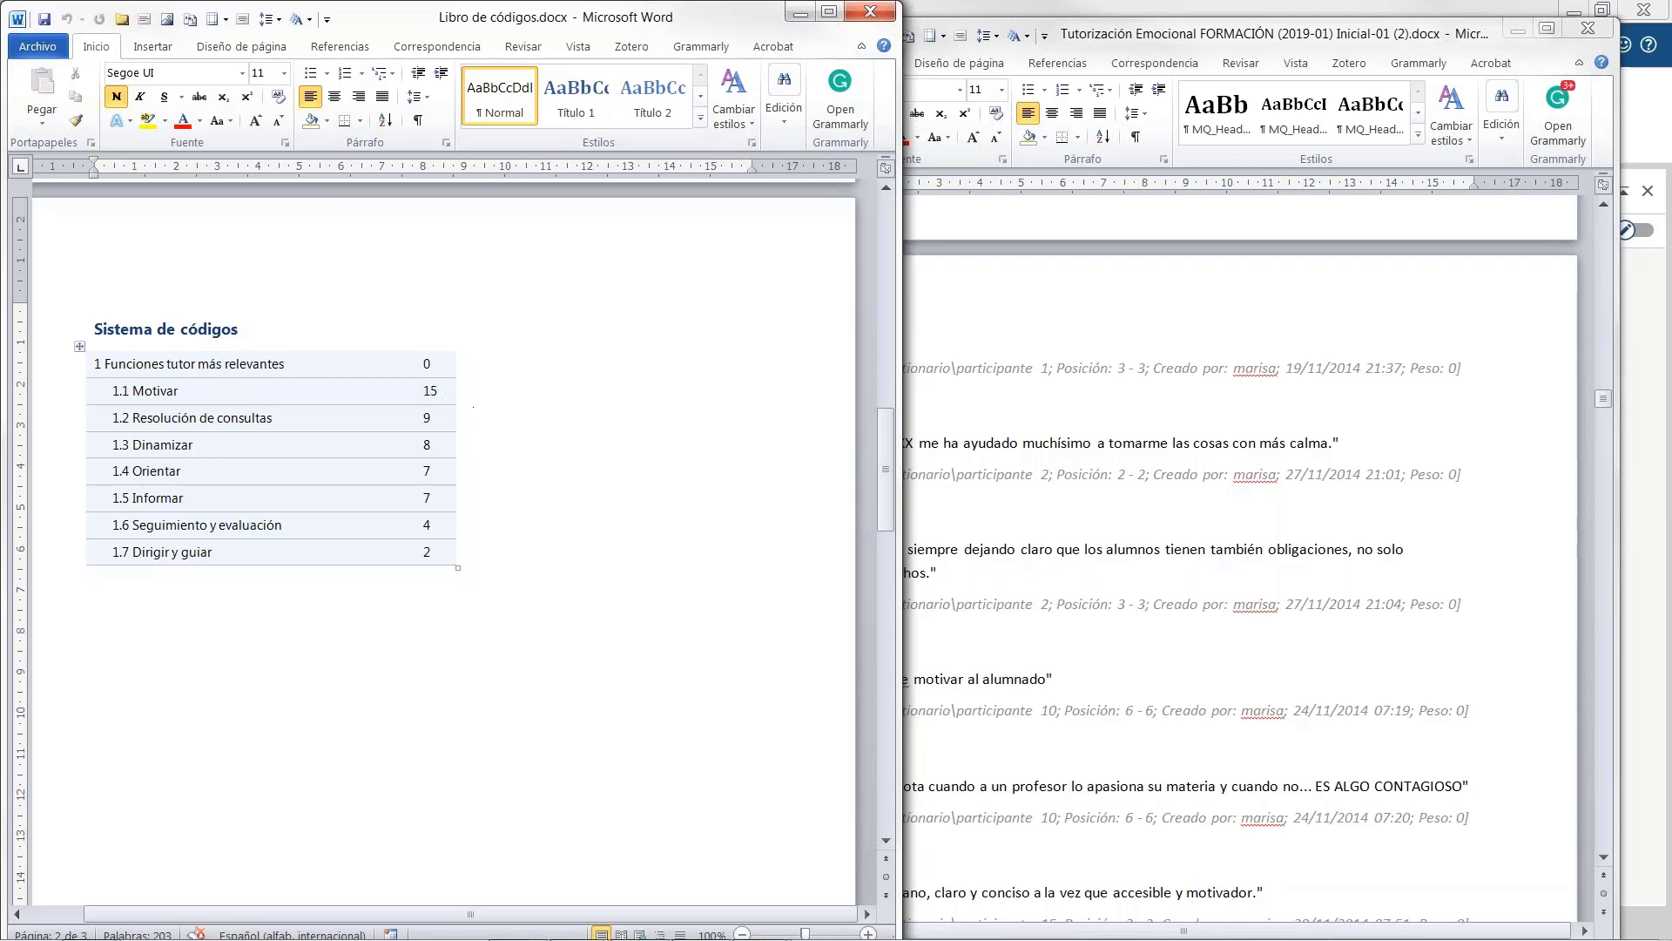
scroll(621, 440, "down", 15)
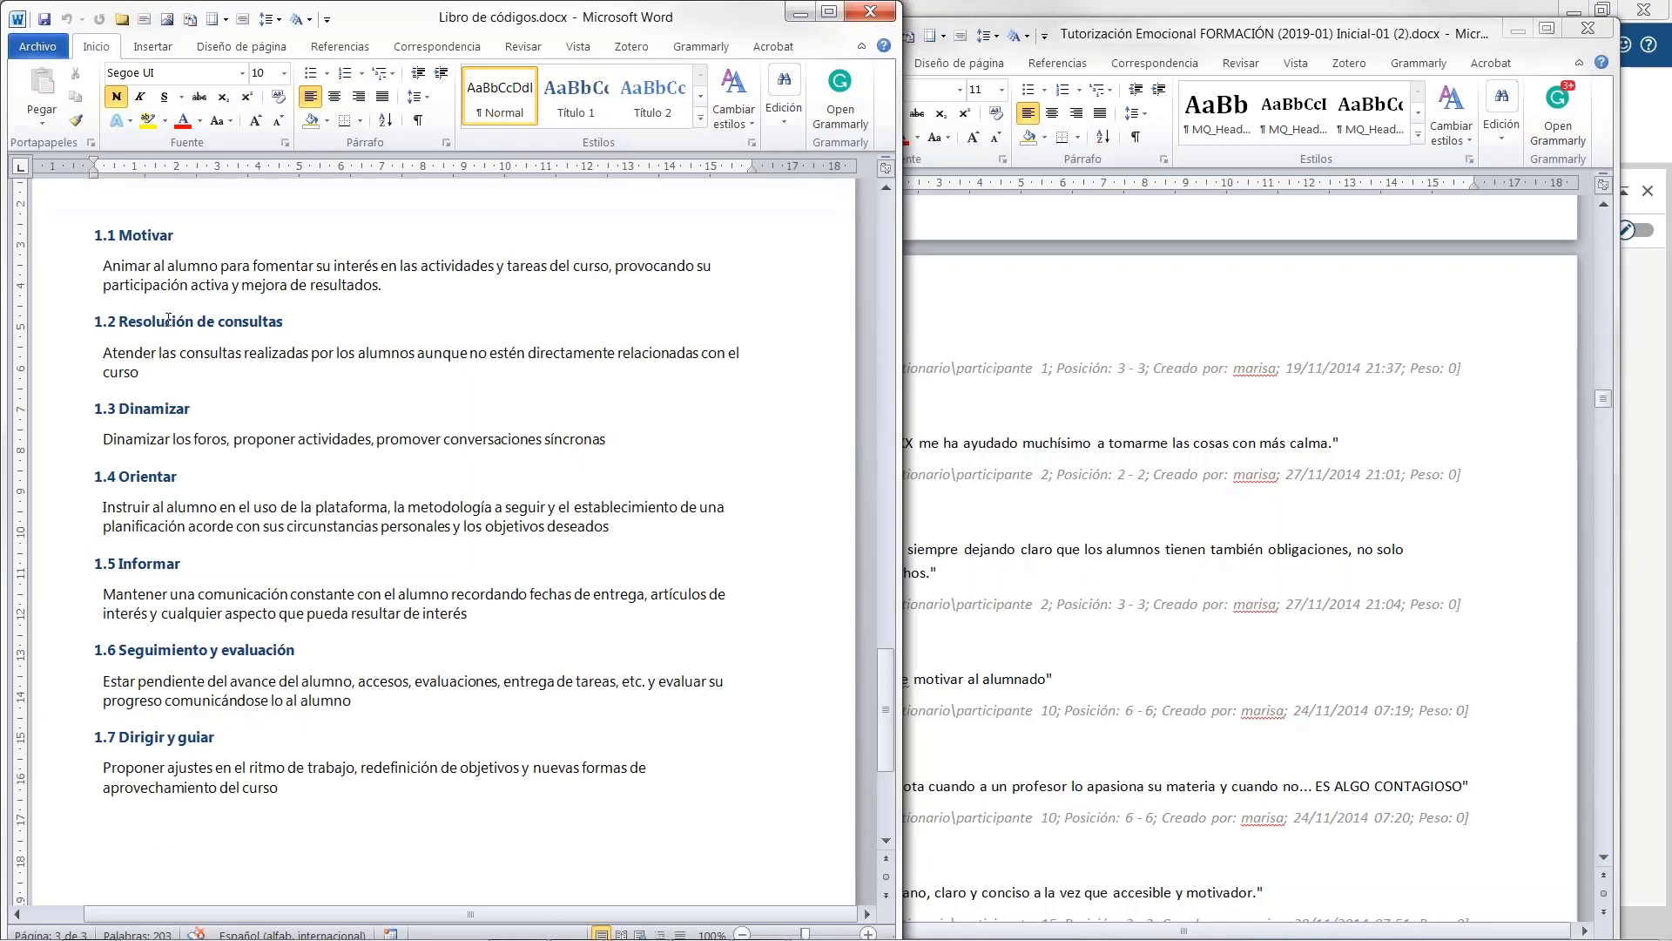
scroll(168, 319, "down", 5)
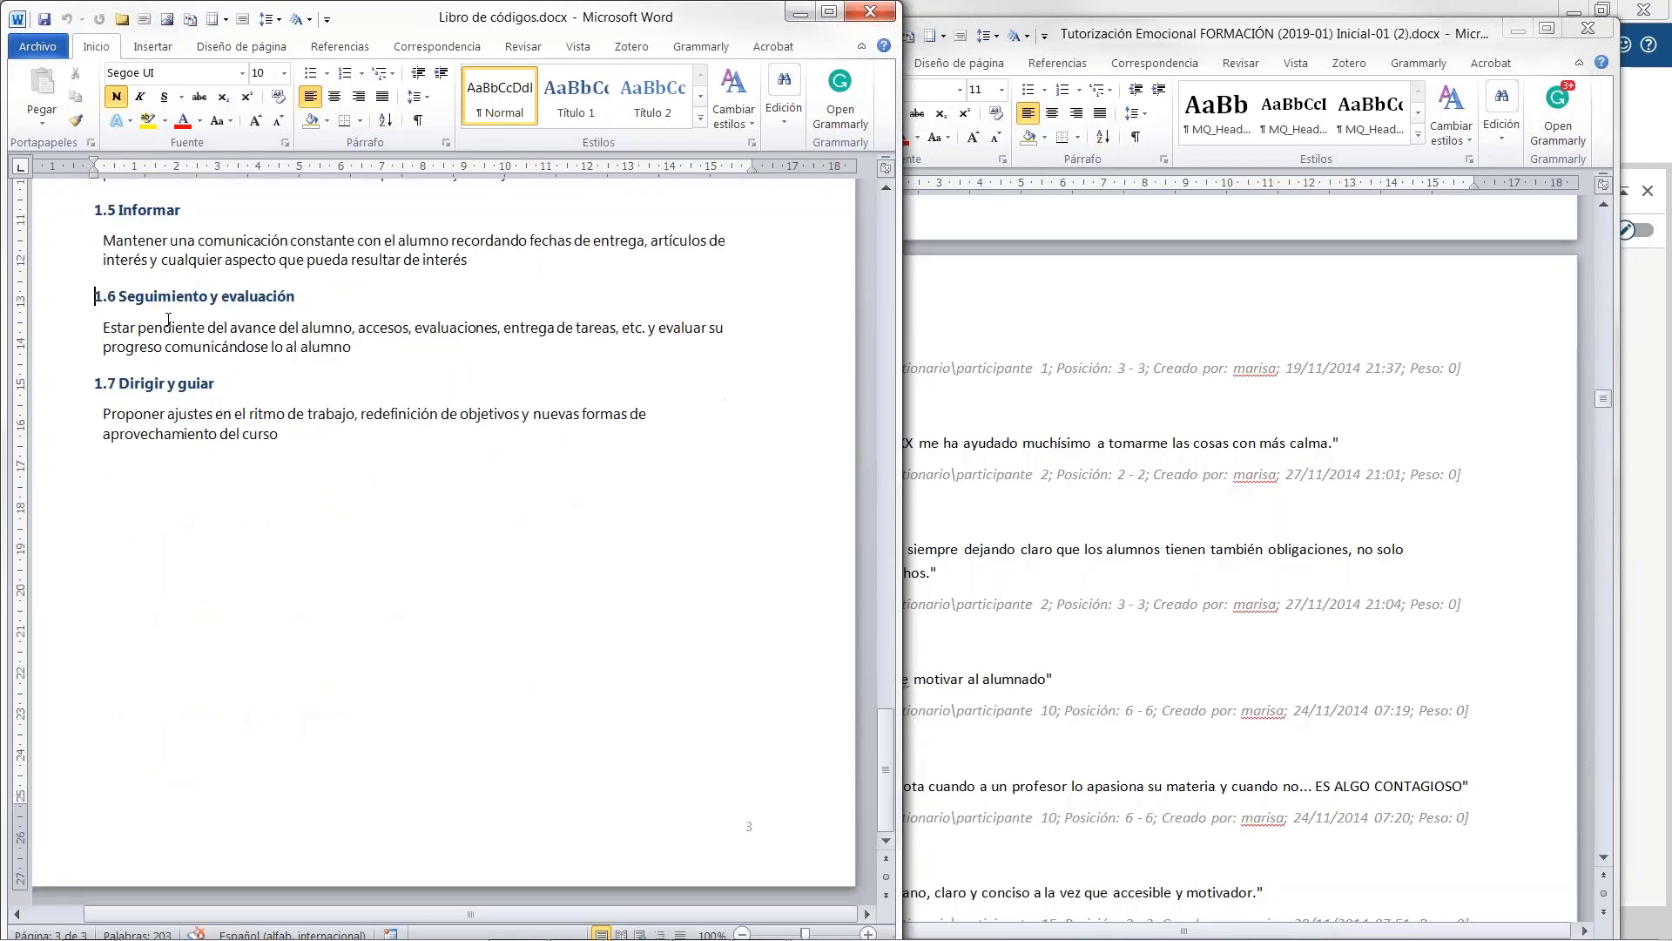
key("ctrl+End")
key("Page_Up")
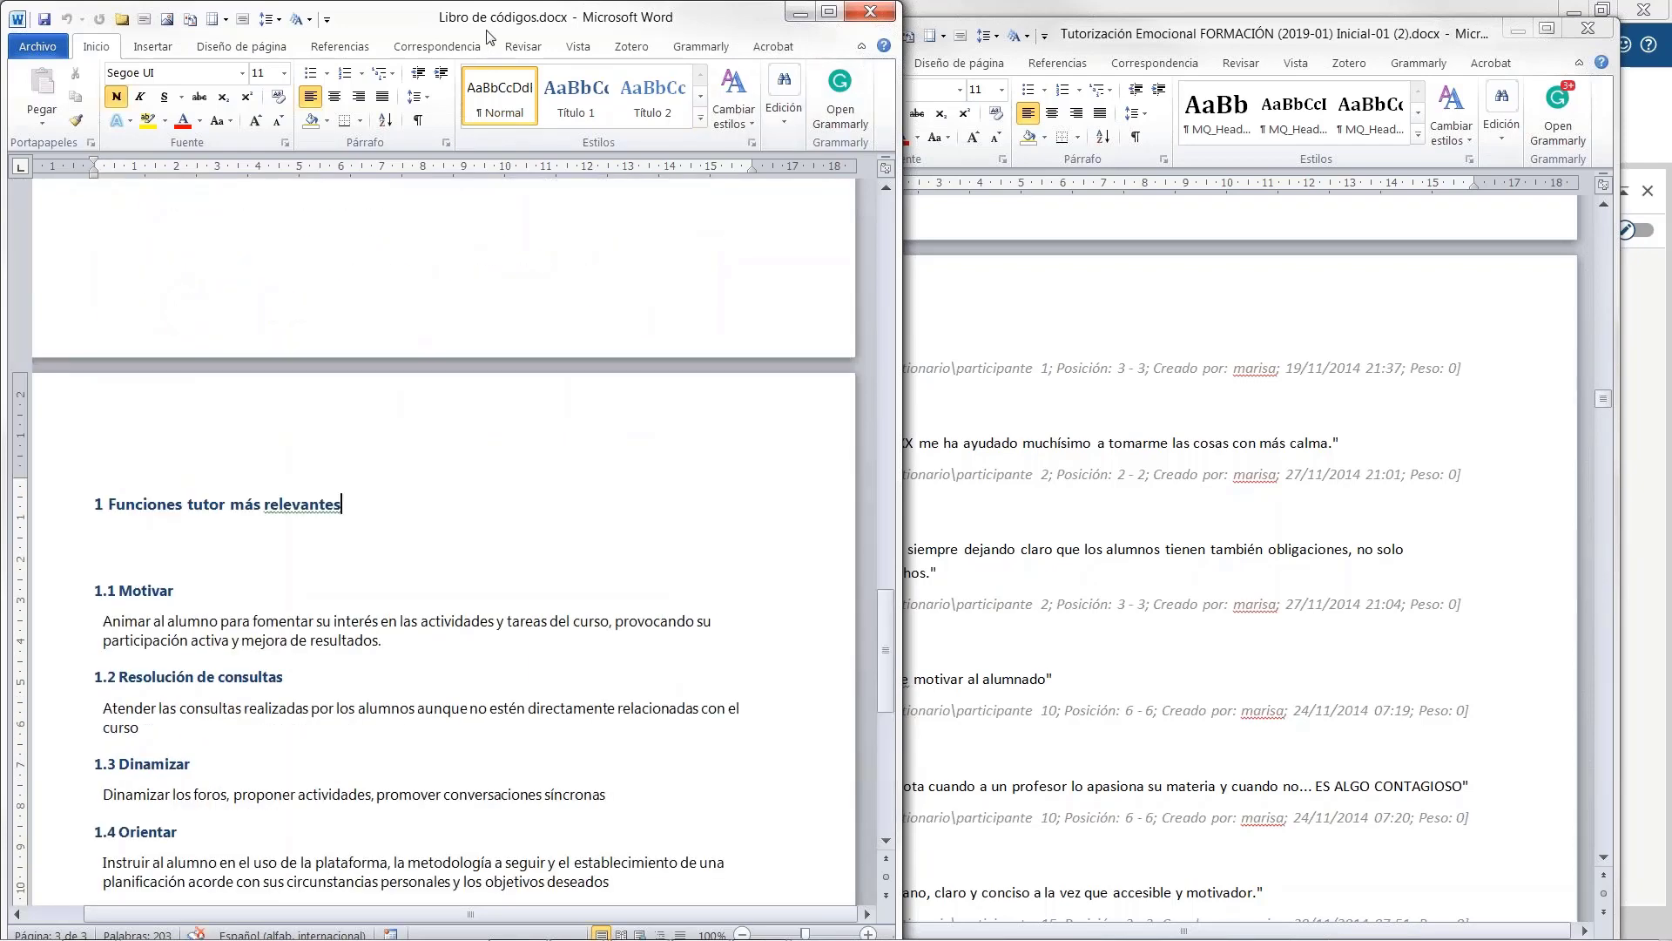
left_click_drag(478, 34, 599, 201)
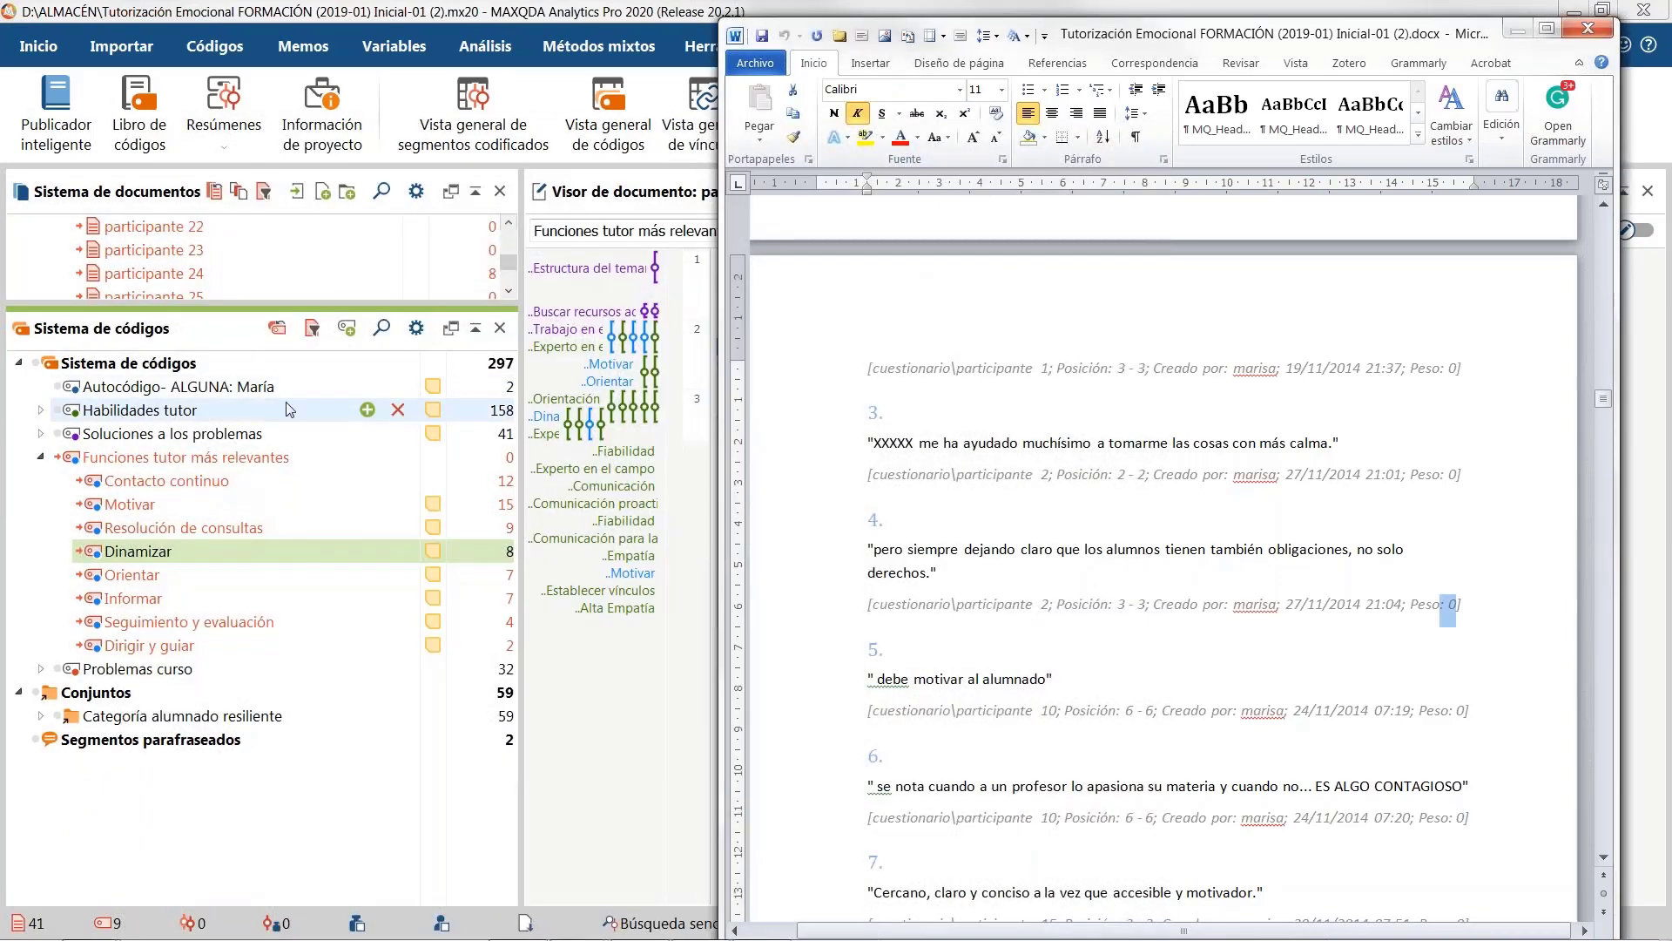
Step: Deactivate all codes and export a codebook of every code with a memo, replacing Libro de códigos.docx
left_click(277, 331)
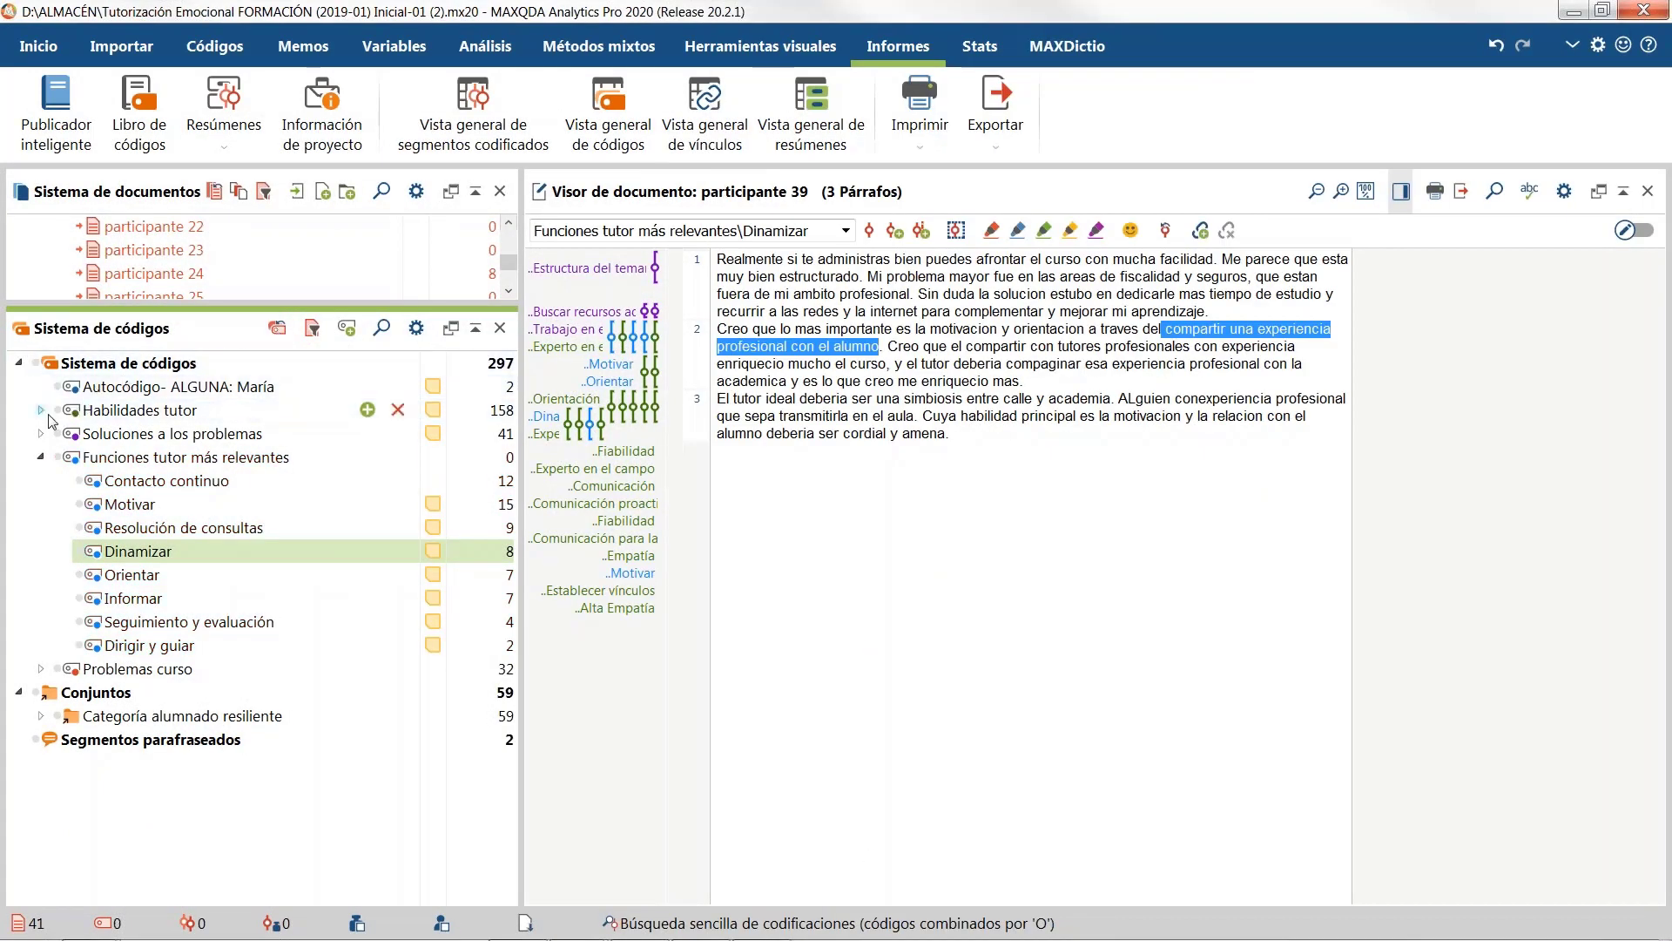
left_click(139, 113)
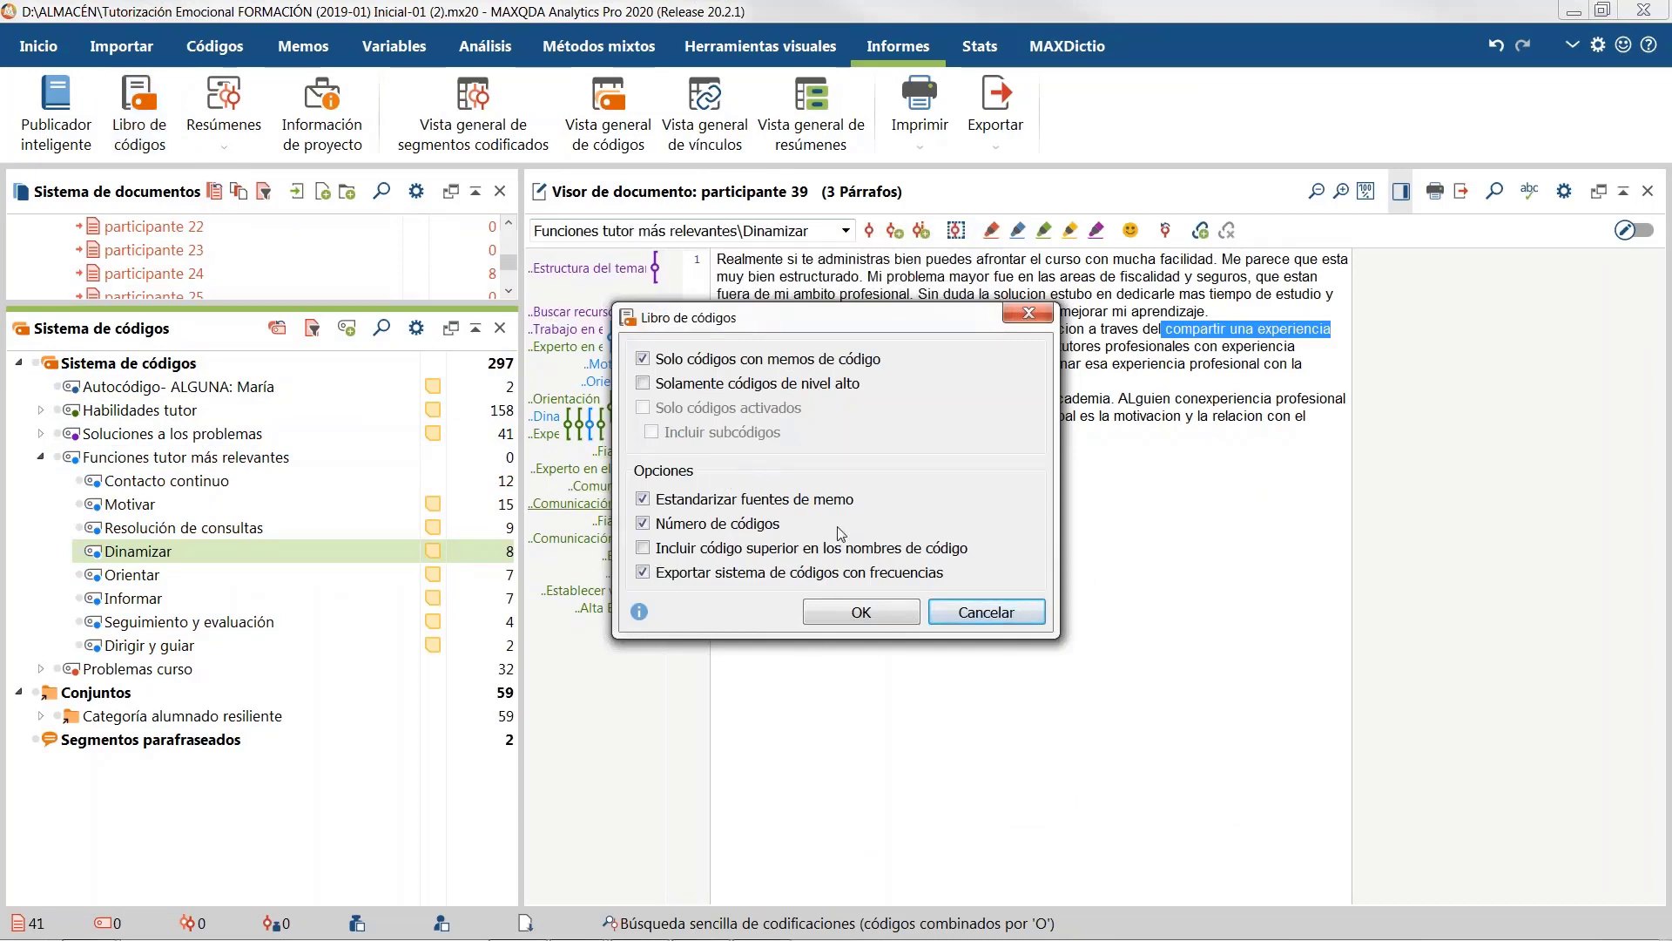
left_click(862, 612)
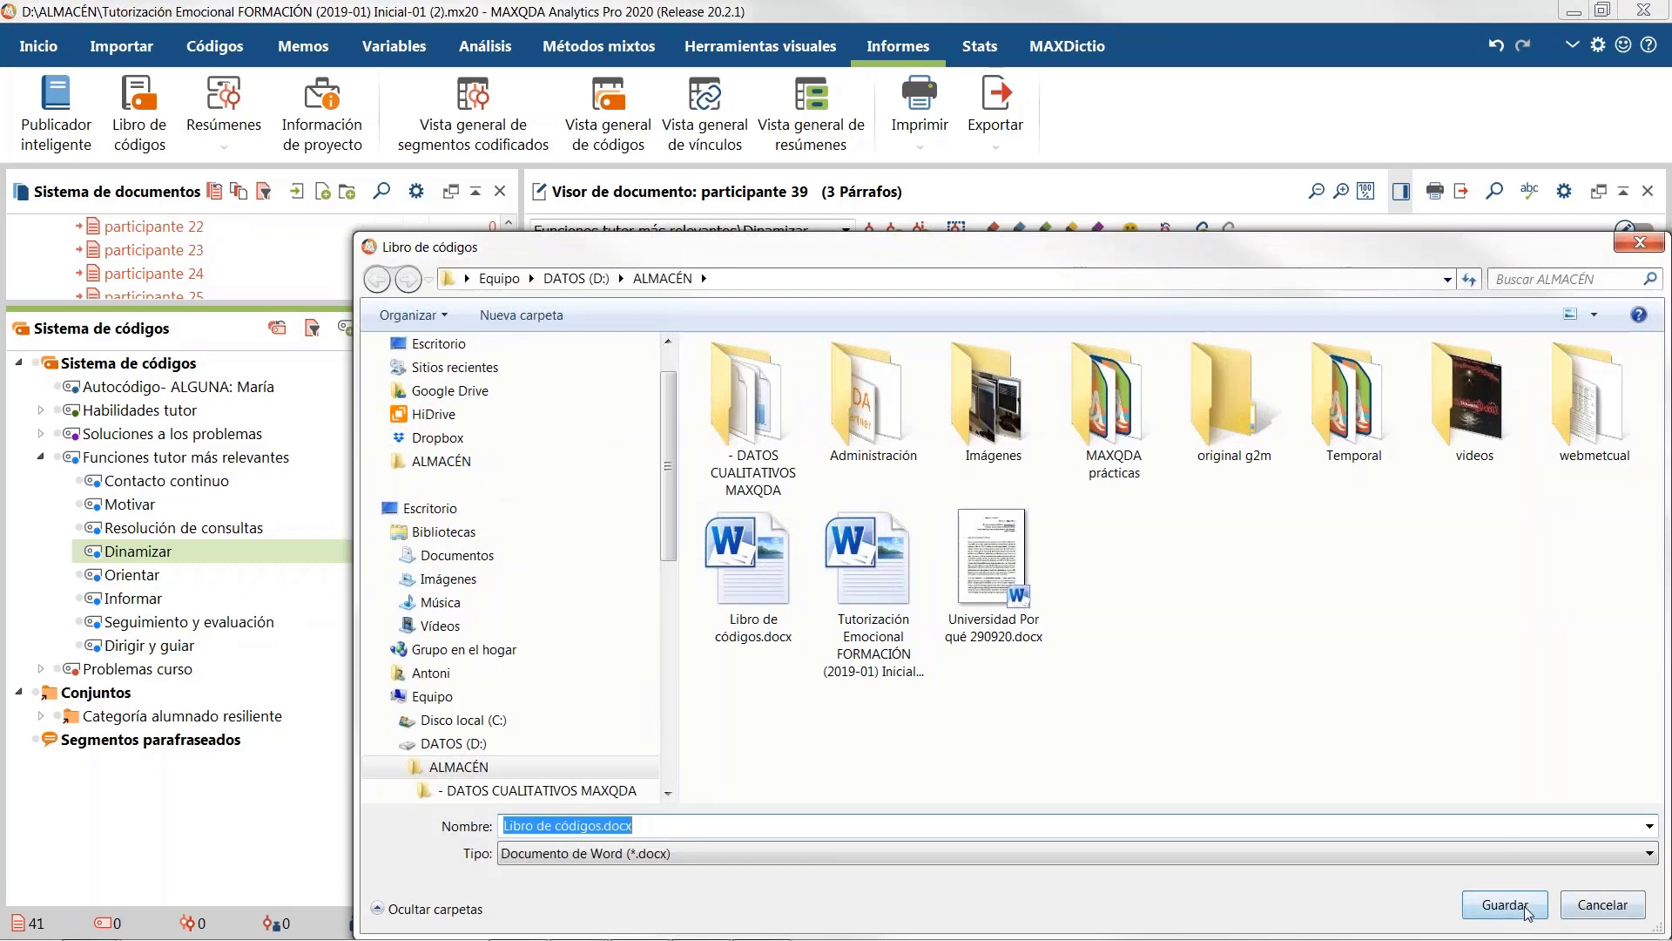
left_click(1525, 906)
left_click(879, 477)
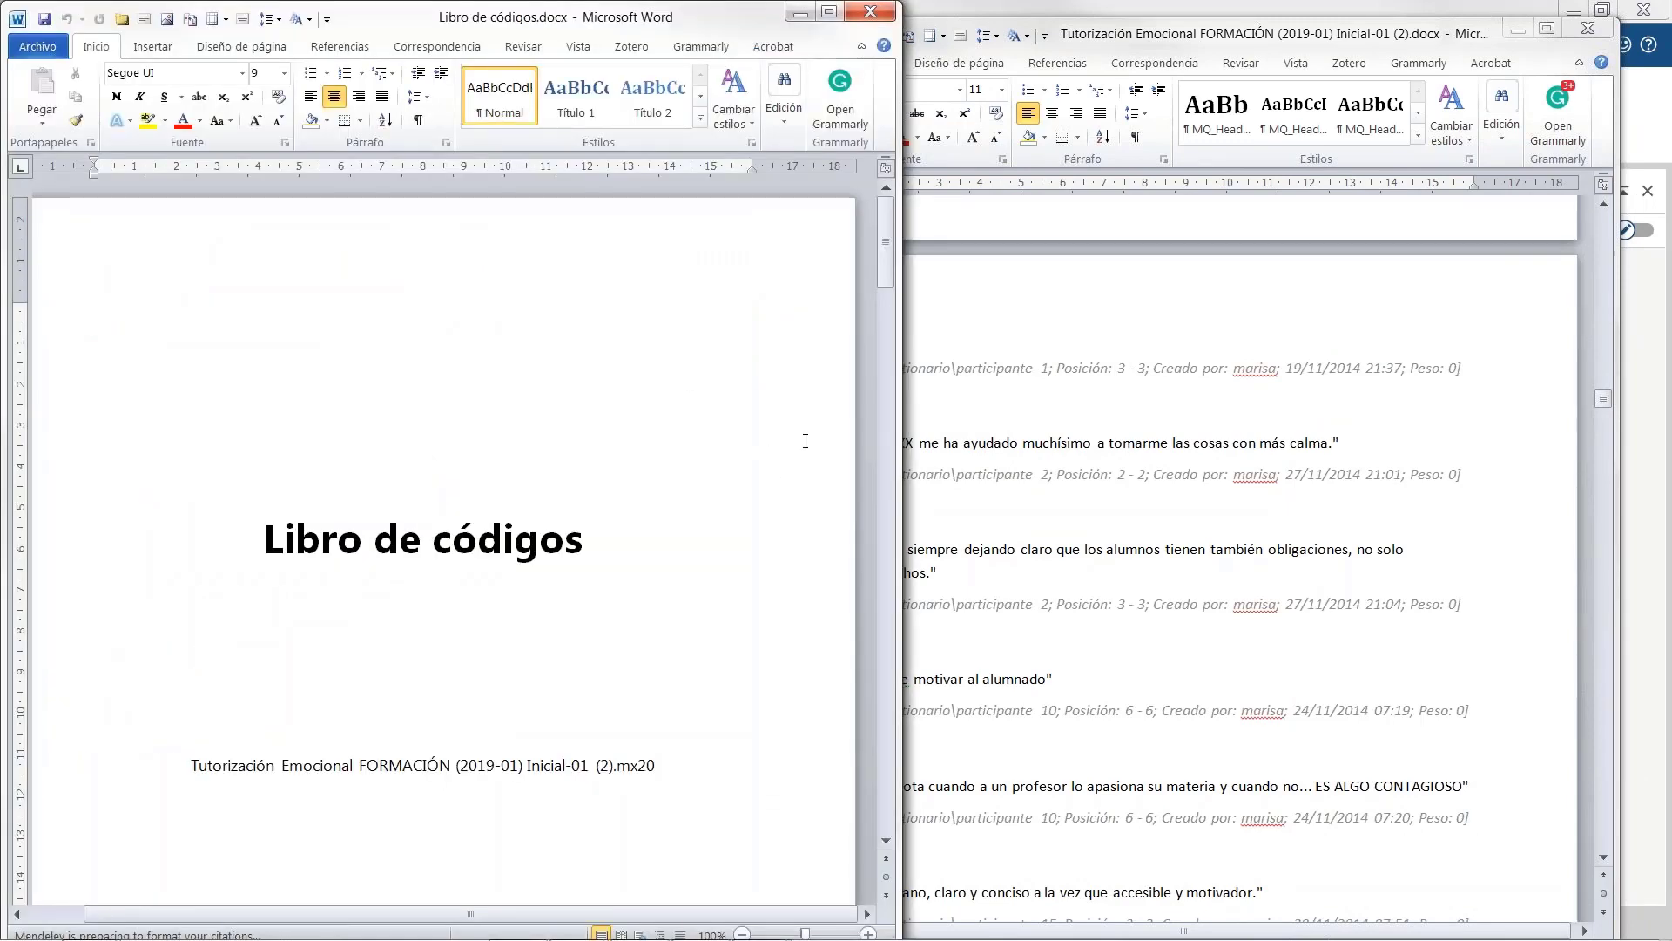
Step: Review the full codebook from its code table to the Problemas curso definitions, and close the document
key("Page_Down")
key("Page_Down")
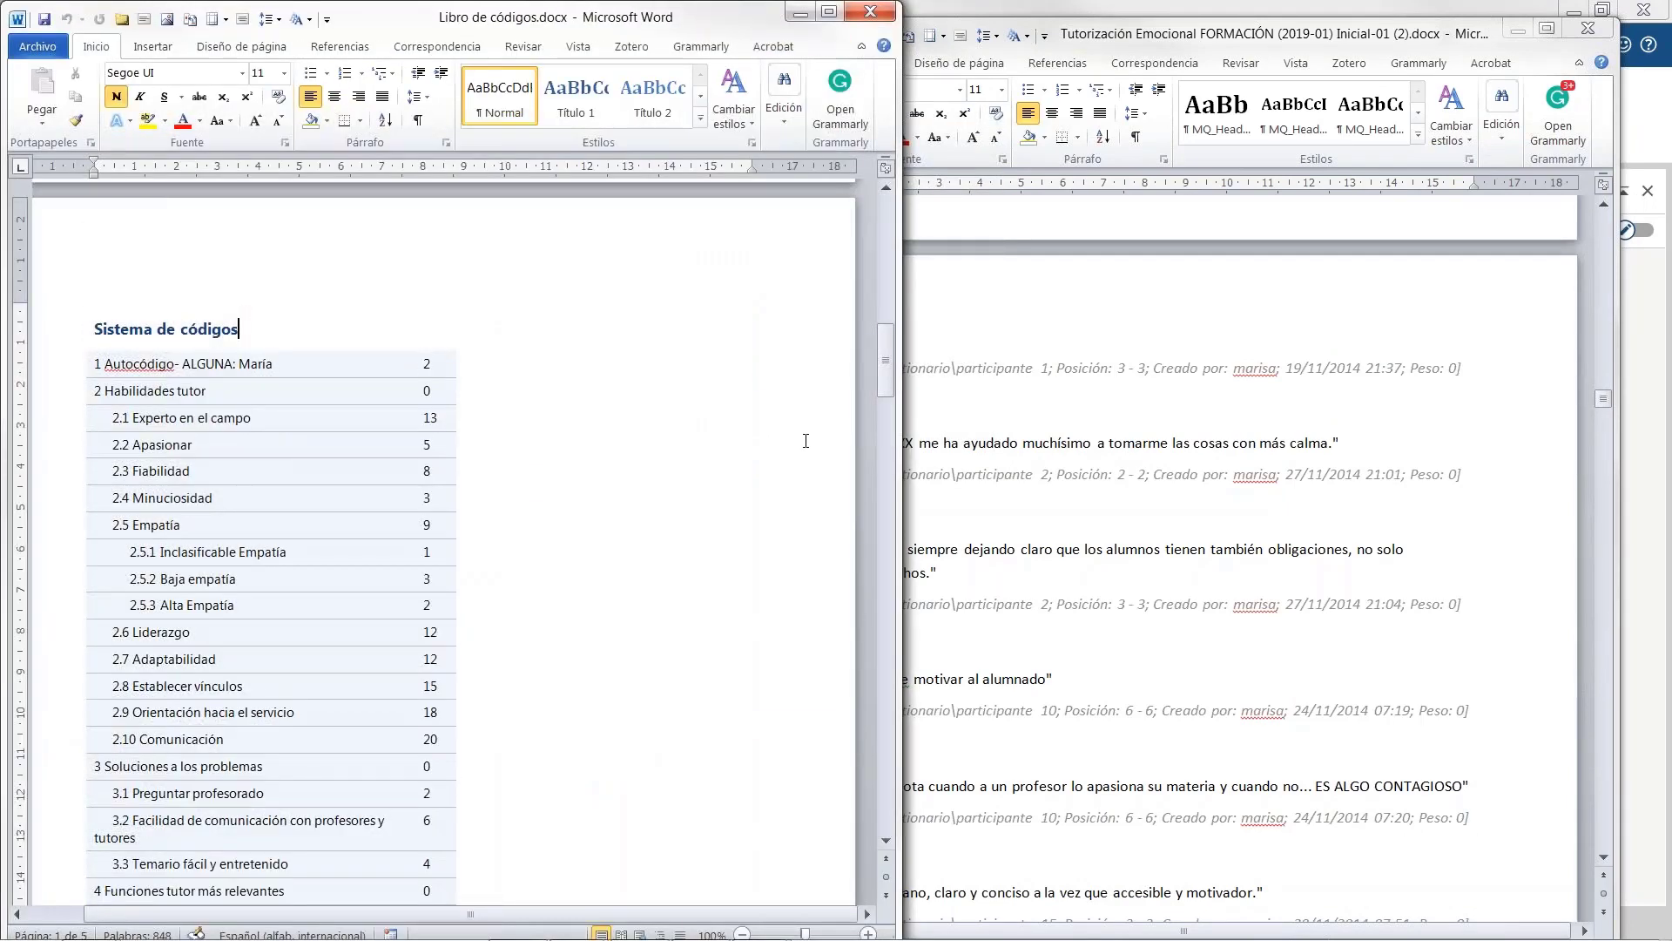
key("Page_Down")
key("Page_Down")
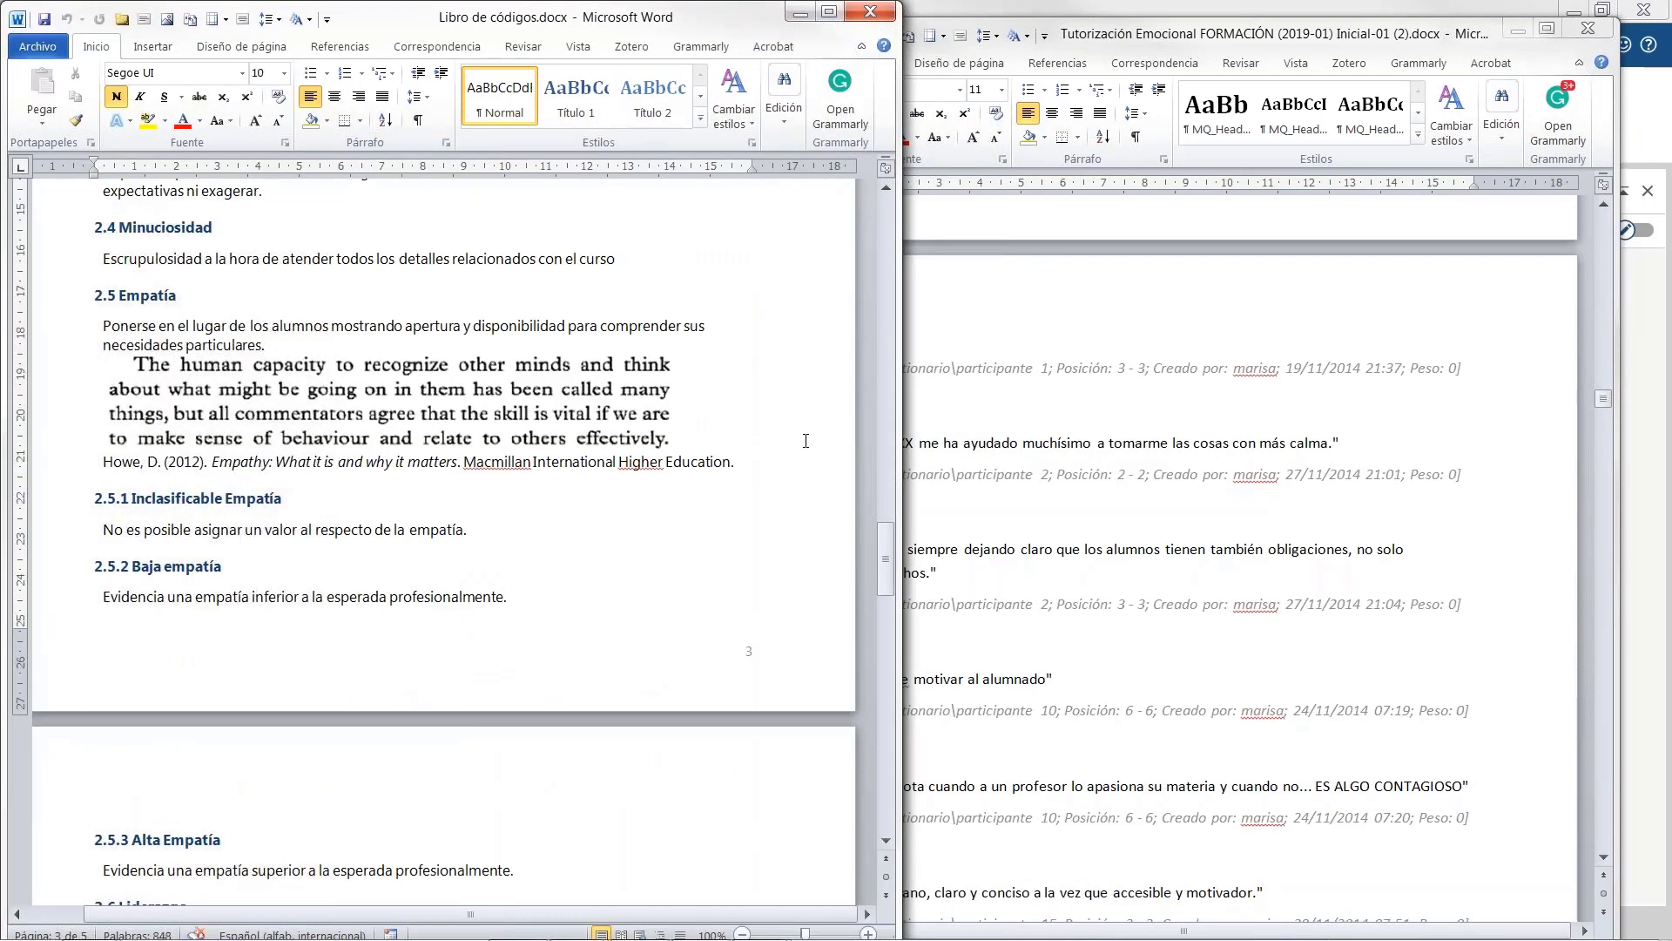
key("Page_Down")
key("Page_Down")
key("Page_Down")
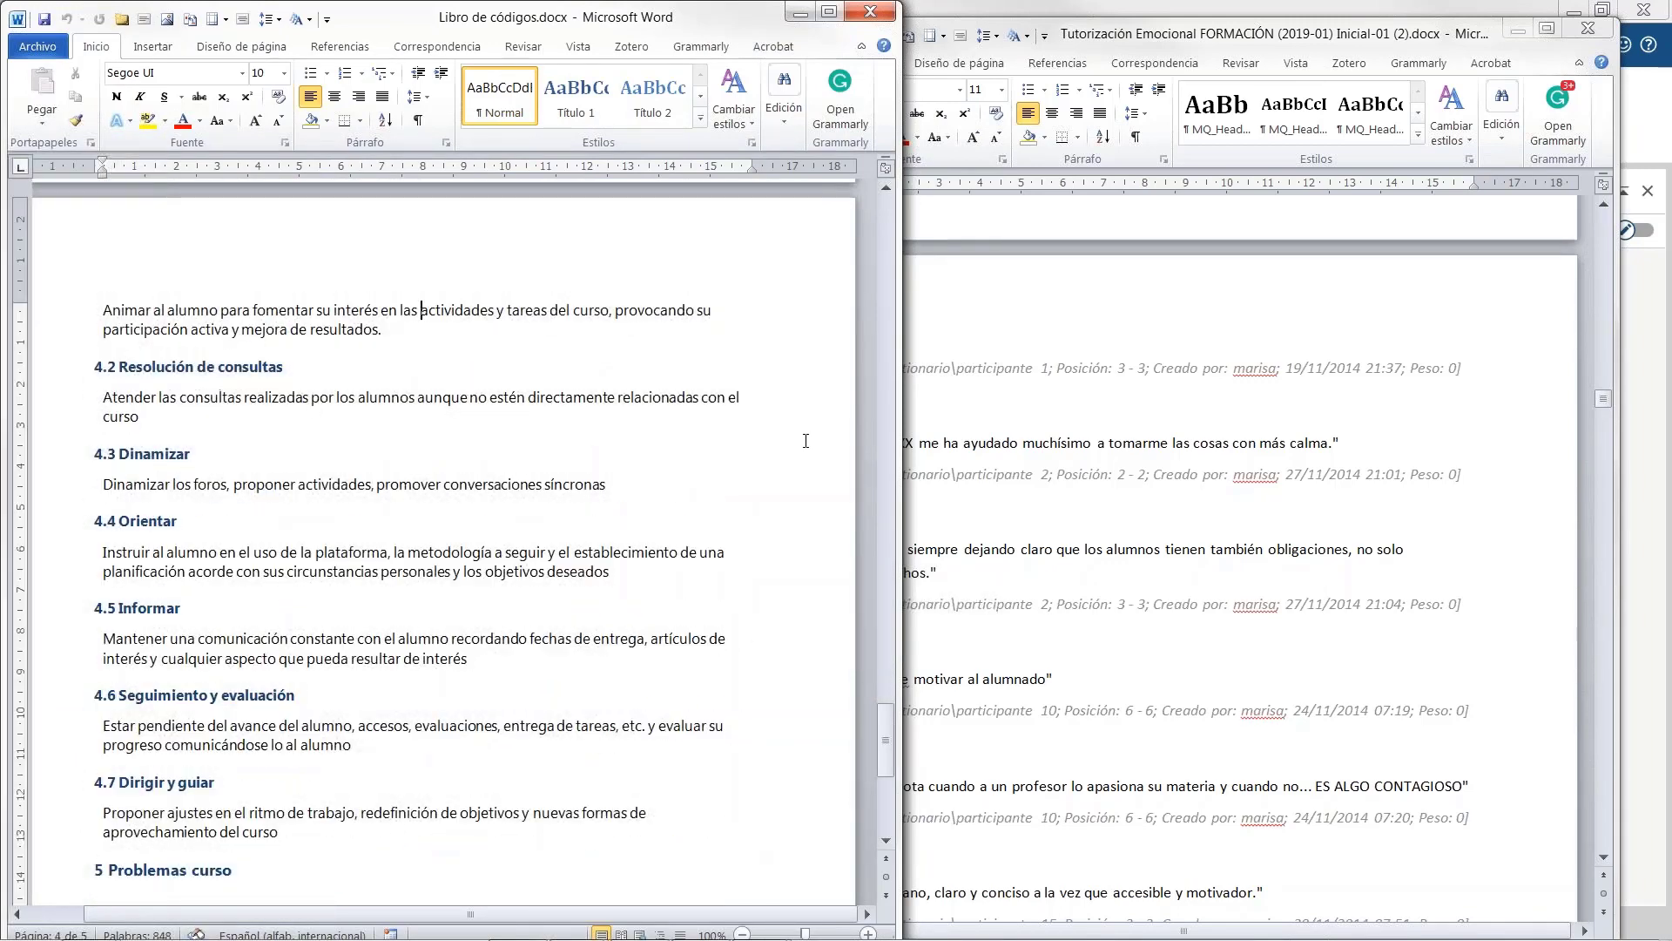
key("Page_Down")
key("Page_Down")
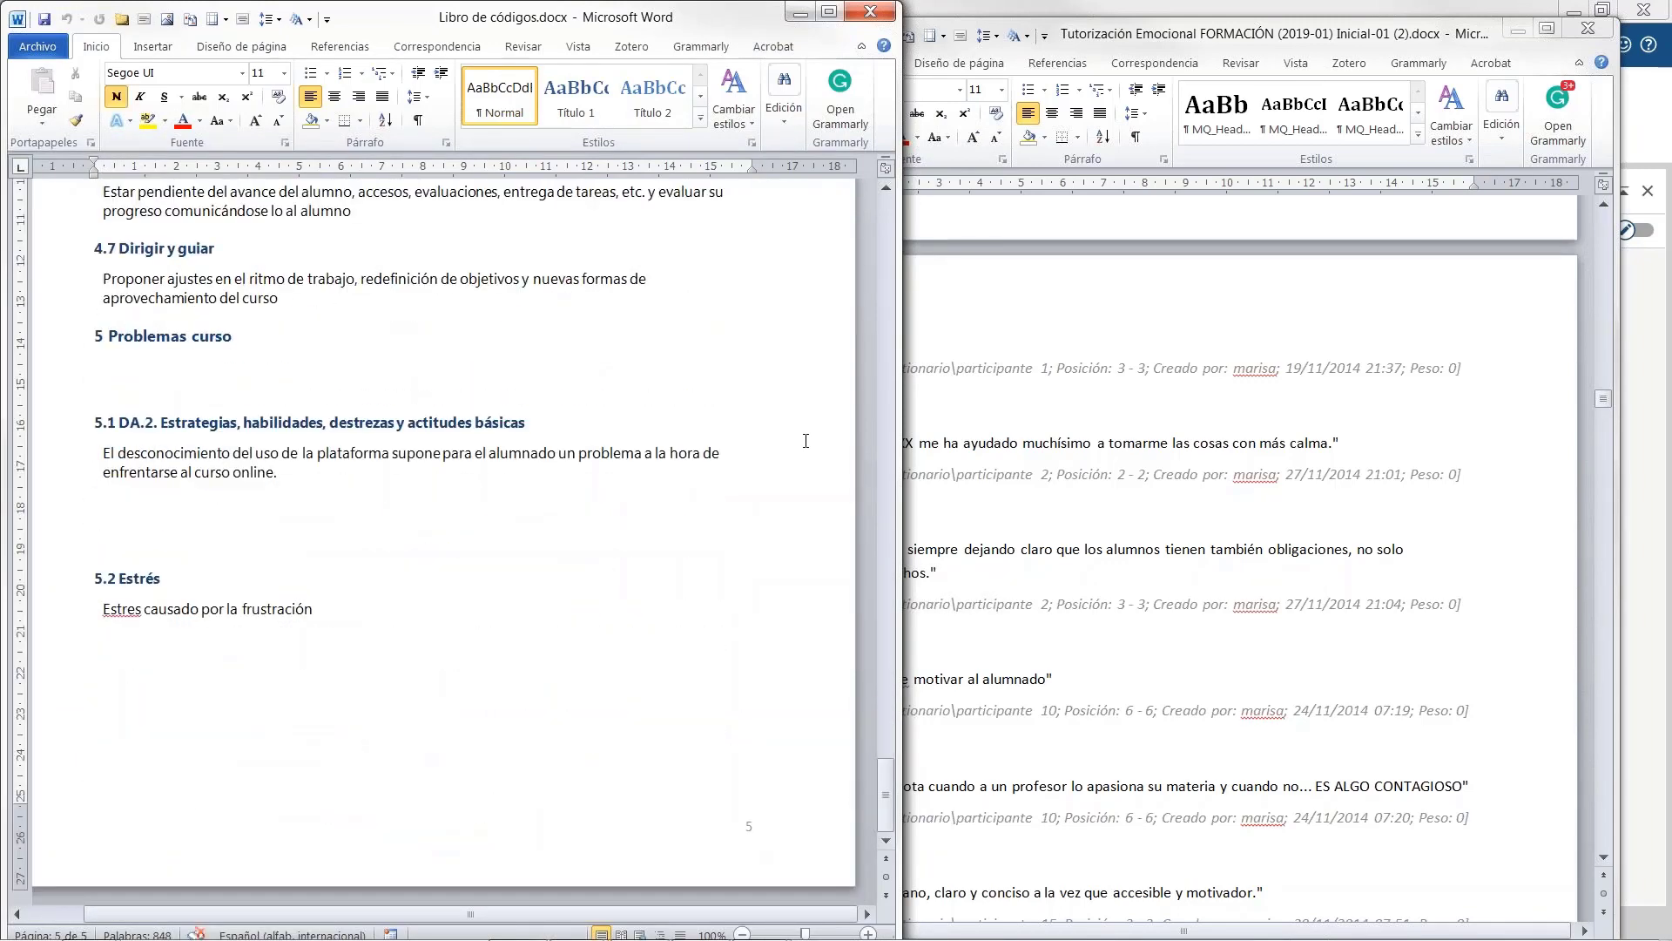
key("Page_Up")
key("Page_Up")
key("Page_Up")
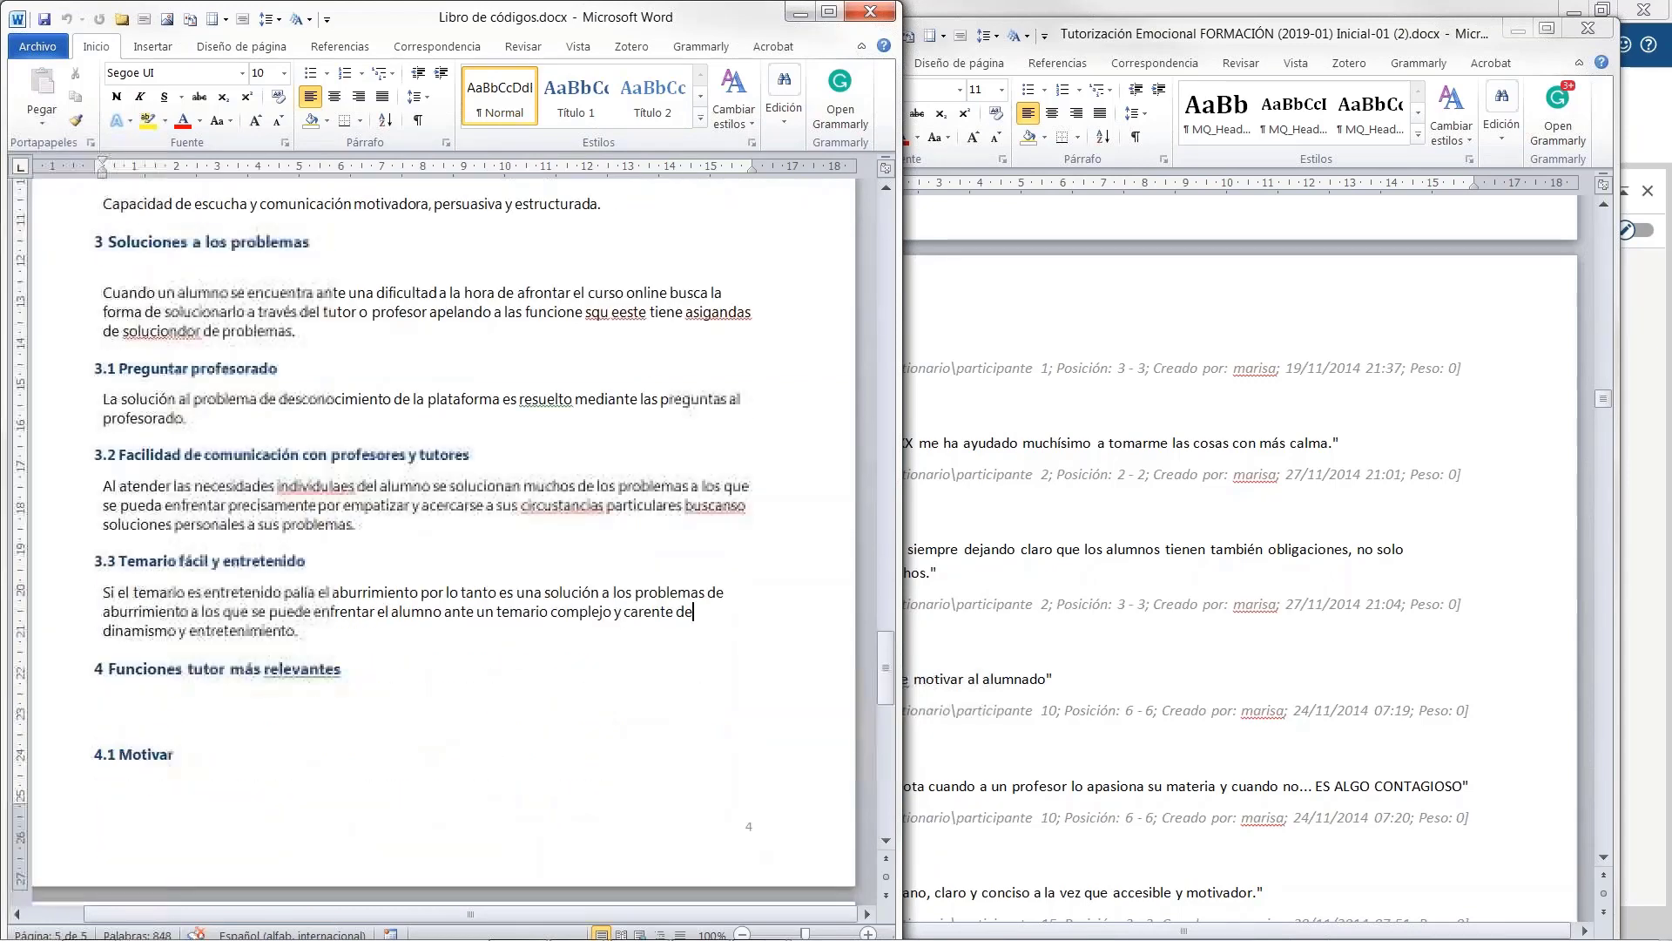
key("Page_Down")
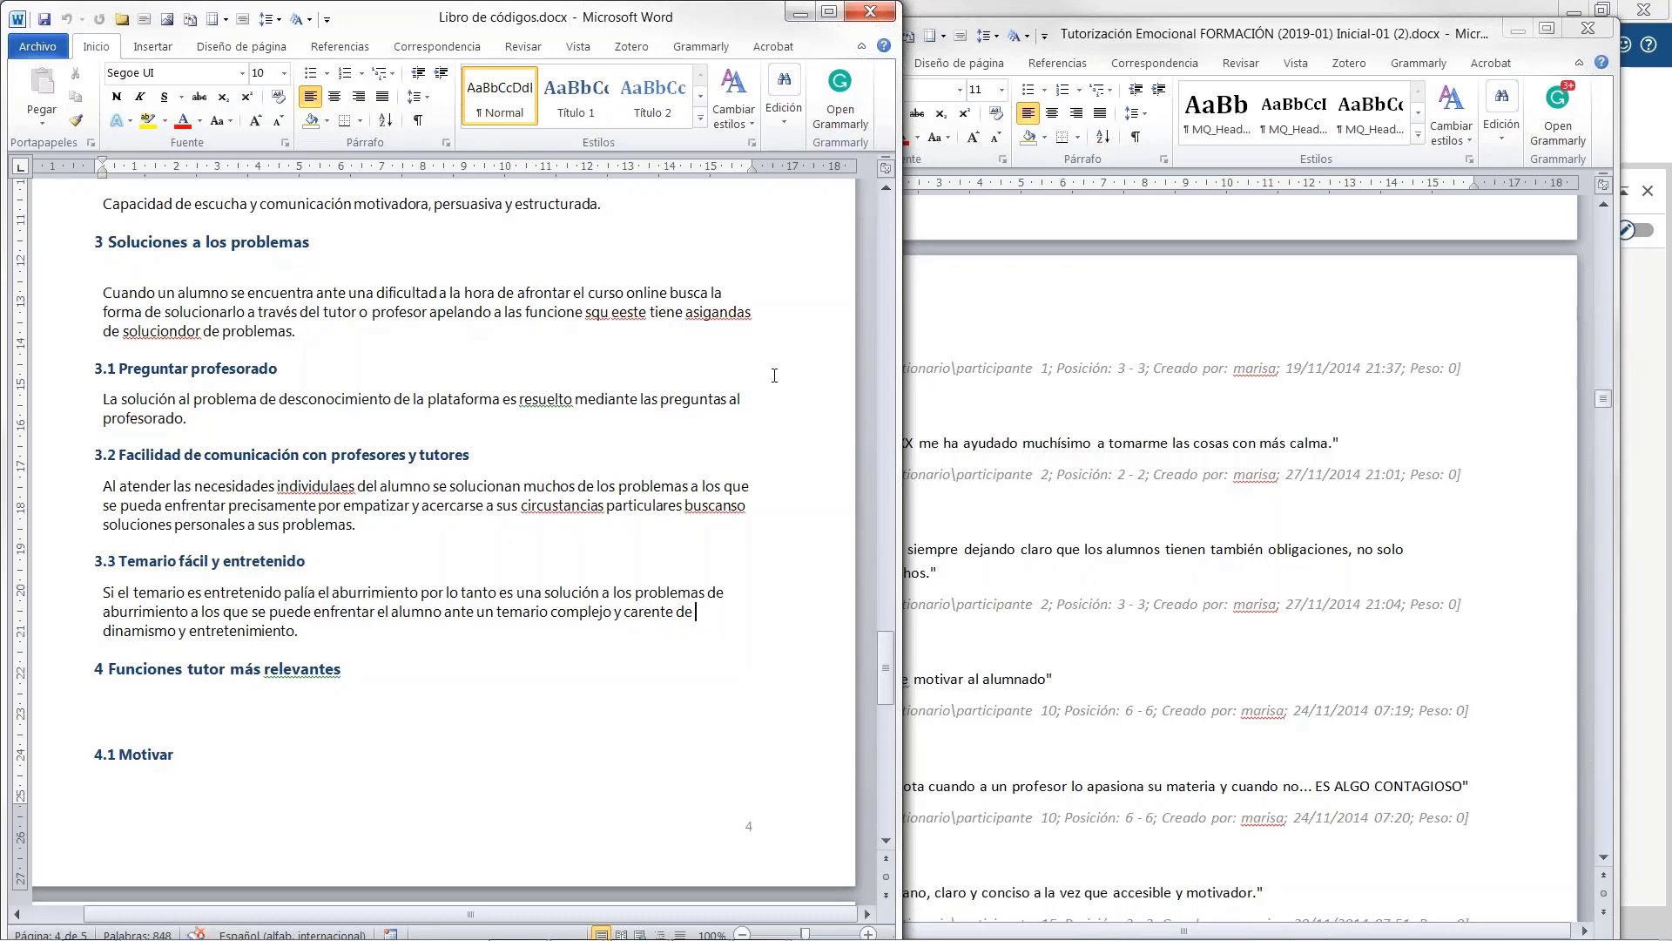
left_click_drag(493, 19, 534, 99)
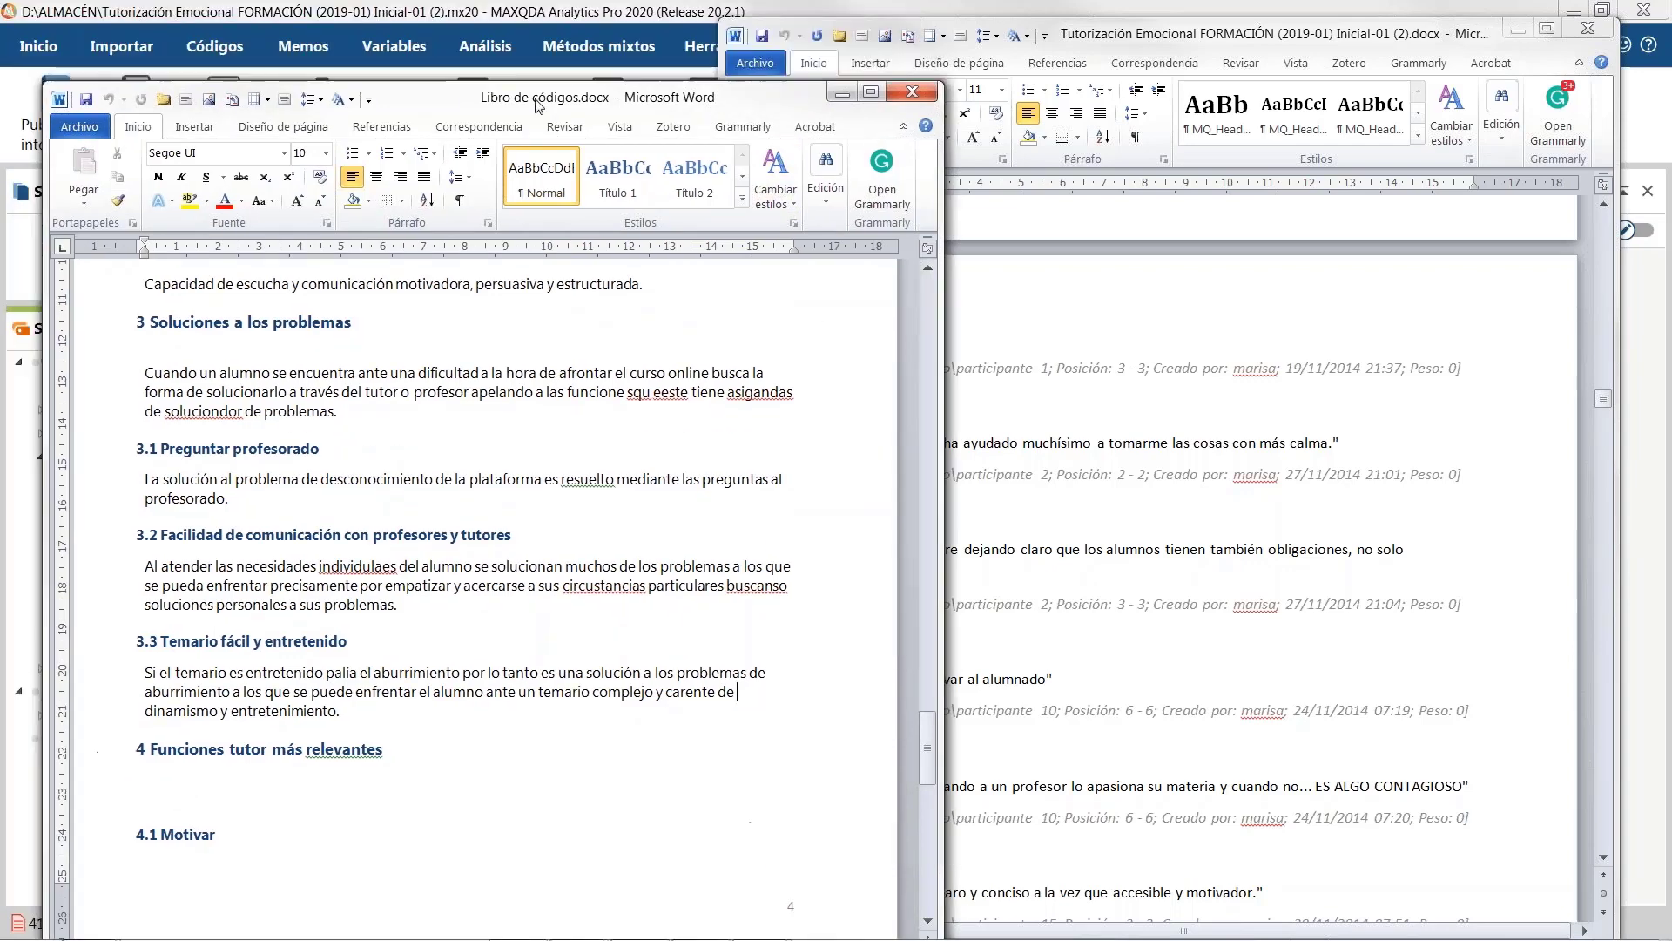
left_click(929, 90)
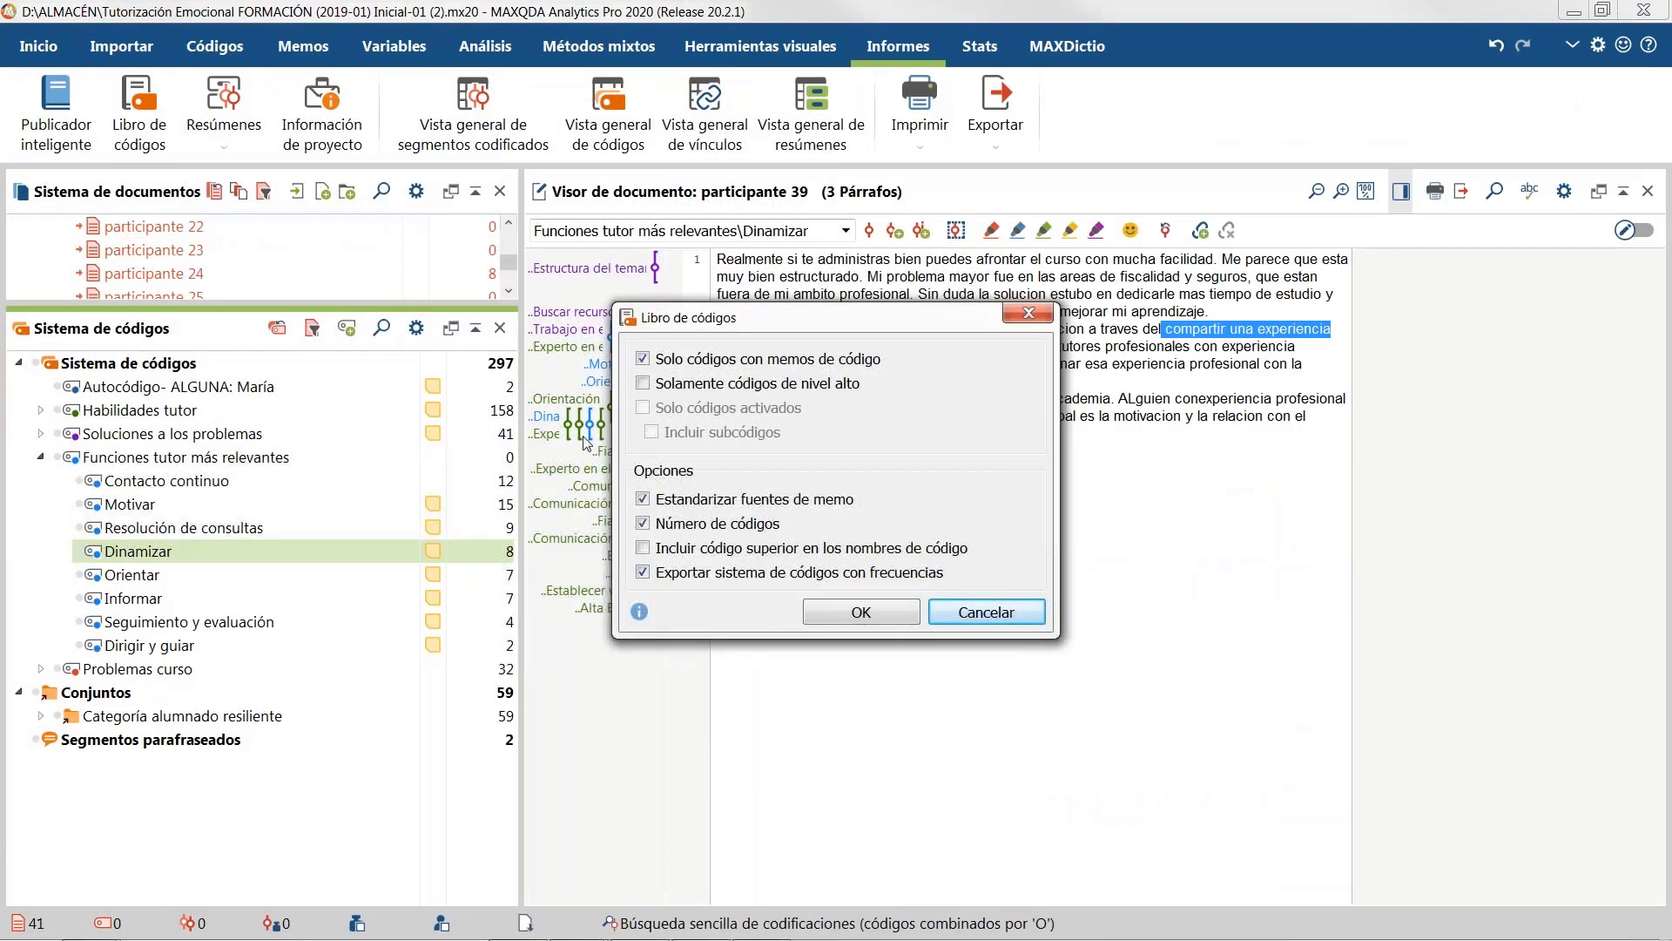
Step: Export a codebook that also includes codes without memos, replacing Libro de códigos.docx in the ALMACÉN folder
left_click(744, 368)
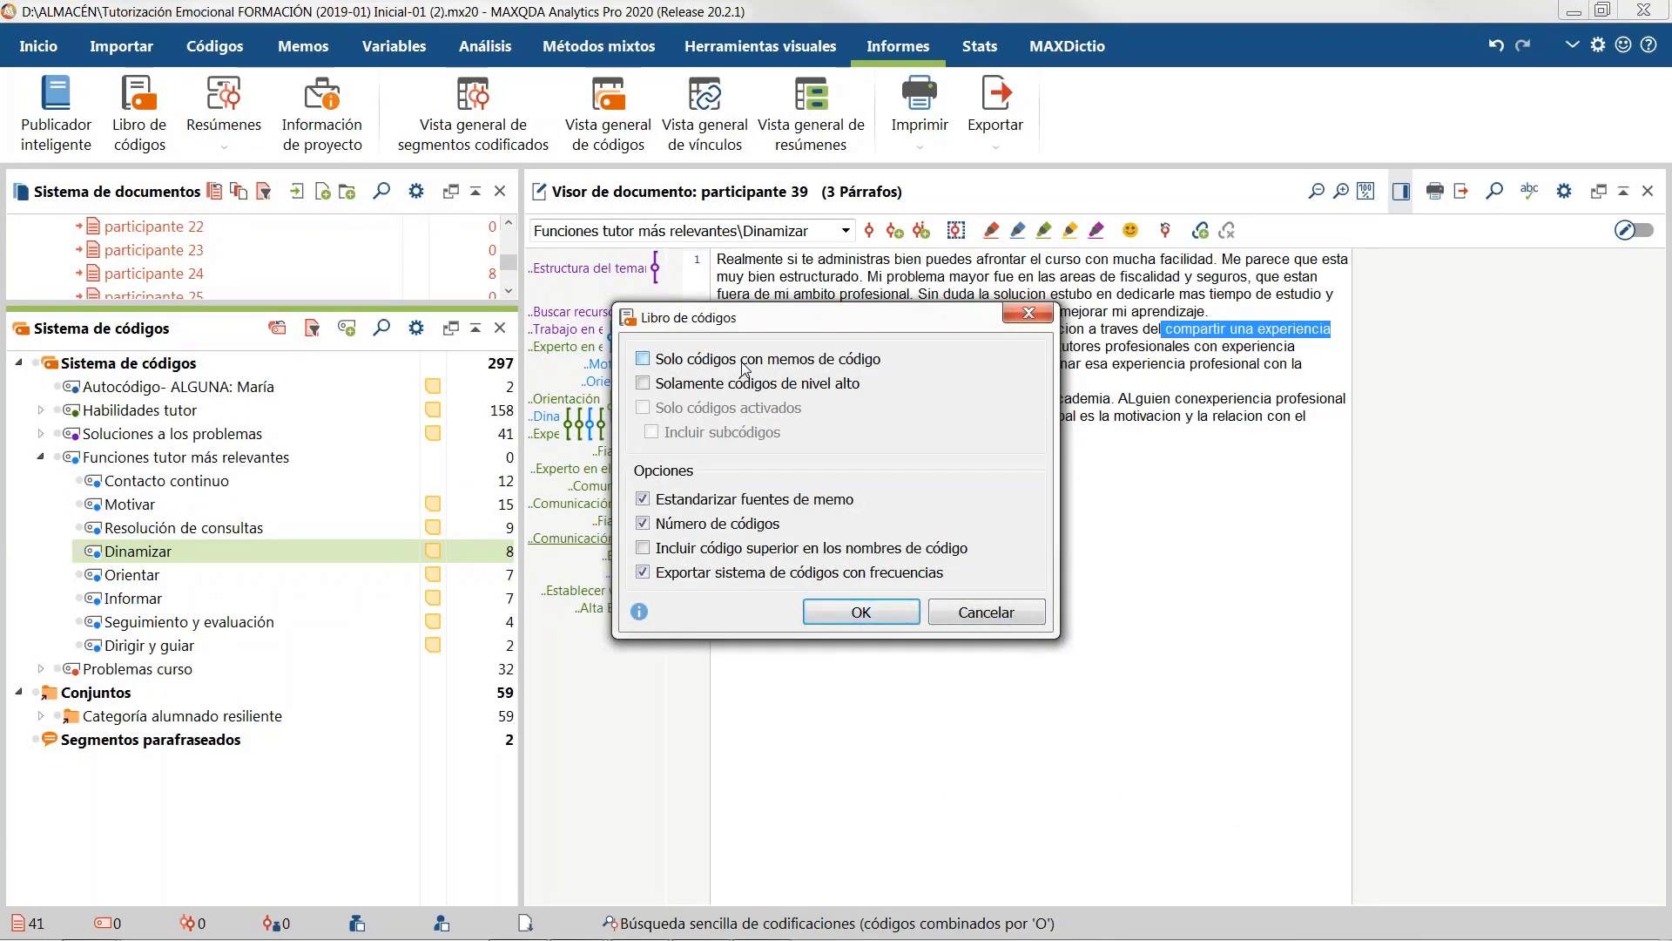
left_click(861, 611)
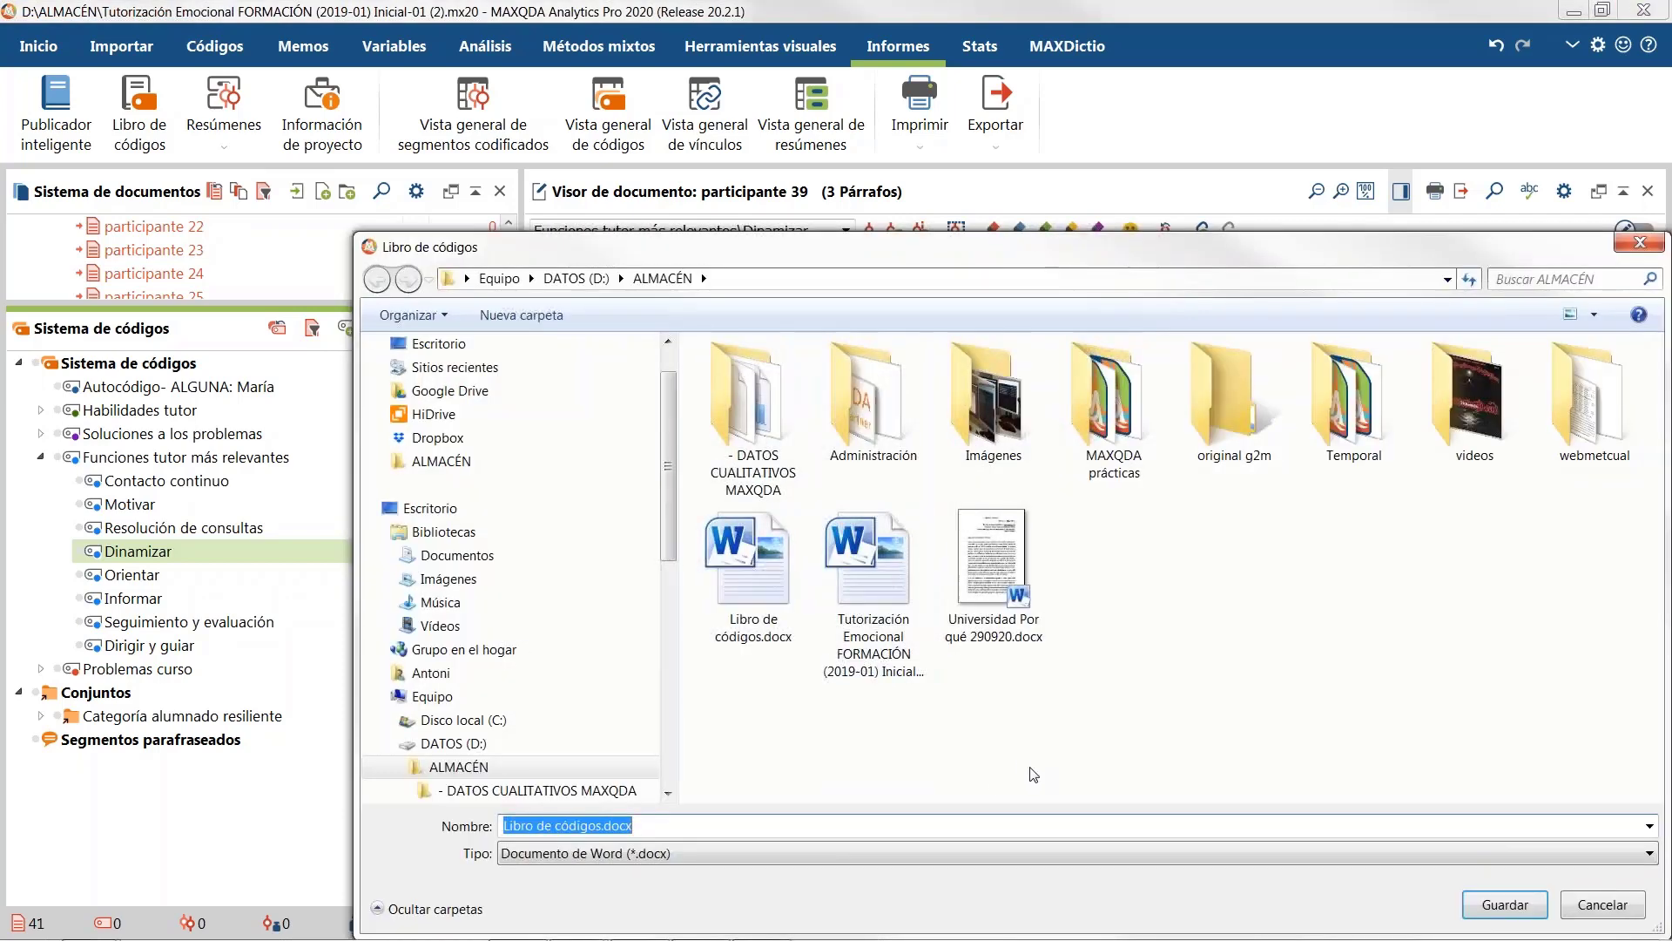
left_click(1505, 904)
left_click(911, 482)
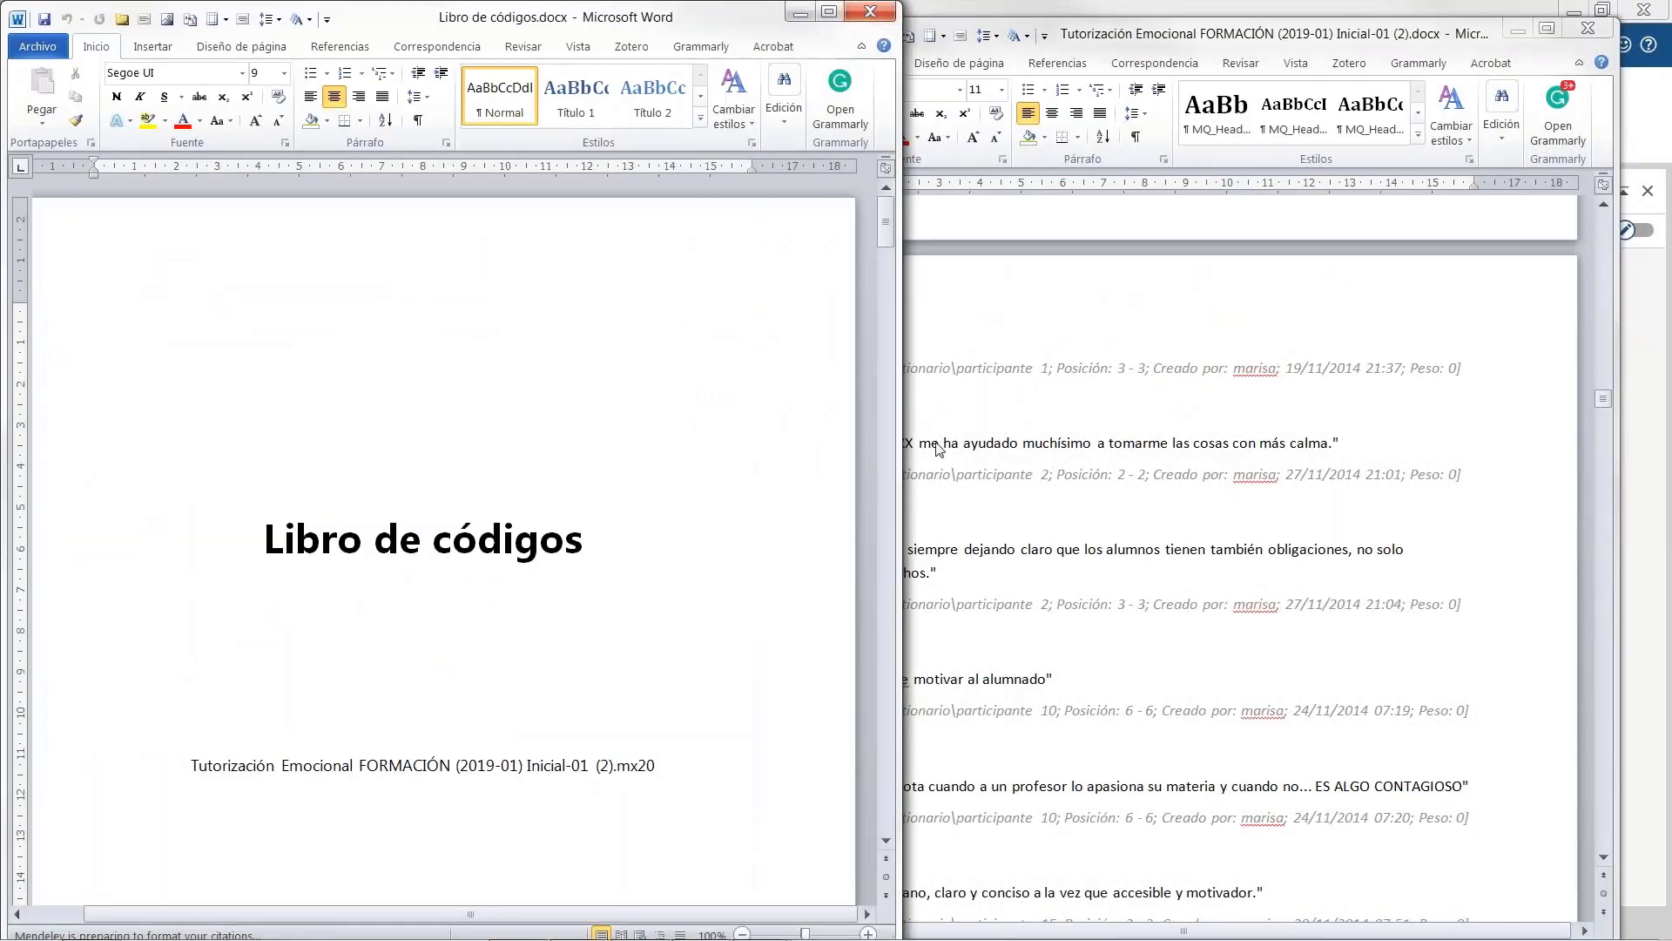
Step: Review the exported codebook's code table and the Habilidades tutor definitions up to the Soluciones a los problemas section
scroll(435, 436, "down", 15)
left_click(426, 306)
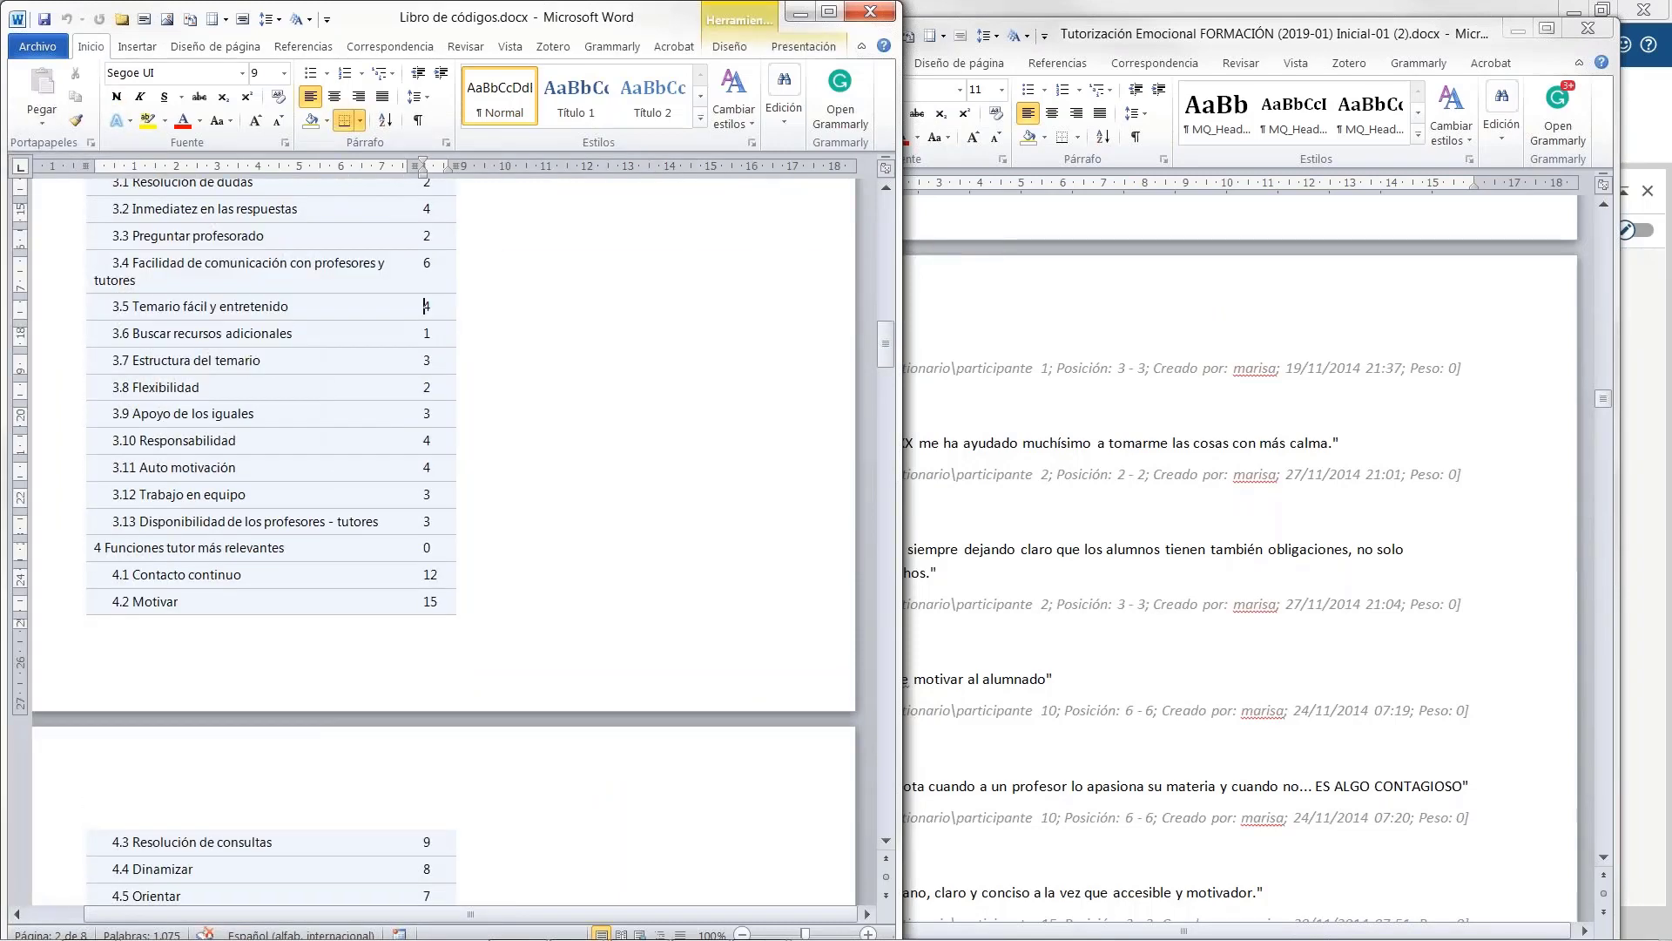
key("Page_Down")
key("Page_Down")
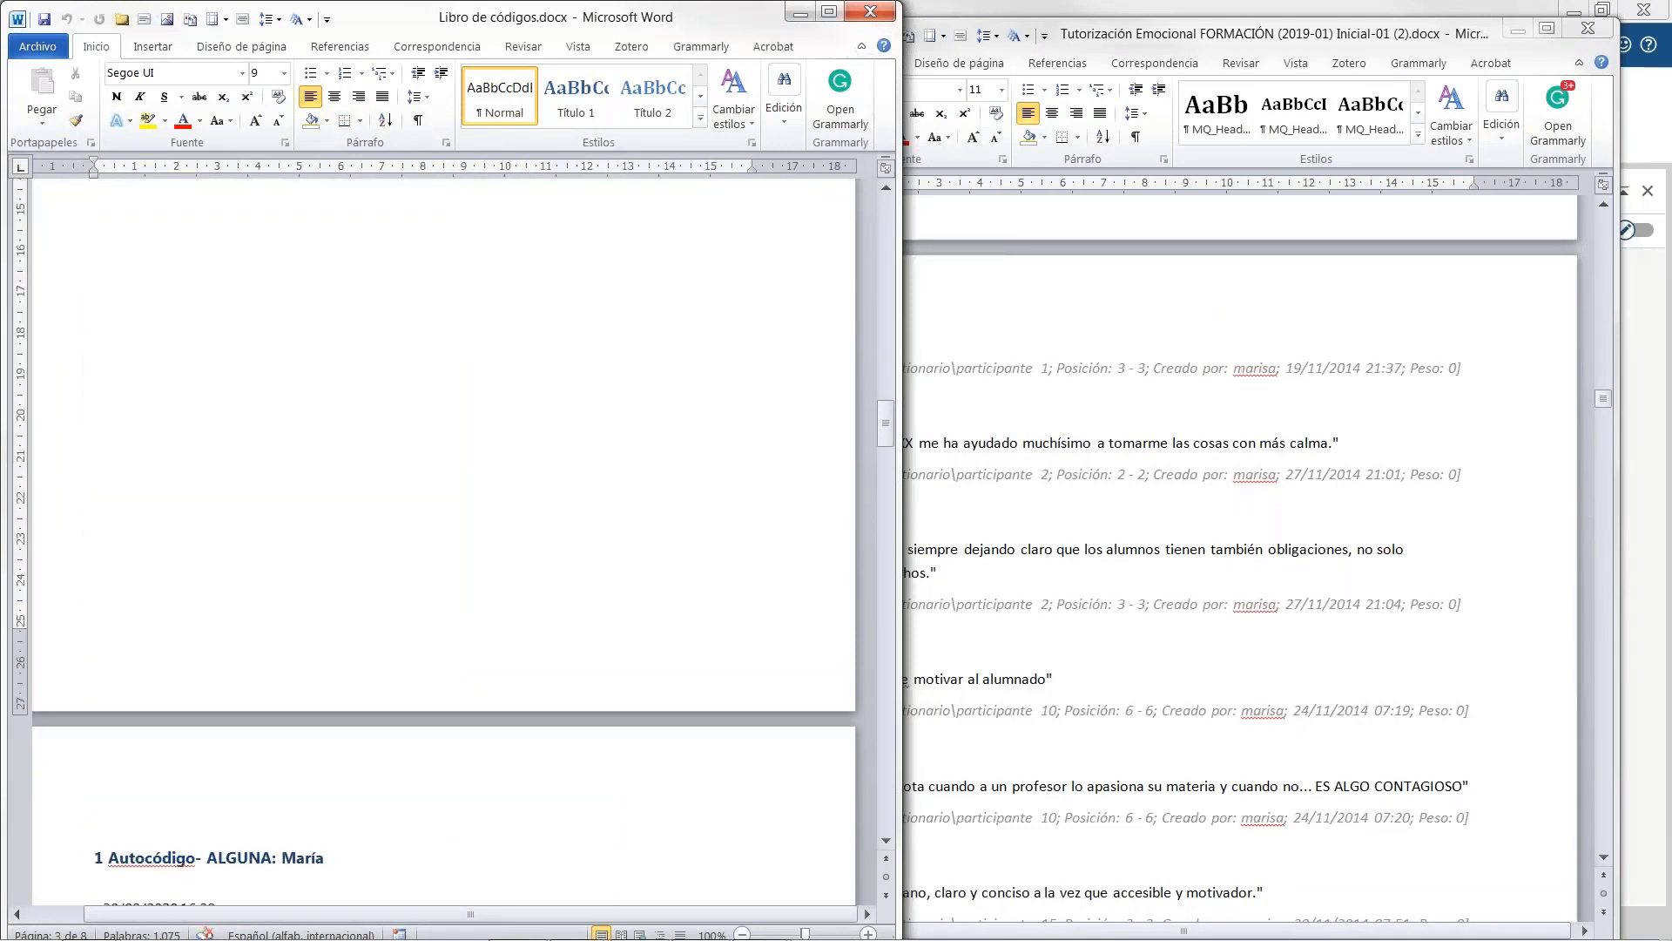
key("Page_Down")
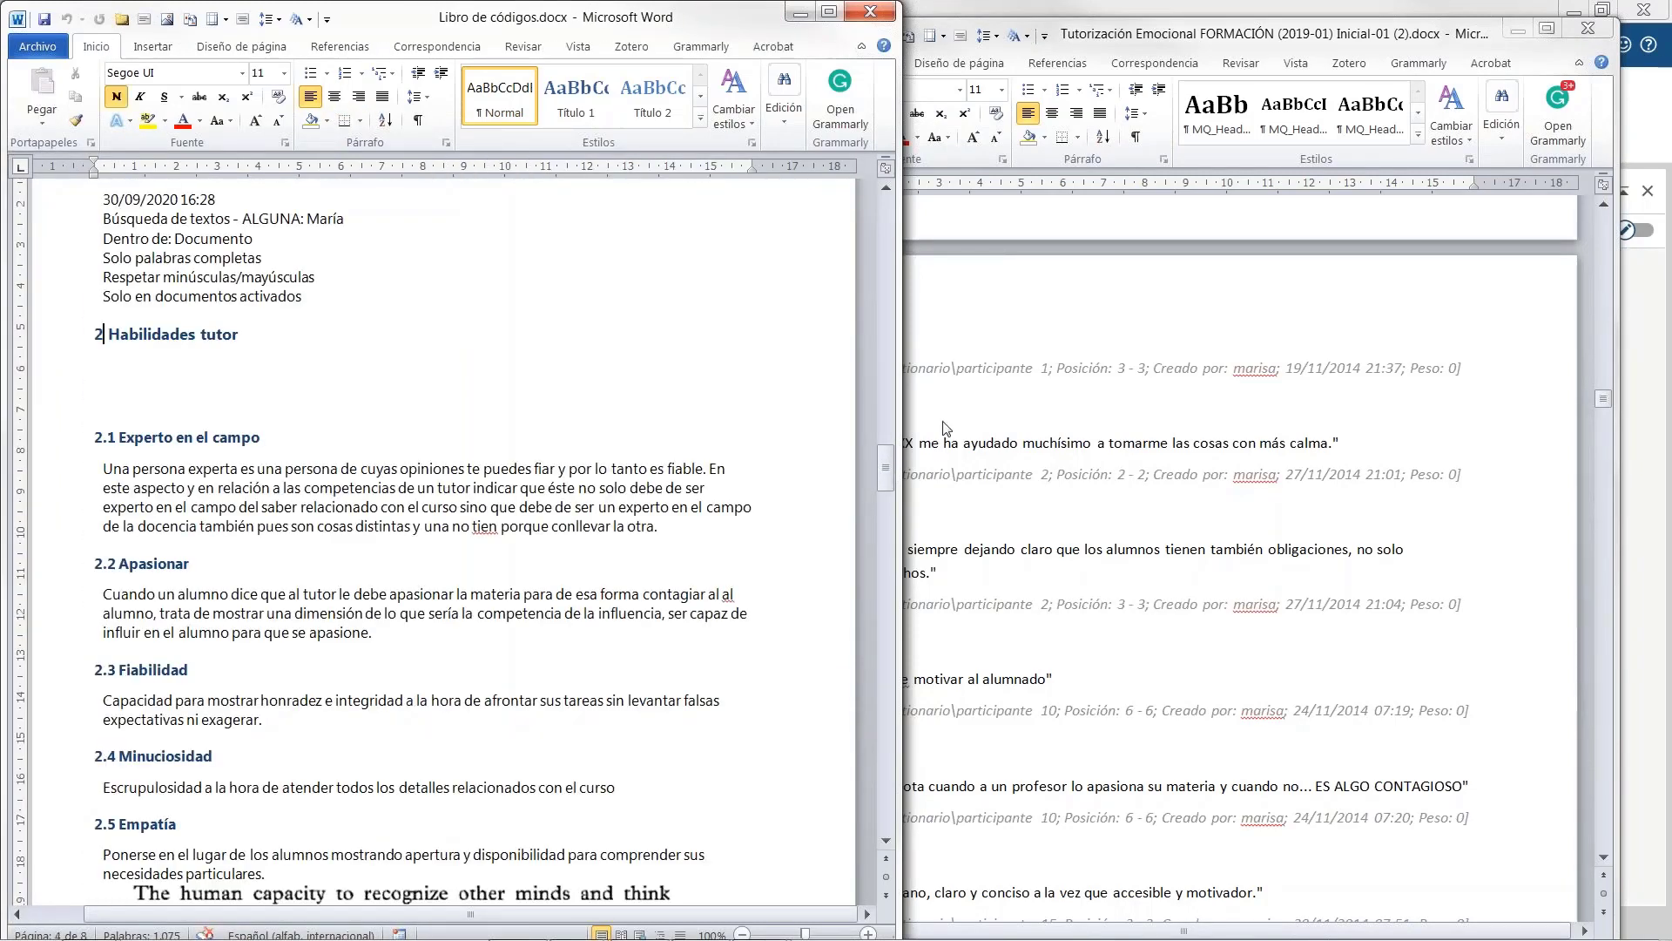
left_click(215, 388)
key("Page_Down")
key("Page_Down")
key("Page_Down")
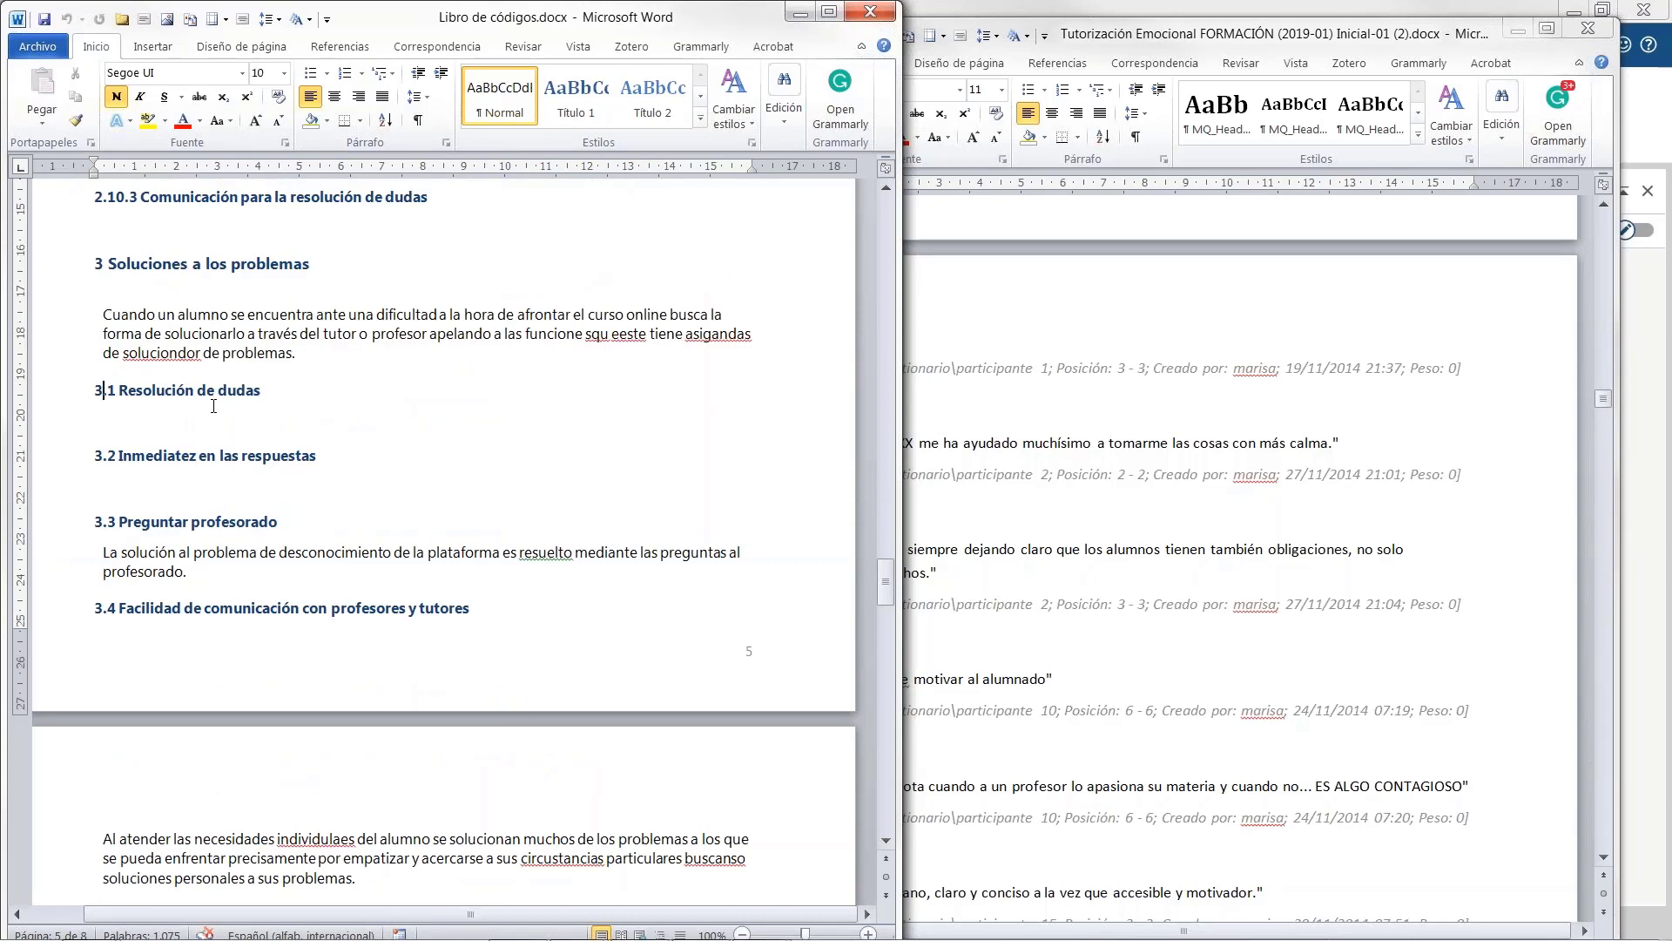
Step: Review the remaining codebook definitions from Soluciones a los problemas to Paráfrasis, and close the document
key("Page_Down")
key("Page_Down")
key("Page_Down")
key("Page_Up")
key("Page_Up")
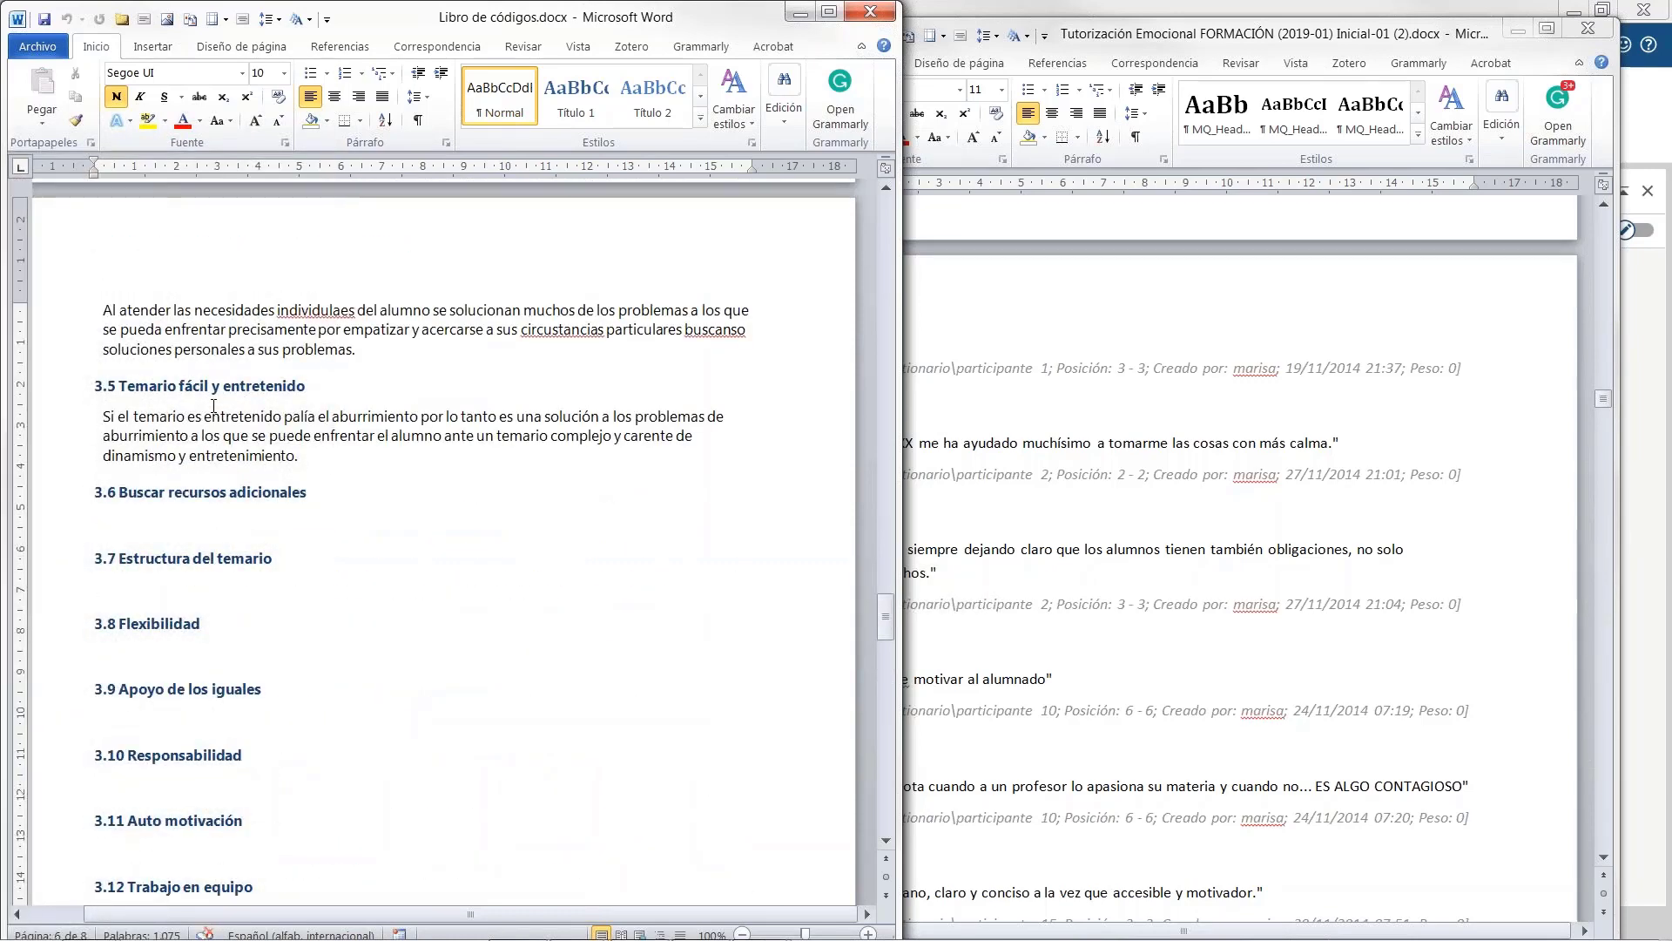
key("Page_Down")
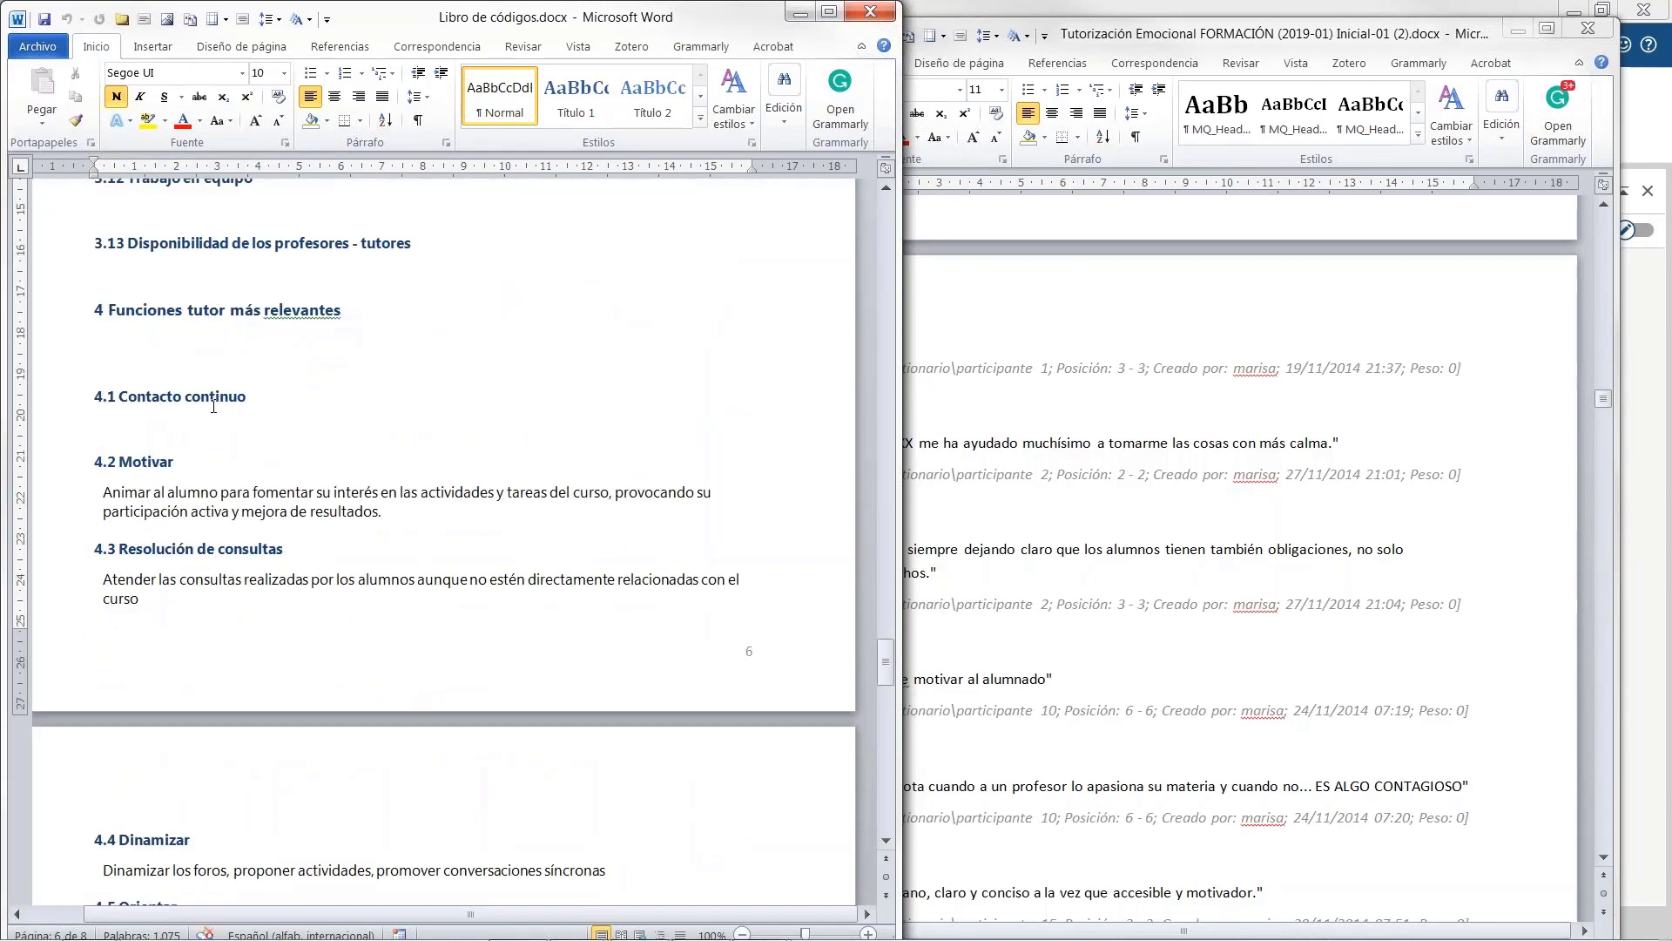
key("Page_Down")
key("Page_Down")
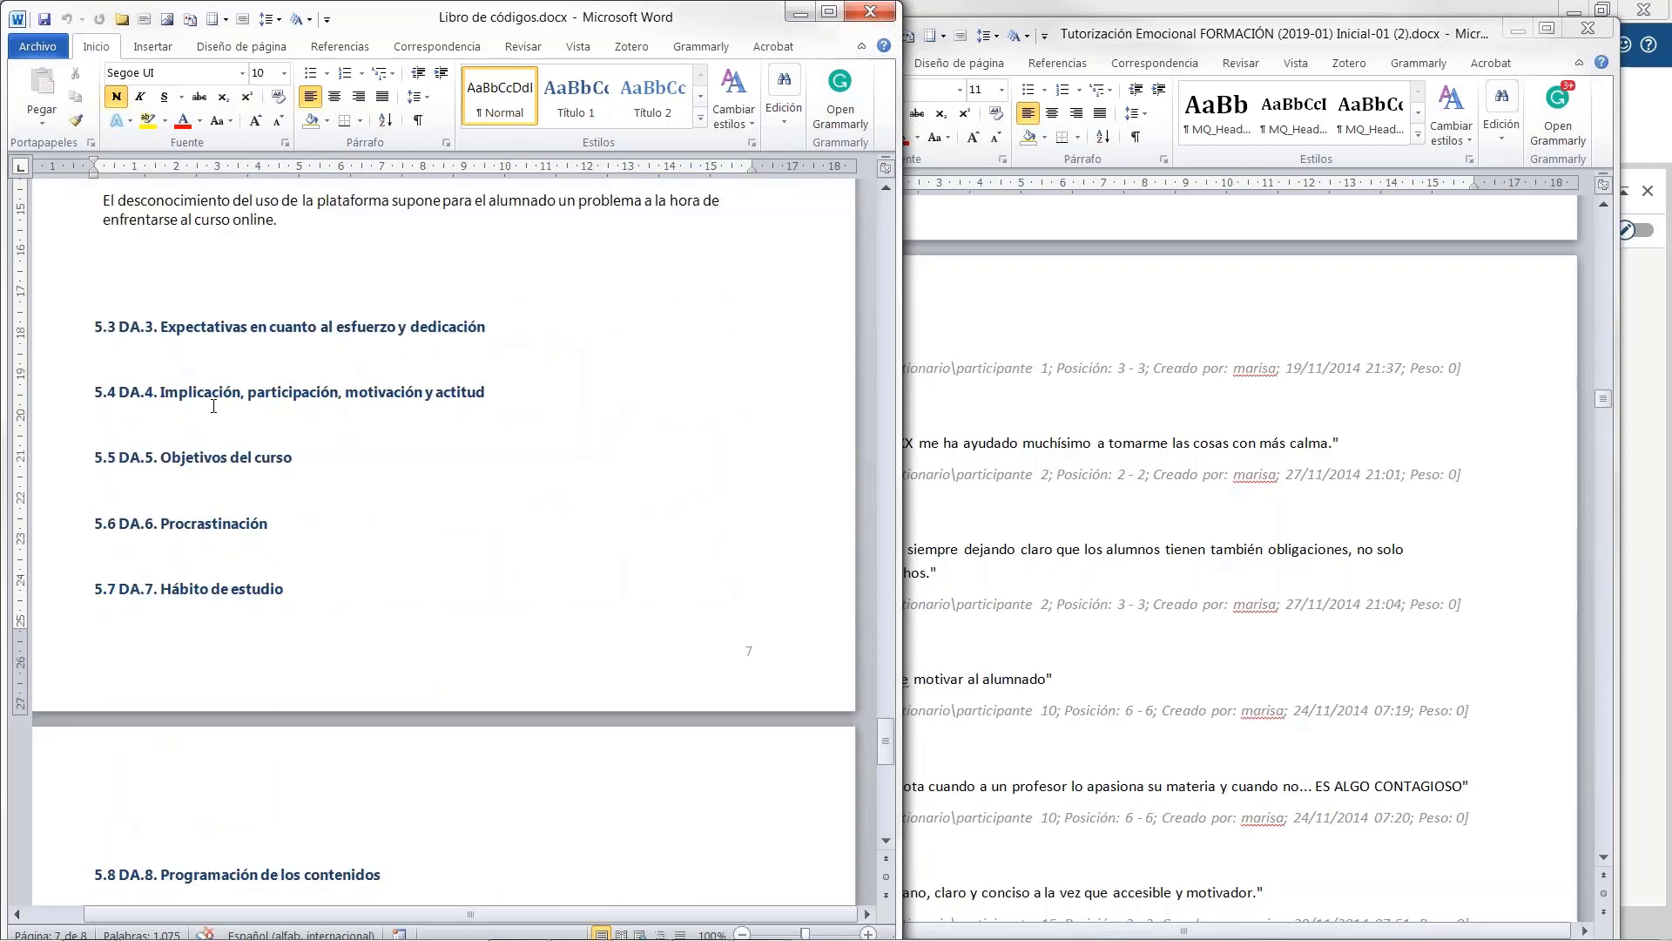
key("Page_Down")
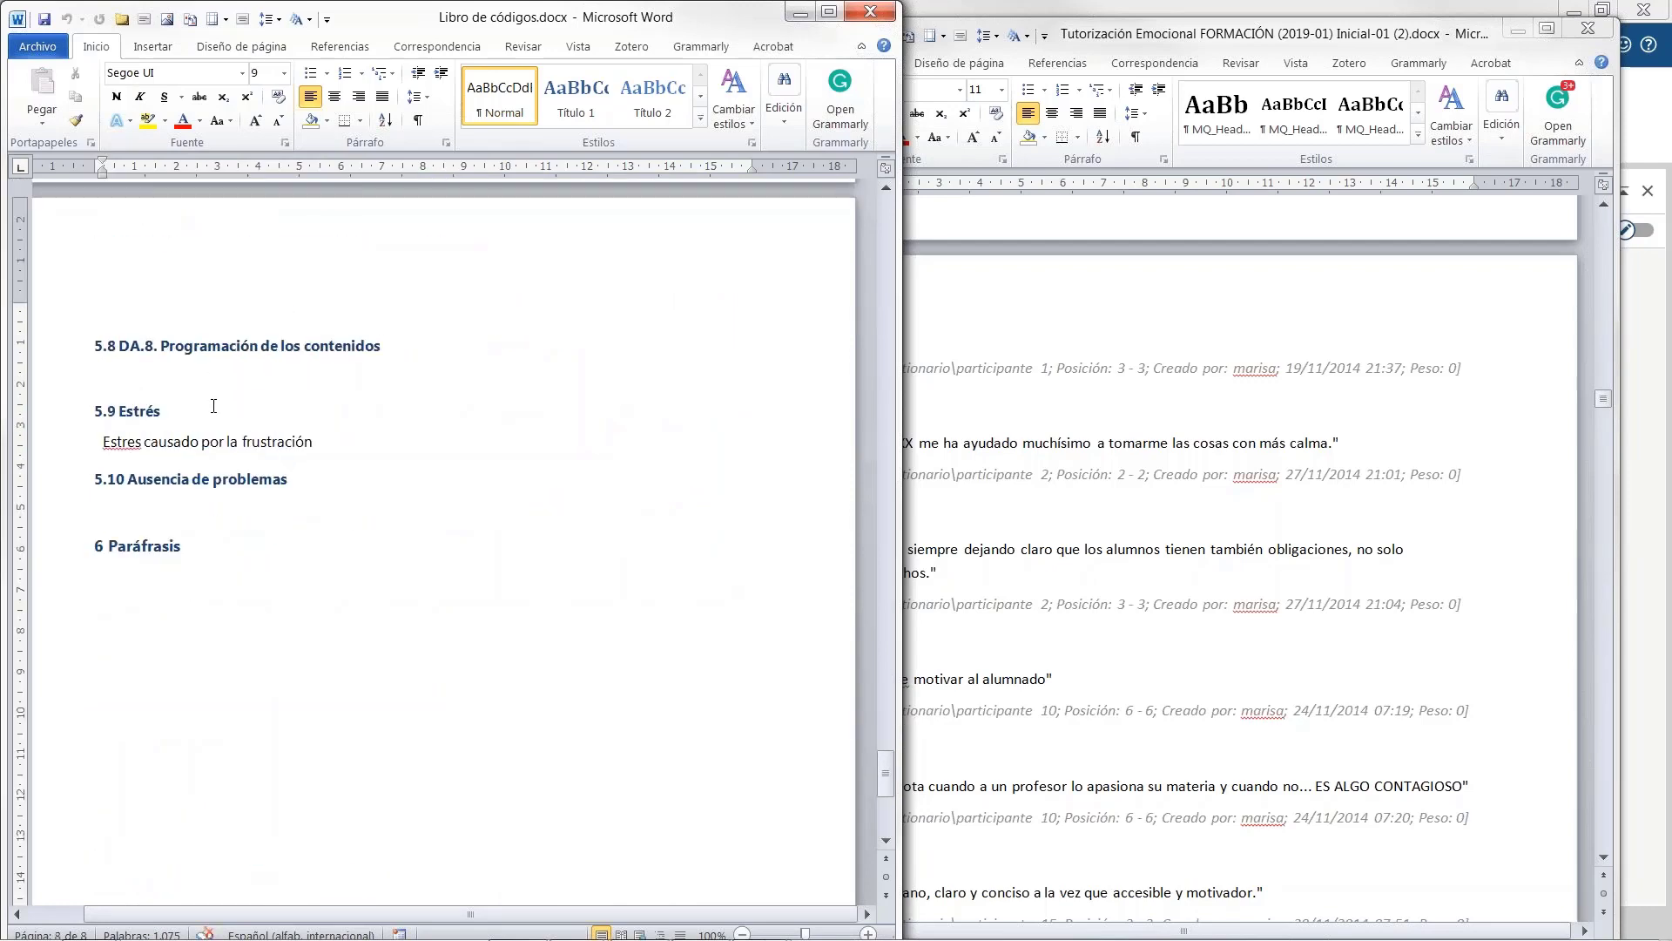
key("Page_Down")
key("Page_Up")
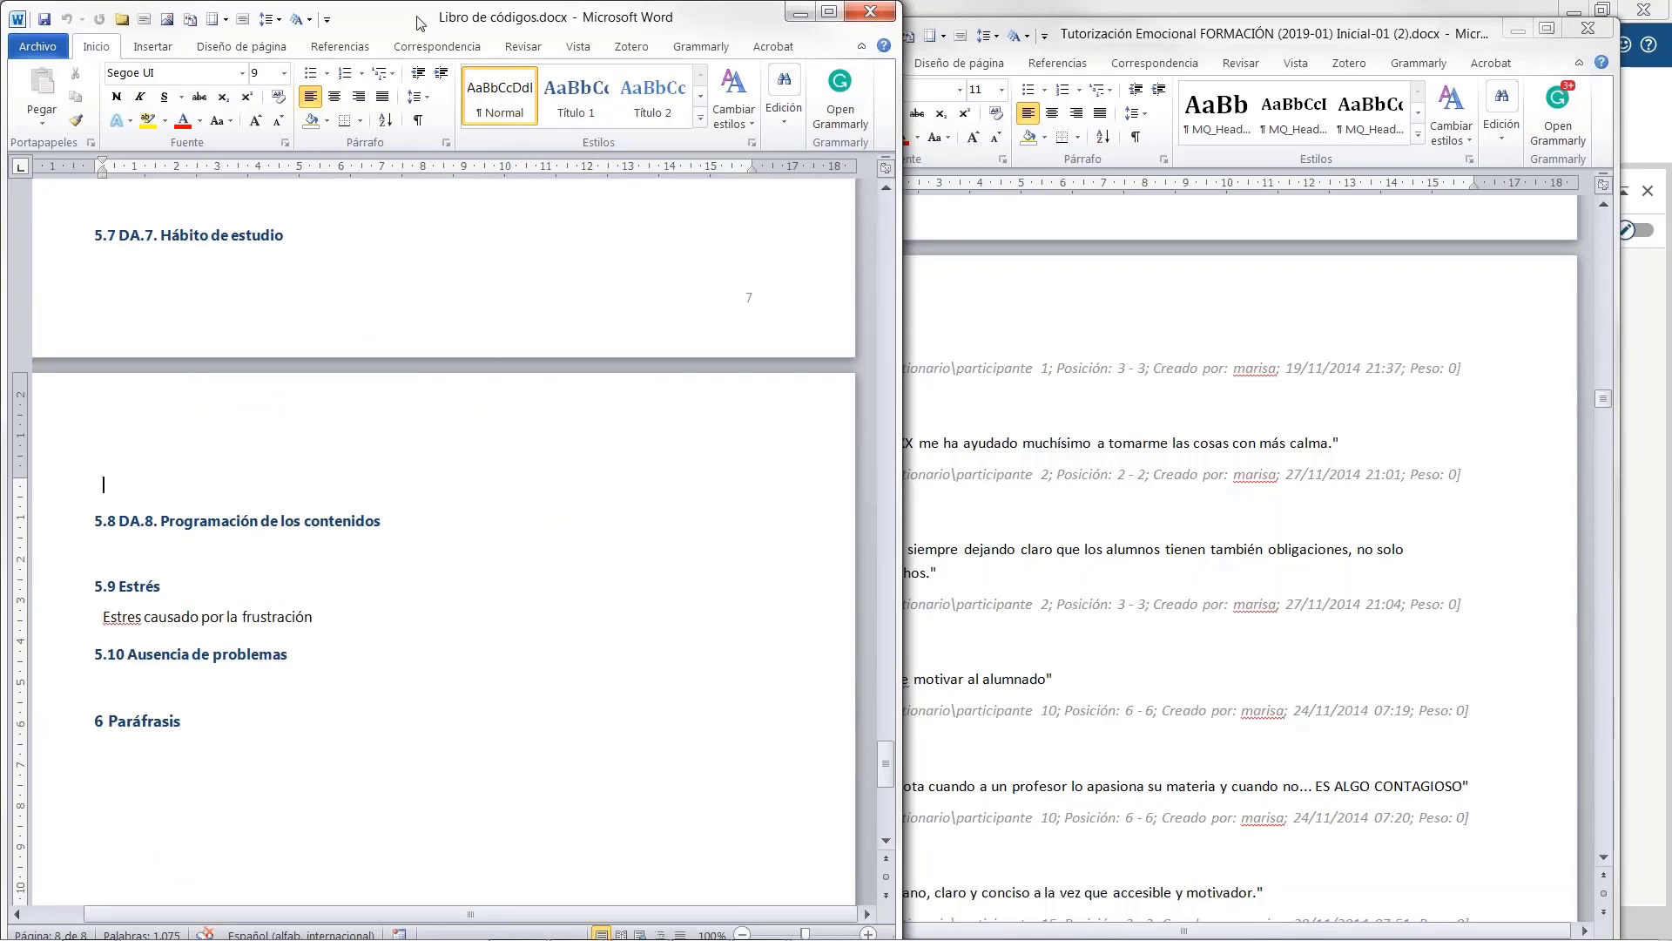
left_click_drag(419, 24, 464, 138)
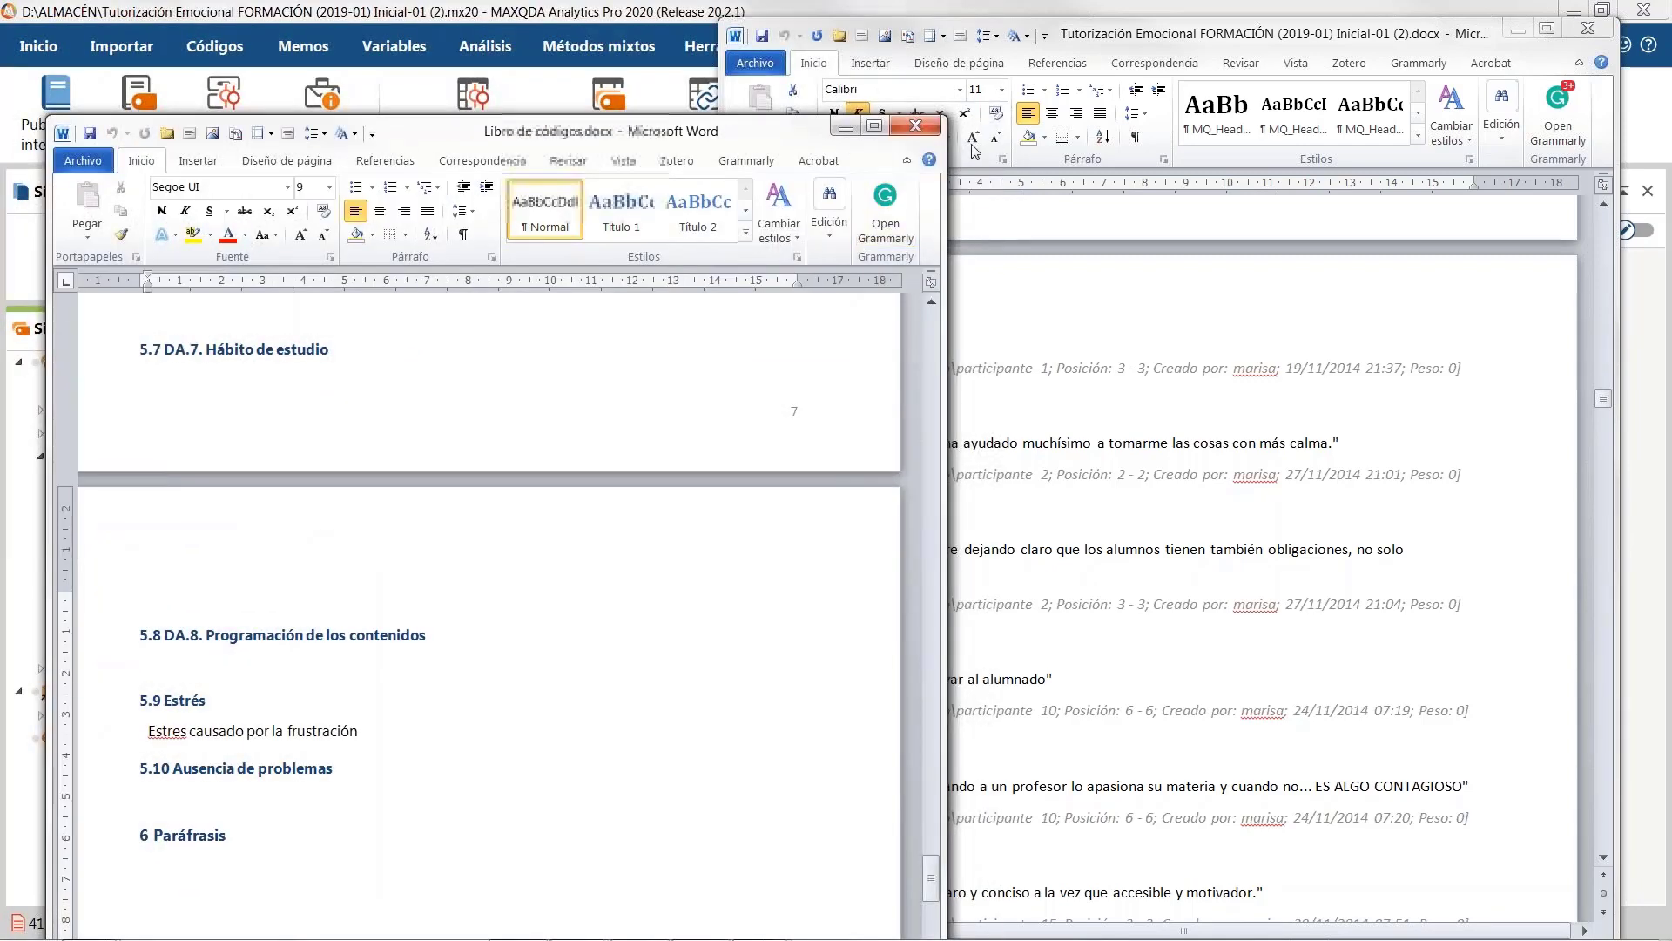
left_click(923, 122)
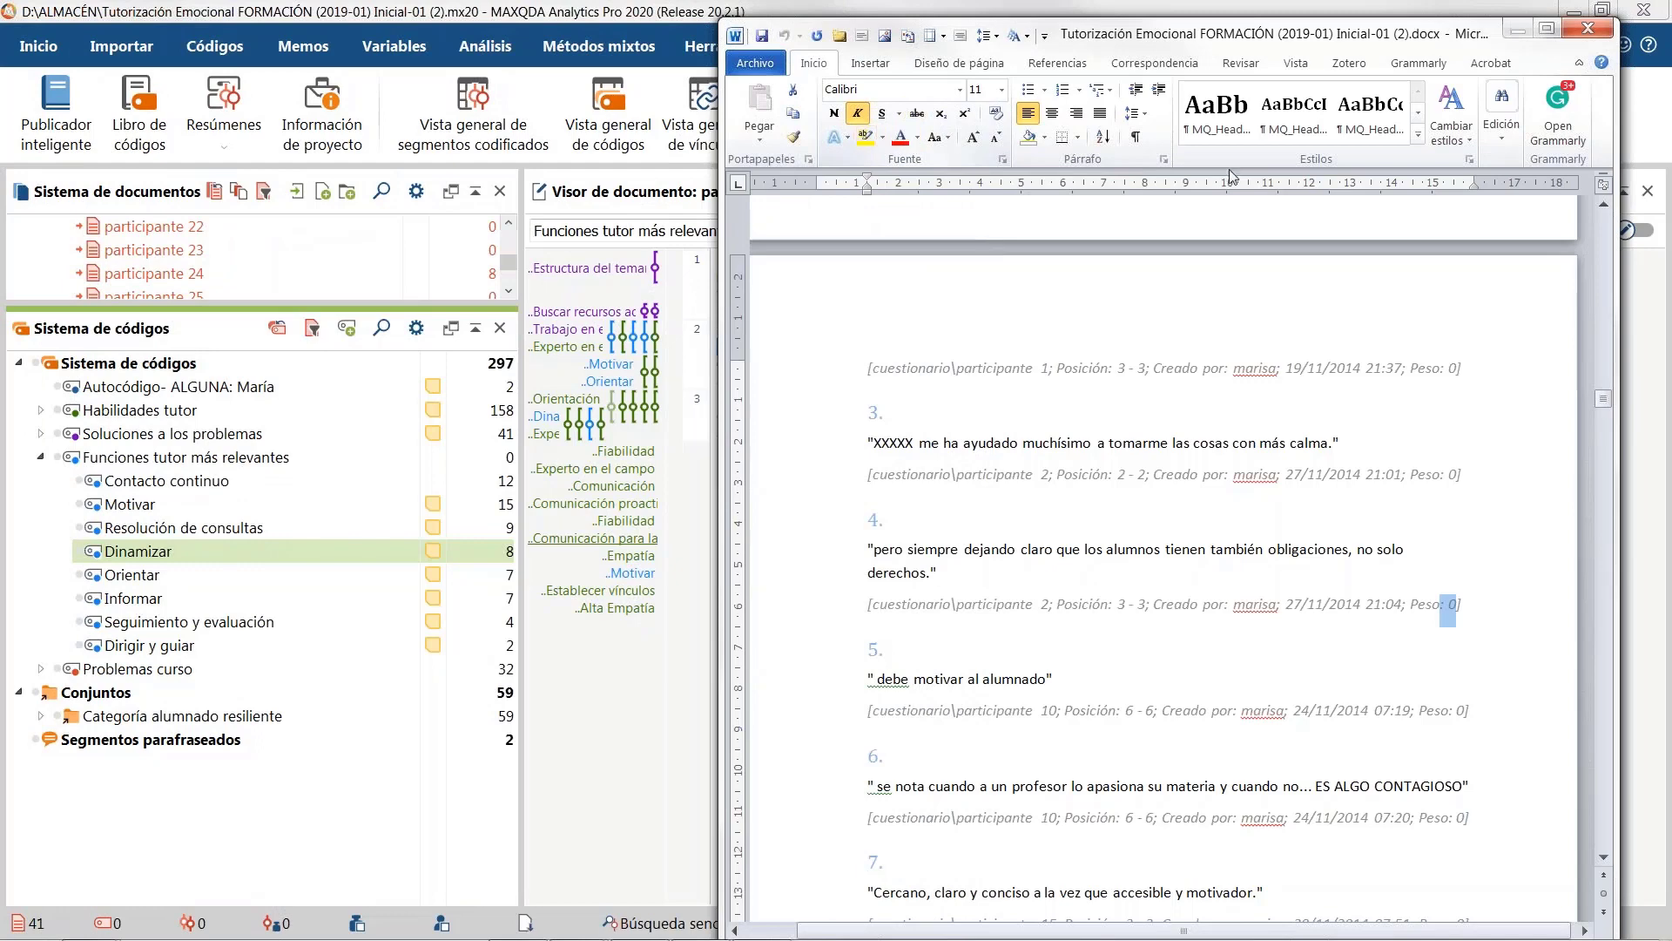
Step: Close the Tutorización Emocional FORMACIÓN segment report in Word and clear the text selection in participante 39
left_click(1586, 33)
left_click(836, 507)
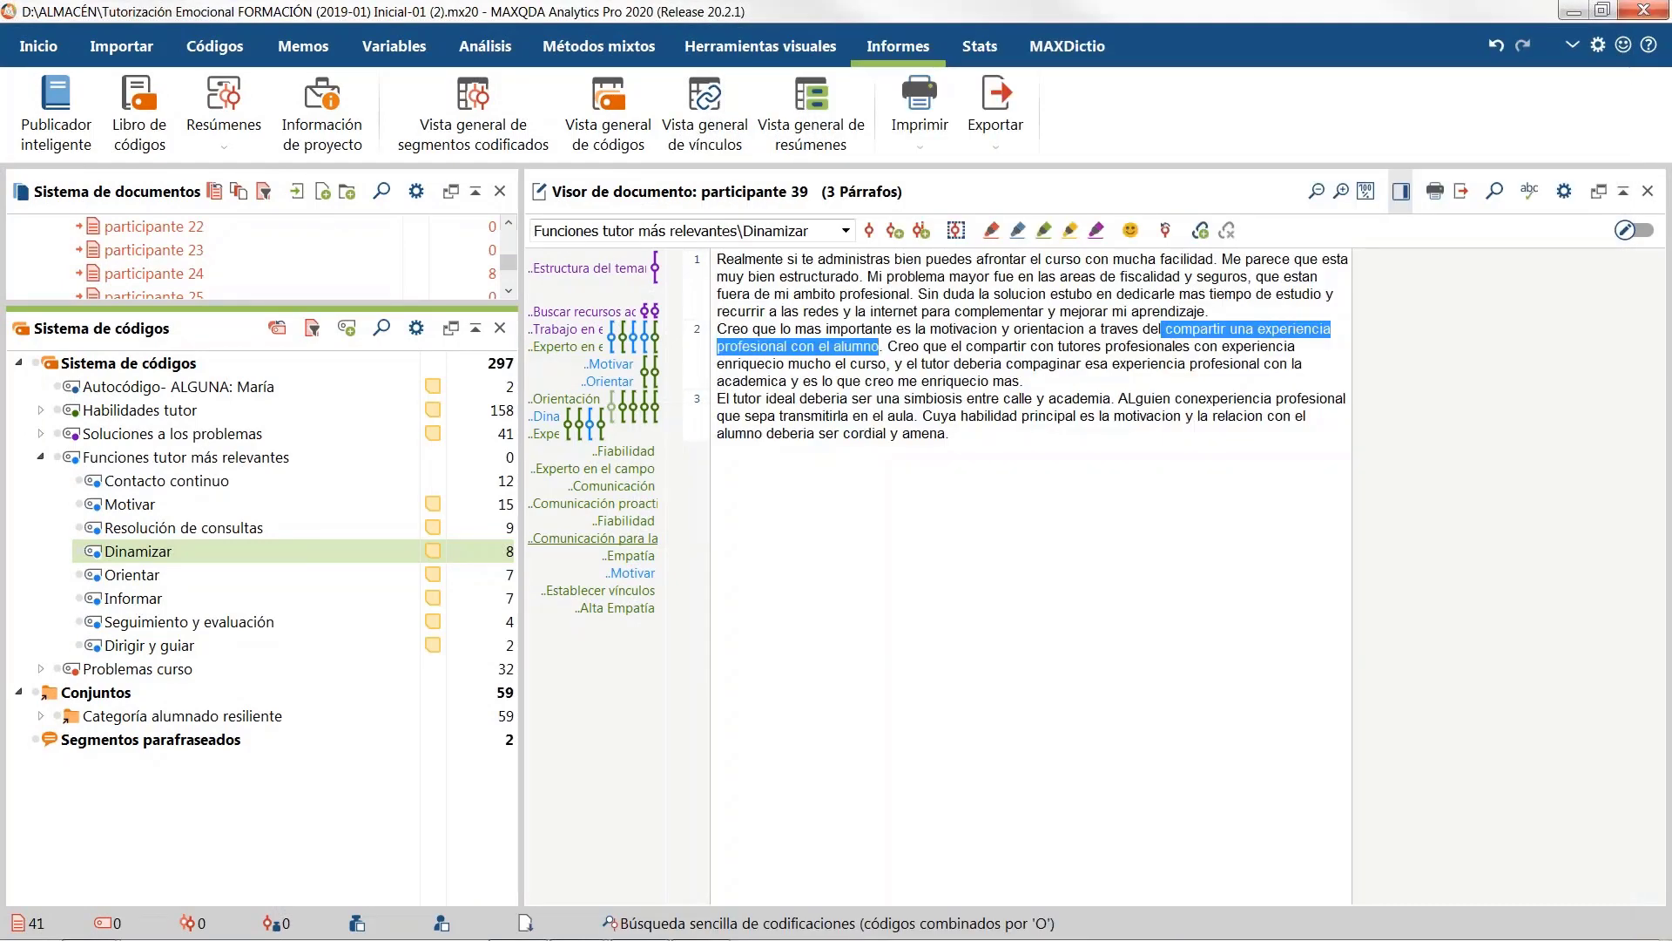
left_click(884, 433)
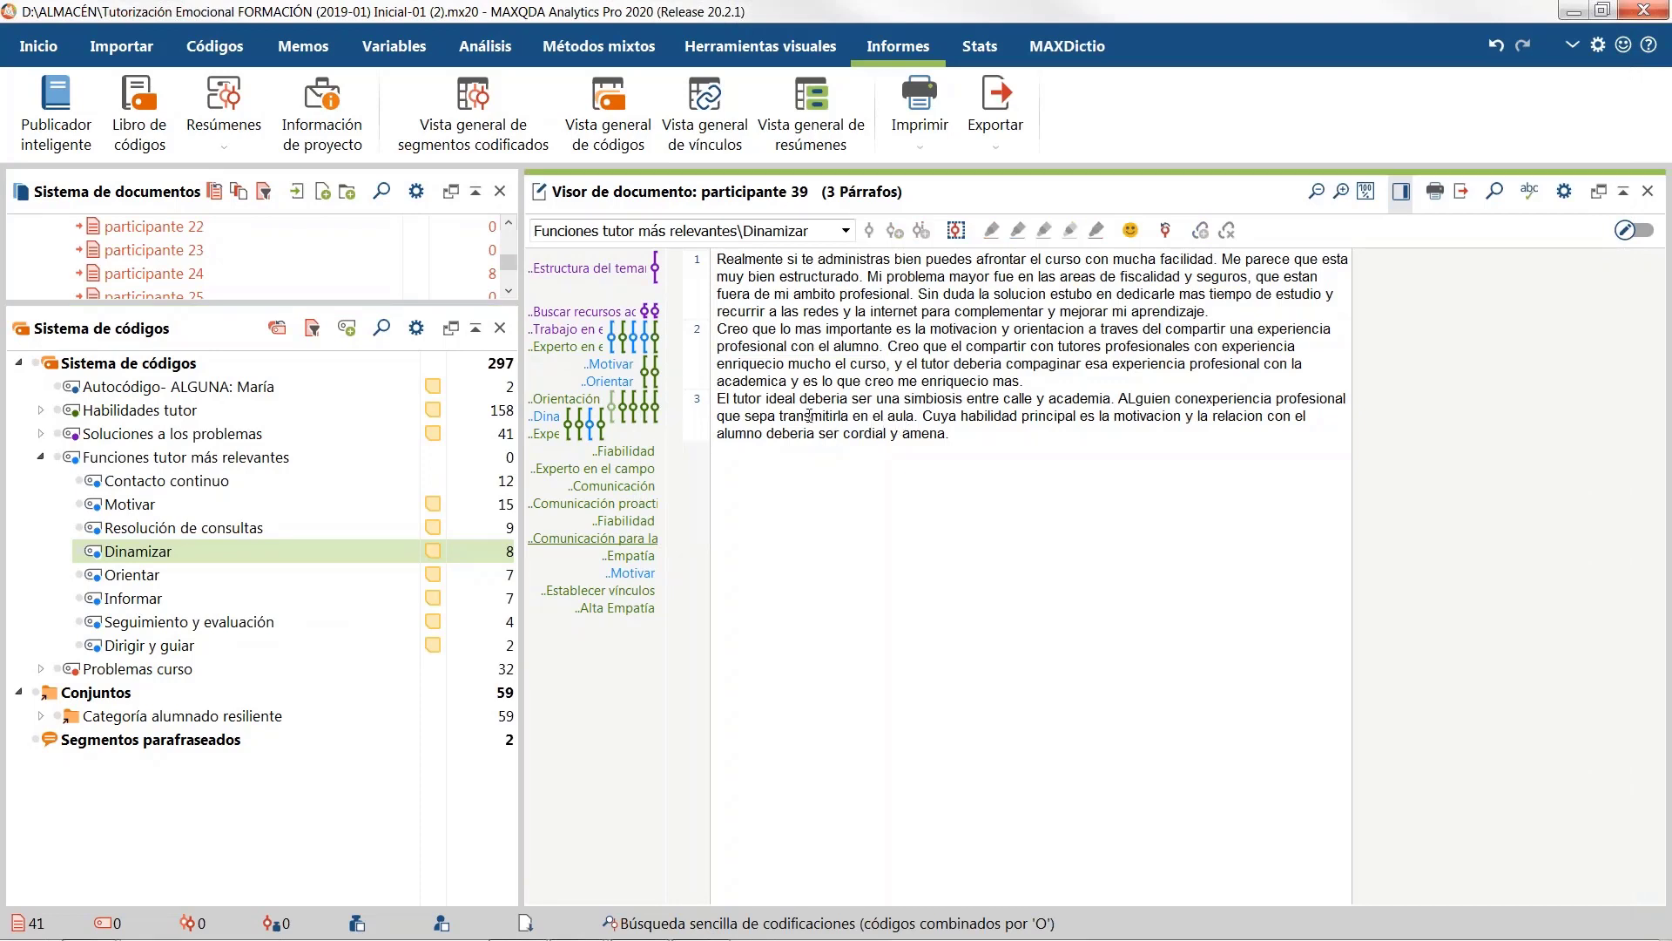
mouse_move(240, 294)
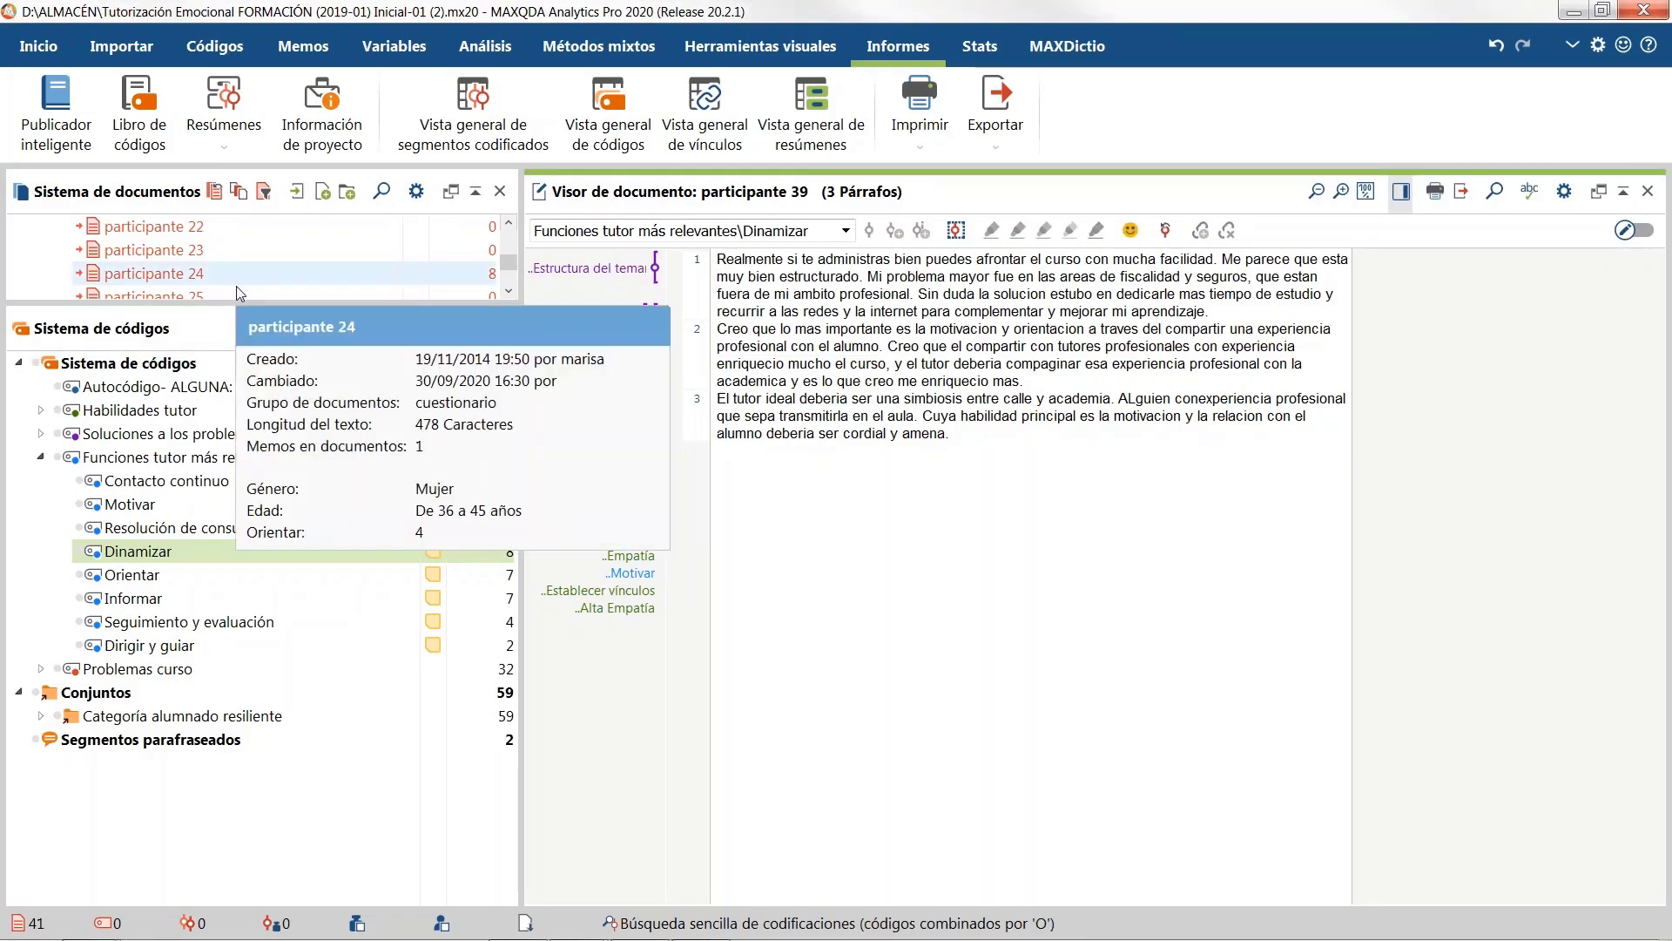
Step: Examine the file formats offered when exporting the code system as a report, and cancel the export
left_click(996, 153)
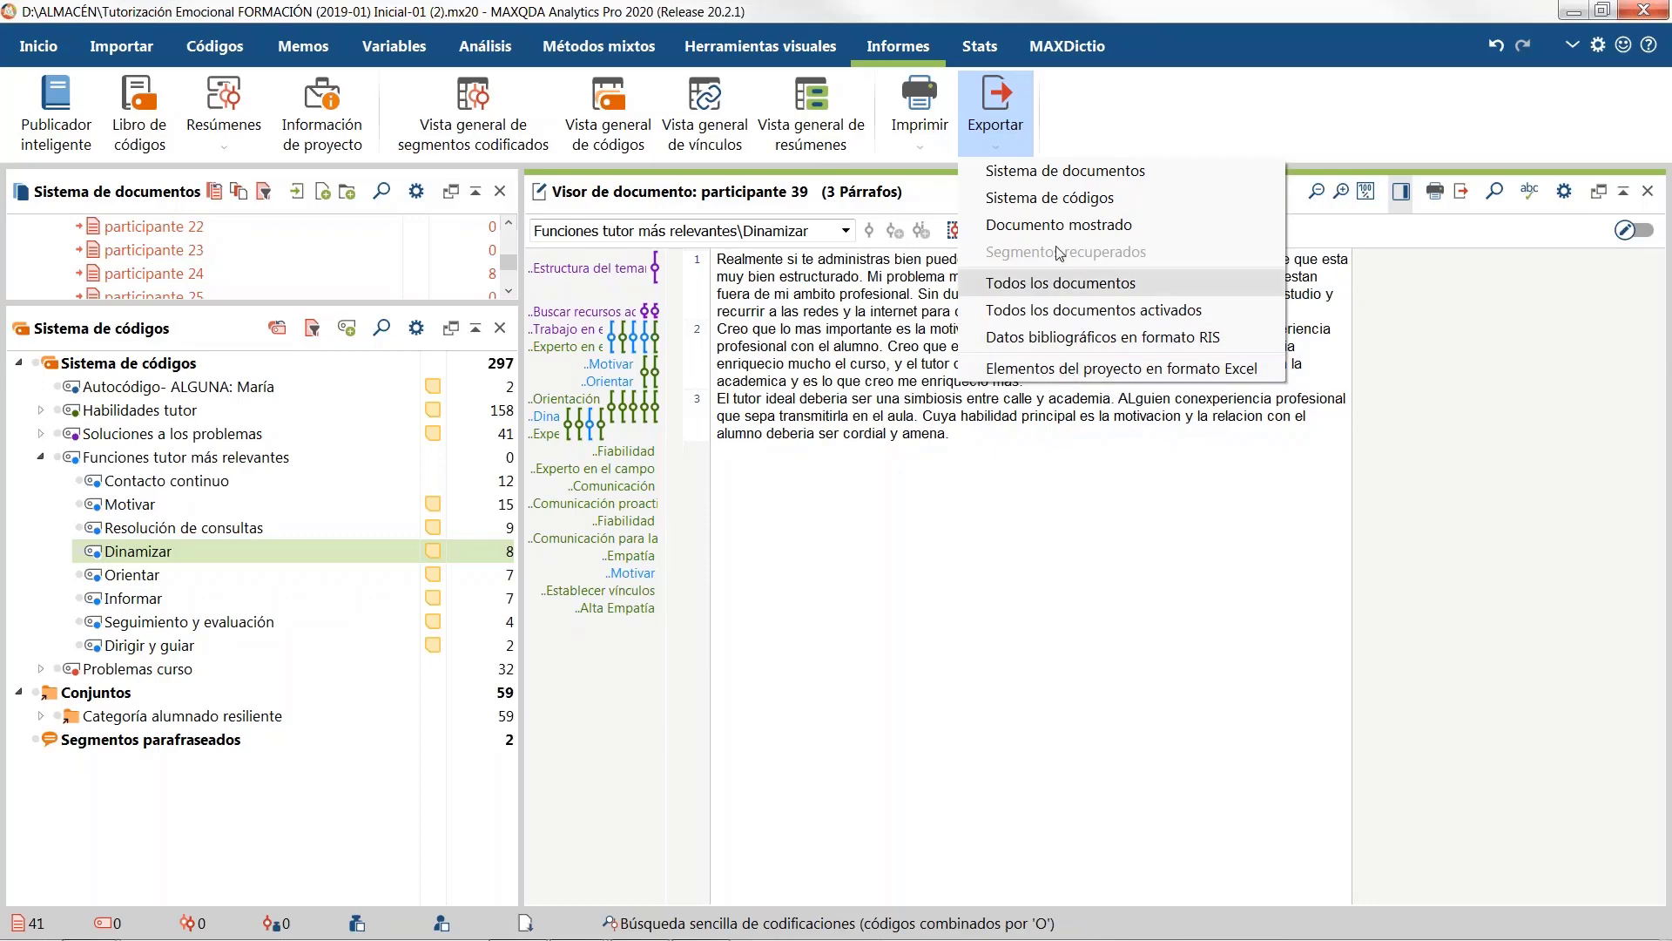
left_click(1049, 198)
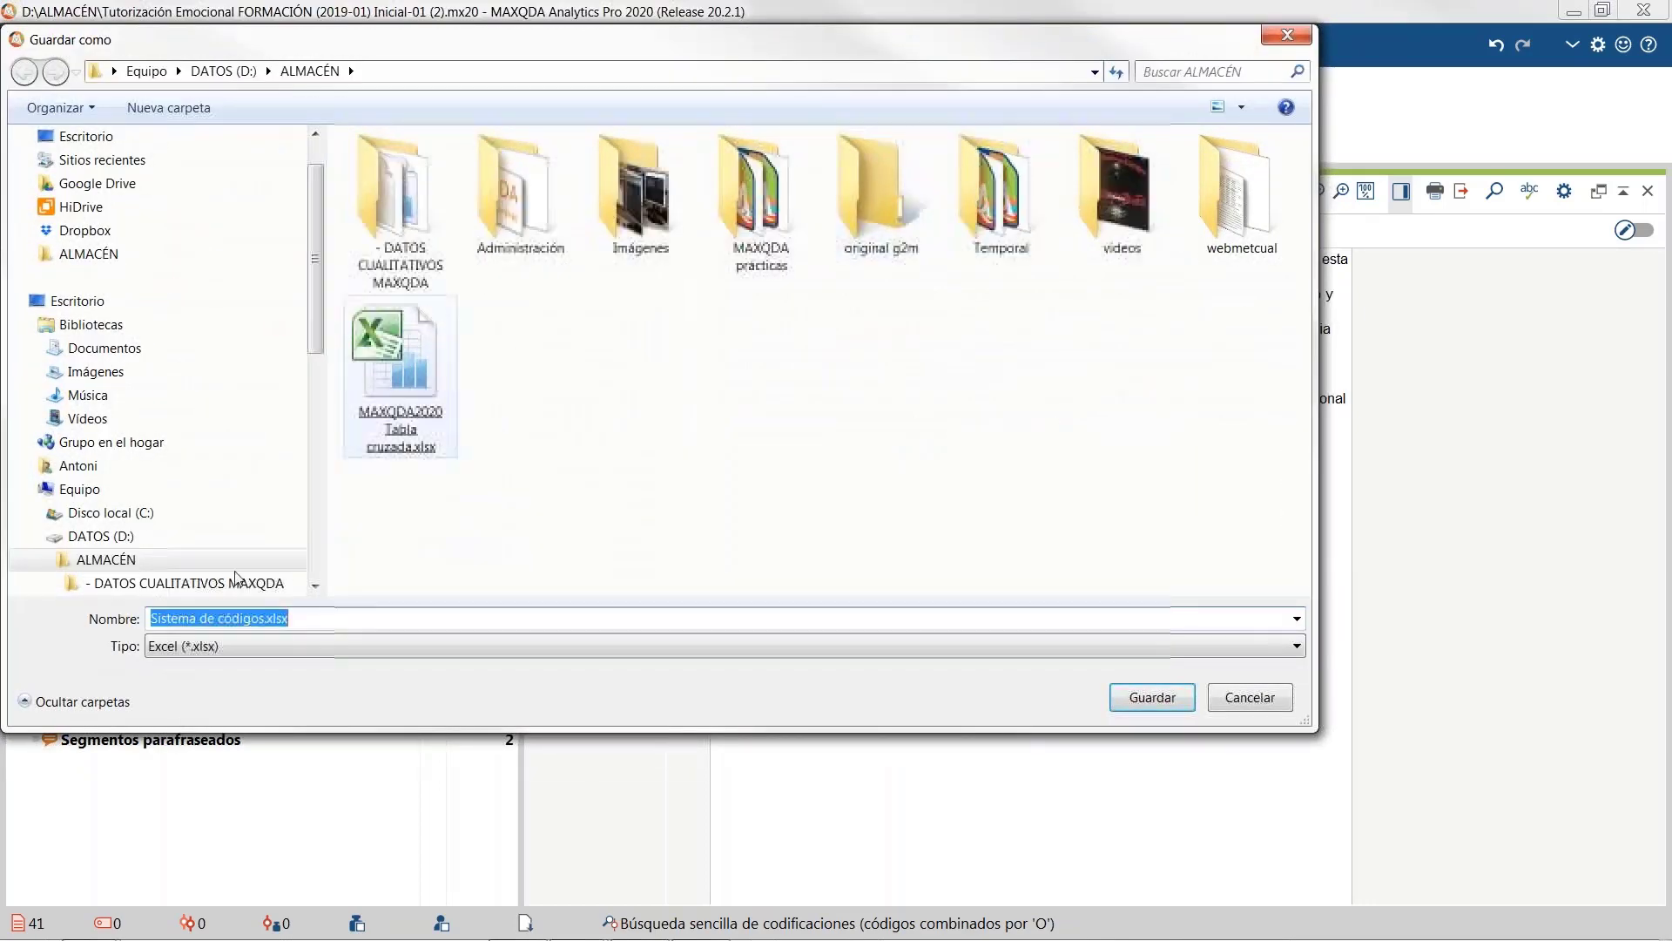
left_click(351, 645)
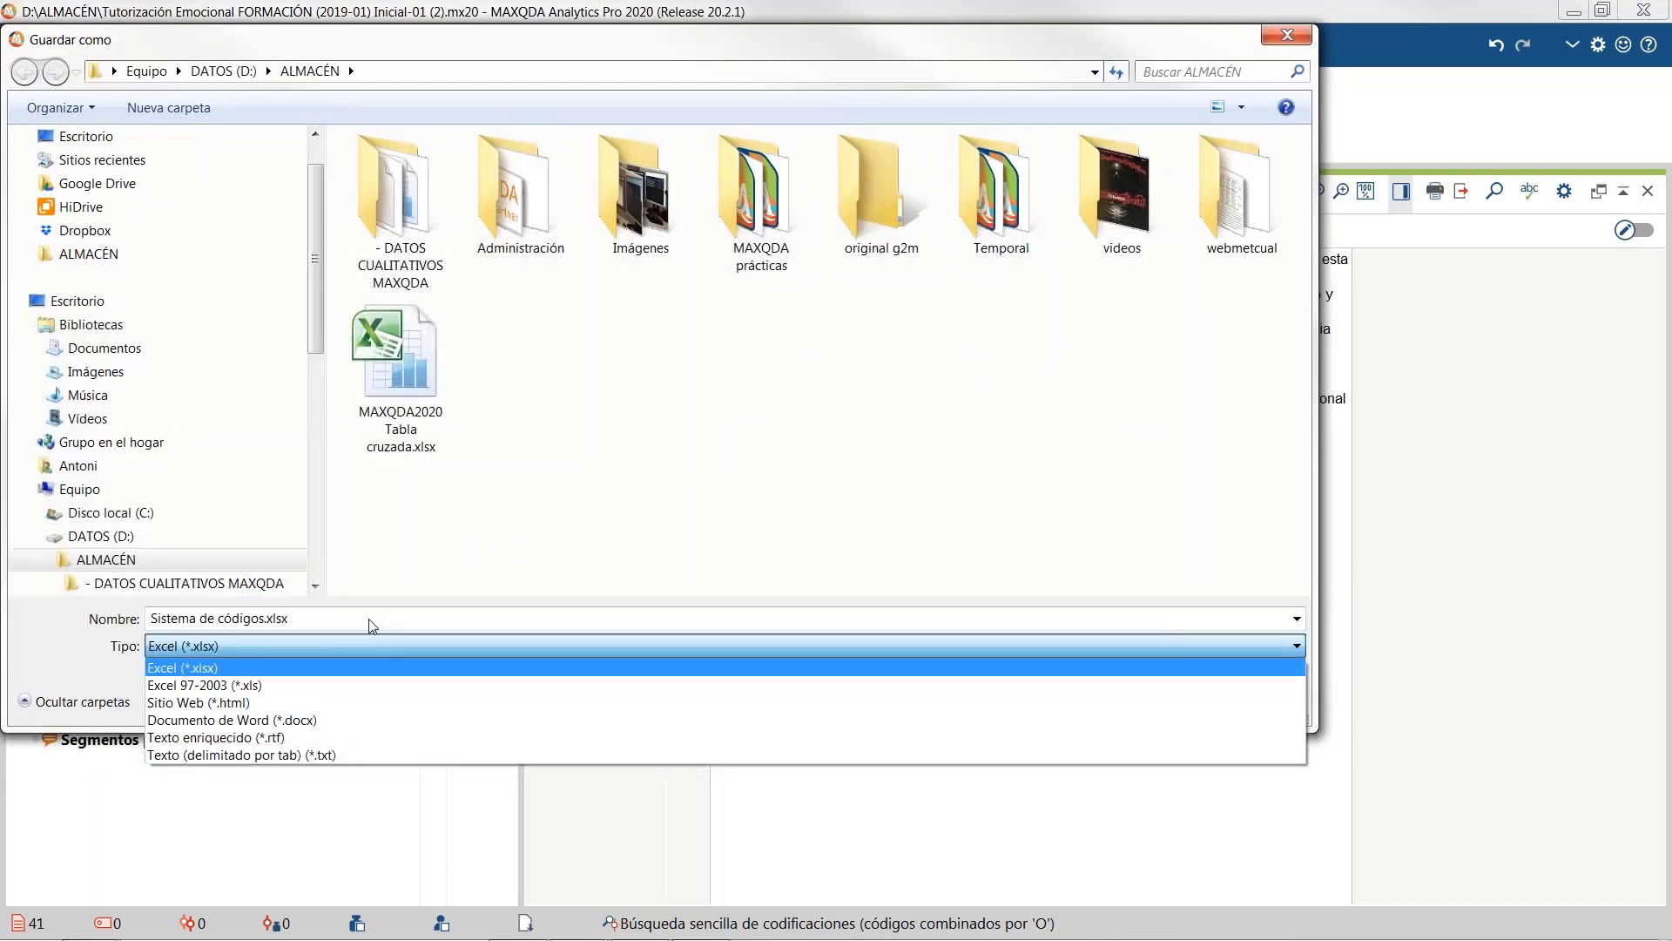
left_click(1057, 566)
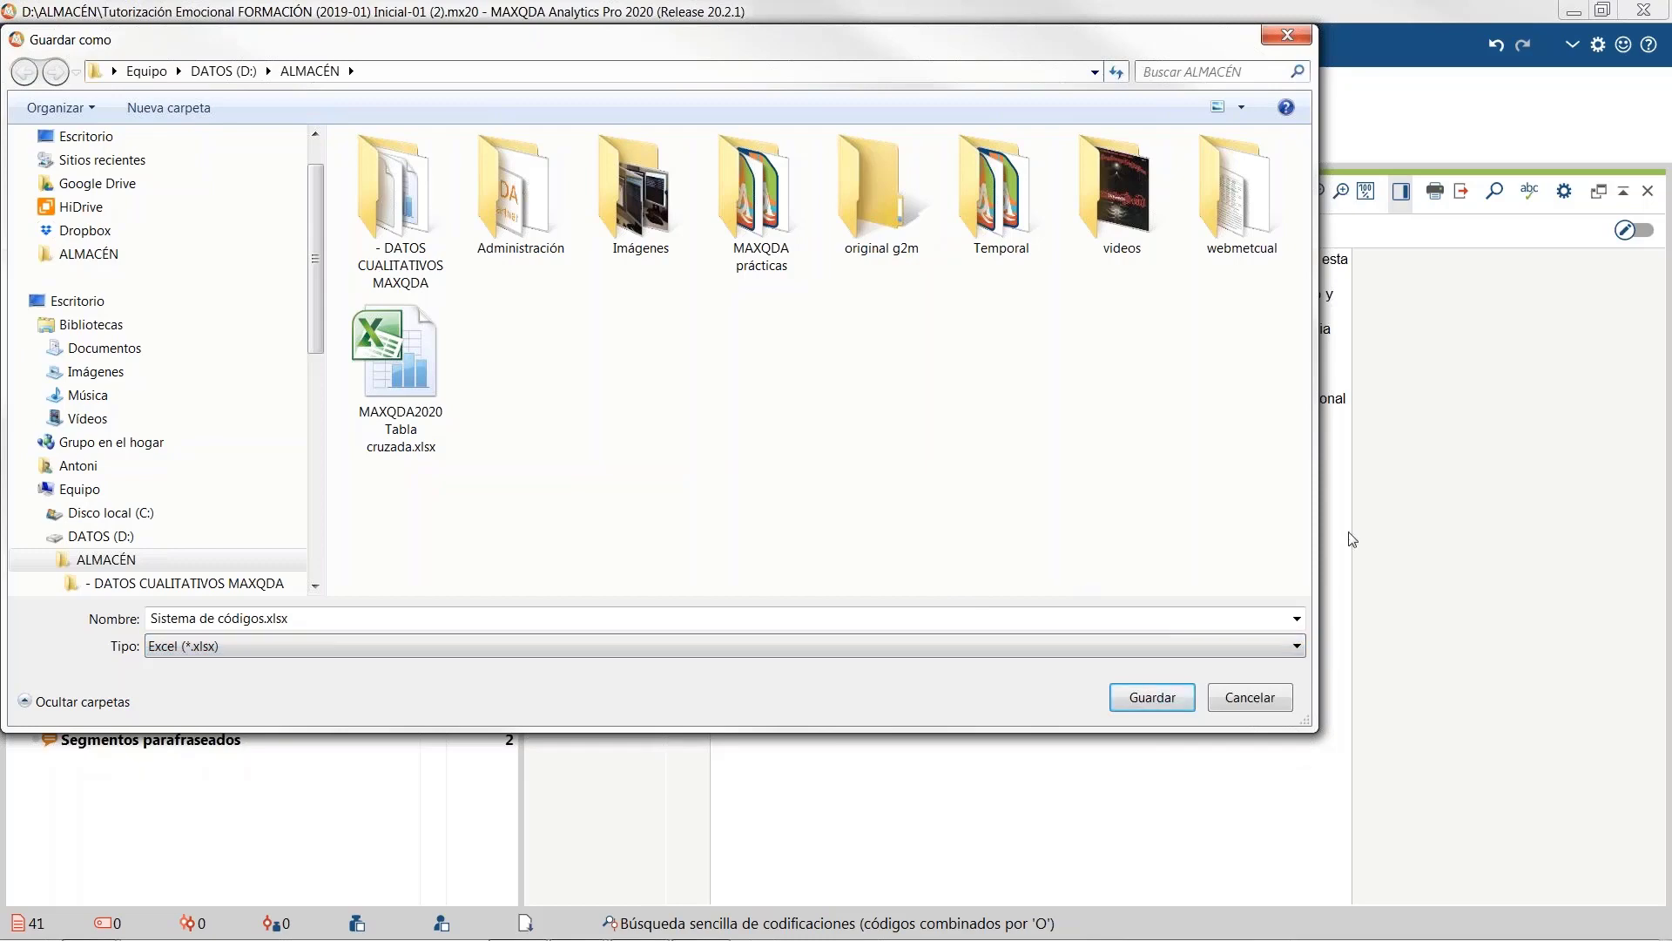
left_click(1254, 697)
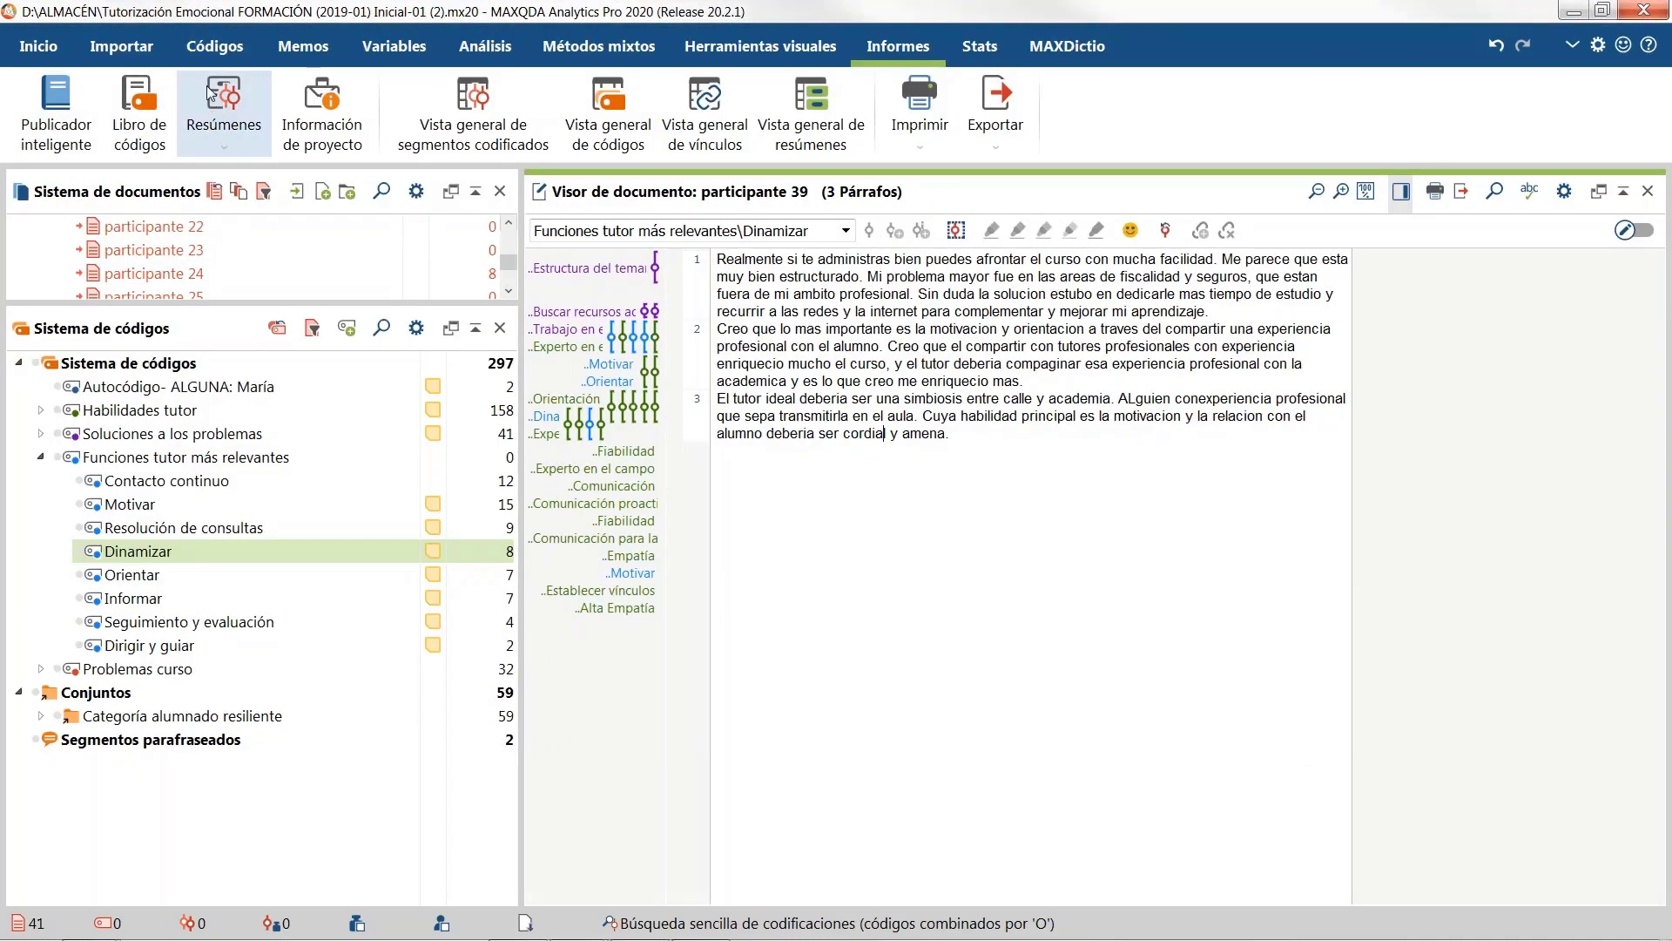
Step: Examine the file formats accepted when importing a code system, and cancel the import
left_click(206, 49)
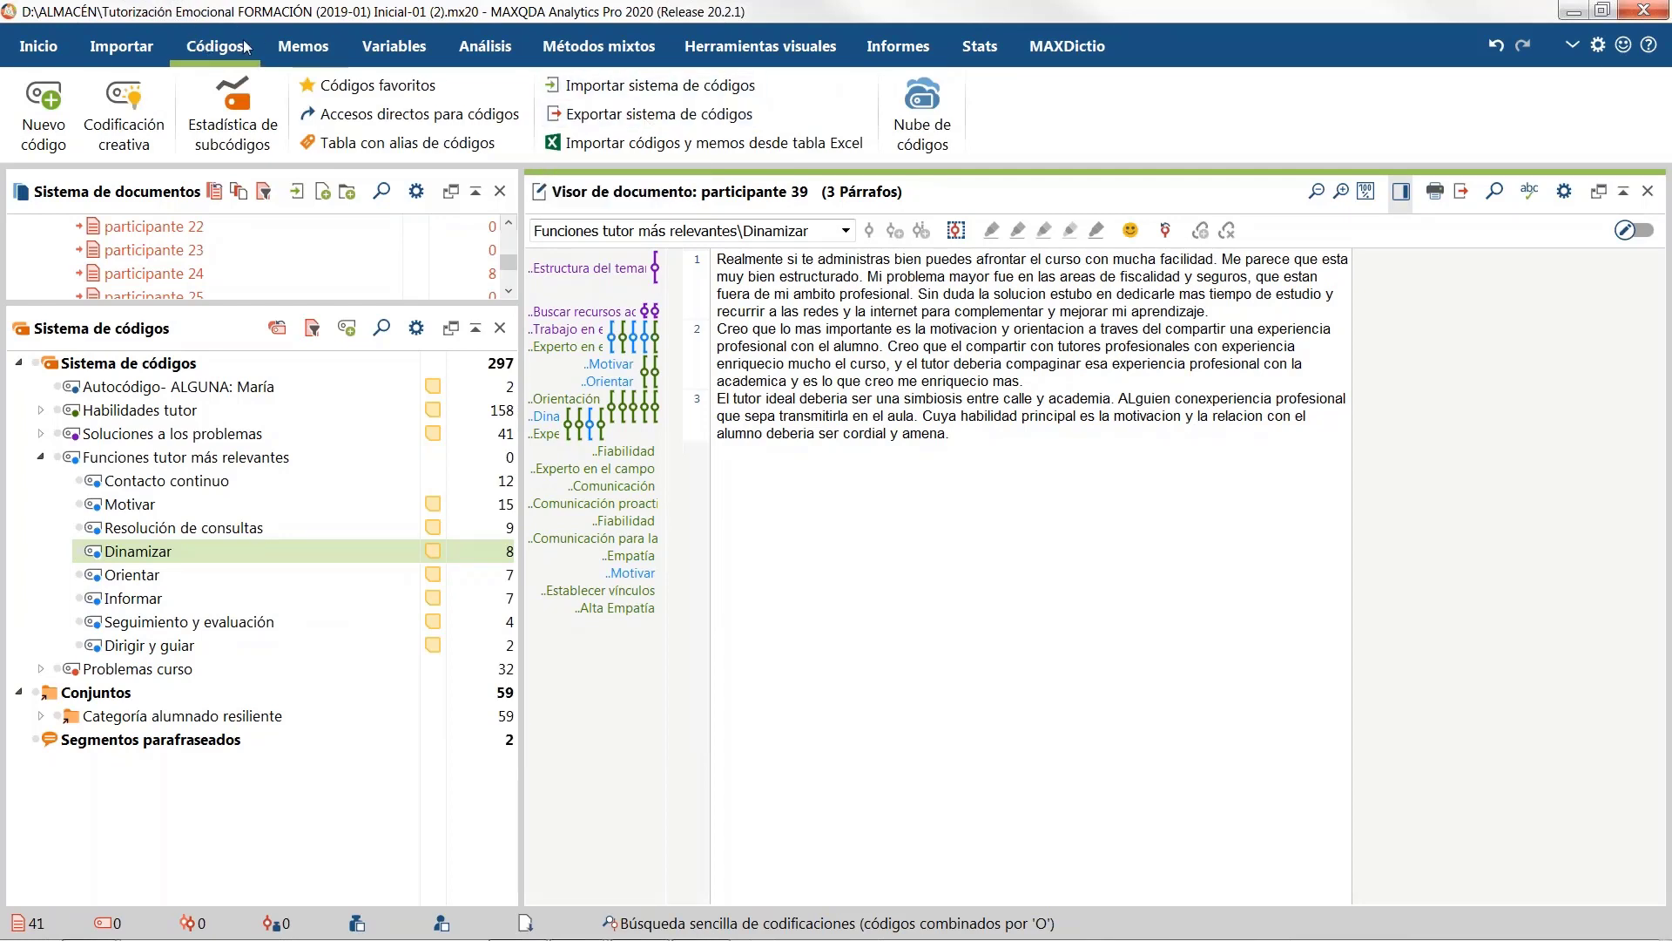
left_click(683, 90)
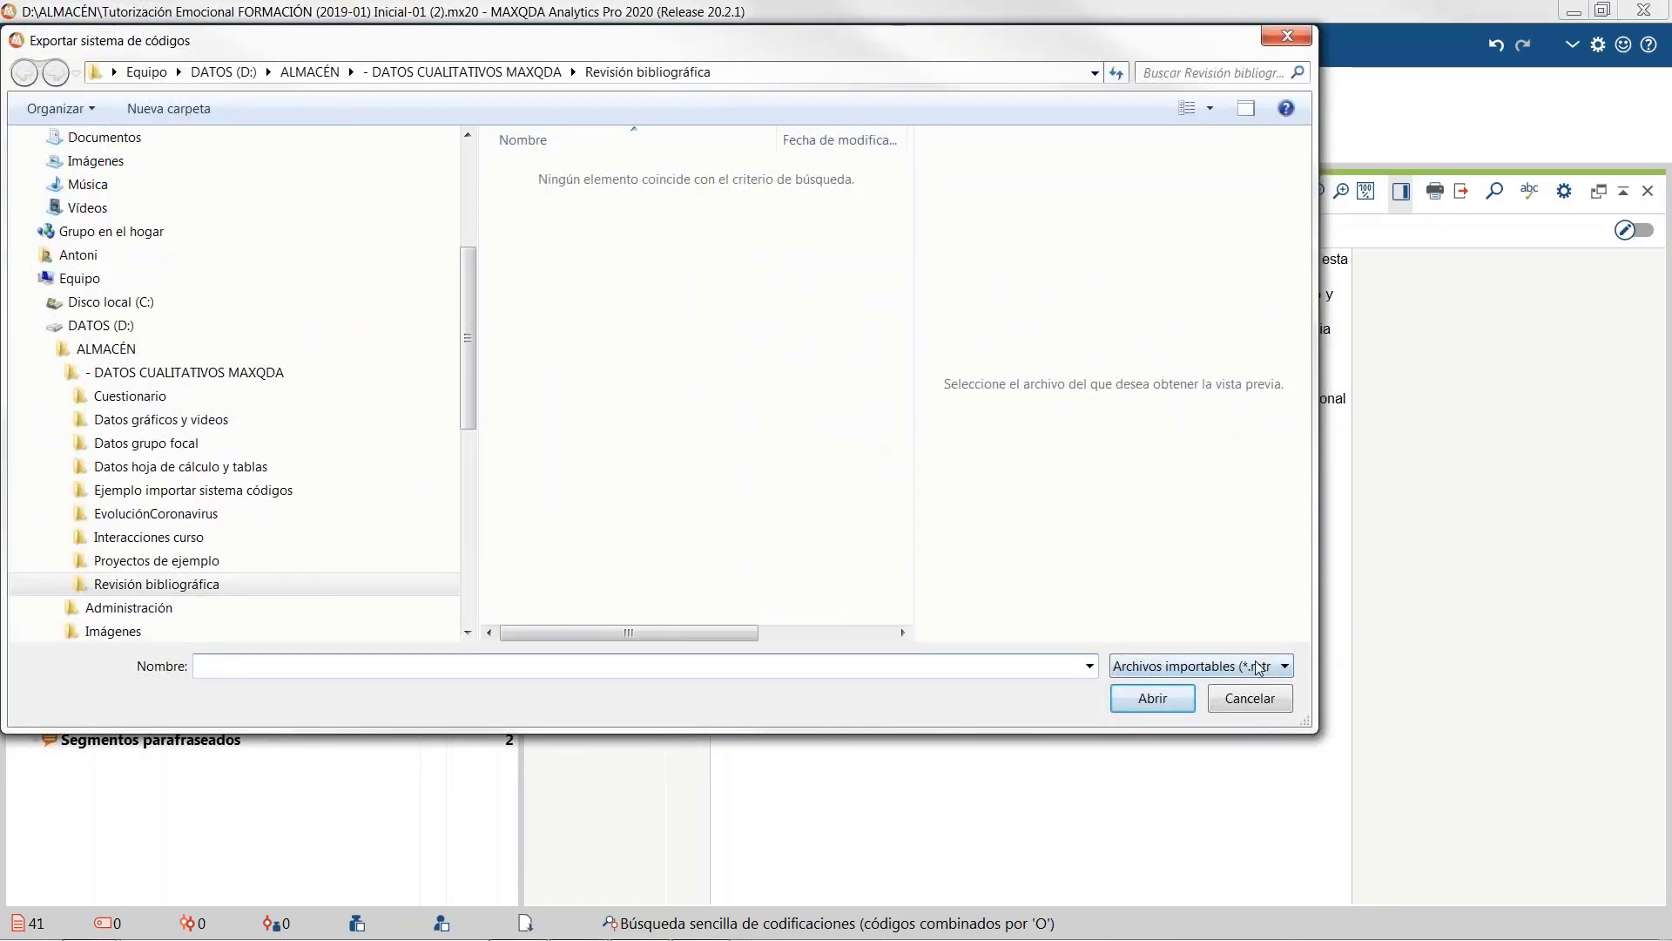
left_click(1257, 668)
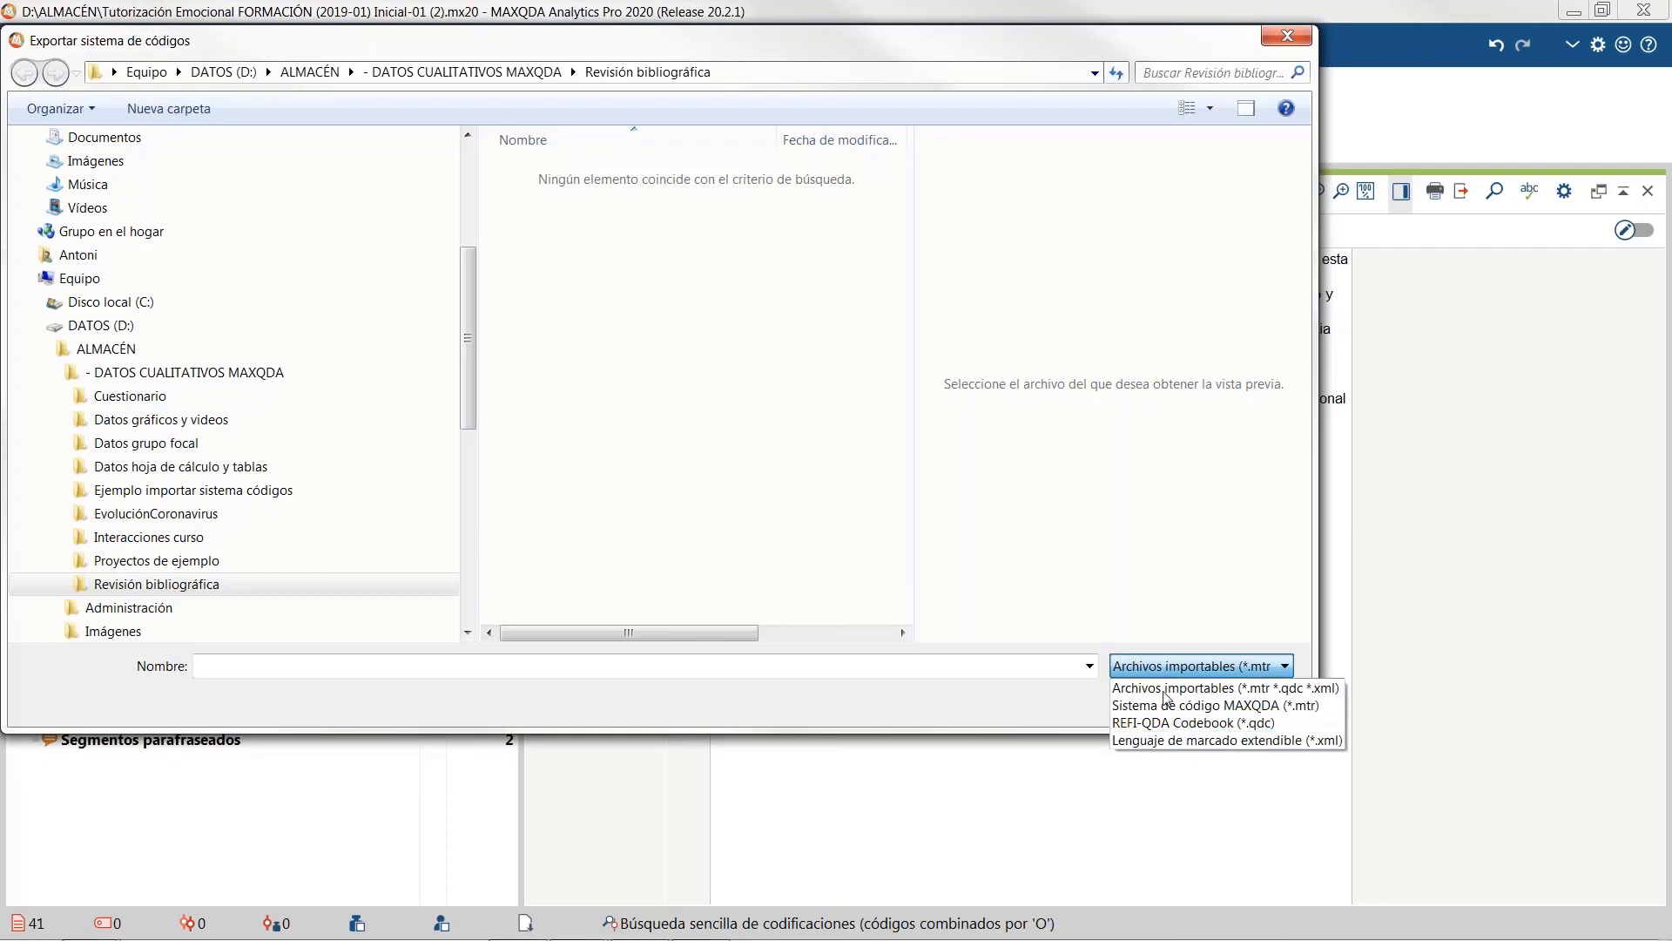
left_click(1144, 739)
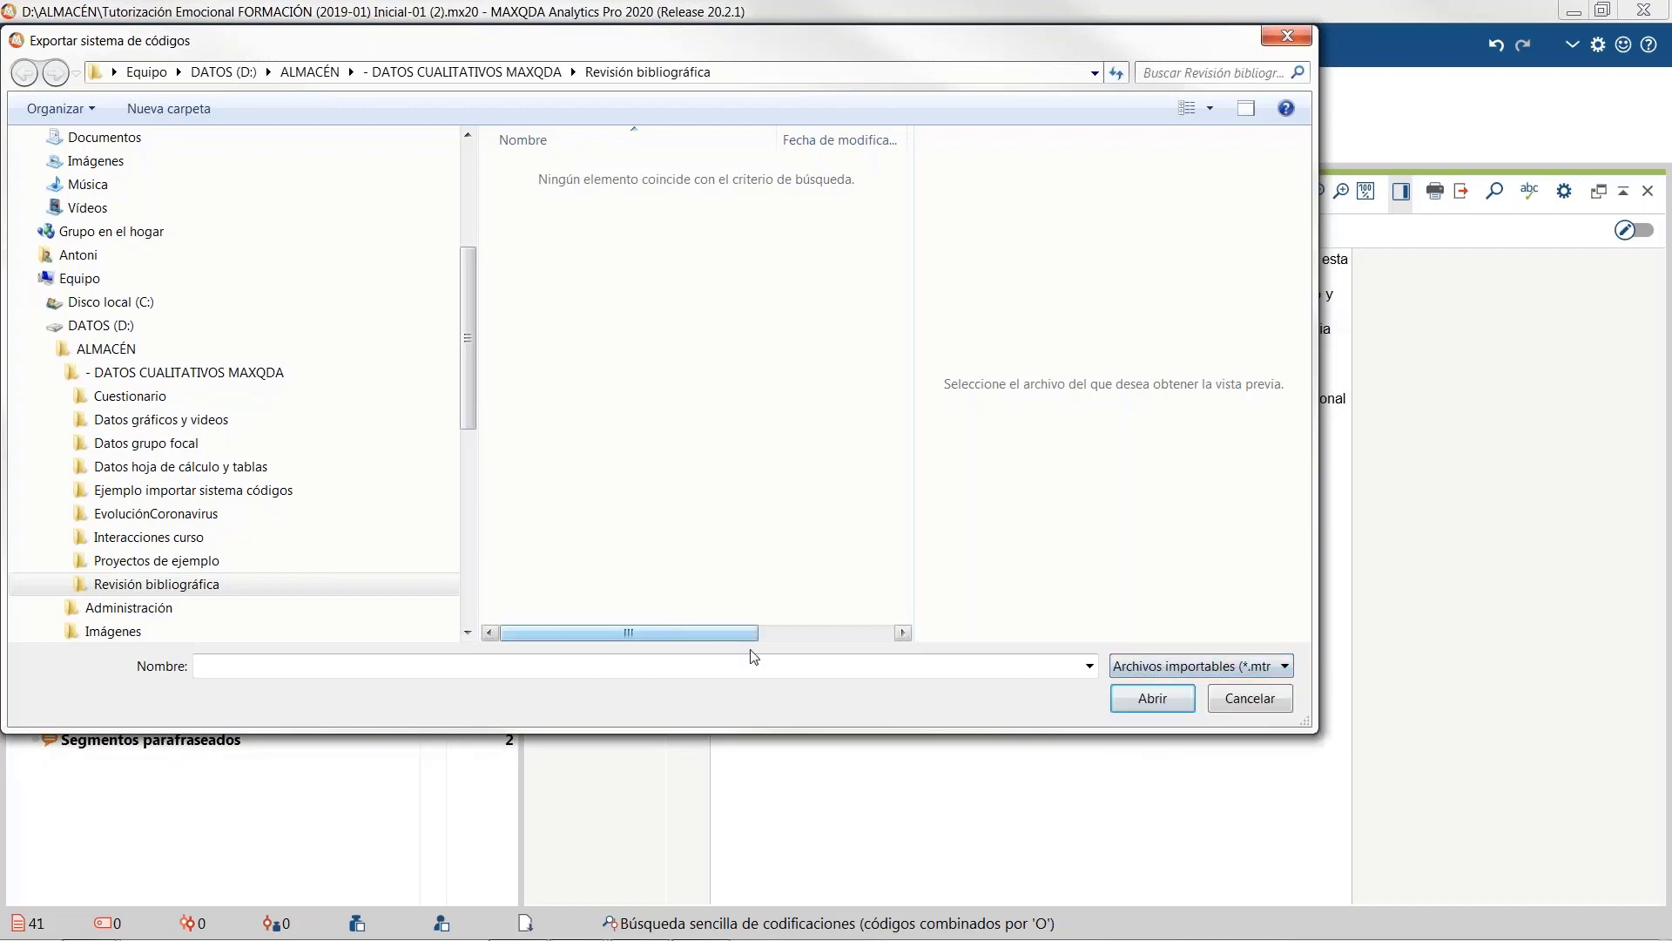
left_click(1254, 702)
Step: Examine the MAXQDA and REFI-QDA formats offered for exporting the code system for exchange, and cancel the export
left_click(692, 111)
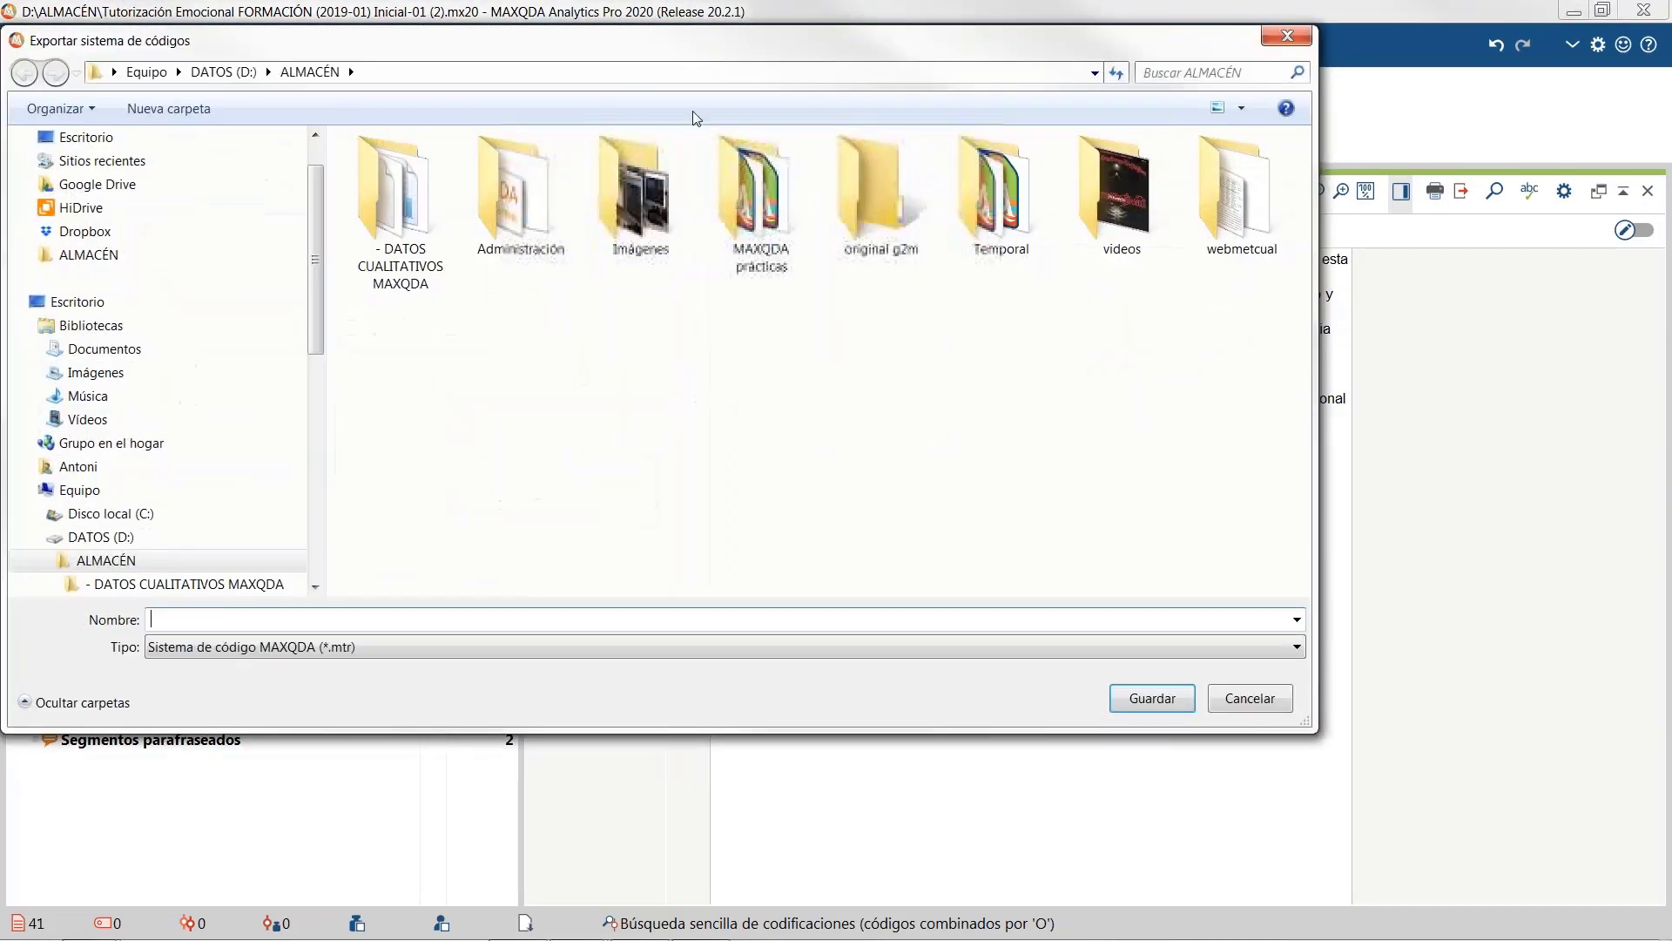
left_click(1247, 659)
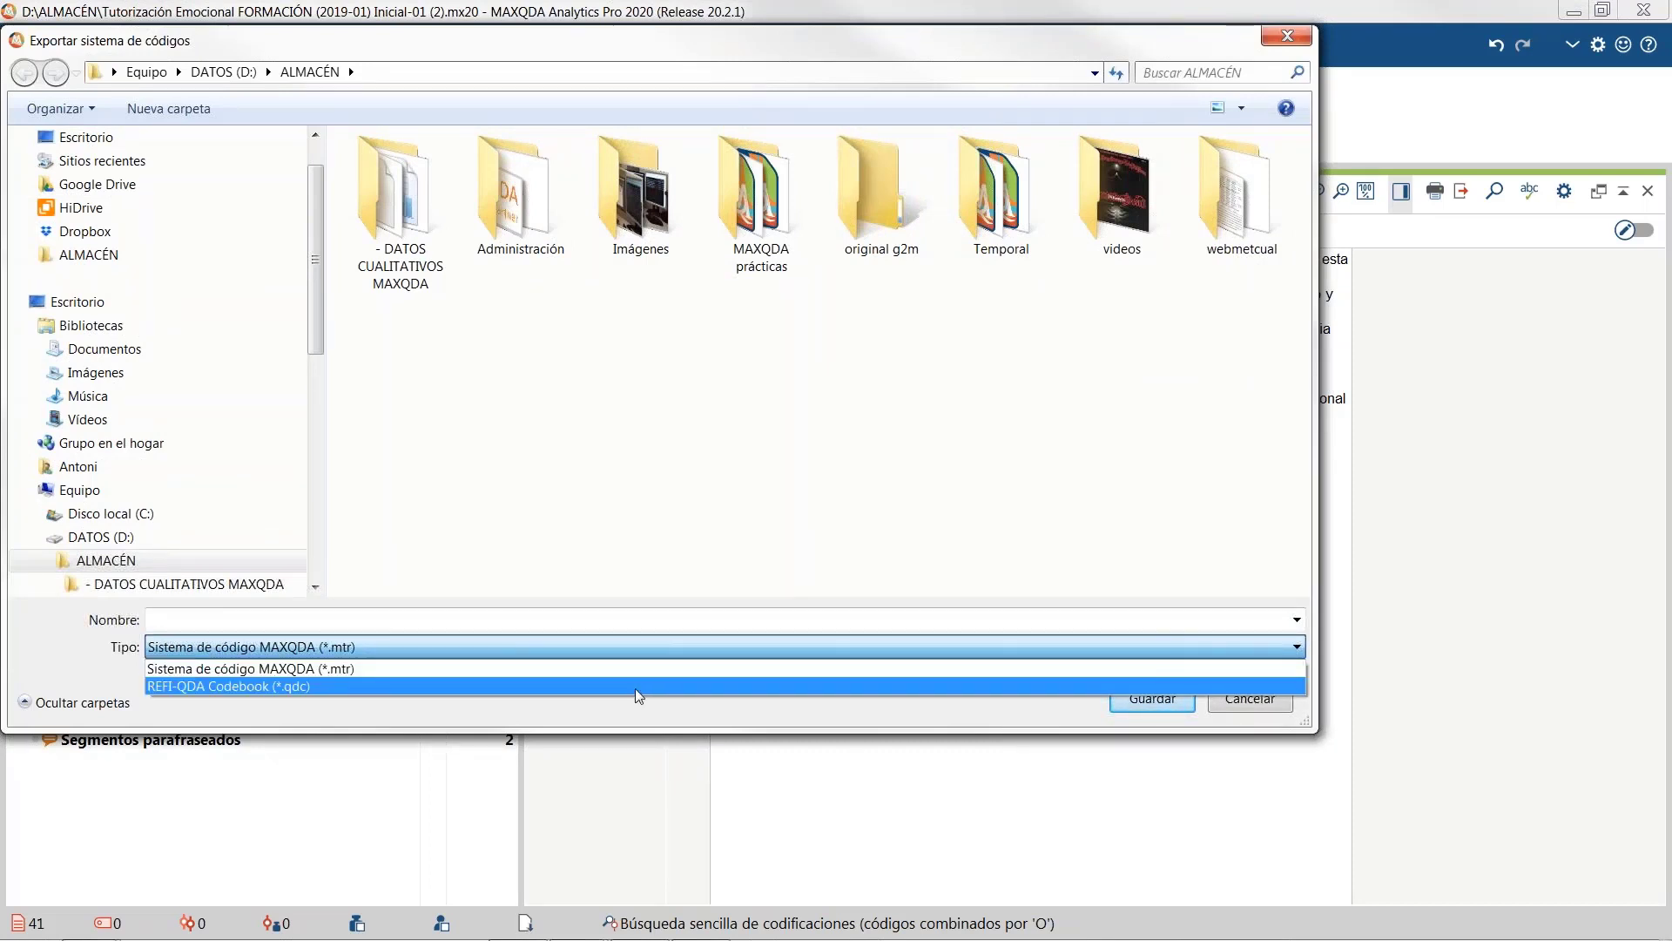
left_click(1231, 715)
left_click(1236, 707)
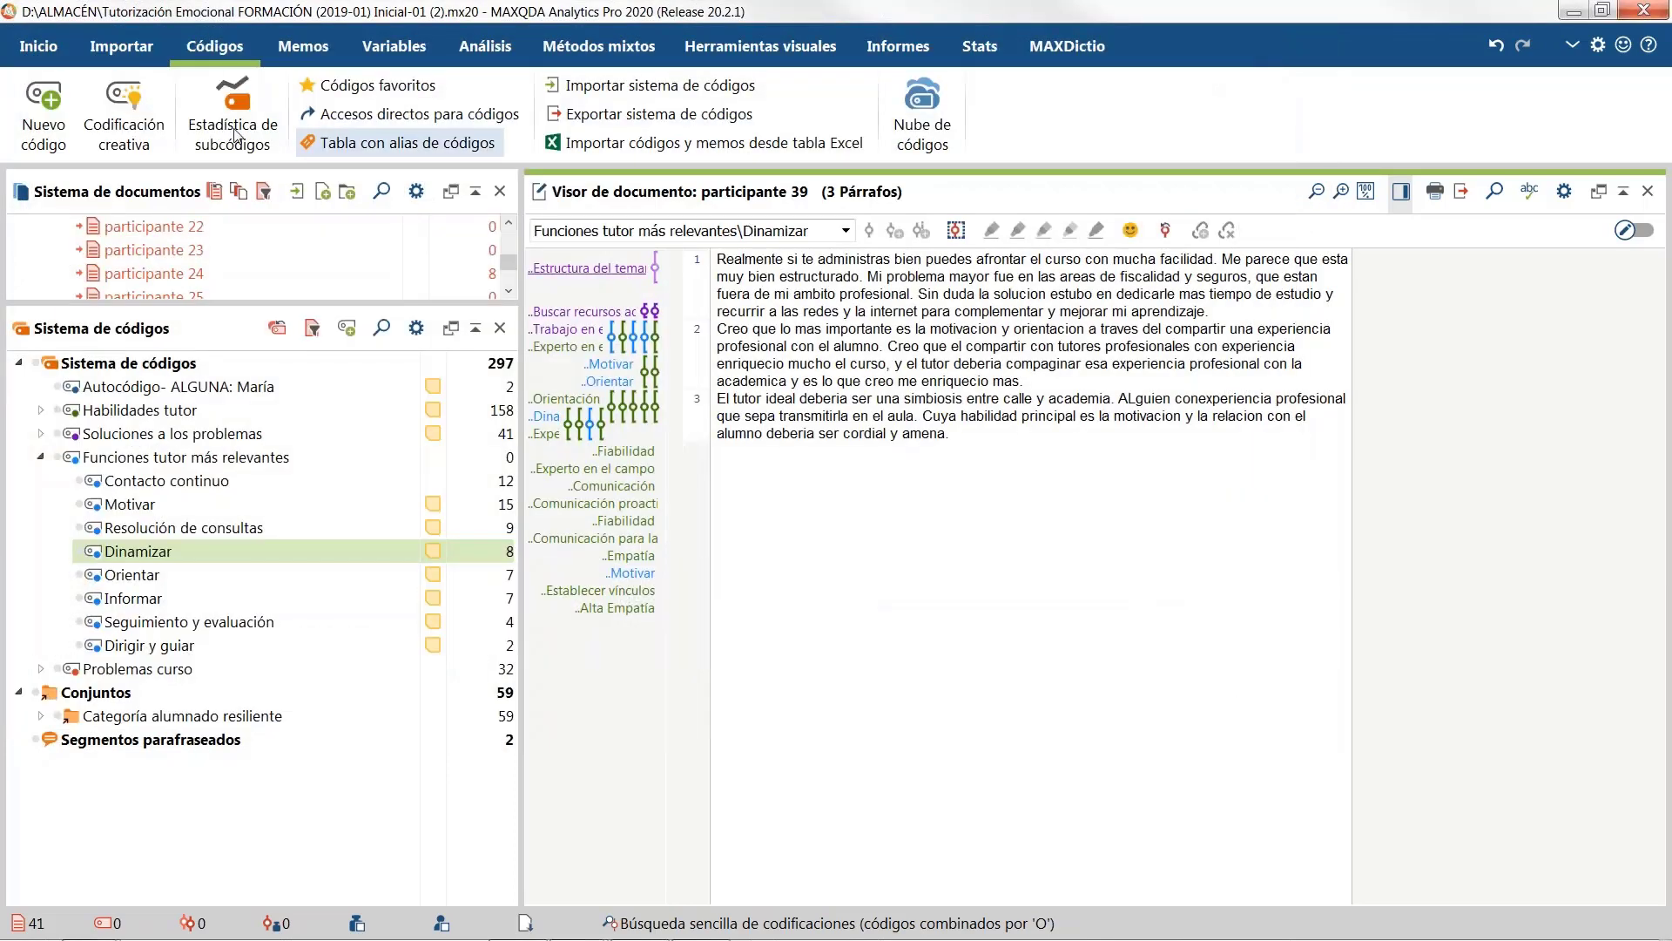
Step: Examine the recent projects and the project file formats, including REFI-QDA Project, available when opening a project
left_click(37, 48)
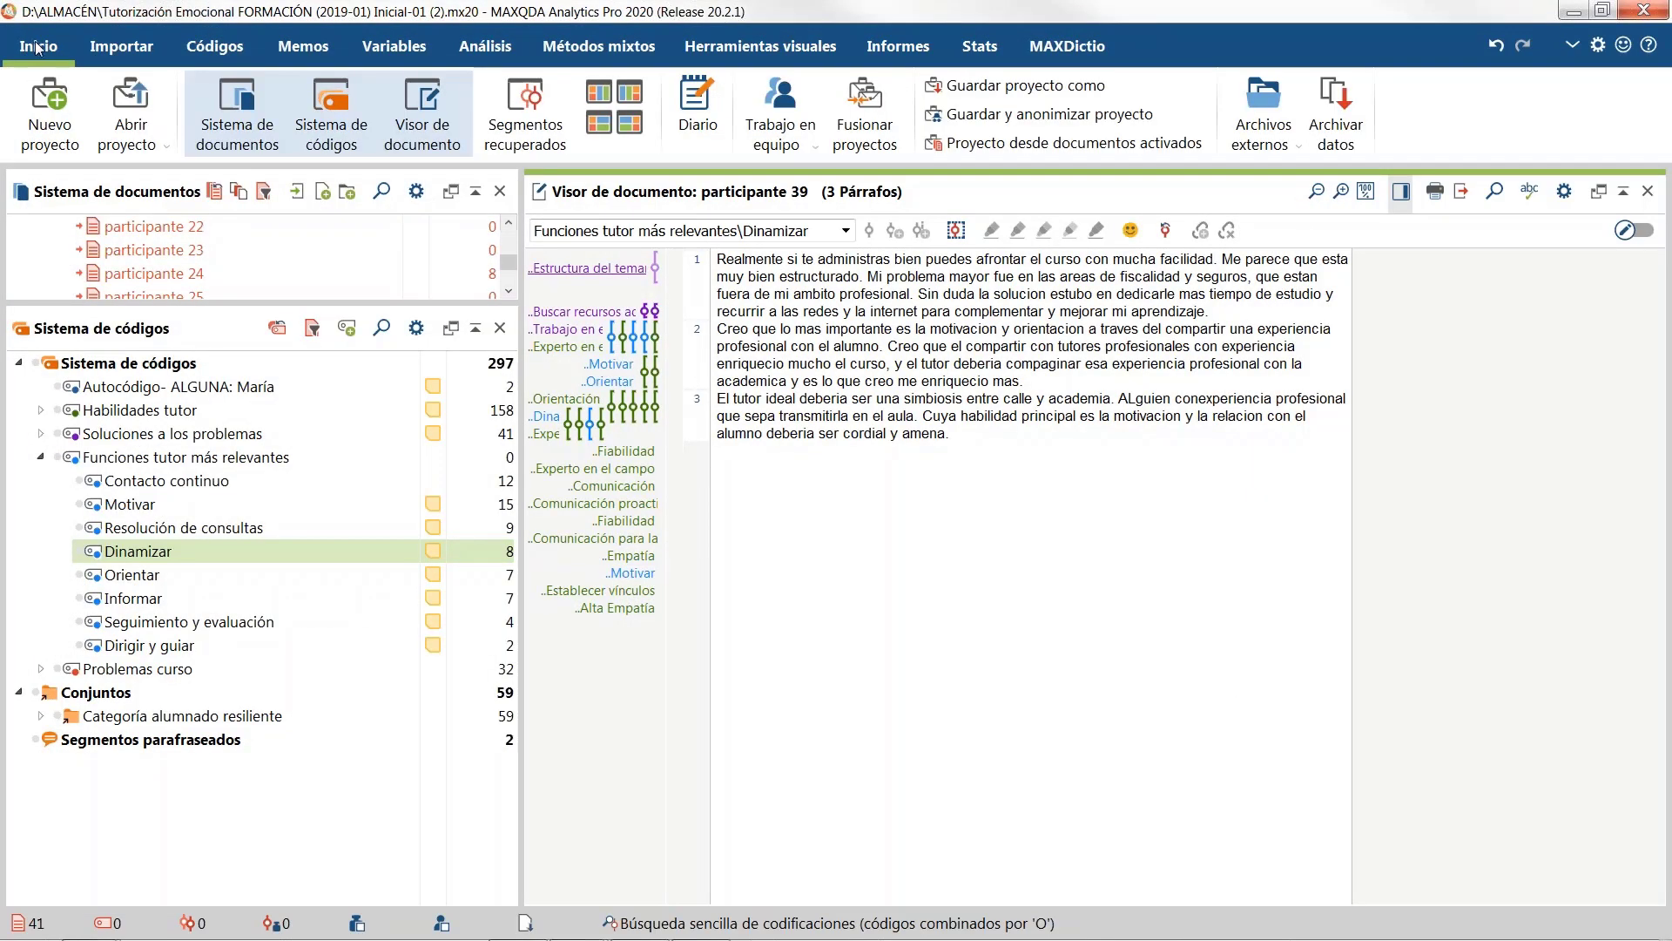
left_click(162, 144)
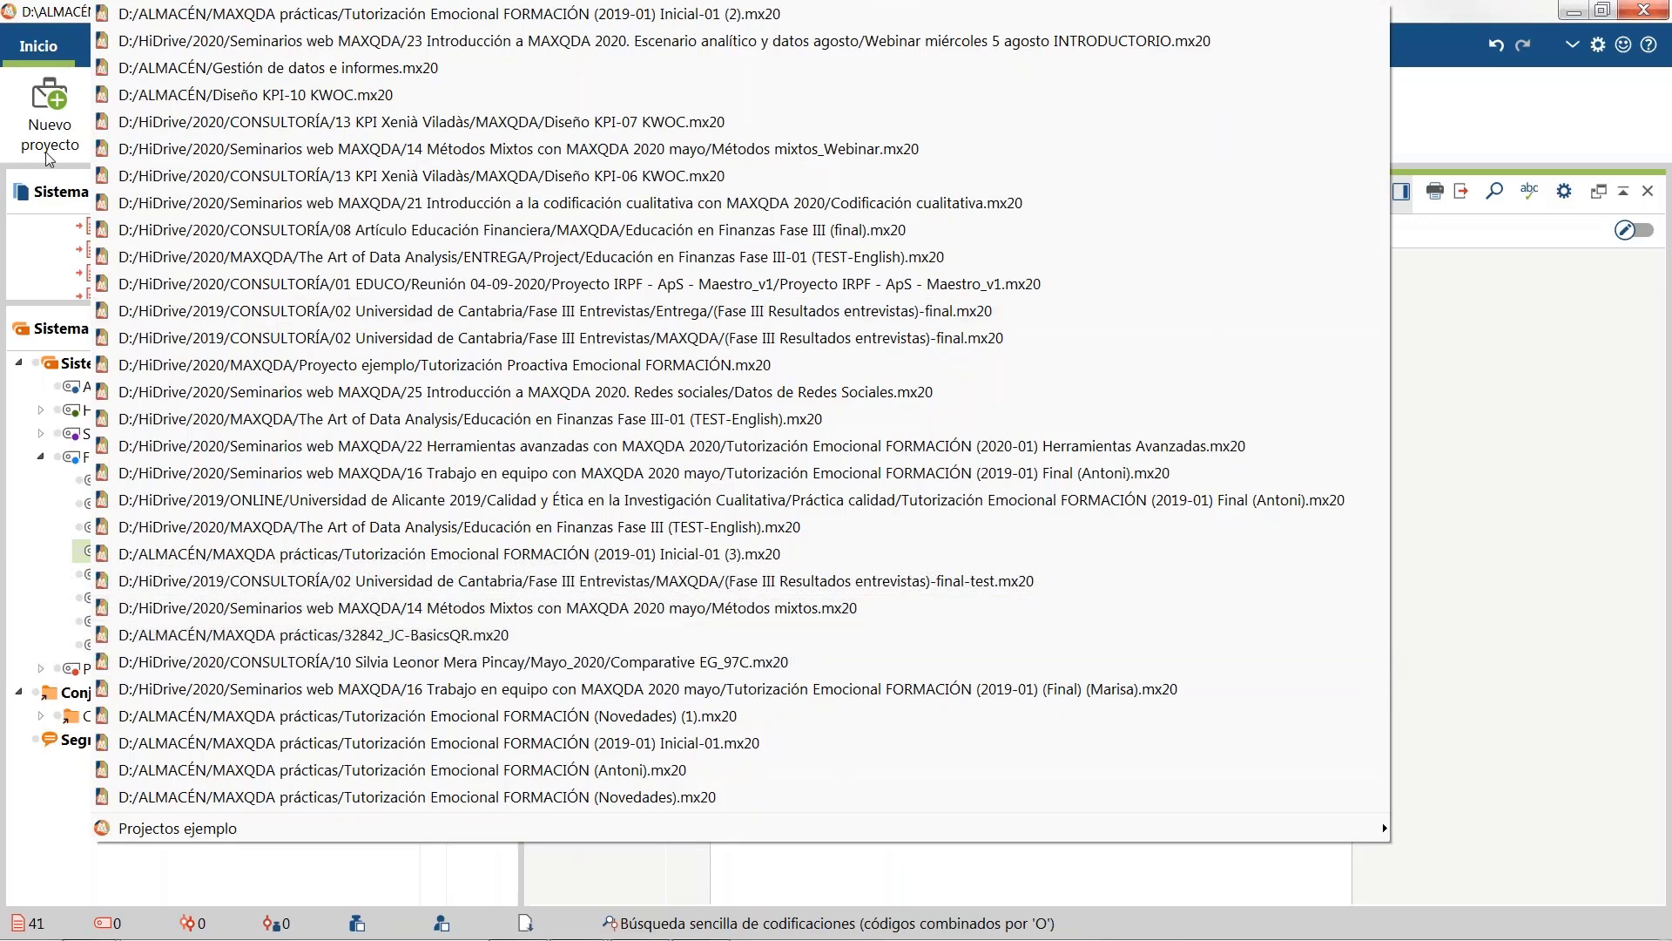
left_click(64, 36)
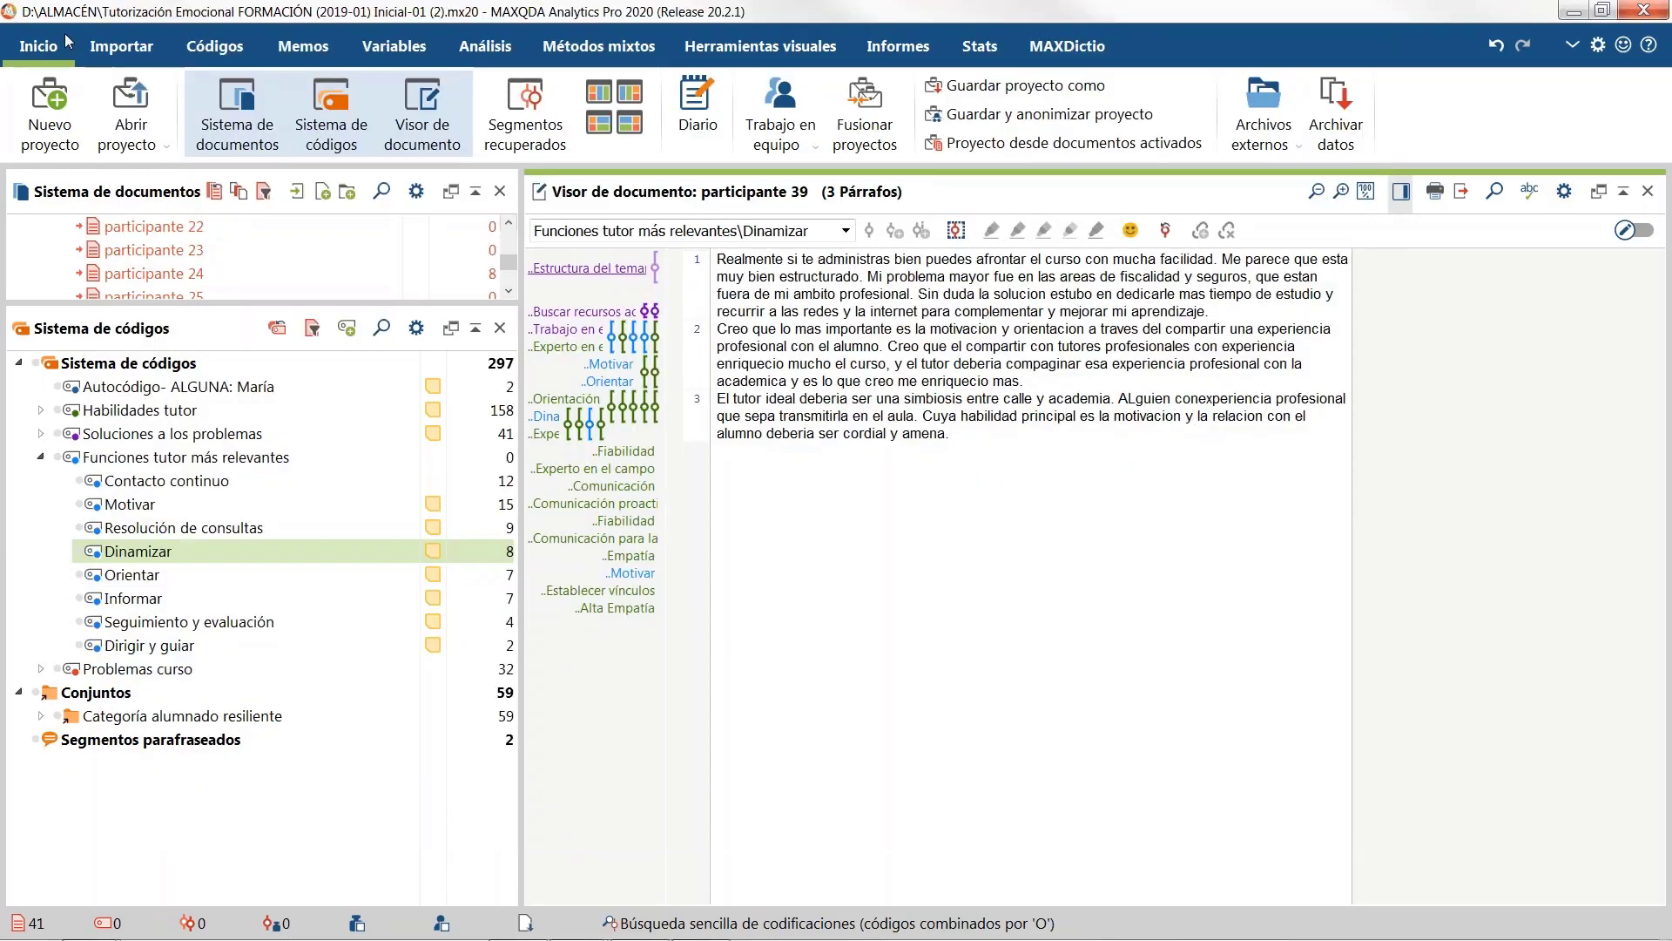
left_click(135, 102)
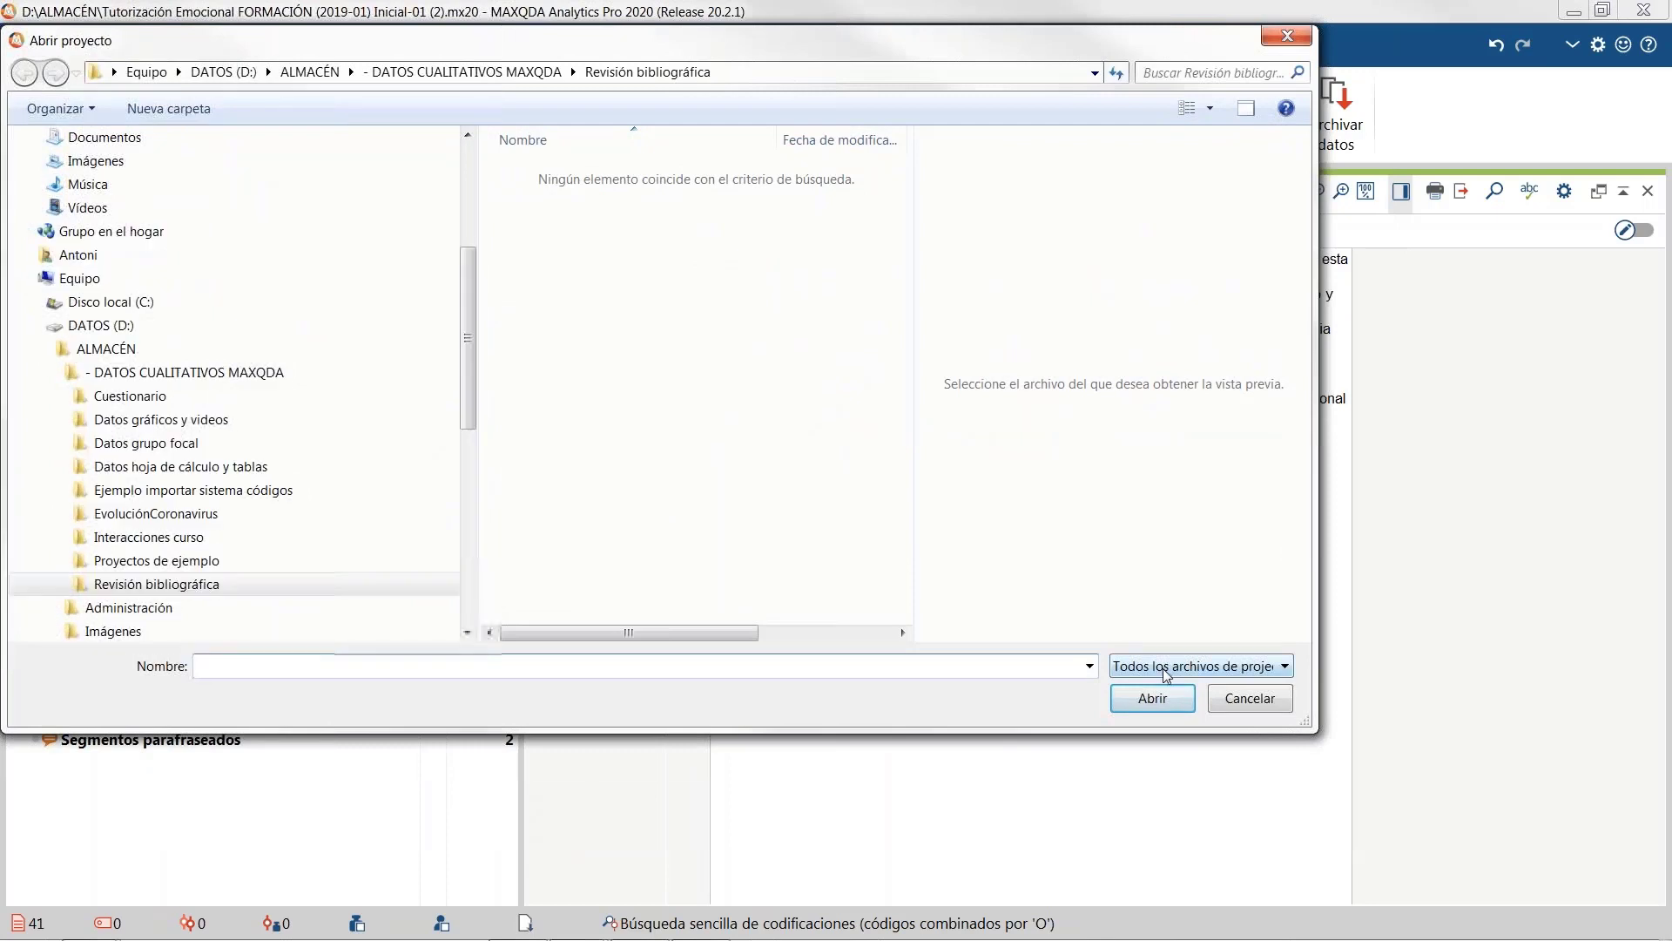
left_click(1163, 667)
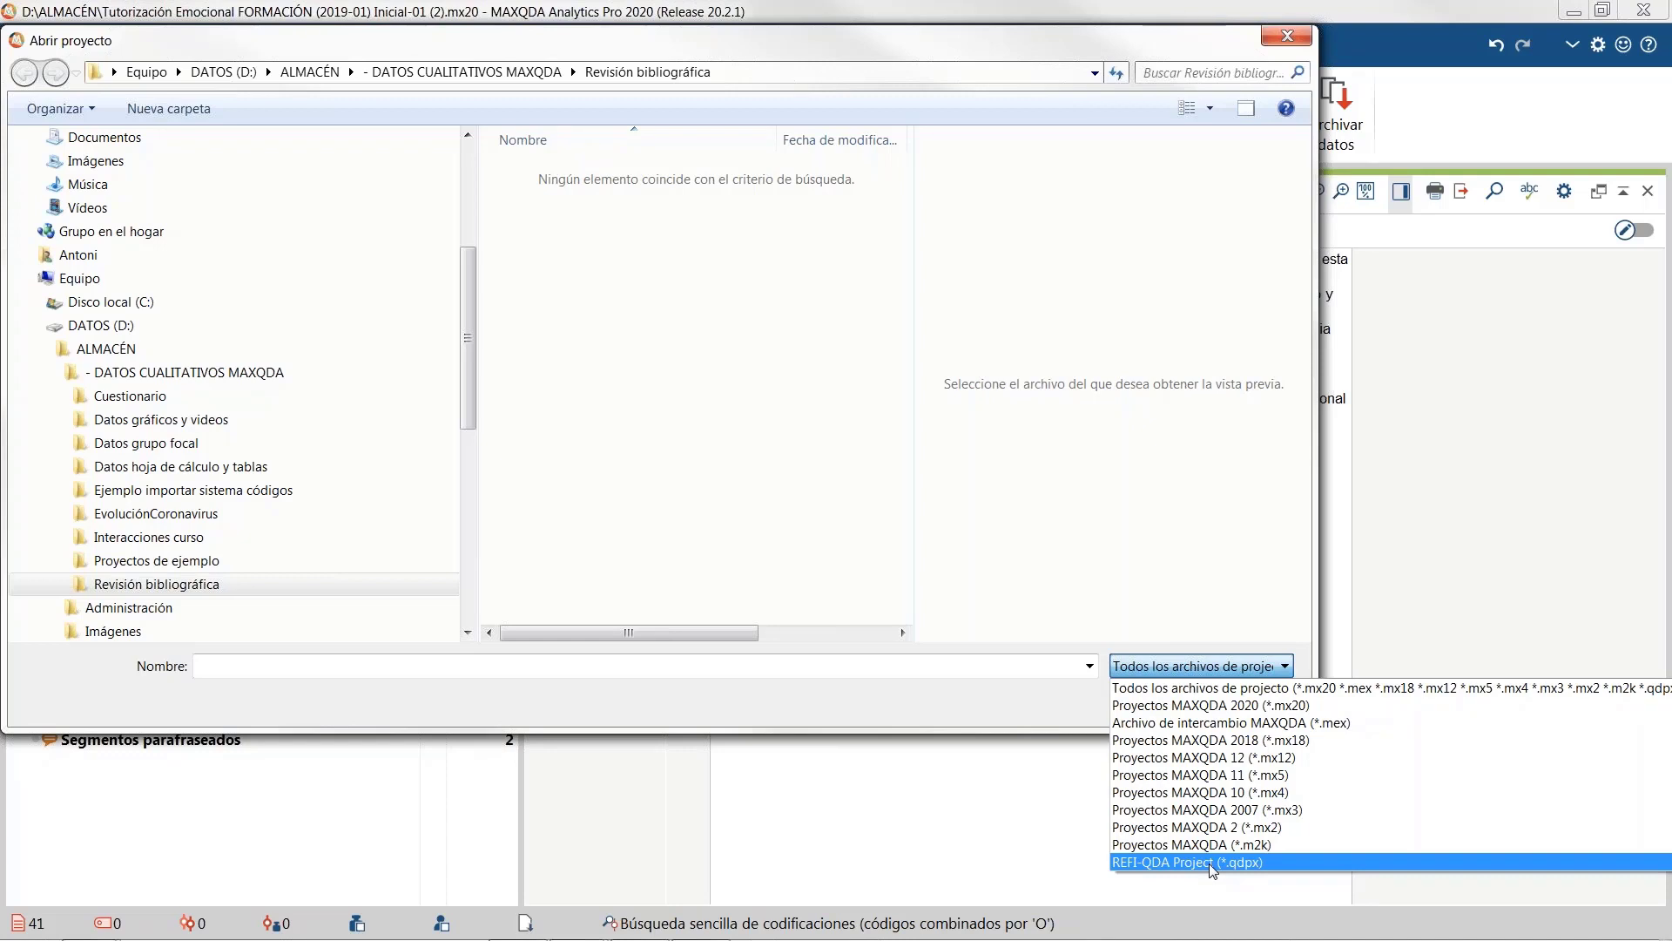
left_click(1019, 701)
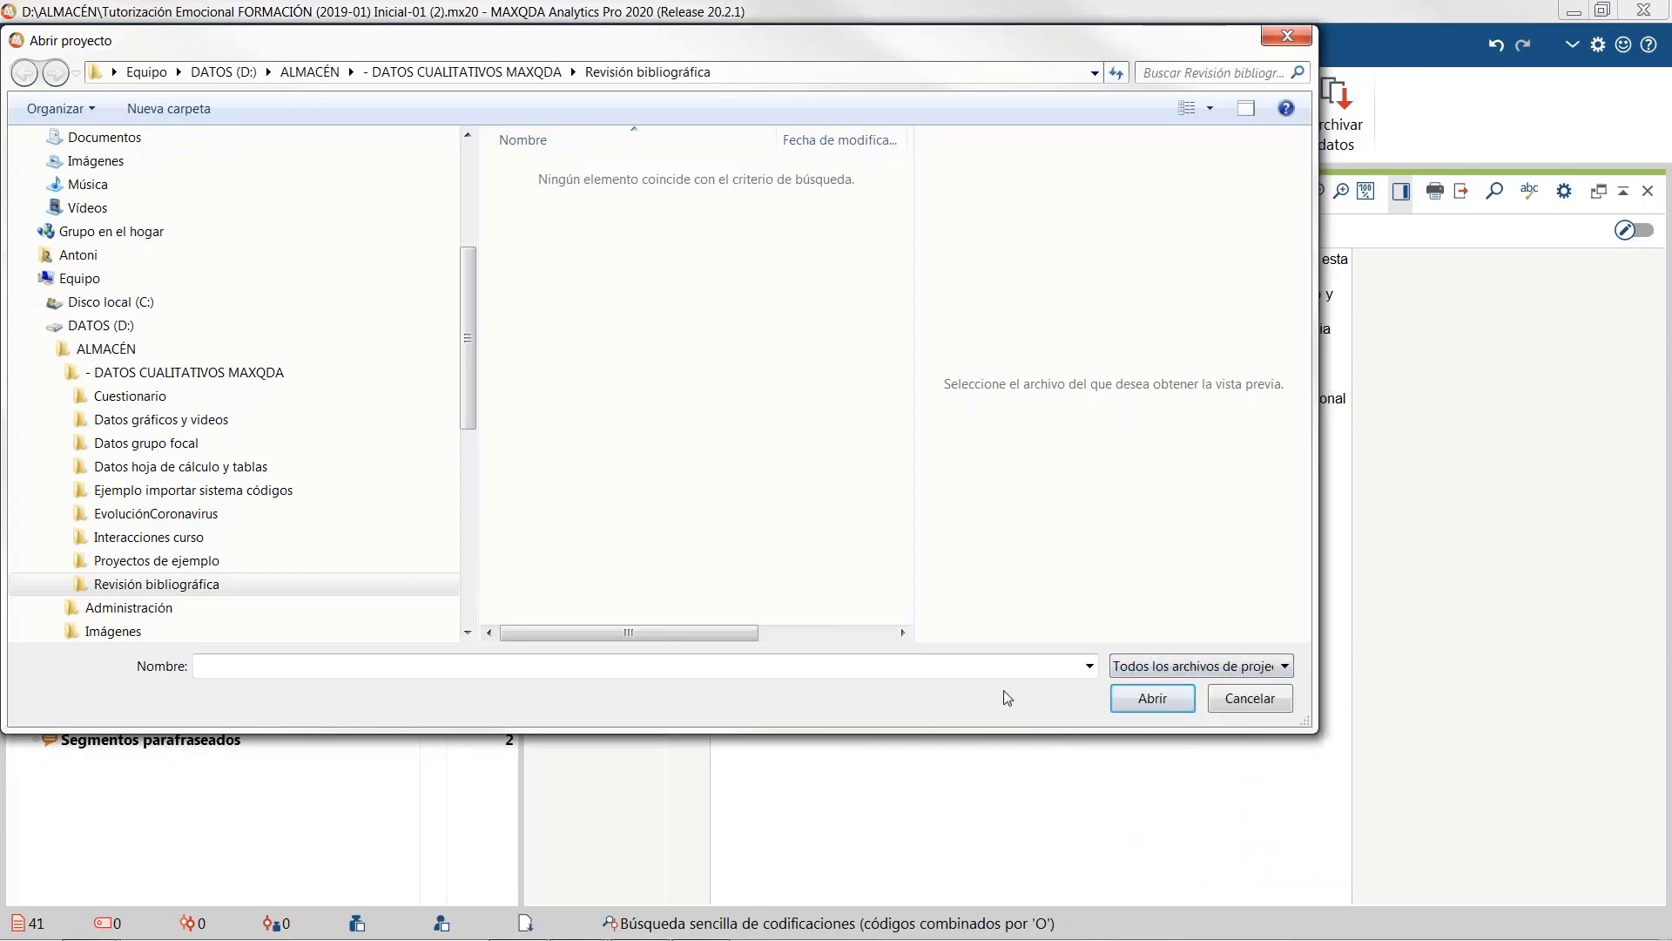
Step: Cancel opening a project and enlarge the document system pane so more participant documents are listed
left_click(1231, 697)
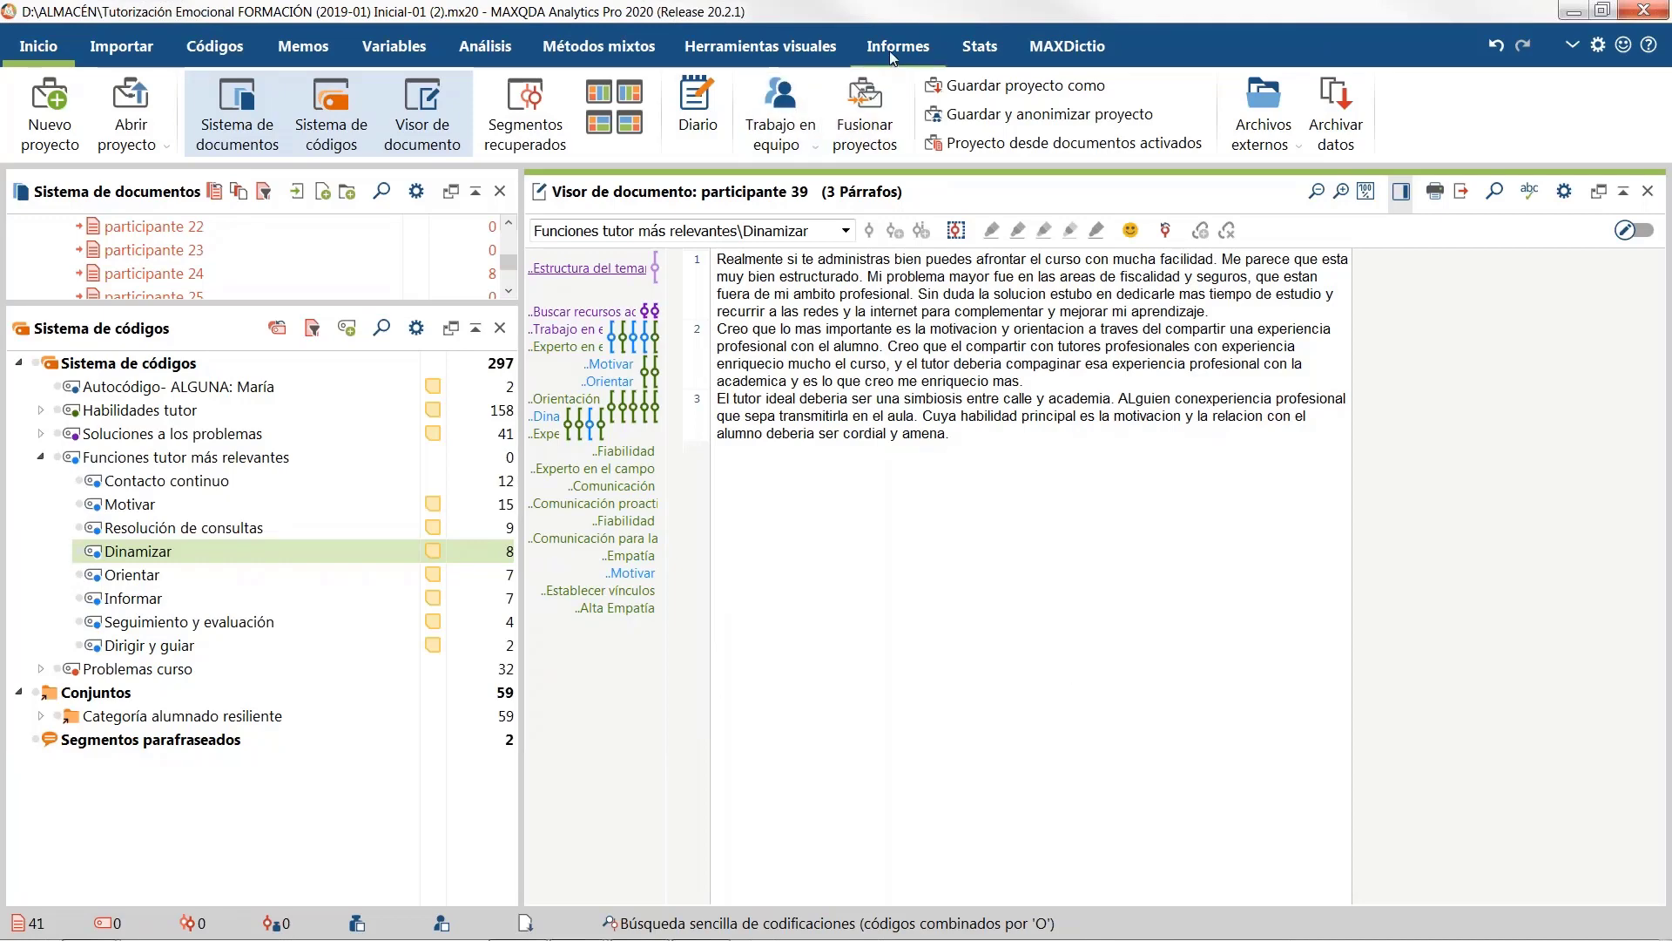
left_click_drag(264, 307, 218, 490)
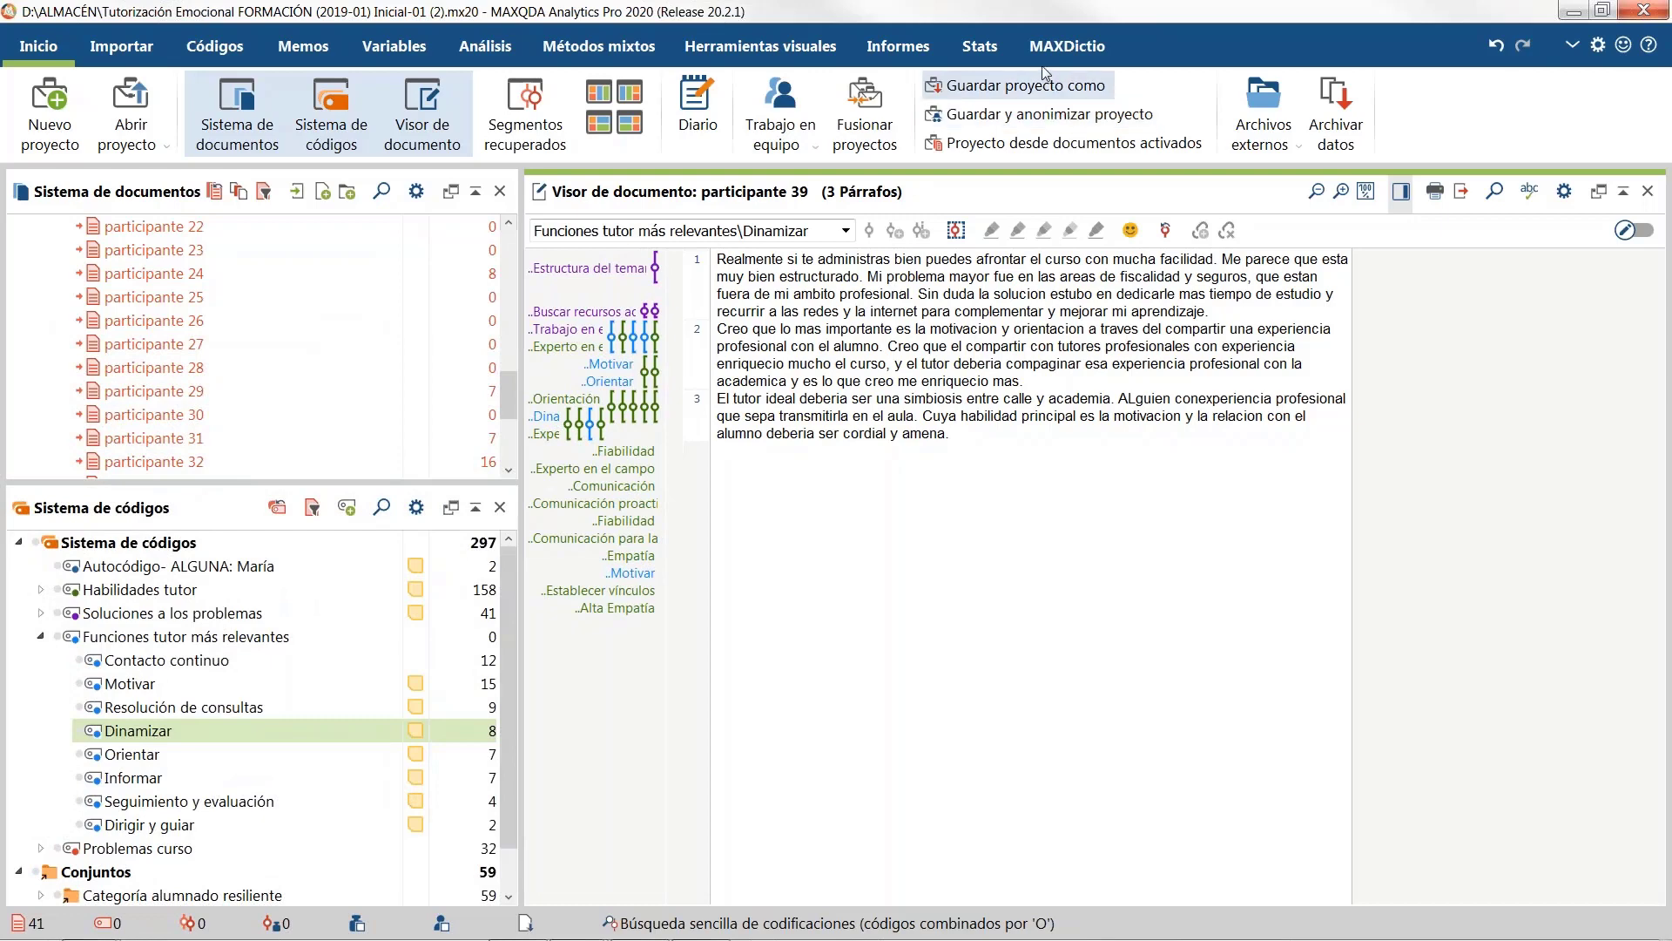
Step: Export the project elements in Excel format to the ALMACÉN folder under the project's name, replacing the existing file
left_click(873, 50)
left_click(1001, 152)
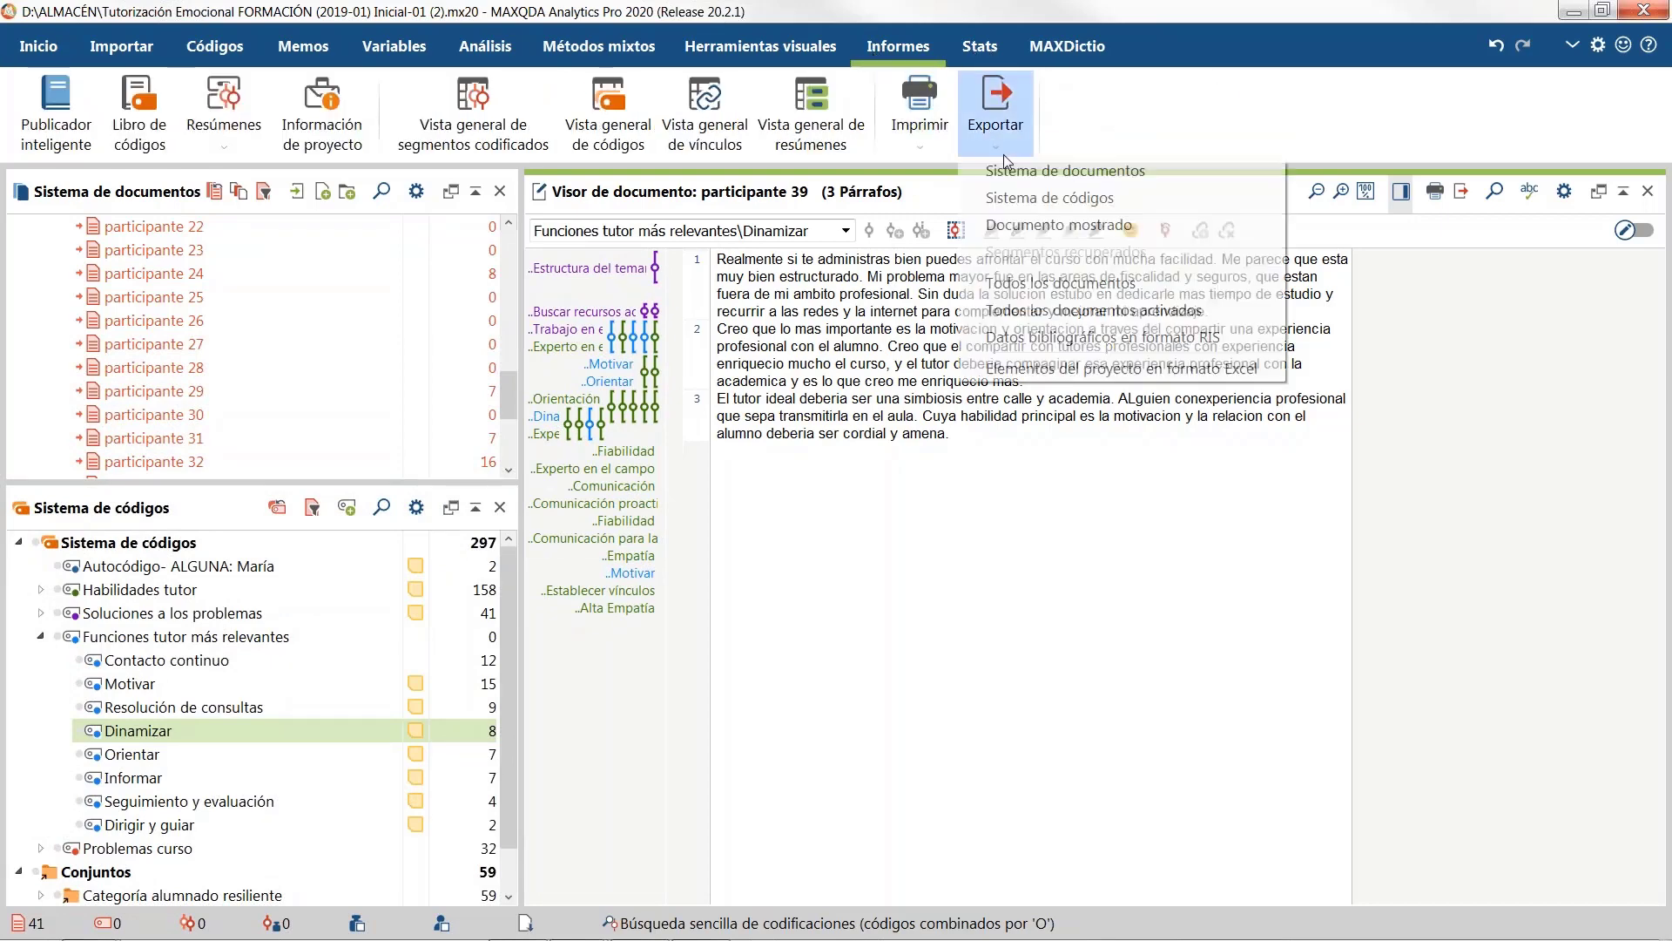
left_click(1100, 370)
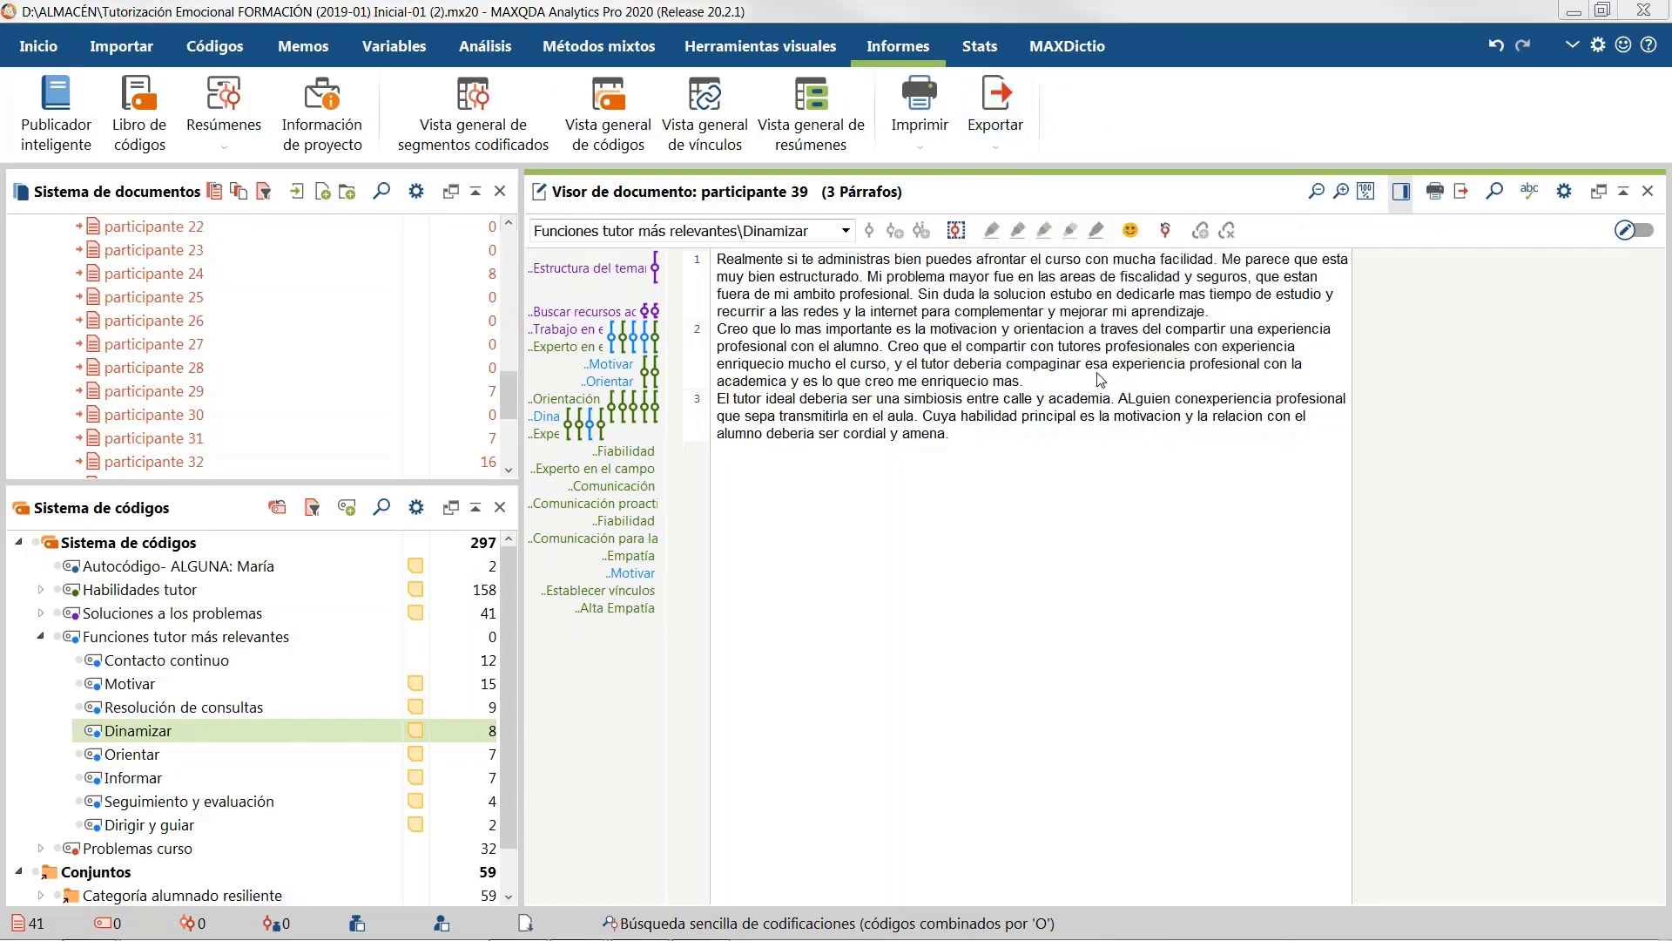
key("Return")
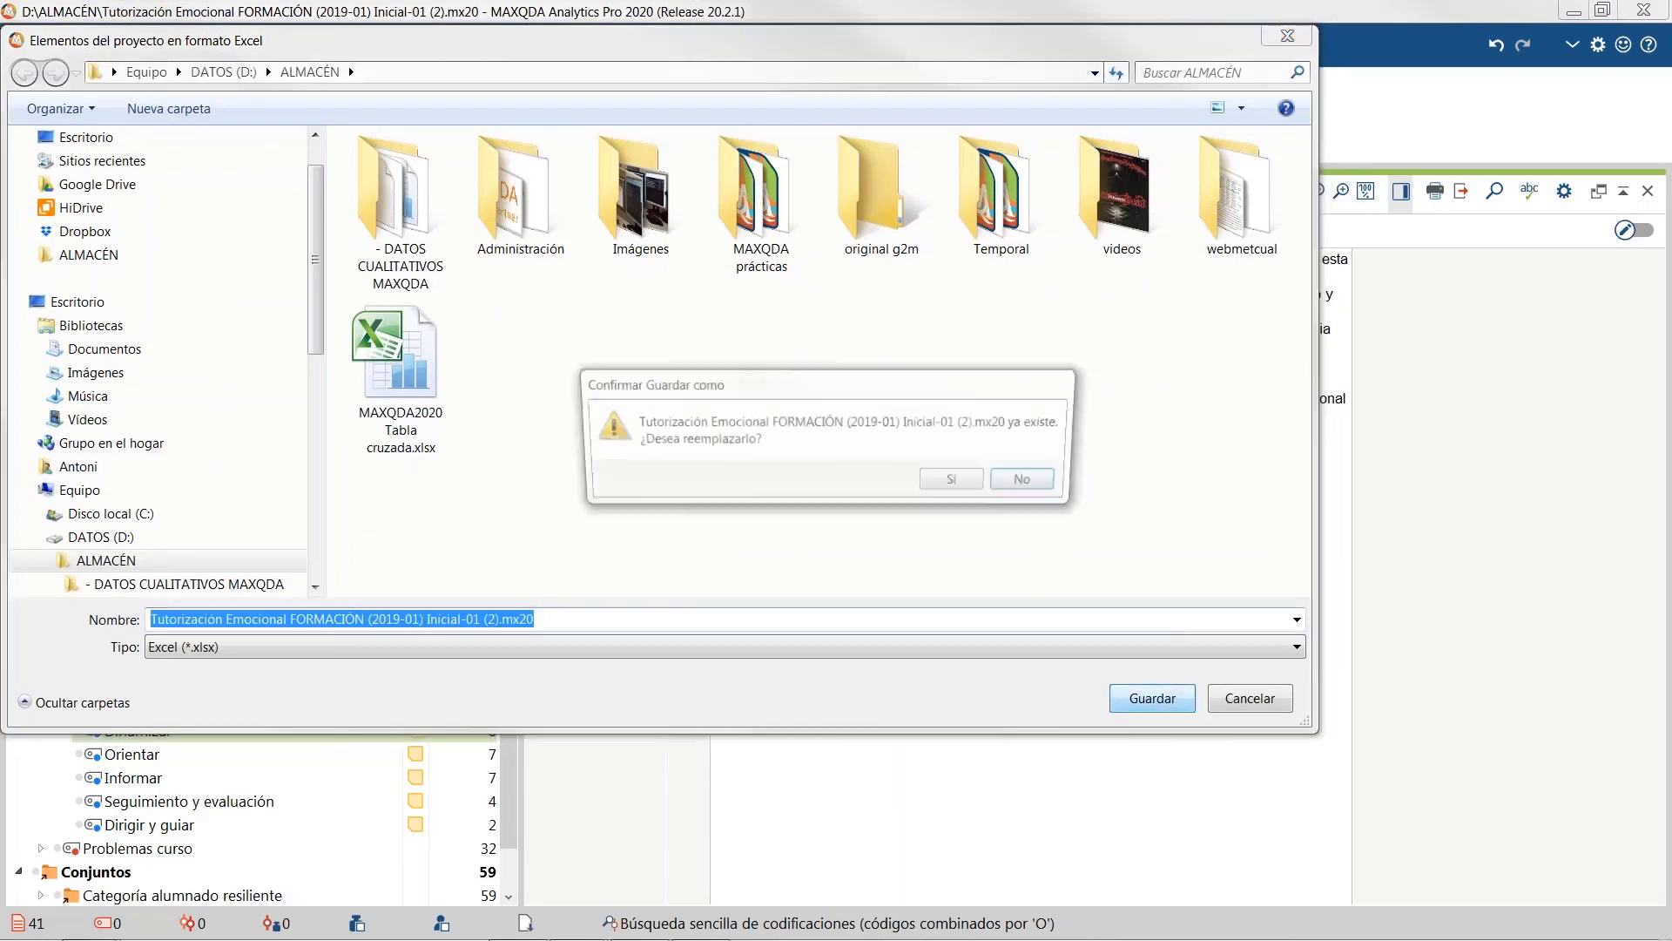
left_click(954, 491)
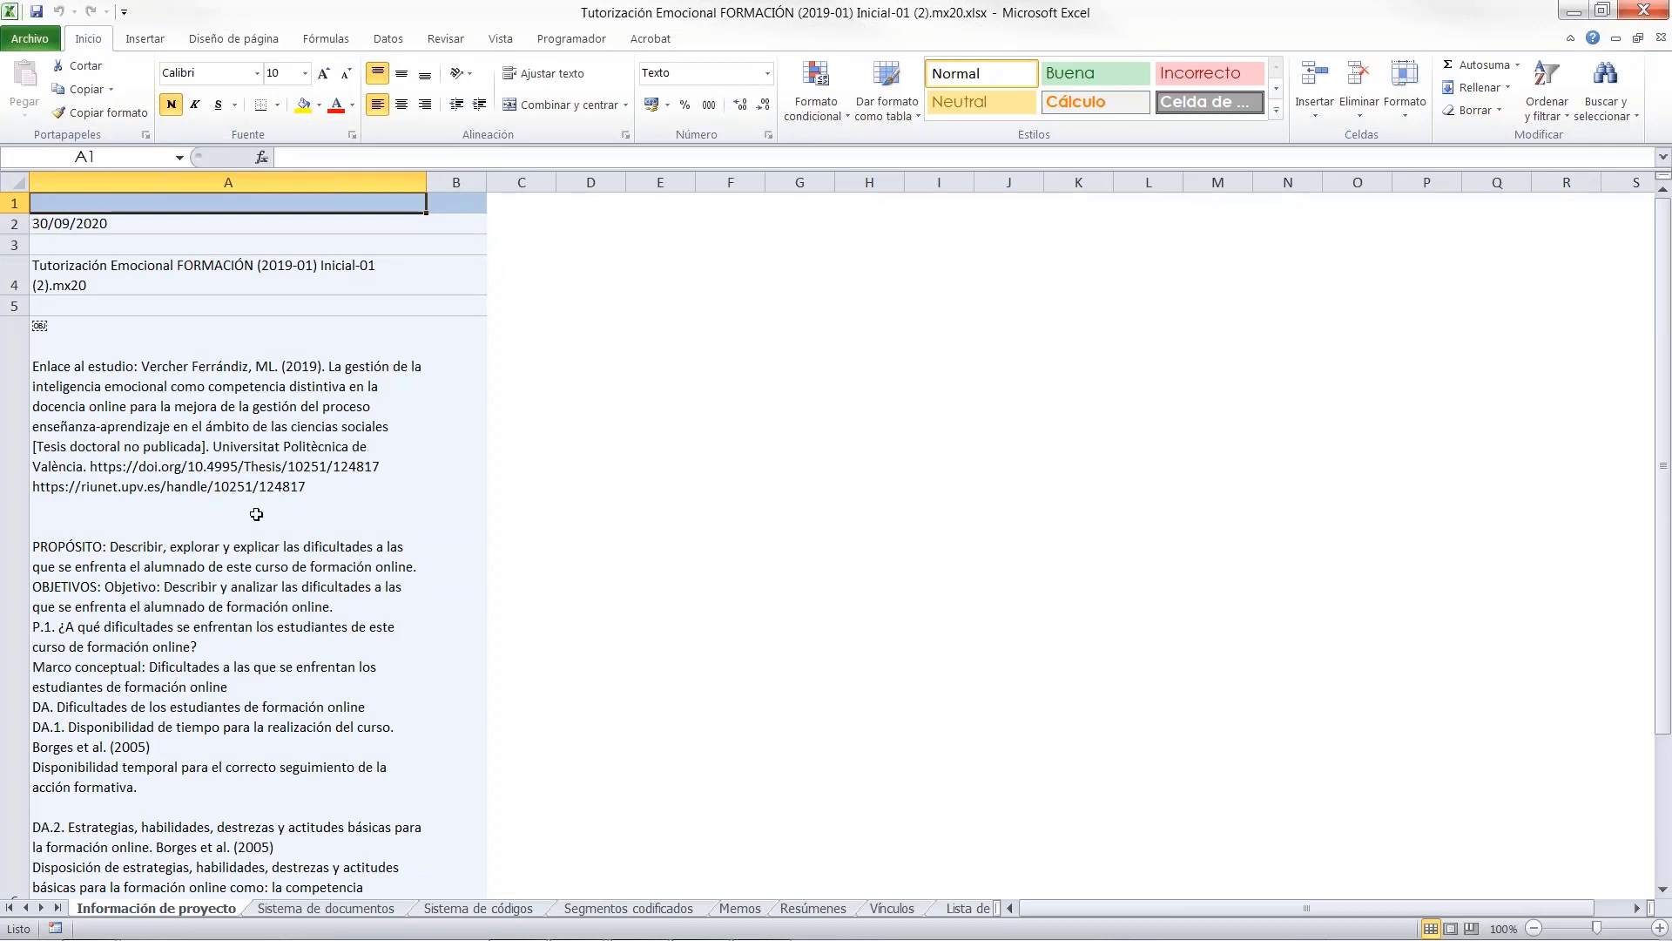
Step: Examine the project information sheet of the exported workbook: project description and the counts of documents, codes, coded segments and memos
scroll(206, 626, "down", 2)
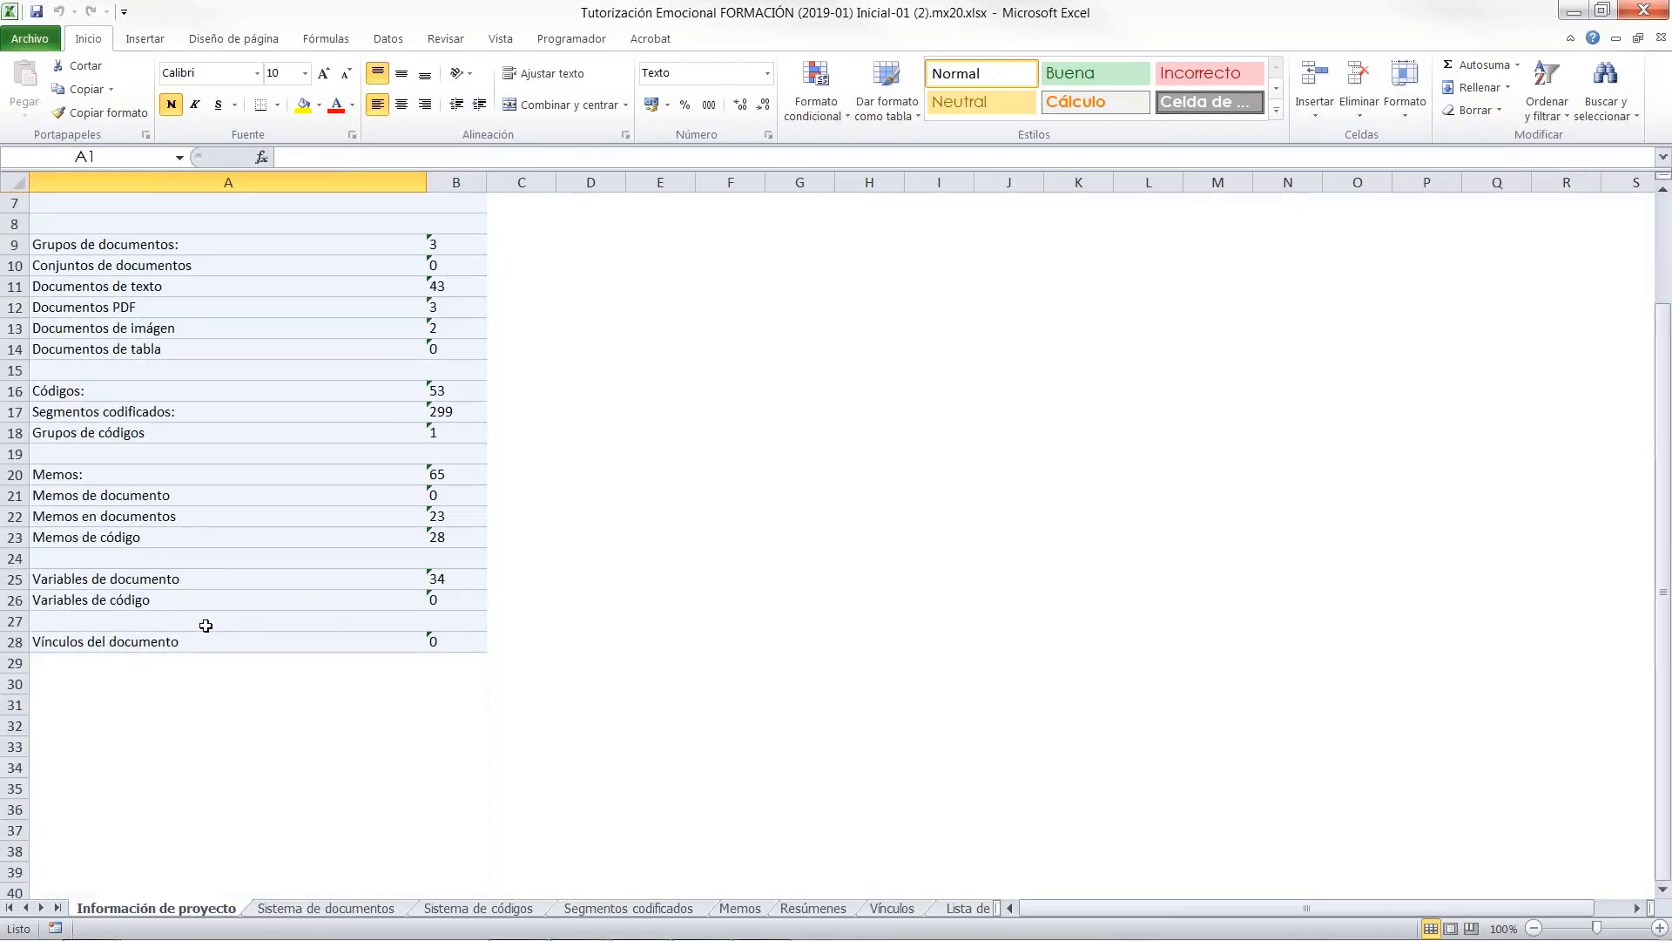
scroll(206, 625, "up", 2)
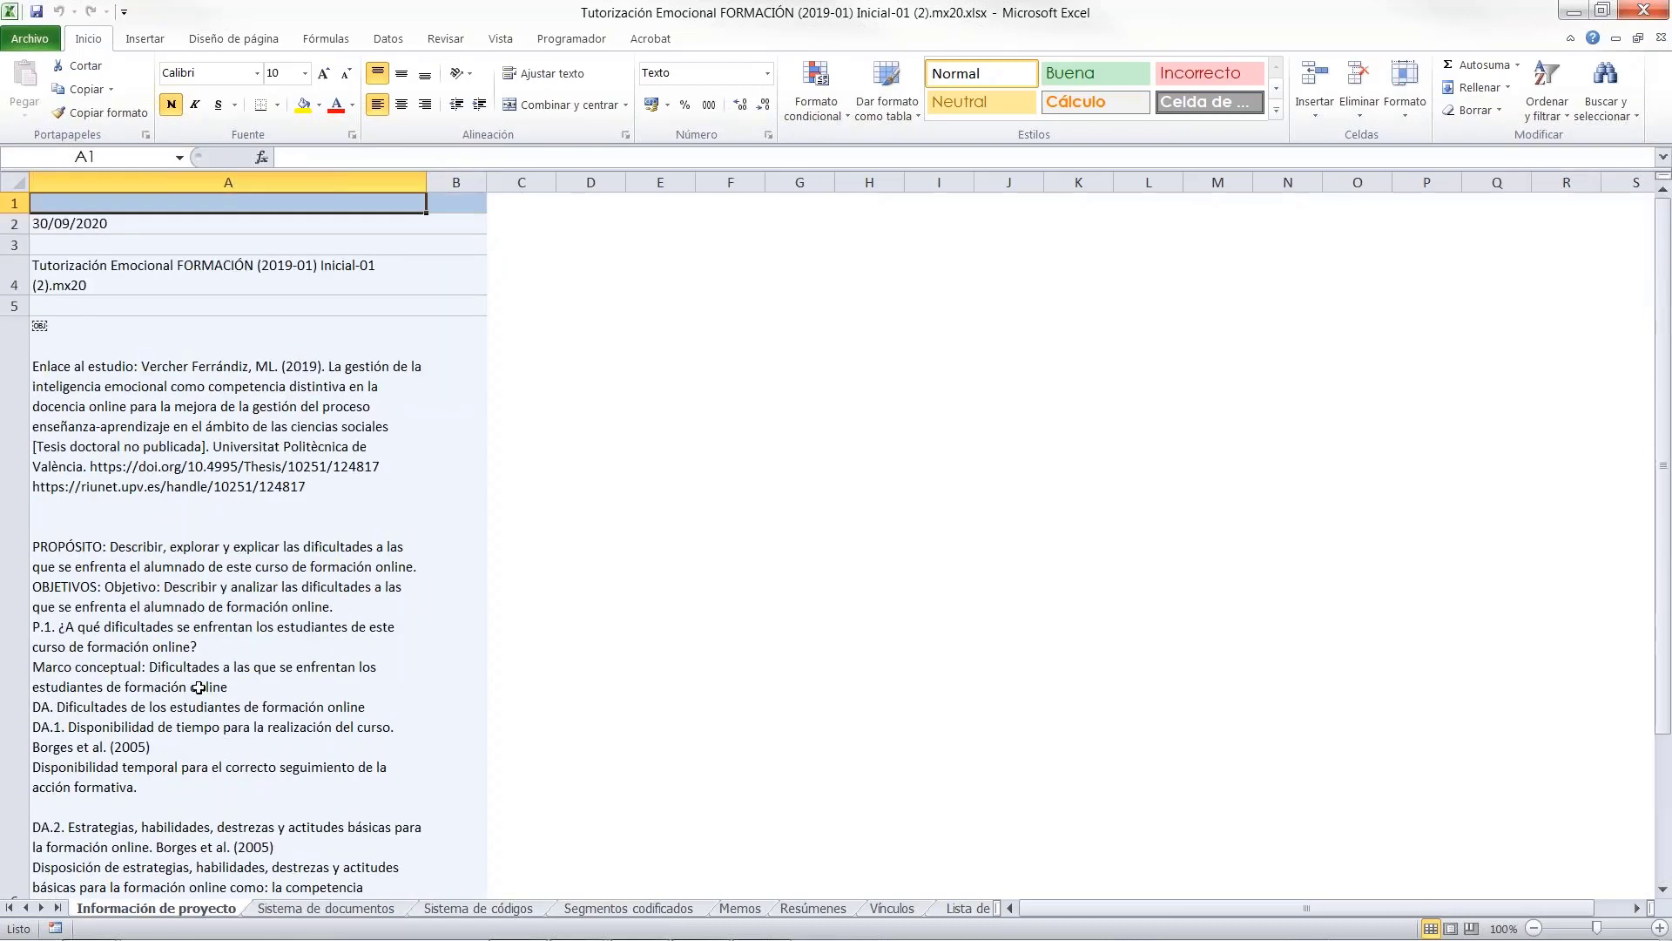
scroll(199, 687, "down", 2)
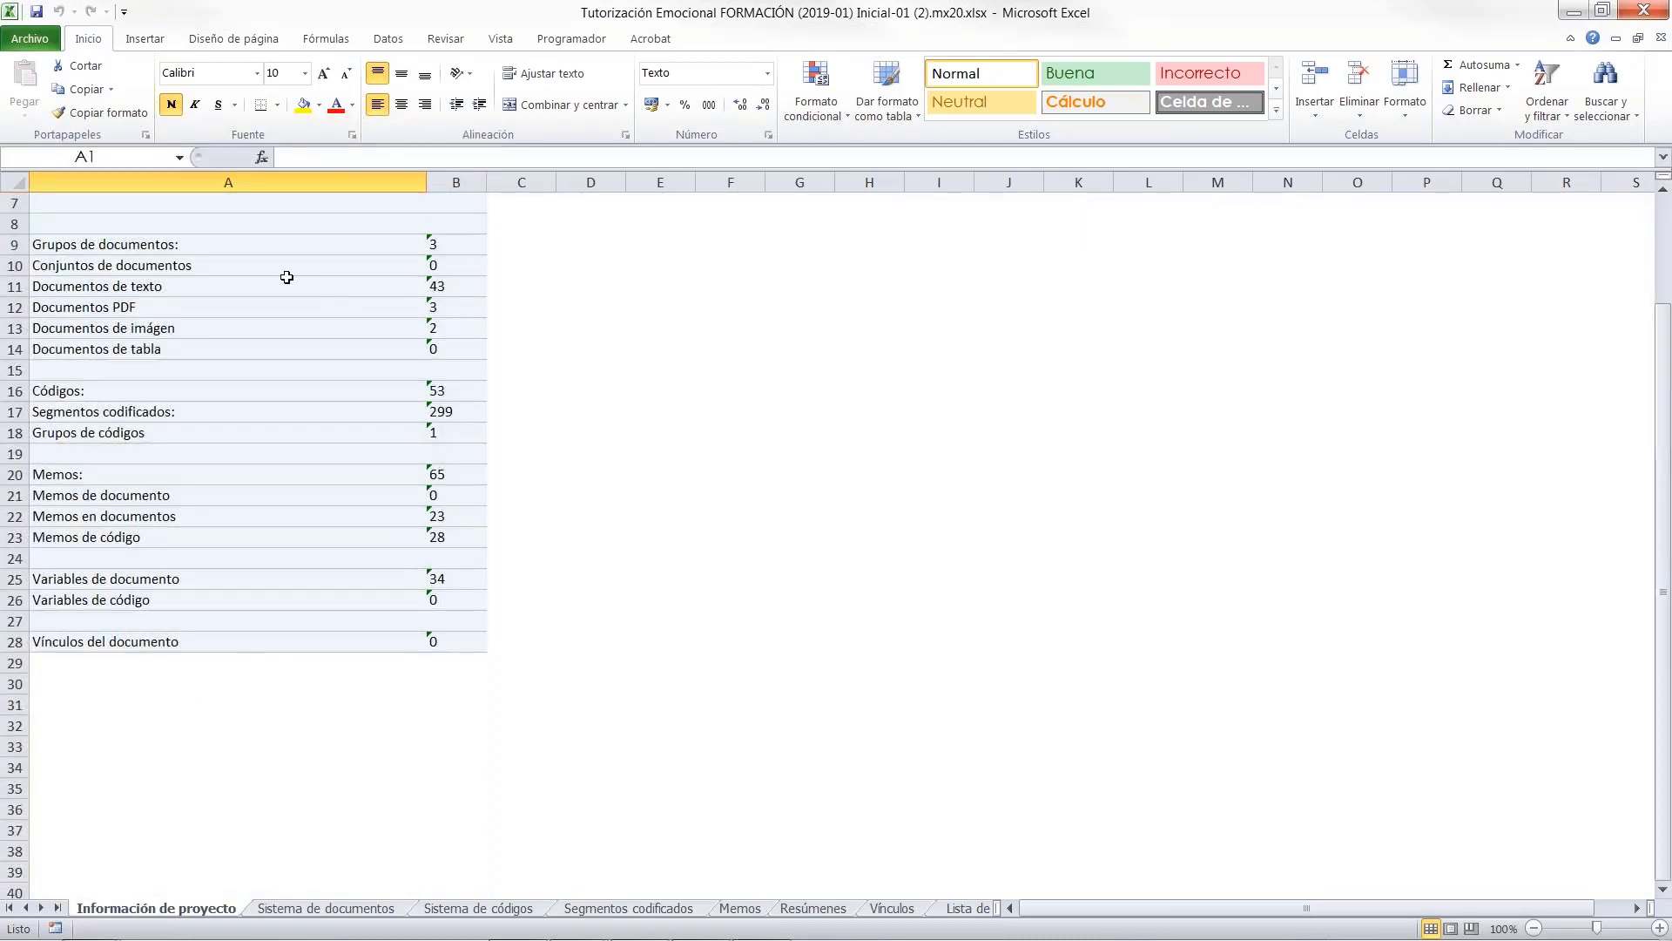
left_click(451, 244)
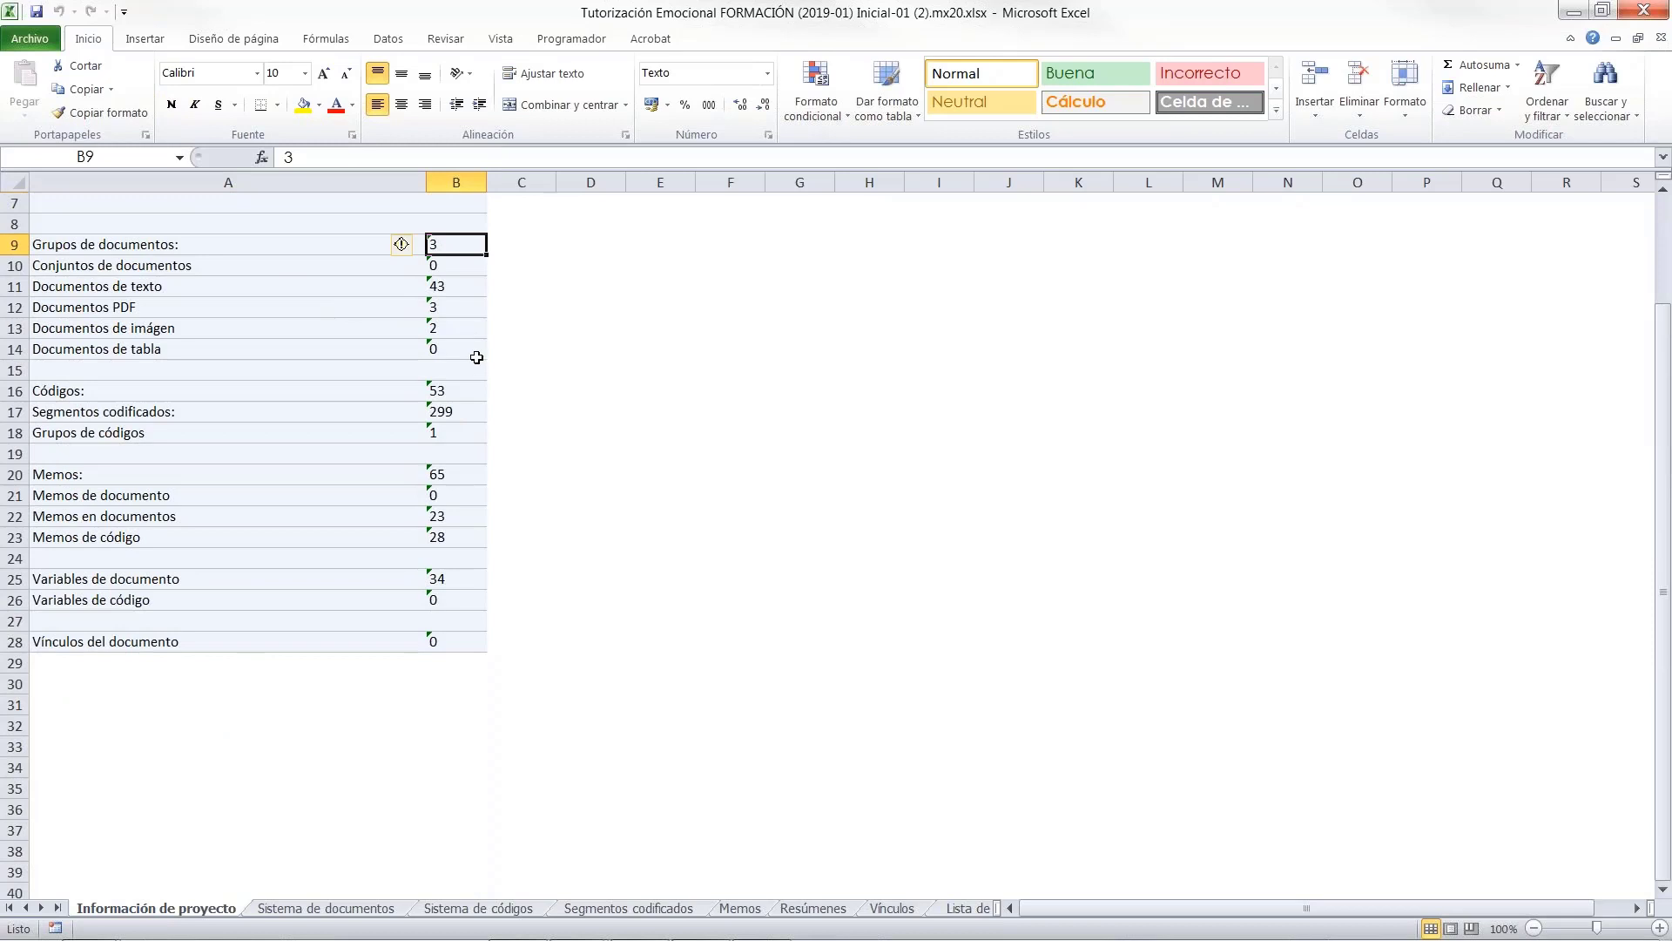
left_click(466, 284)
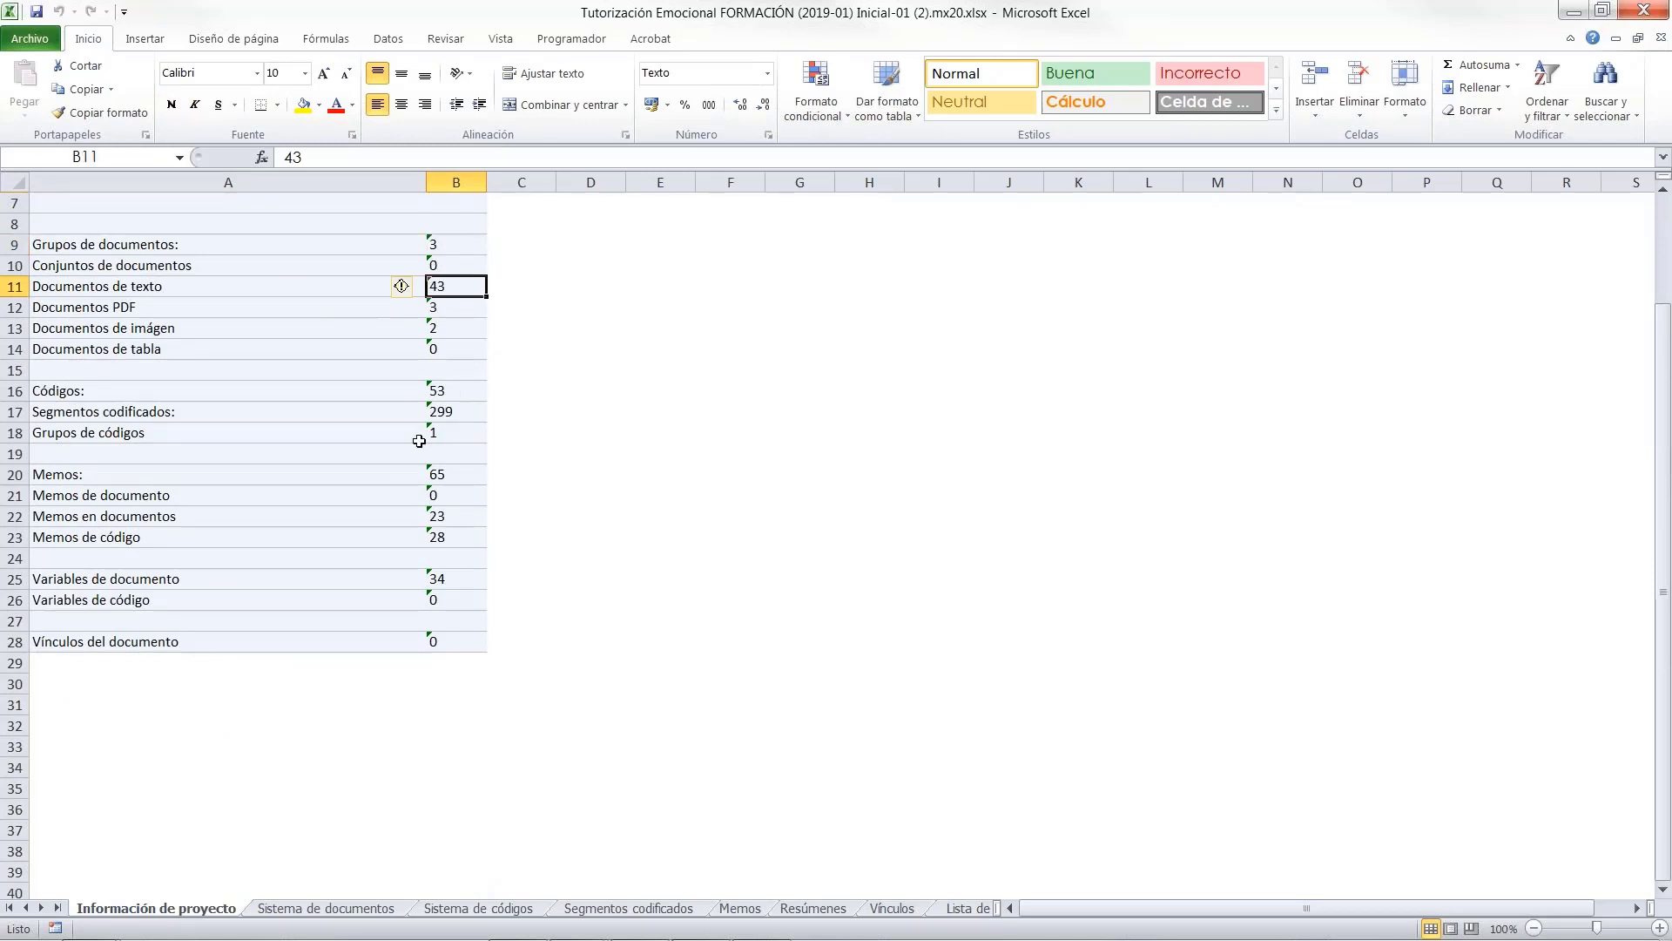
left_click(460, 312)
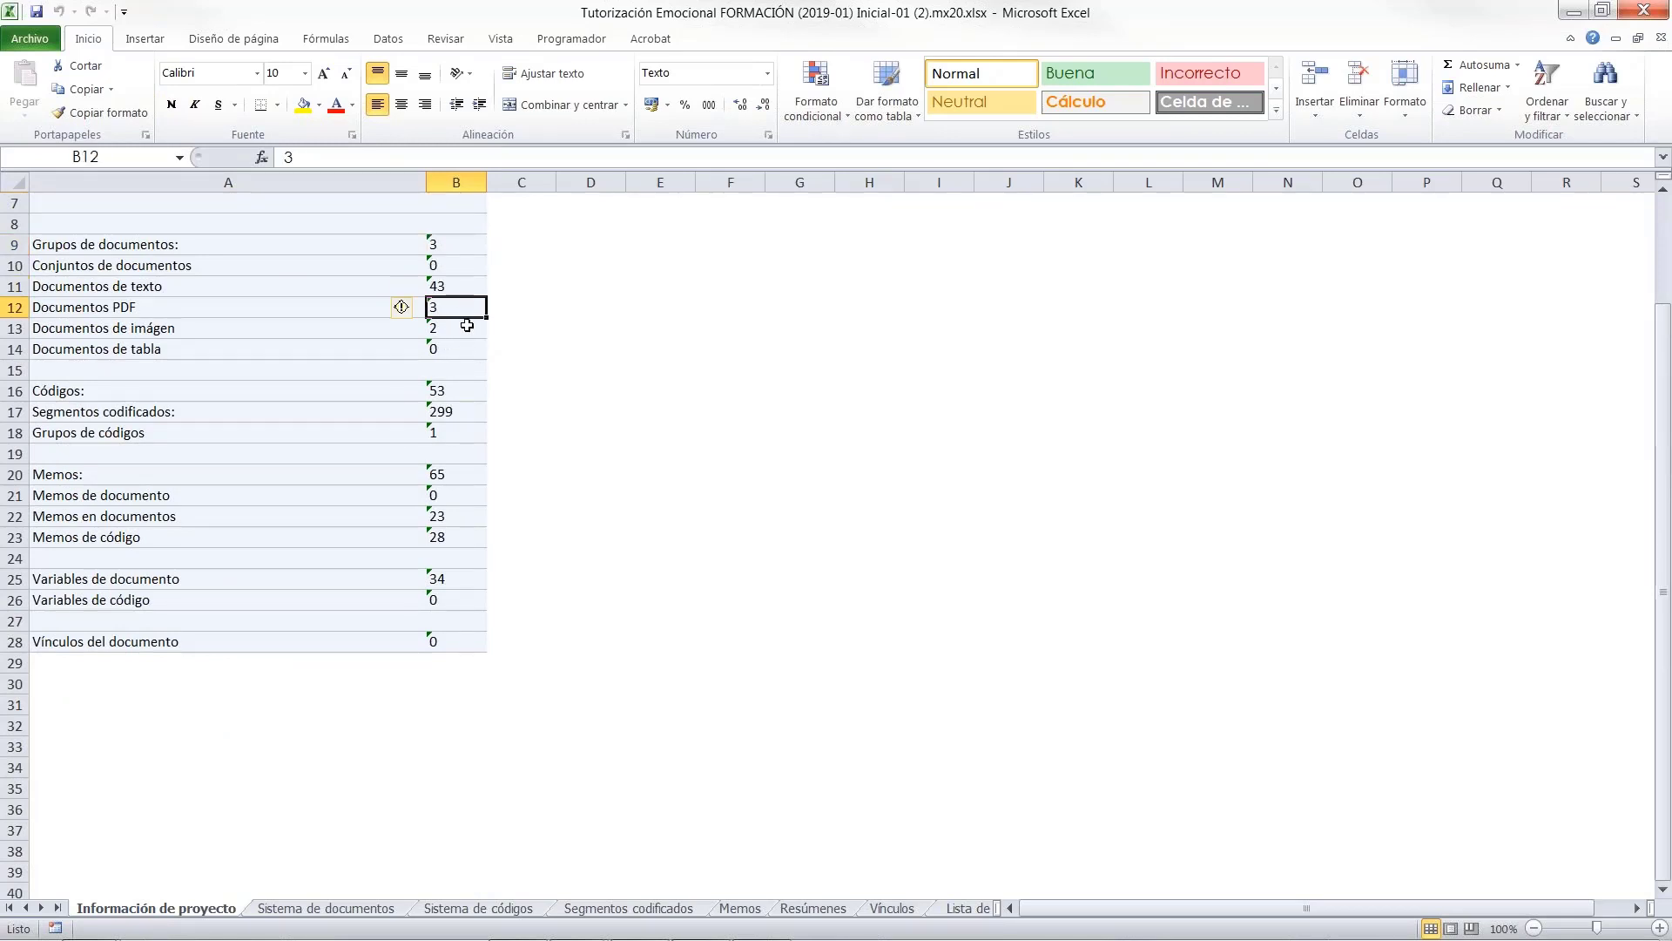
left_click(467, 325)
left_click(462, 409)
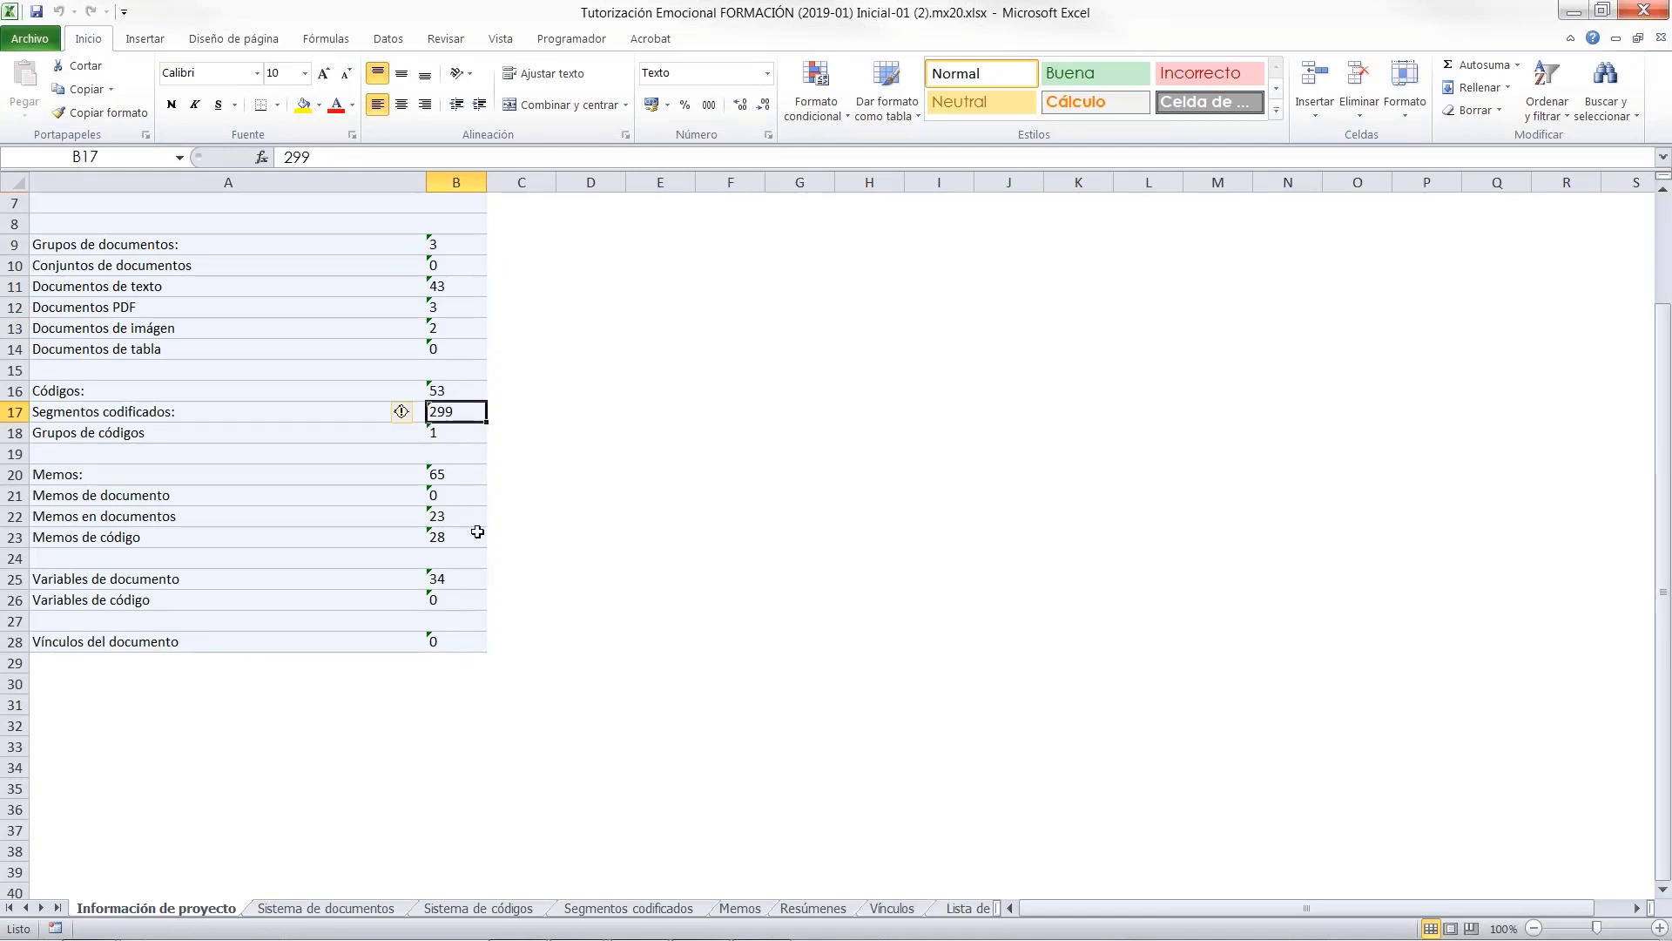
left_click(467, 433)
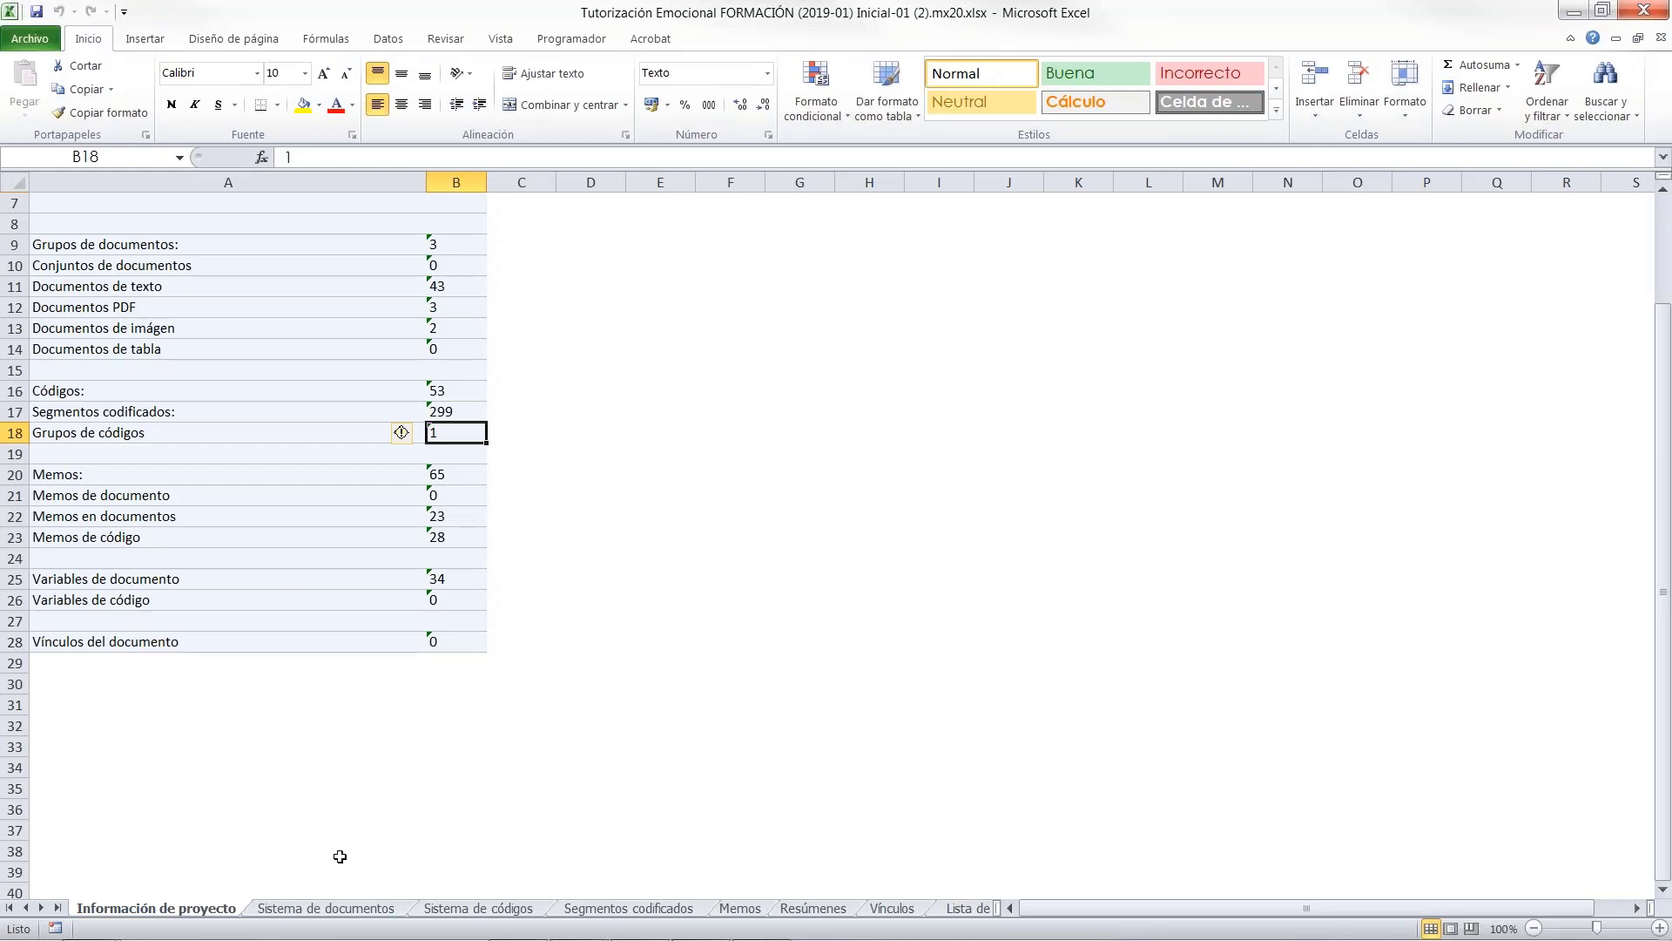
Step: Review the Sistema de documentos sheet through to its last participant
left_click(331, 908)
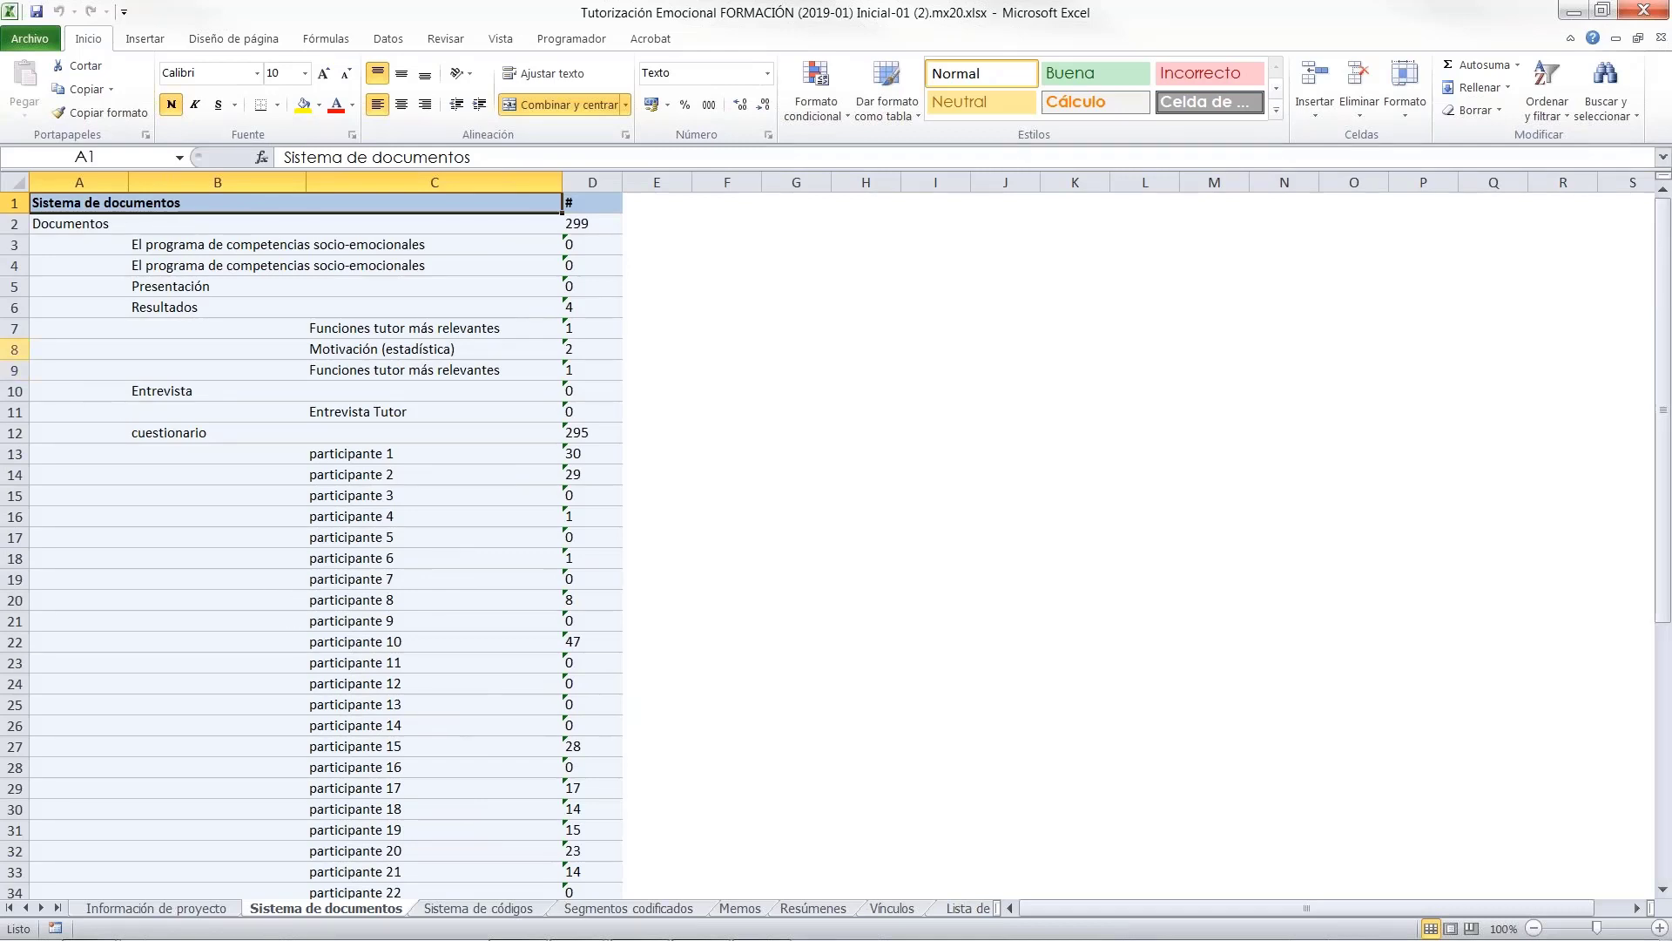
key("alt+Tab")
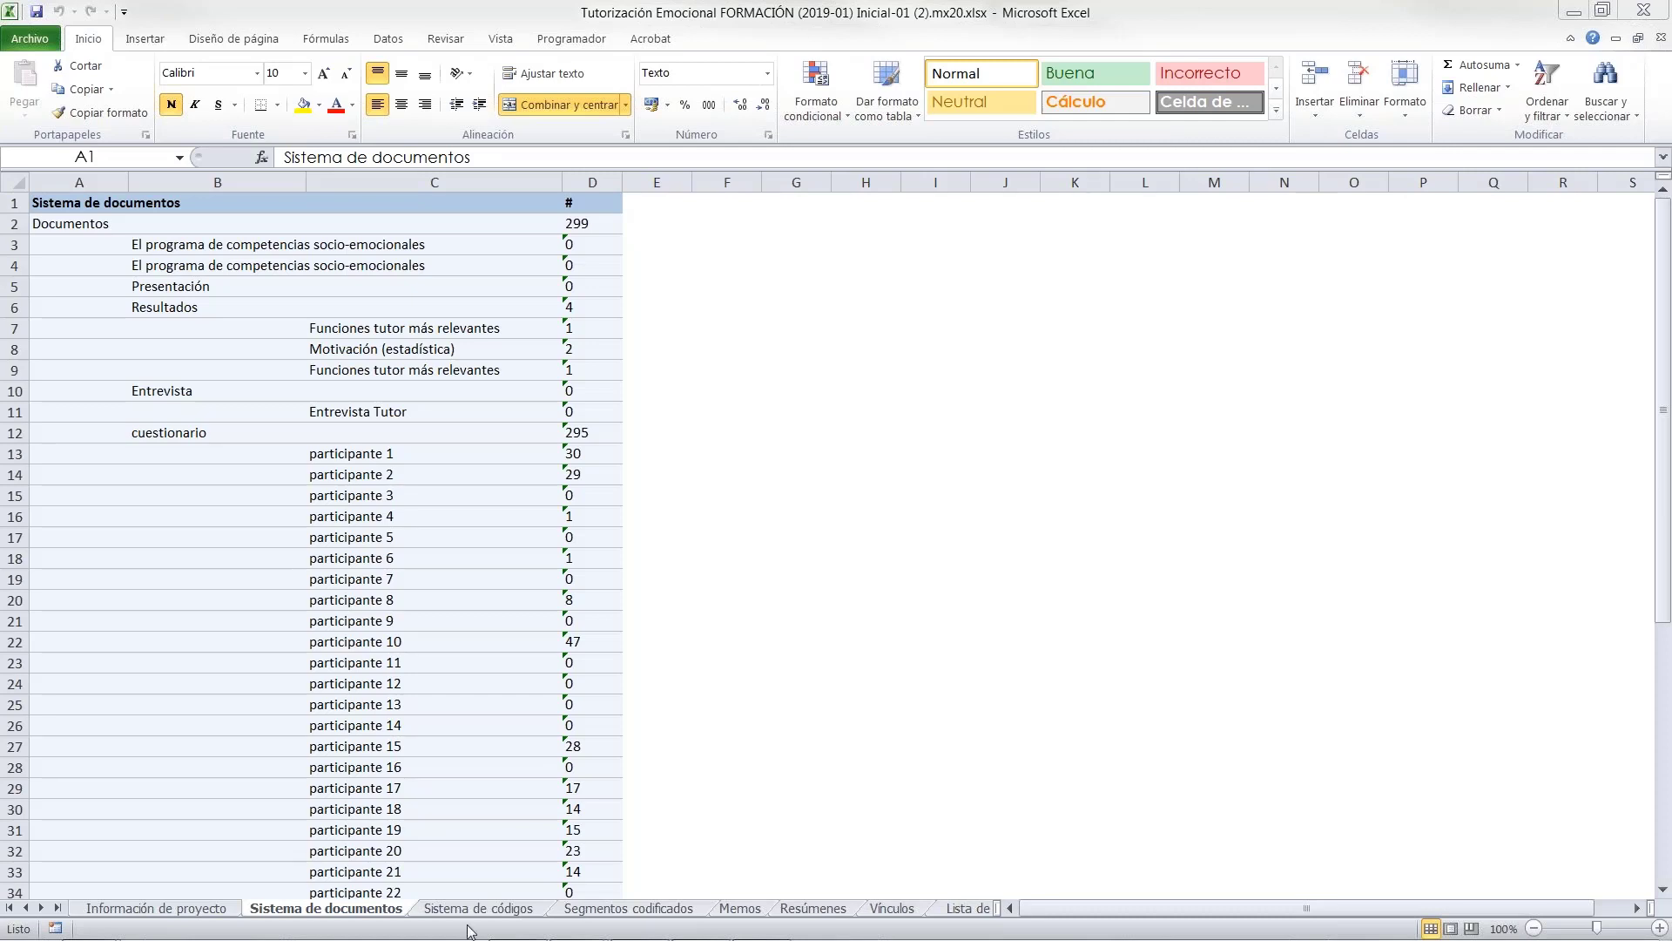
mouse_move(384, 936)
mouse_move(481, 938)
scroll(581, 627, "down", 6)
scroll(581, 628, "down", 5)
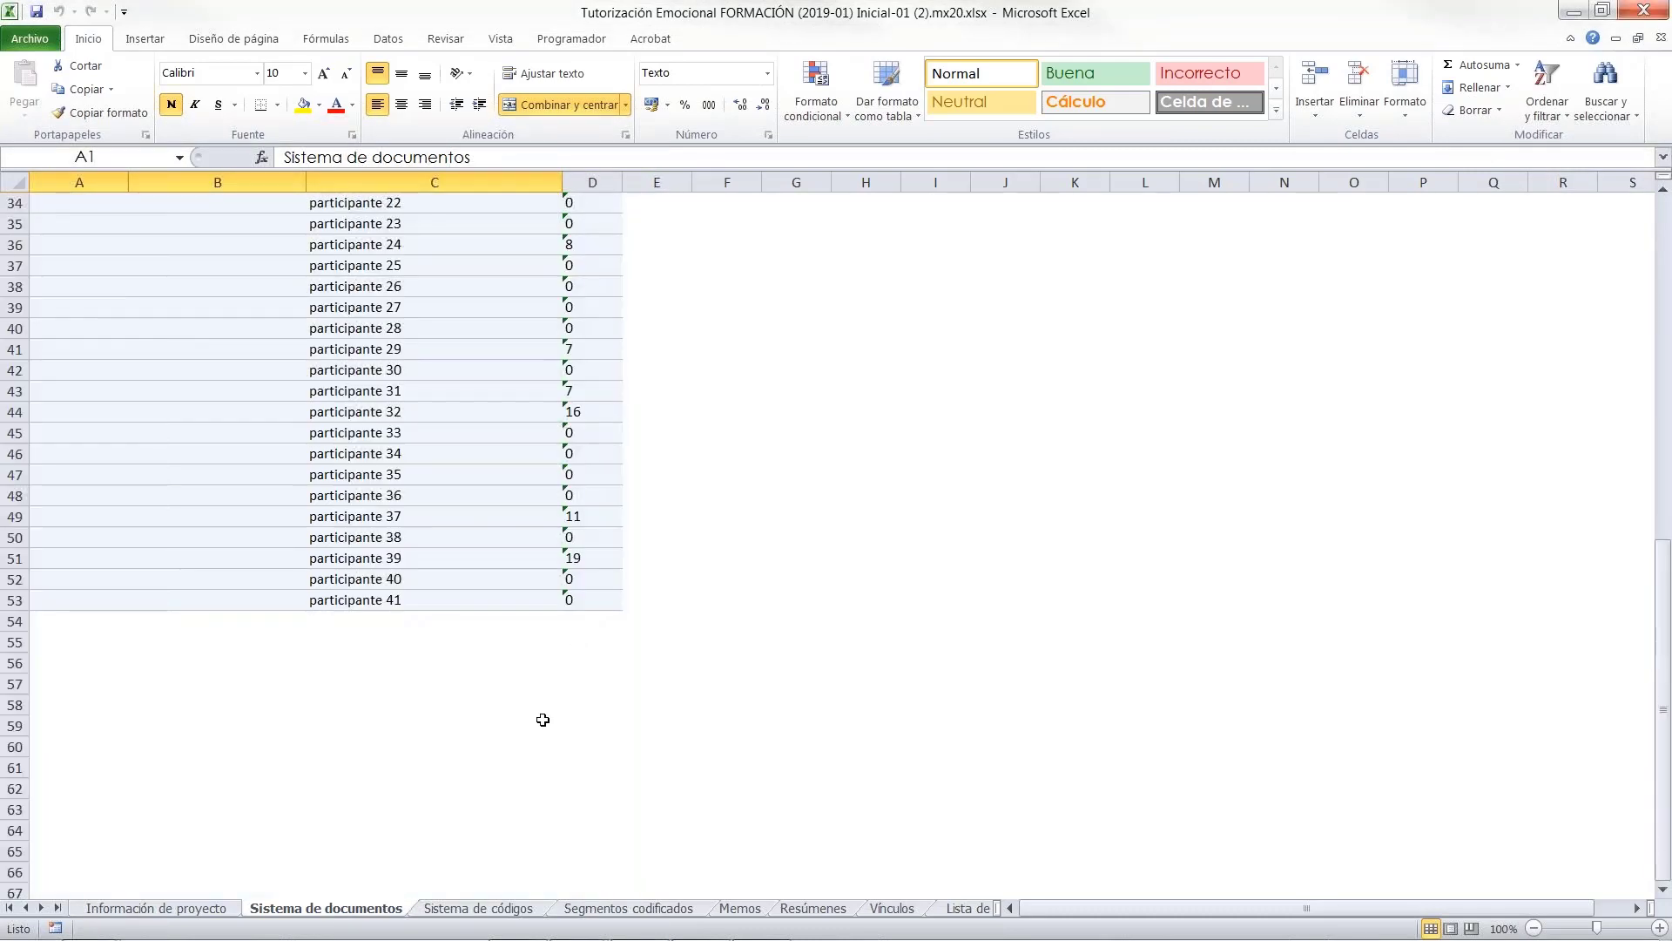
scroll(541, 721, "up", 5)
Step: Review the code frequencies in the Sistema de códigos sheet and the columns of the Segmentos codificados sheet
left_click(451, 909)
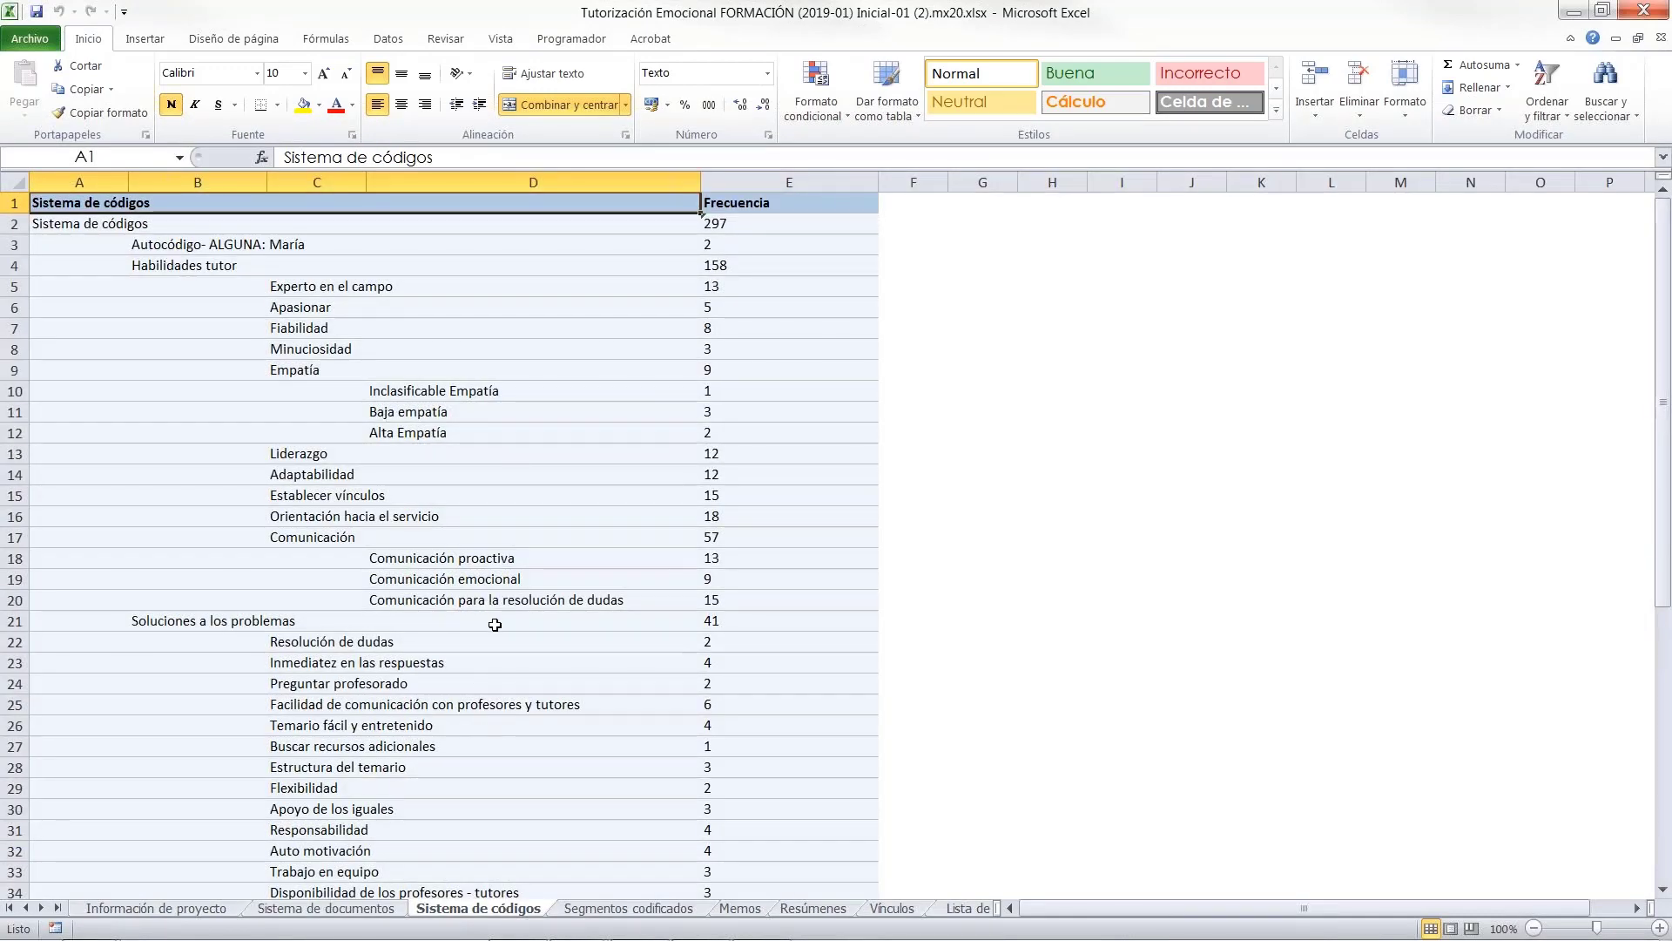
scroll(492, 620, "down", 3)
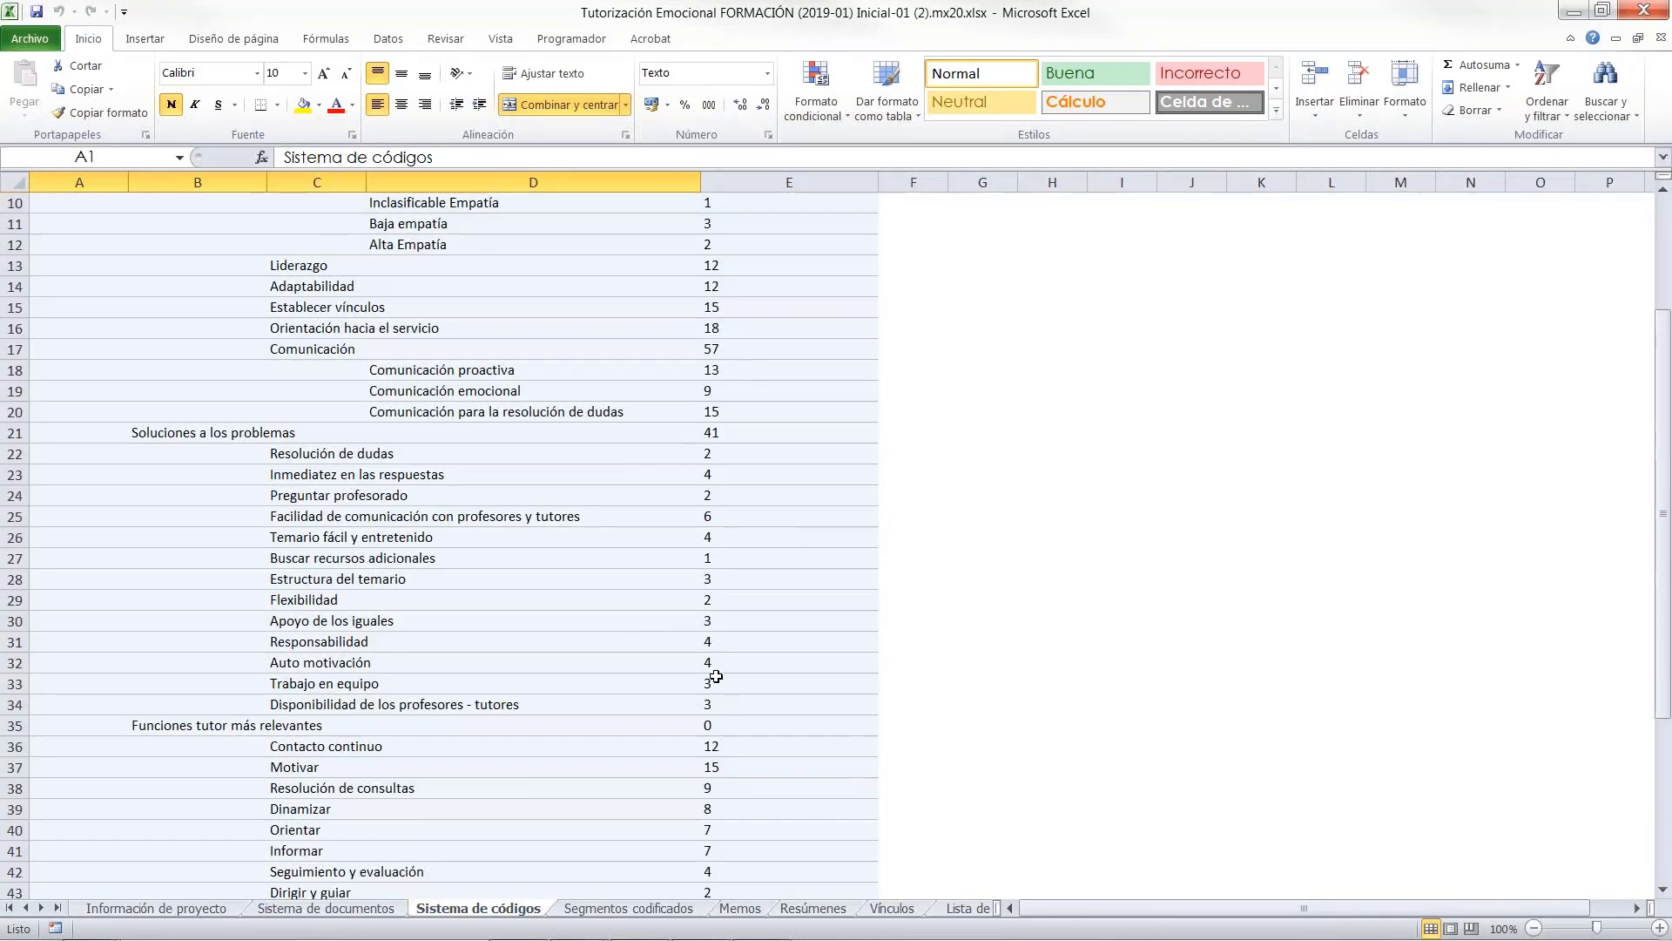
left_click(581, 909)
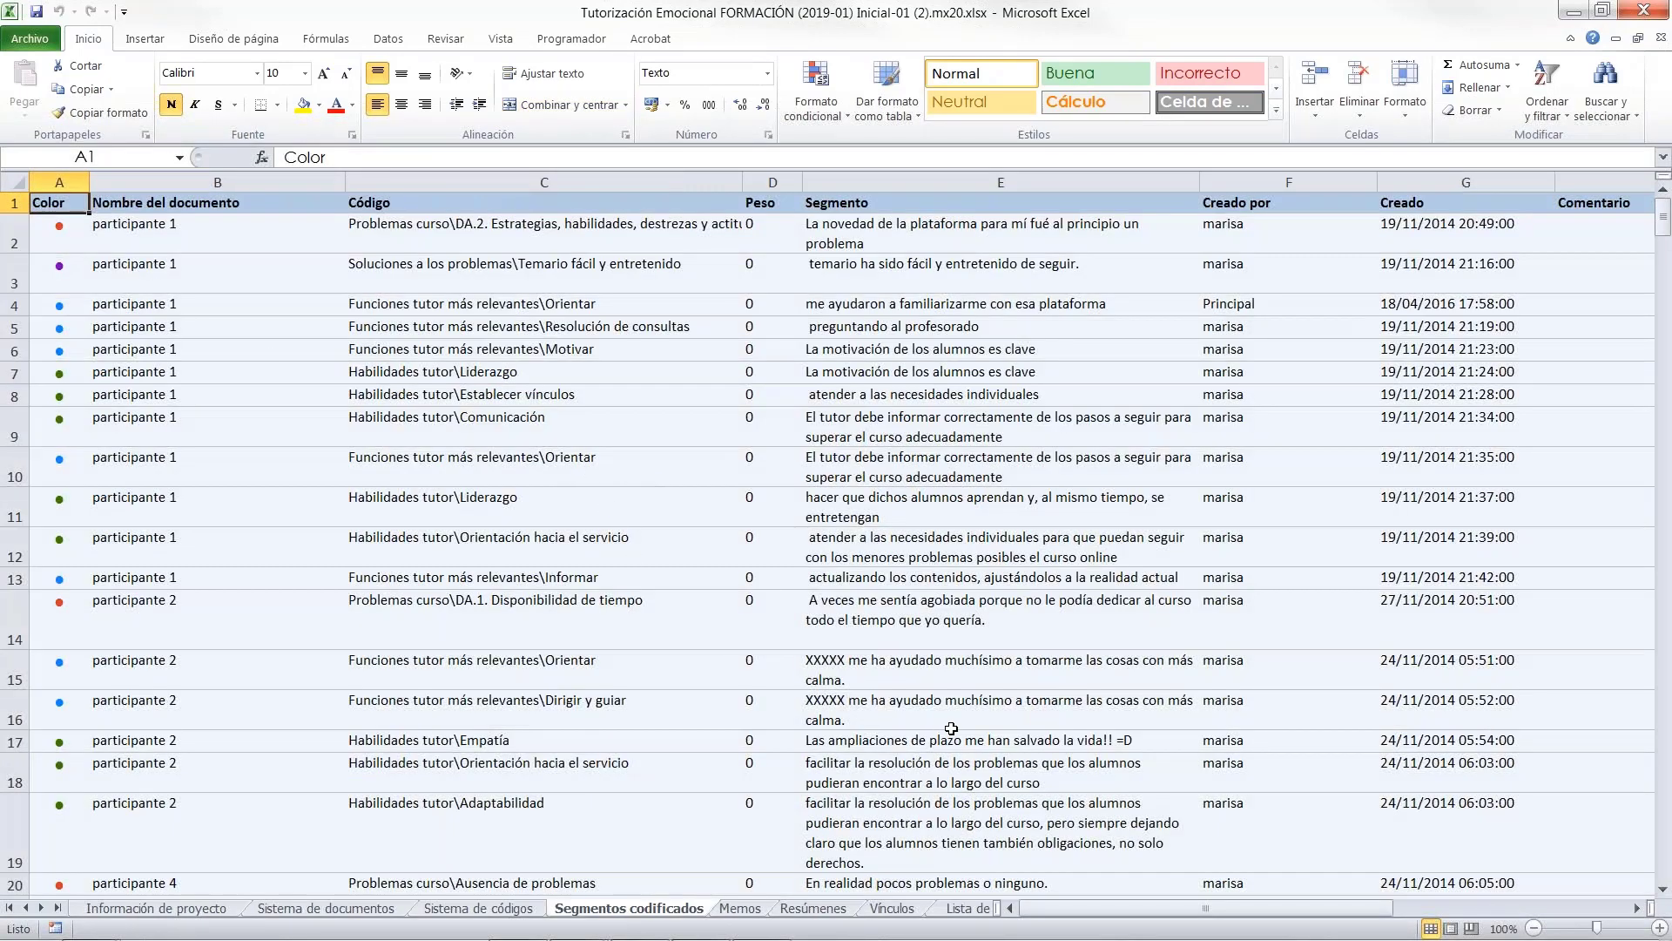
left_click_drag(1203, 915, 1240, 916)
left_click(924, 313)
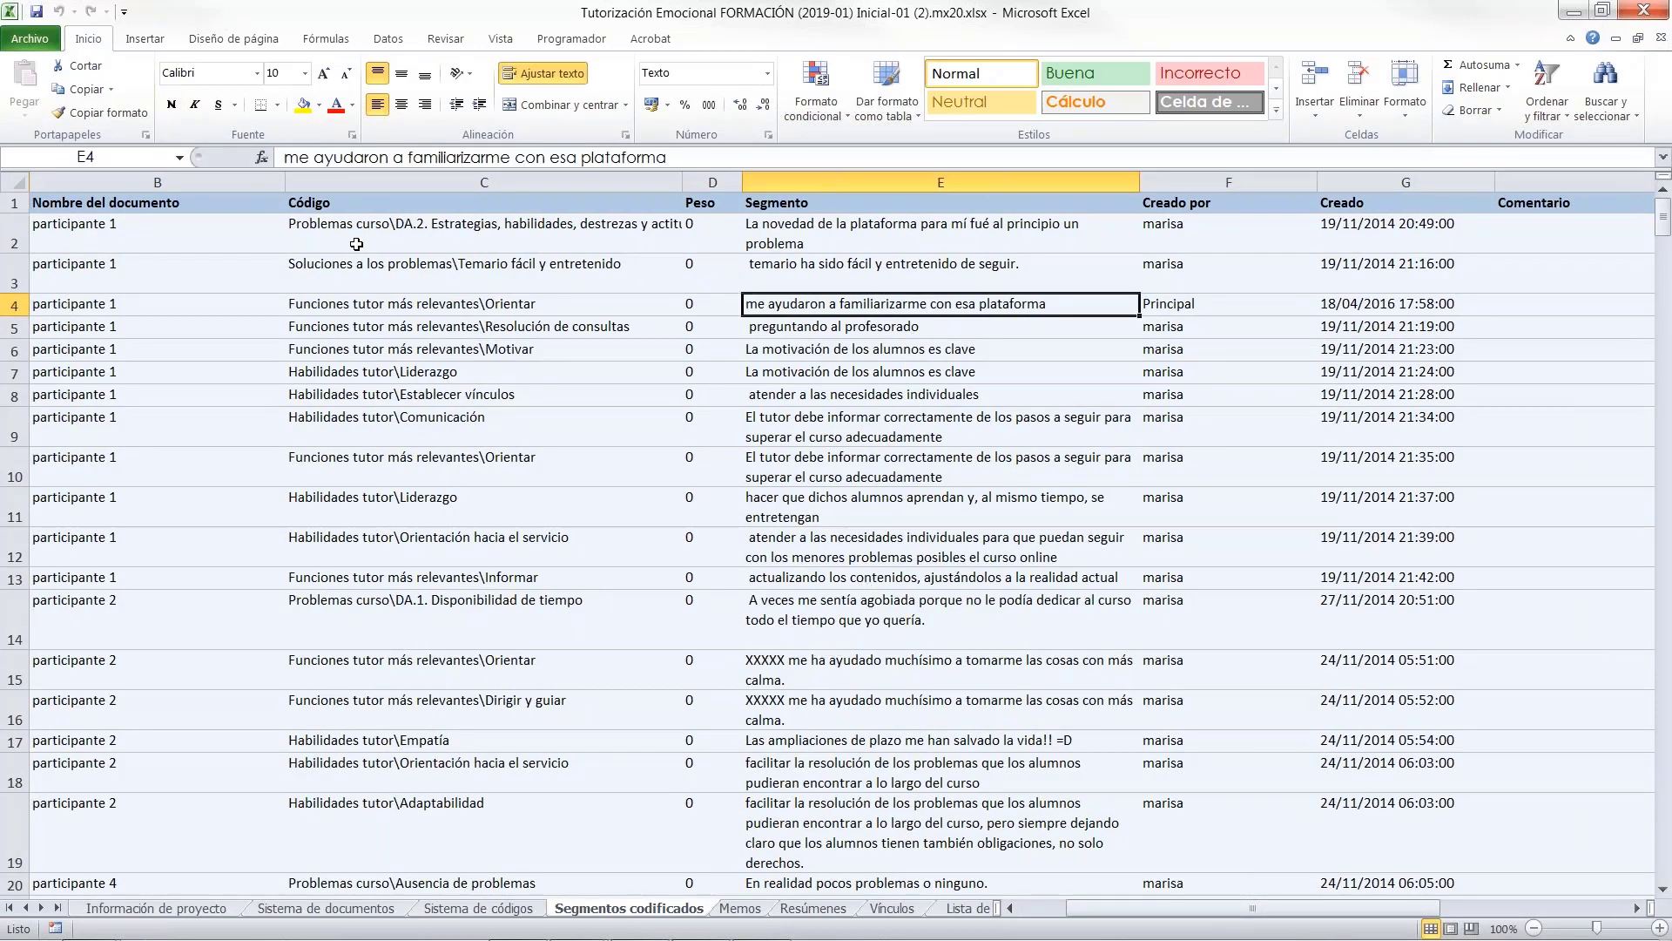
Step: Look through the sheets for memos, summaries, links and the list of document variables
left_click(741, 909)
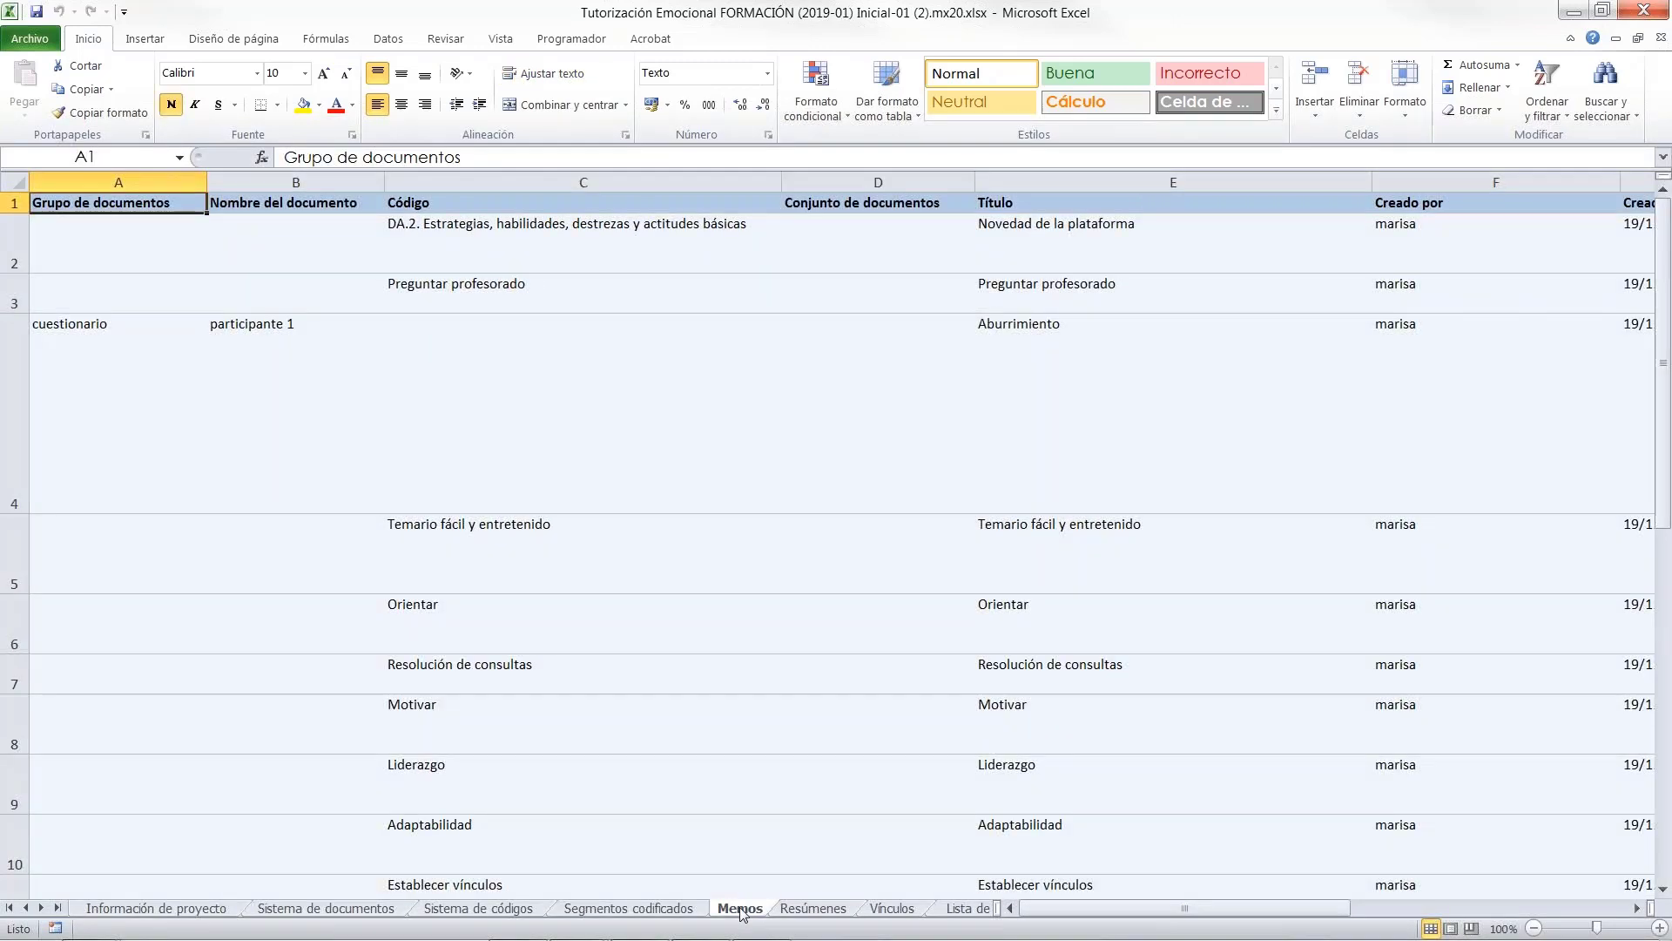
left_click(813, 910)
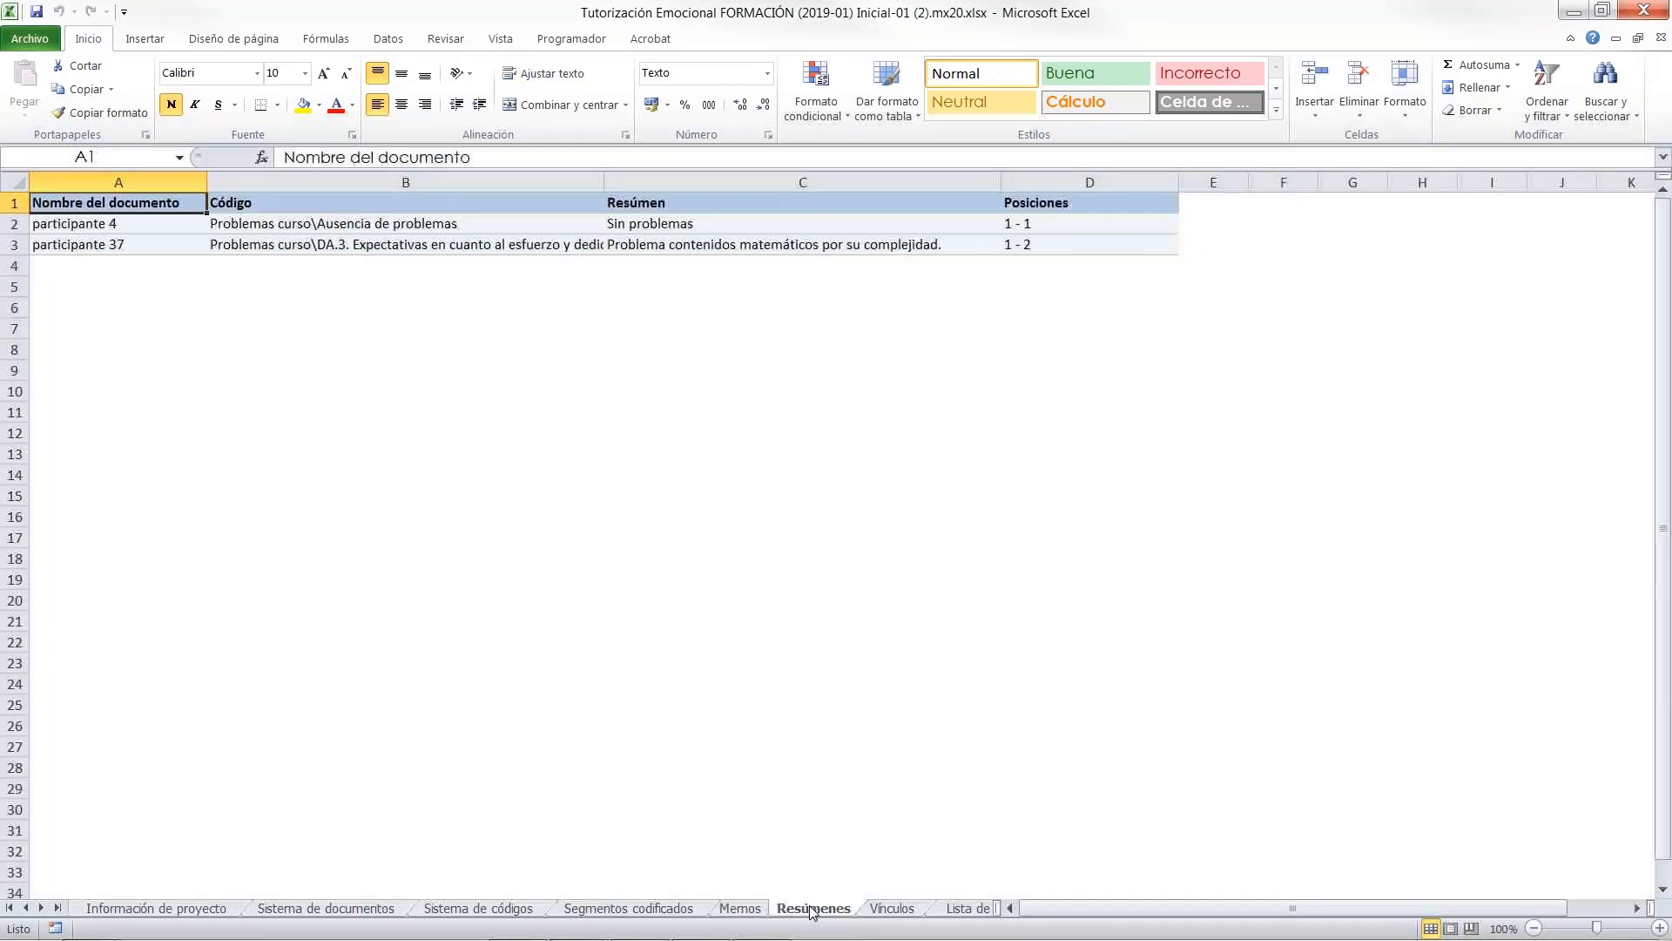
left_click(899, 912)
left_click(957, 912)
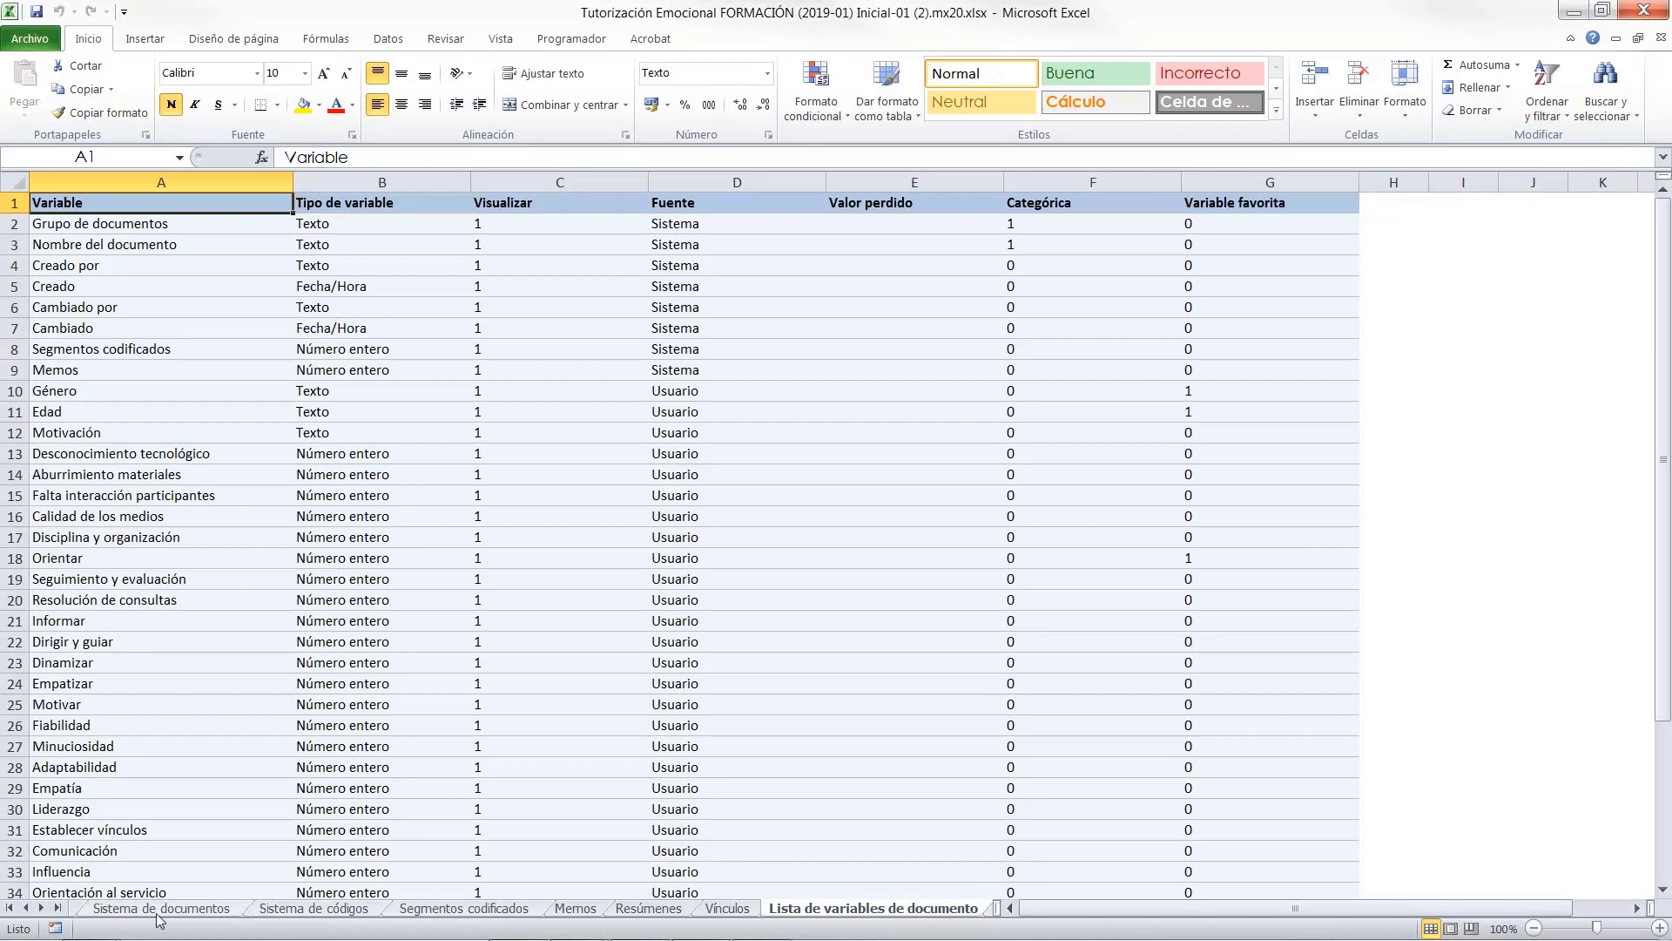
Step: Look through the code variable list and the code variable data editor sheets, and close the exported workbook
left_click(42, 908)
left_click(42, 908)
left_click(42, 908)
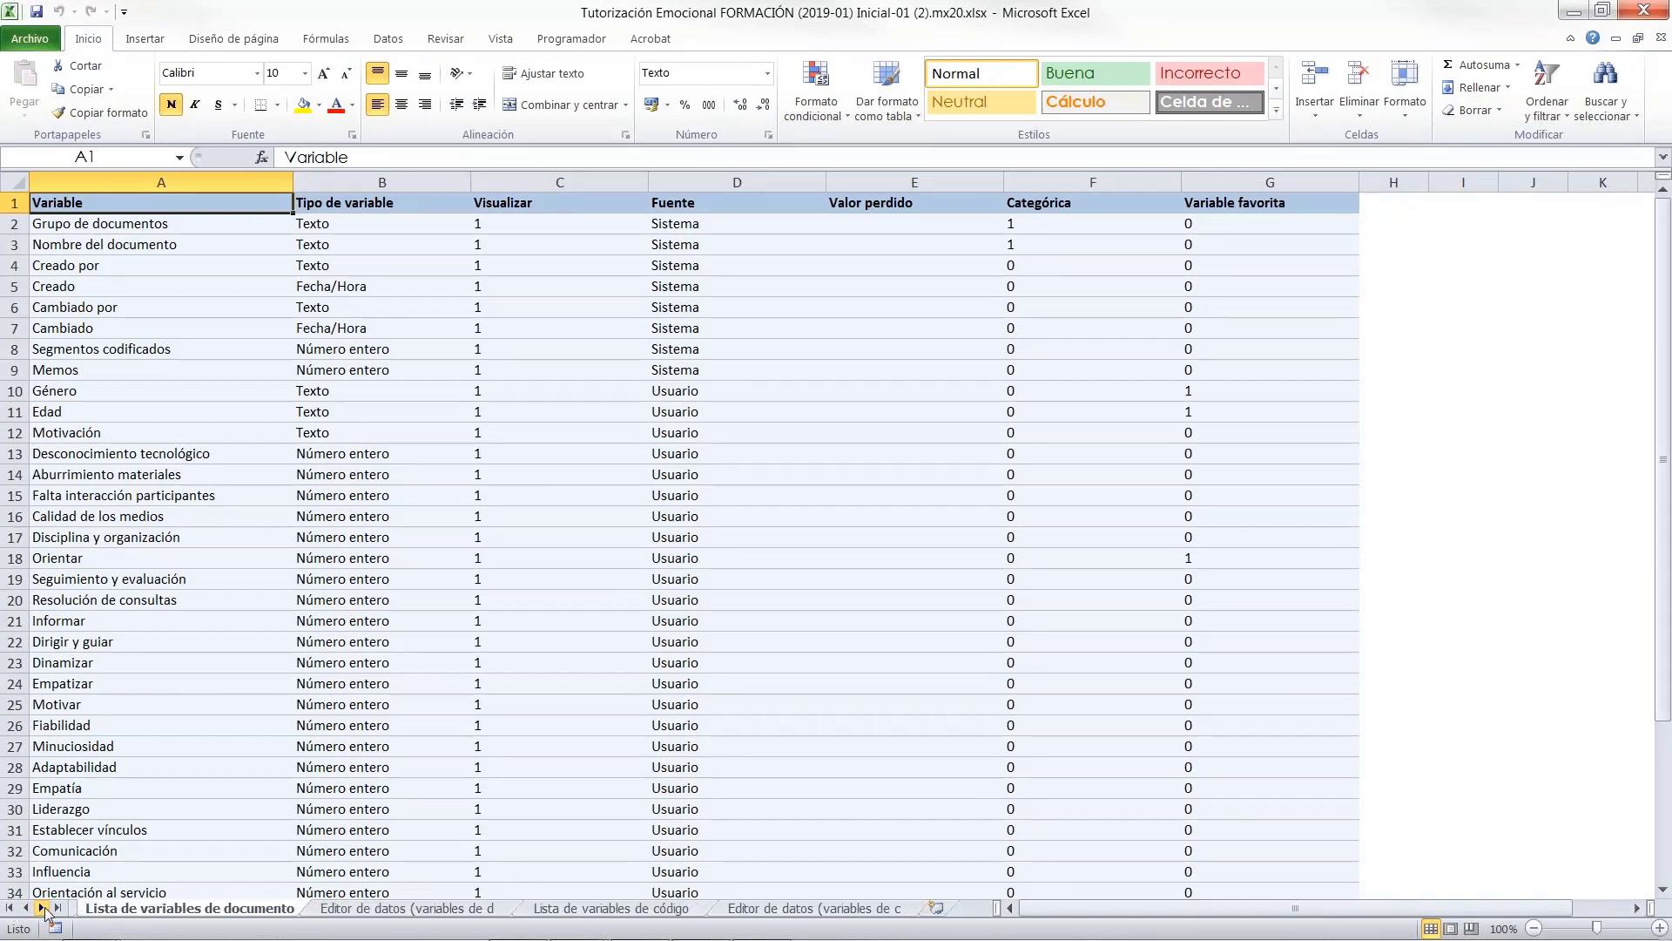
left_click(609, 910)
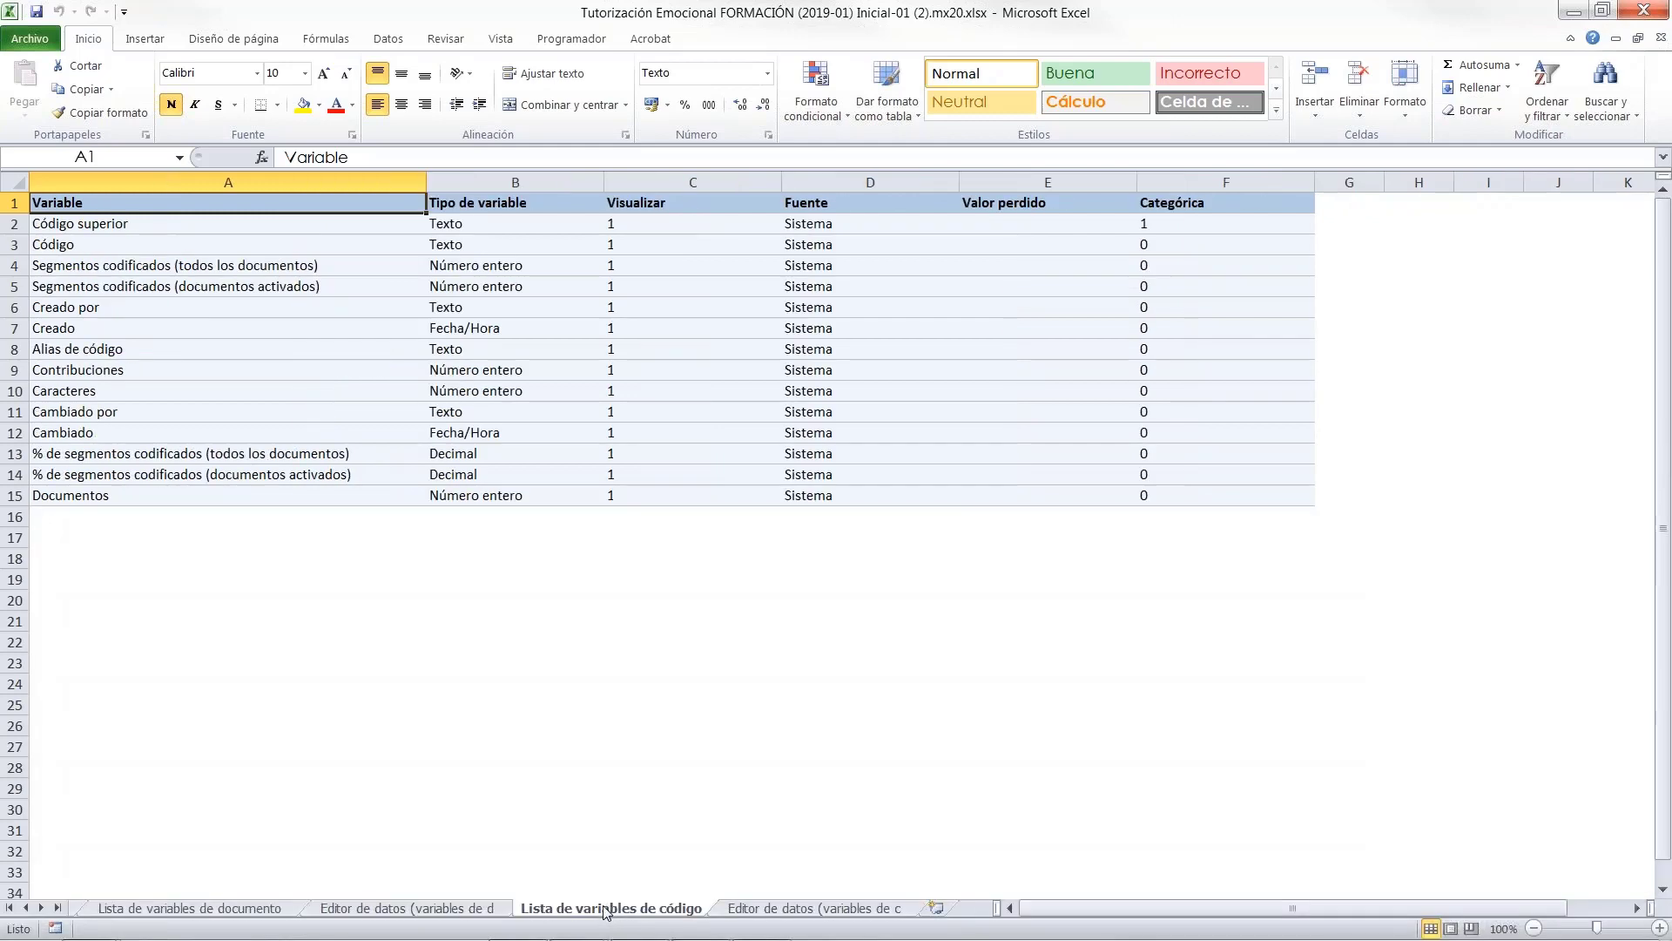
left_click(782, 911)
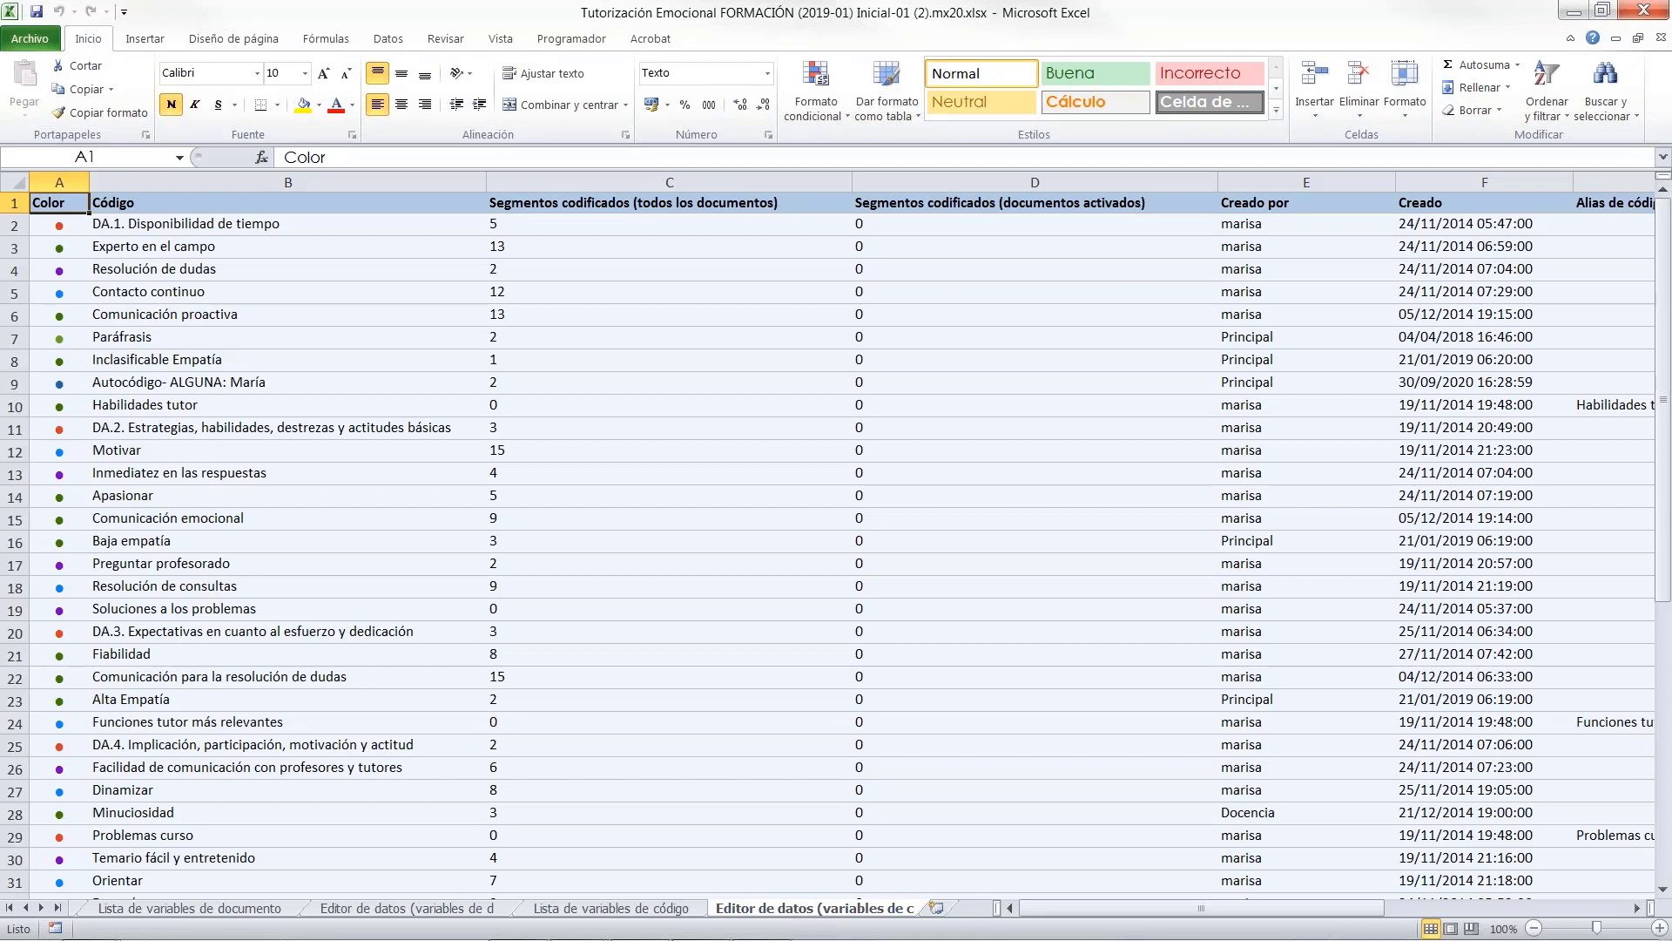
left_click(1635, 11)
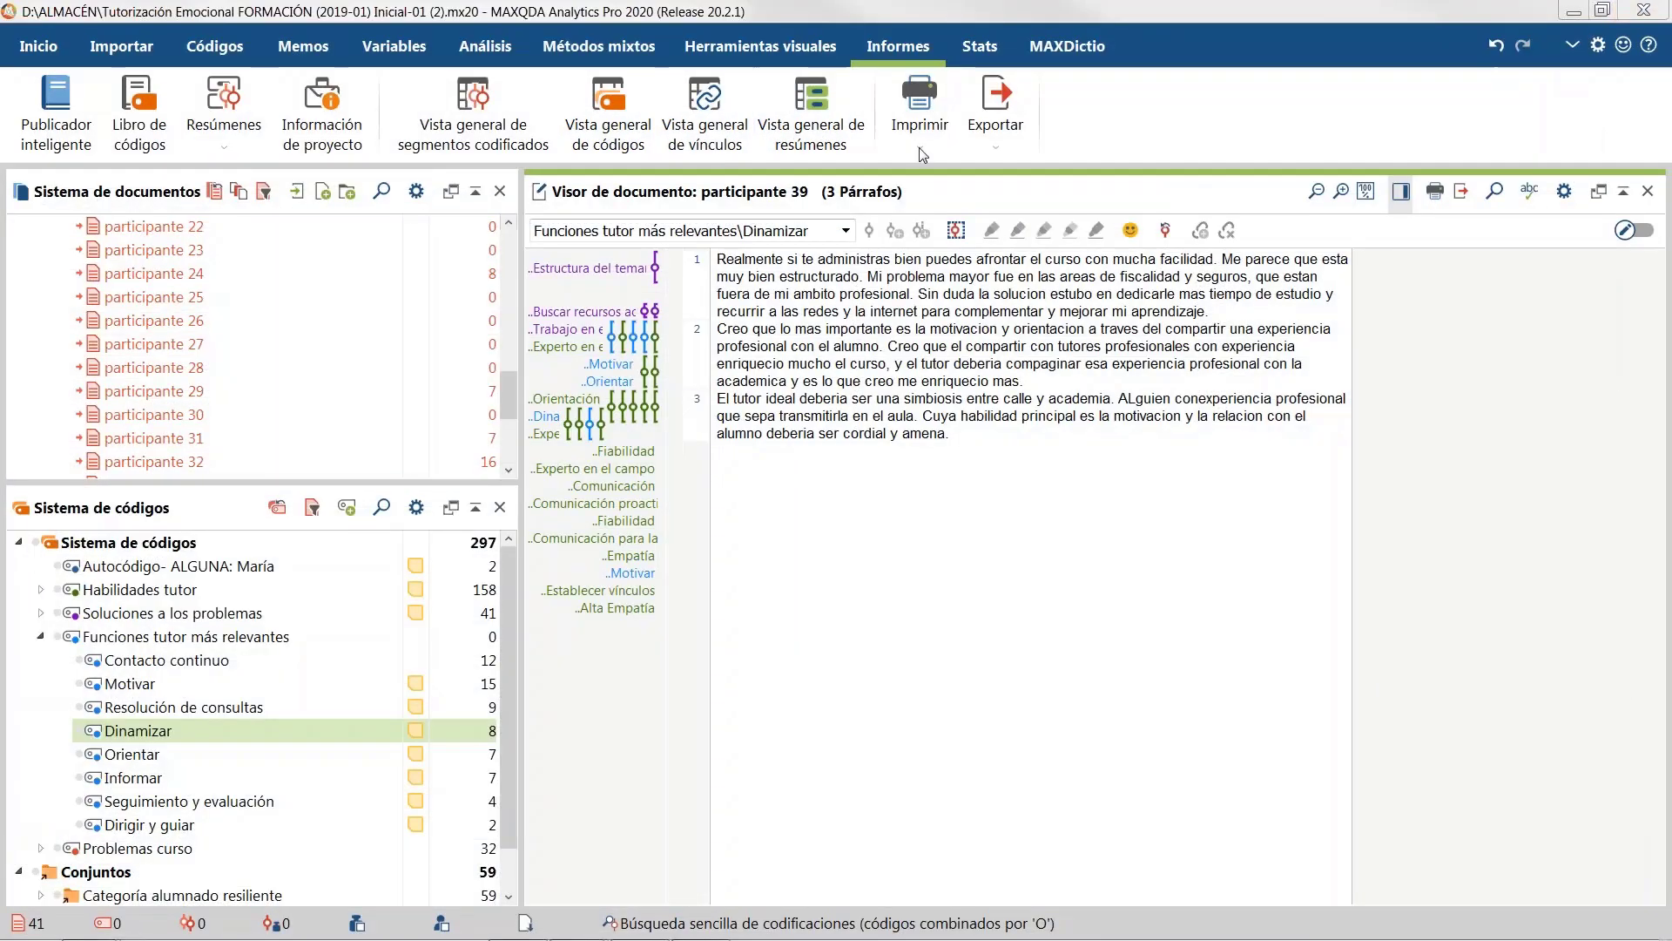
Step: Examine which project elements MAXQDA can export as reports, including bibliographic data in RIS format, without exporting anything
left_click(998, 148)
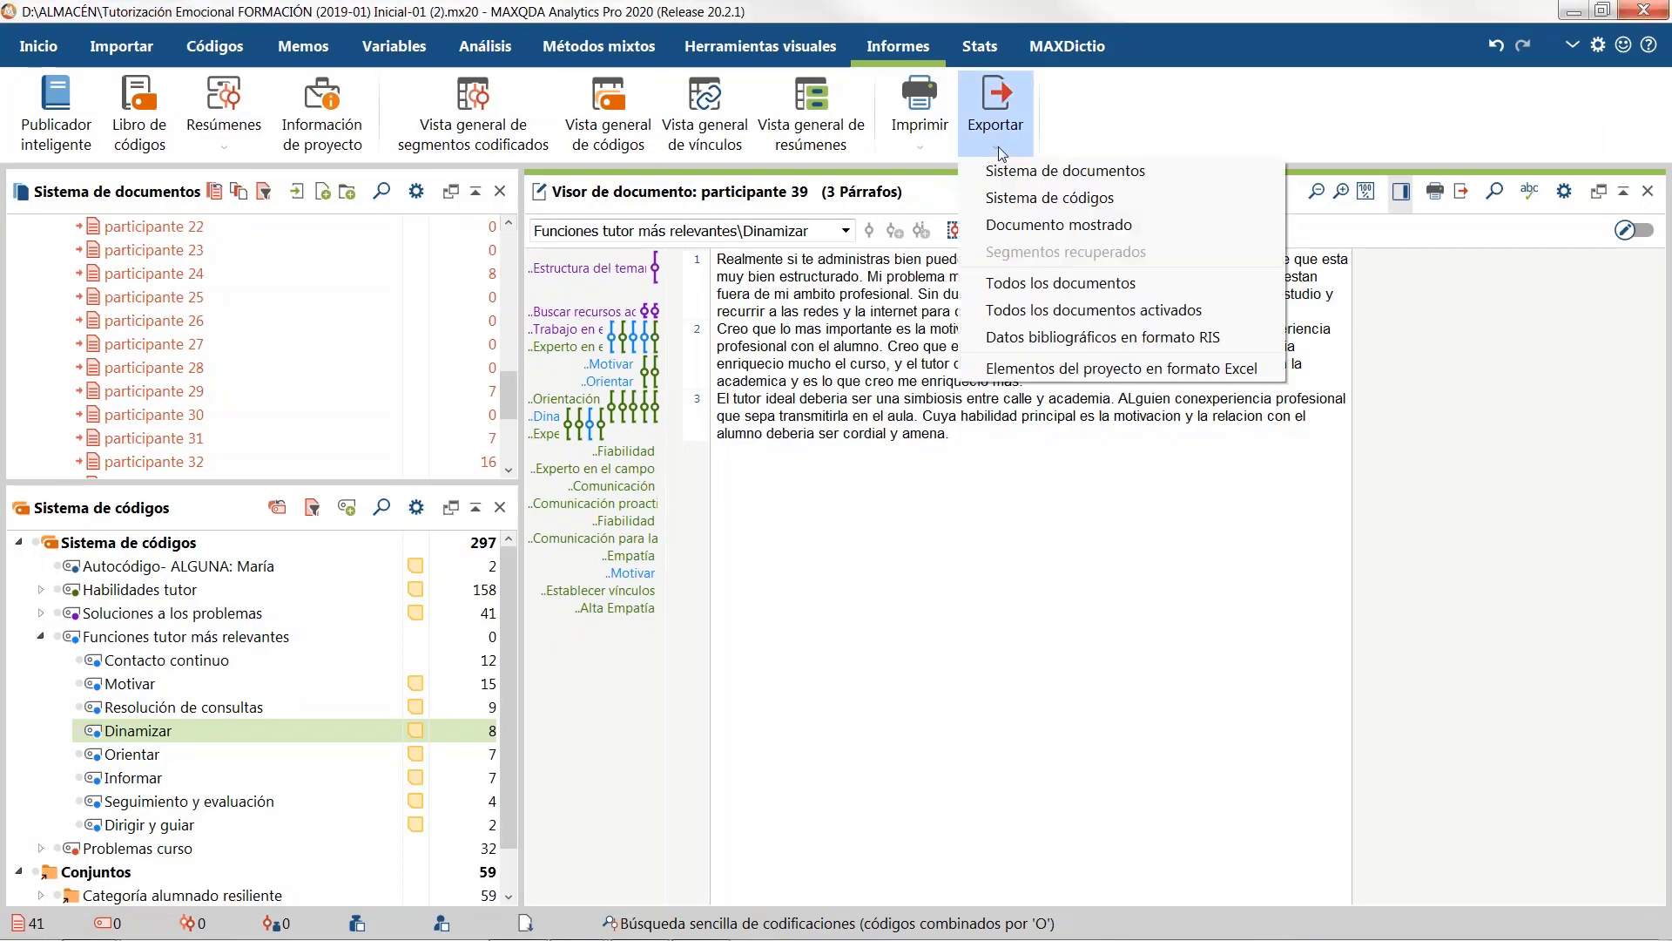
left_click(904, 666)
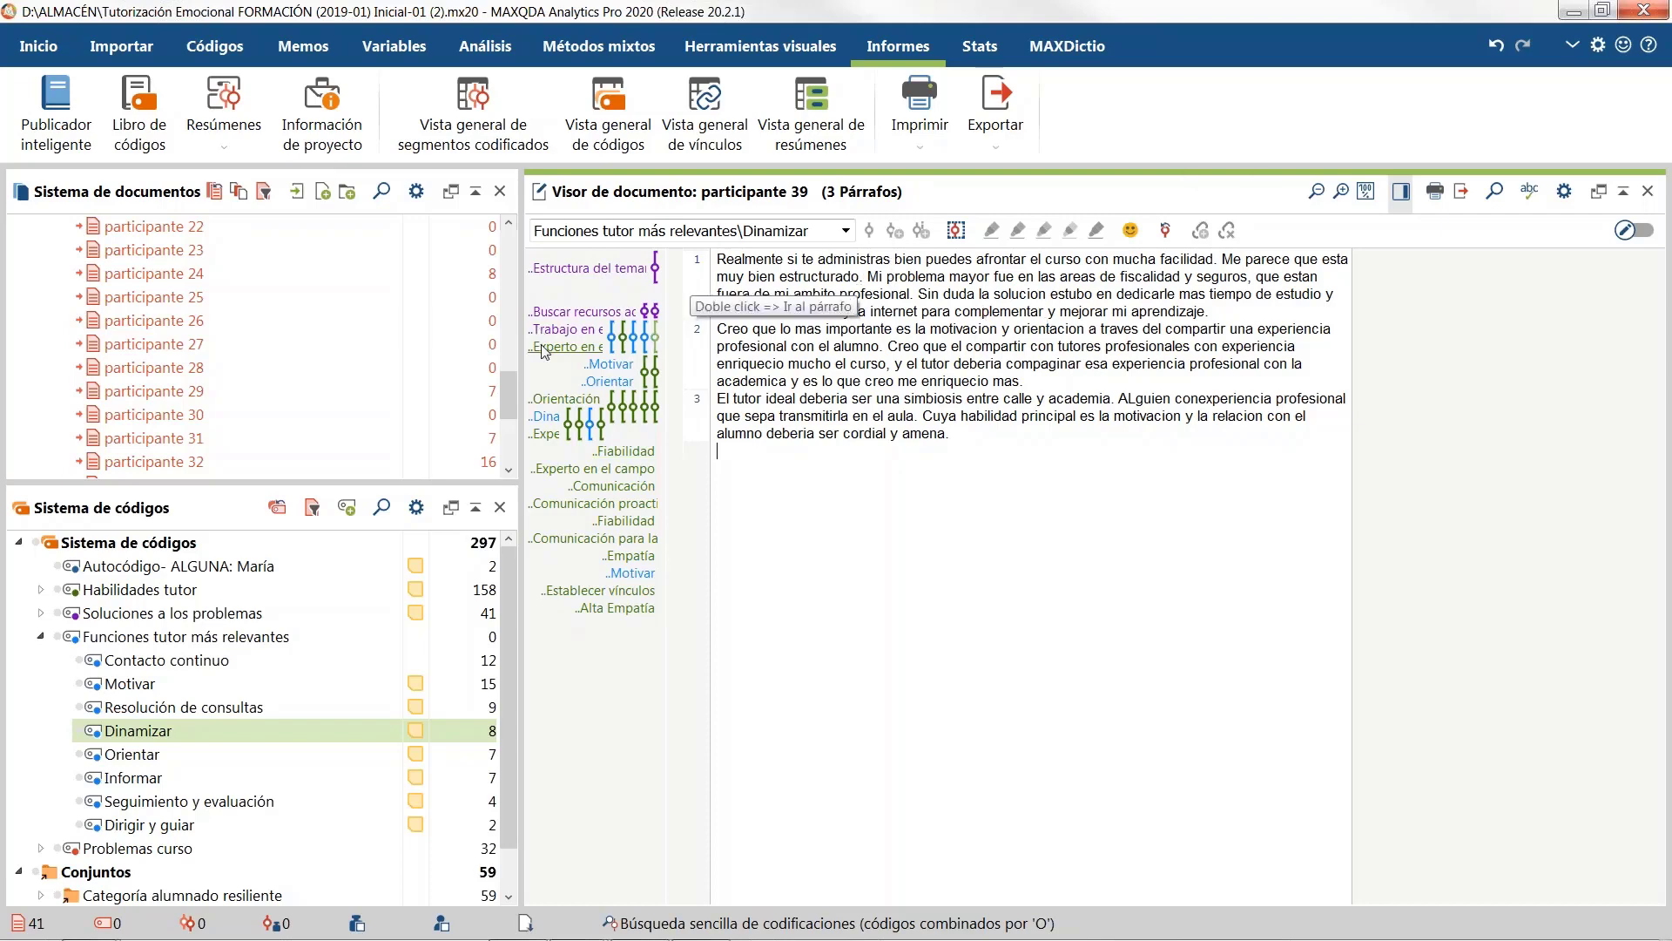
mouse_move(542, 349)
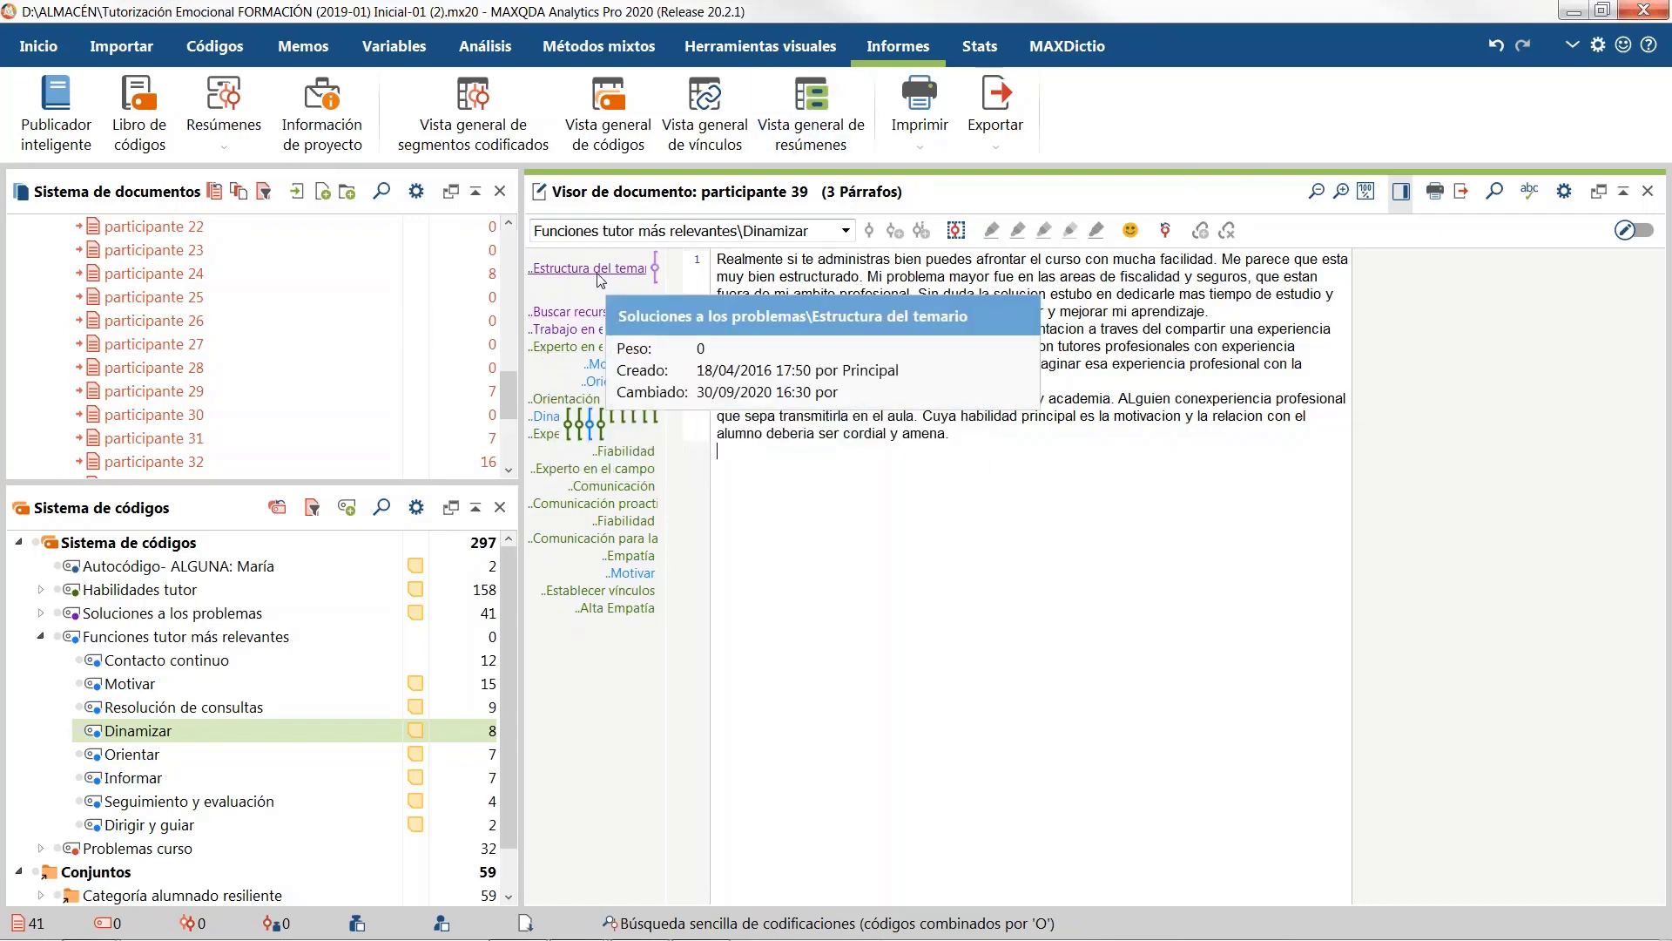
Step: Examine the sources available for importing bibliographic data, such as Citavi, Endnote, Mendeley, Zotero and RIS files
left_click(54, 50)
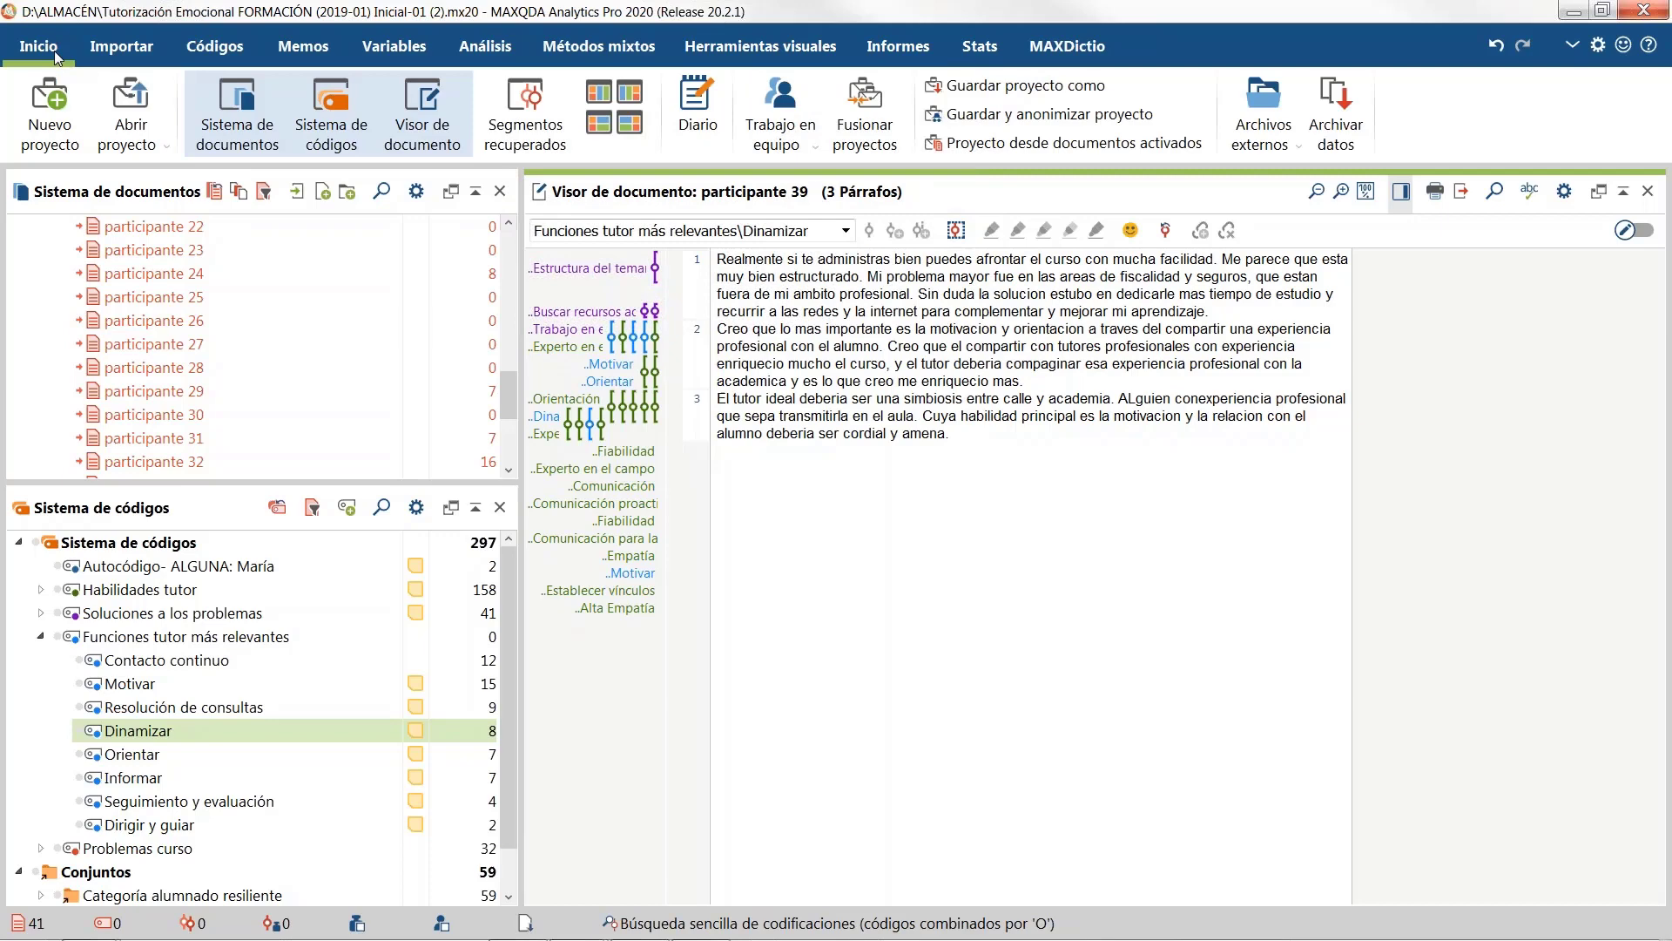
left_click(117, 47)
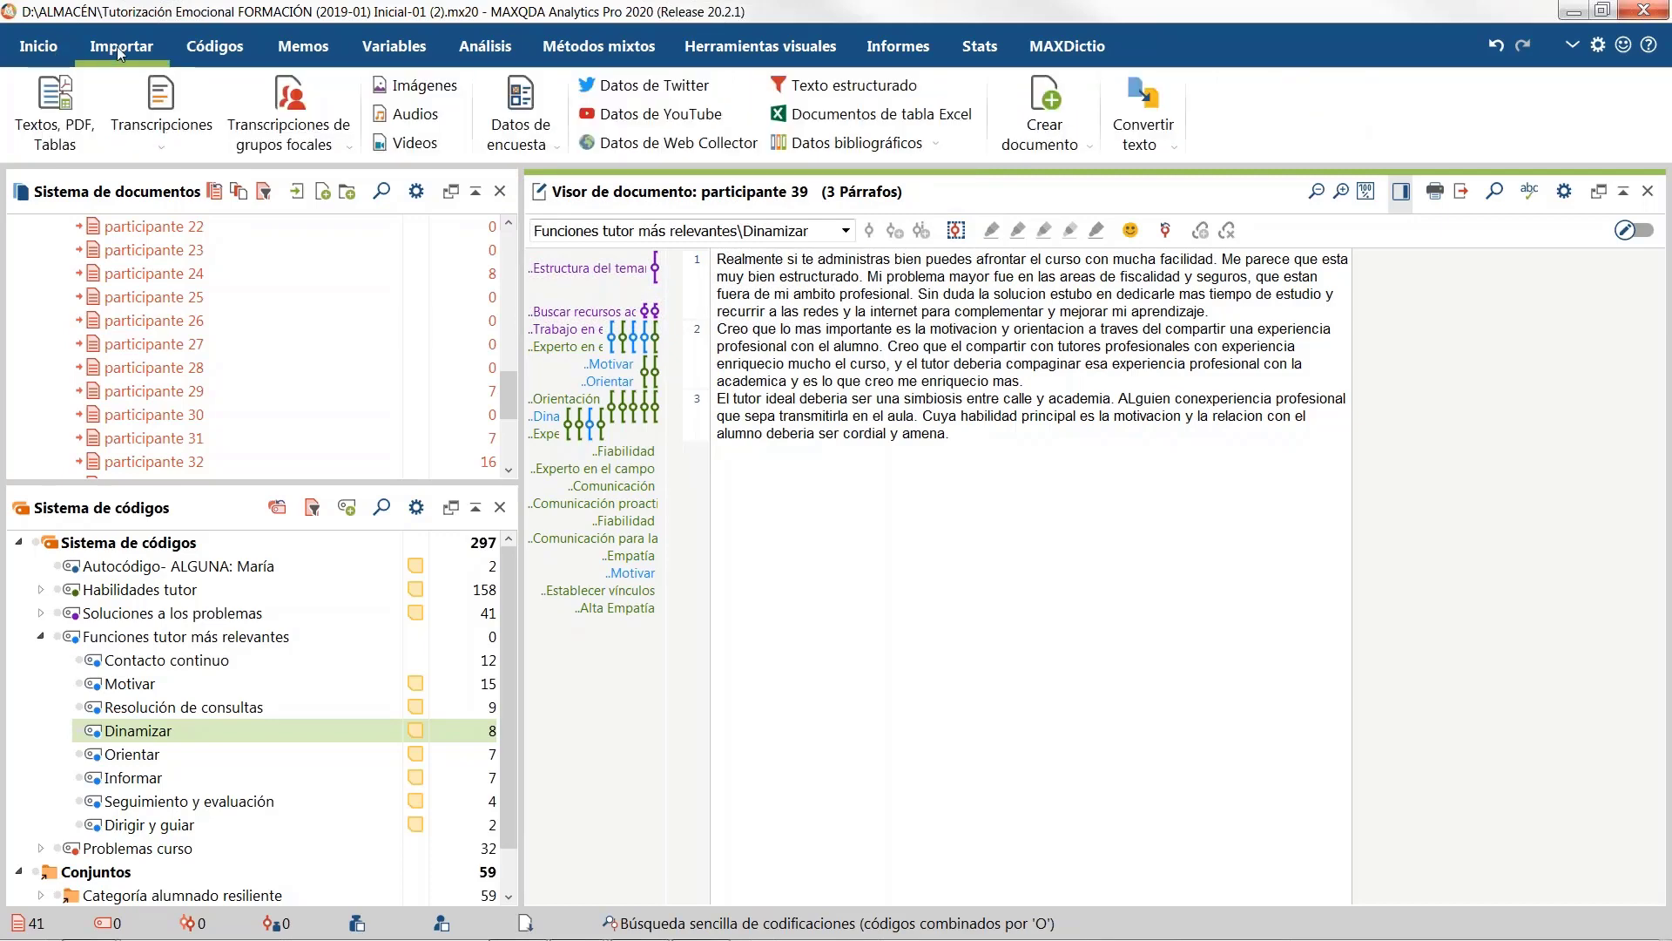
left_click(937, 150)
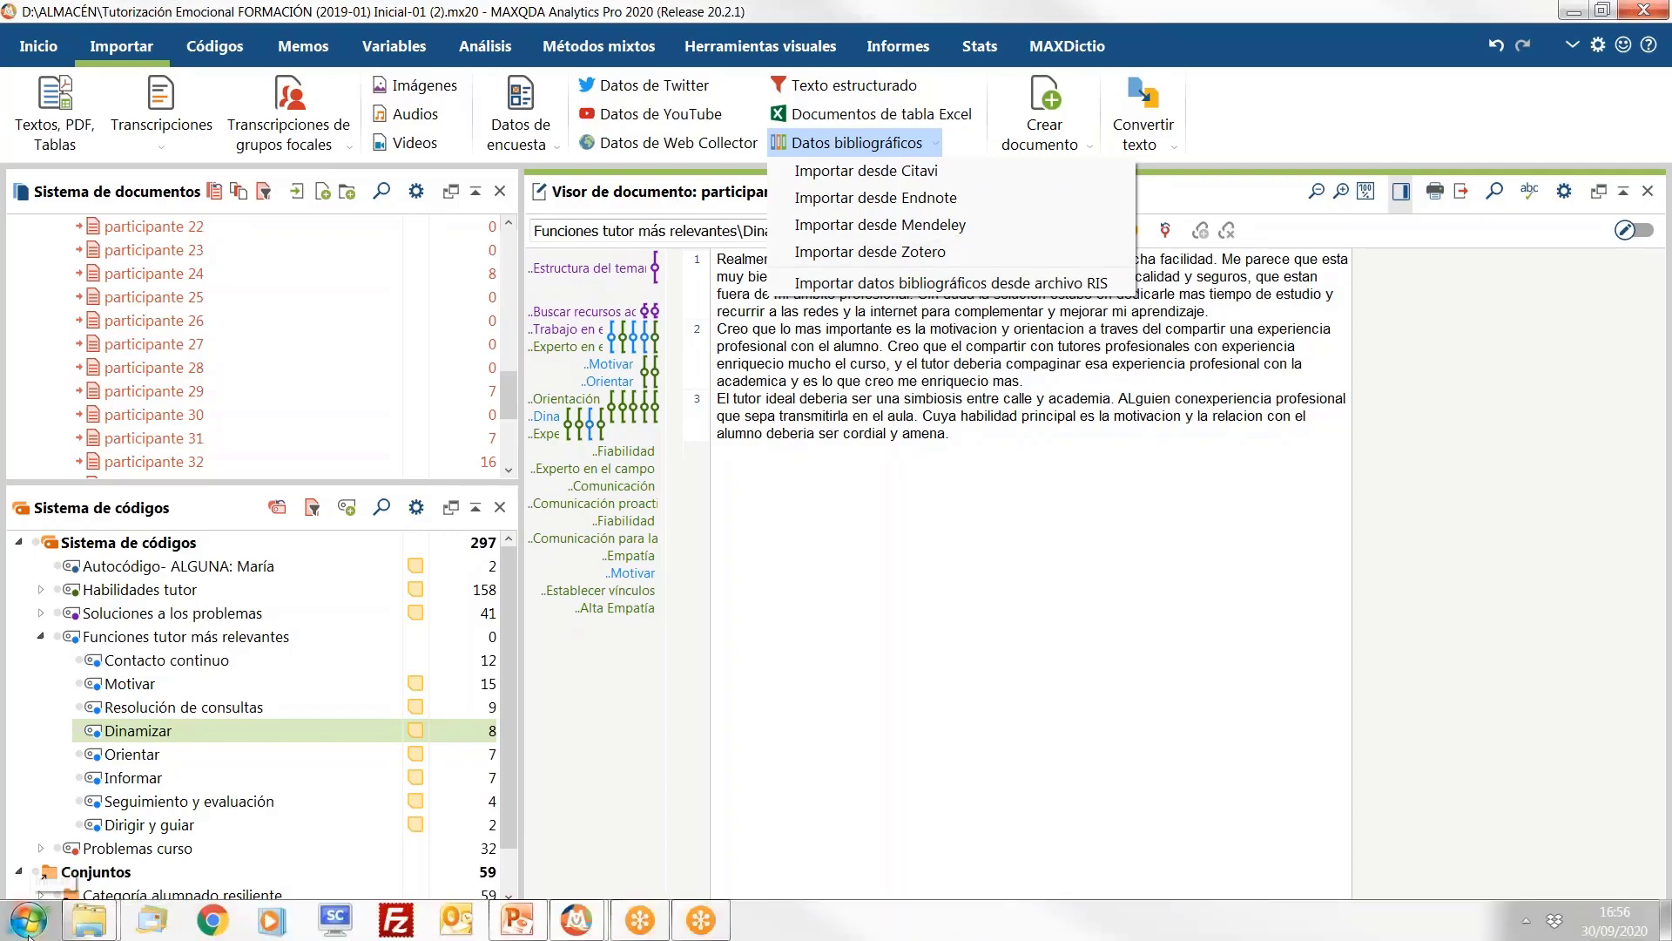
Step: Open Mendeley Desktop to show the reference library
left_click(28, 920)
left_click(167, 345)
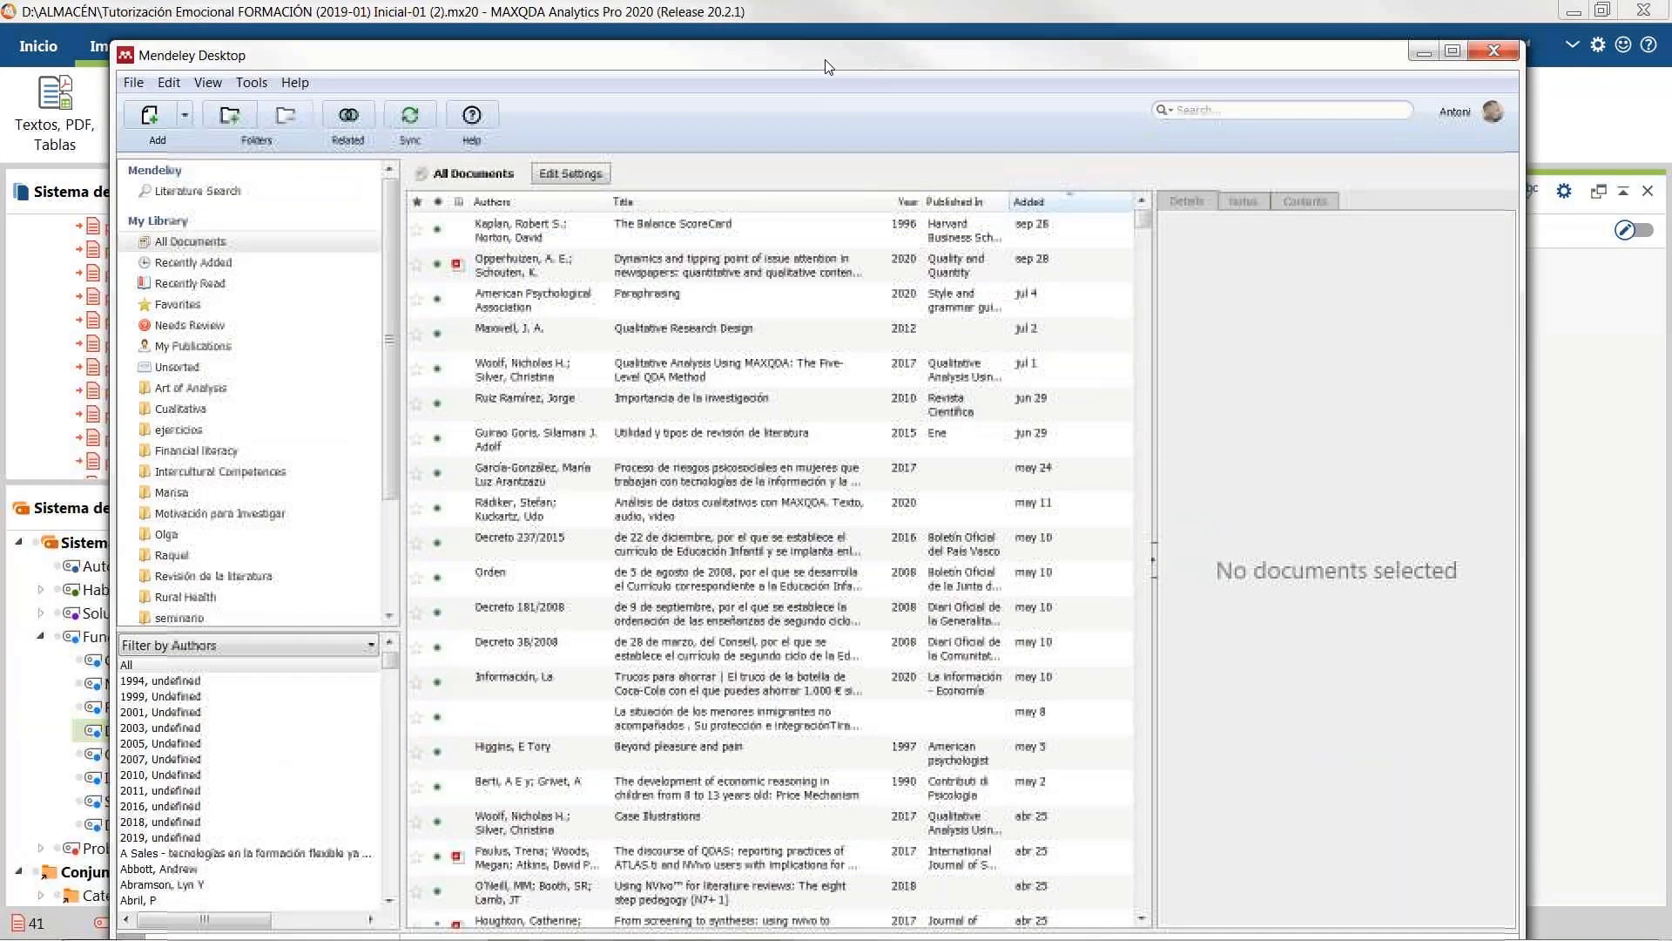
Step: Sort the Mendeley references by PDF attachment and select the first three documents with attached files
left_click(460, 207)
left_click(525, 237)
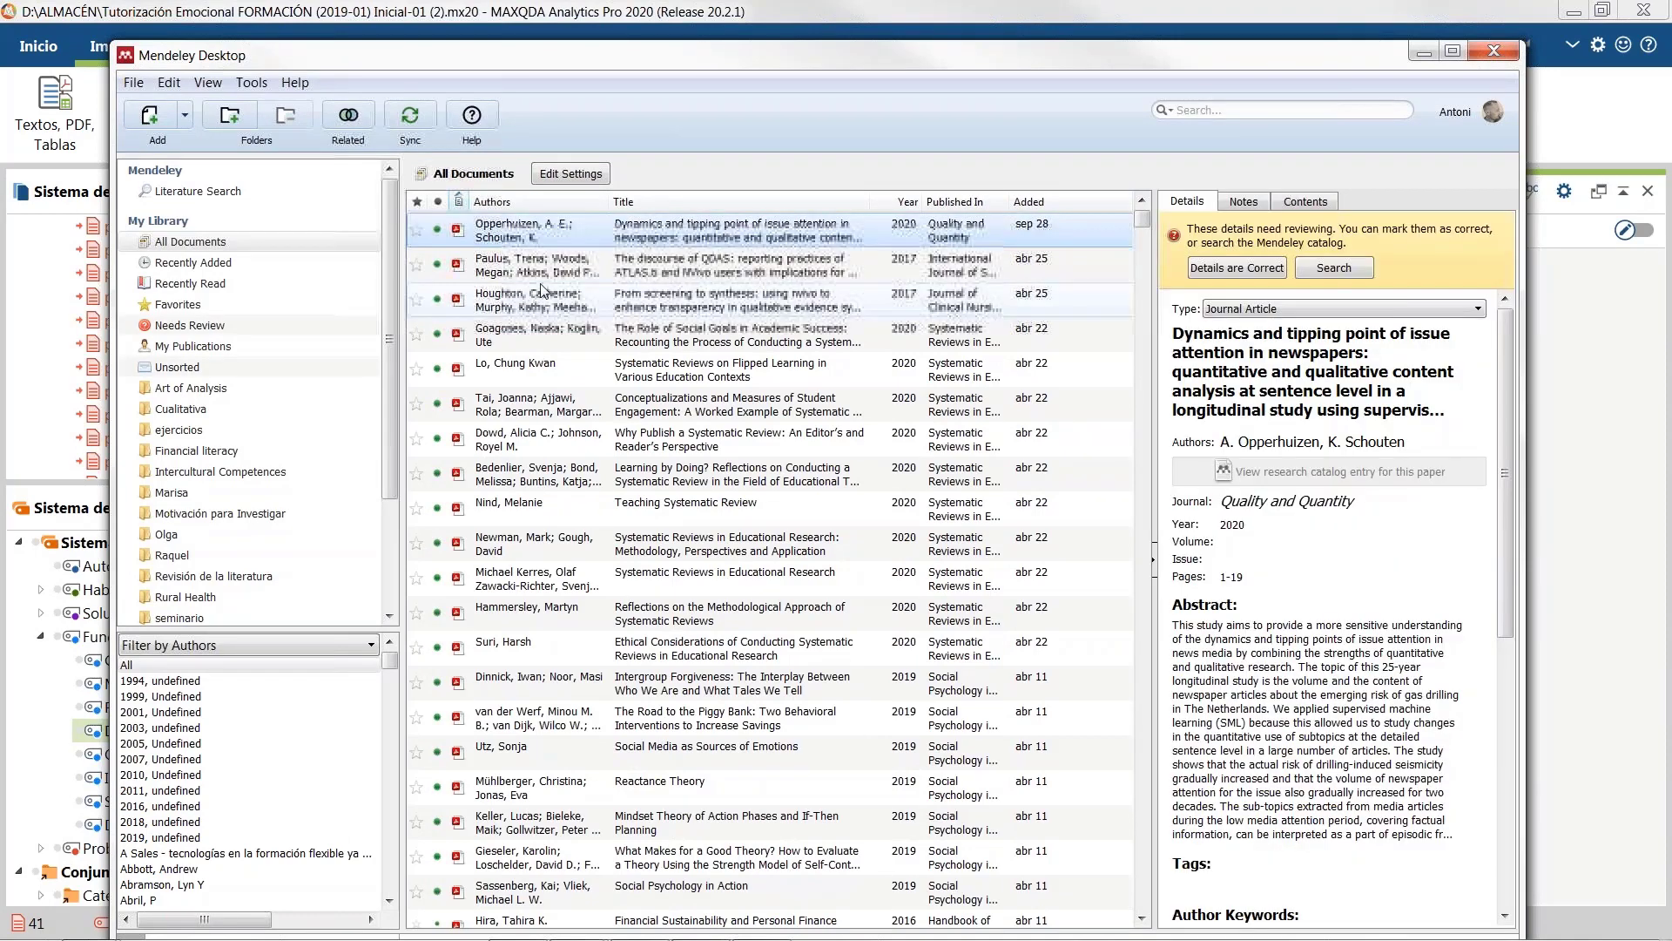
left_click(542, 266, "ctrl")
left_click(528, 299, "ctrl")
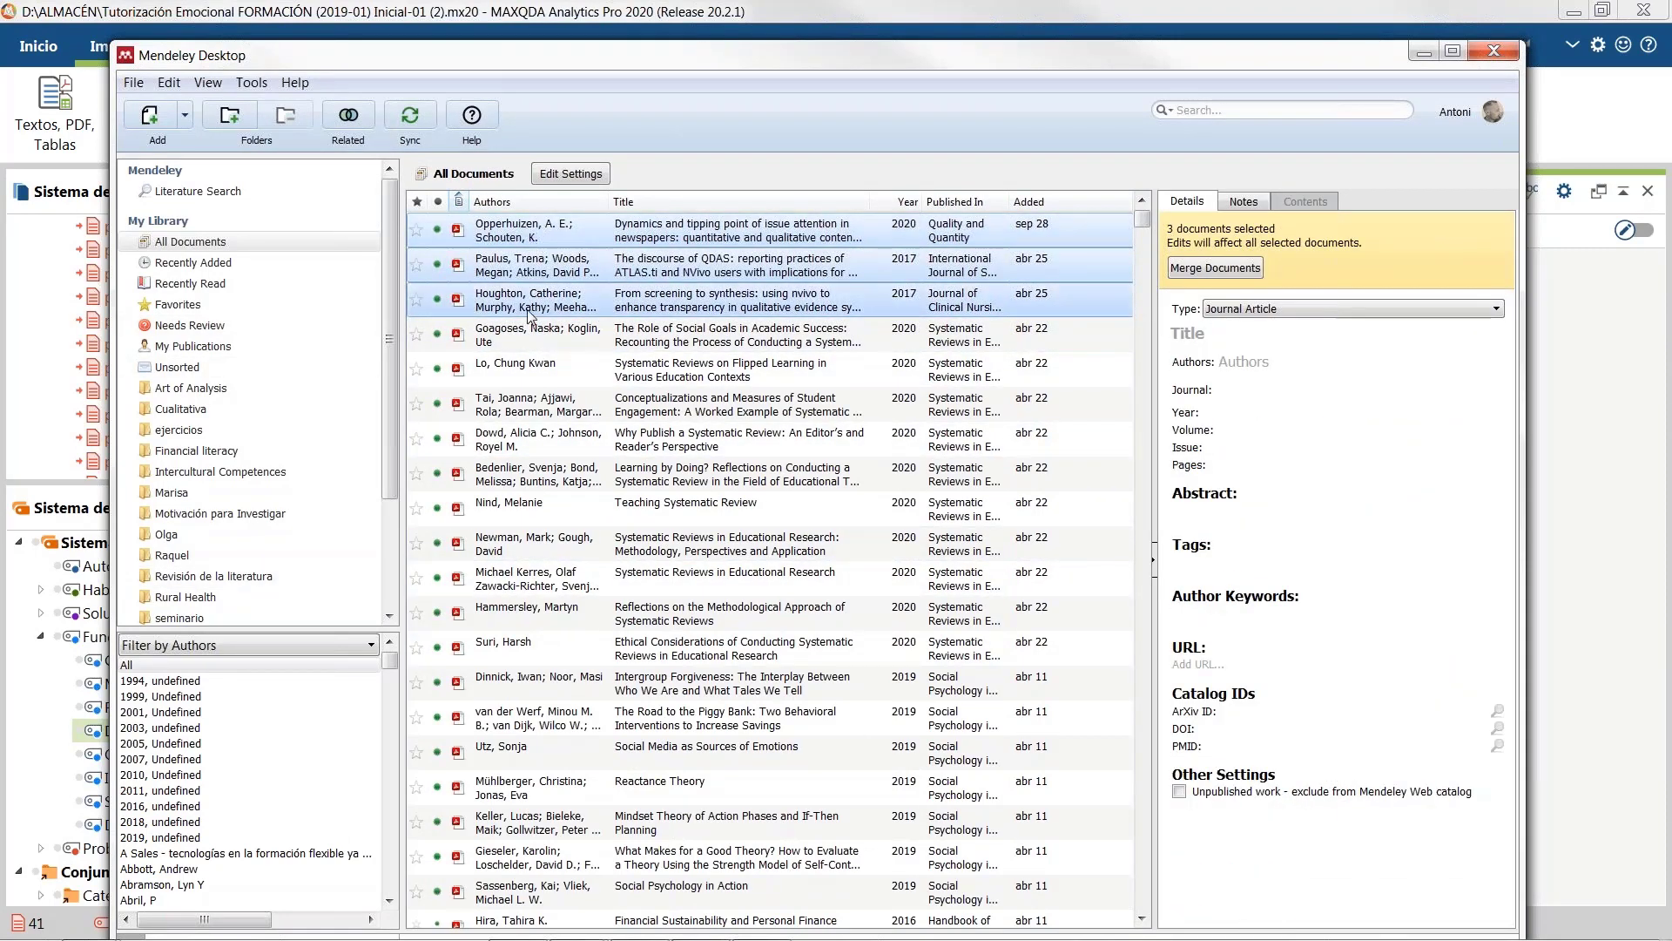
Step: Export the selected references in RIS format as My Collection.ris to the ALMACÉN folder
left_click(135, 84)
left_click(209, 219)
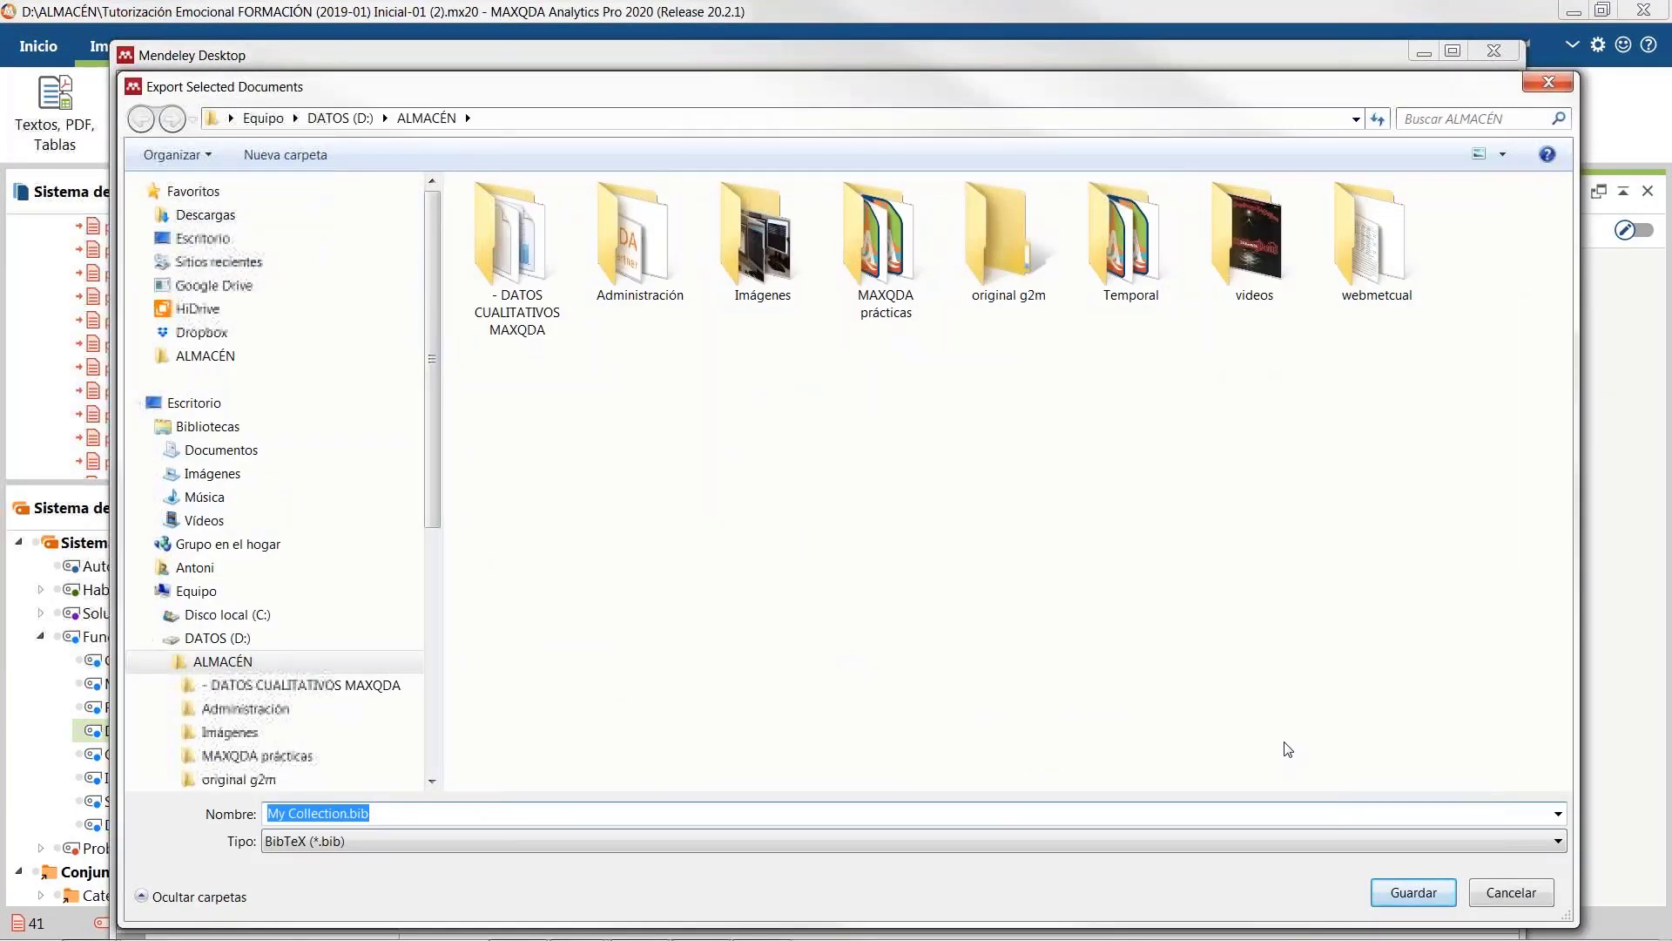
left_click(660, 841)
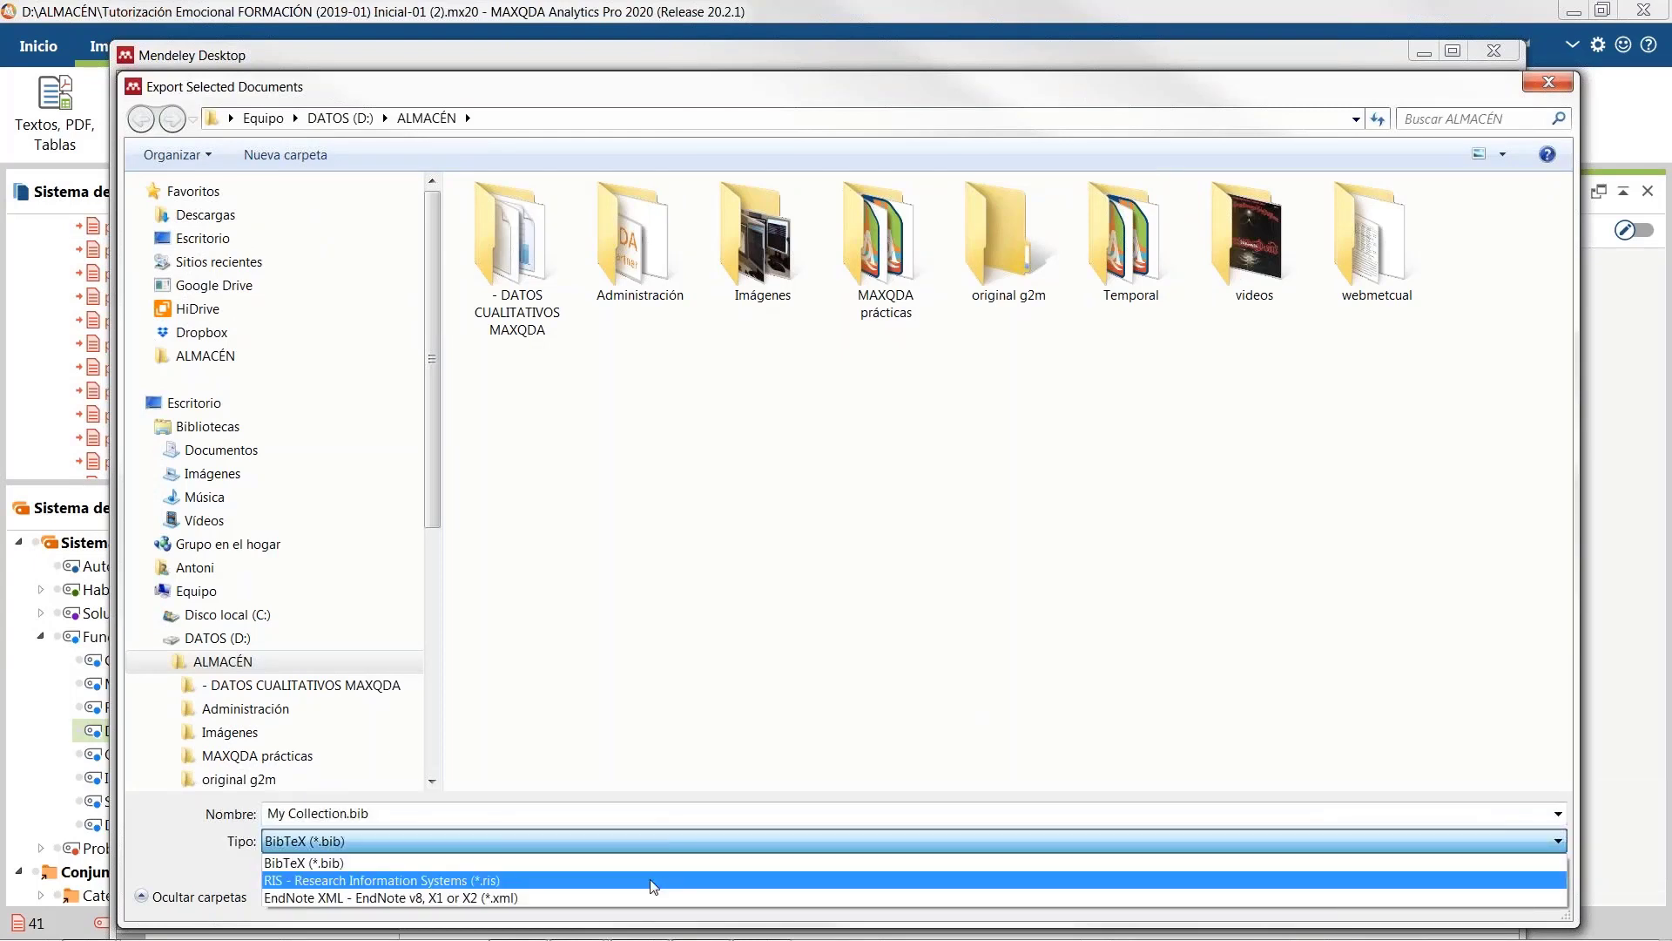
left_click(654, 881)
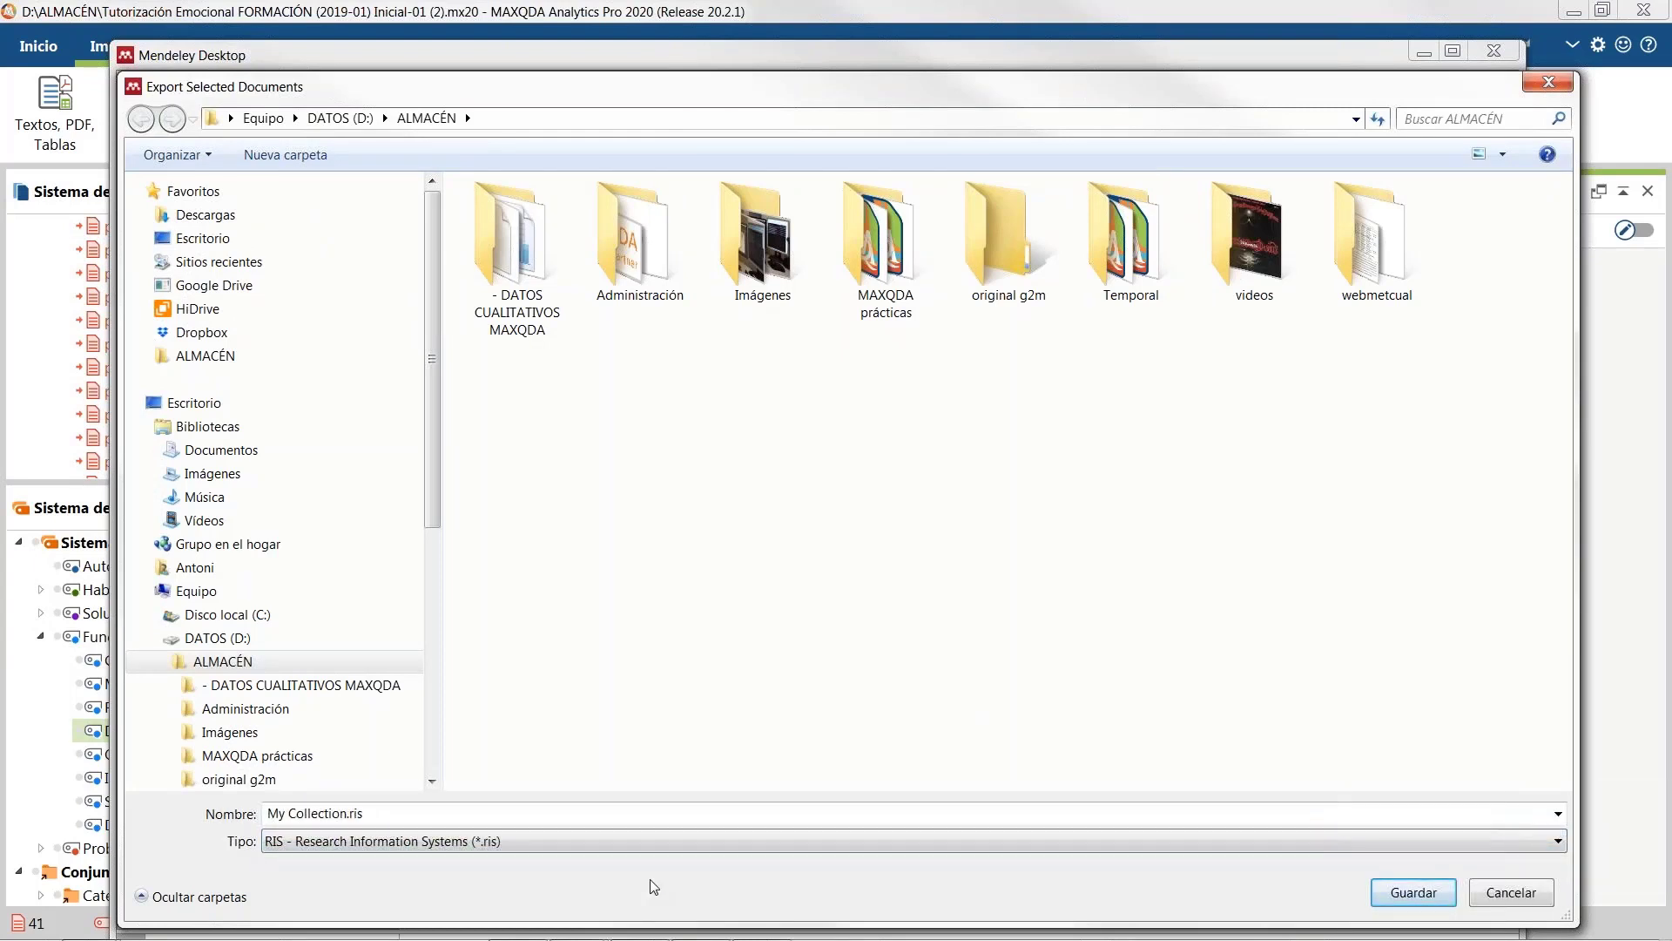
left_click(1420, 895)
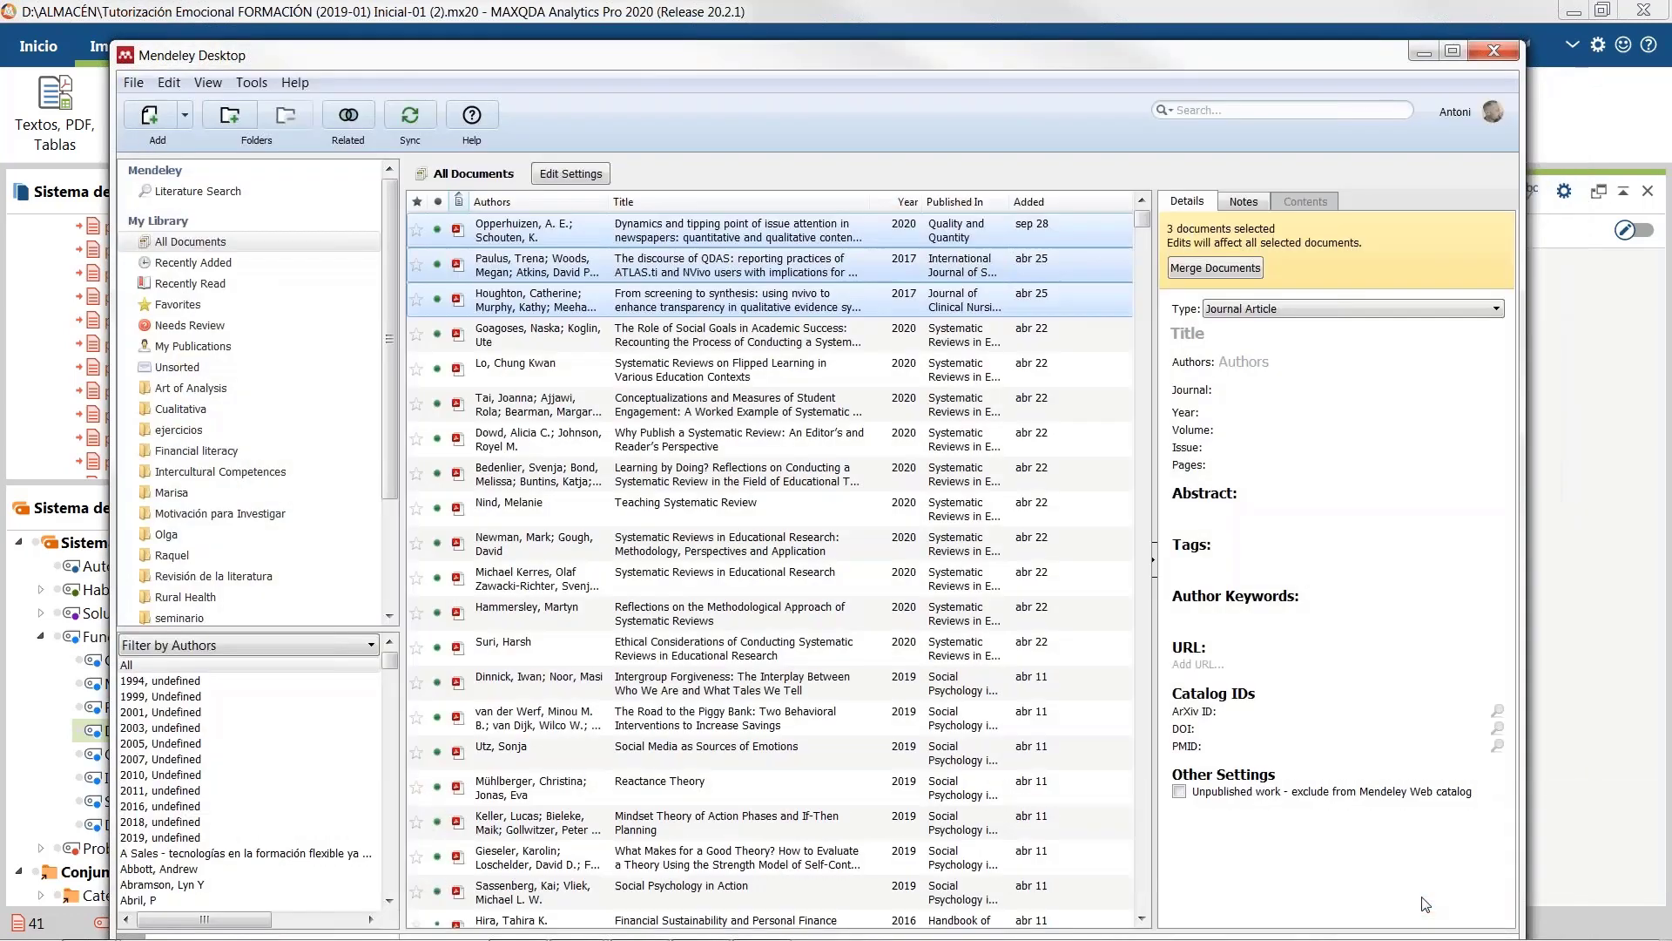
Step: Switch to the MAXQDA project Gestión de datos e informes and import My Collection.ris from Mendeley, including references and PDF attachments
left_click(576, 919)
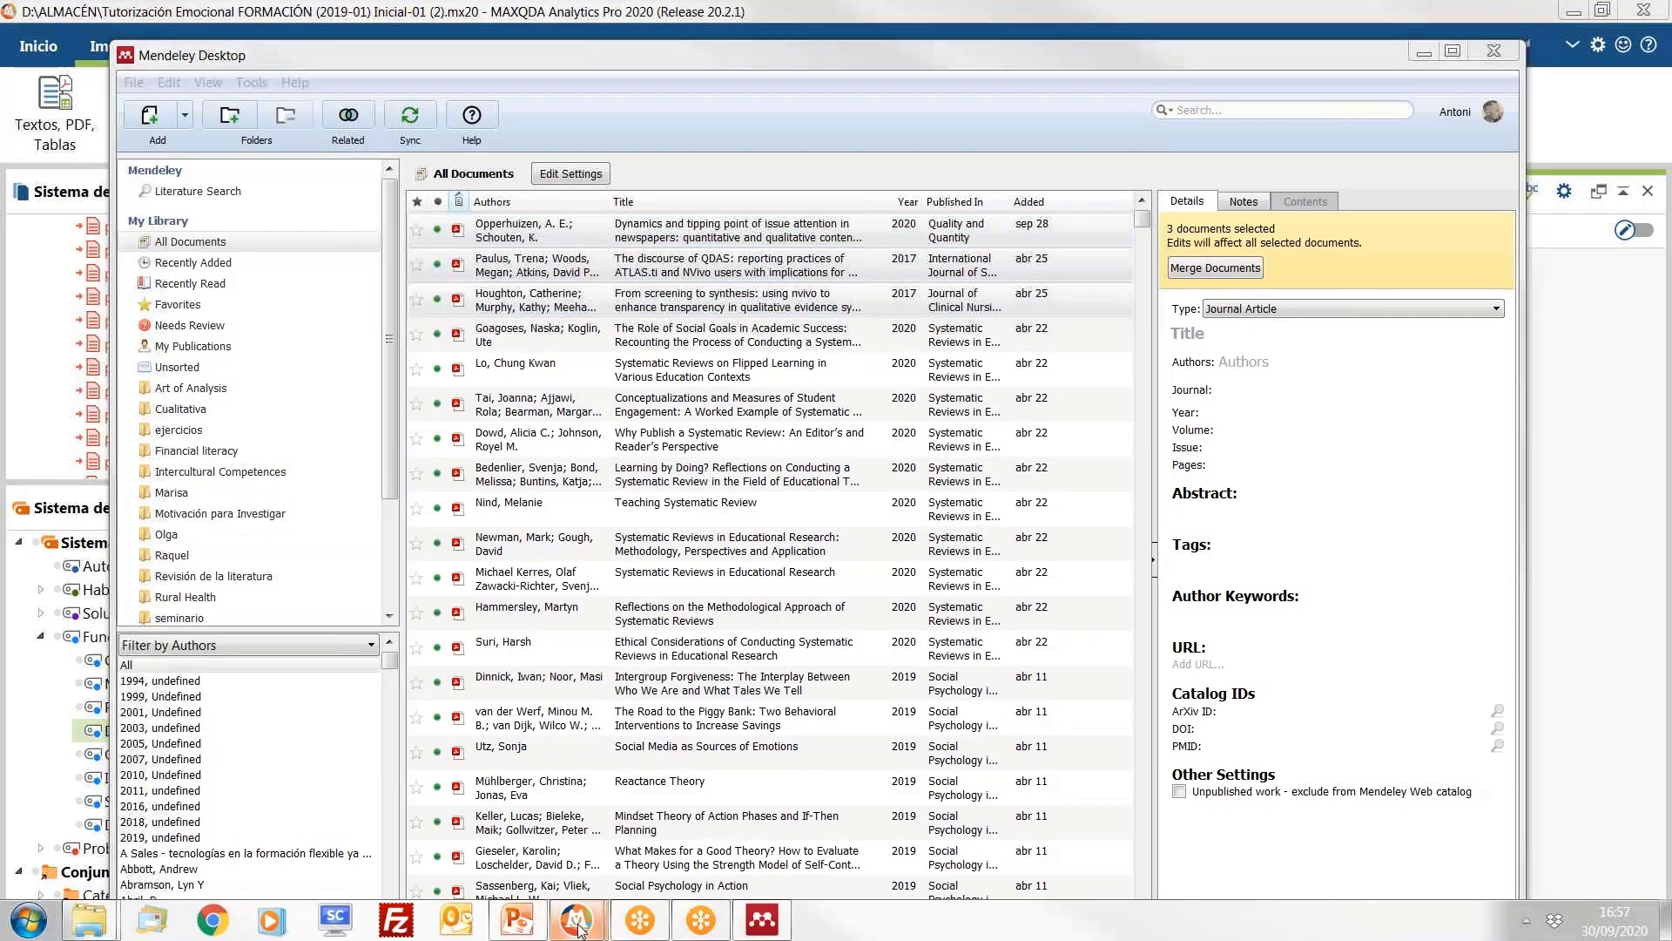
left_click(448, 848)
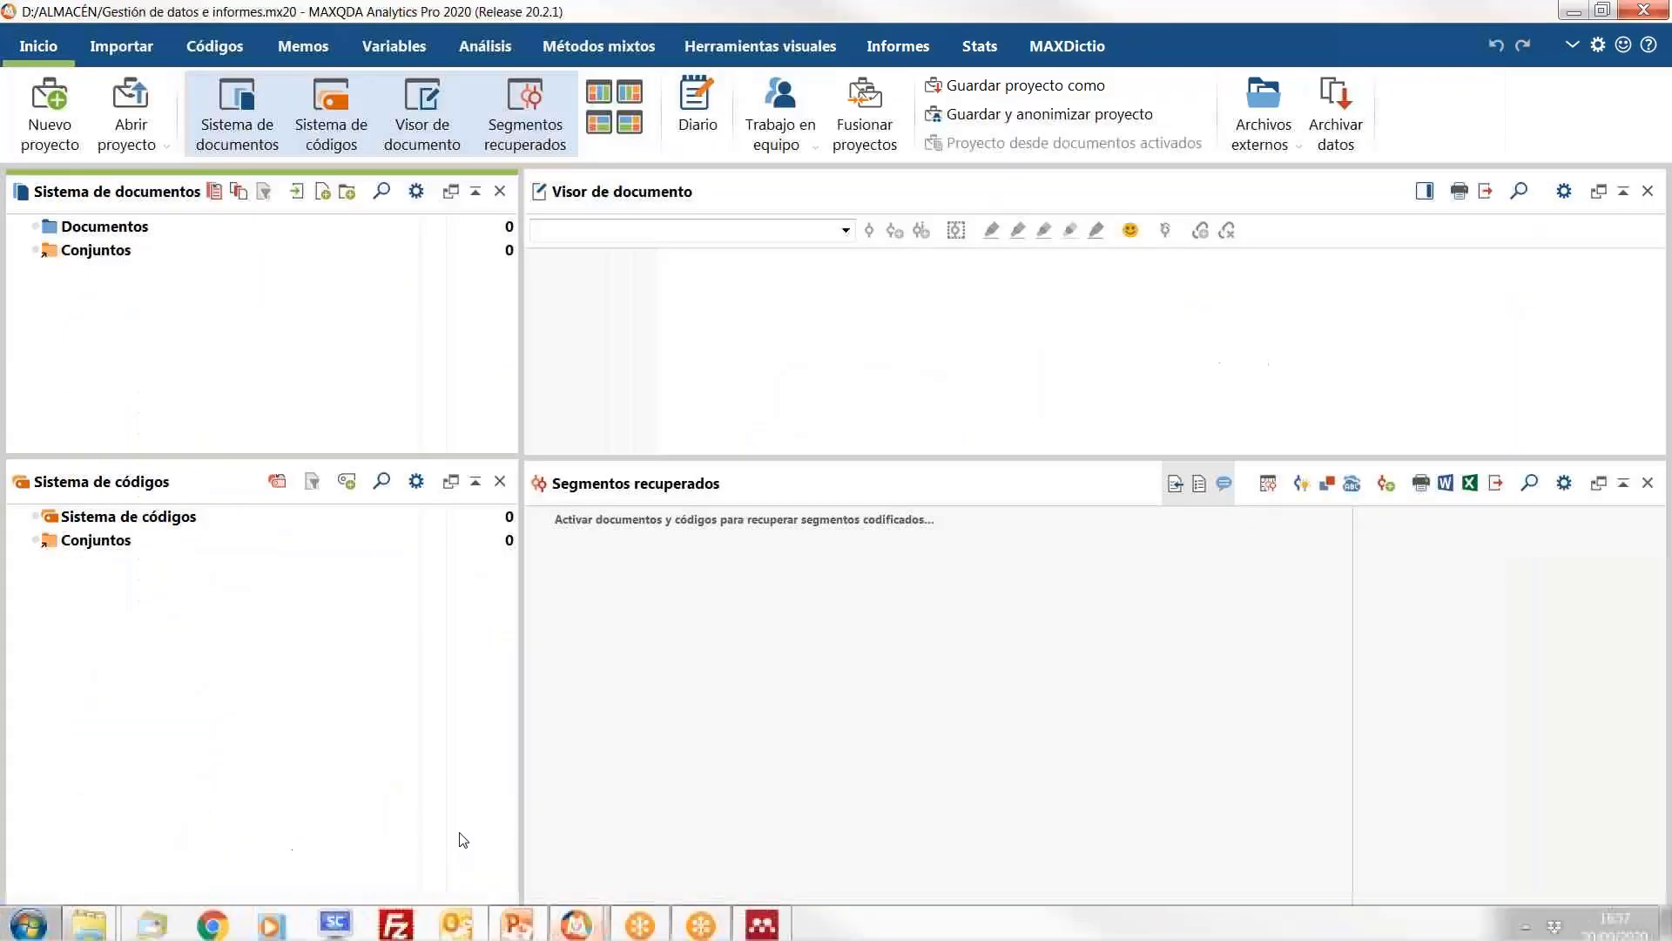
left_click(126, 59)
left_click(857, 142)
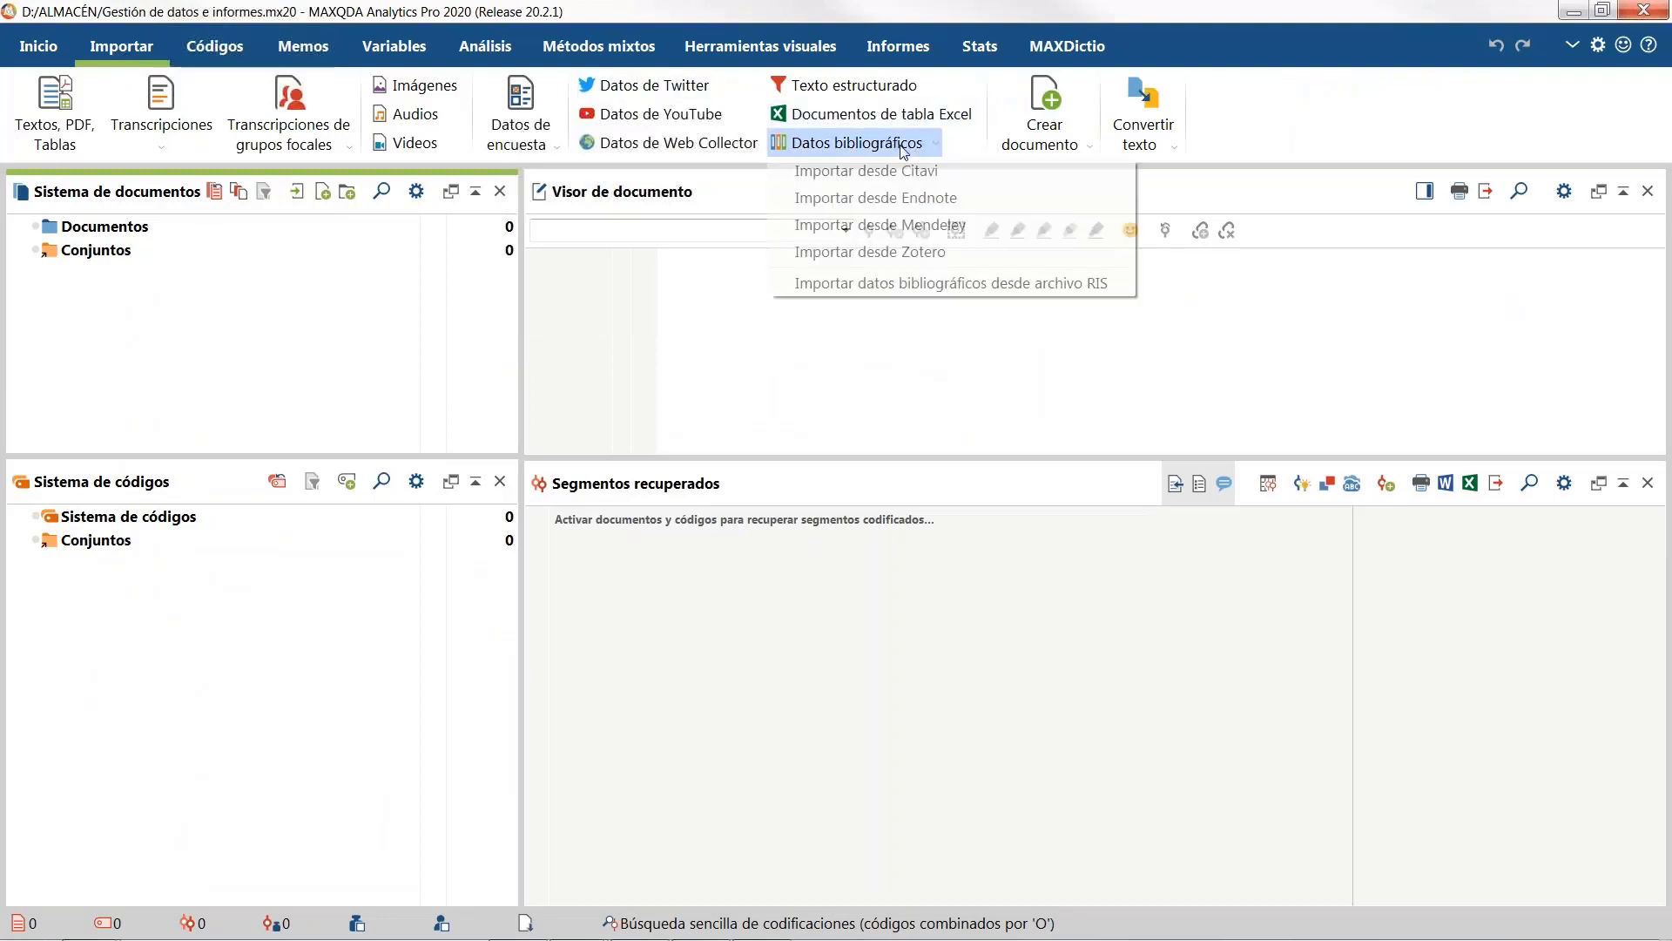
left_click(948, 227)
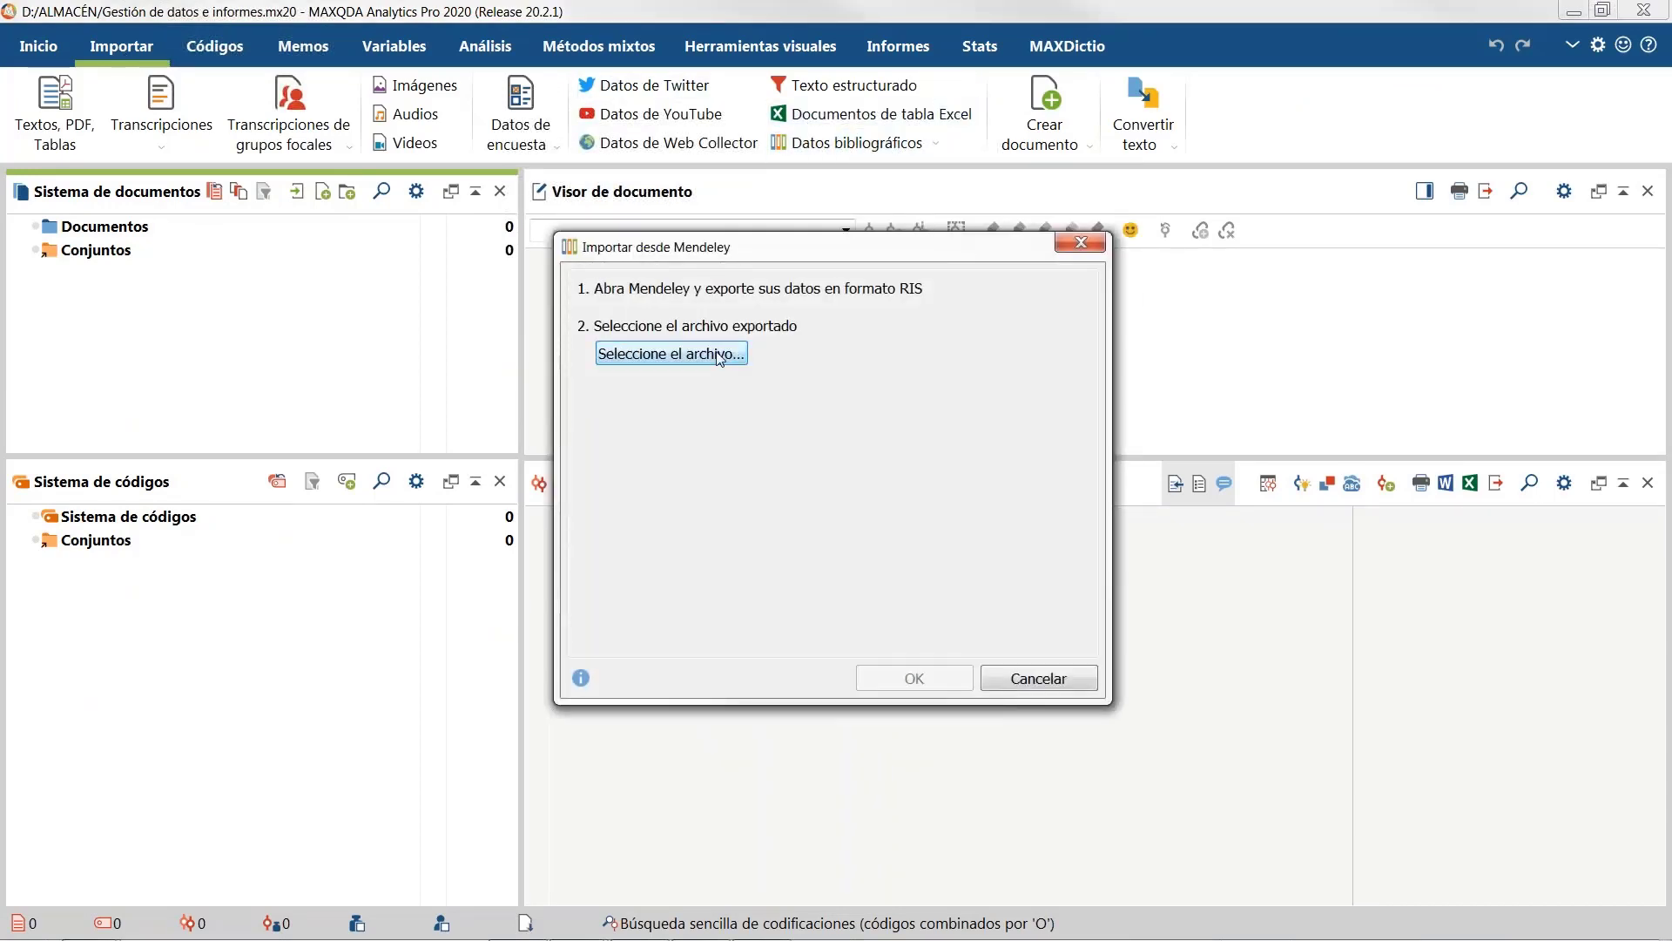
left_click(670, 354)
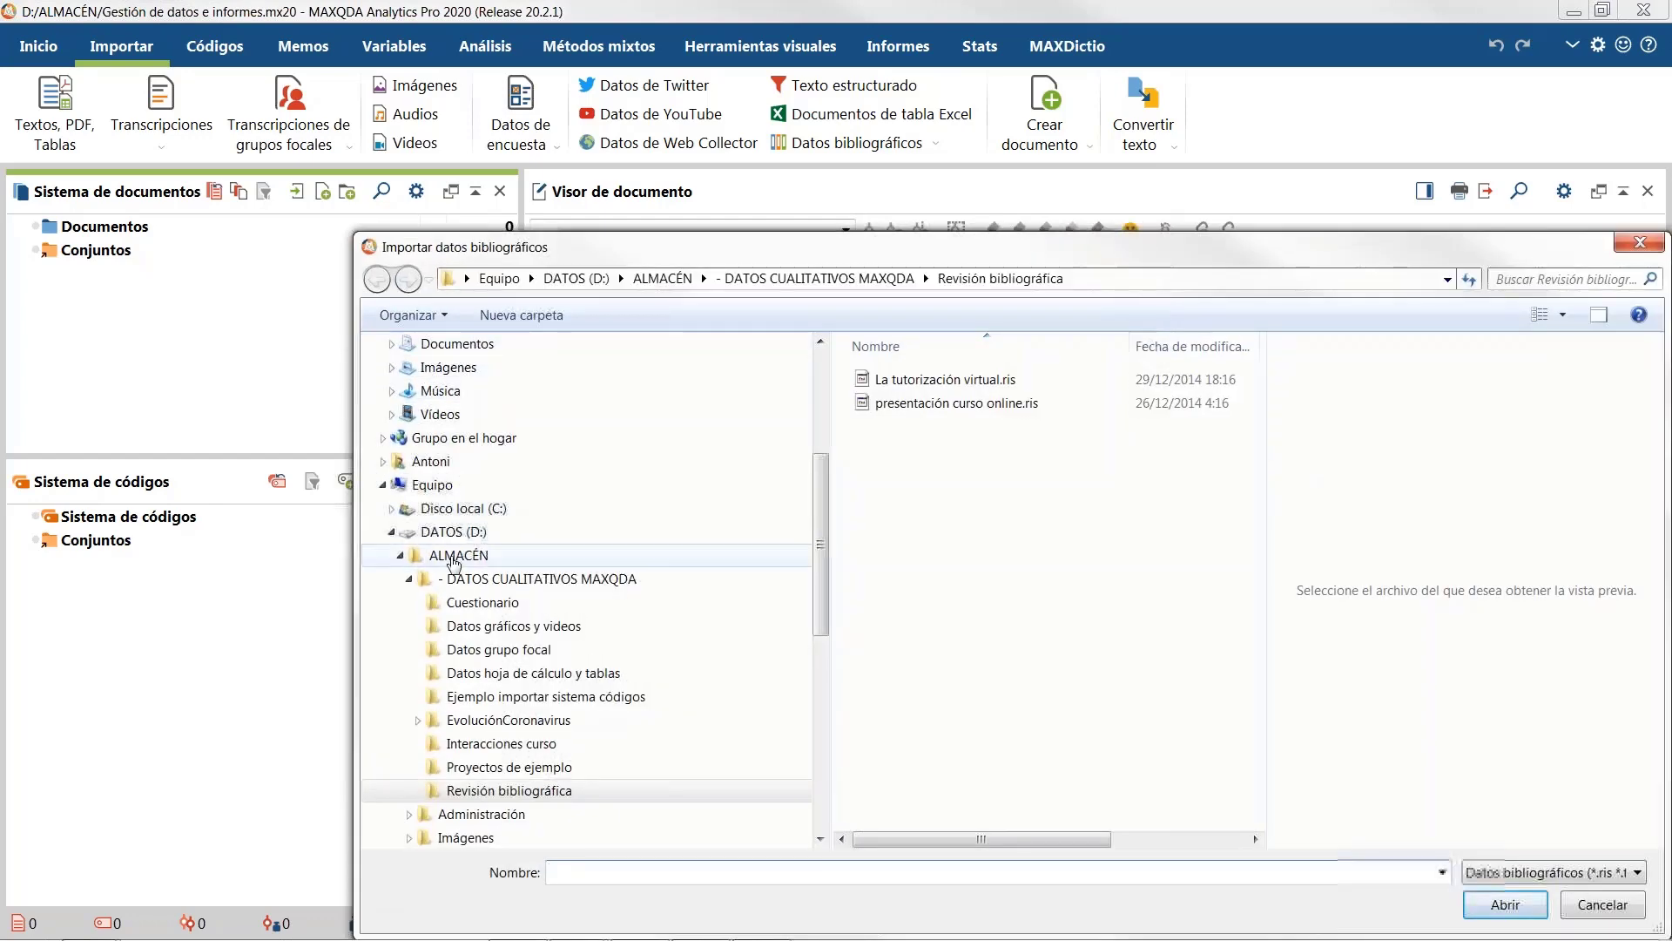
left_click(457, 557)
left_click(1205, 767)
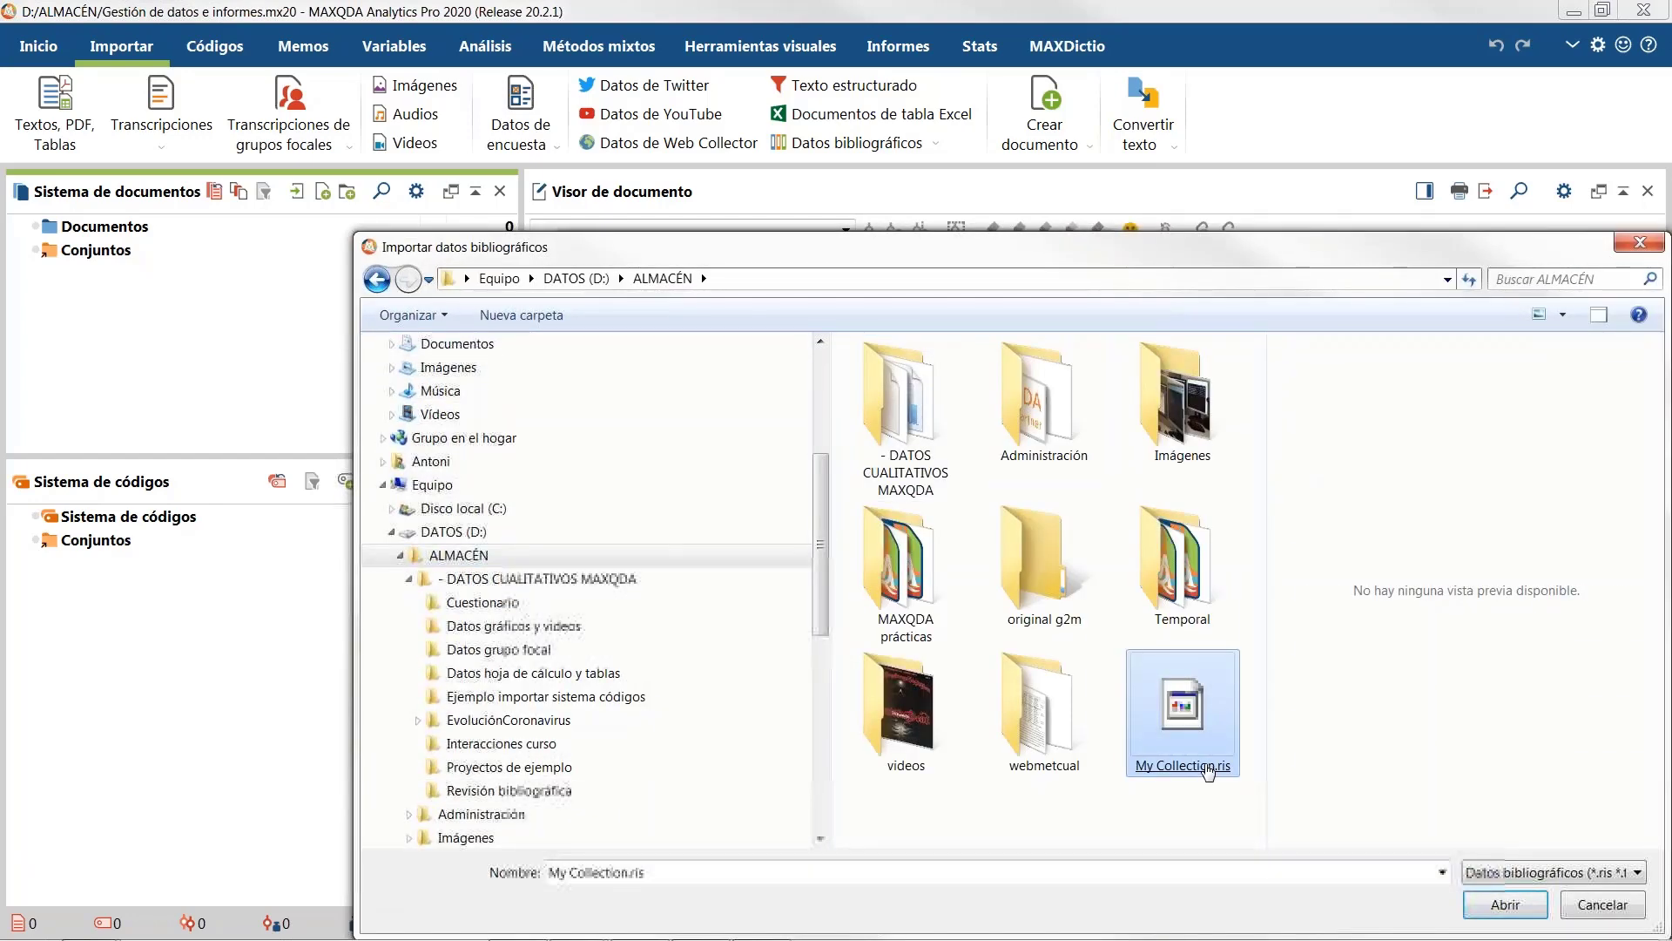
double_click(1207, 768)
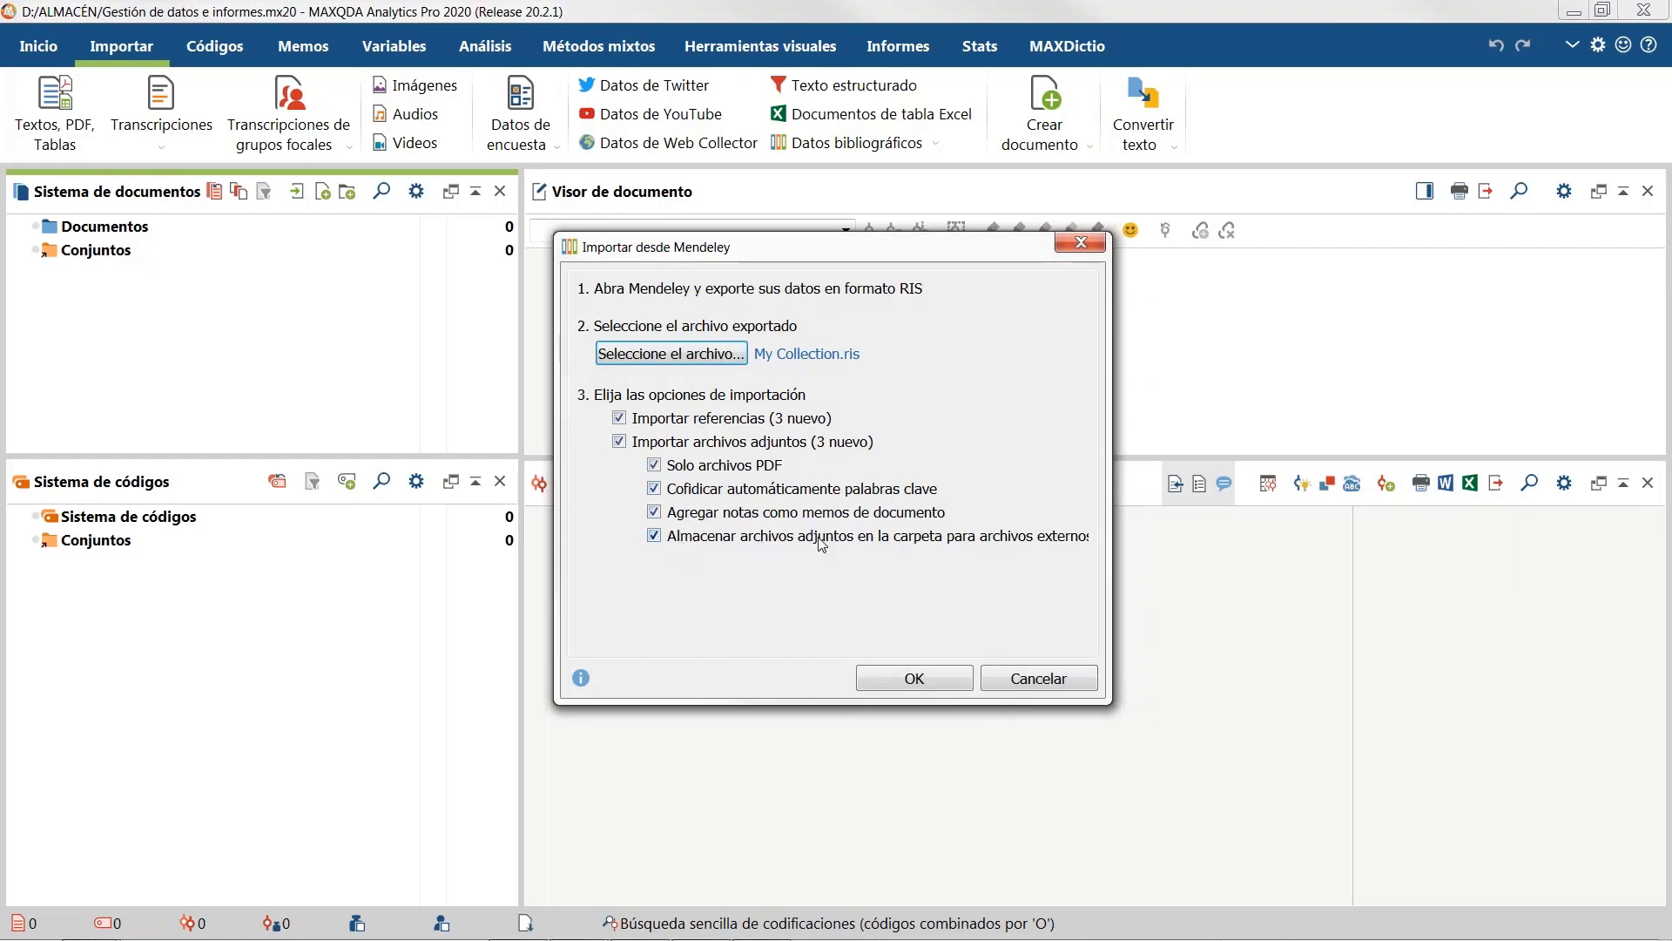
left_click(928, 681)
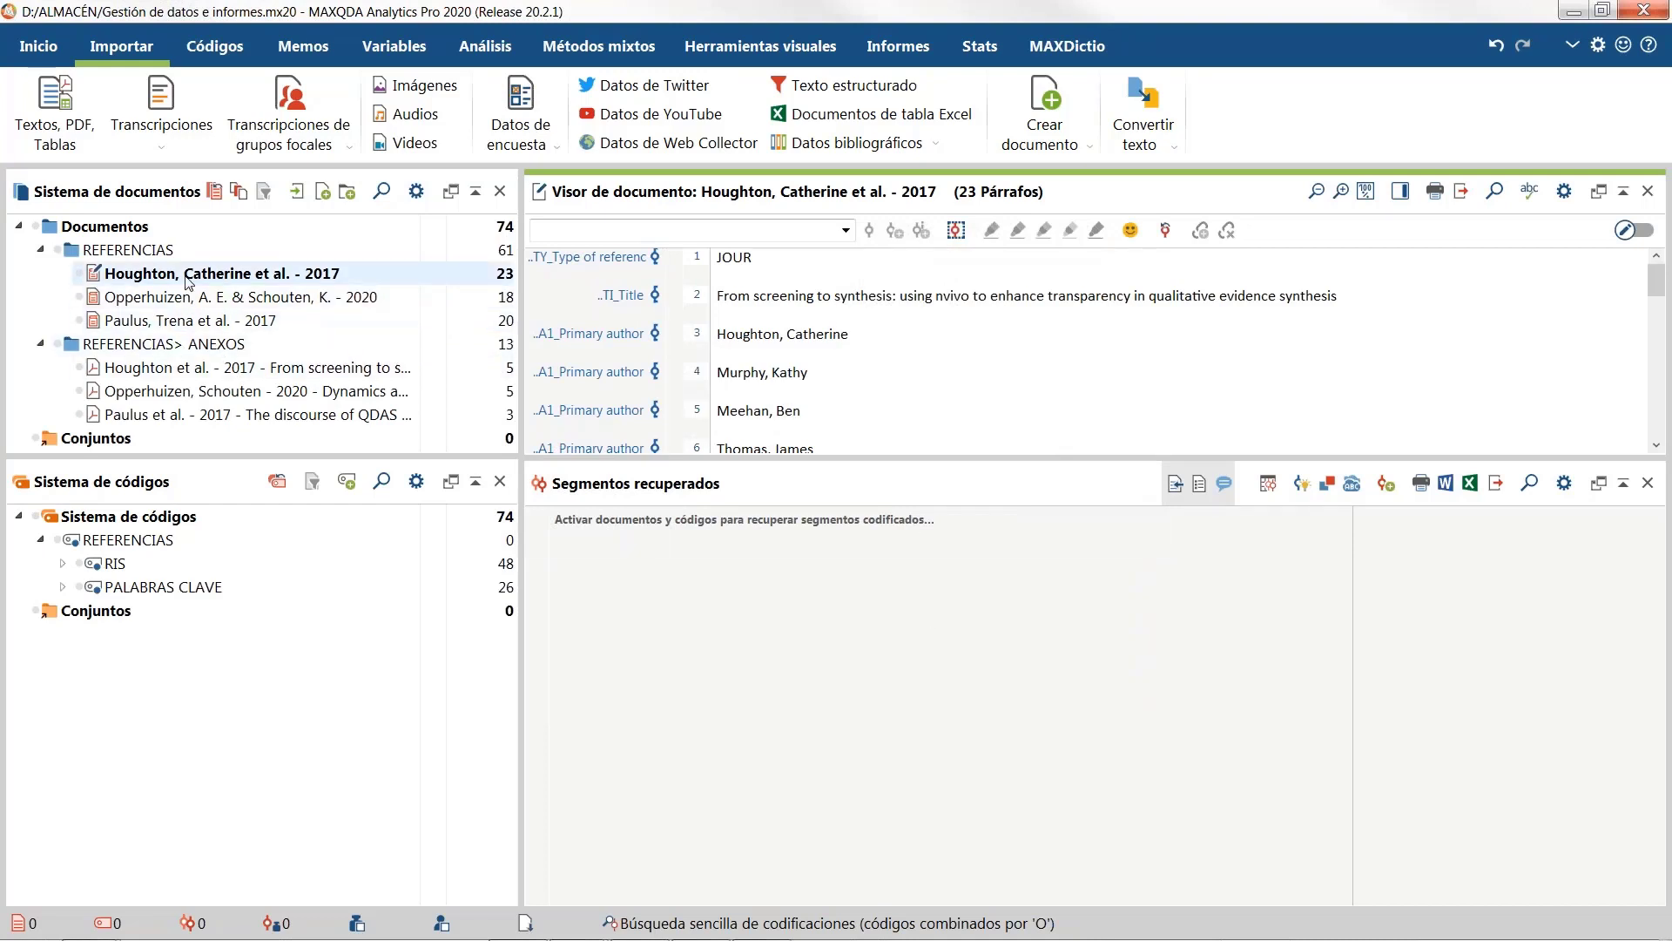
Step: Open the first attached PDF in an enlarged document viewer and follow the links between it and its reference record
mouse_move(189, 282)
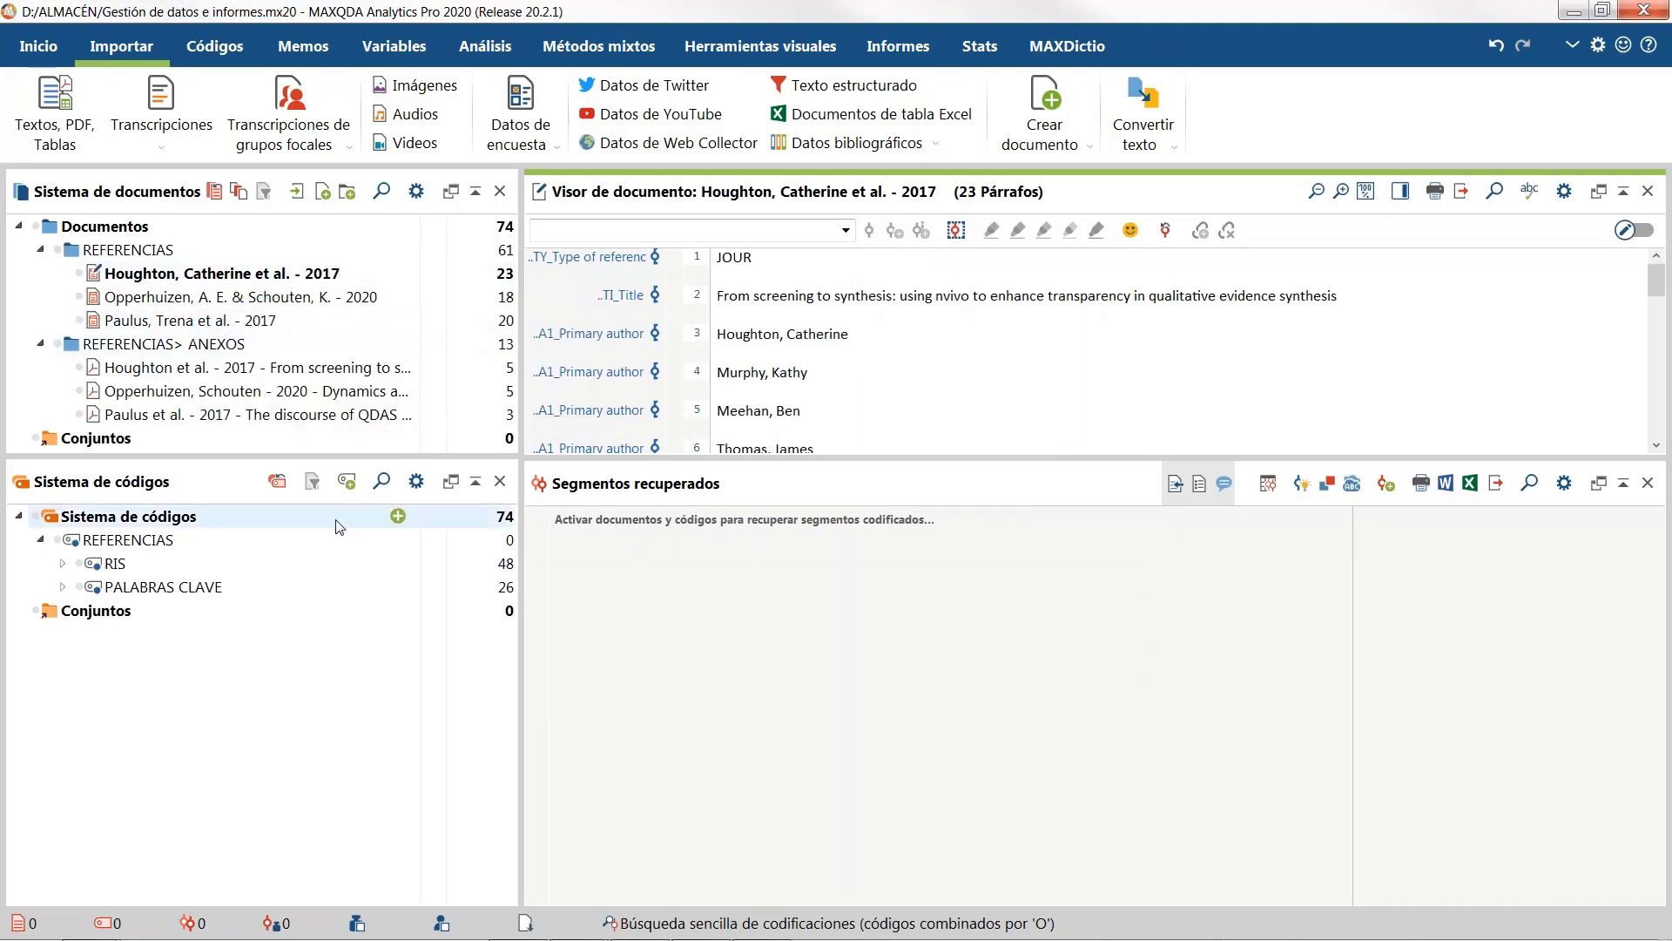
double_click(214, 372)
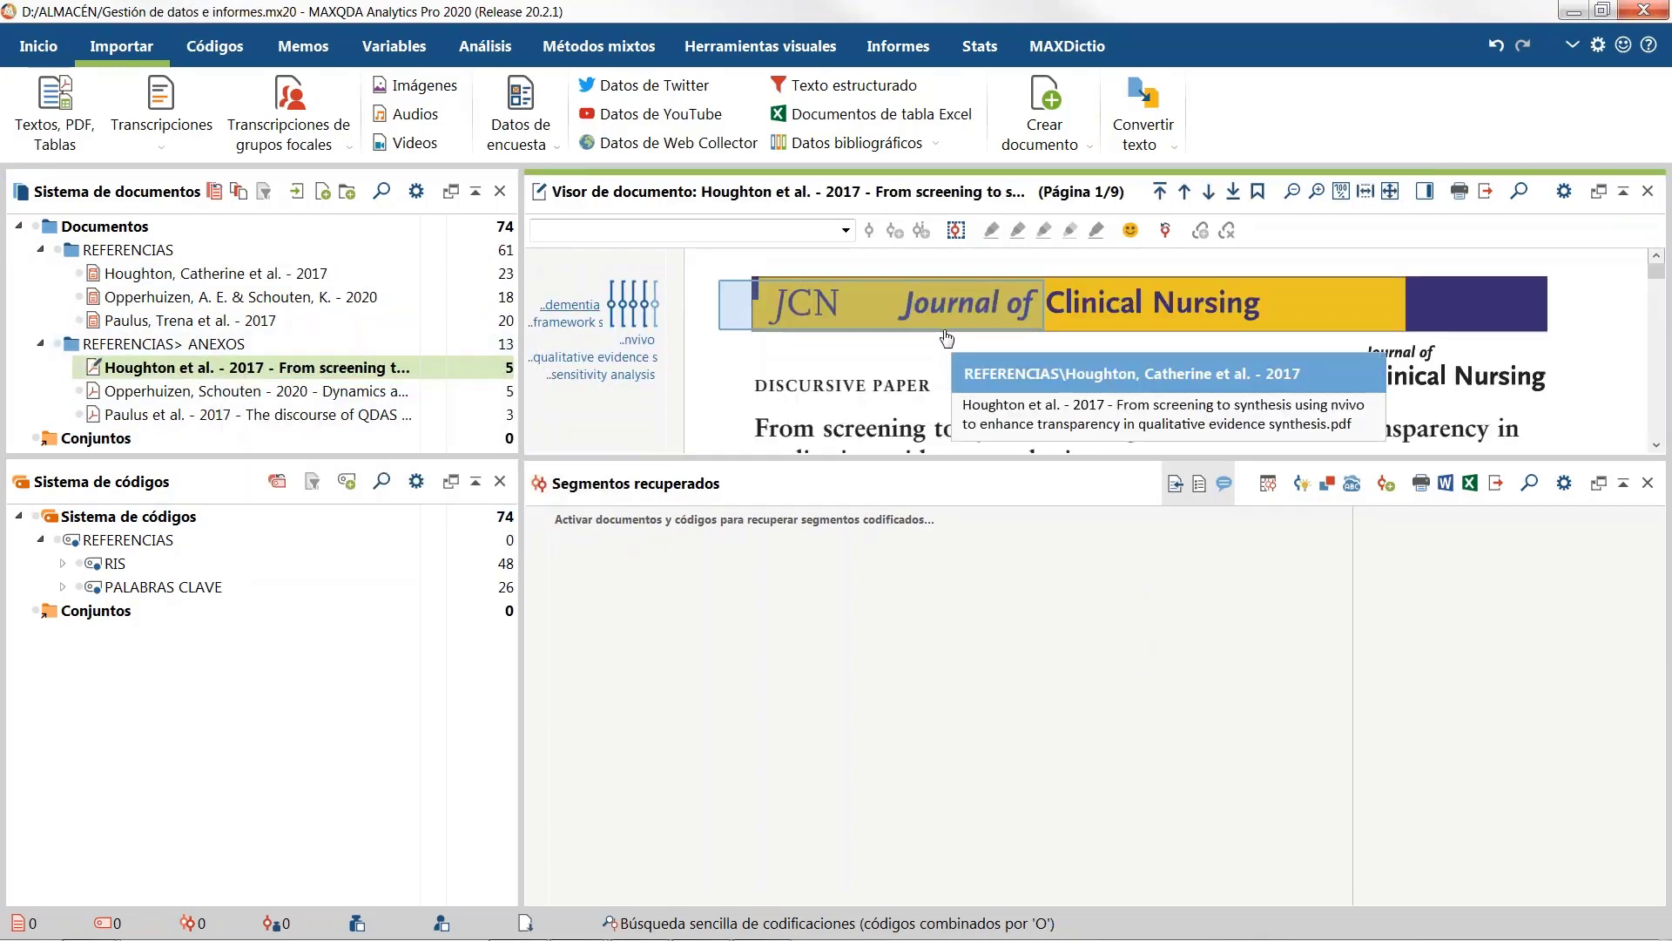
scroll(945, 357, "down", 5)
left_click_drag(951, 459, 949, 751)
scroll(878, 620, "up", 3)
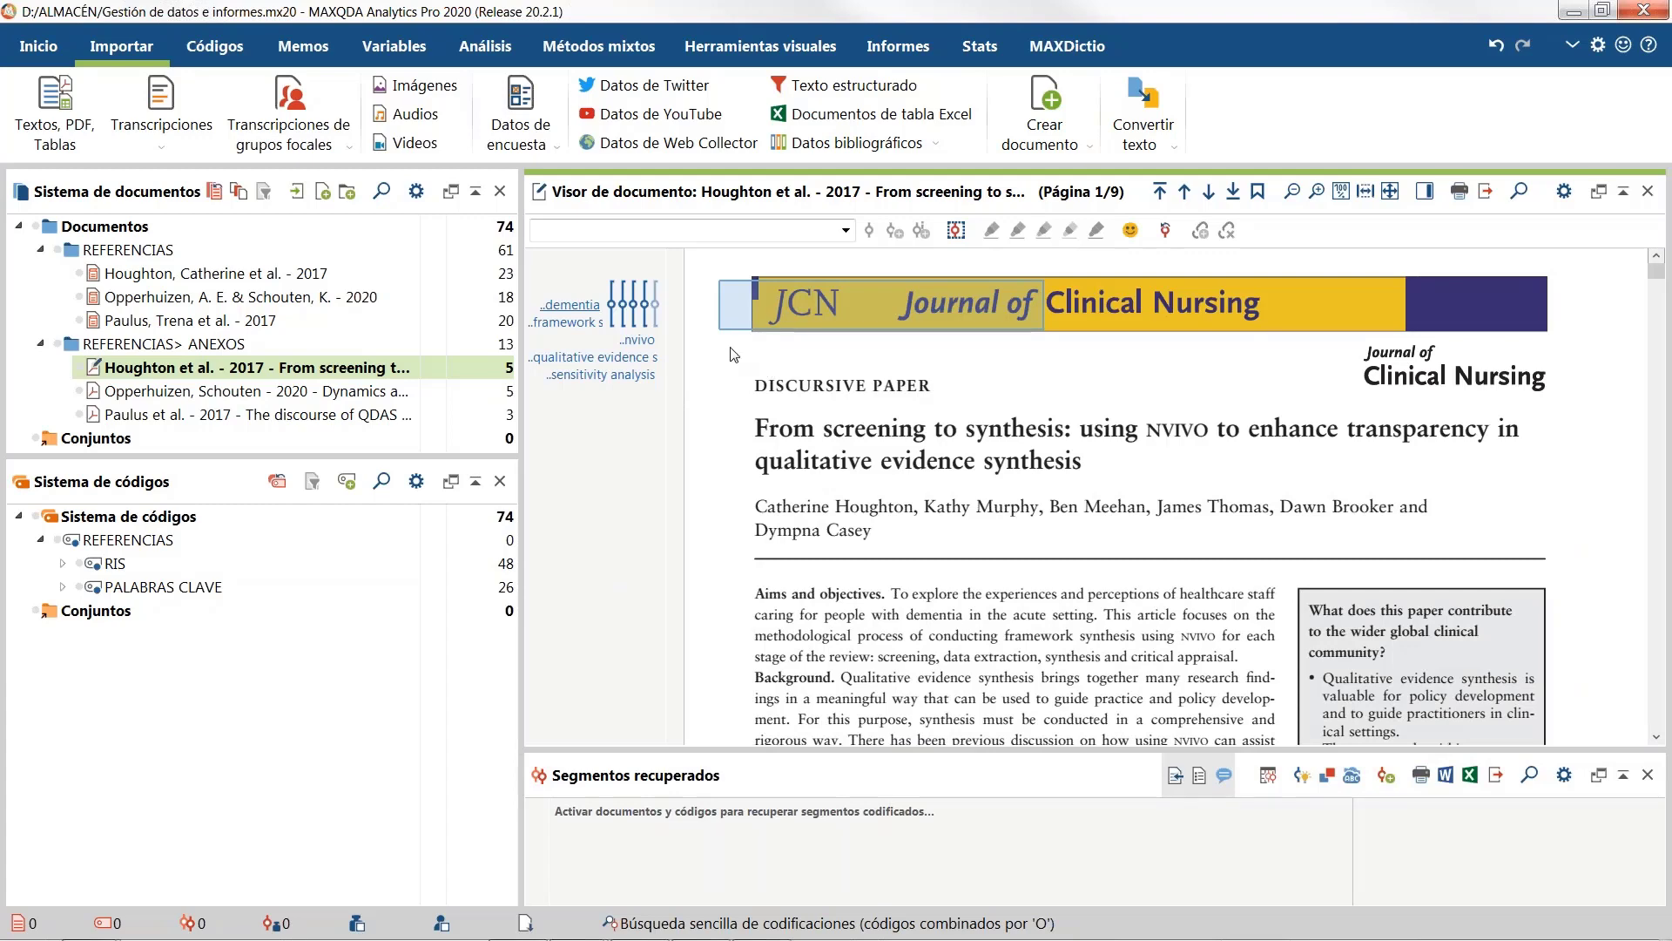
left_click(736, 315)
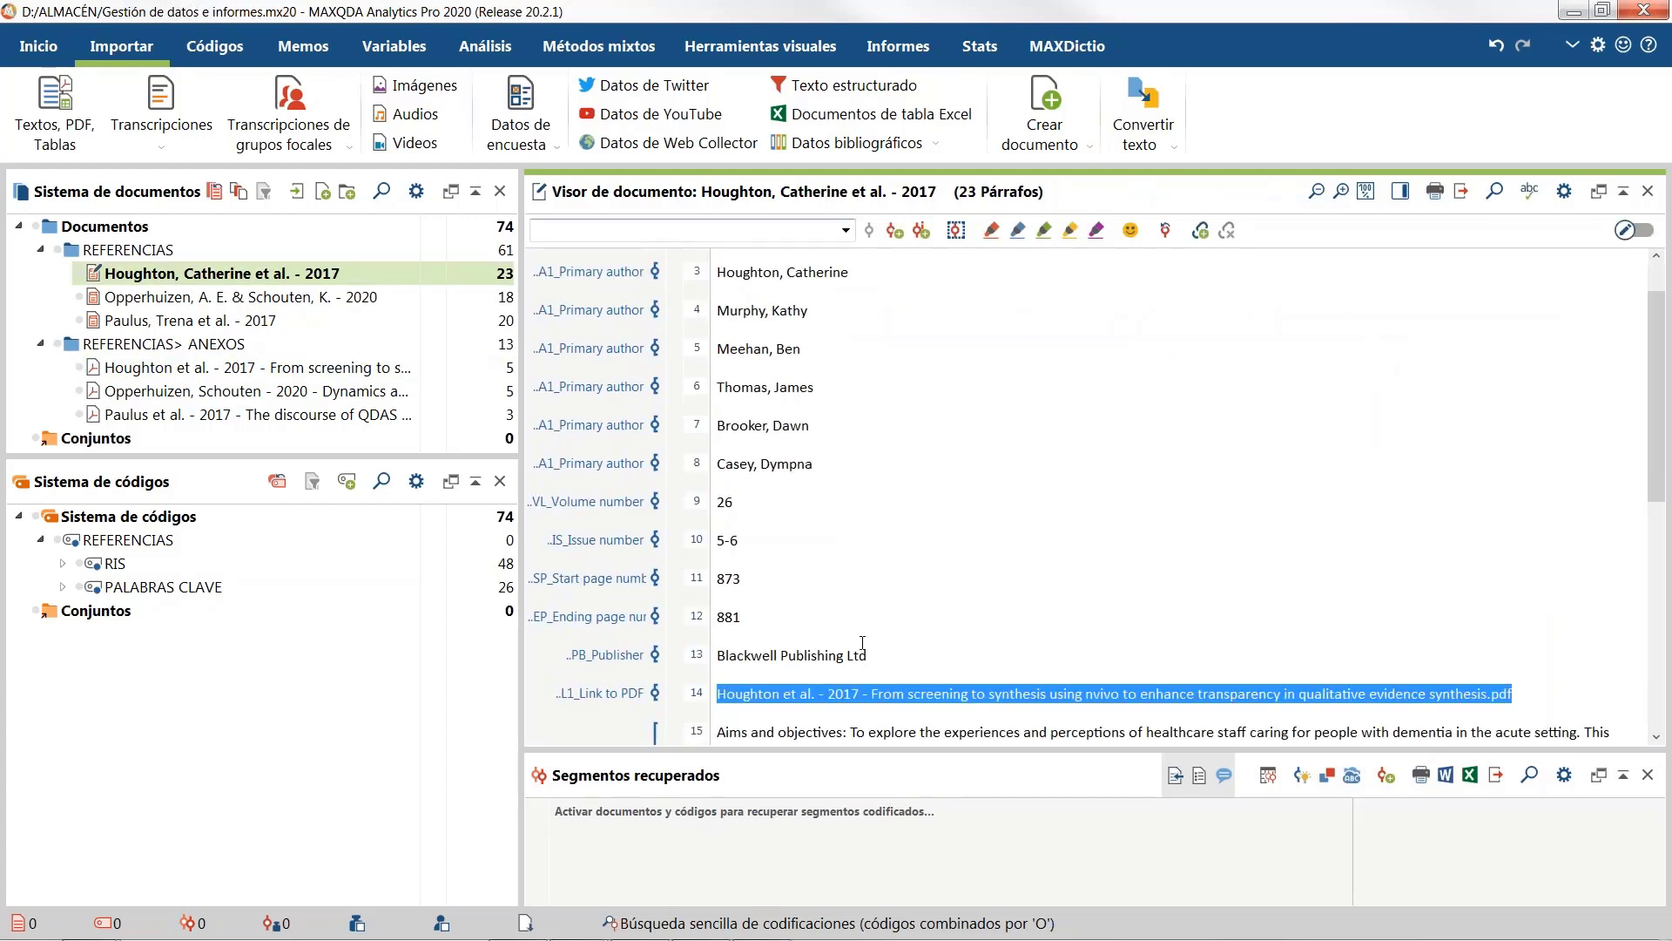
left_click(828, 693)
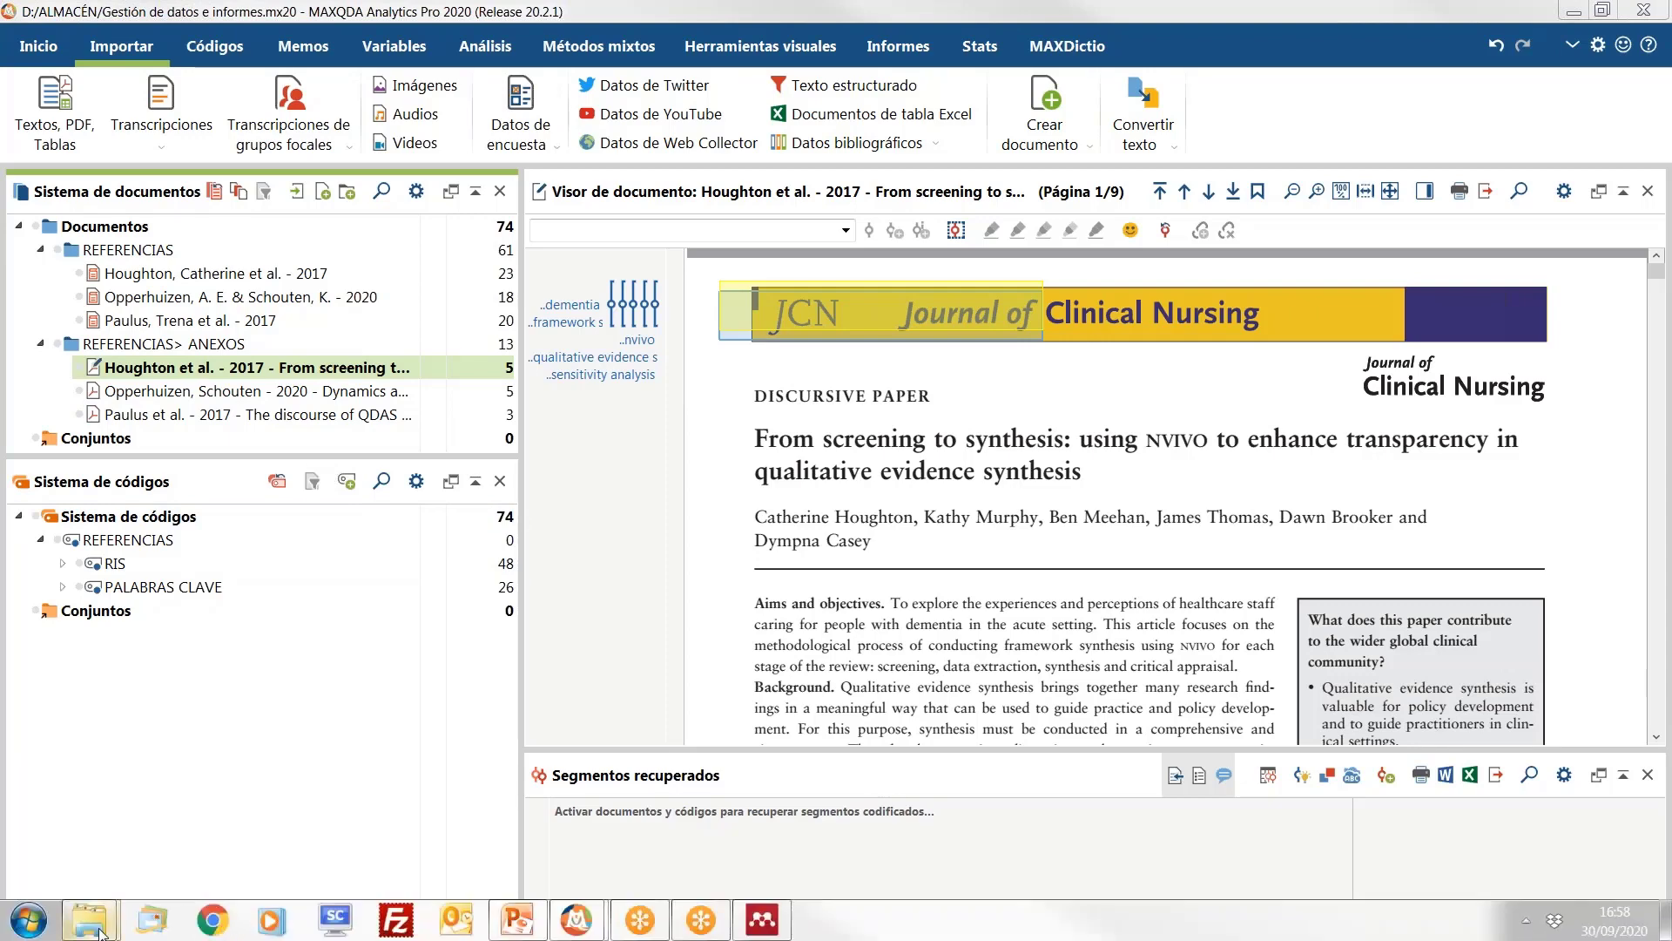
Step: Import the Recursos_Humanos video without a transcript plus imagen-01 and imagen-02, keeping imagen-02 externally linked and overwriting existing external copies
mouse_move(90, 919)
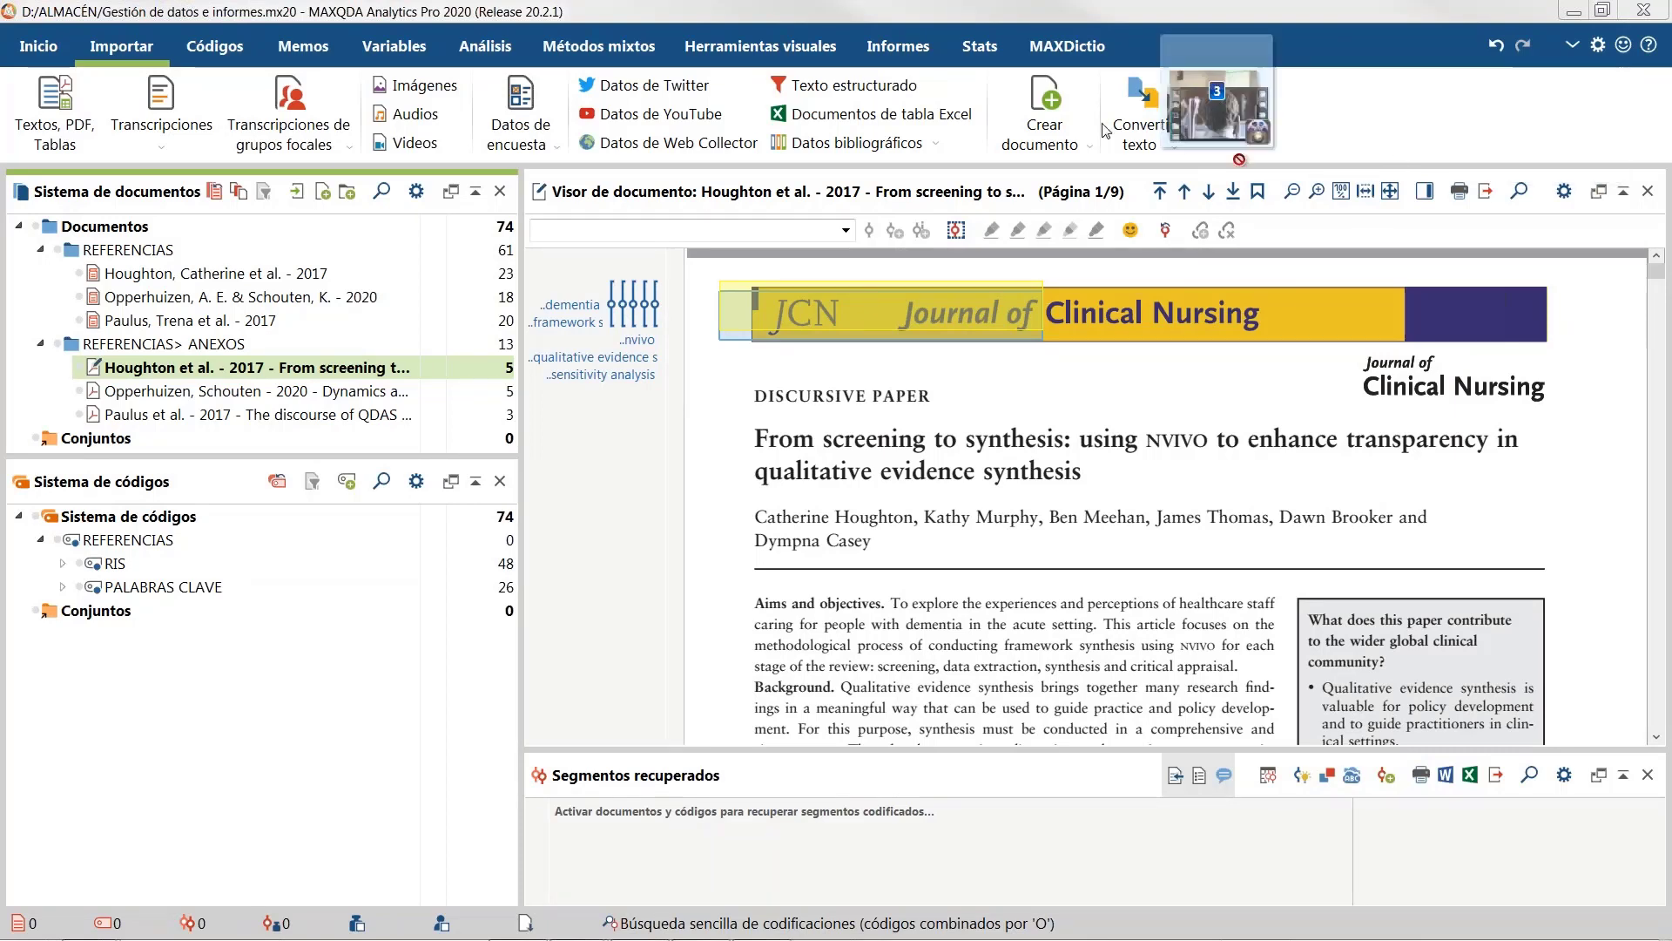
left_click_drag(788, 108, 408, 223)
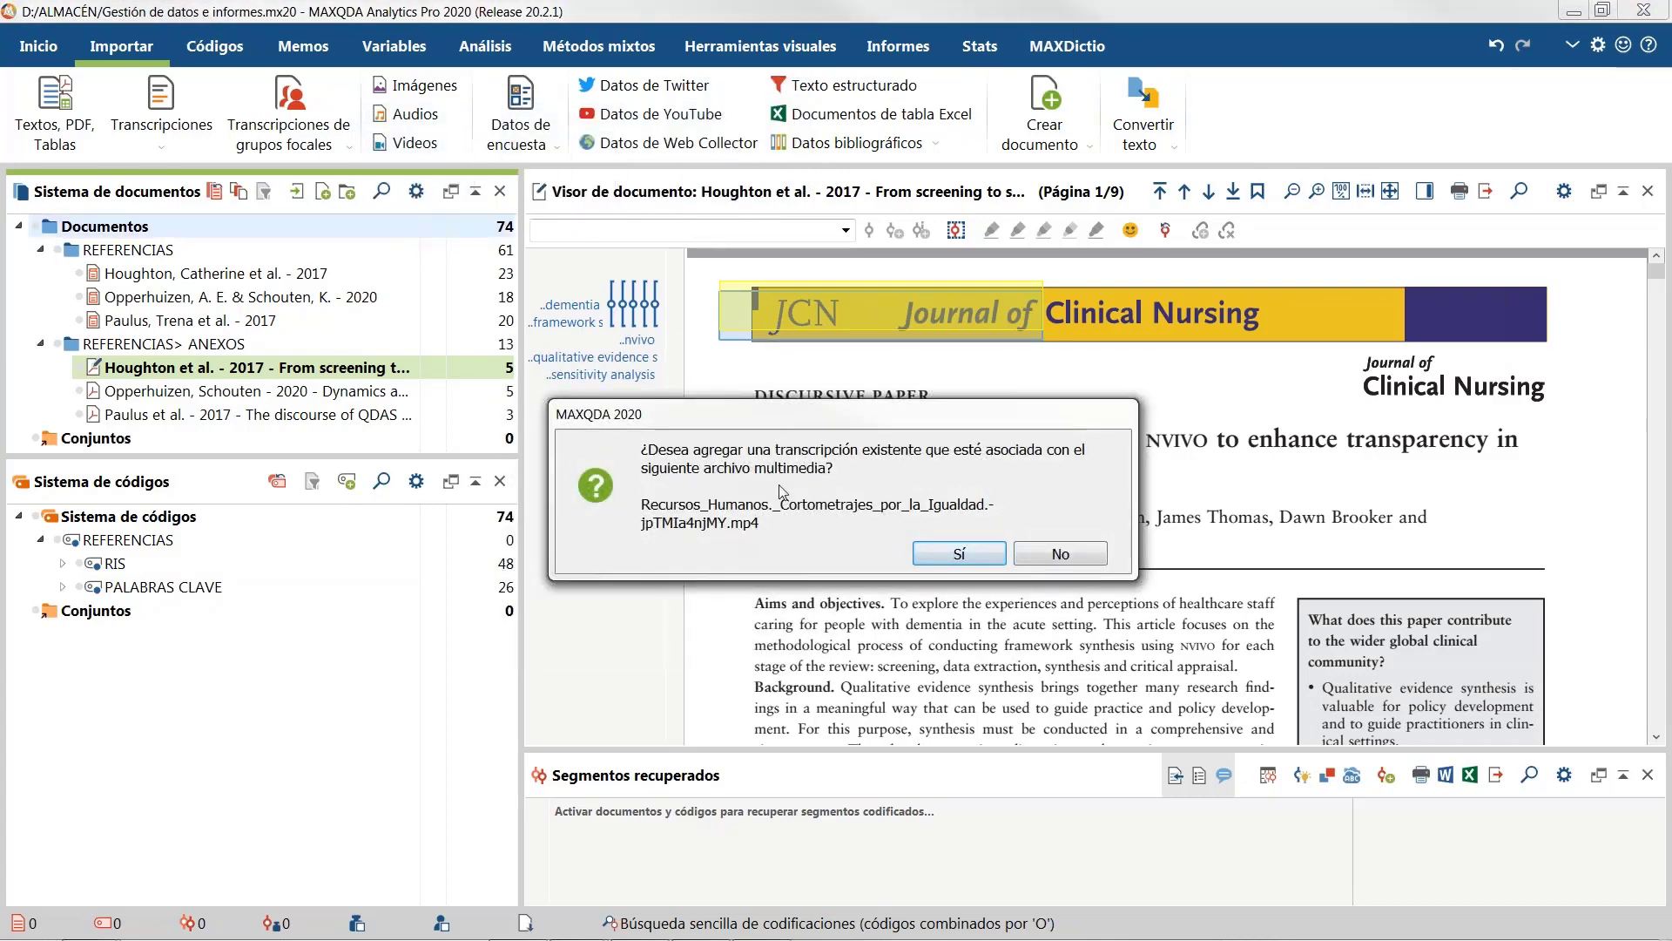
left_click(1081, 566)
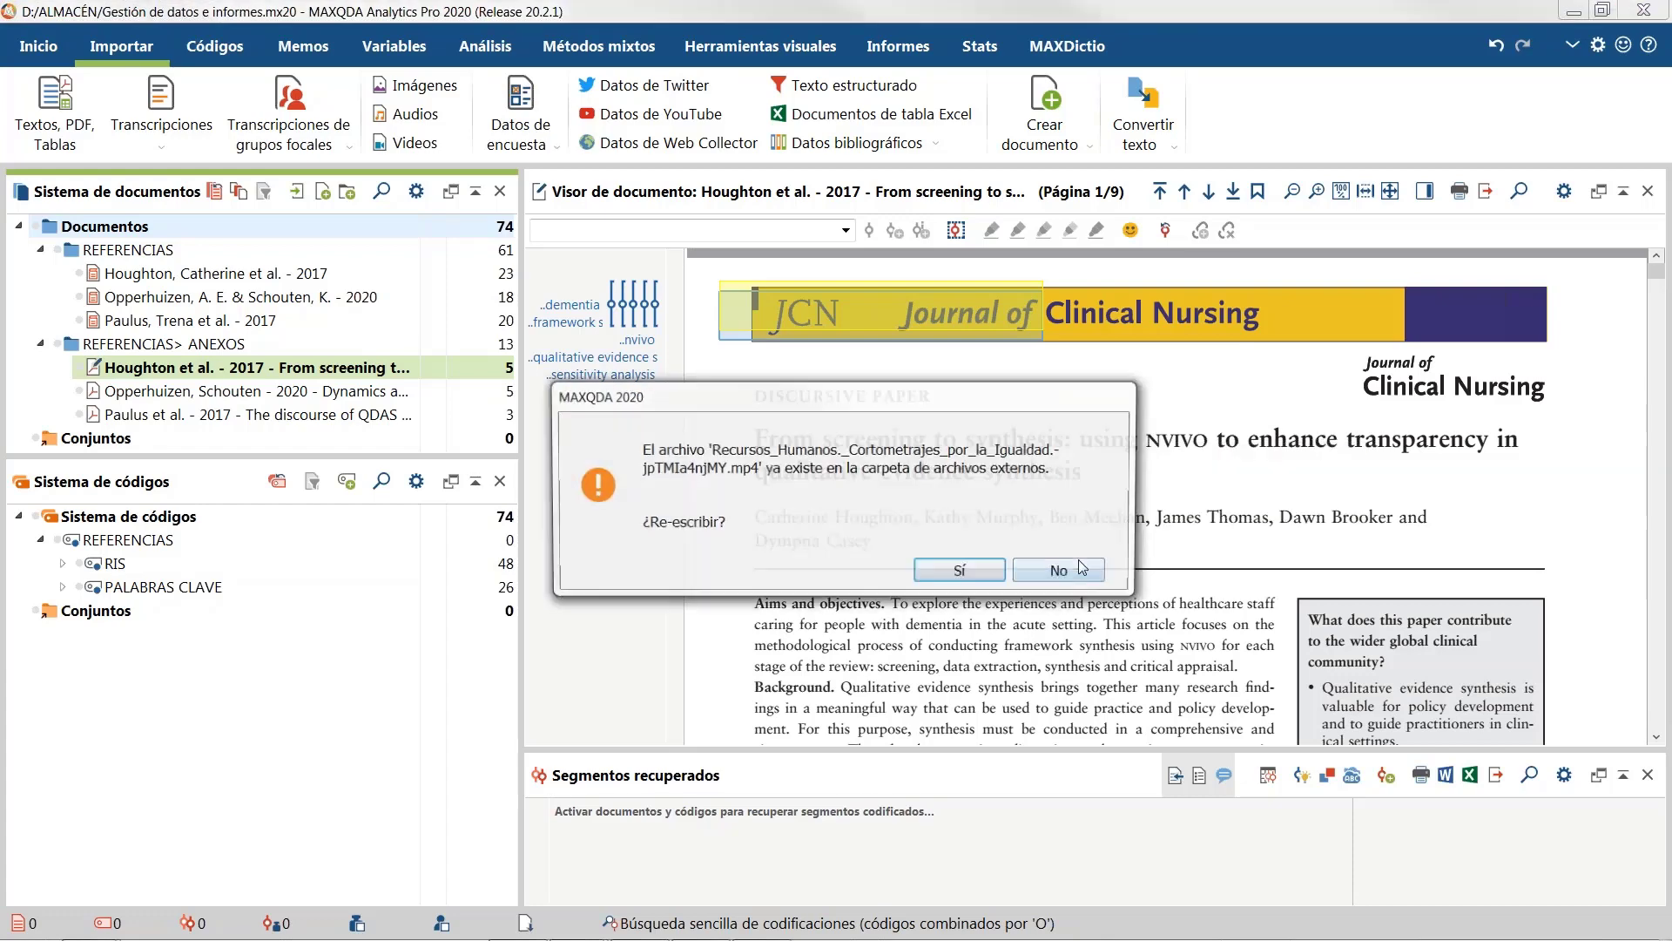
left_click(979, 572)
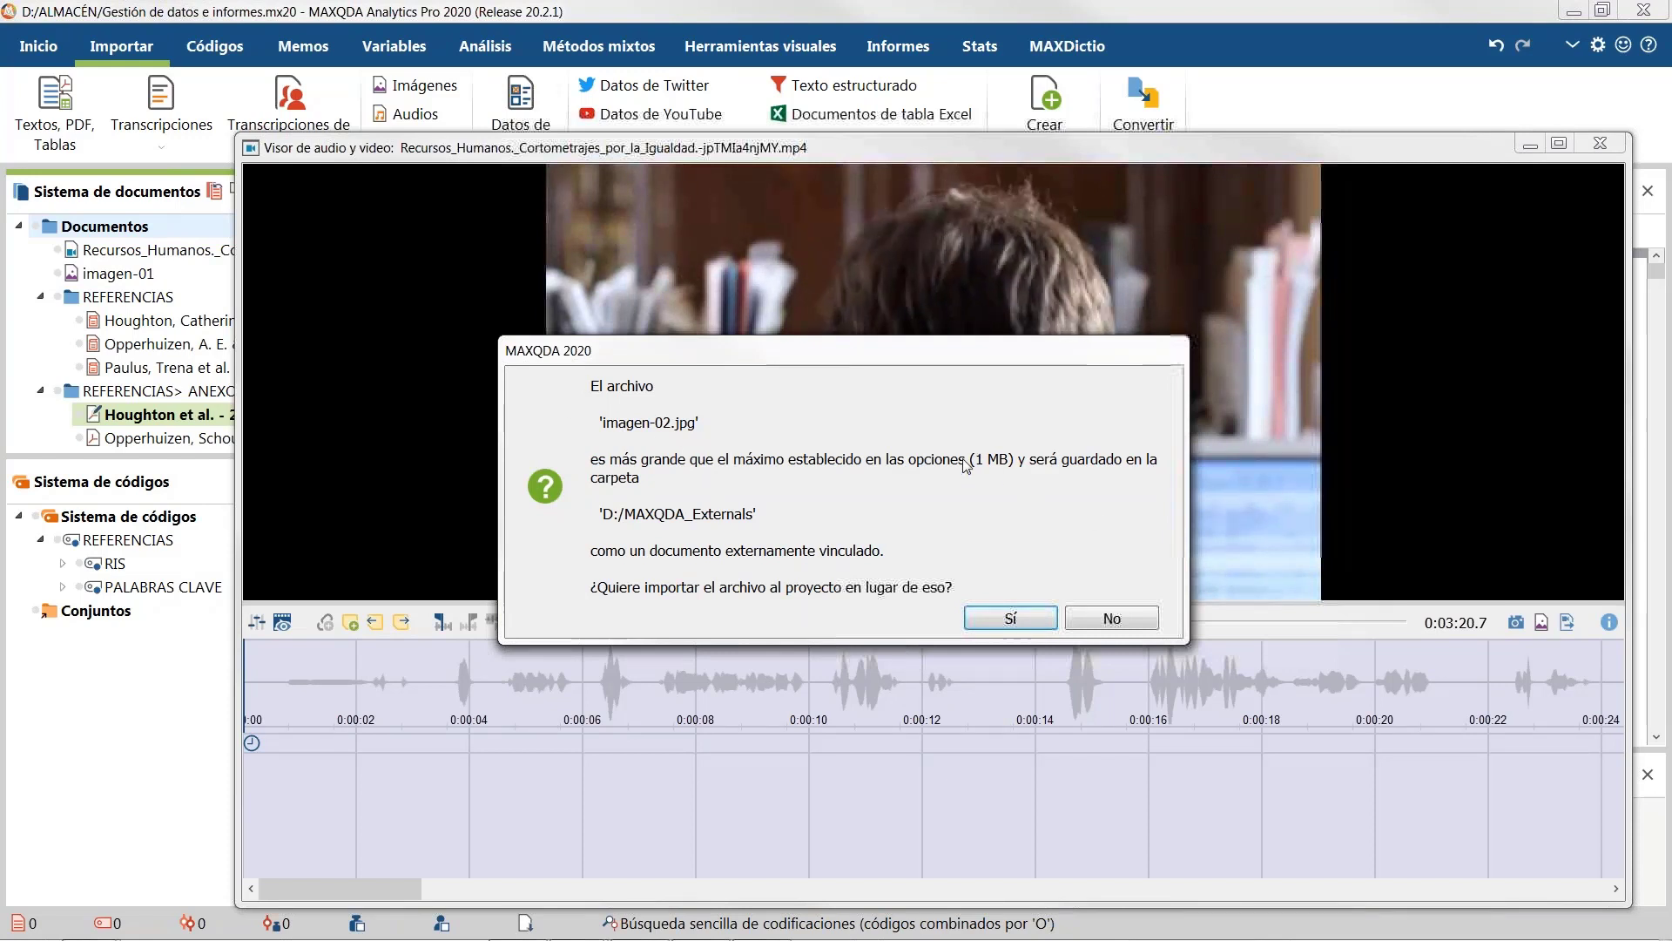
left_click(1090, 620)
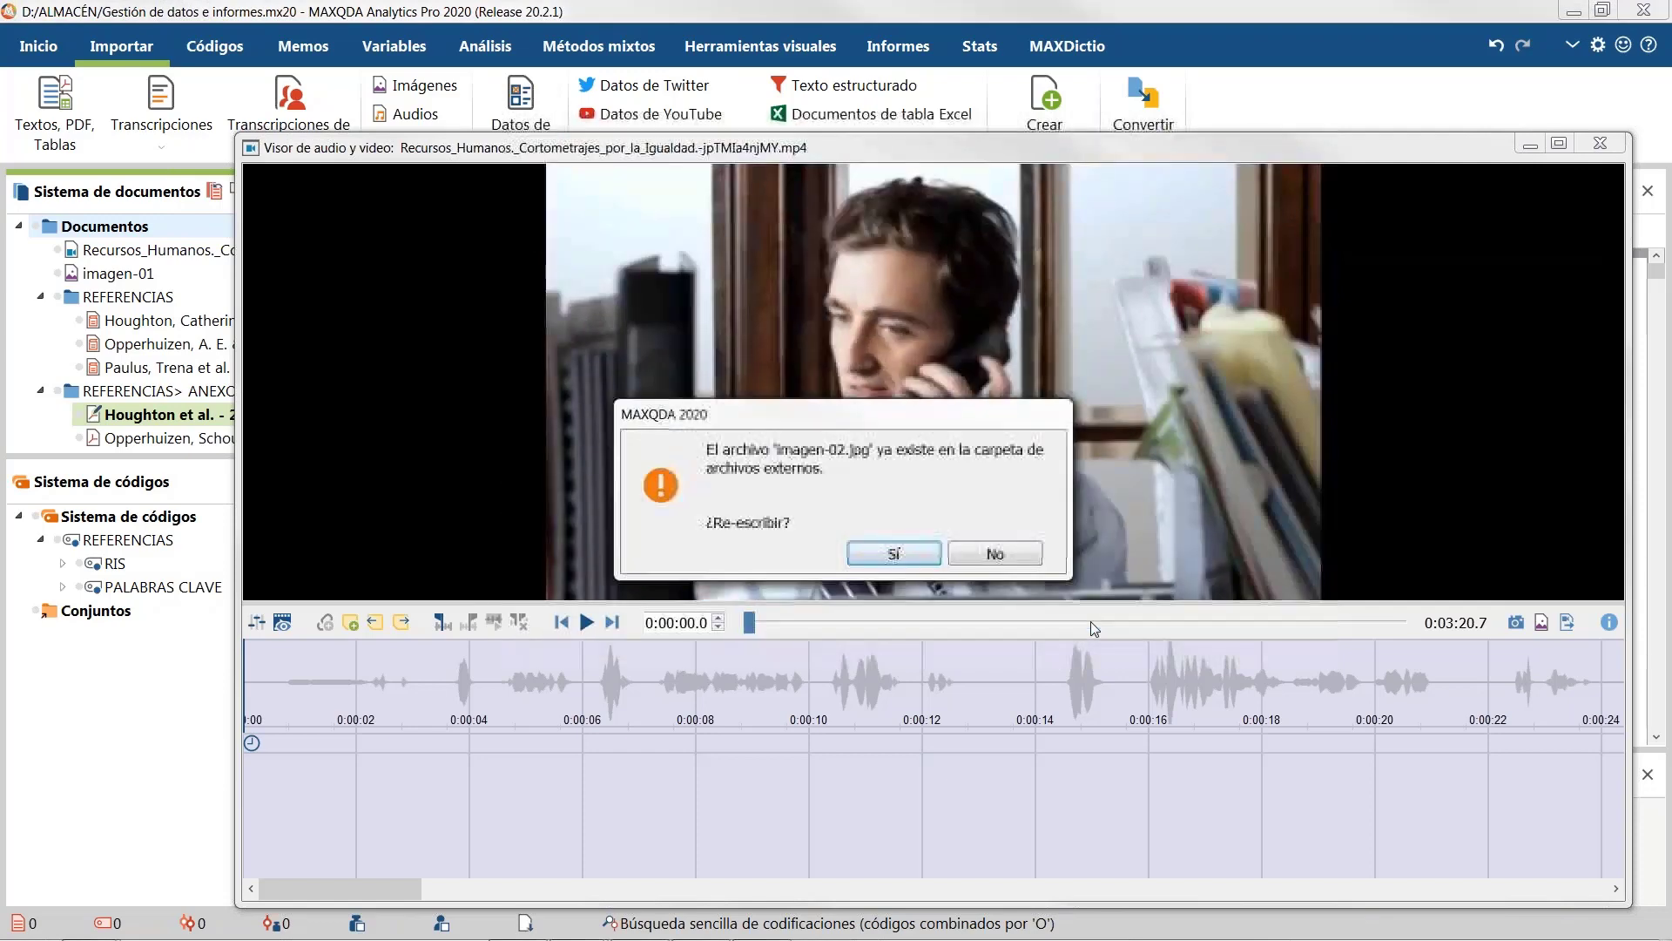
left_click(923, 558)
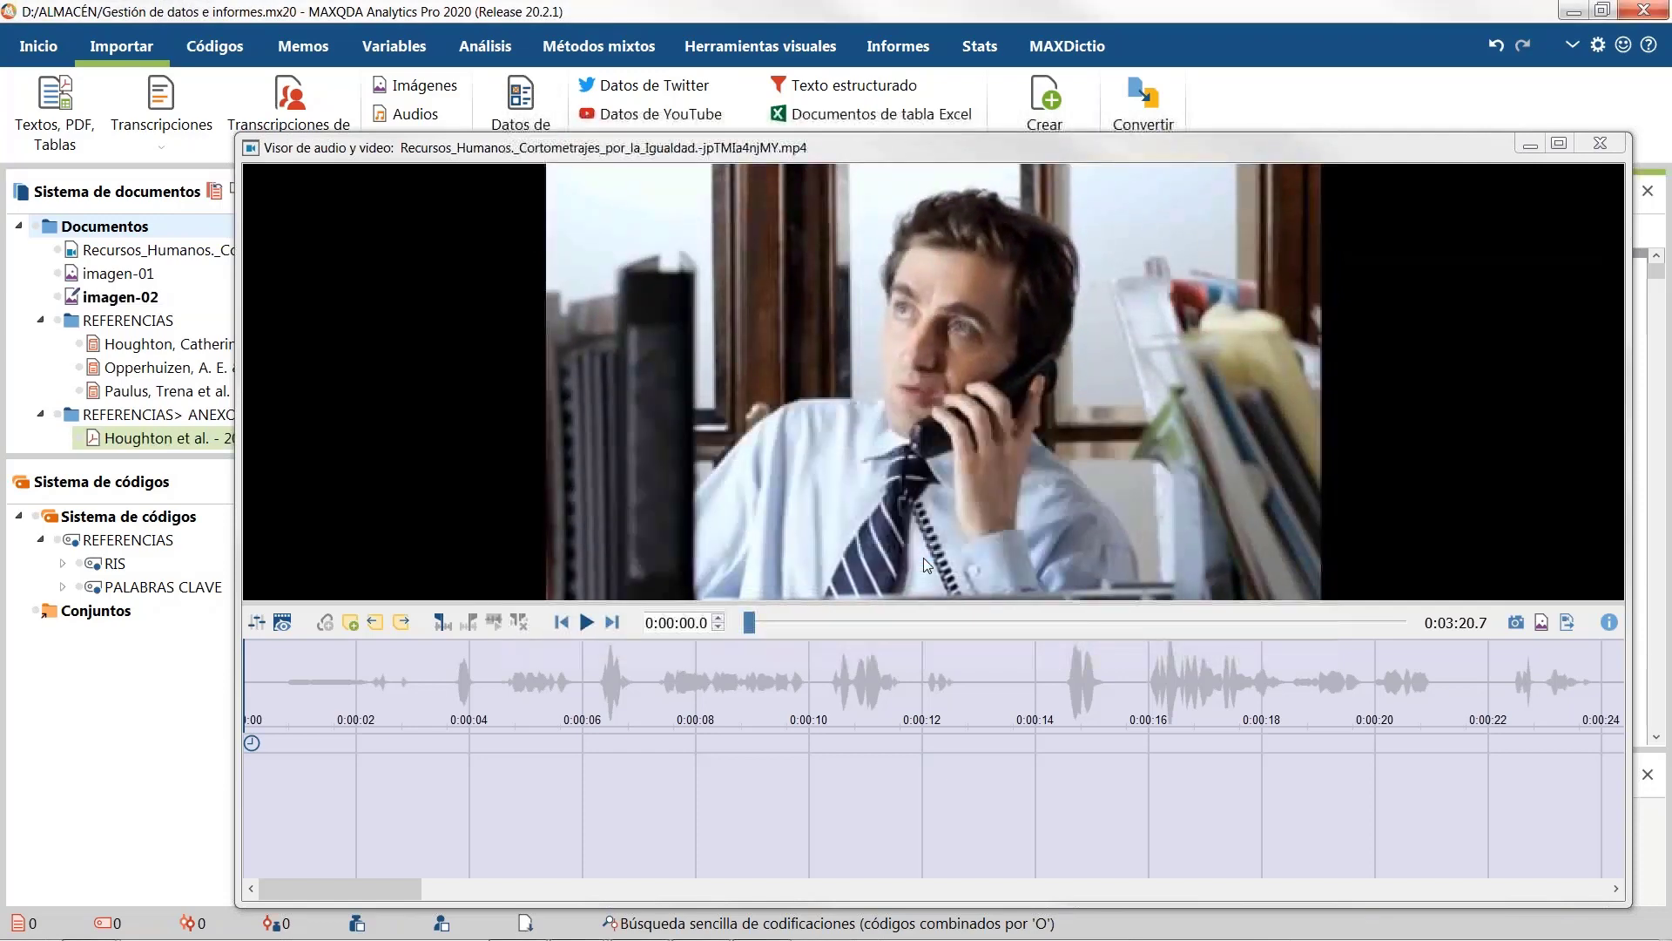
Step: Open the imported Recursos_Humanos video in the audio and video viewer and play its opening seconds
left_click(126, 252)
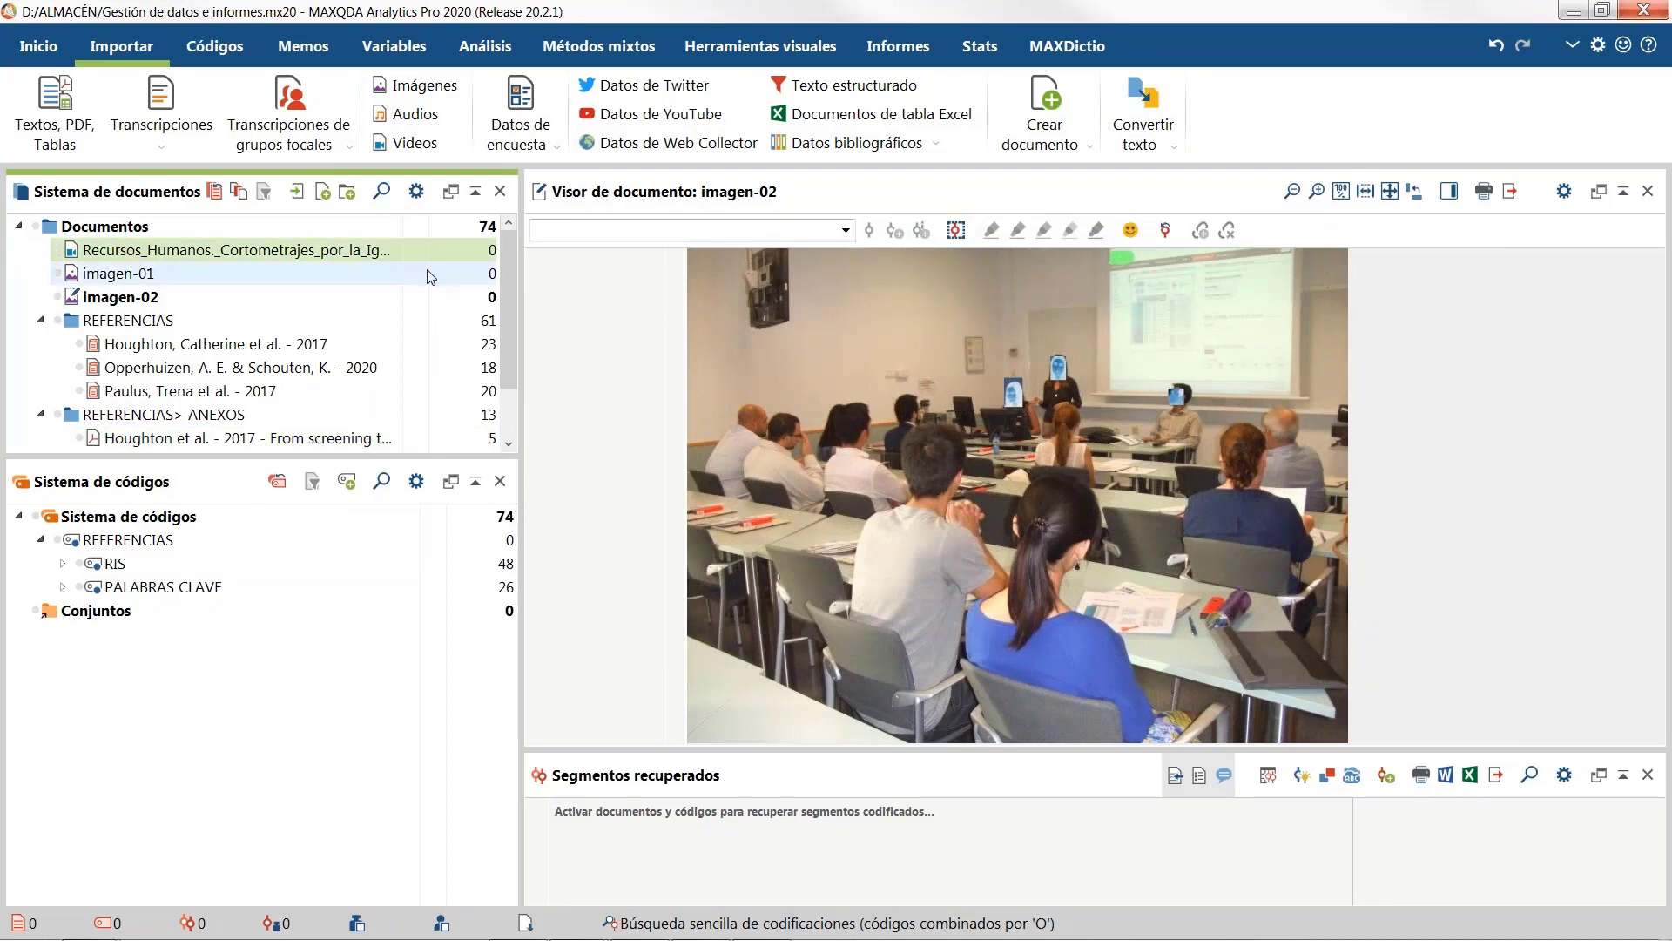
double_click(314, 253)
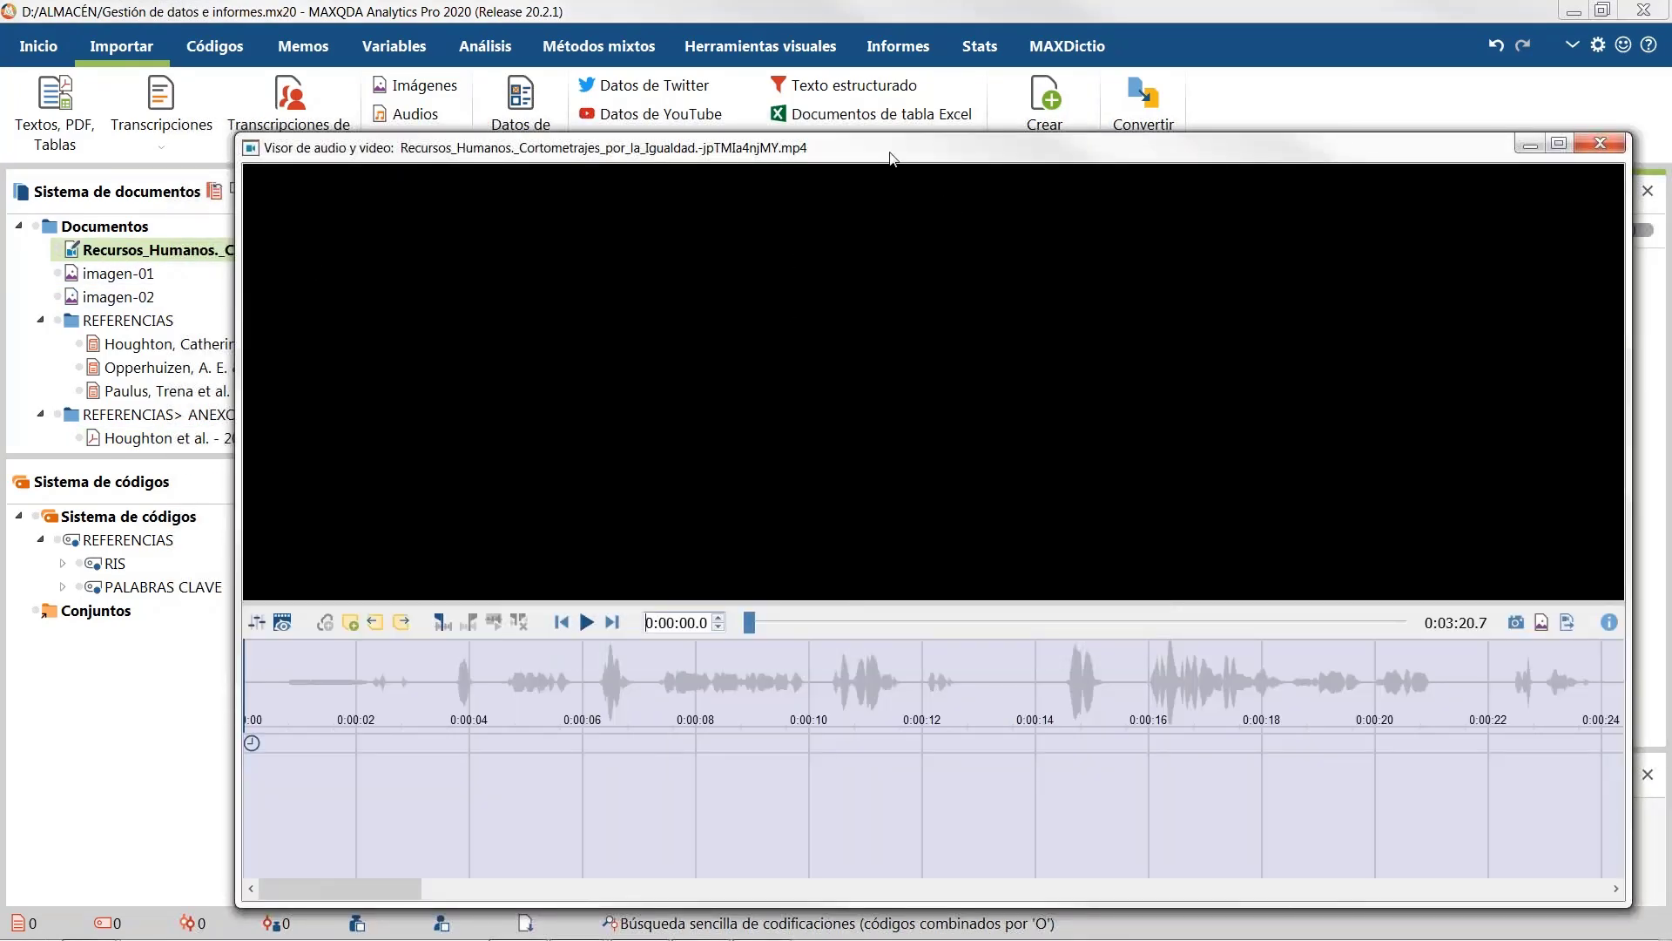
left_click_drag(890, 157, 873, 107)
left_click(570, 571)
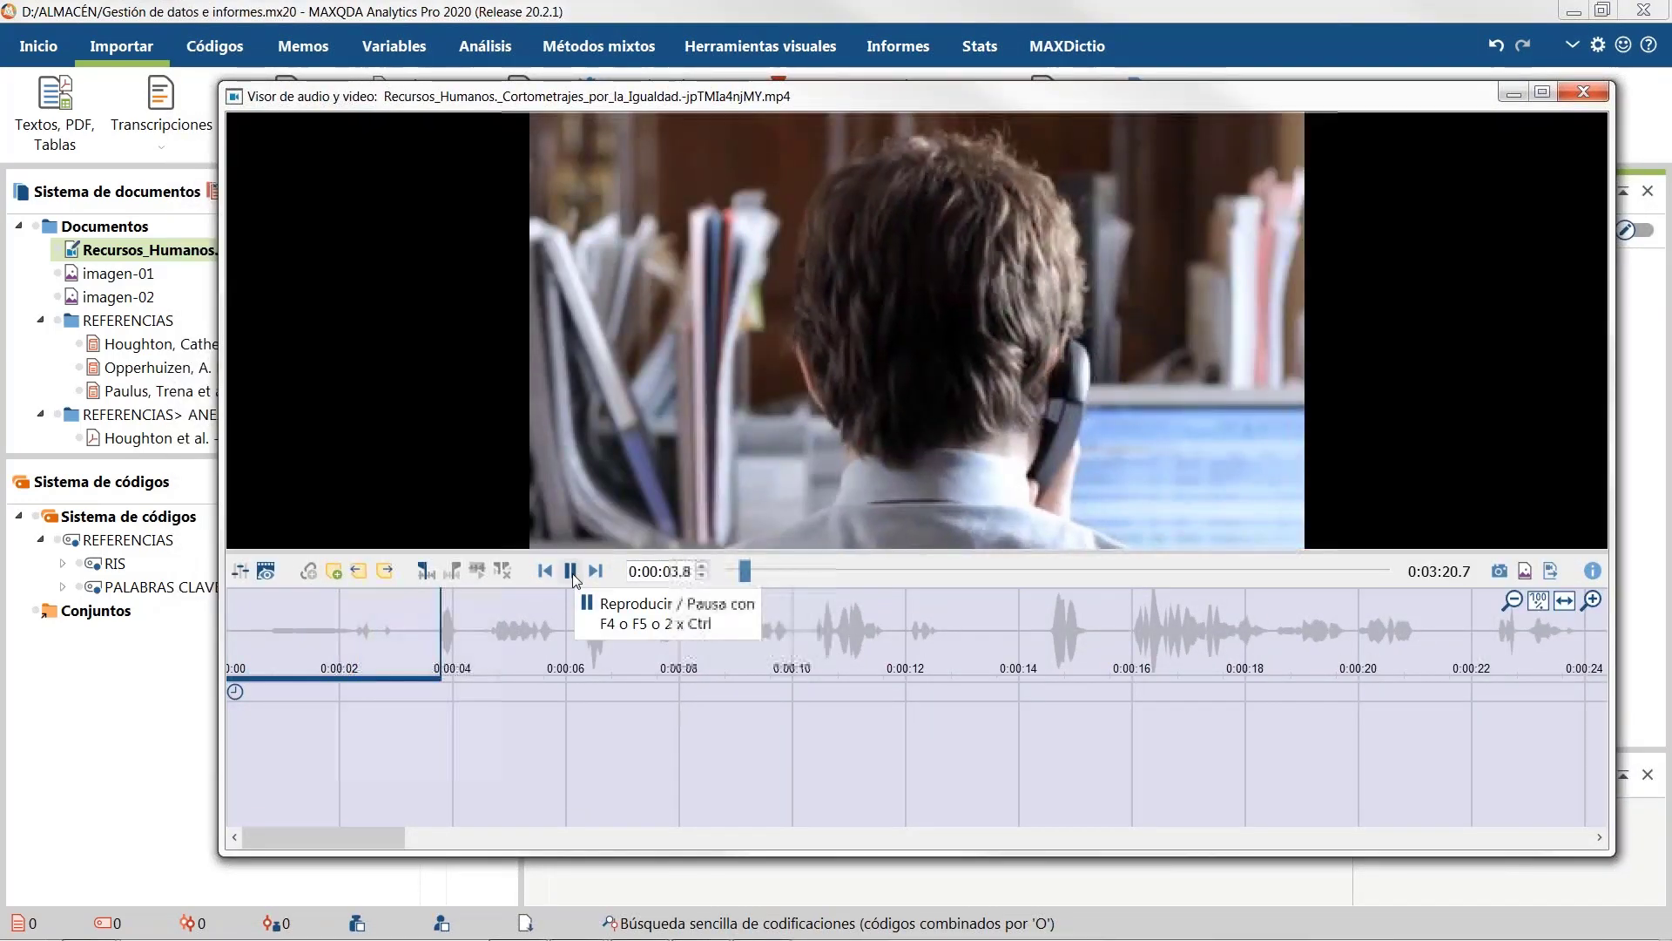
Step: Code the video clip from 0:00:05.9 to 0:00:07.3 with a new red code named Intro
left_click_drag(564, 625, 629, 629)
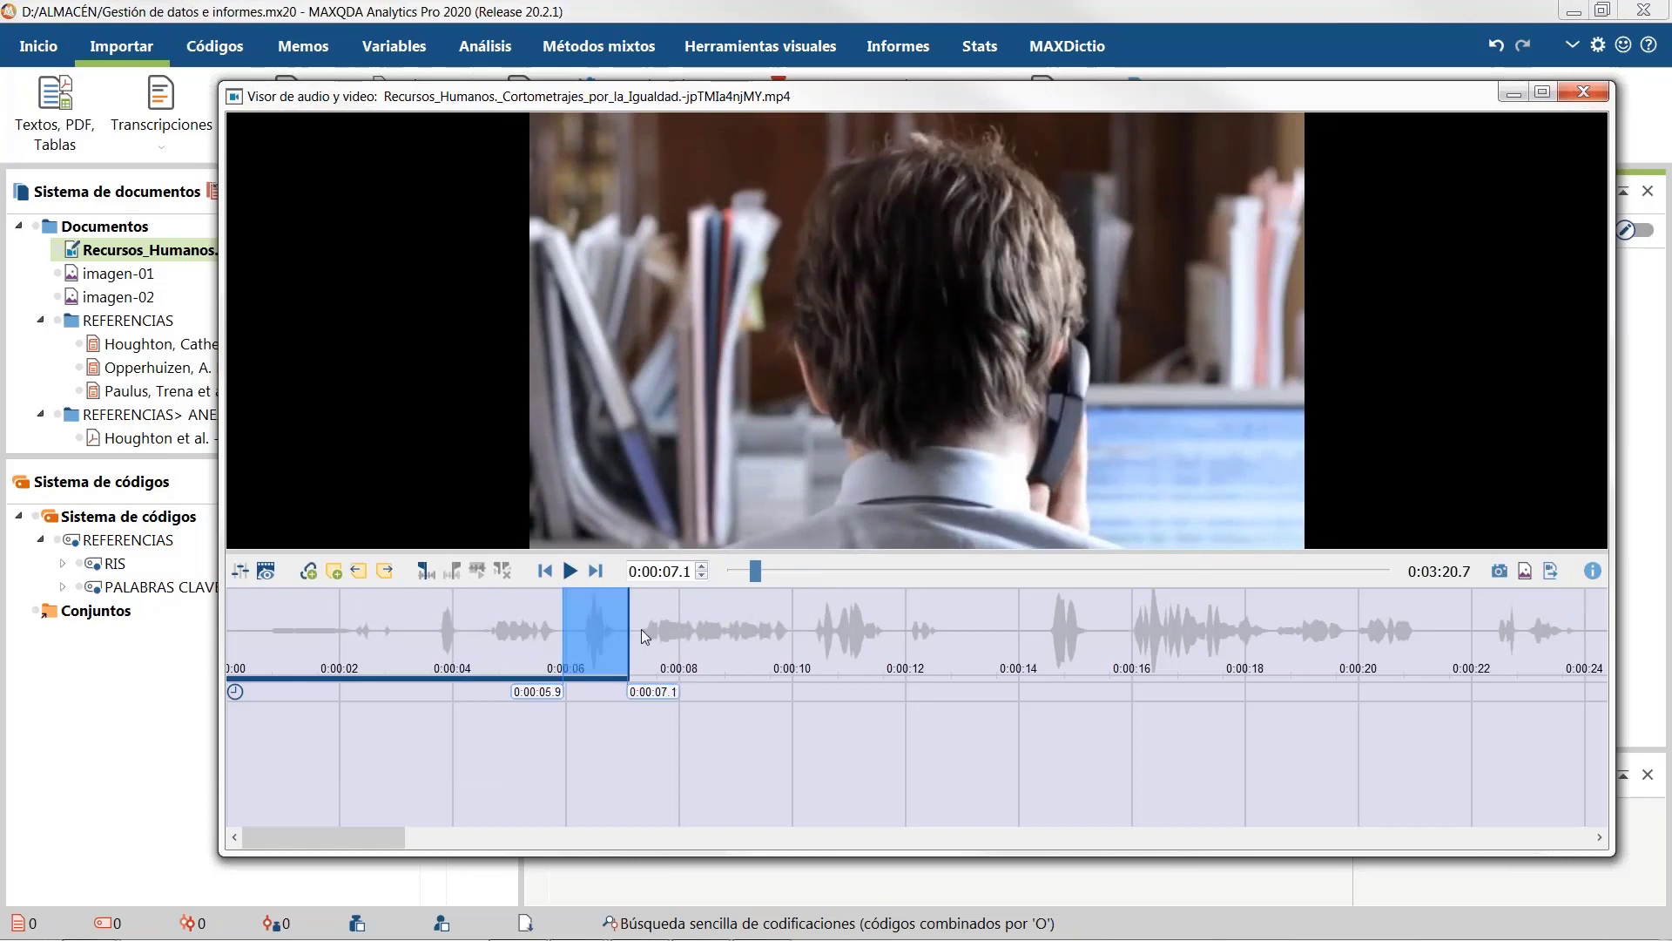
right_click(590, 629)
left_click(662, 645)
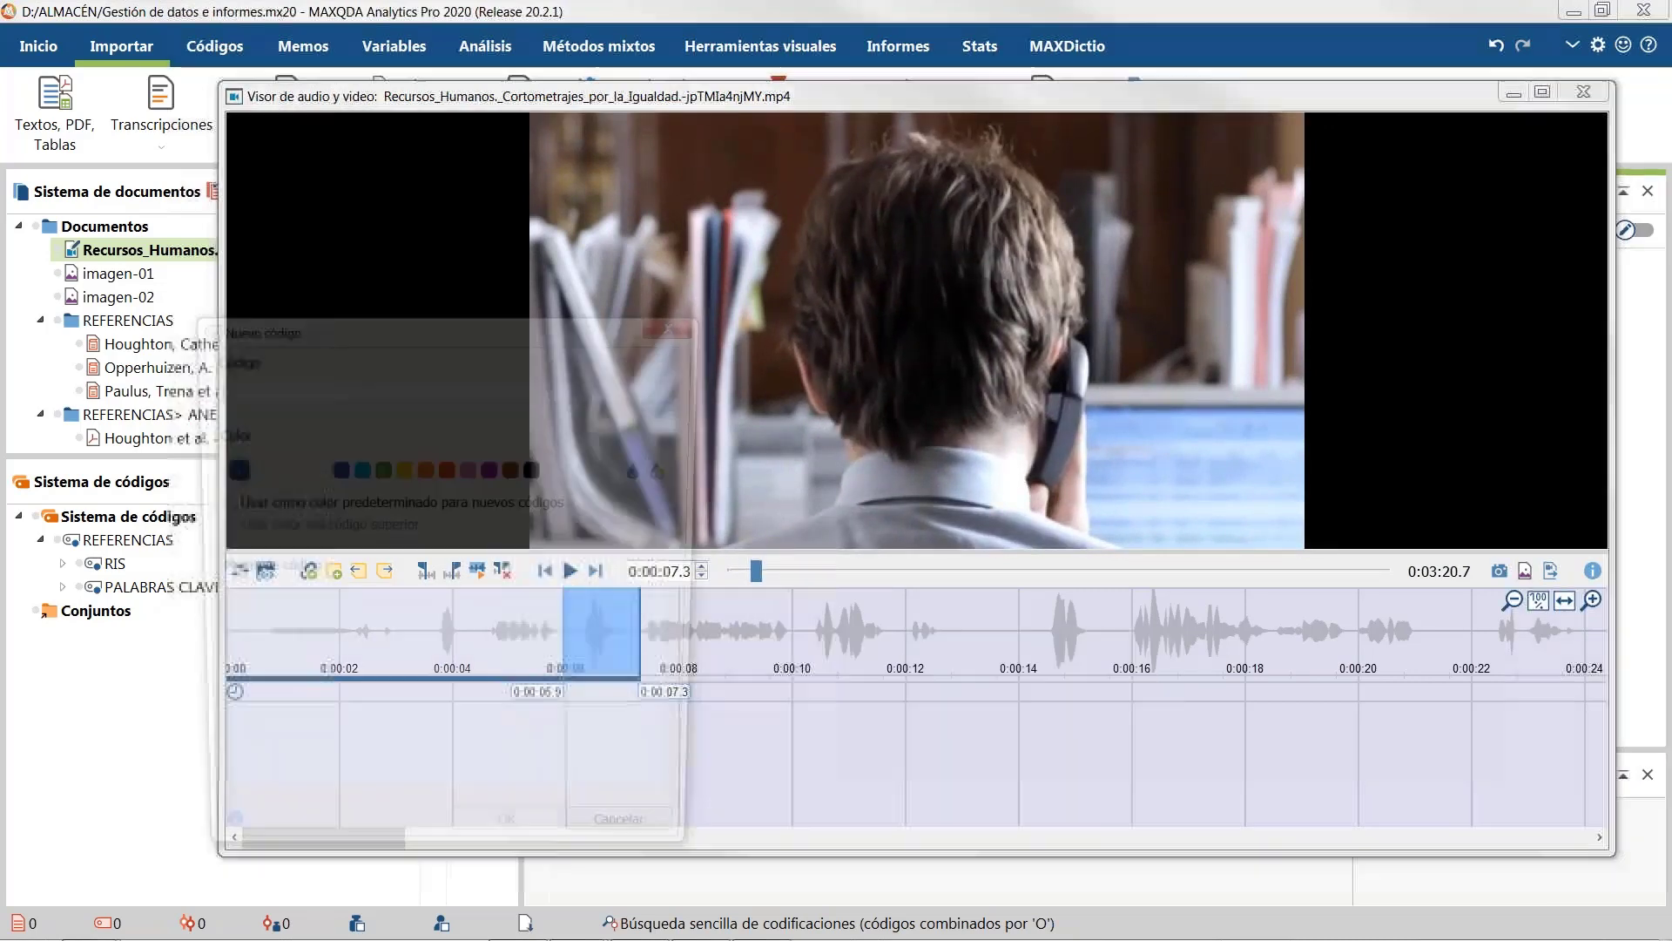
left_click(446, 468)
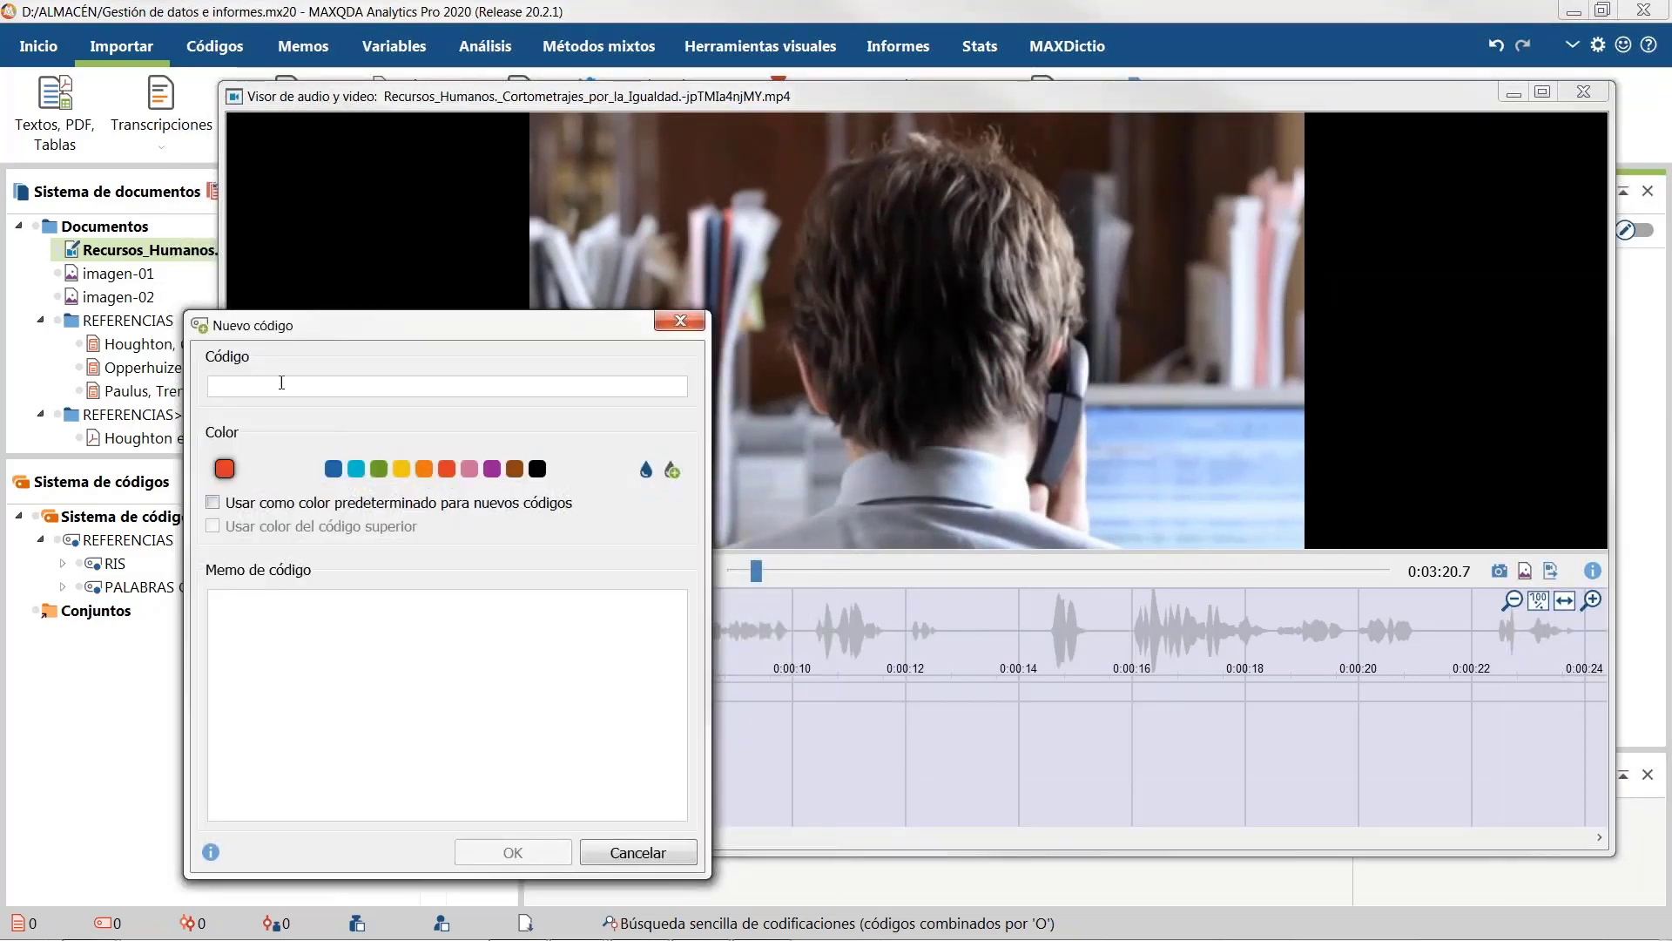
type("In")
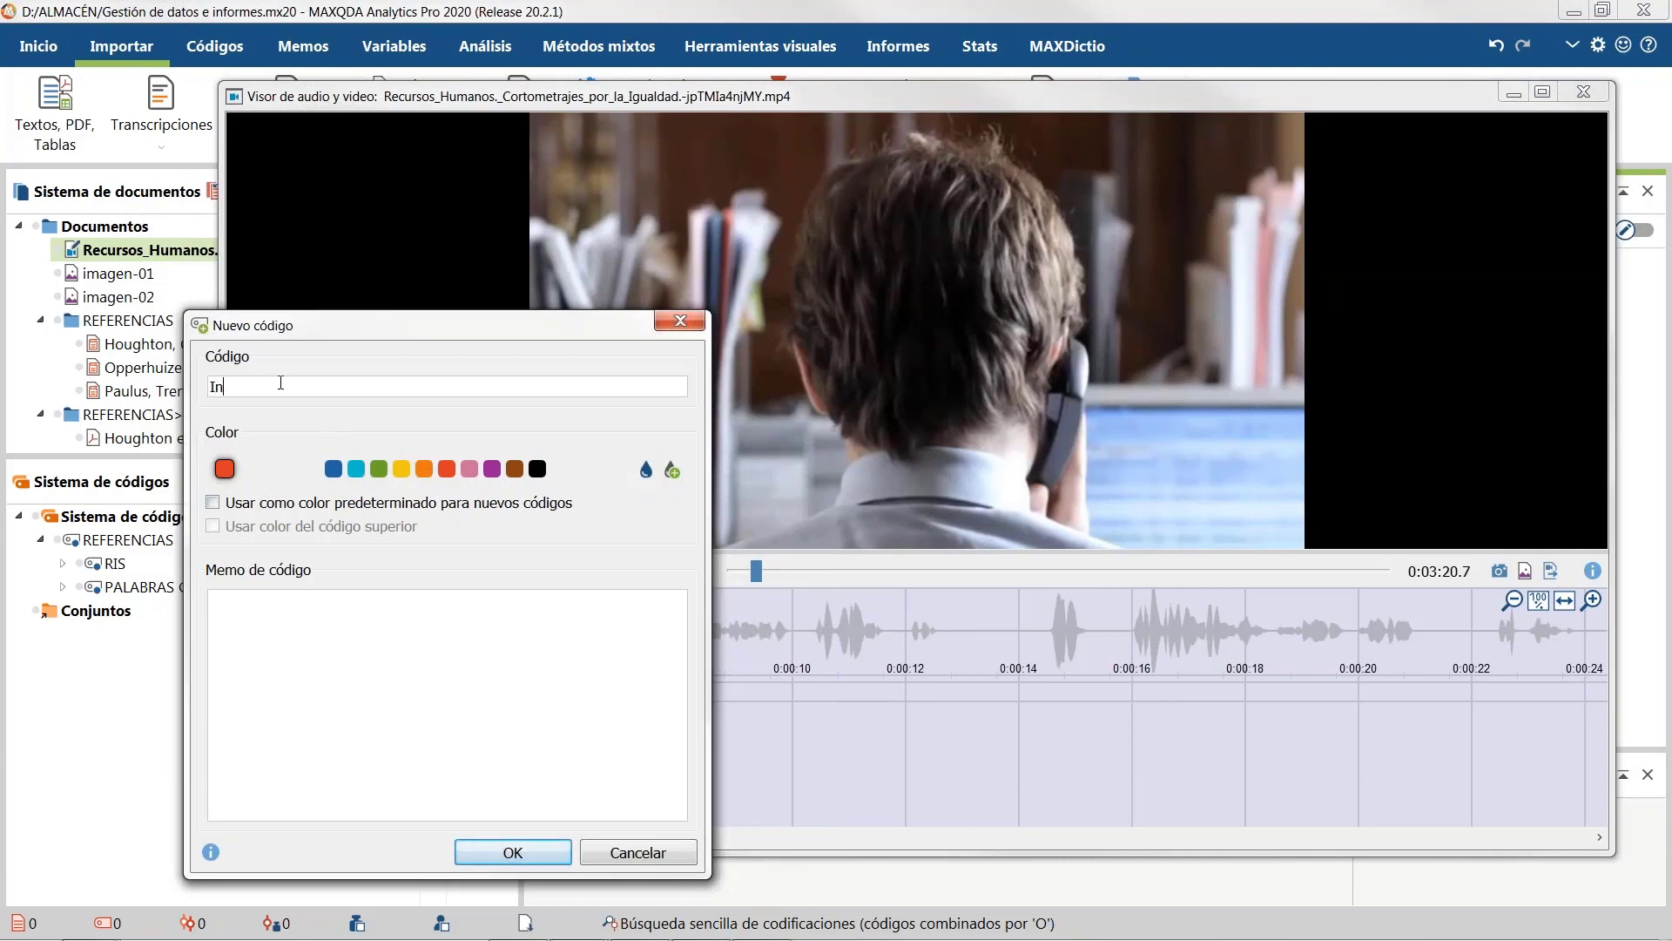
type("tro")
key("Return")
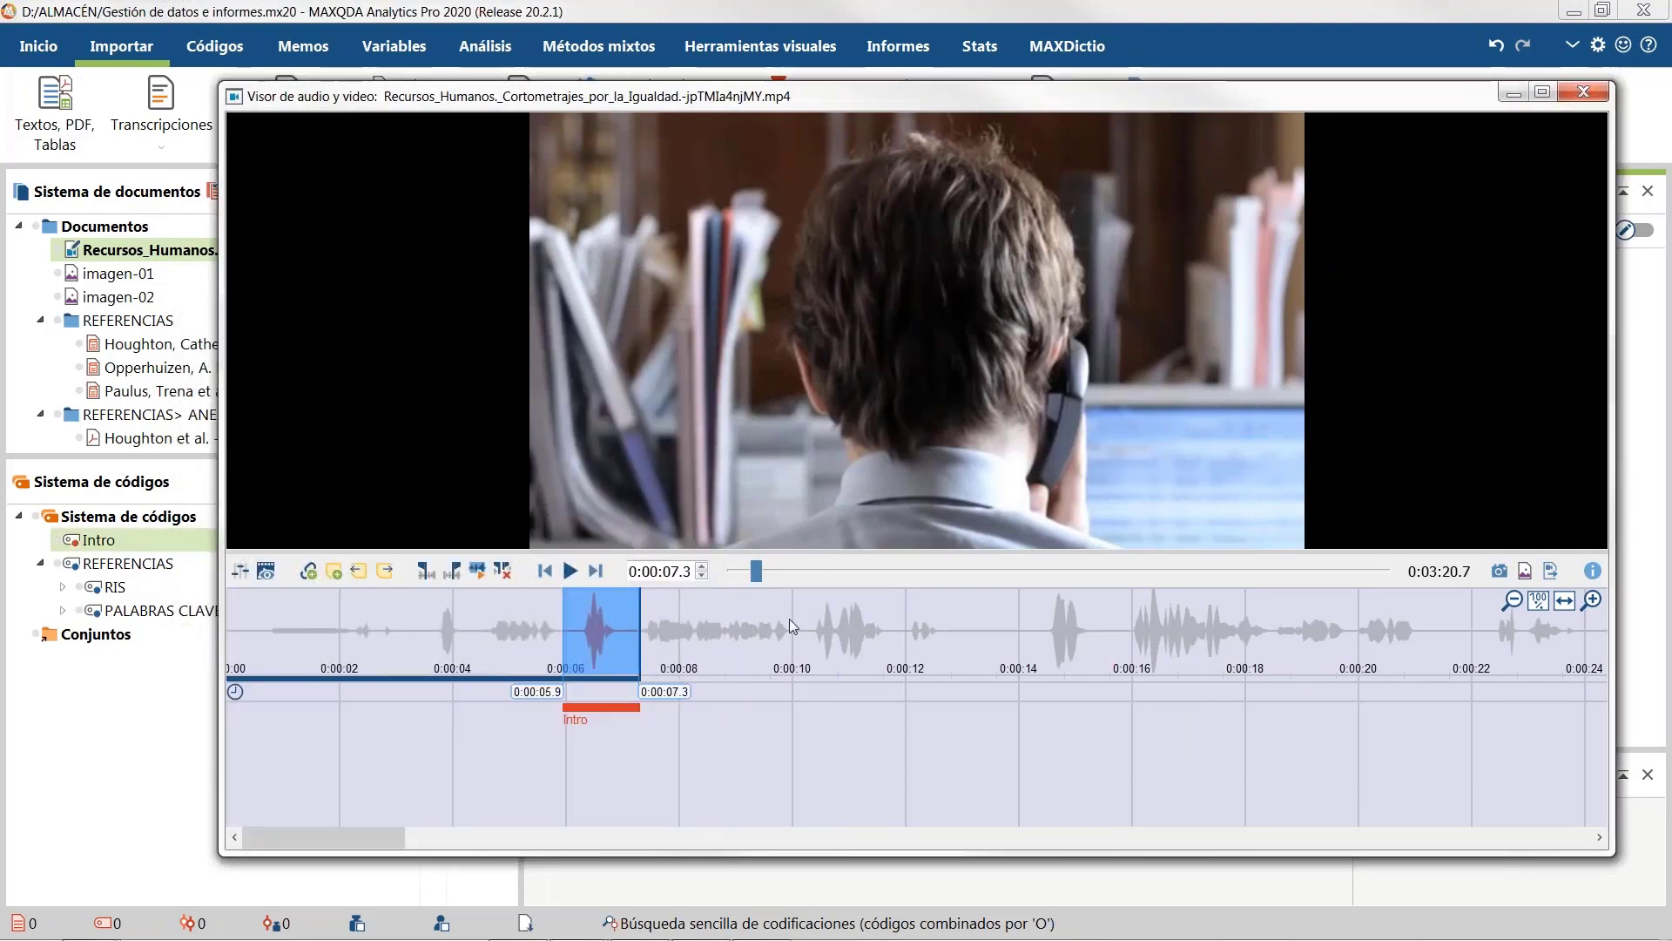
Step: Code the video clip from 0:00:09.9 to 0:00:11.7 with a new green code named Presentación
left_click_drag(792, 618, 889, 627)
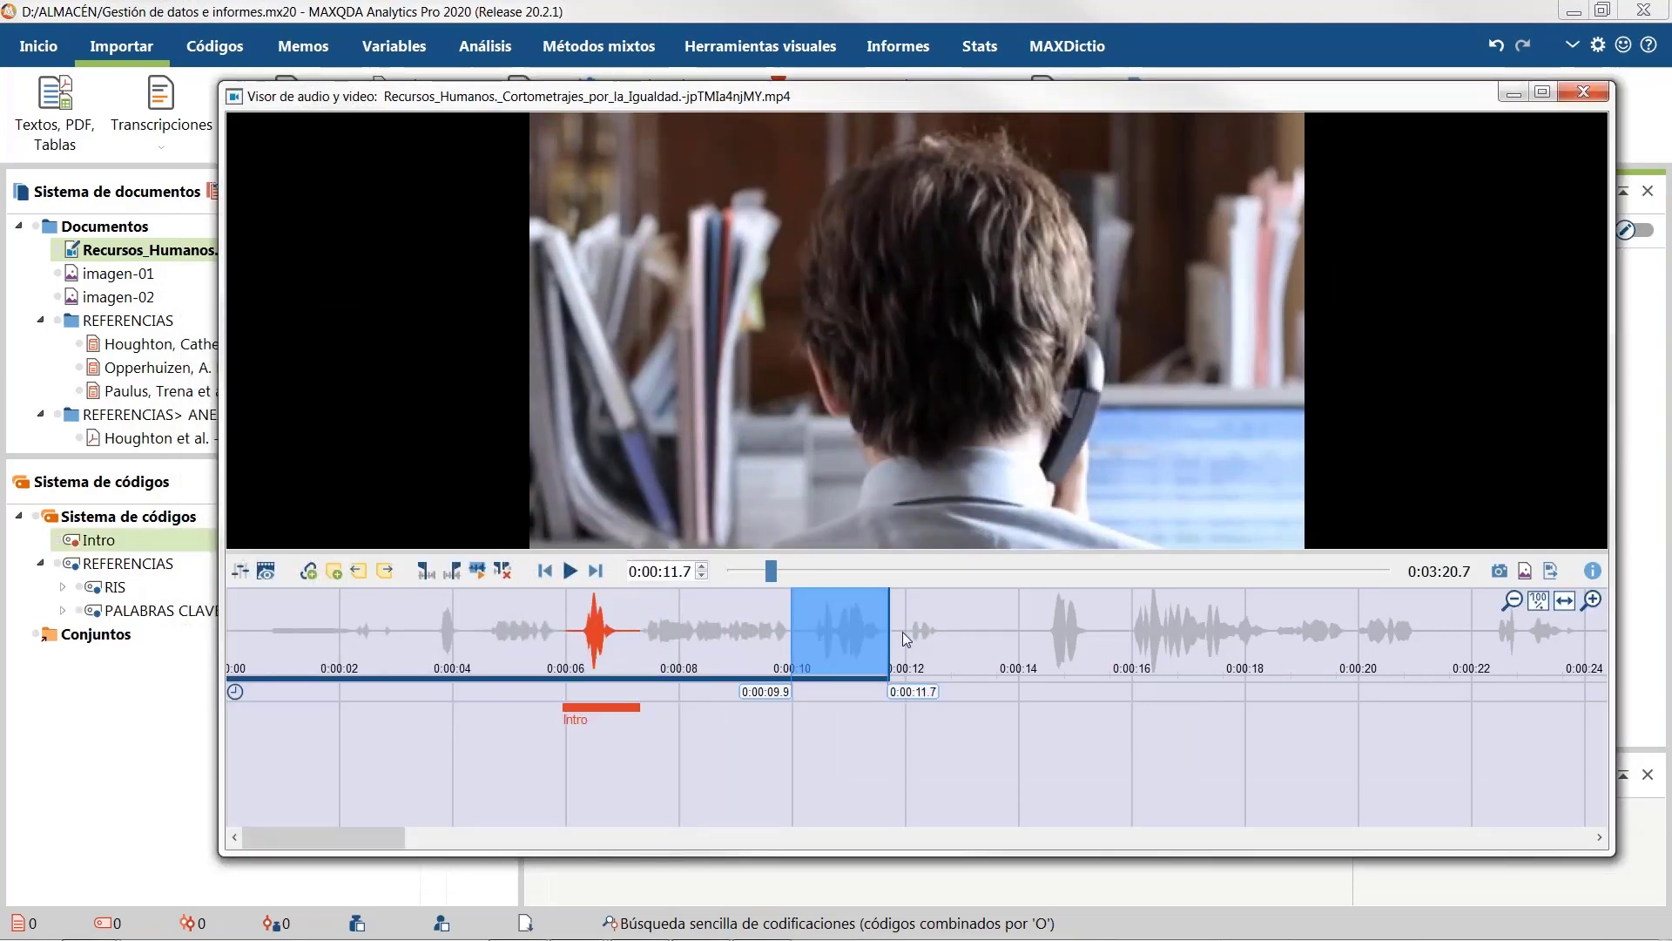
right_click(902, 631)
left_click(923, 640)
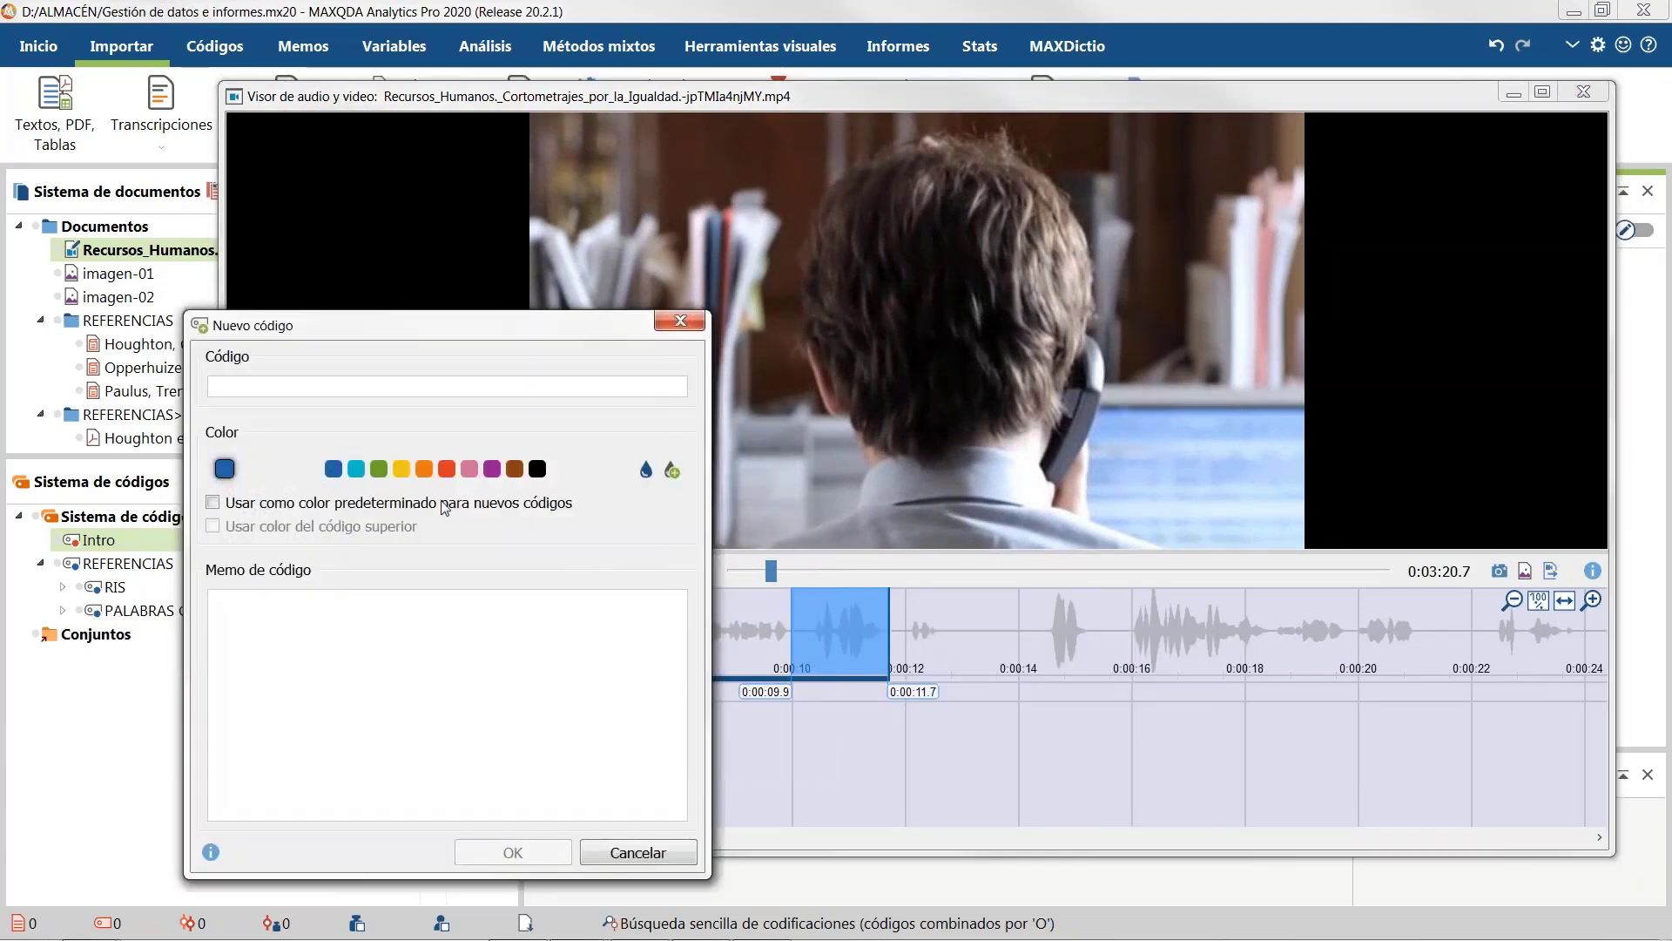
left_click(378, 468)
type("Present")
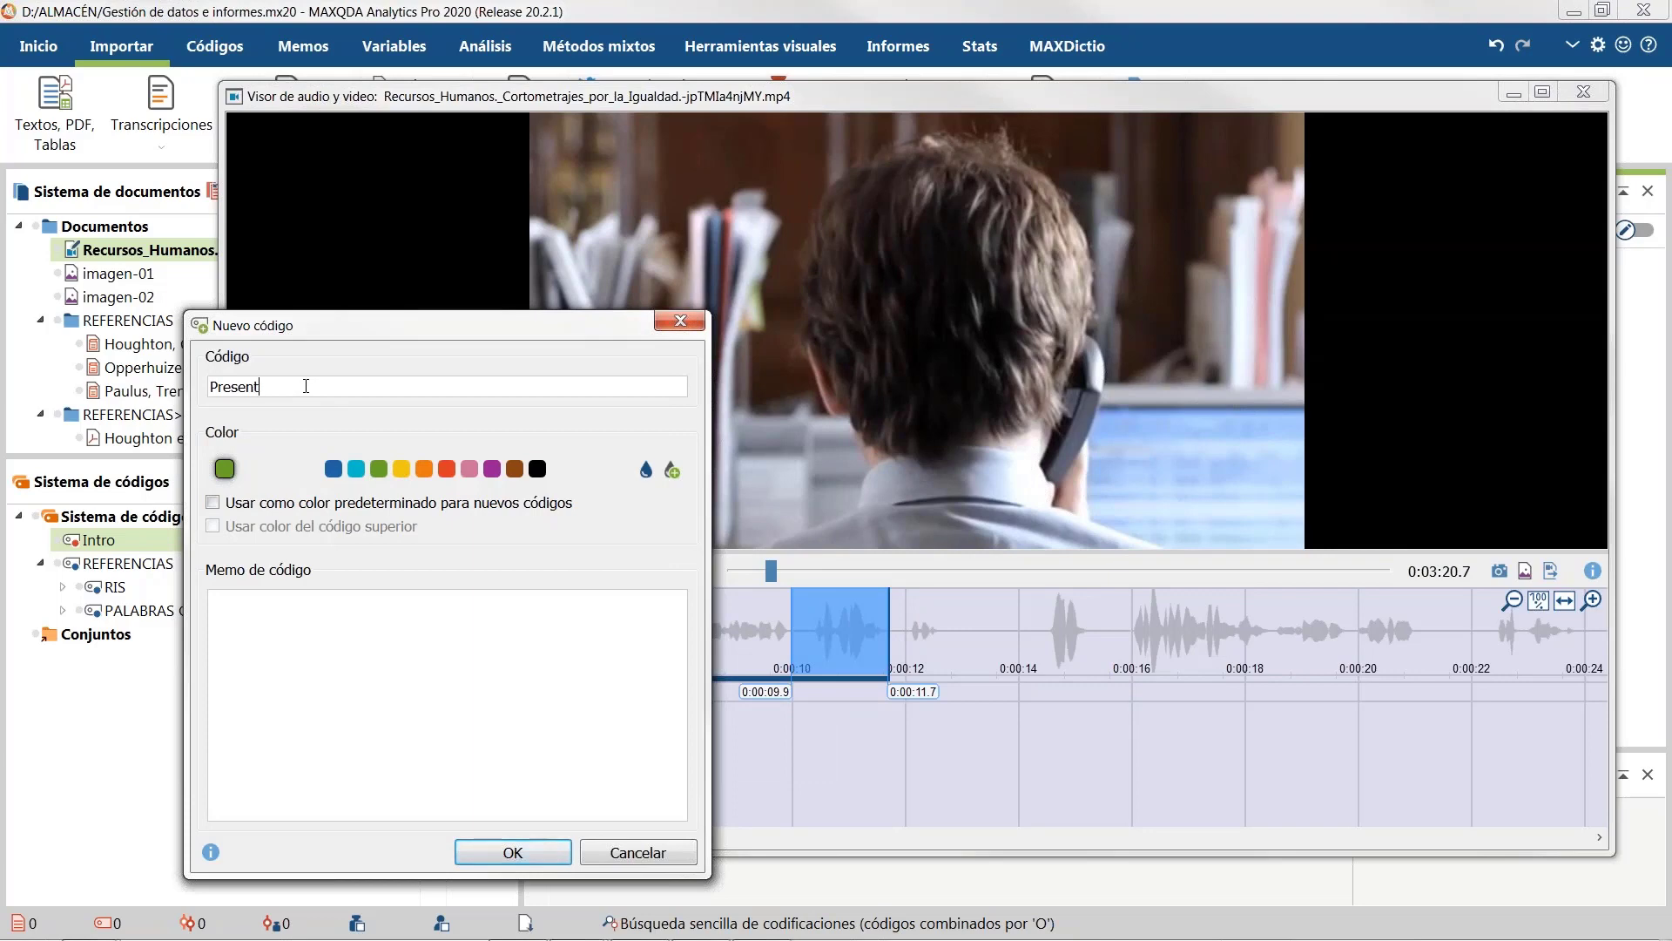
type("ación")
key("Return")
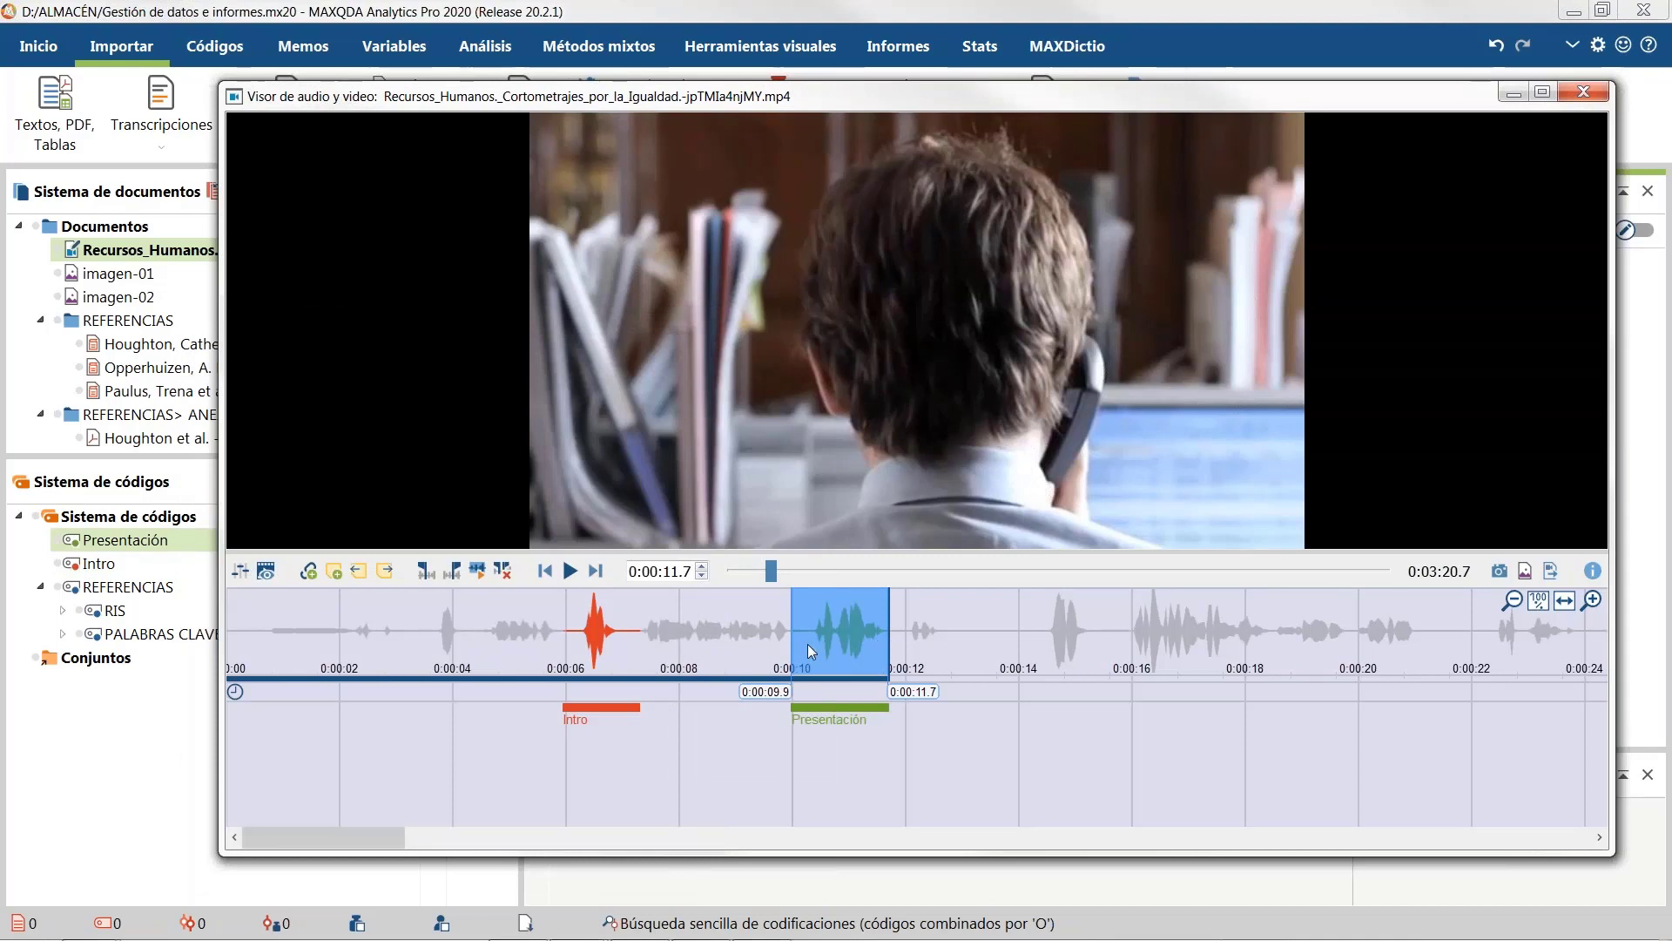
Step: Play the video briefly past the Presentación clip, look ahead along the waveform and copy the current video frame to the clipboard
left_click(570, 570)
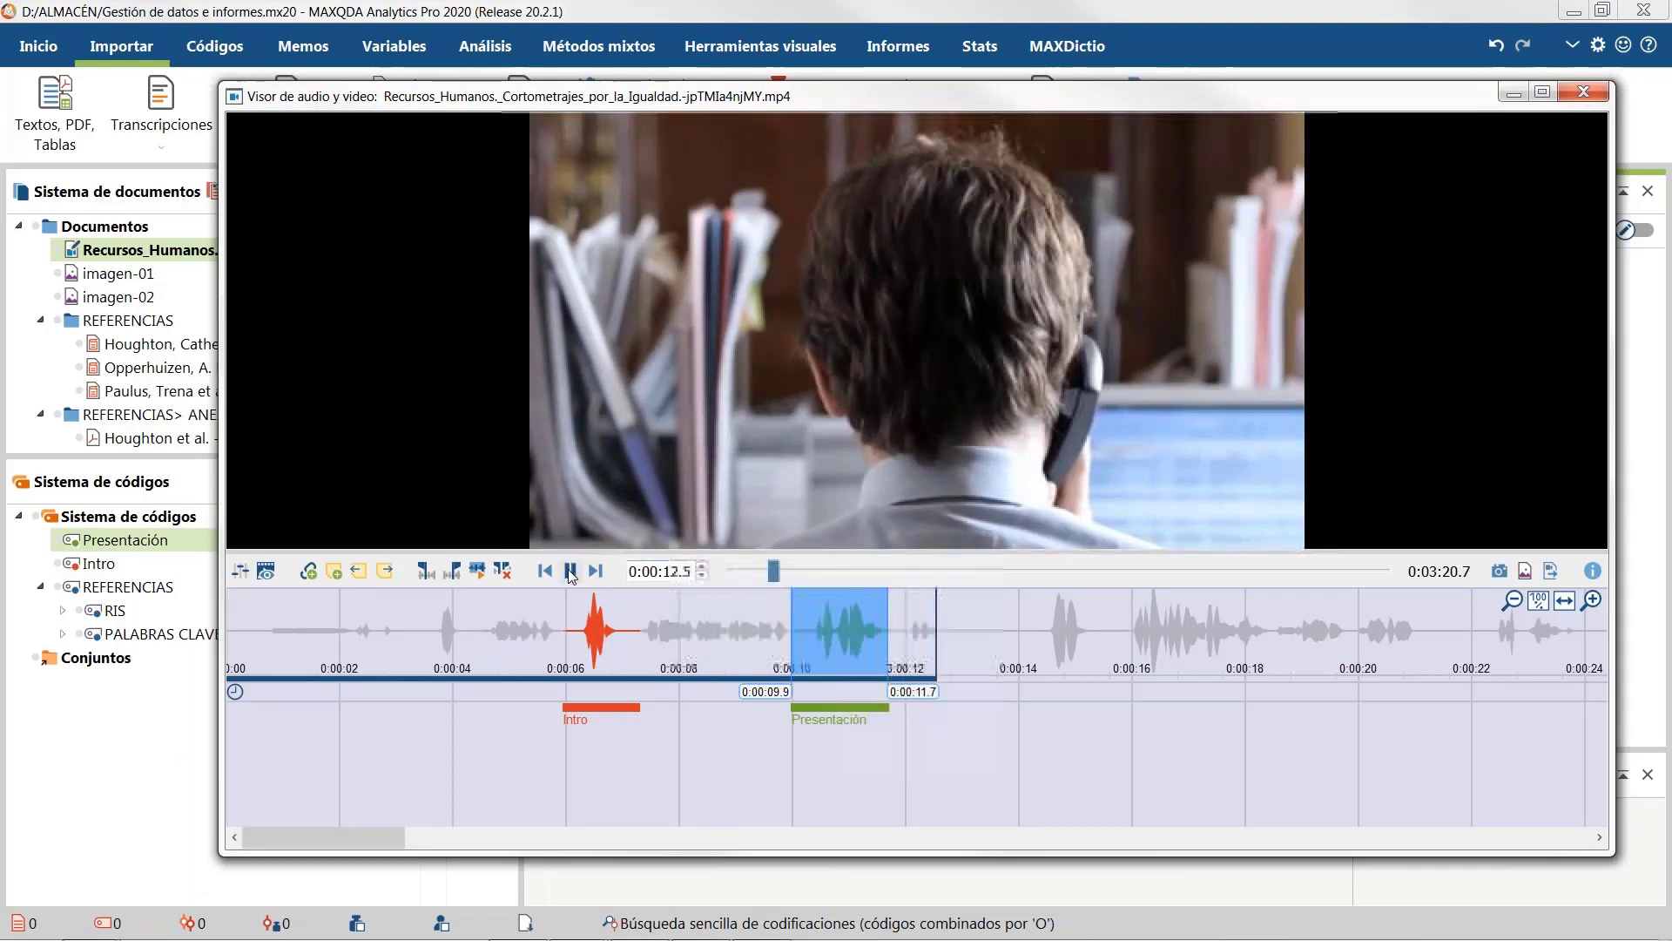
left_click(570, 574)
left_click_drag(976, 673, 445, 653)
left_click_drag(1315, 703, 533, 686)
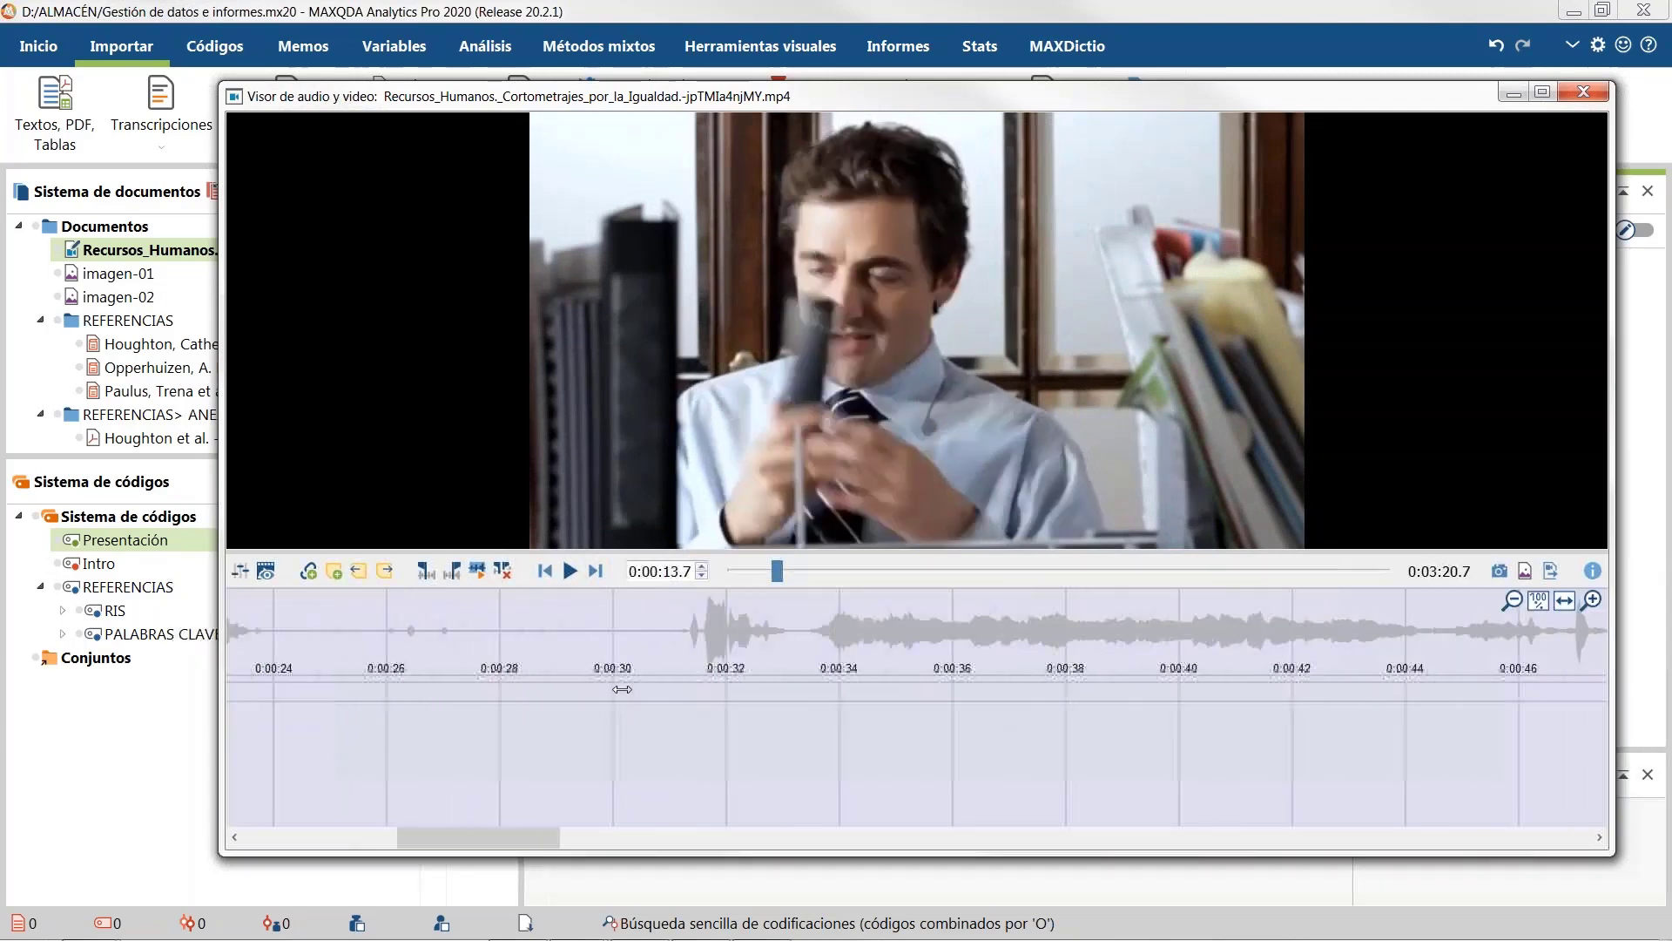
left_click(1500, 573)
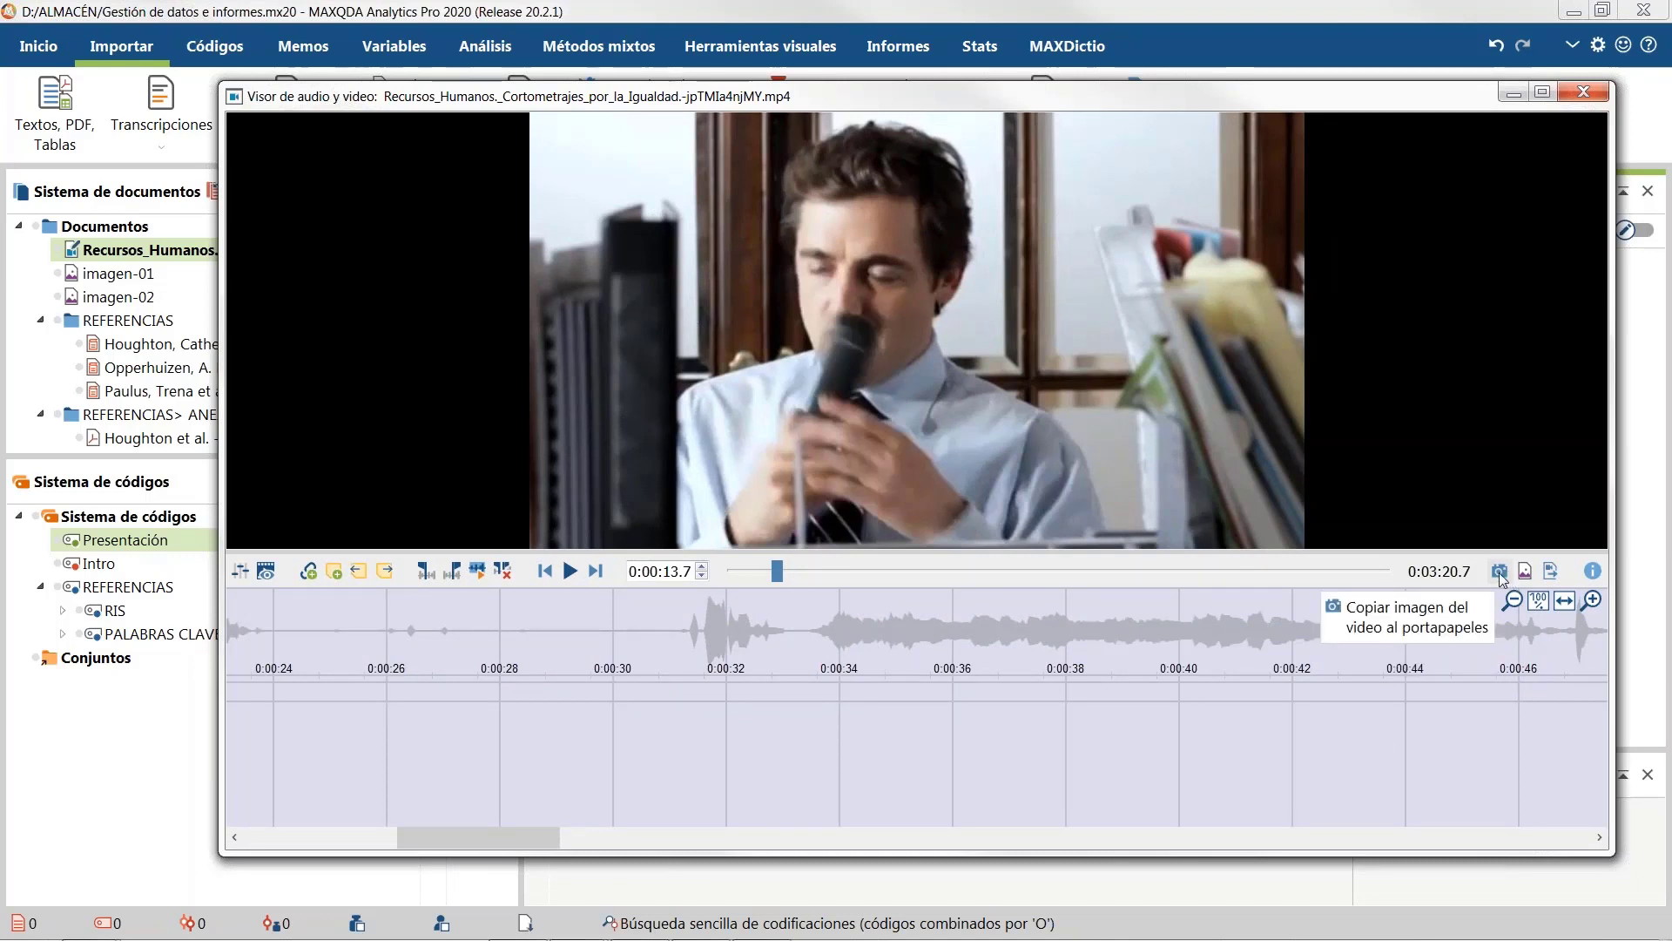
Step: Select the Presentación and Intro codes for an export of coded video clips, and cancel the export
left_click(1549, 572)
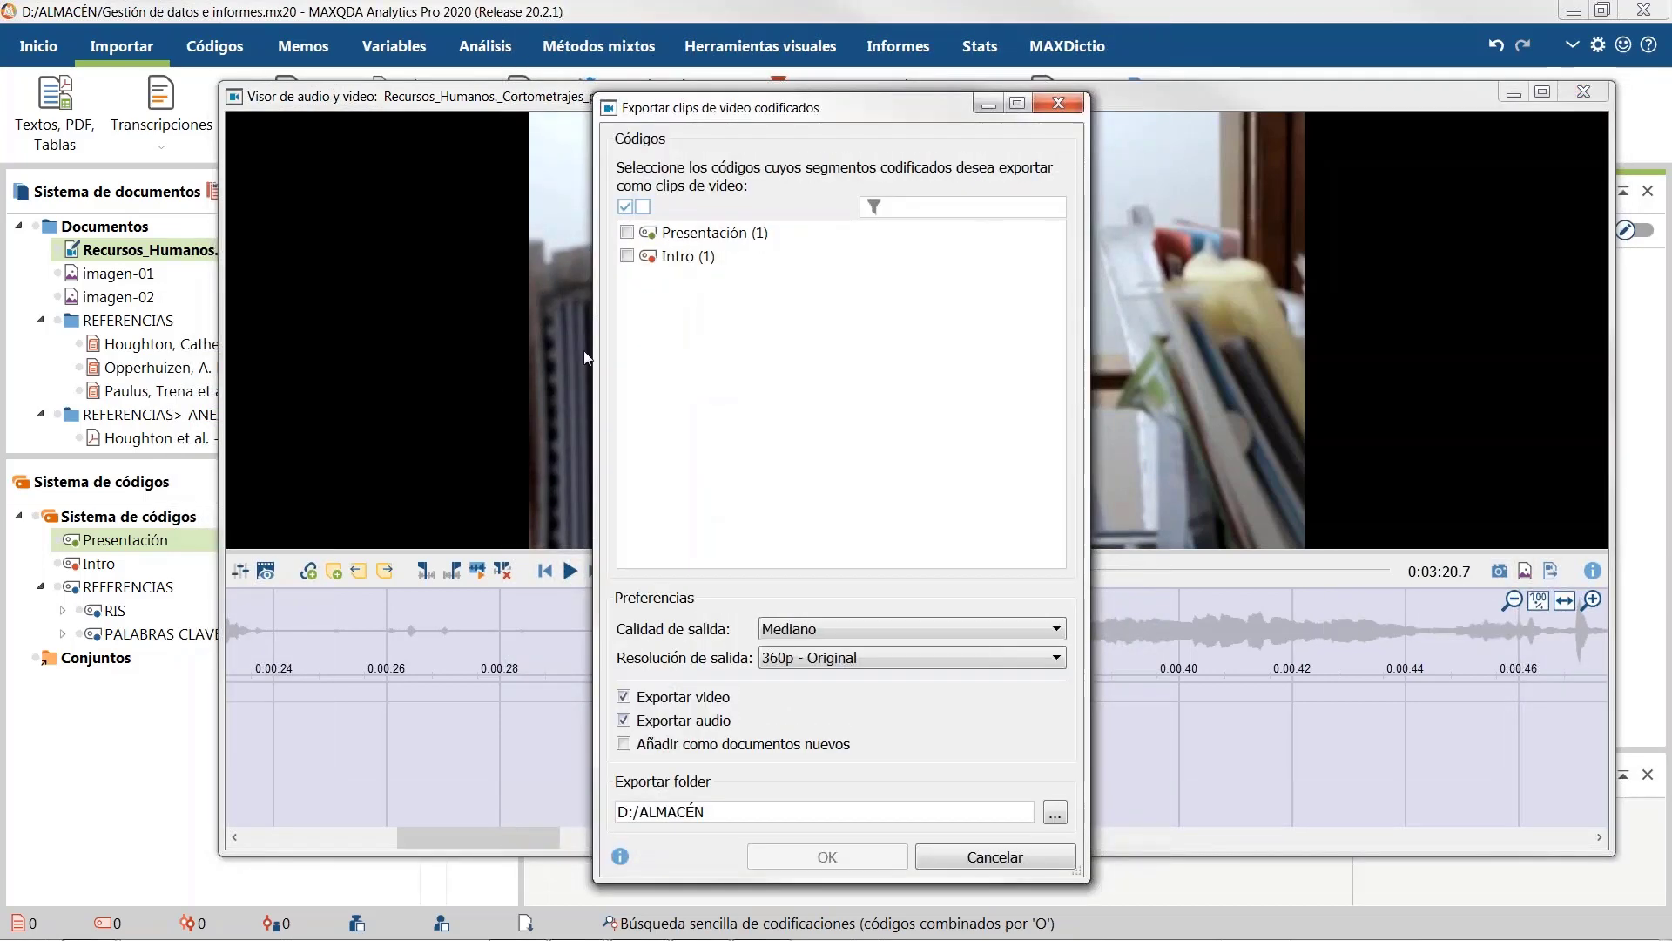
left_click(627, 232)
left_click(627, 256)
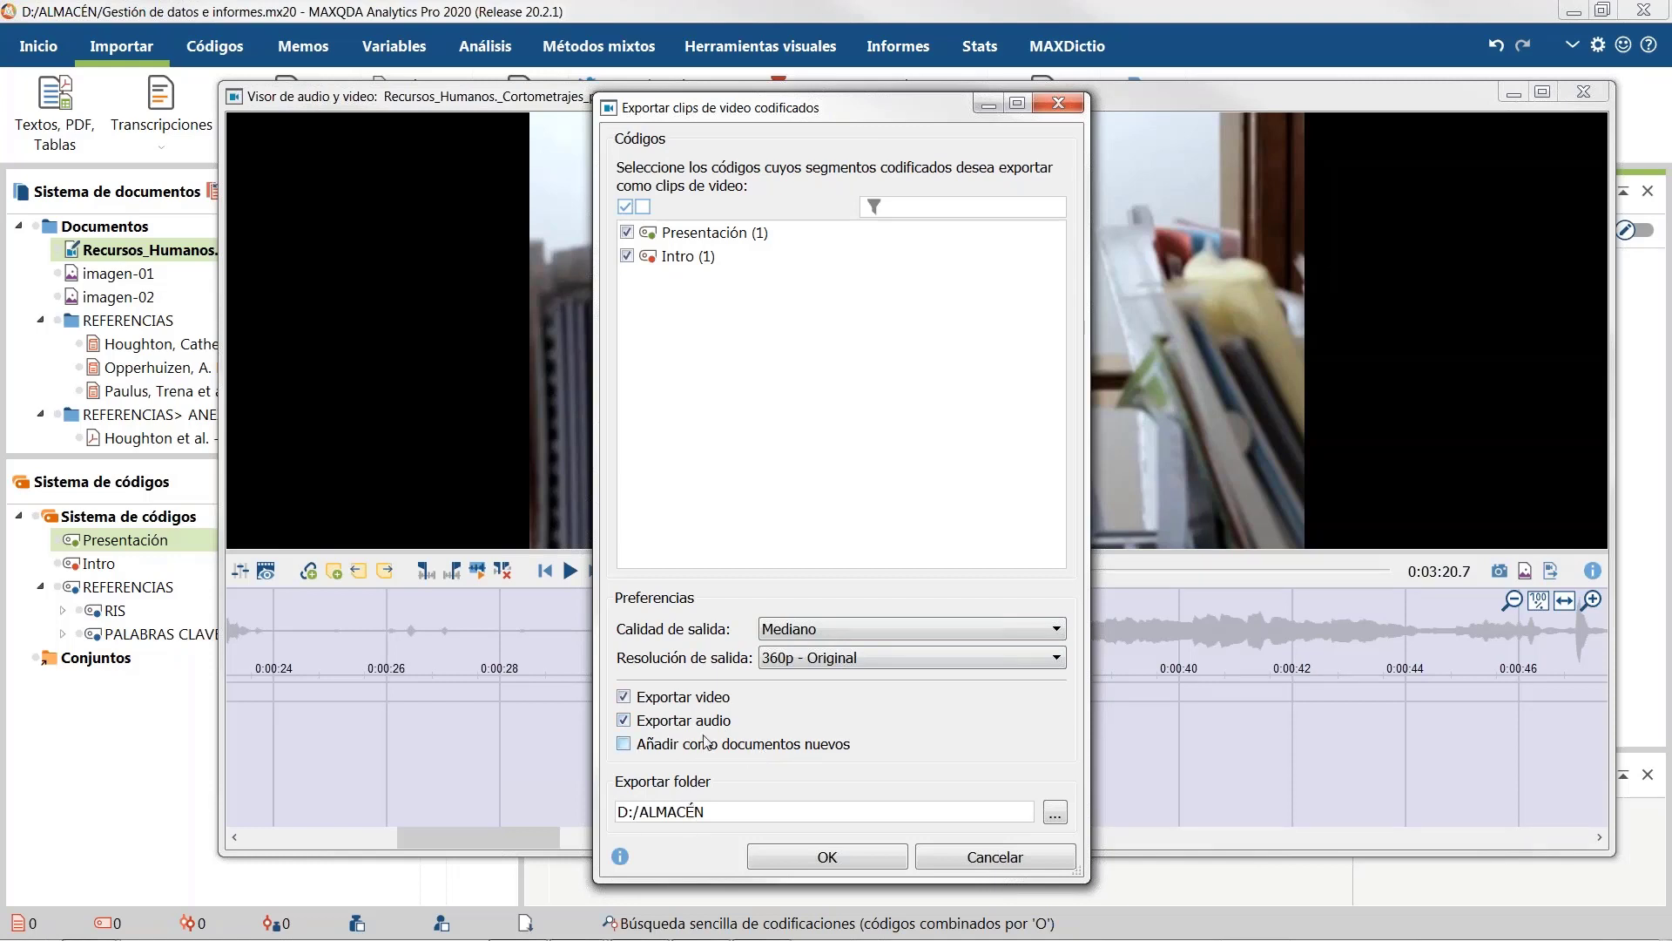
left_click(1015, 862)
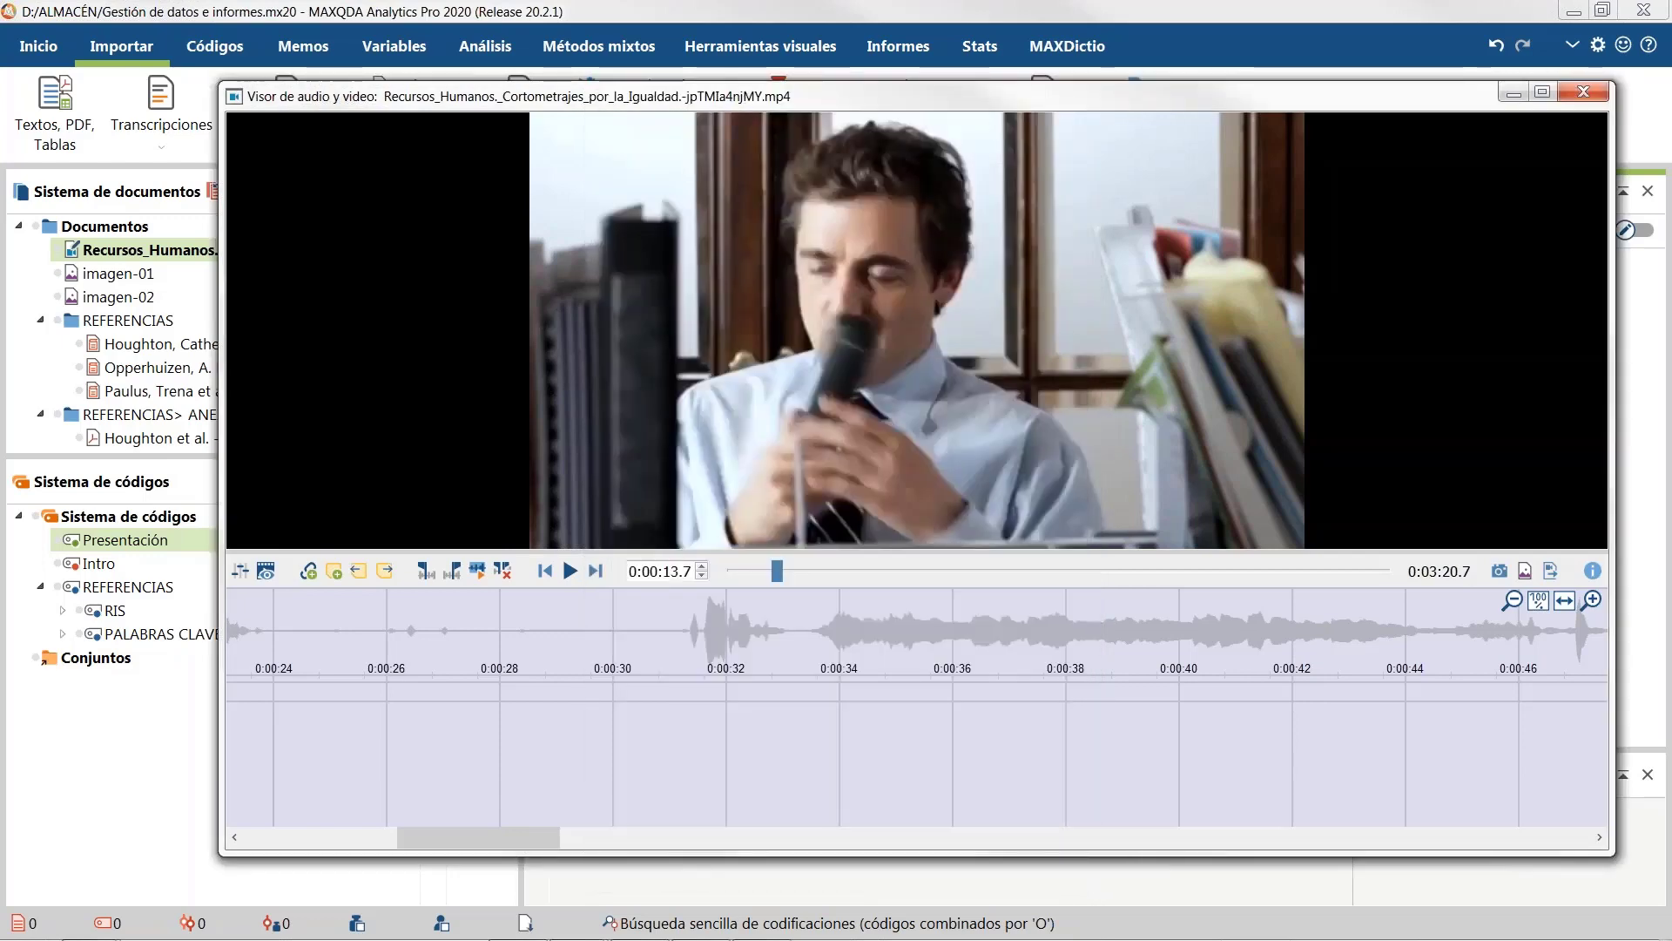
Step: Open imagen-01 and code the area over the suit and tie with a new subcode of Presentación named Aspecto formal alumno/a
left_click(122, 274)
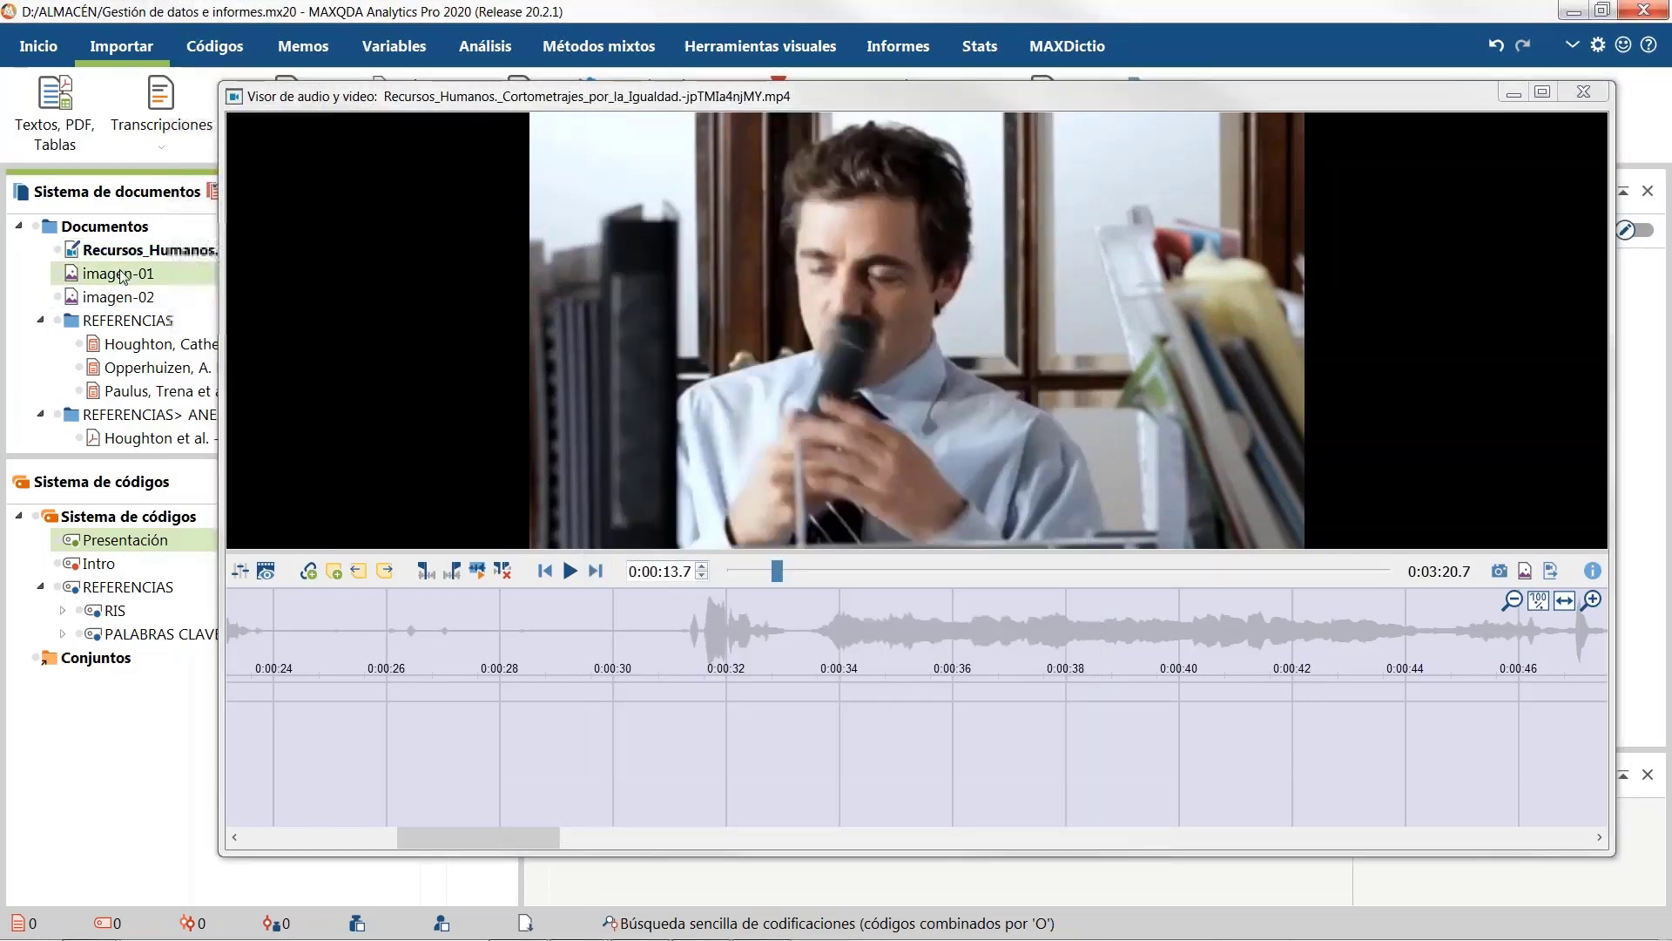
double_click(122, 274)
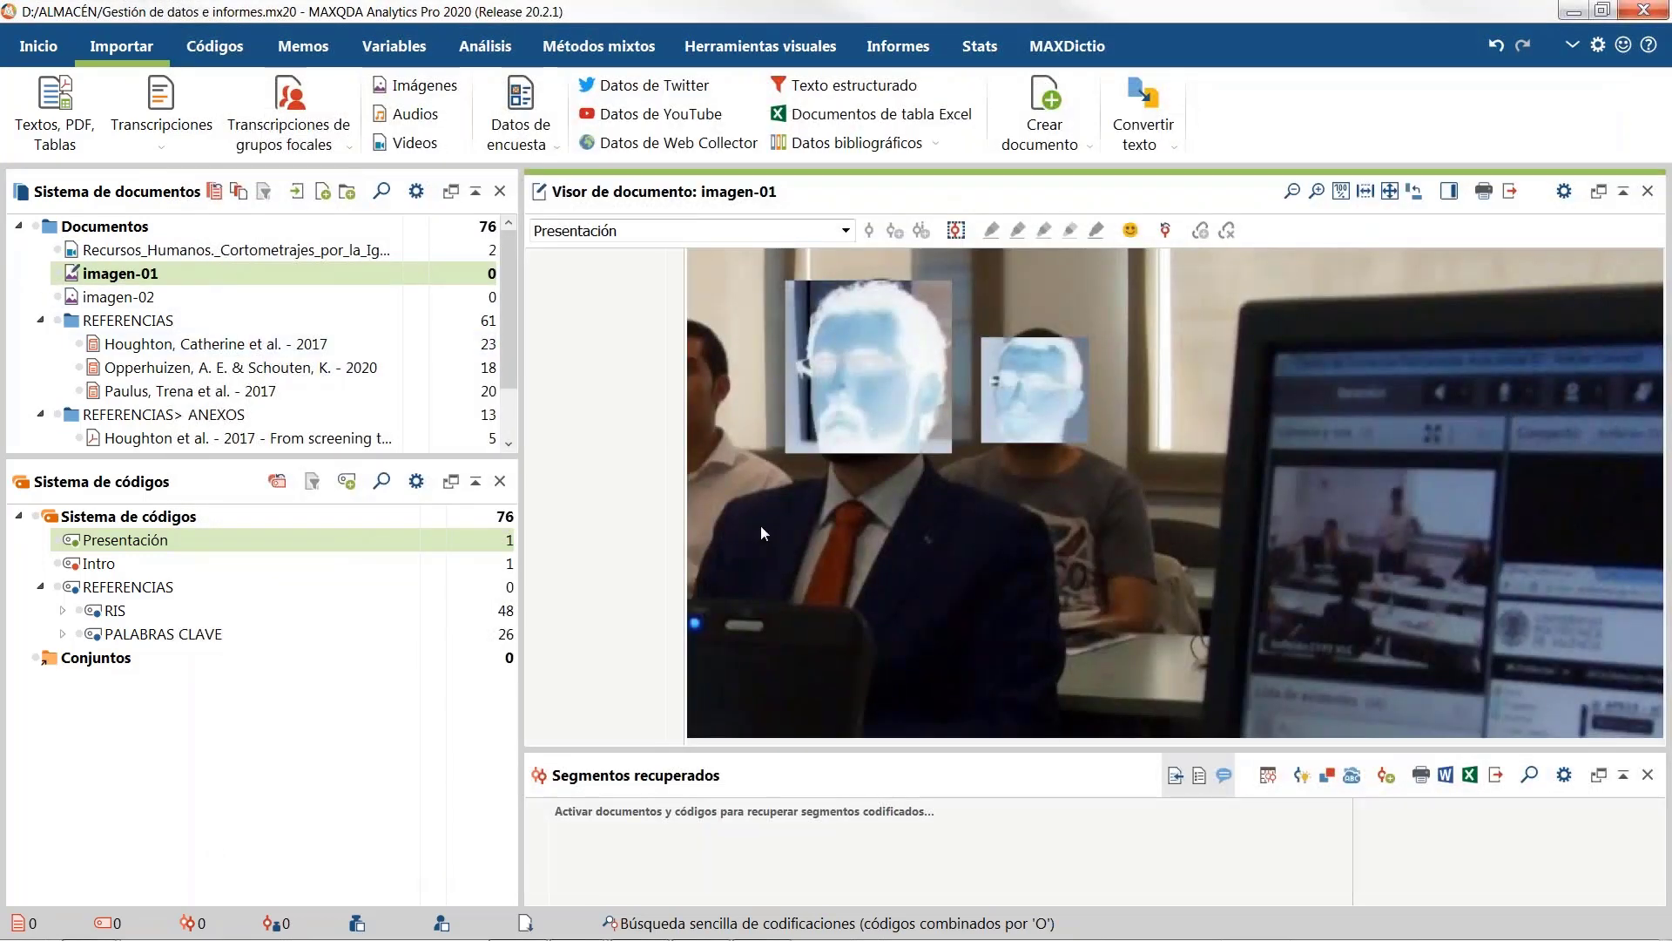
left_click_drag(726, 493, 1009, 640)
right_click(897, 589)
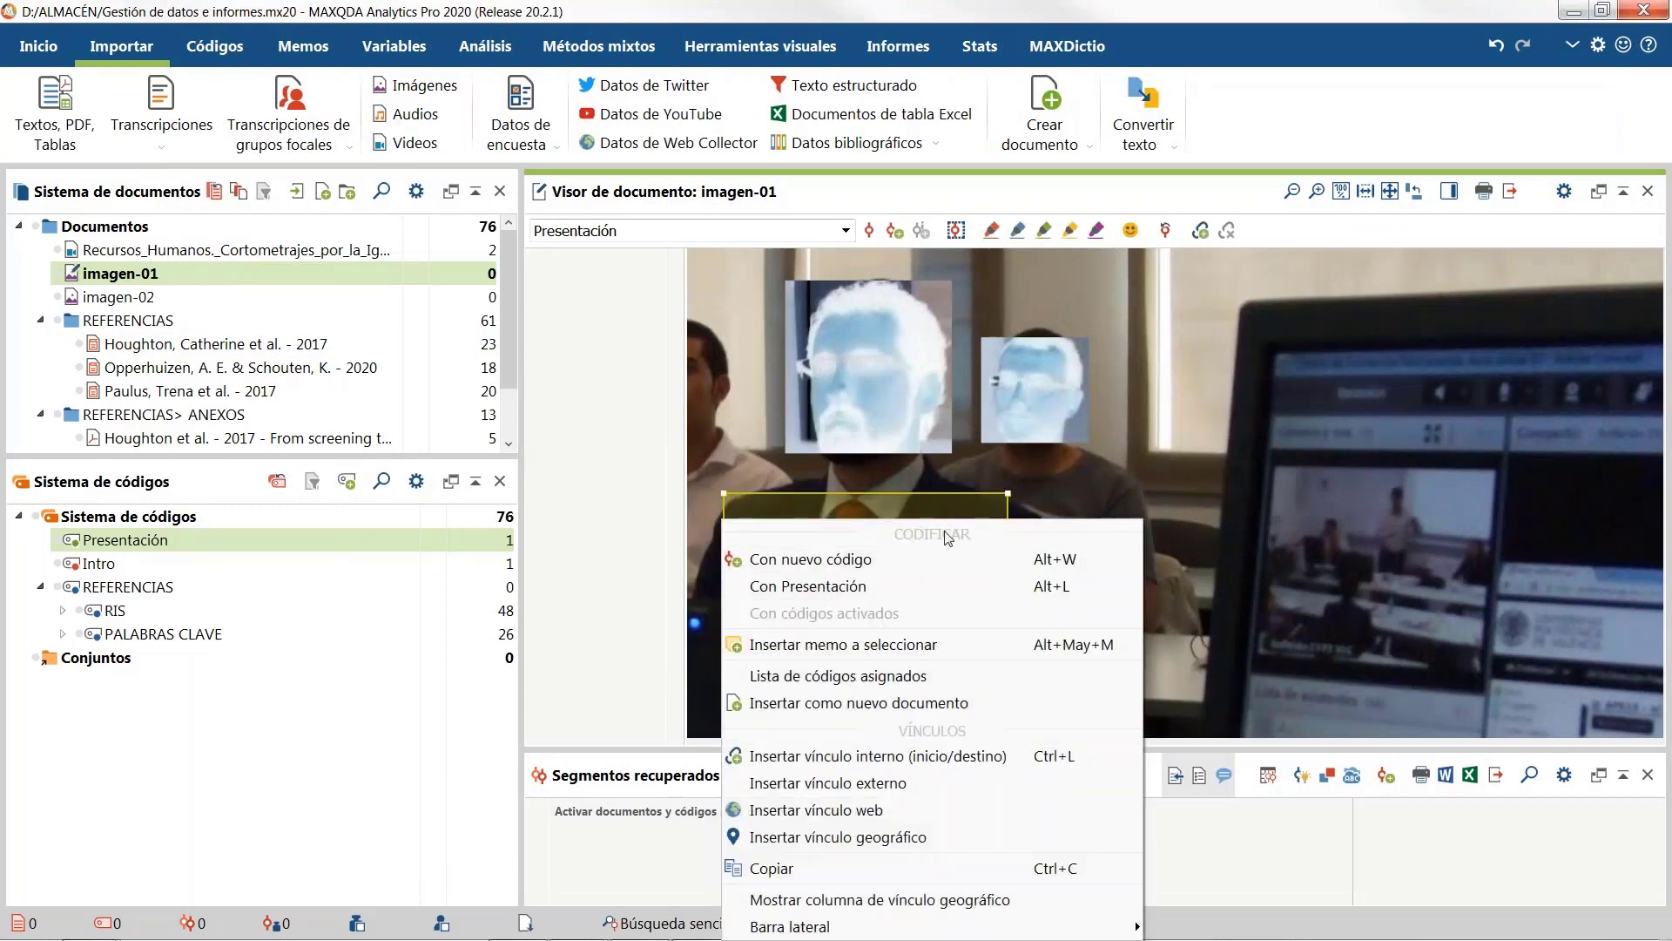
left_click(947, 557)
type("A")
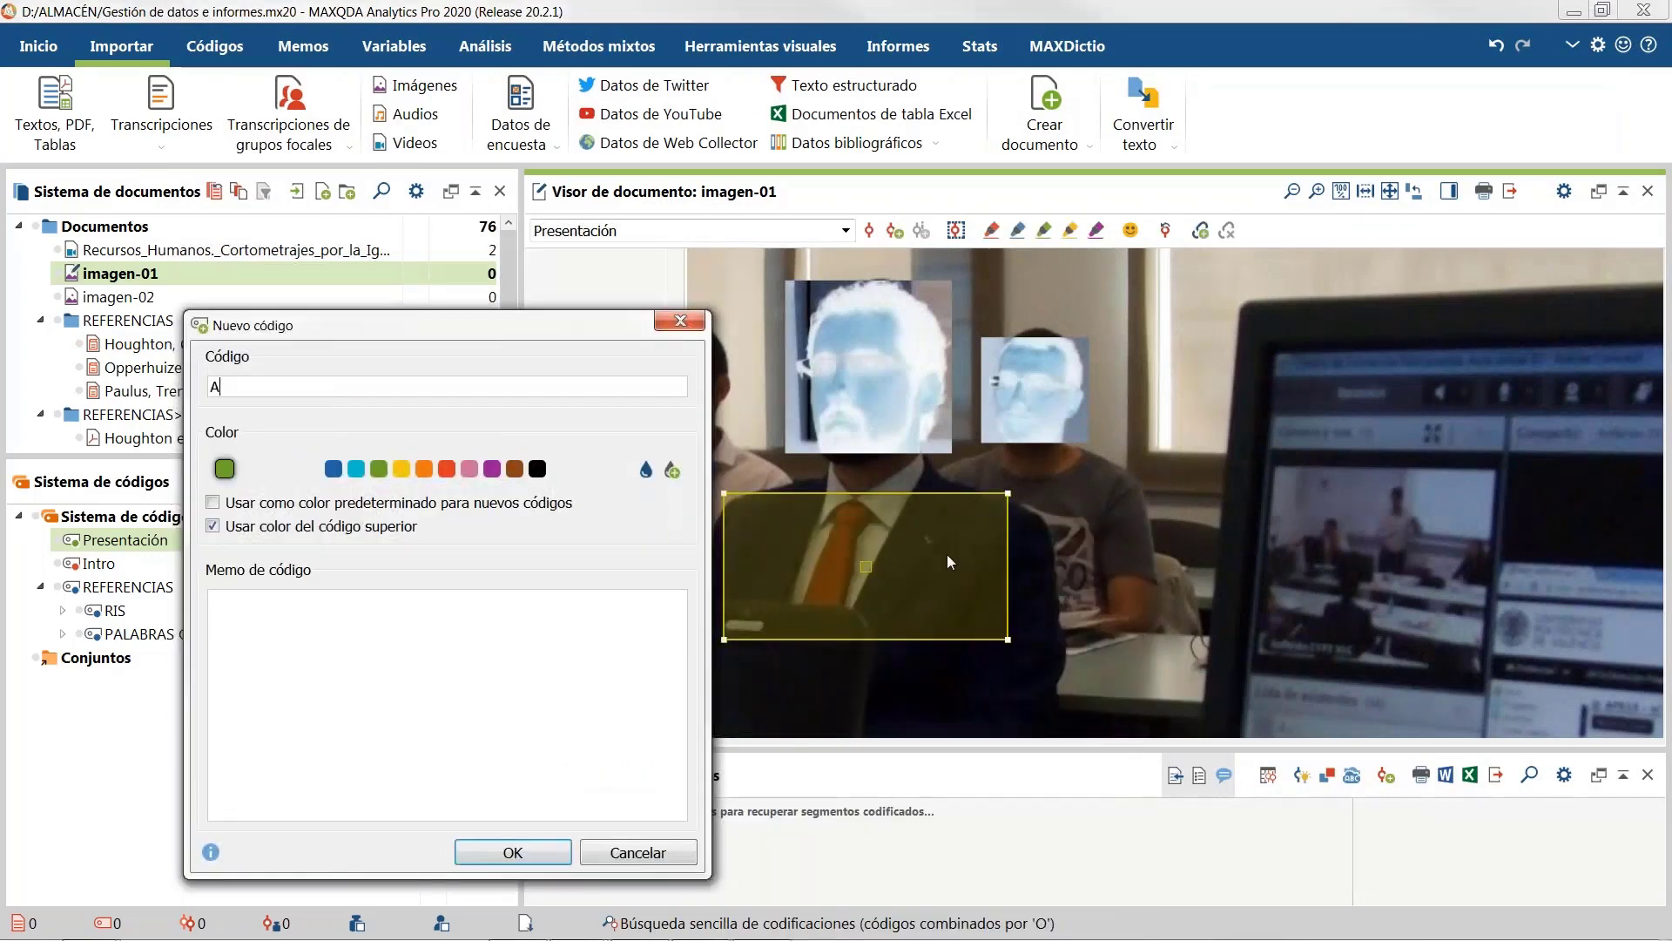
type("specto formal")
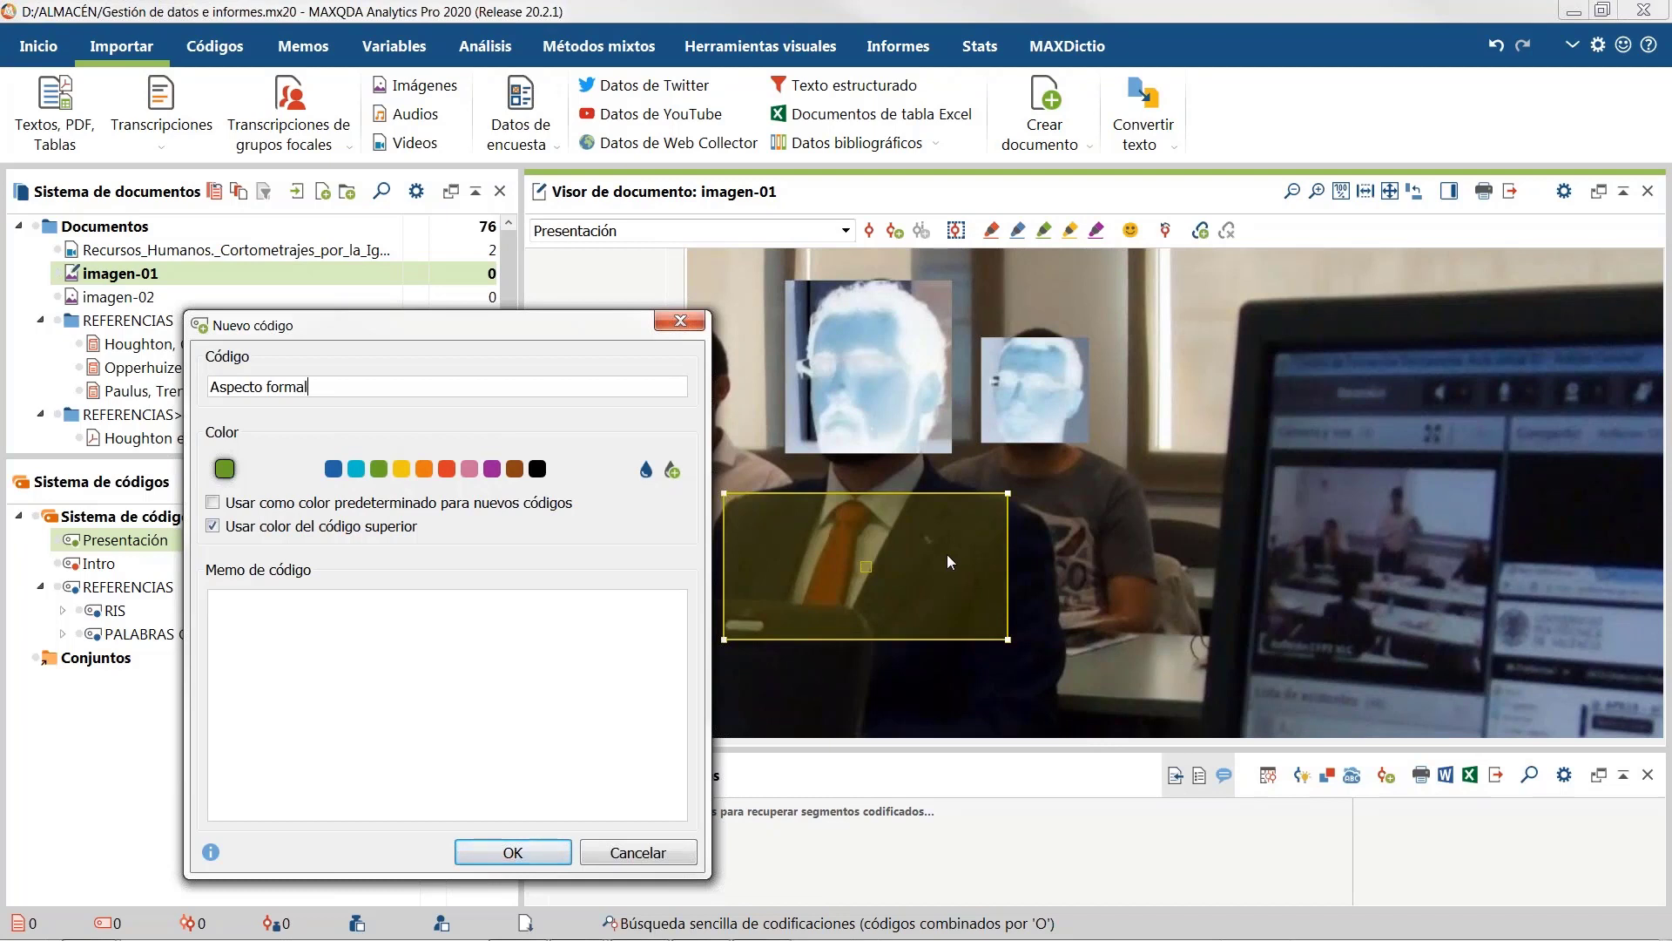
type(" alumno/a")
key("Return")
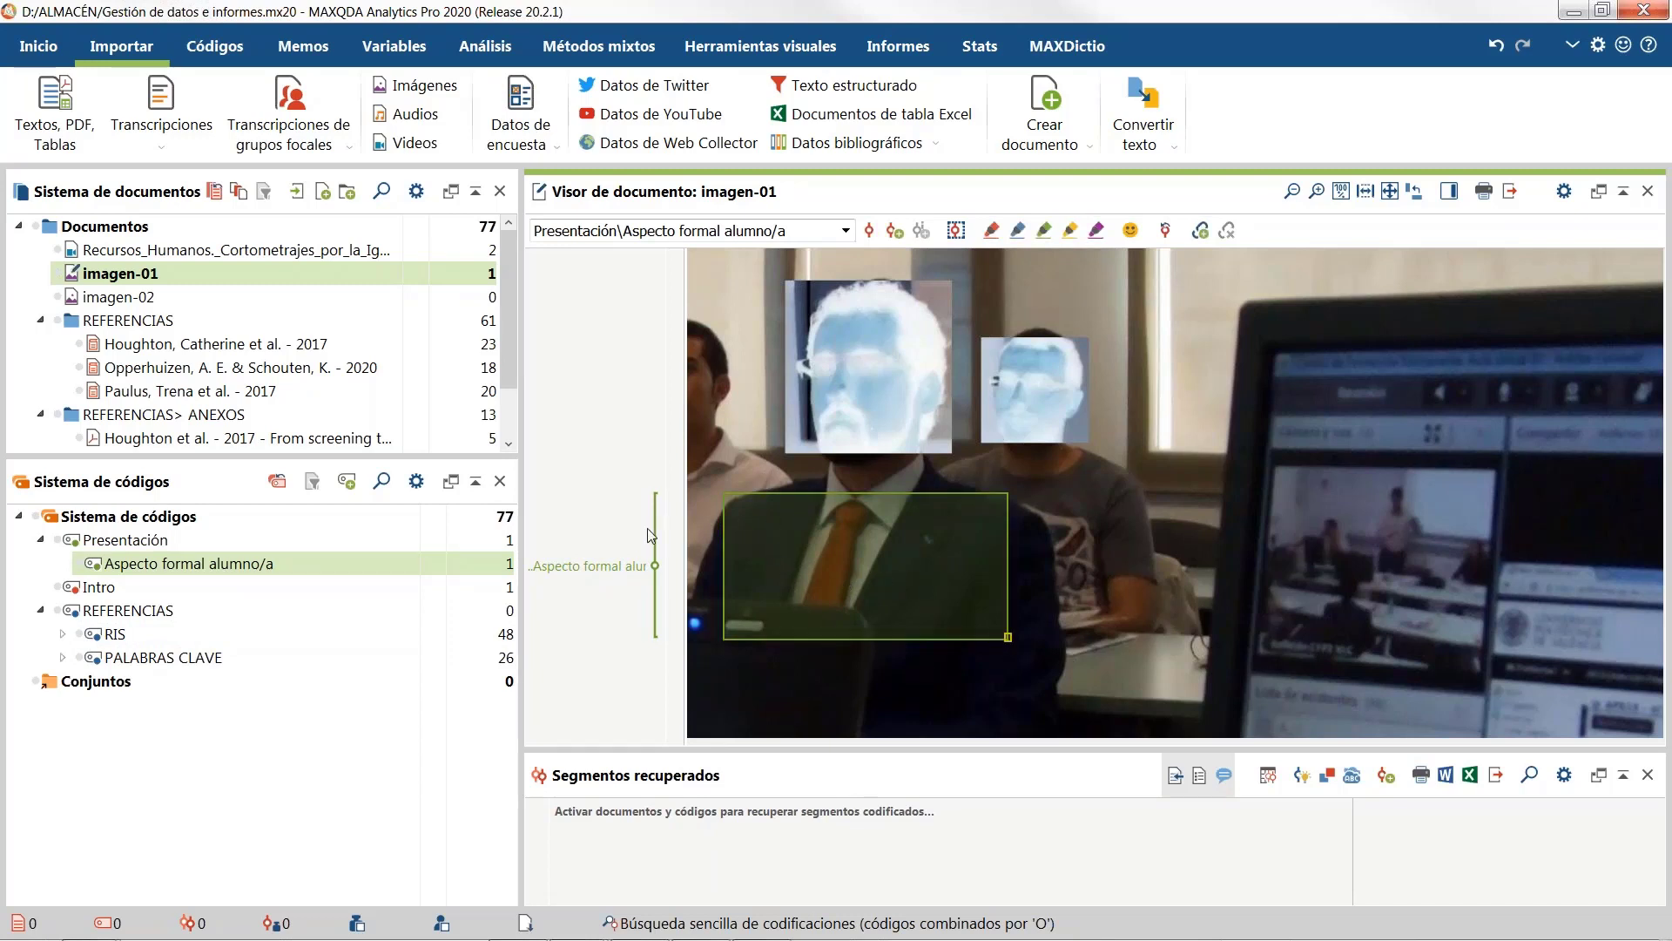
Step: Code a taller area around the tie with the existing Aspecto formal alumno/a code and mark the classroom picture on the monitor
left_click(1069, 593)
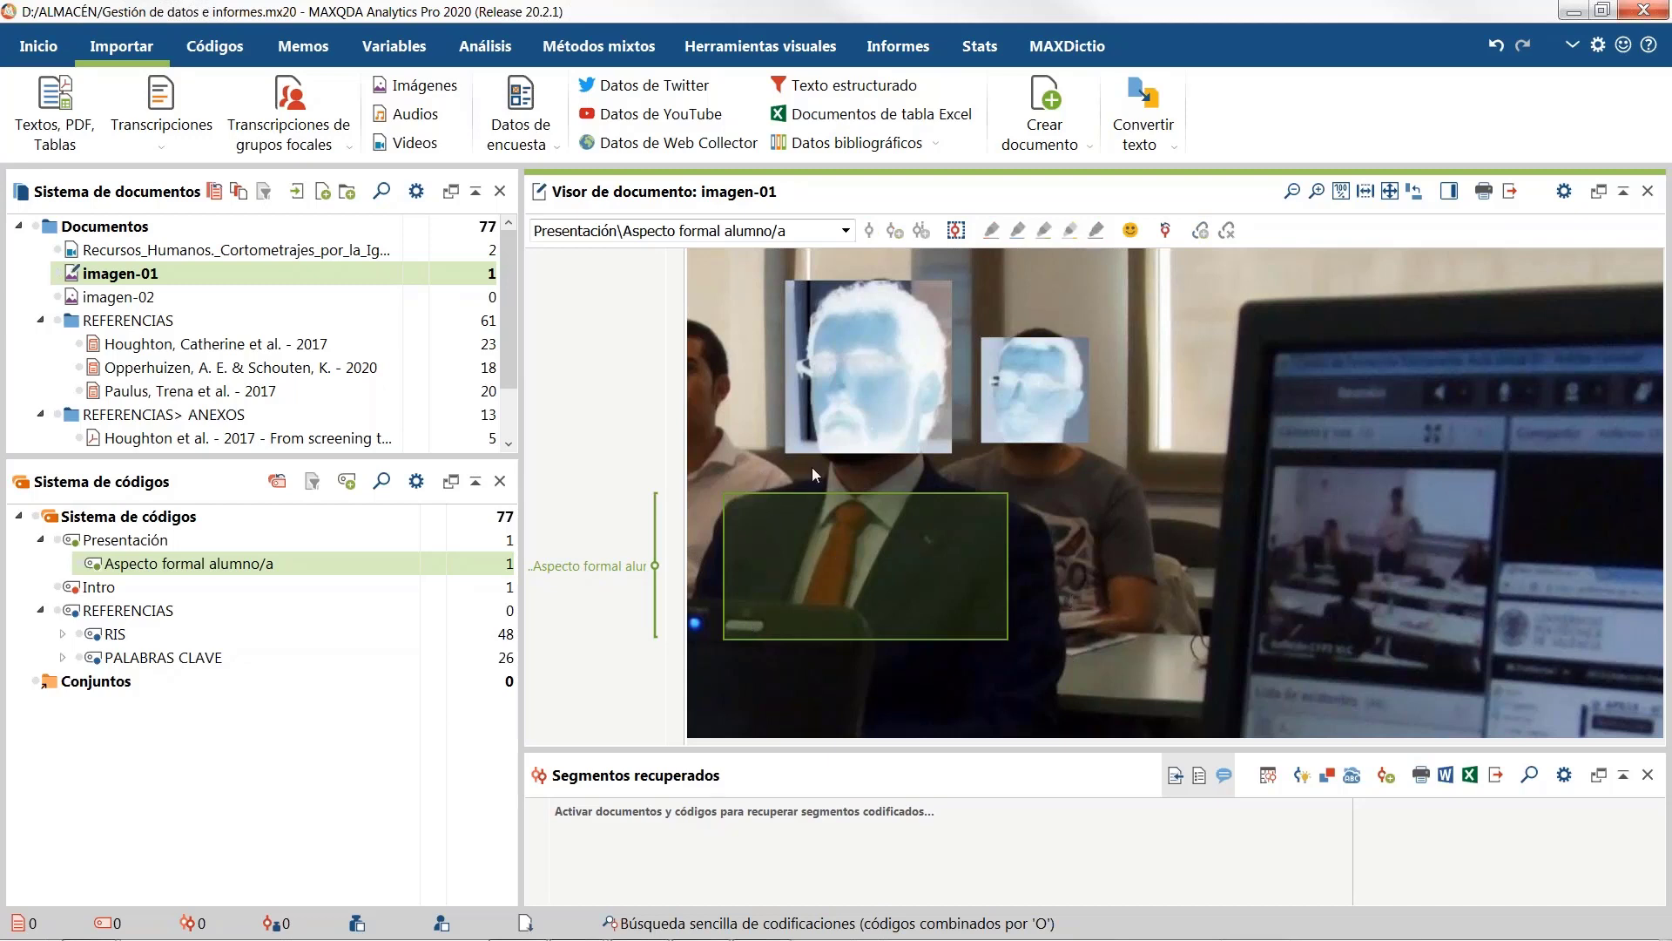
left_click_drag(796, 467, 956, 668)
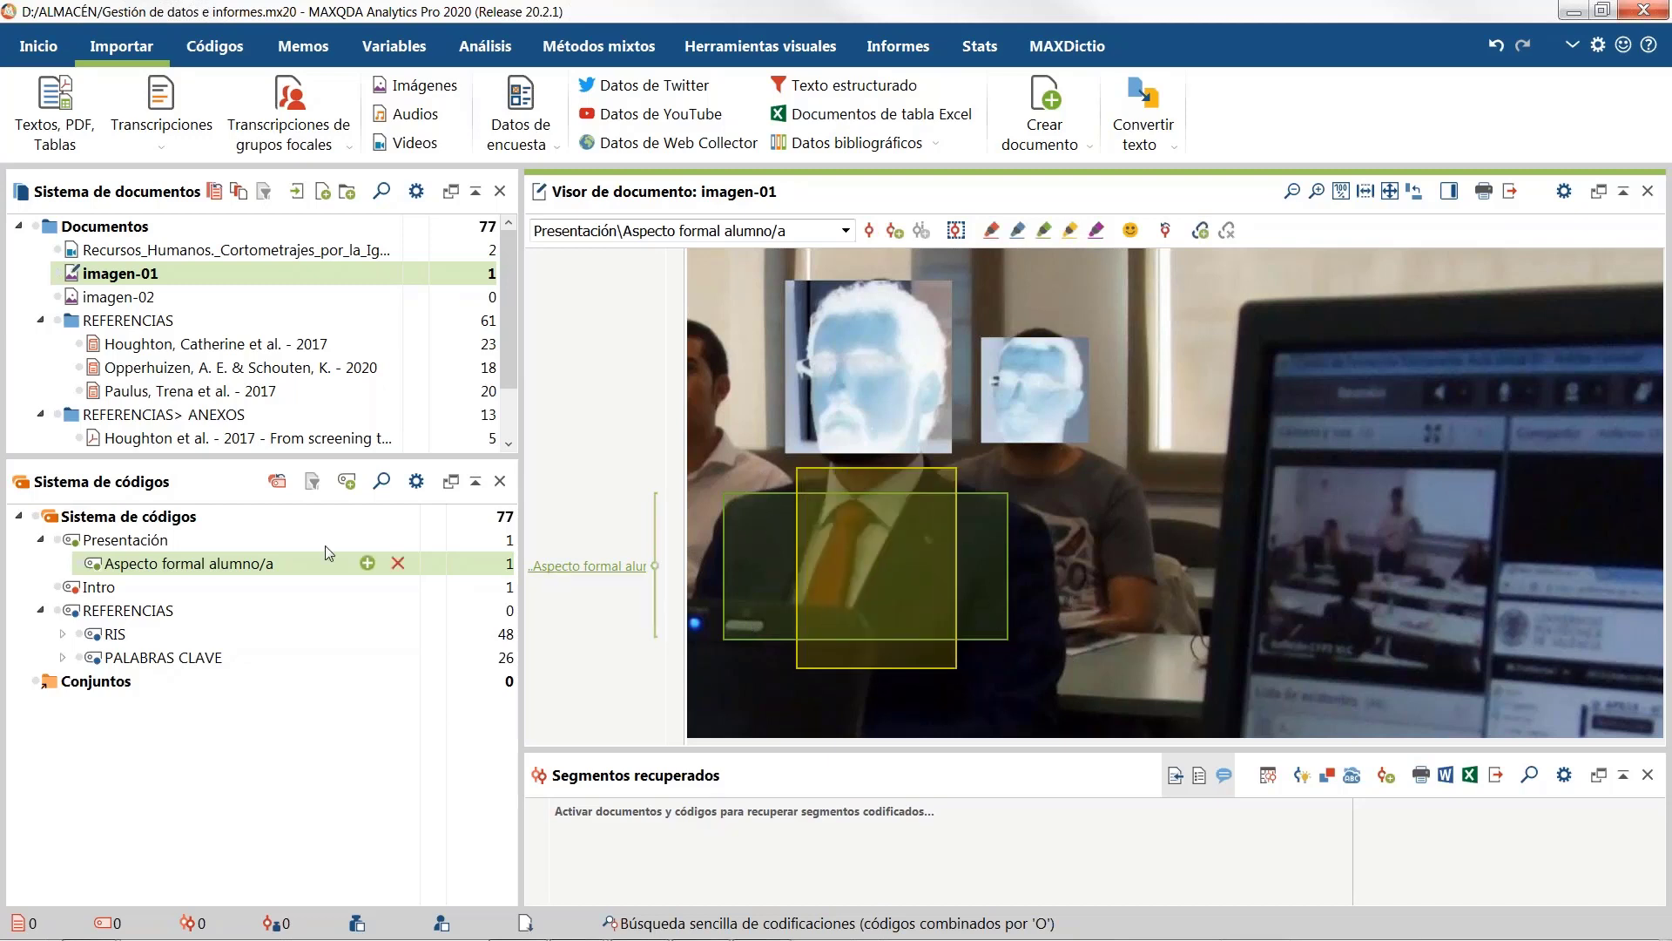
left_click_drag(244, 566, 883, 608)
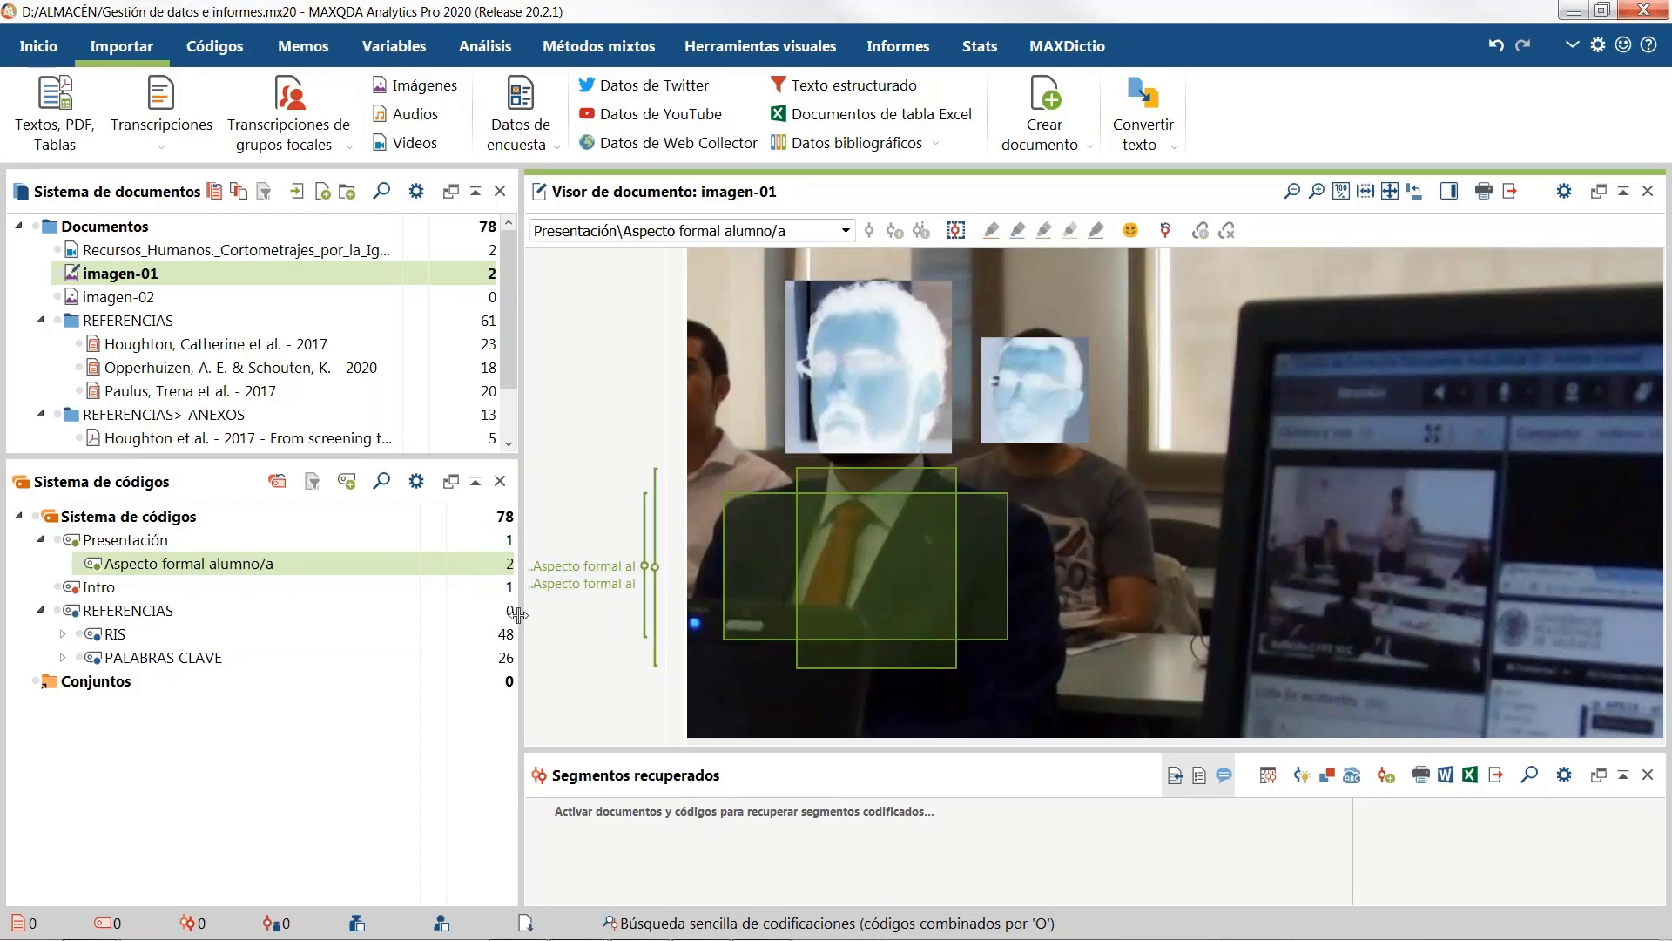
left_click_drag(1261, 446, 1536, 656)
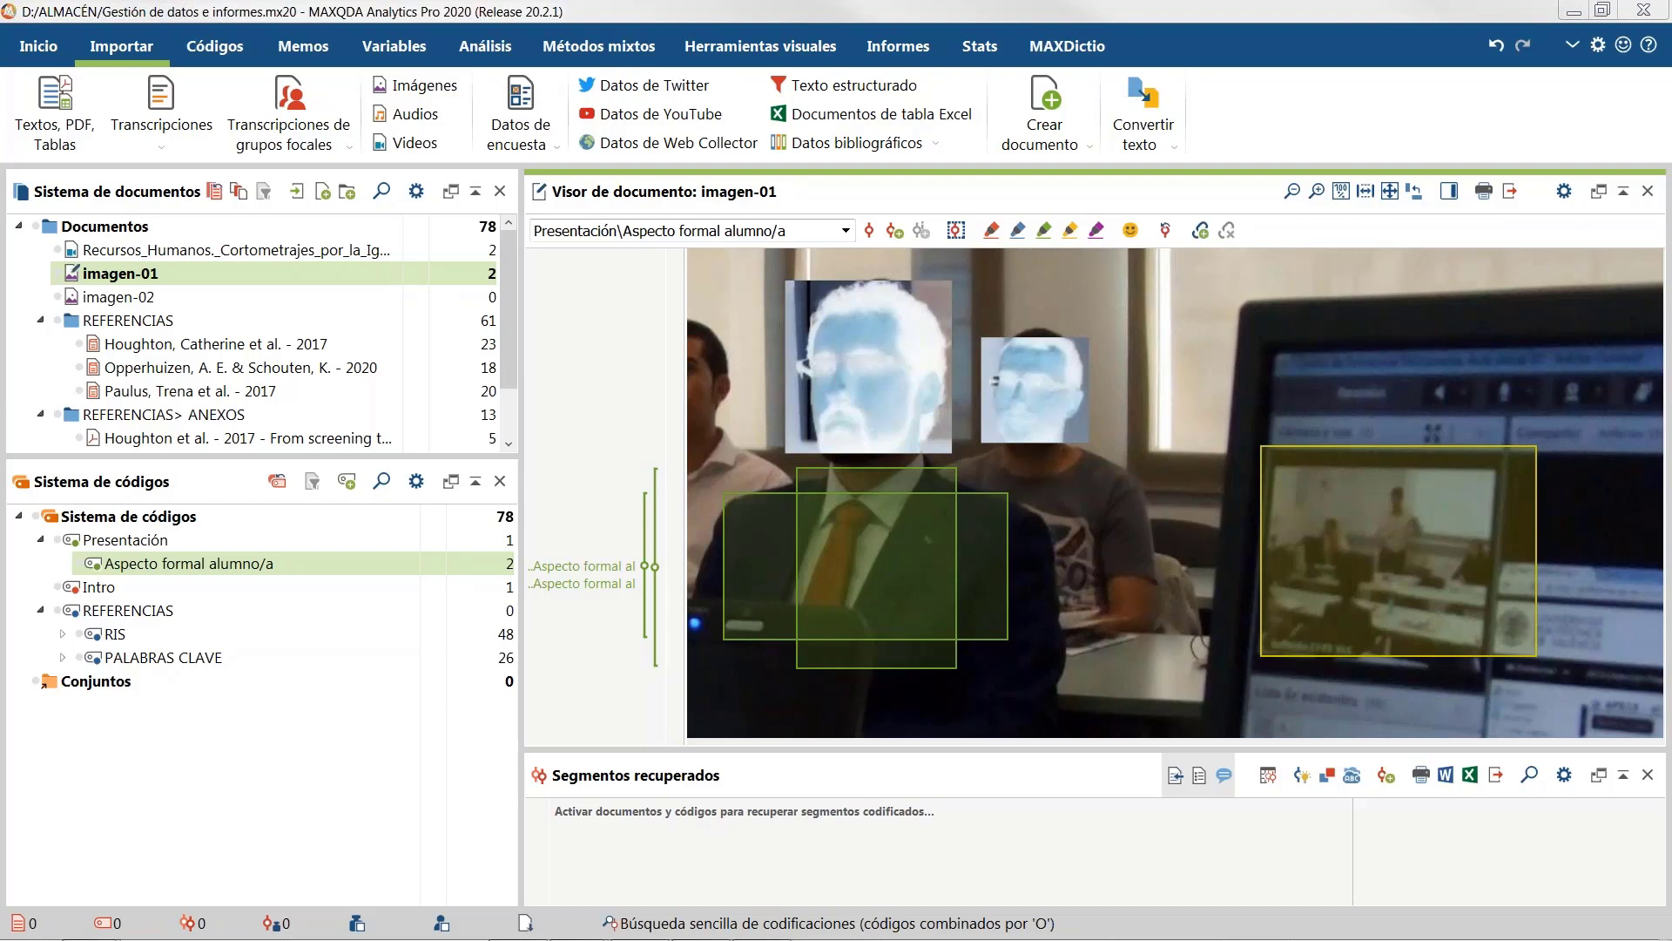
Step: Check the survey data import options and the file formats accepted for video import, without importing anything
left_click(538, 150)
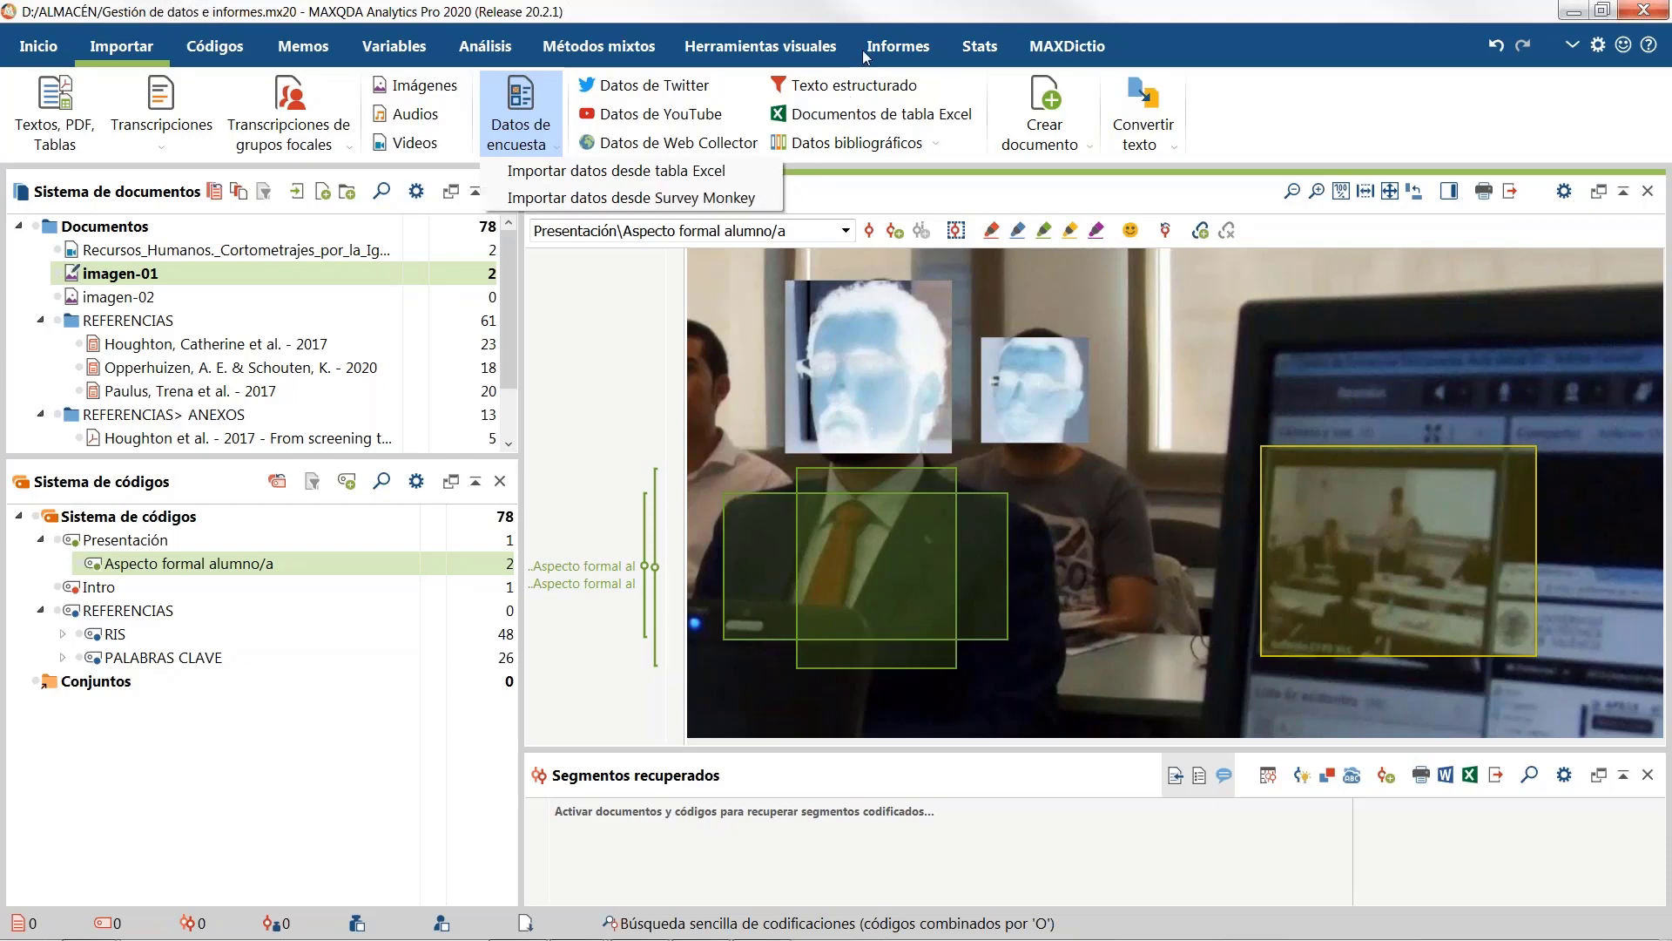
left_click(422, 145)
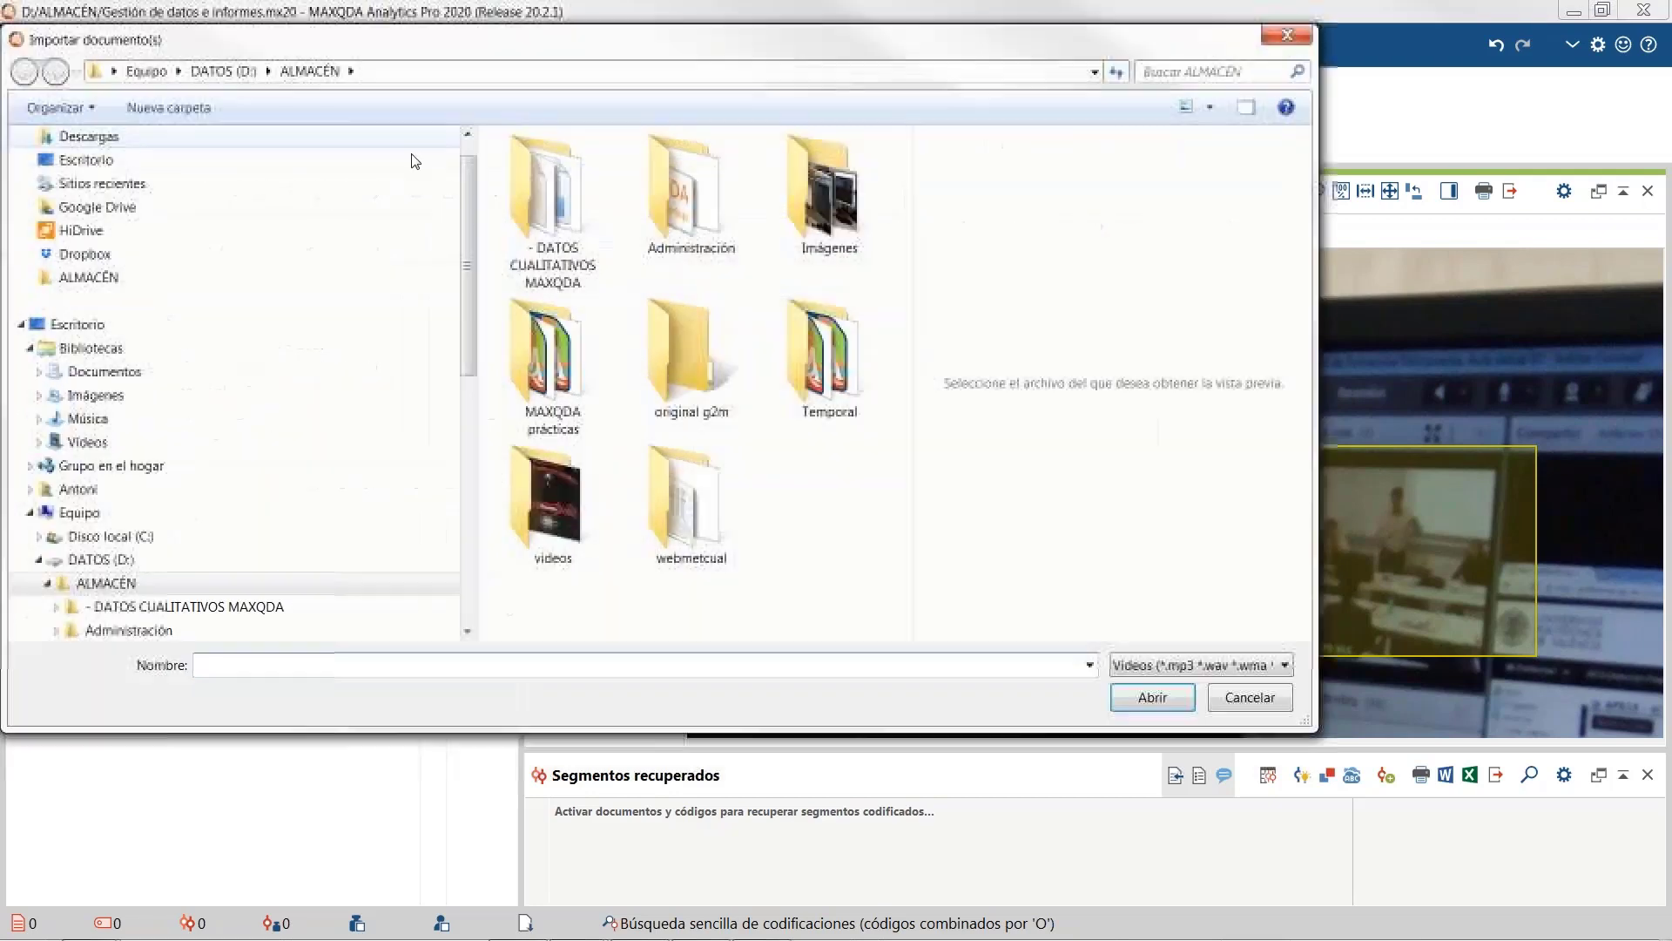
left_click(1284, 671)
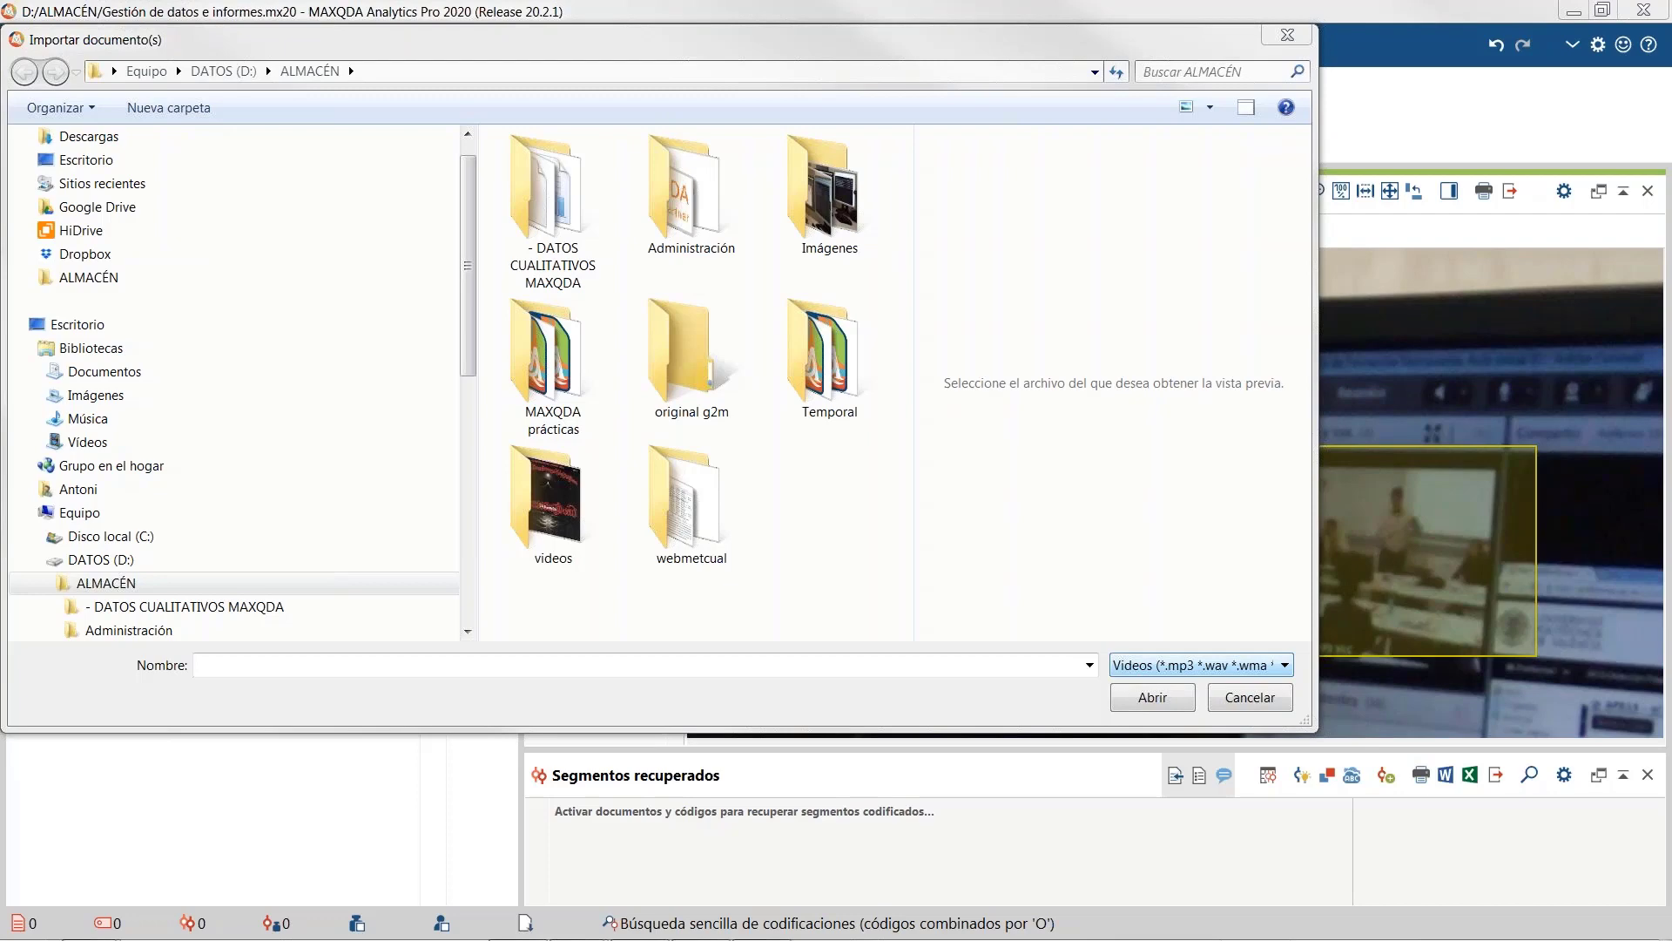
left_click(1246, 702)
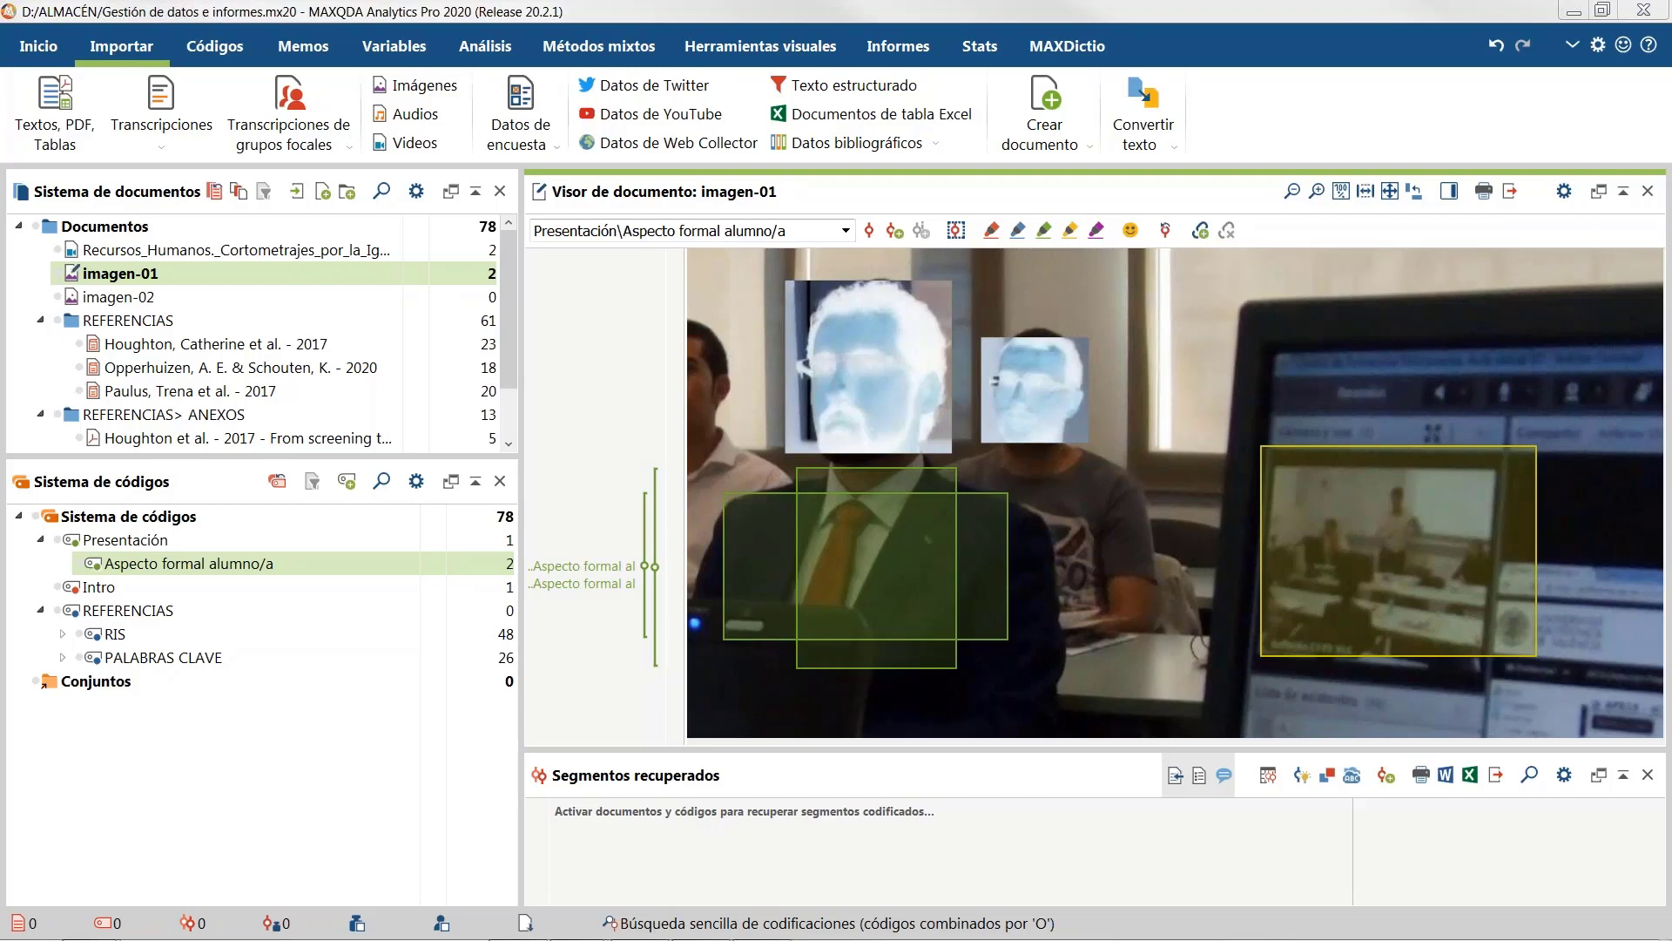
Step: Transform the Aspecto formal alumno/a code into a document variable and show it in the list of document variables
right_click(224, 572)
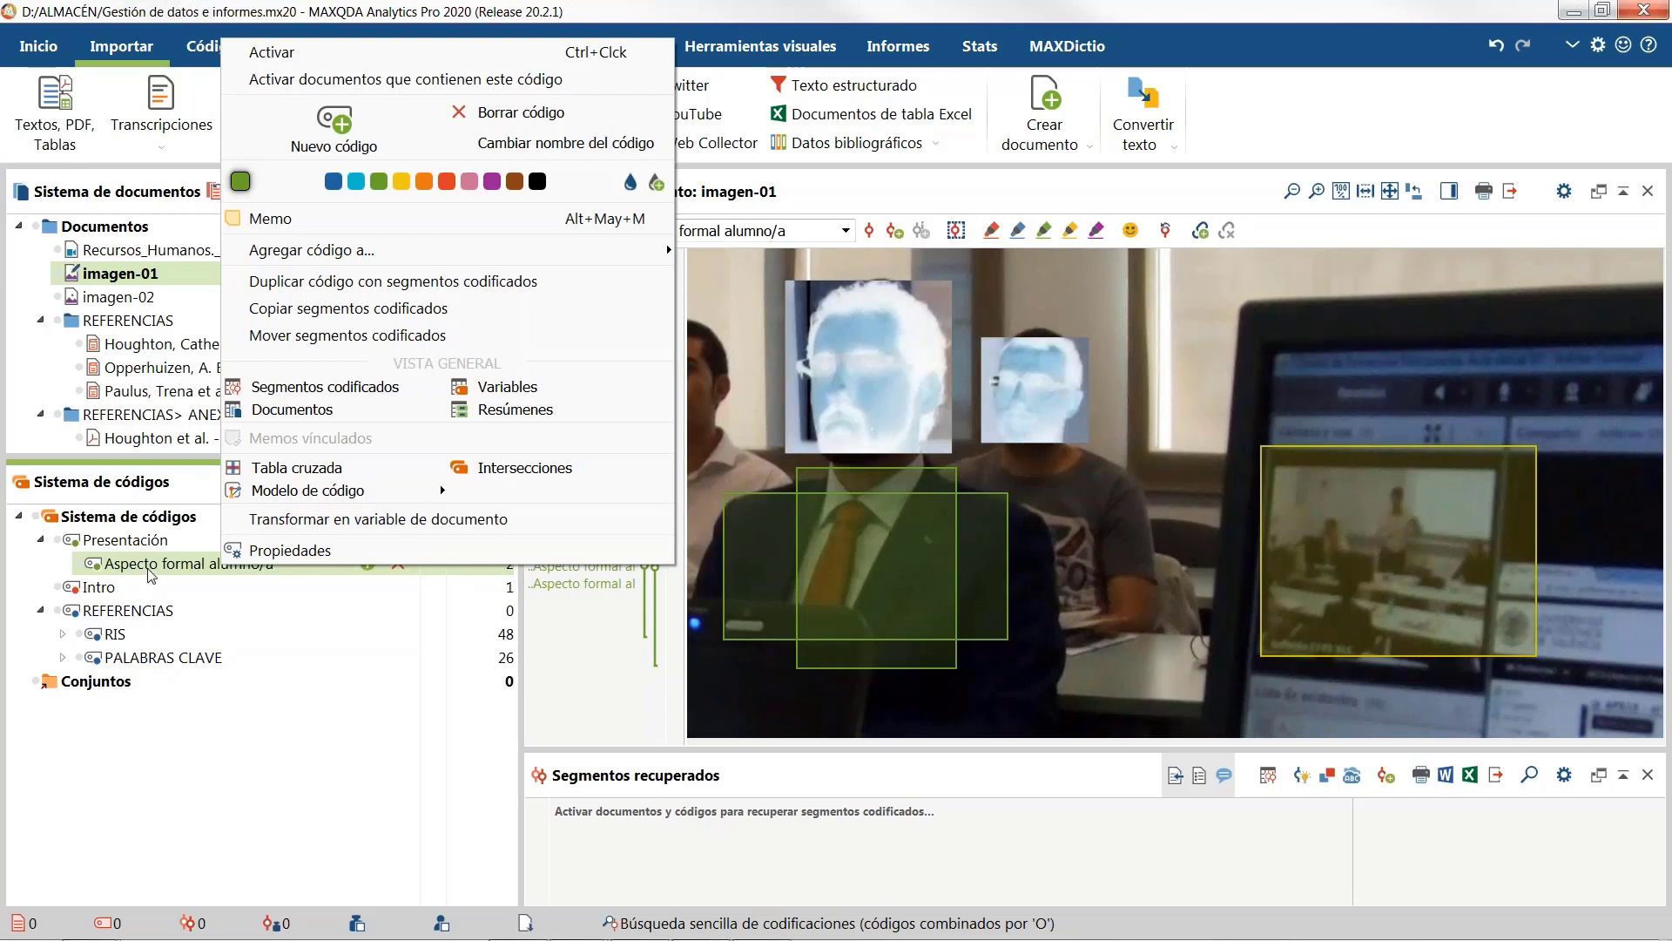
left_click(330, 523)
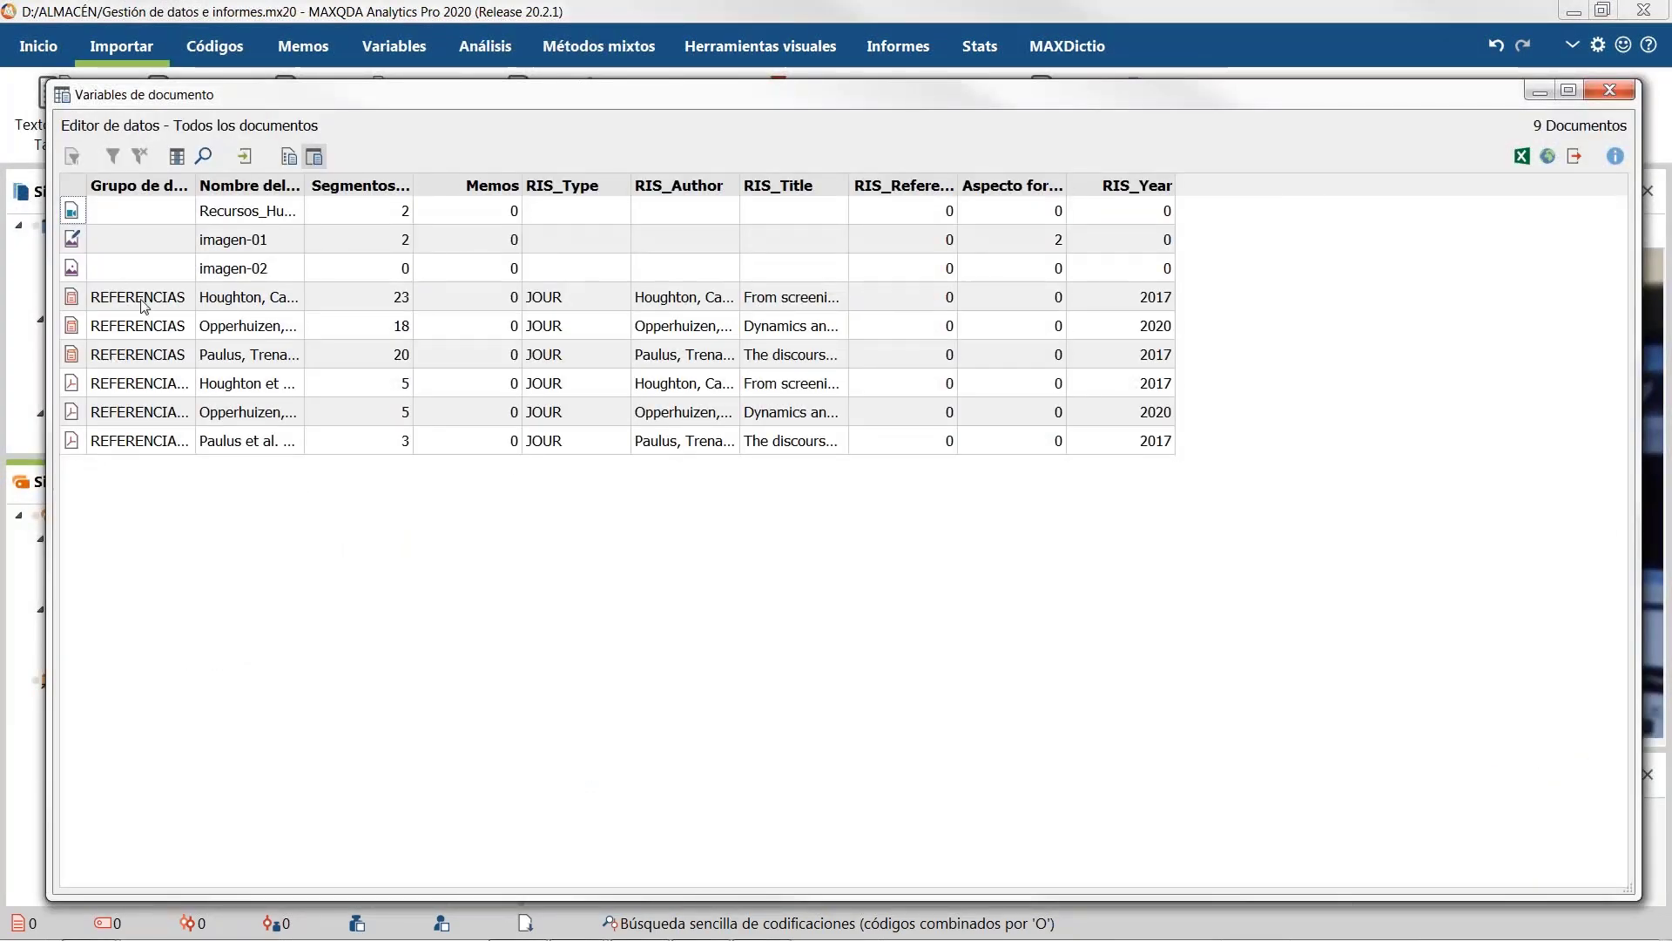
left_click(290, 158)
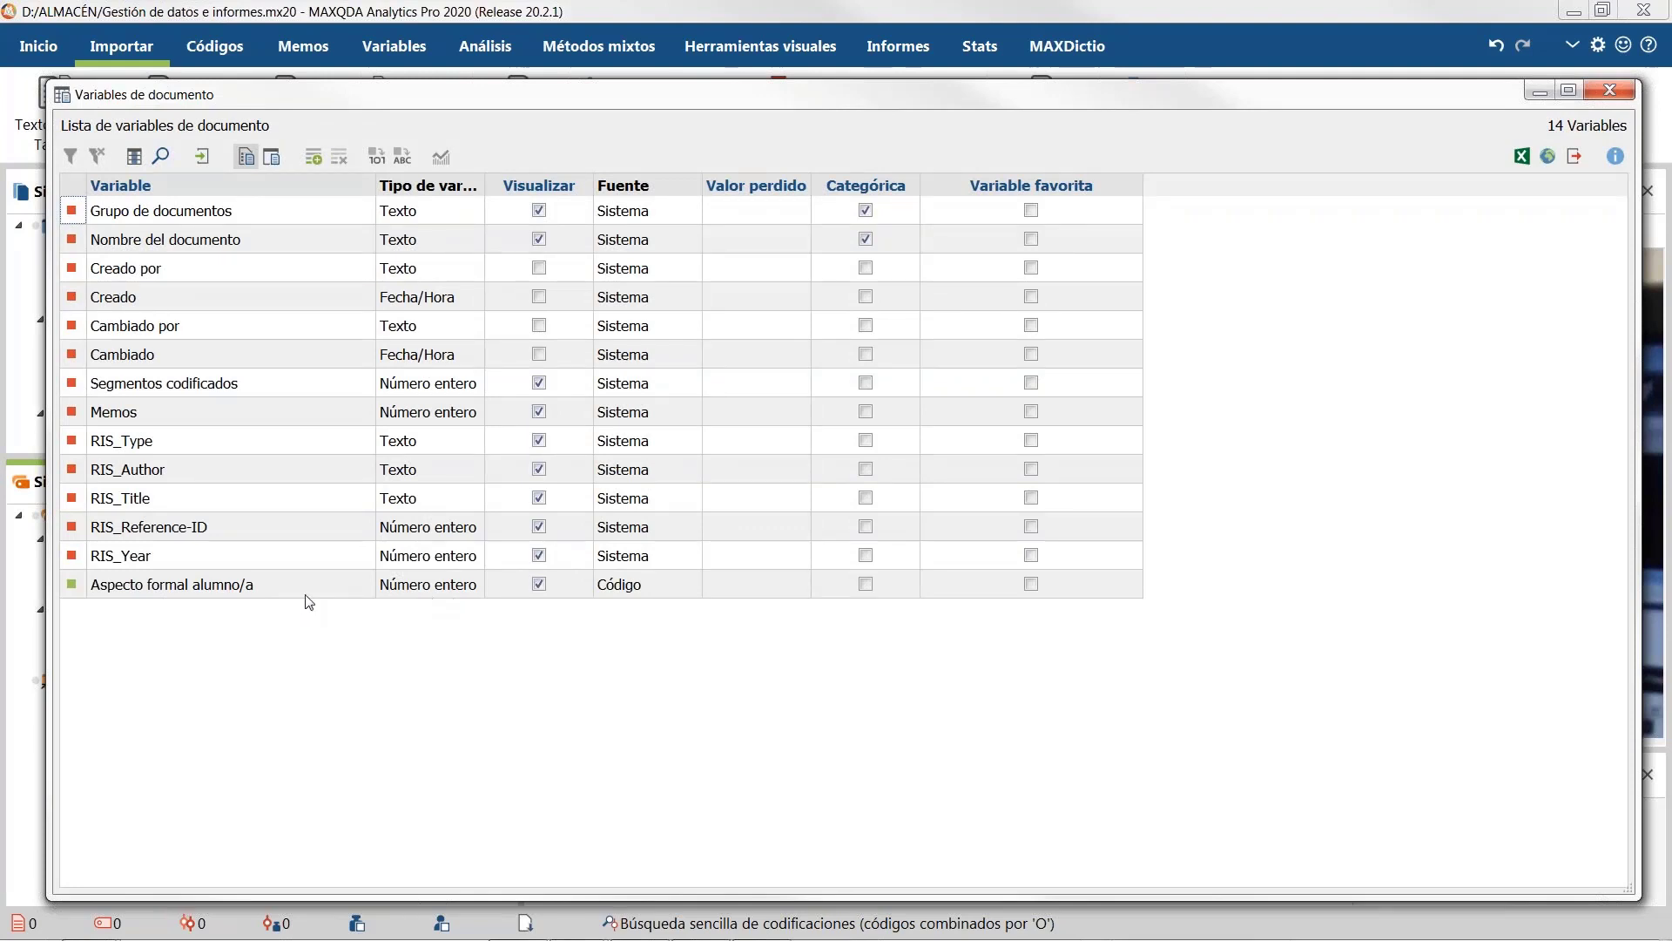
Step: Switch to the Tutorización Emocional FORMACIÓN (2019-01) project and show its list of document variables
mouse_move(638, 939)
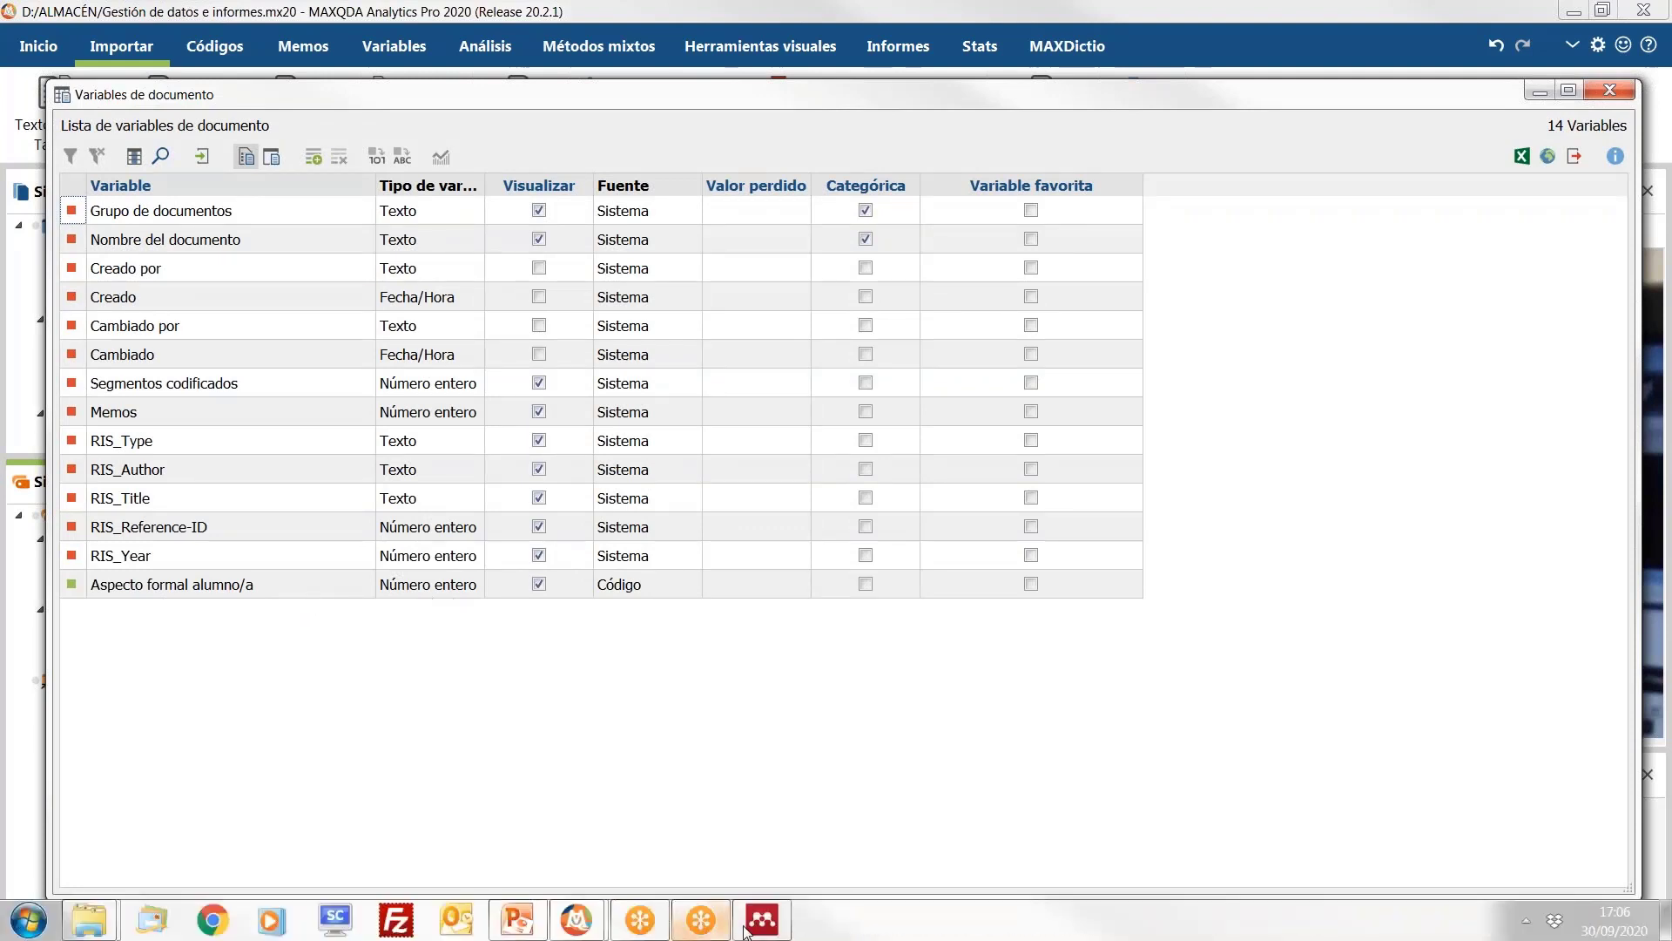
mouse_move(576, 922)
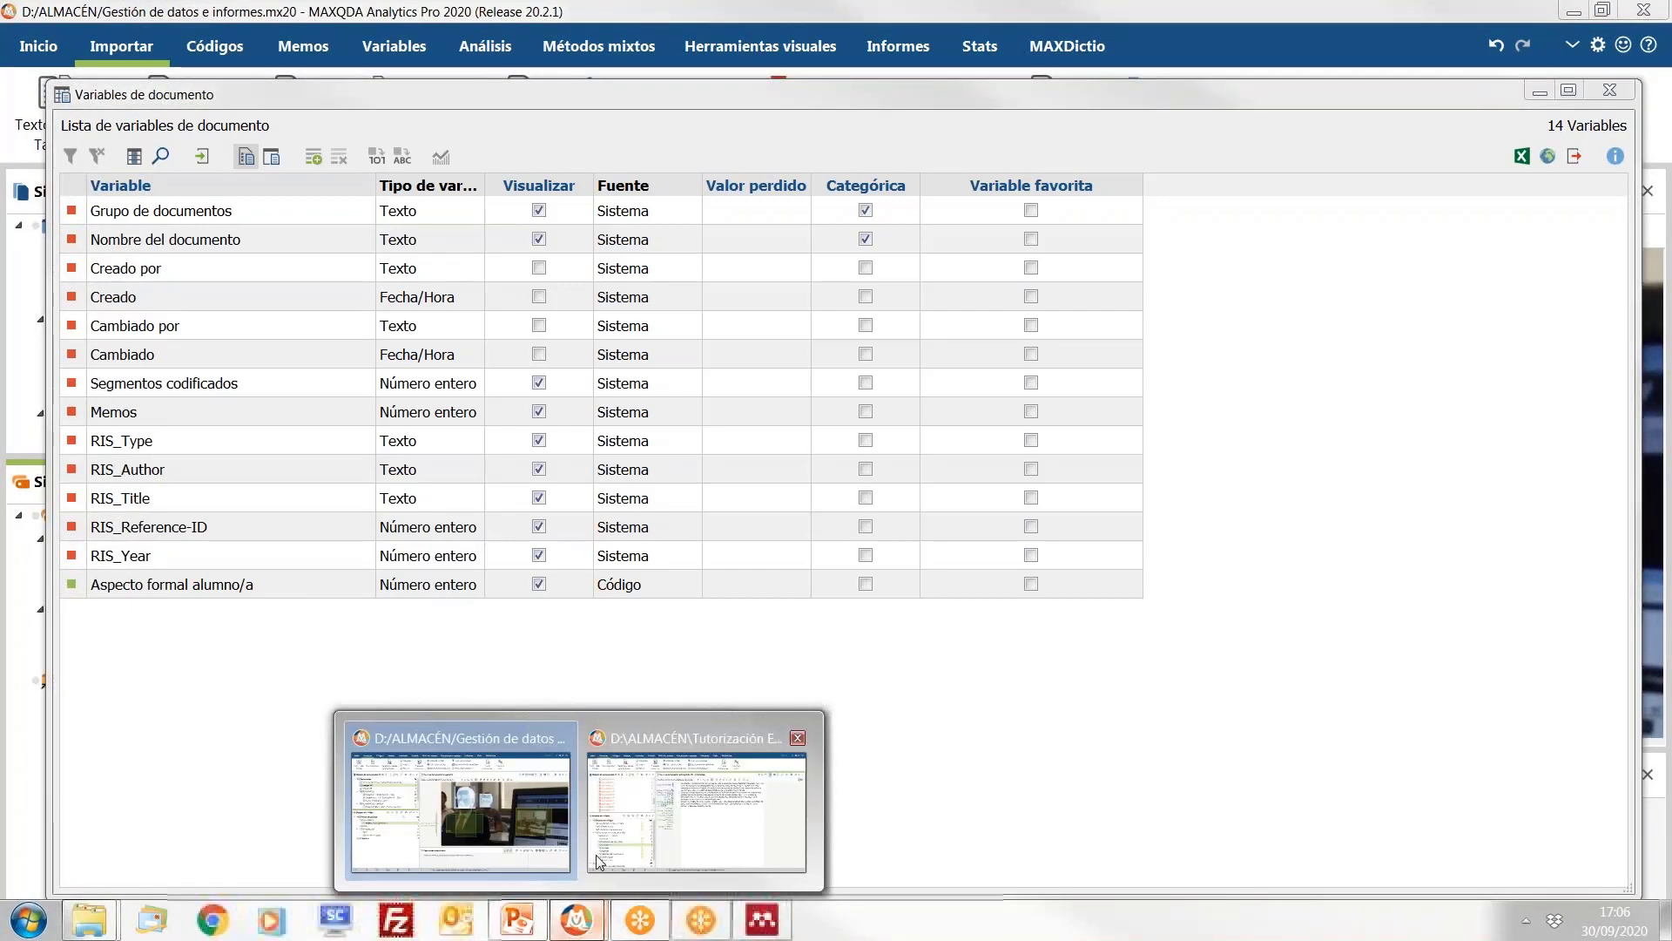
left_click(575, 738)
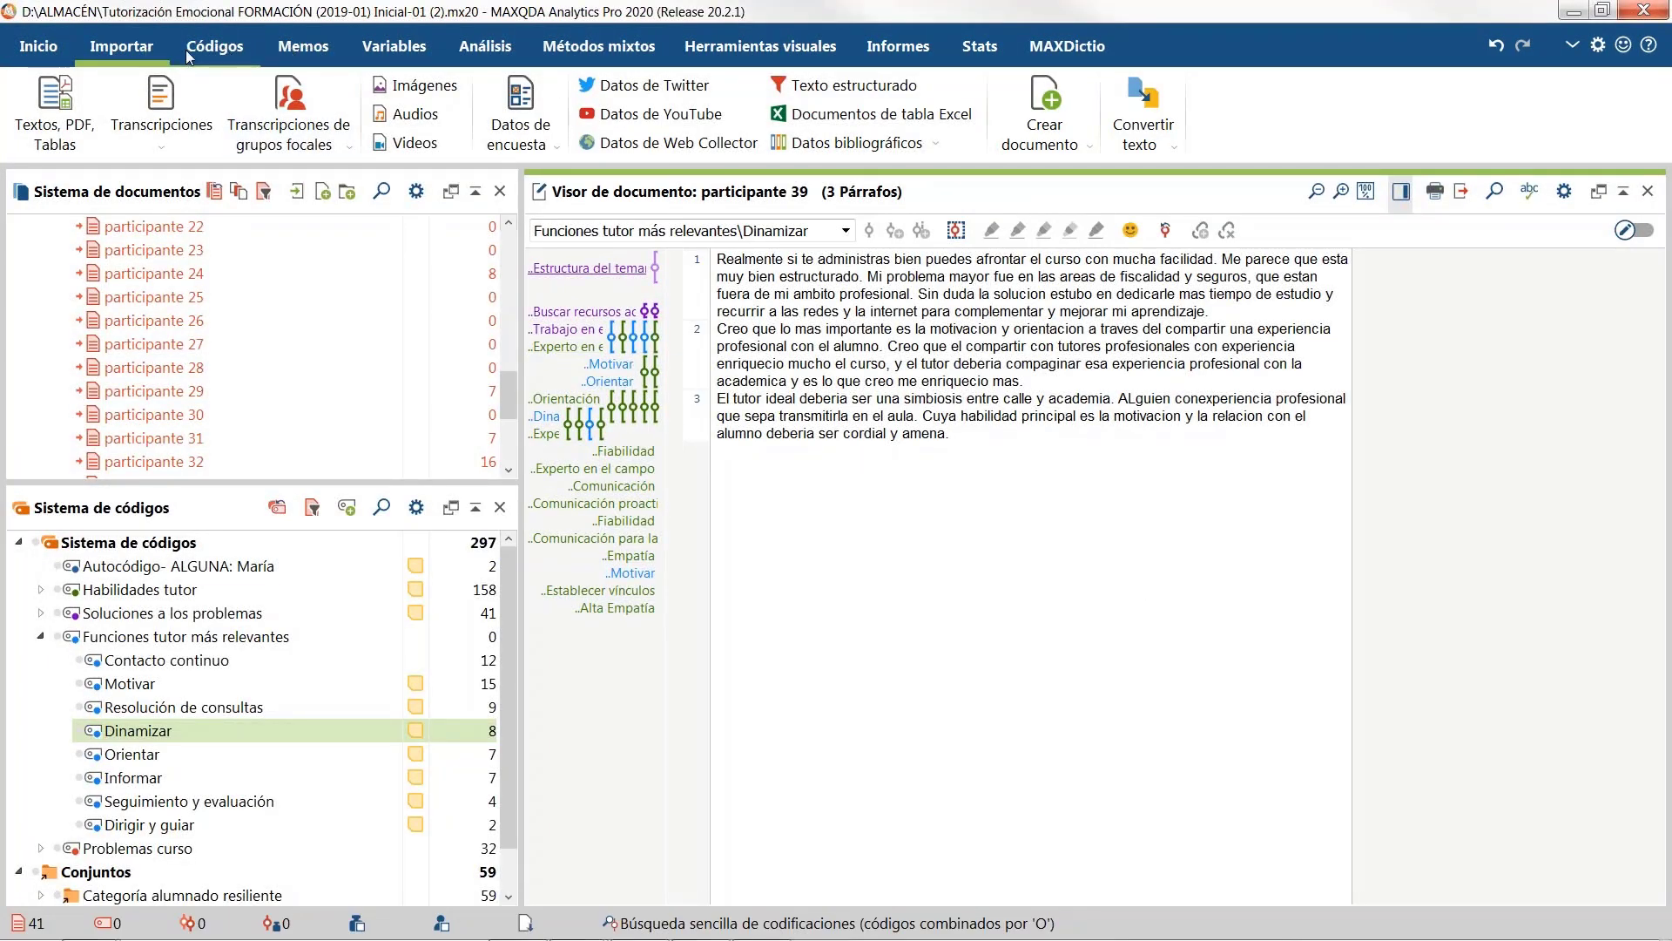
left_click(393, 46)
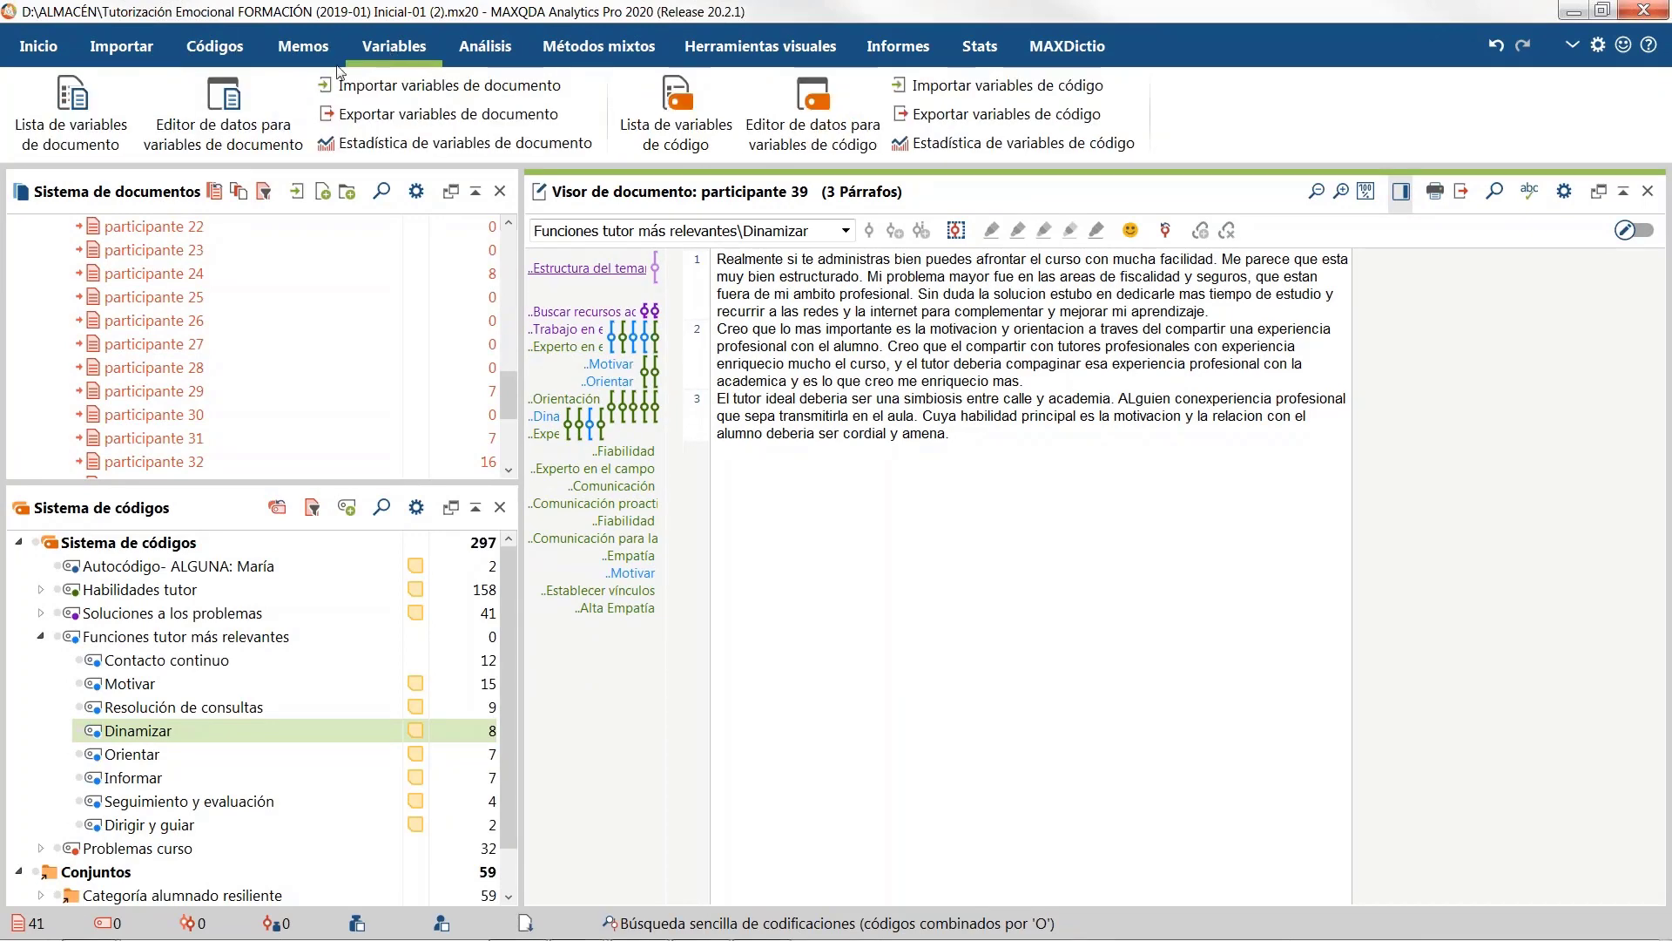
left_click(97, 102)
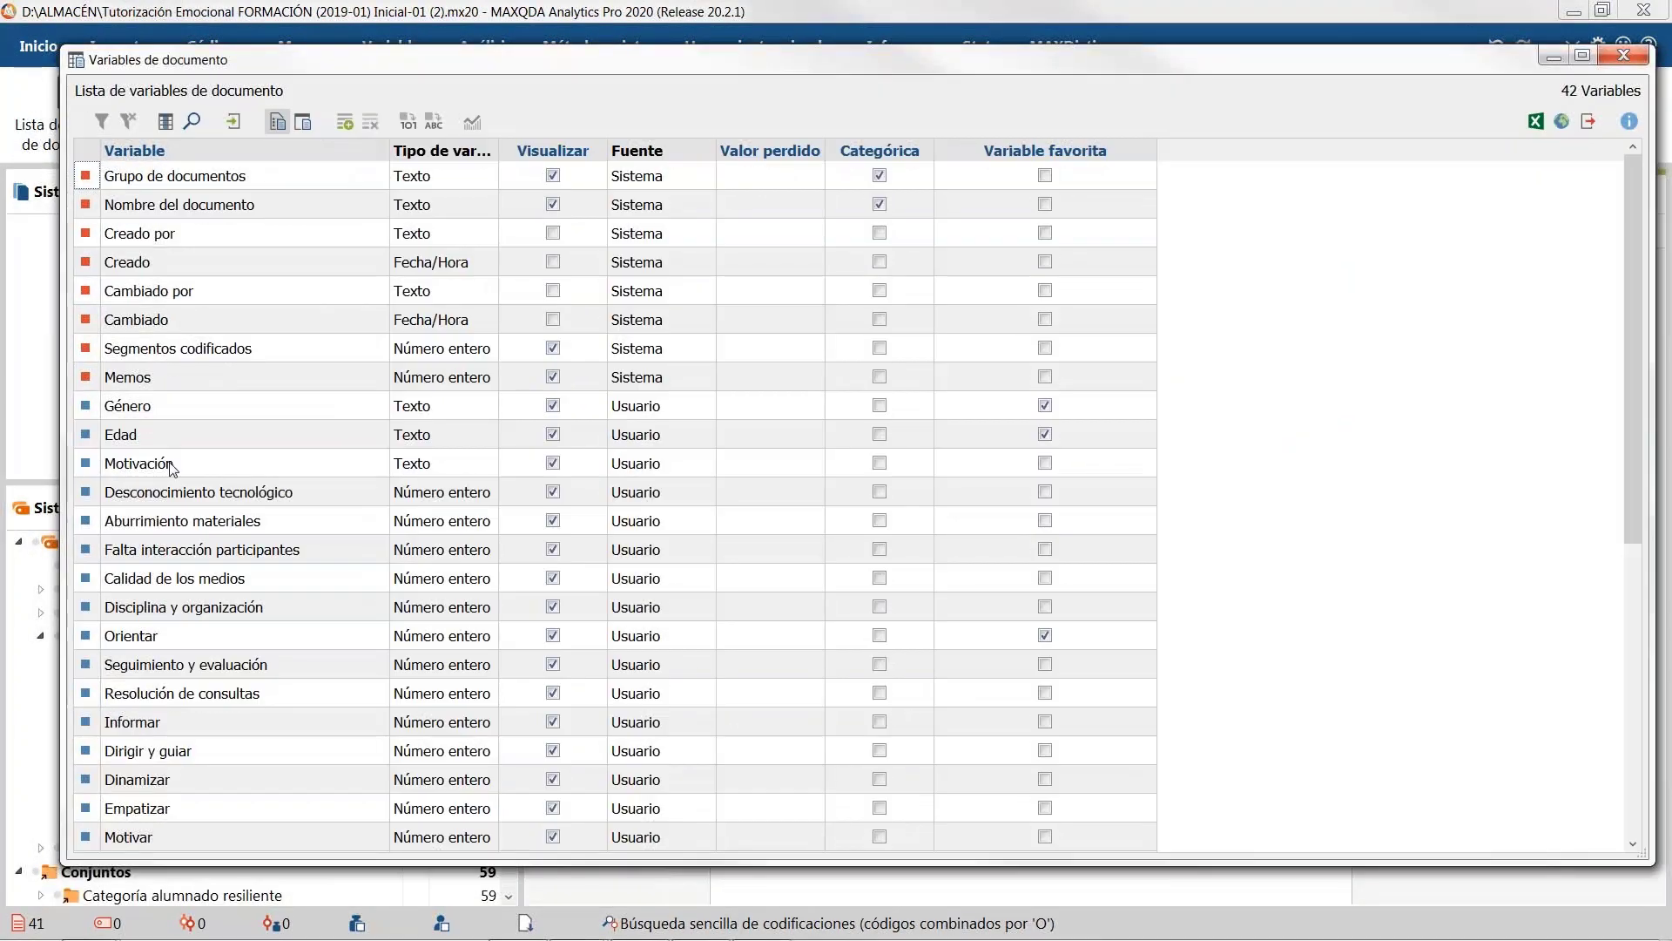
Step: Move the variable list aside to compare variables such as Desconocimiento tecnológico and Informar with the code system
left_click(196, 495)
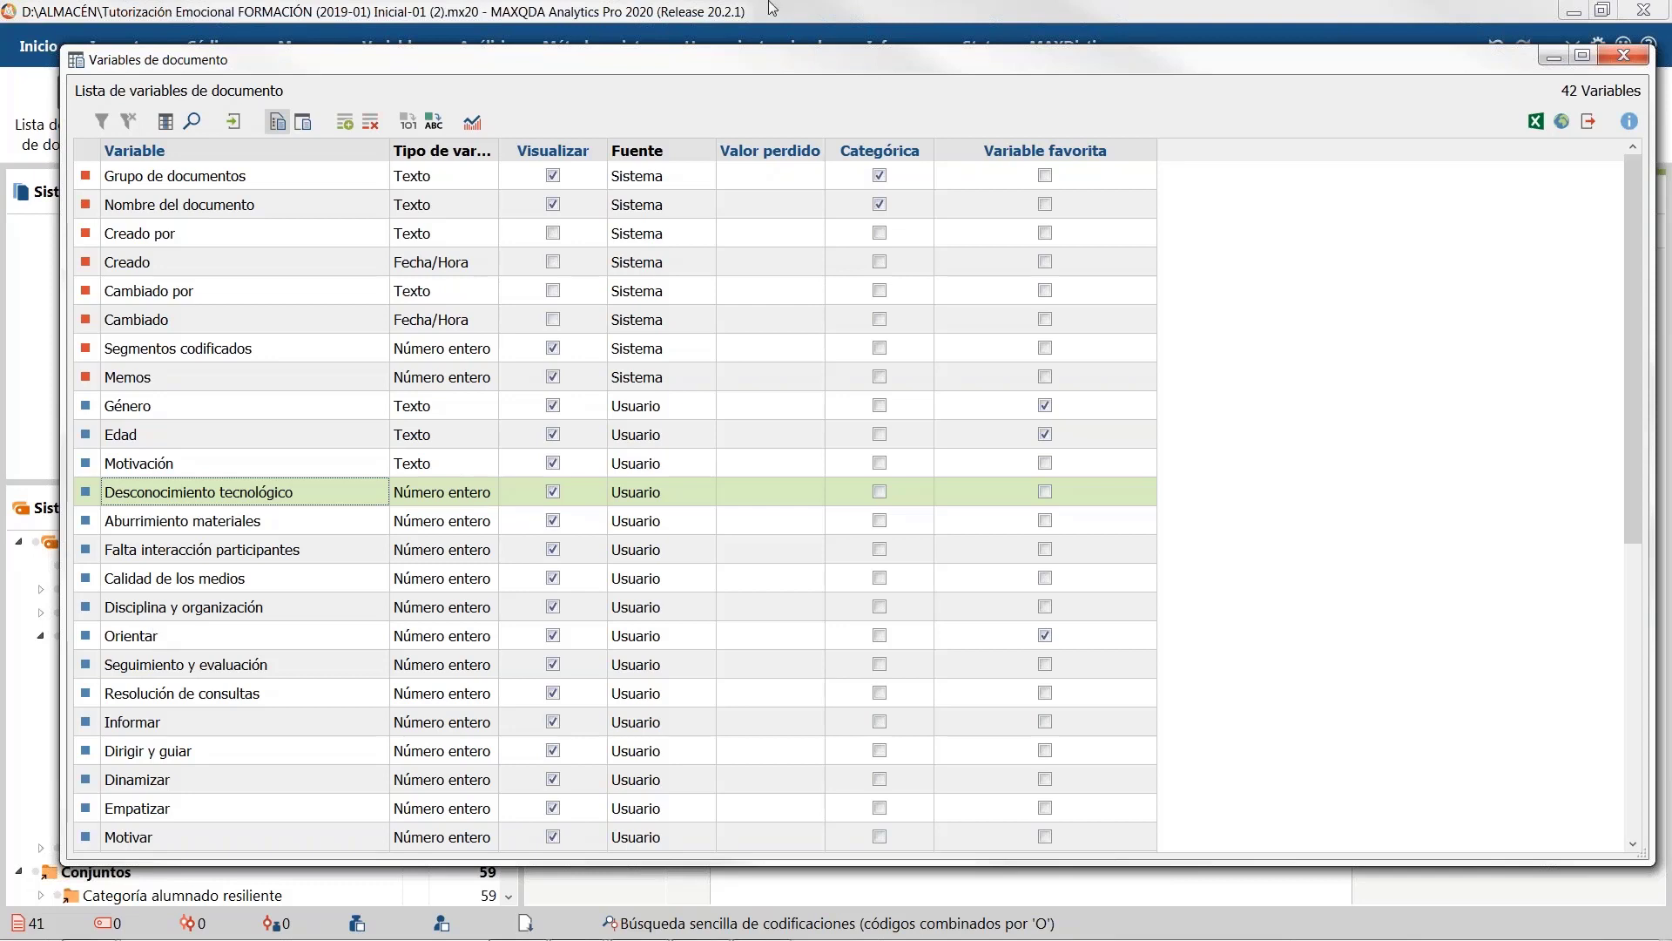
left_click_drag(591, 67, 939, 93)
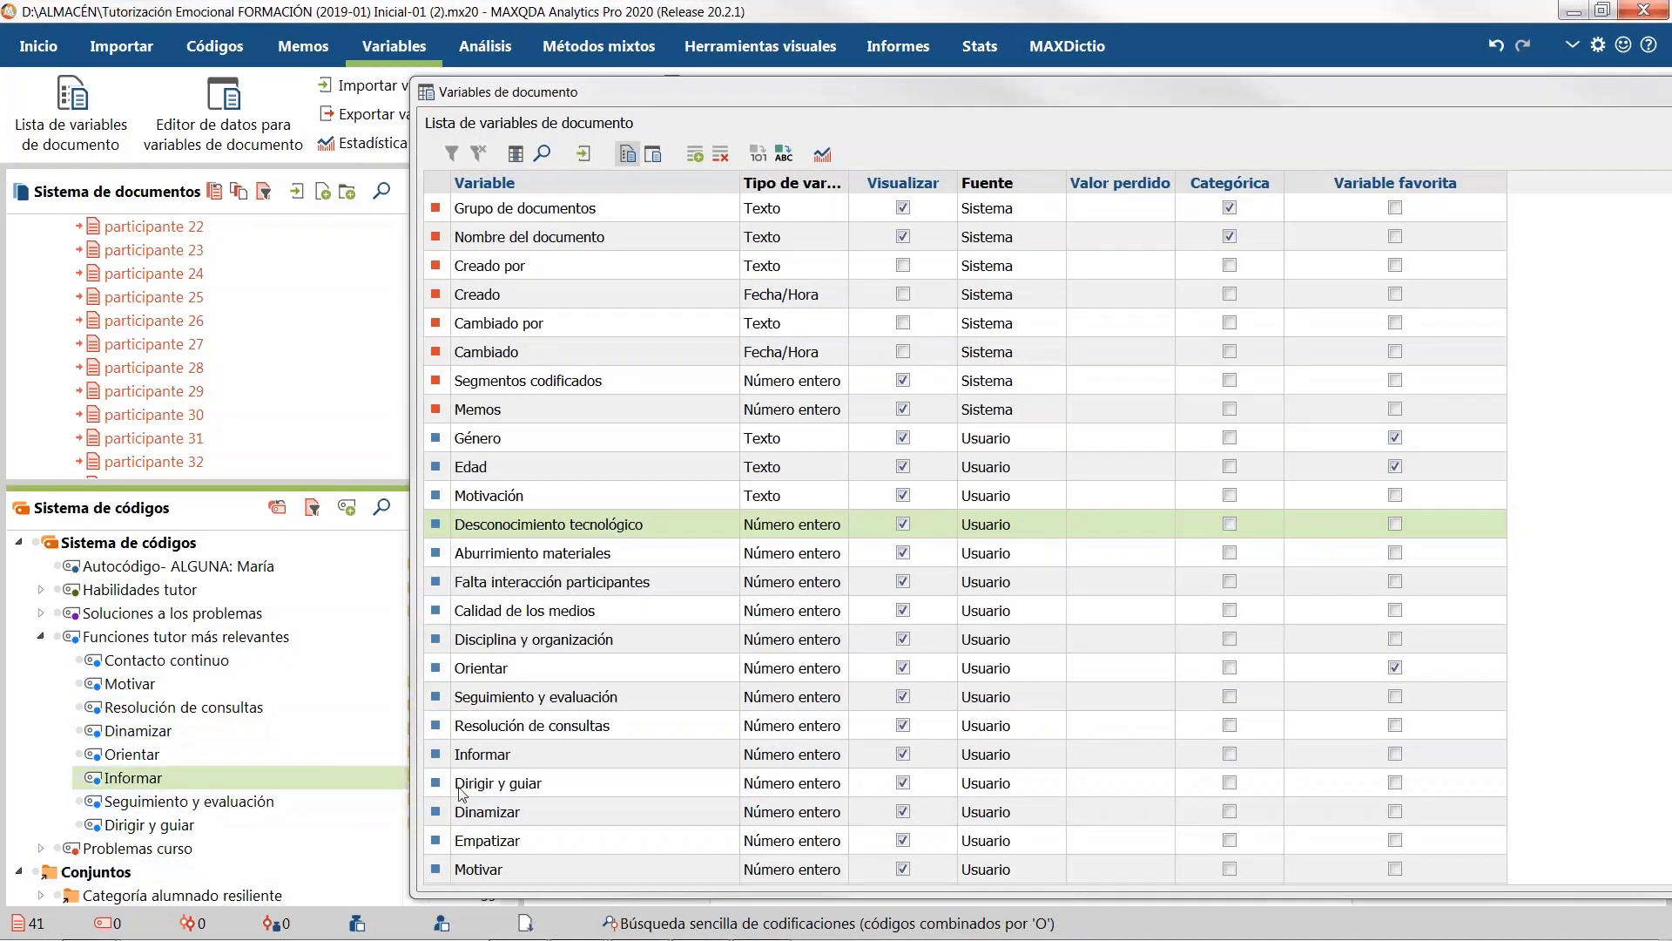
left_click(489, 756)
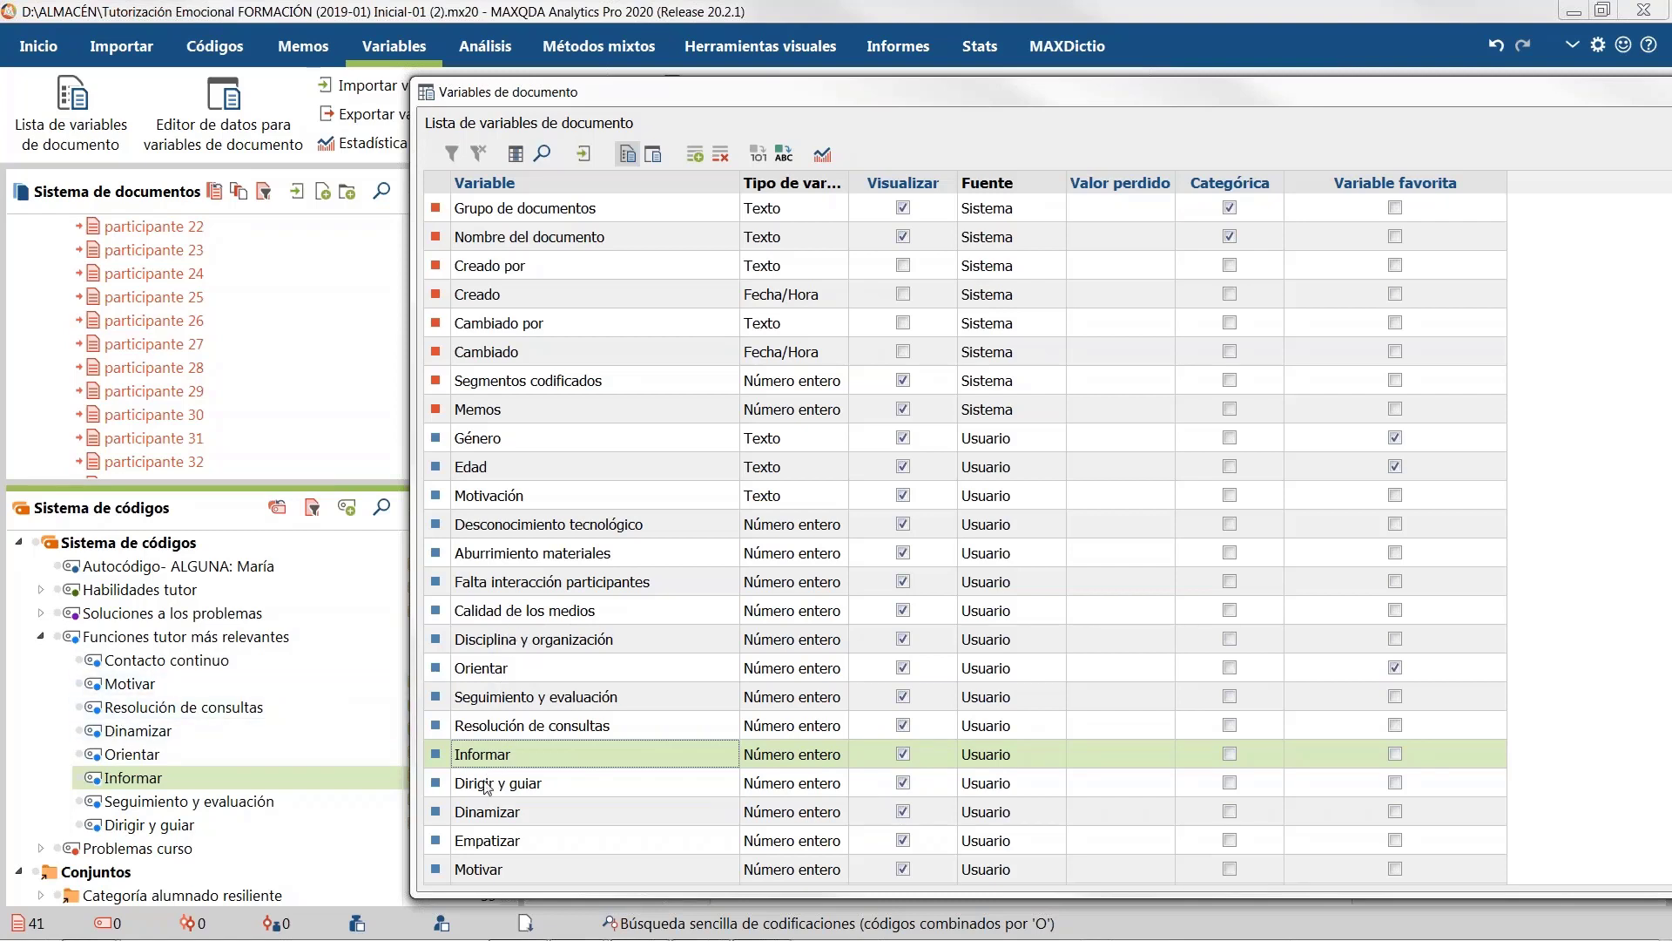
Step: Select the Orientar variable in the list of document variables and move the list clear of the code system's frequencies
mouse_move(154, 788)
left_click(493, 669)
left_click(525, 767, "ctrl")
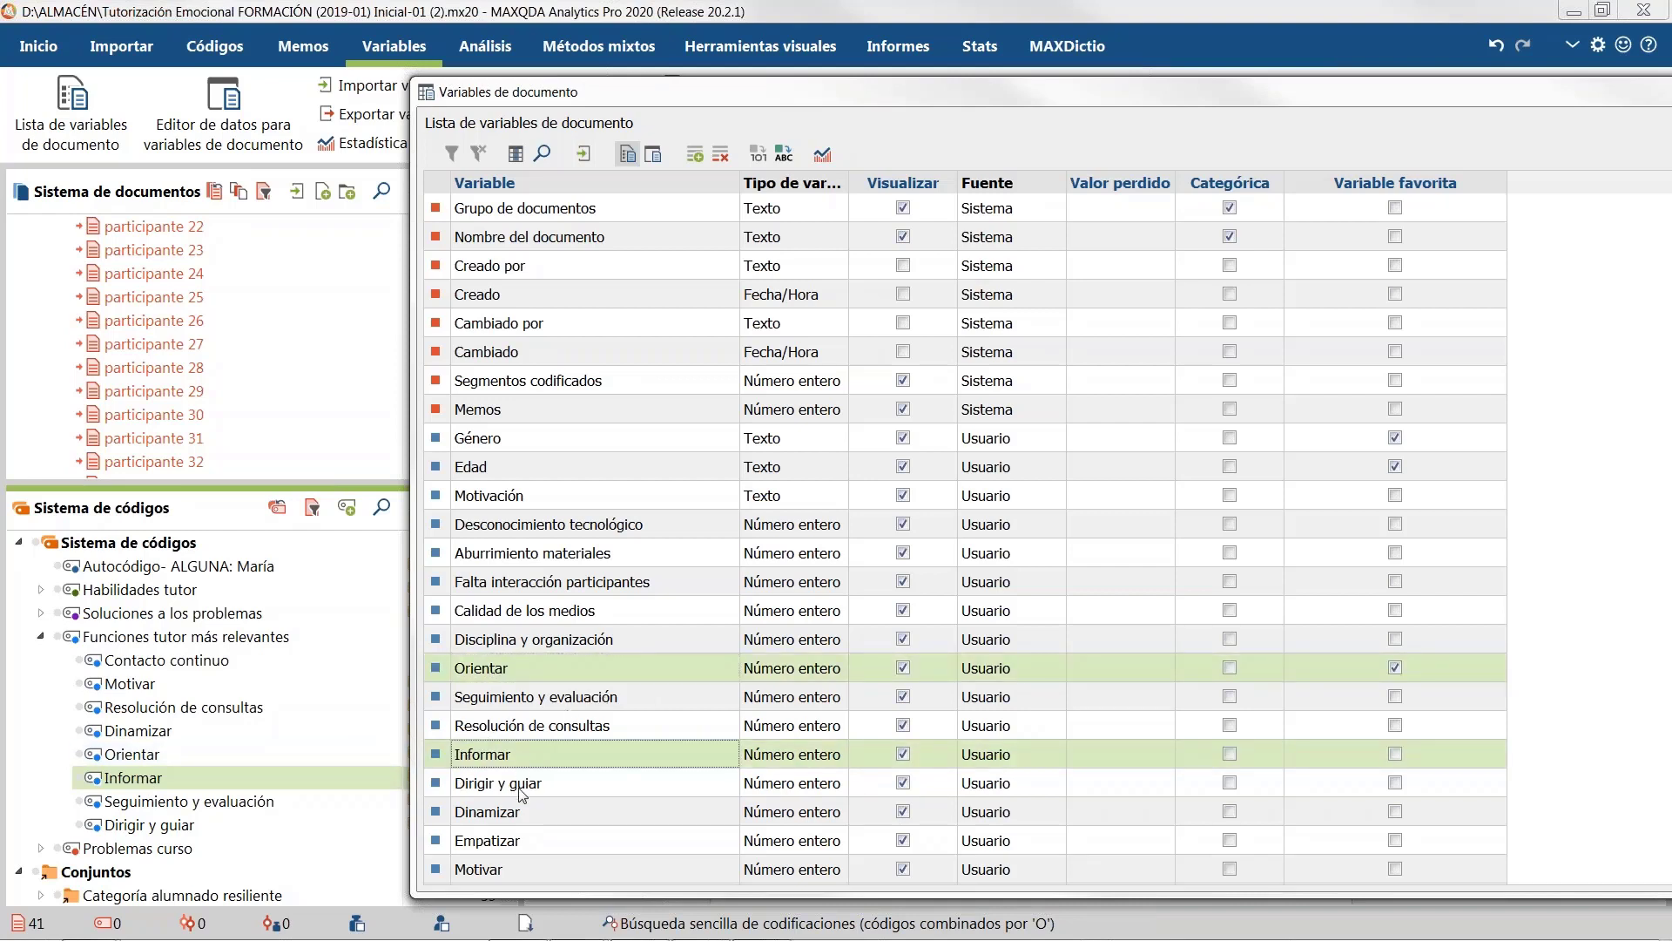
left_click(522, 669)
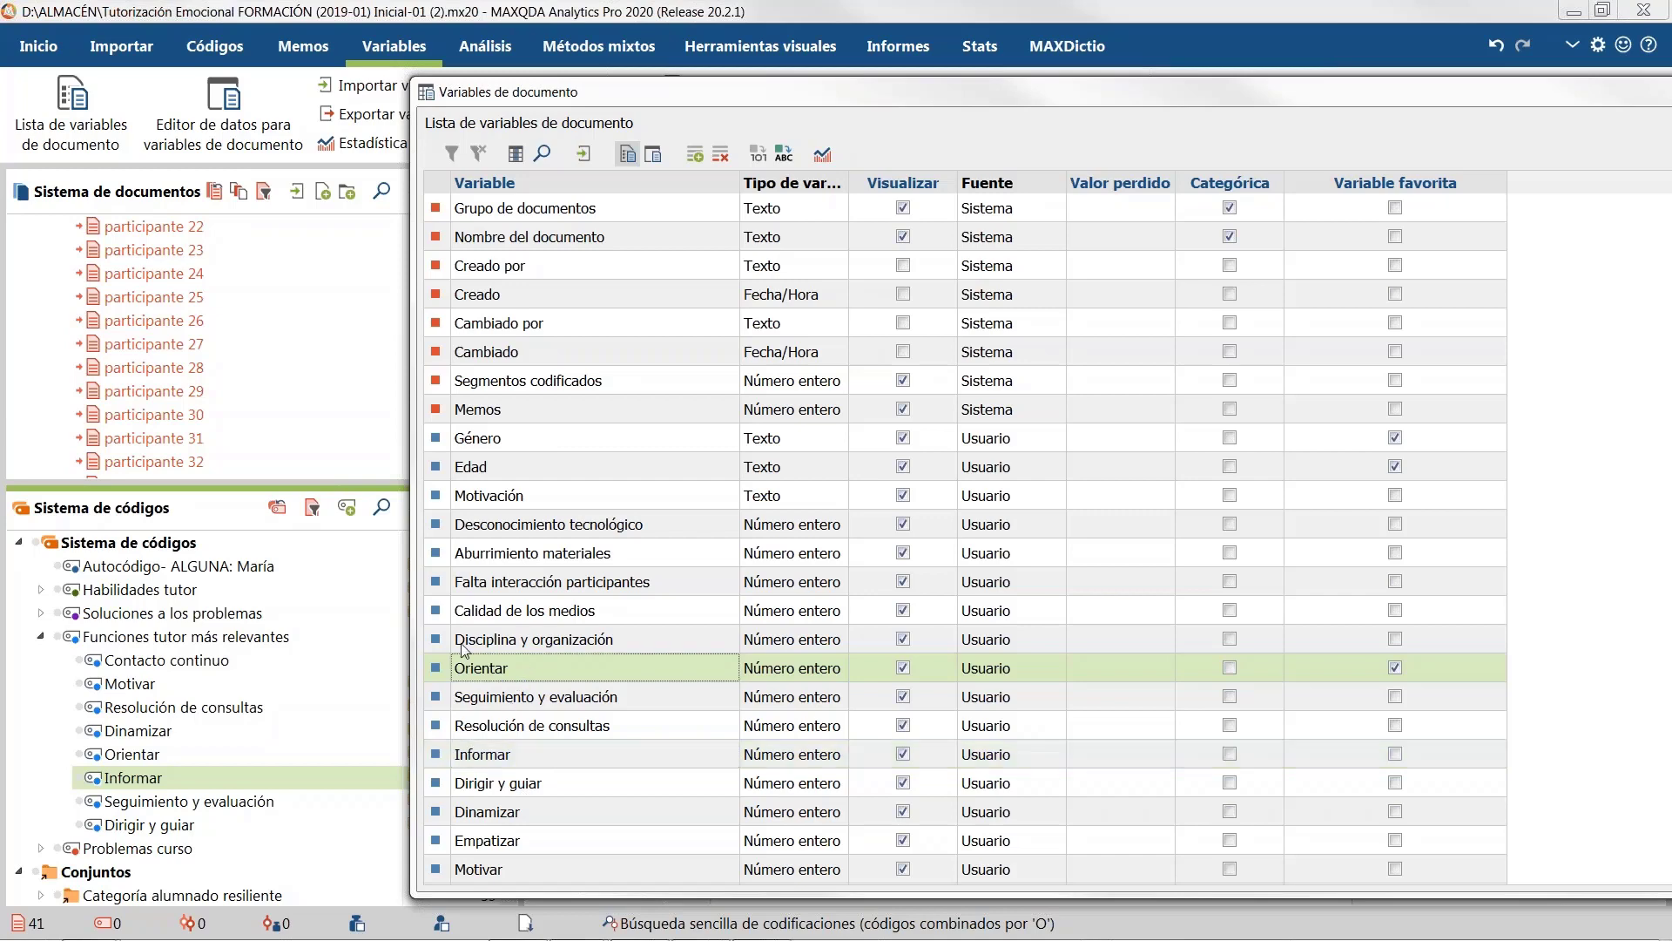
left_click_drag(409, 655, 527, 656)
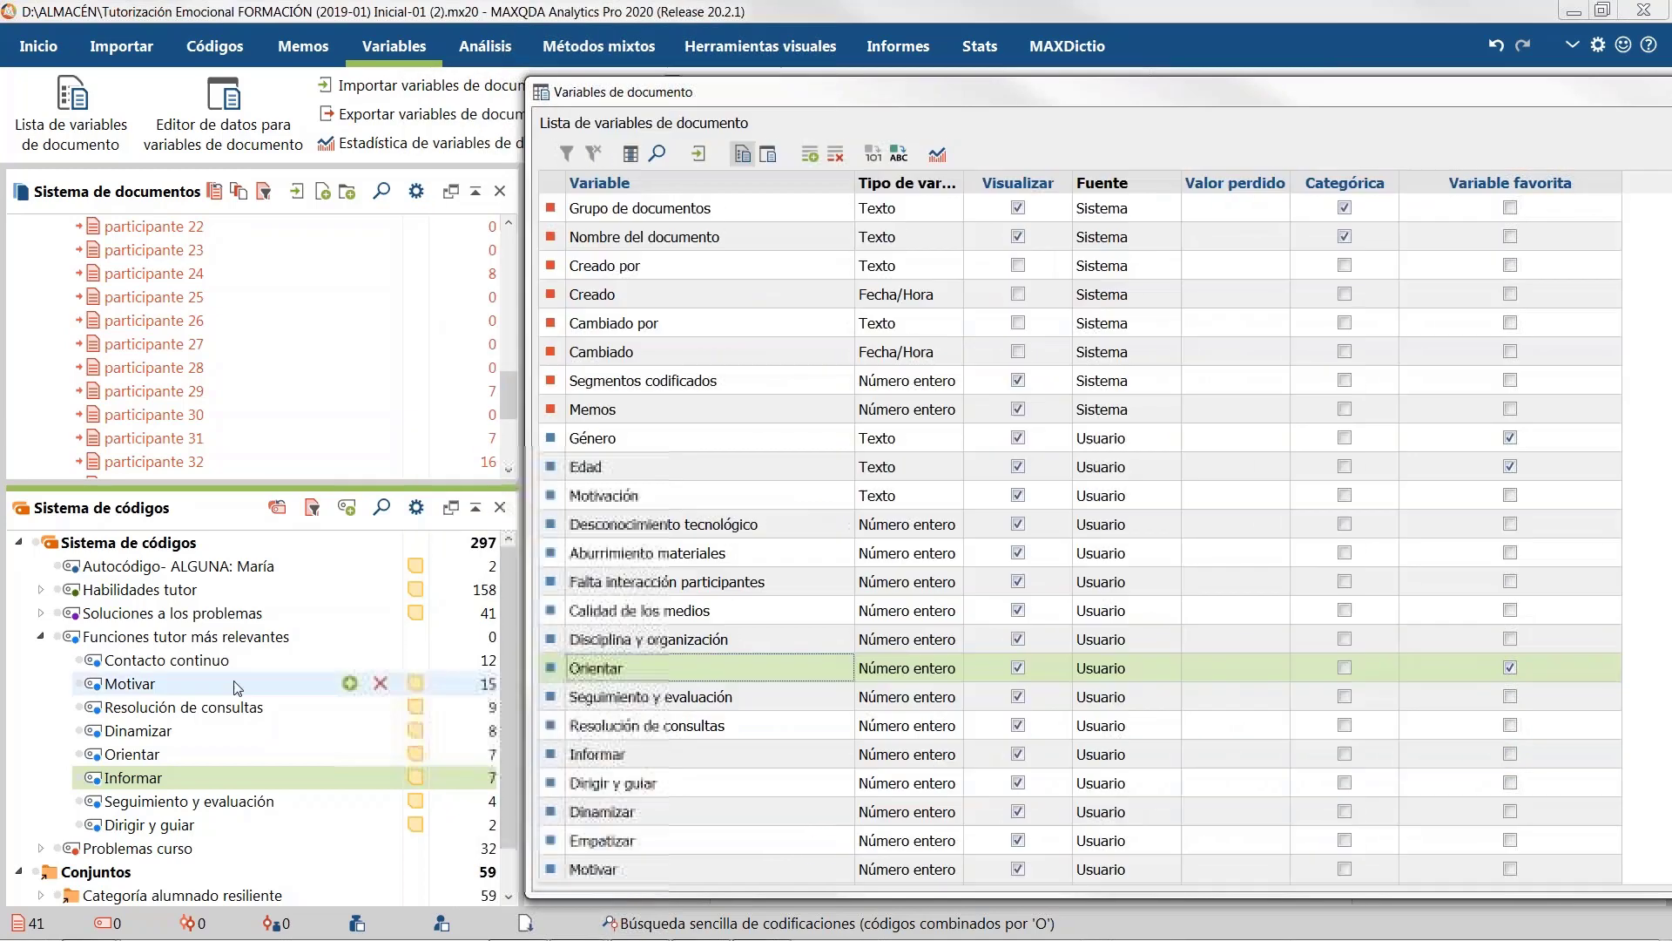
Step: Generate subcode statistics for the code Funciones tutor más relevantes, using Segmentos codificados as the unit of analysis
right_click(147, 640)
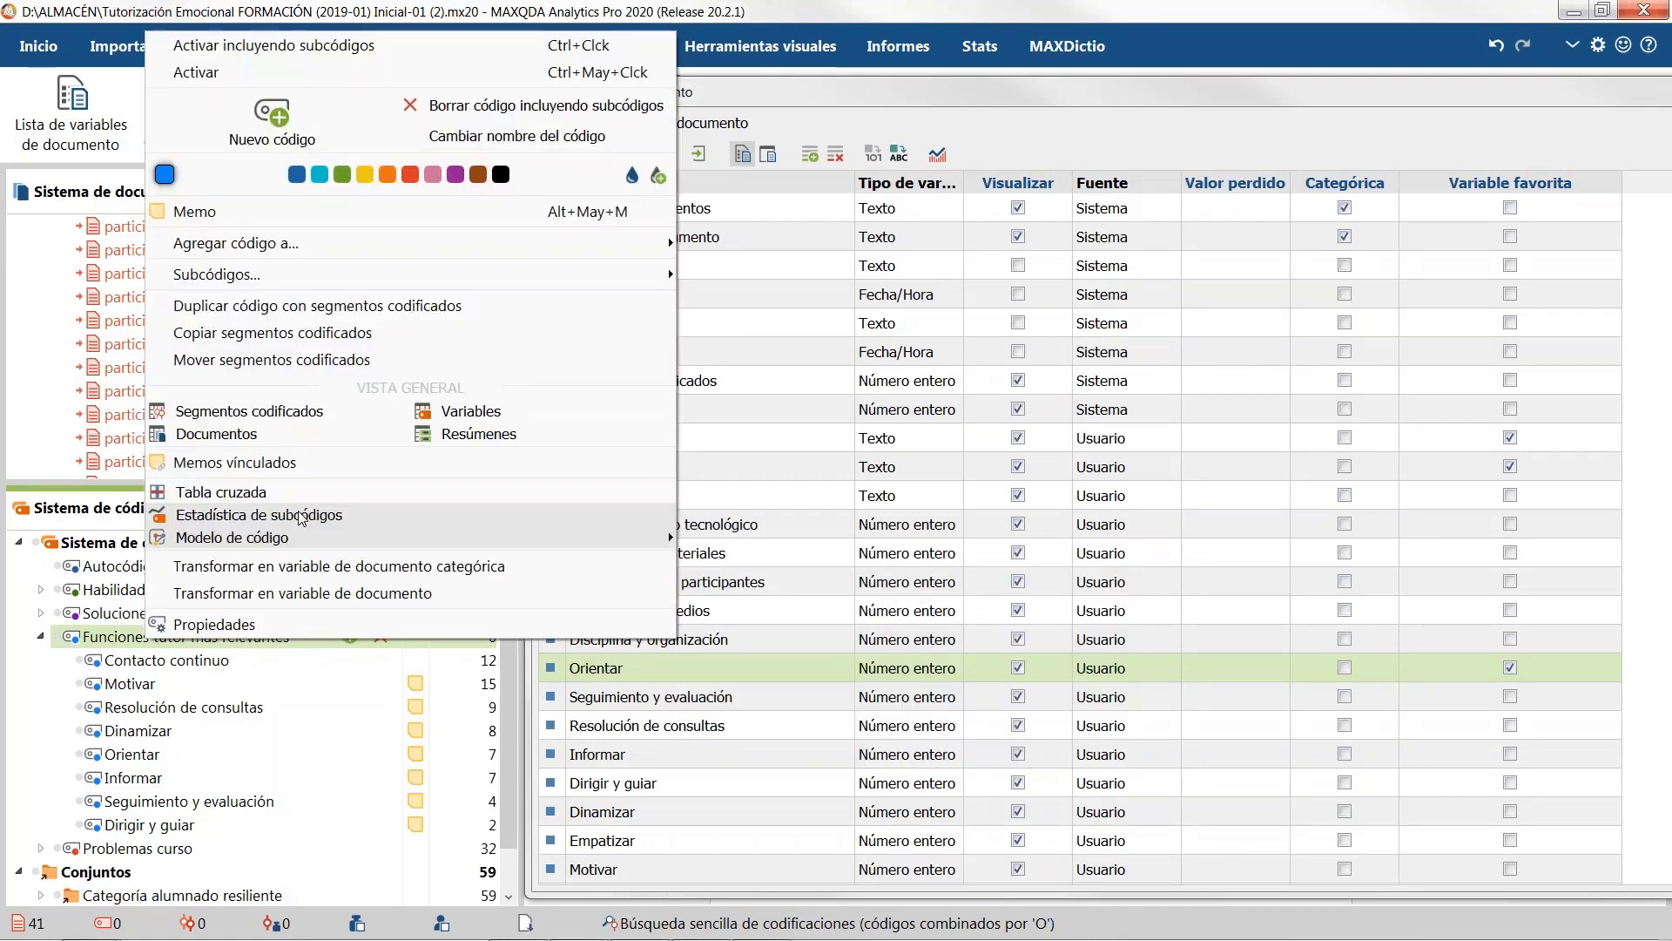
left_click(300, 518)
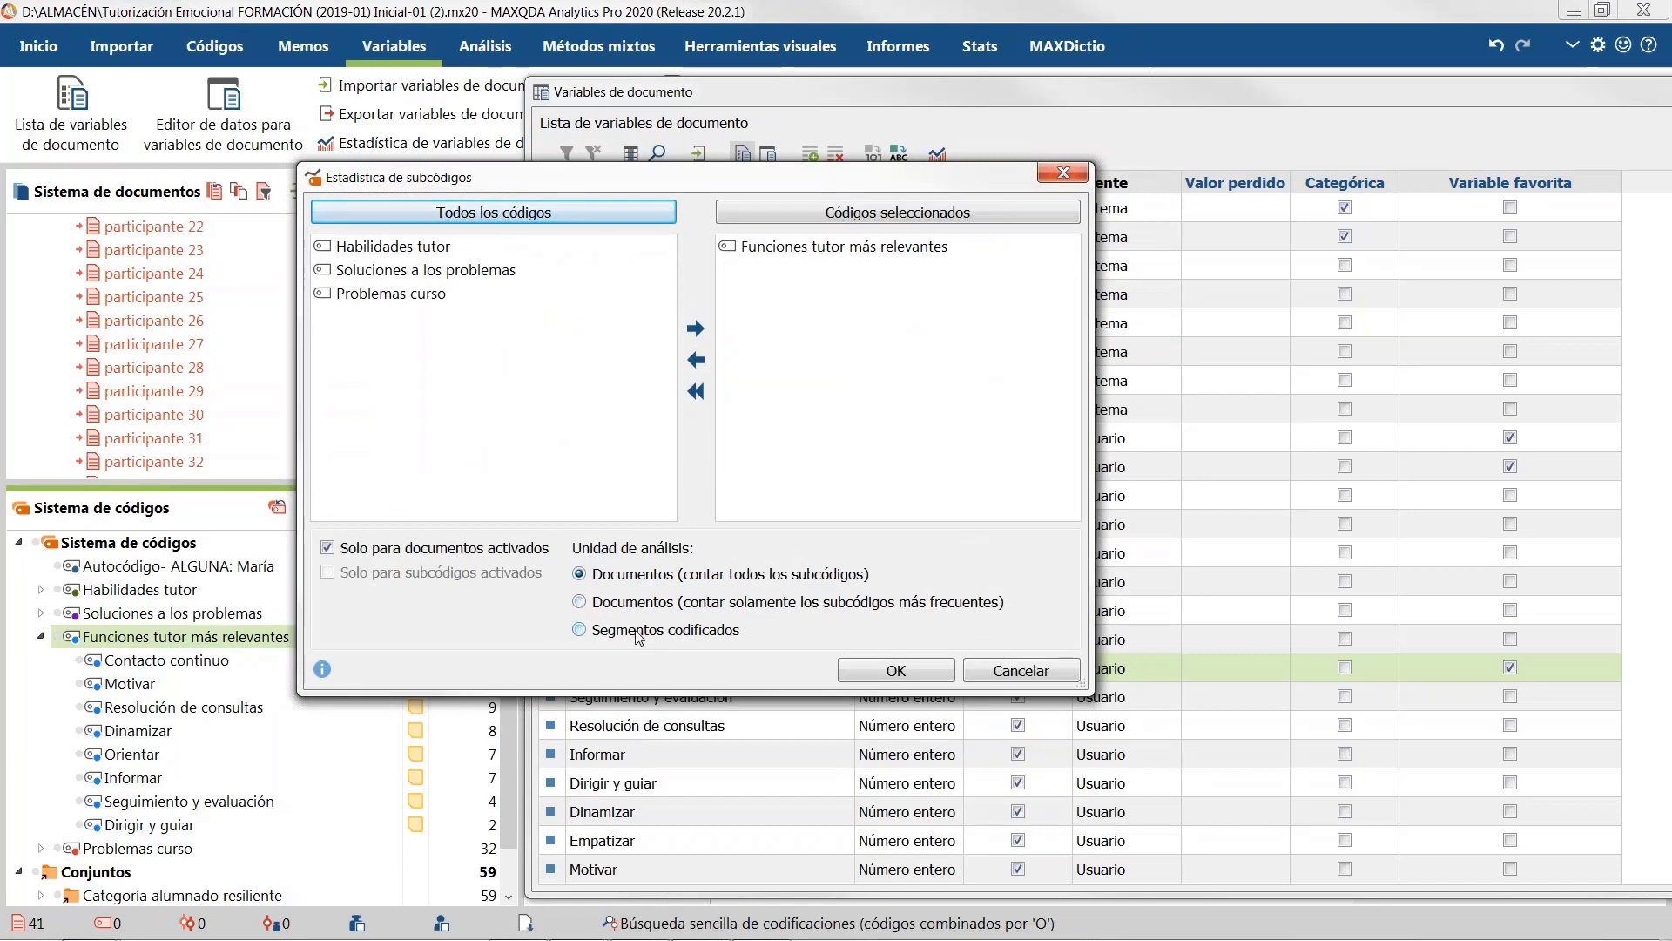
left_click(636, 633)
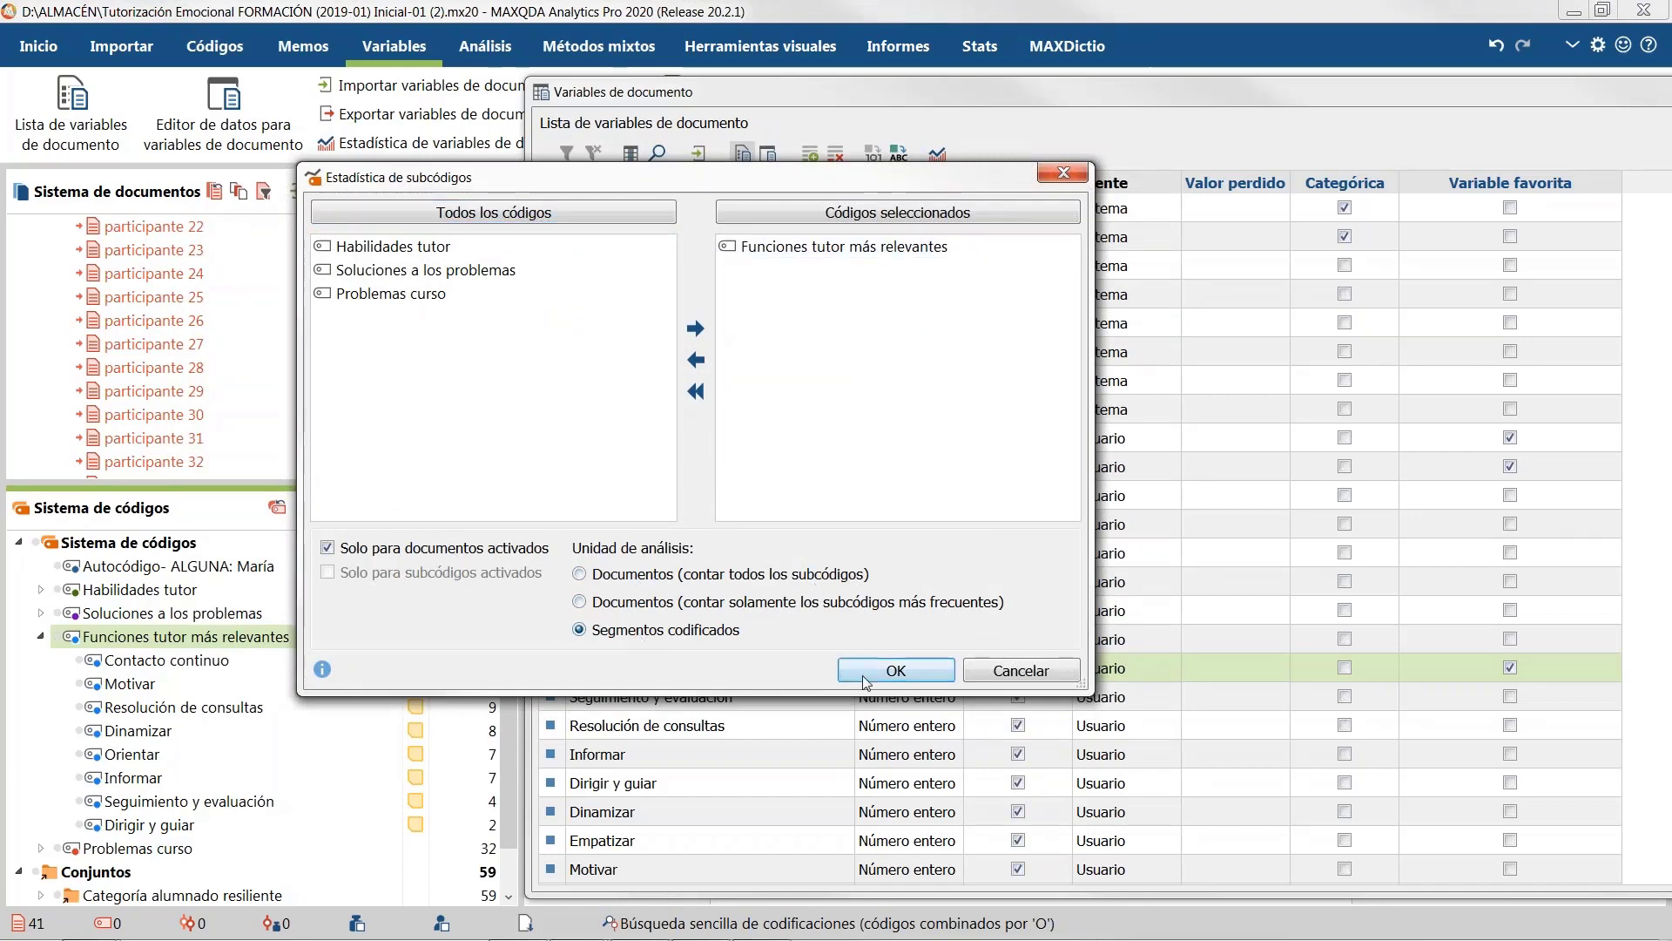
left_click(895, 670)
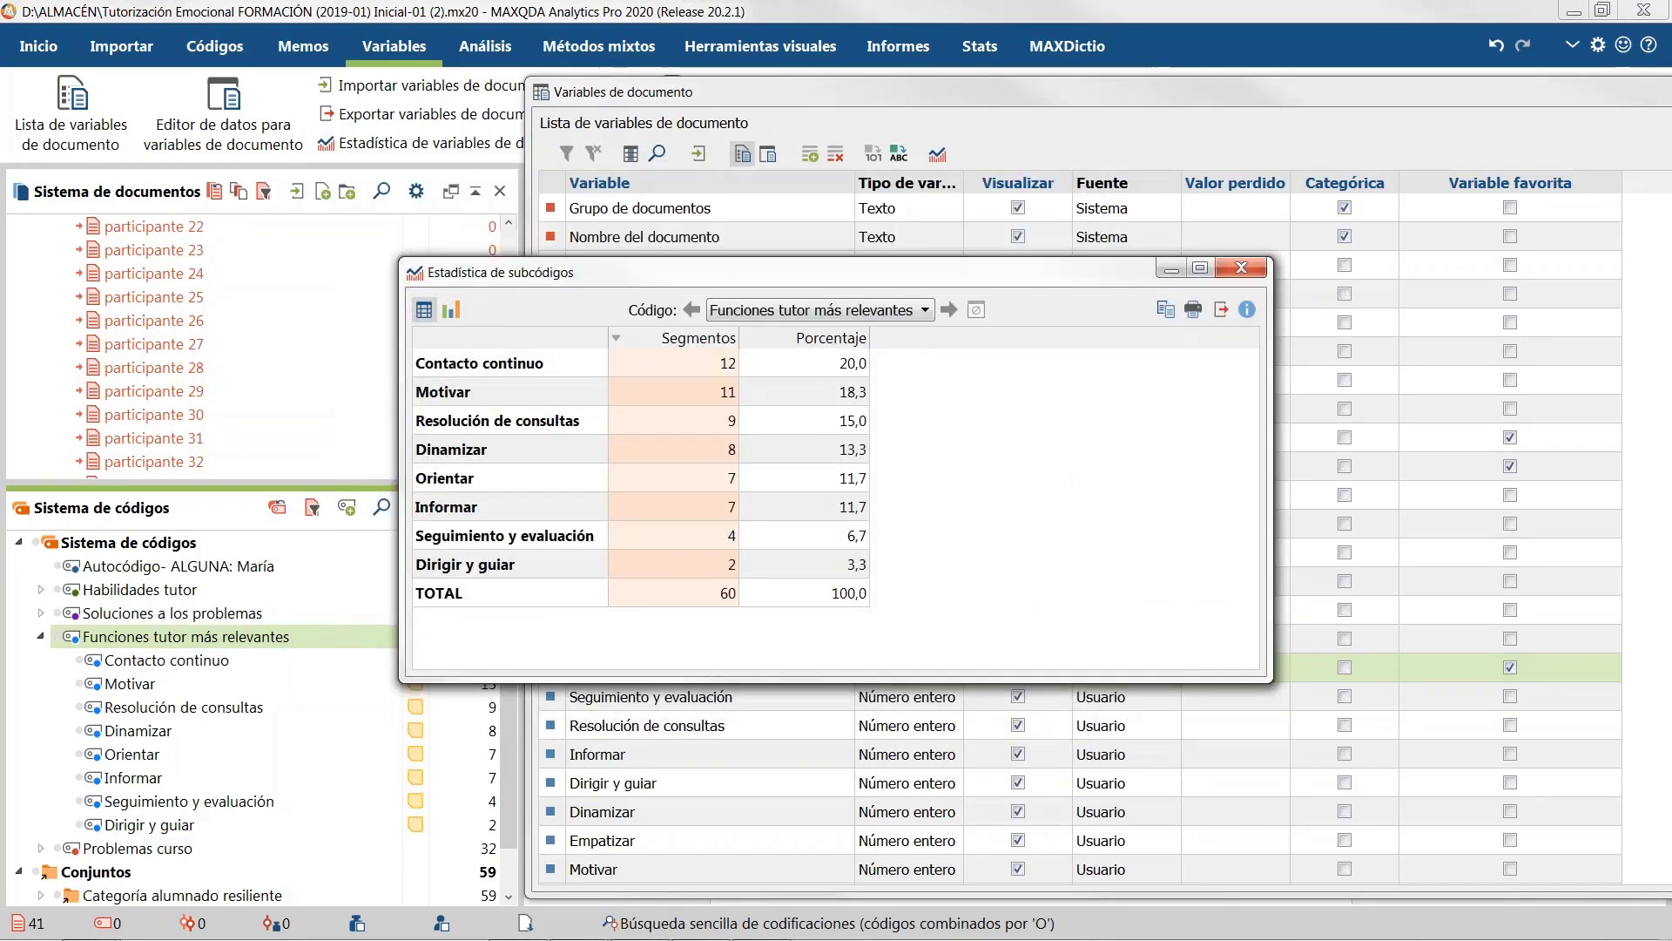
Step: Display the subcode statistics as a bar chart, widen its window and move it clear of the variable list
left_click_drag(722, 272, 694, 402)
left_click(420, 439)
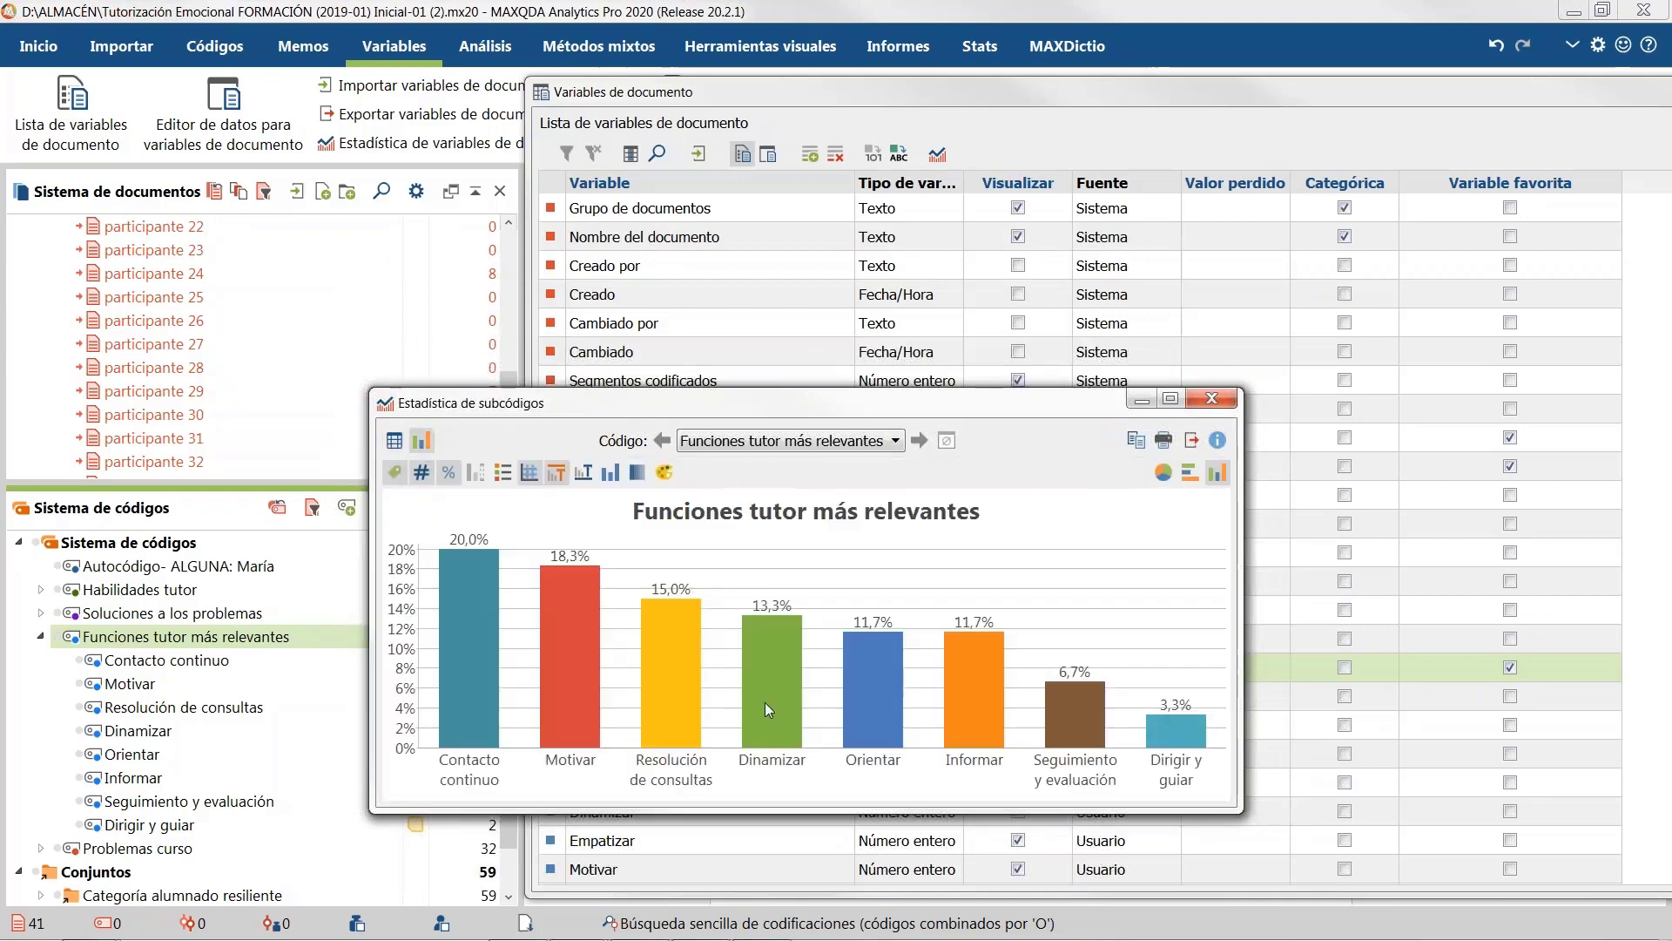
left_click_drag(1244, 812, 1452, 822)
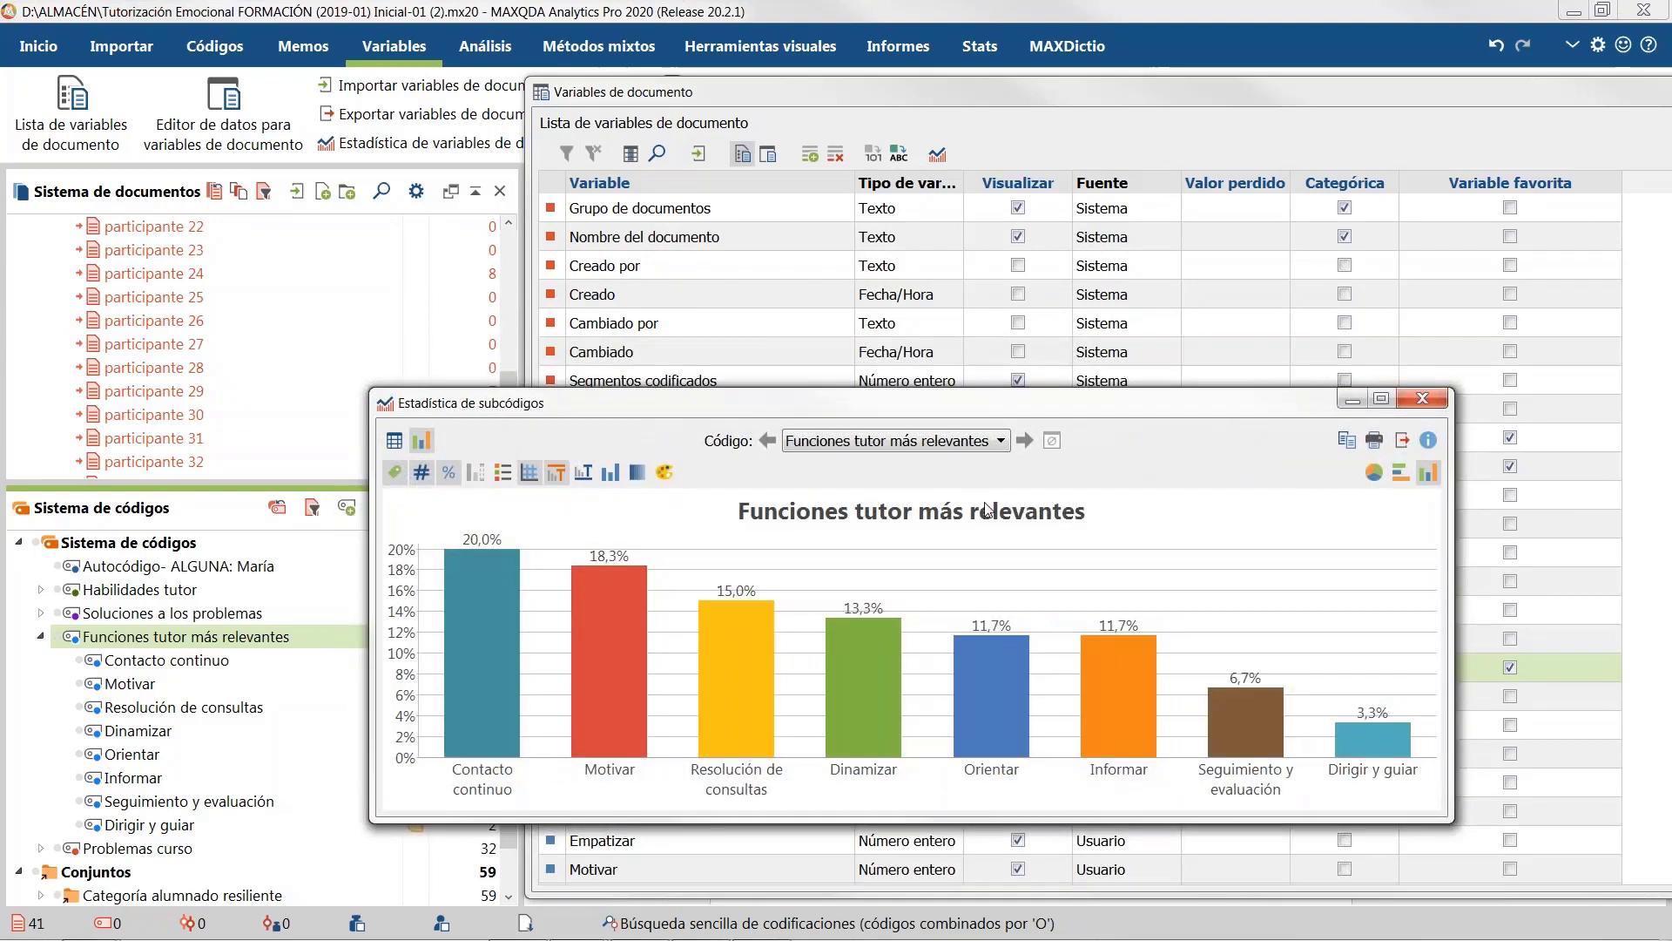
left_click_drag(924, 406, 942, 832)
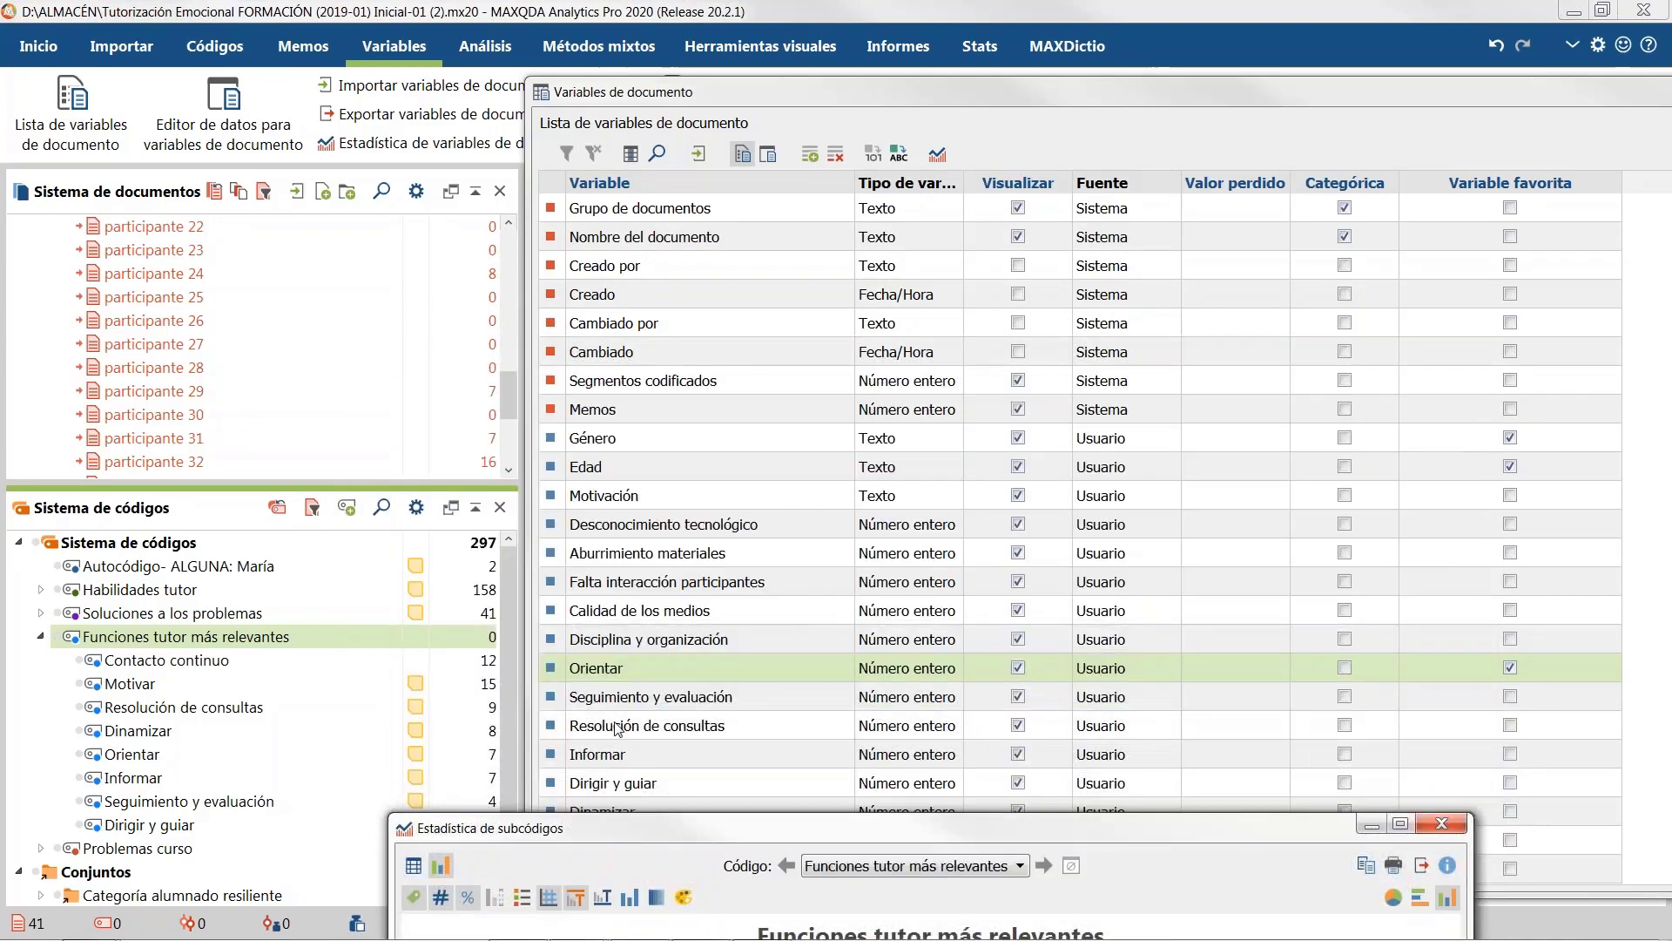
Step: Generate document variable statistics for Orientar, Seguimiento y evaluación, Resolución de consultas, Informar, Dirigir y guiar and Dinamizar
left_click(410, 142)
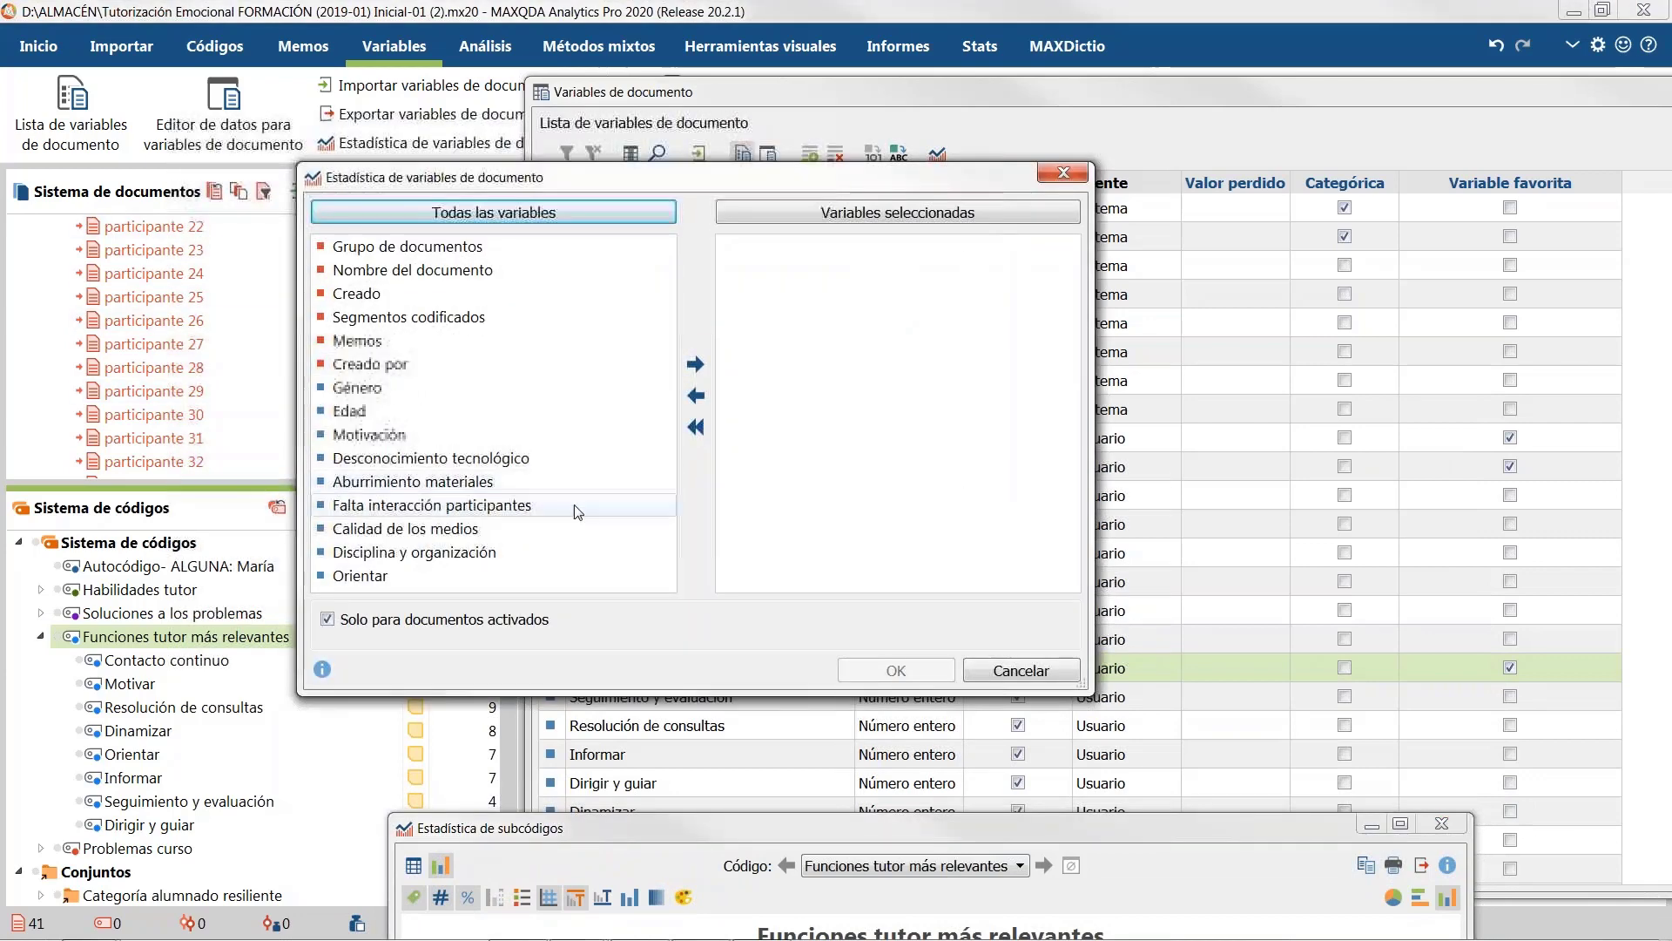
scroll(522, 505, "down", 3)
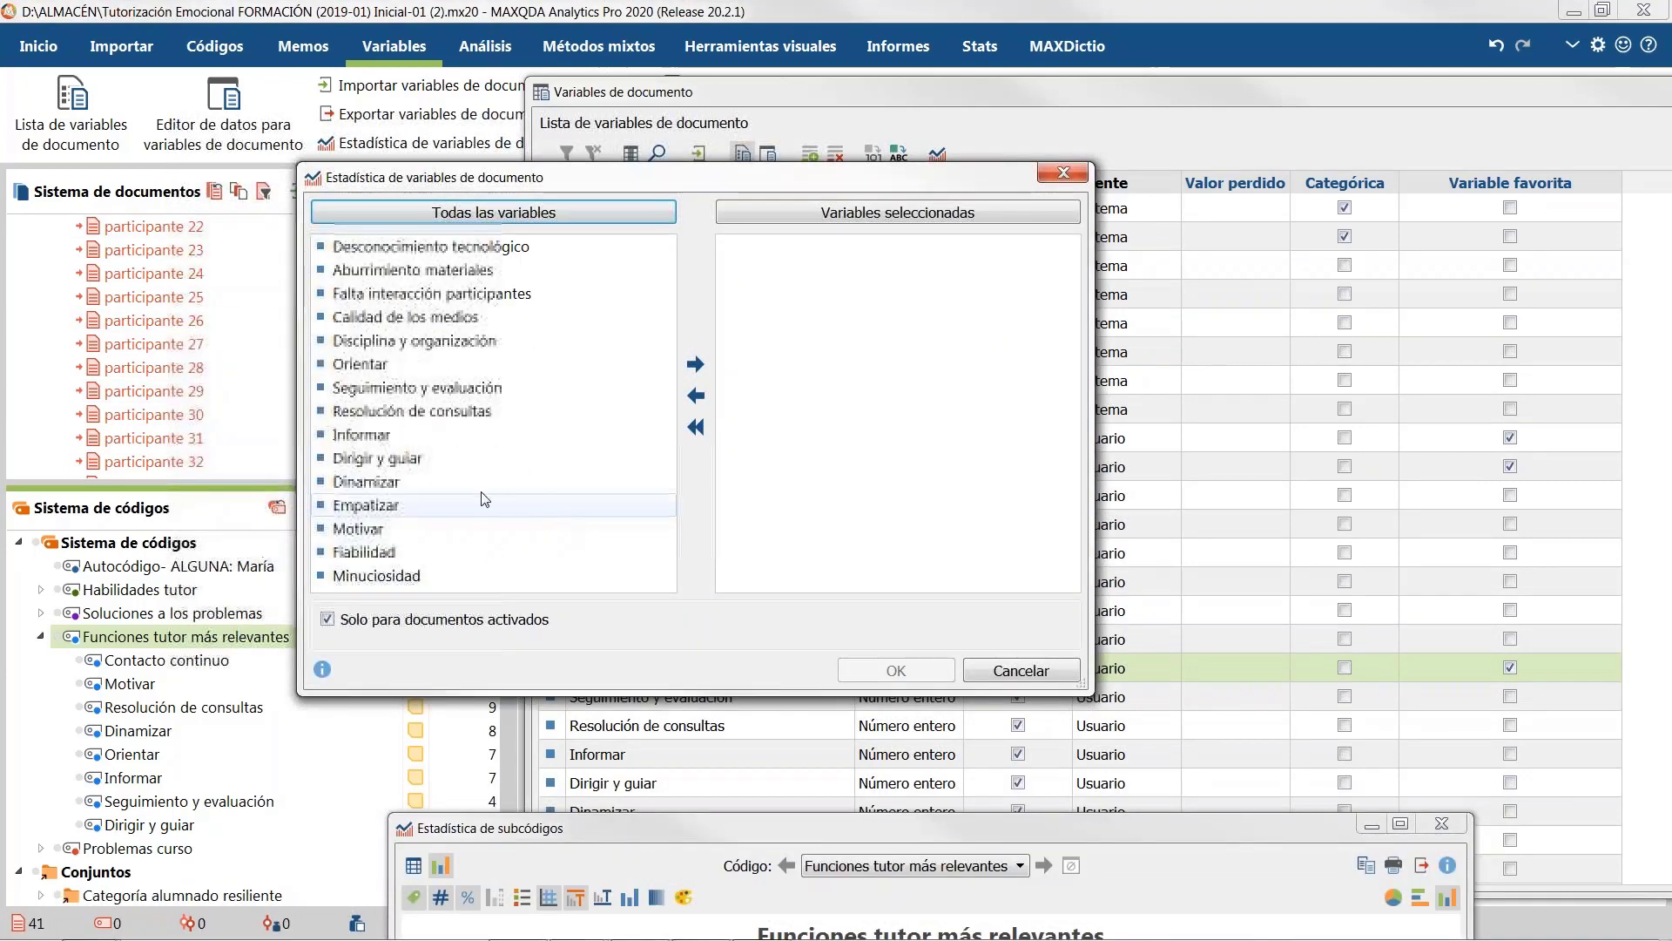
left_click(371, 367)
left_click(373, 390, "ctrl")
left_click(375, 413, "ctrl")
left_click(376, 436, "ctrl")
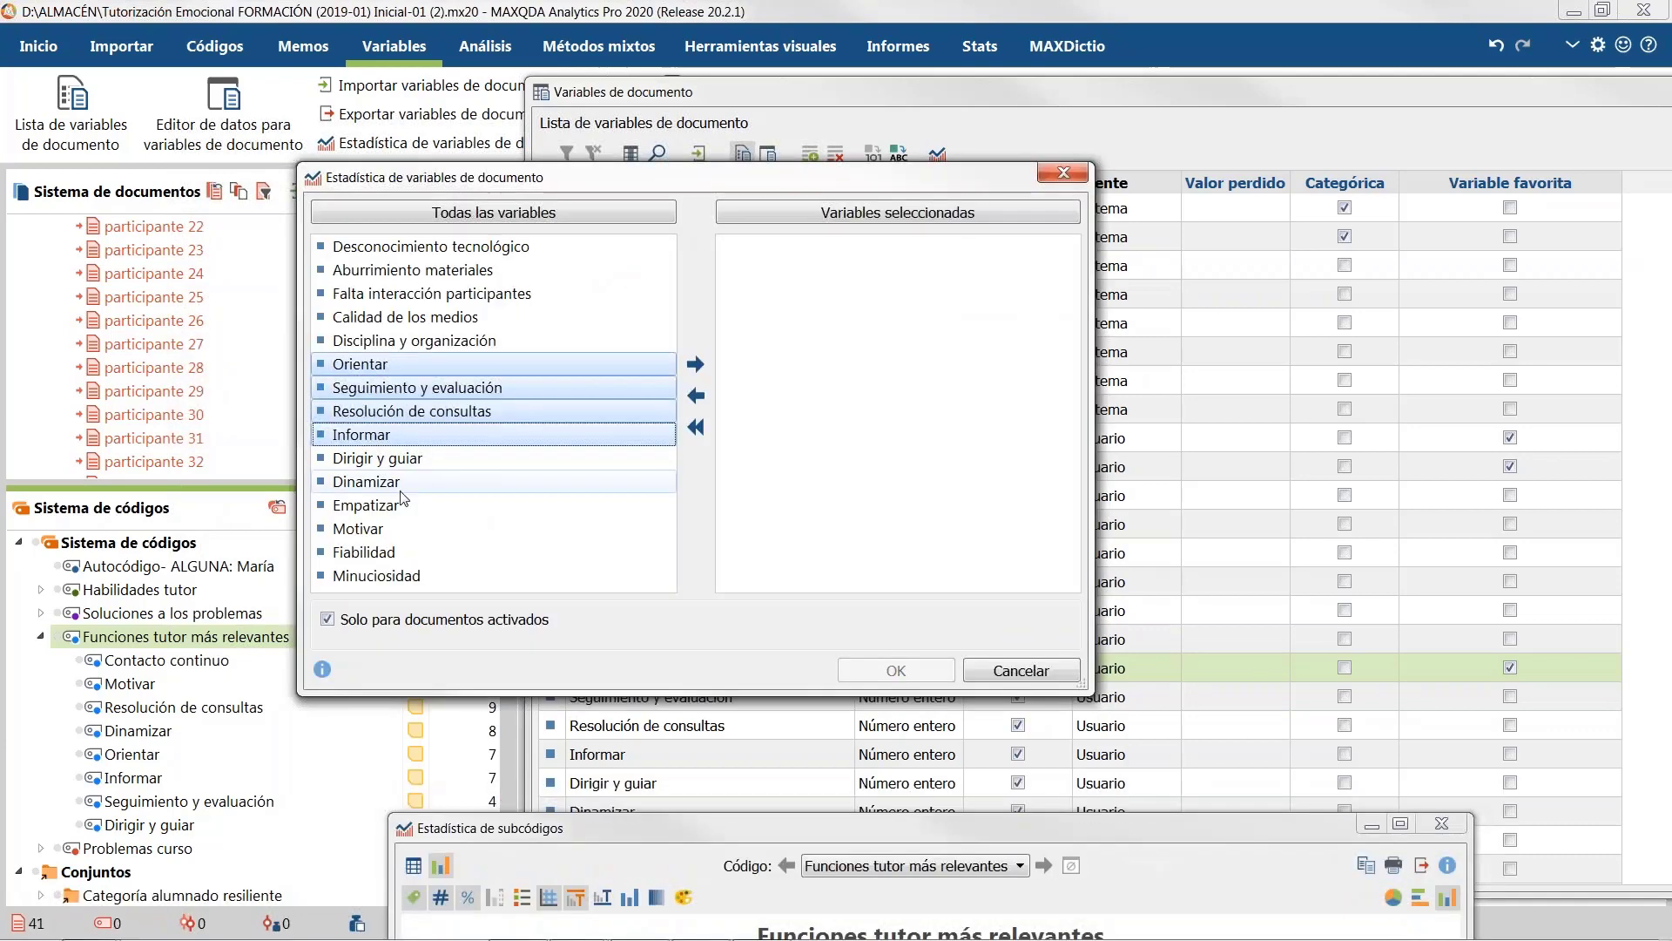
left_click(374, 459, "ctrl")
left_click(375, 483, "ctrl")
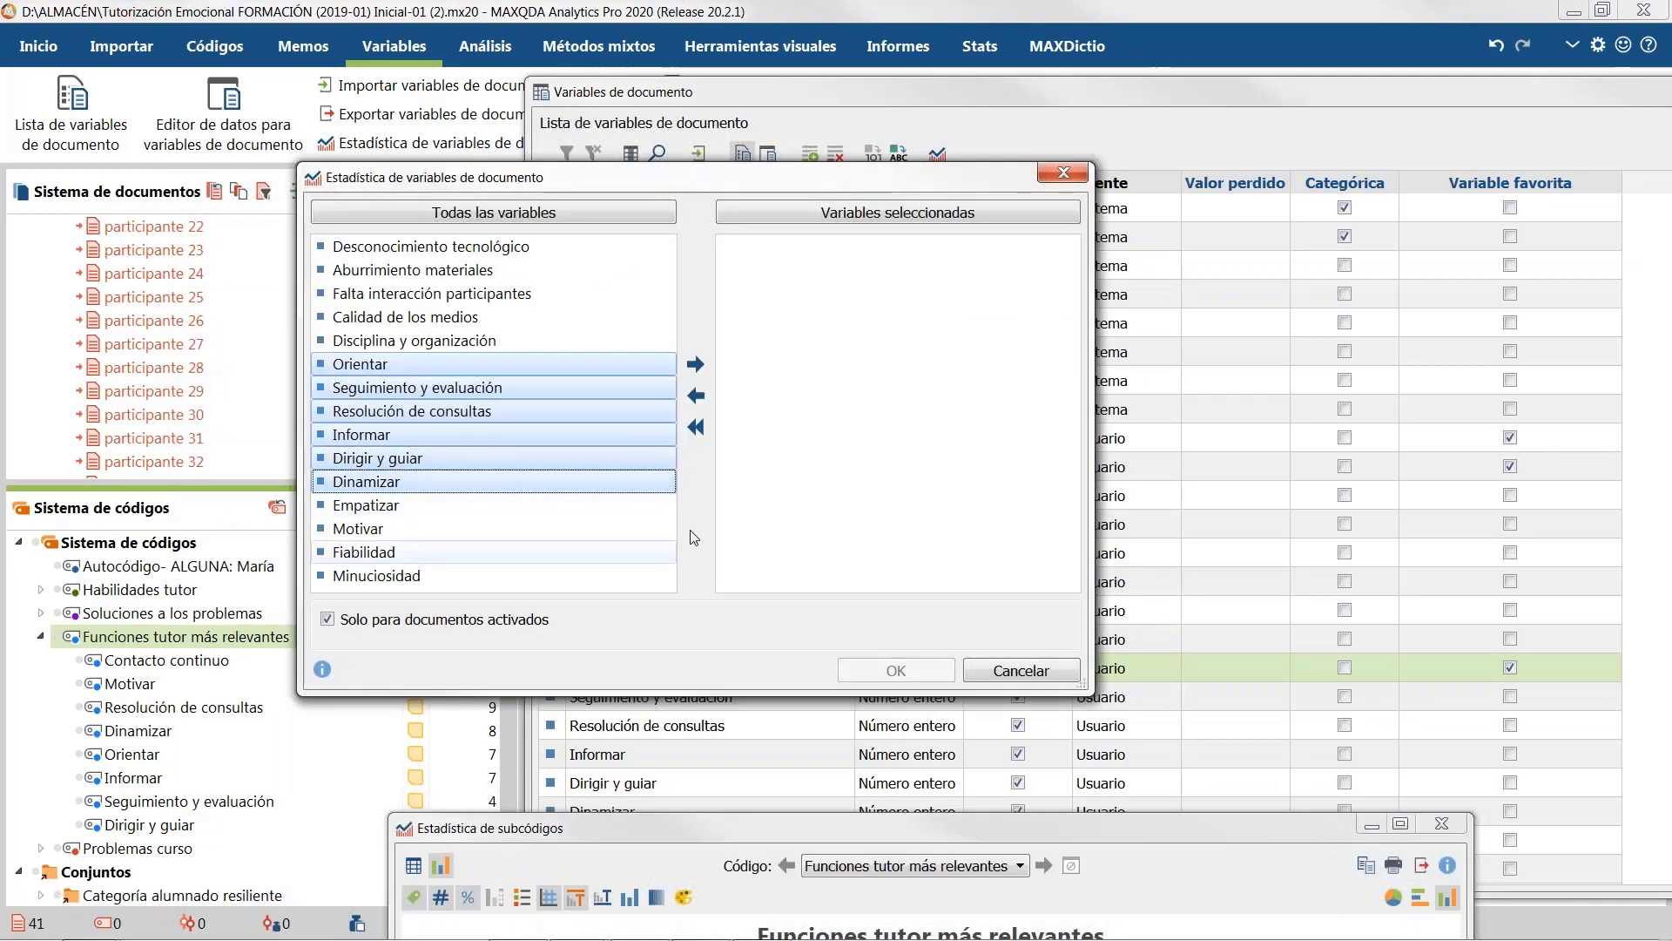
left_click(695, 366)
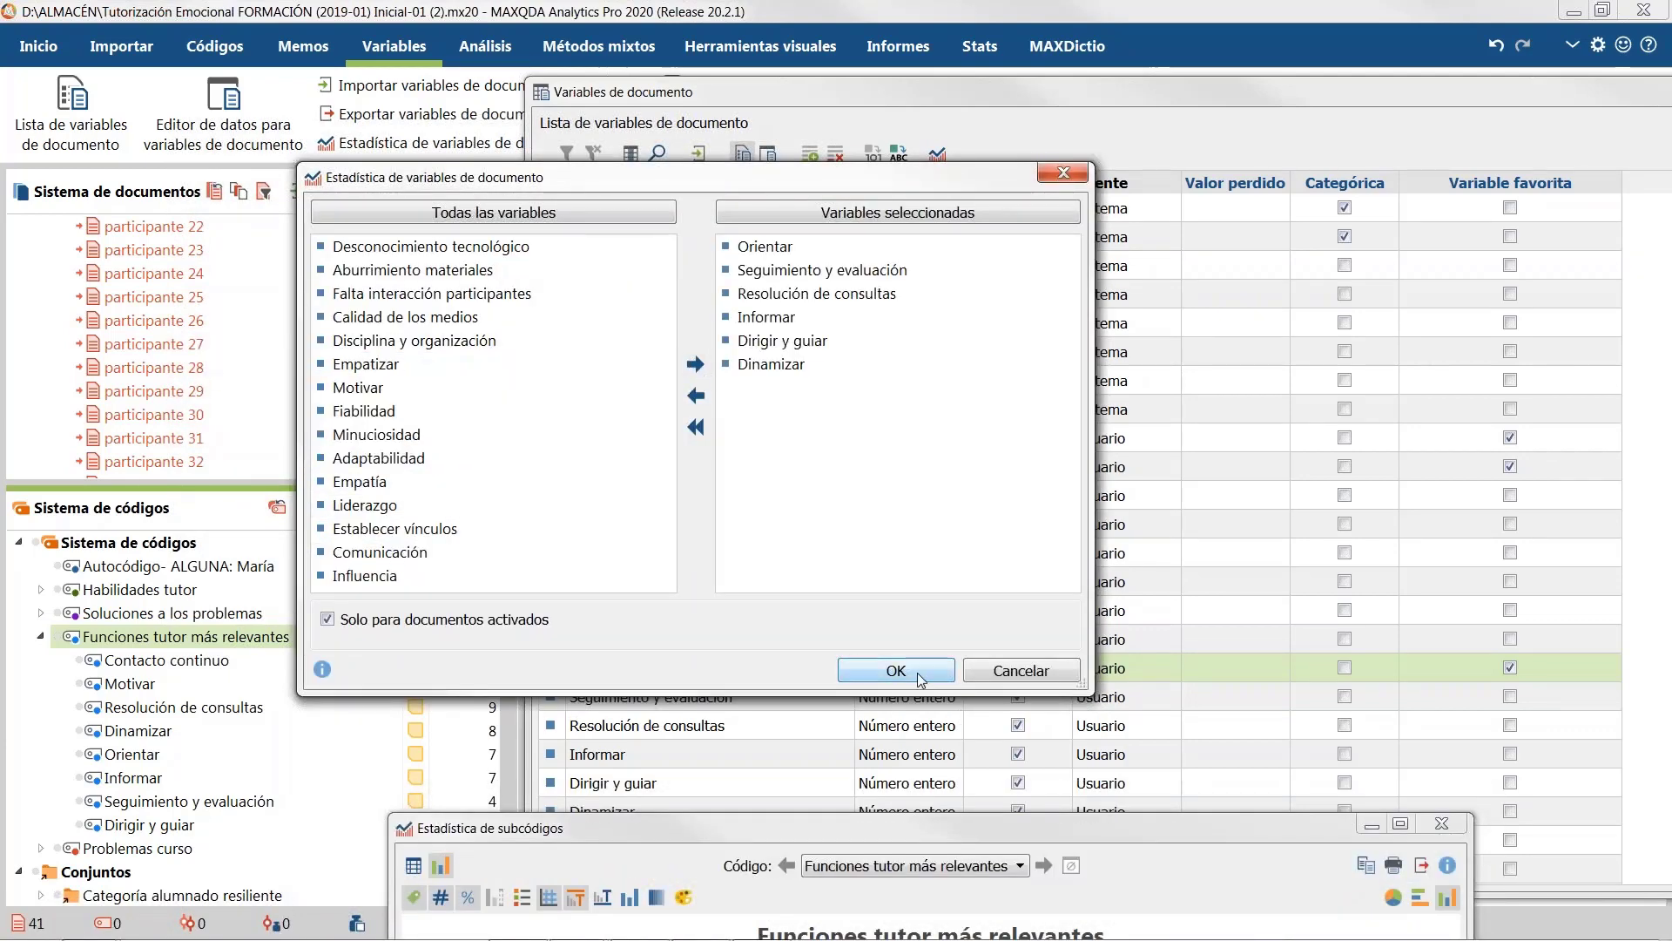
left_click(896, 671)
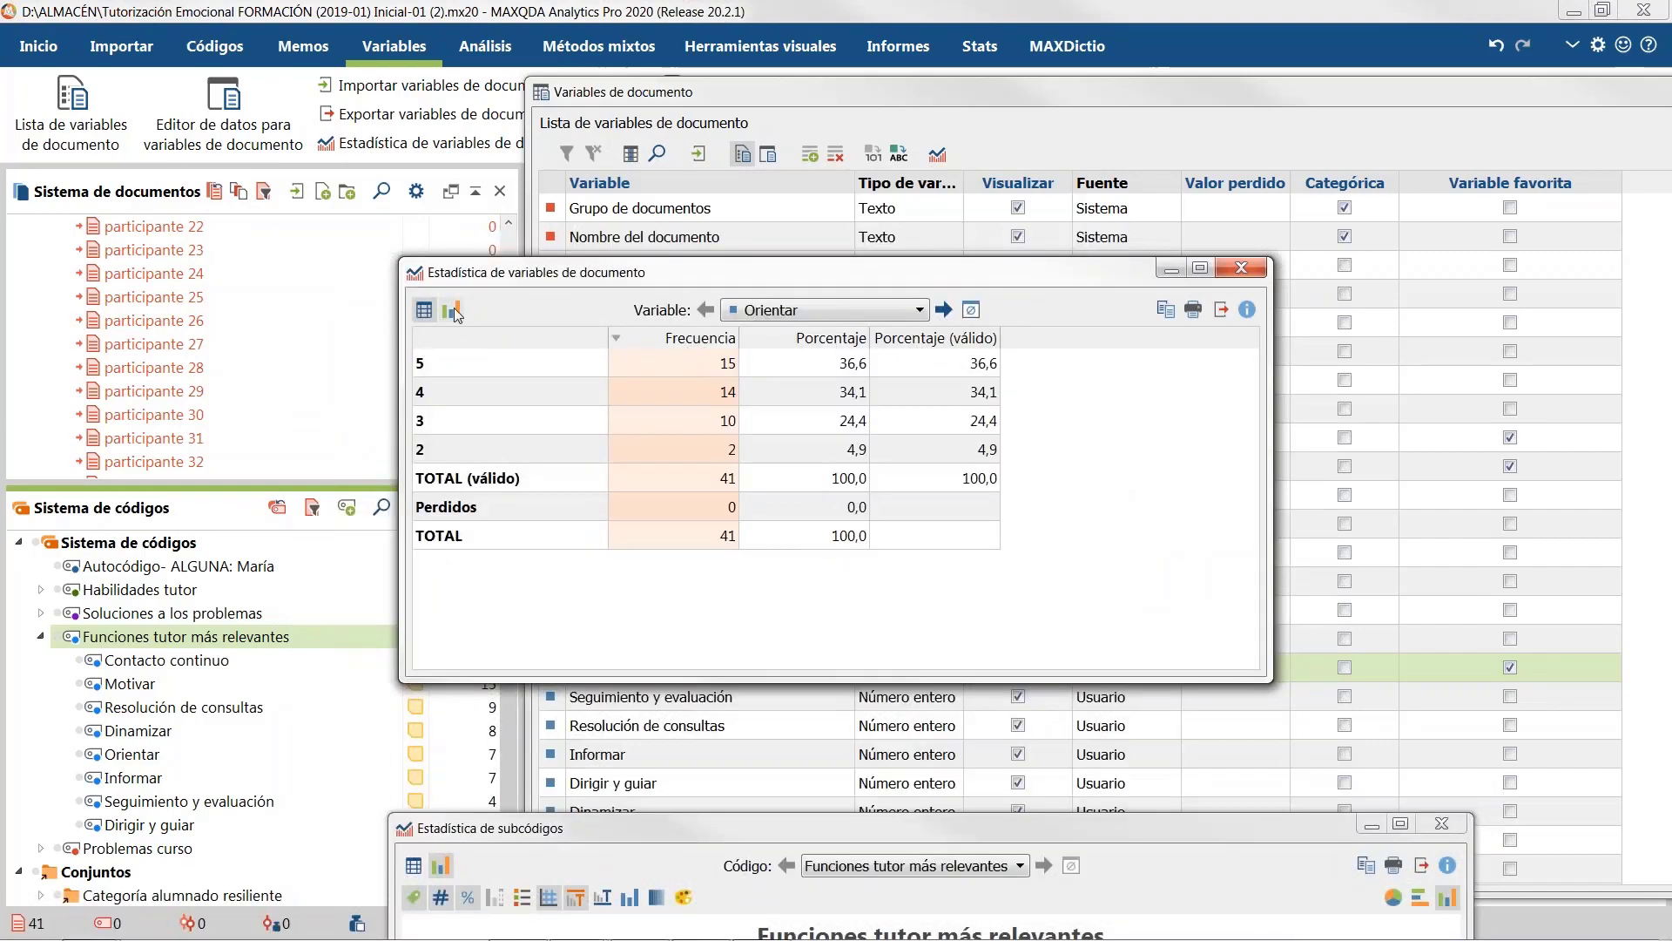
Step: Display the Orientar variable statistics as a bar chart and arrange it above the subcode chart for comparison
left_click(453, 310)
left_click_drag(819, 276, 1138, 55)
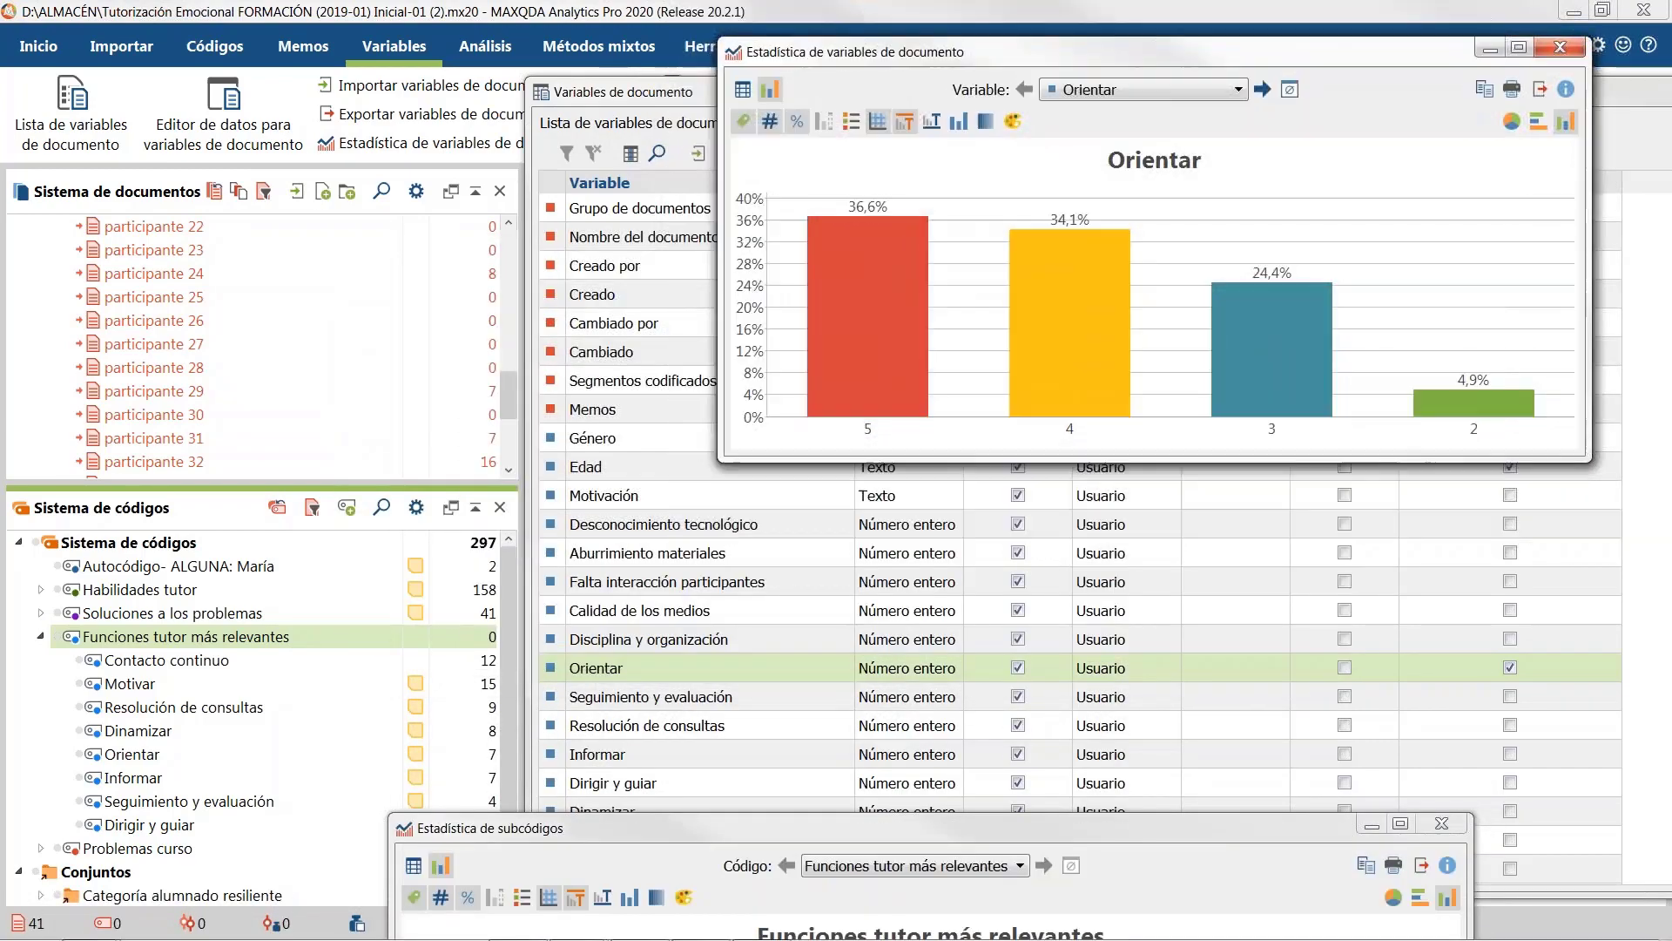
left_click_drag(759, 830, 591, 493)
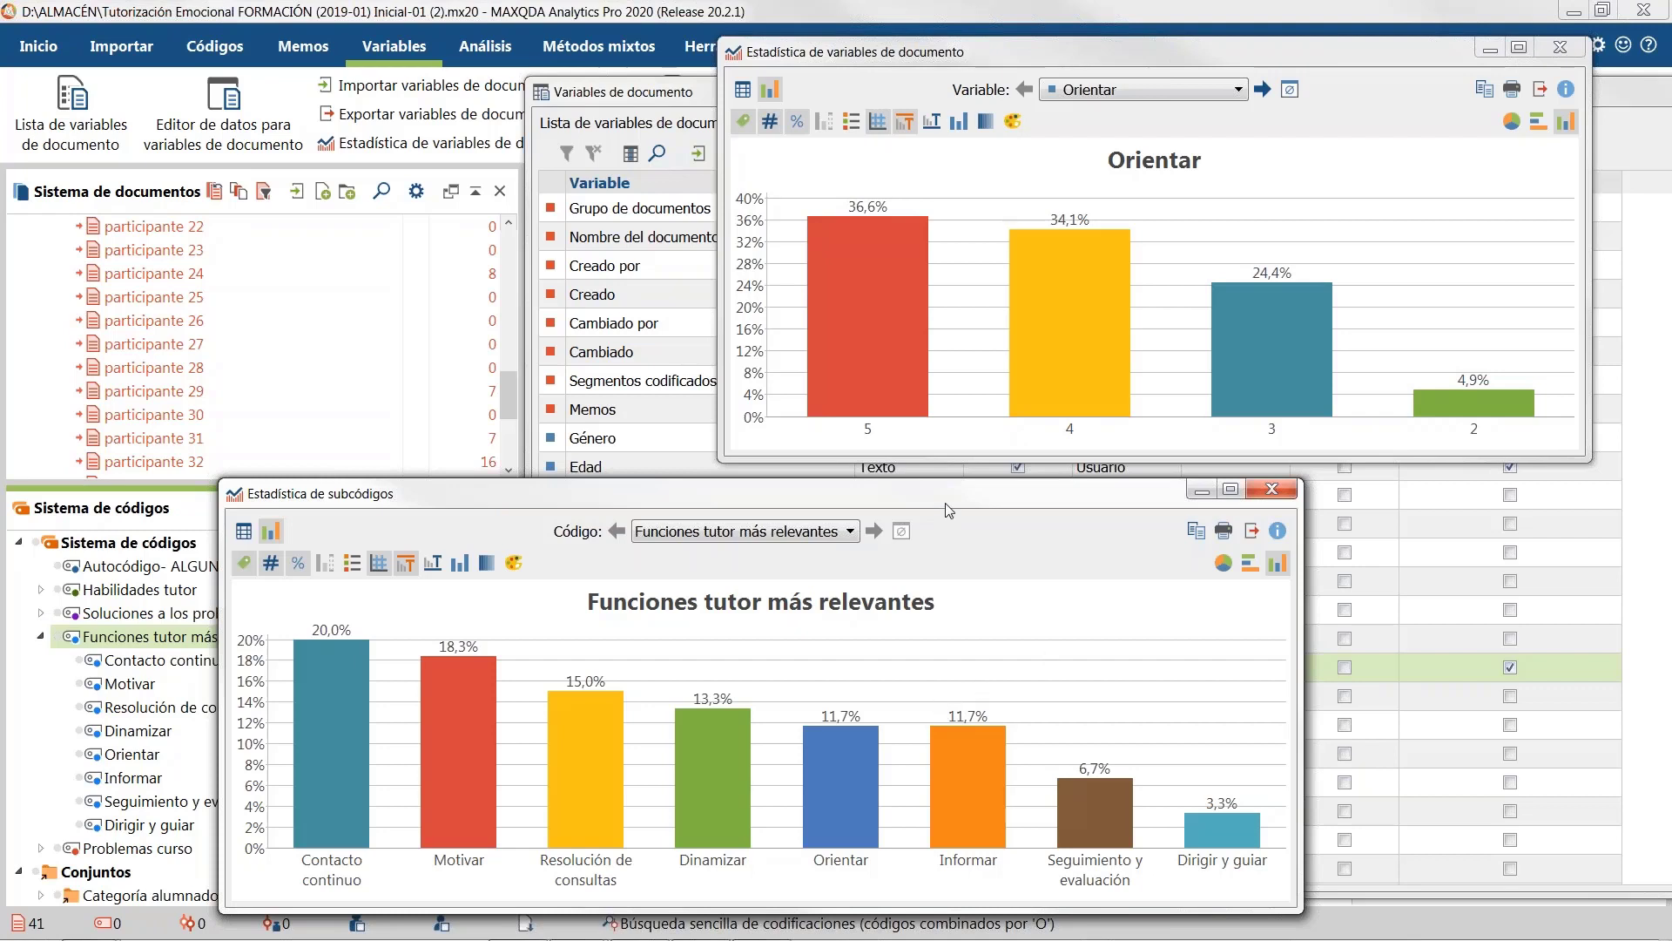
left_click_drag(945, 505, 1011, 500)
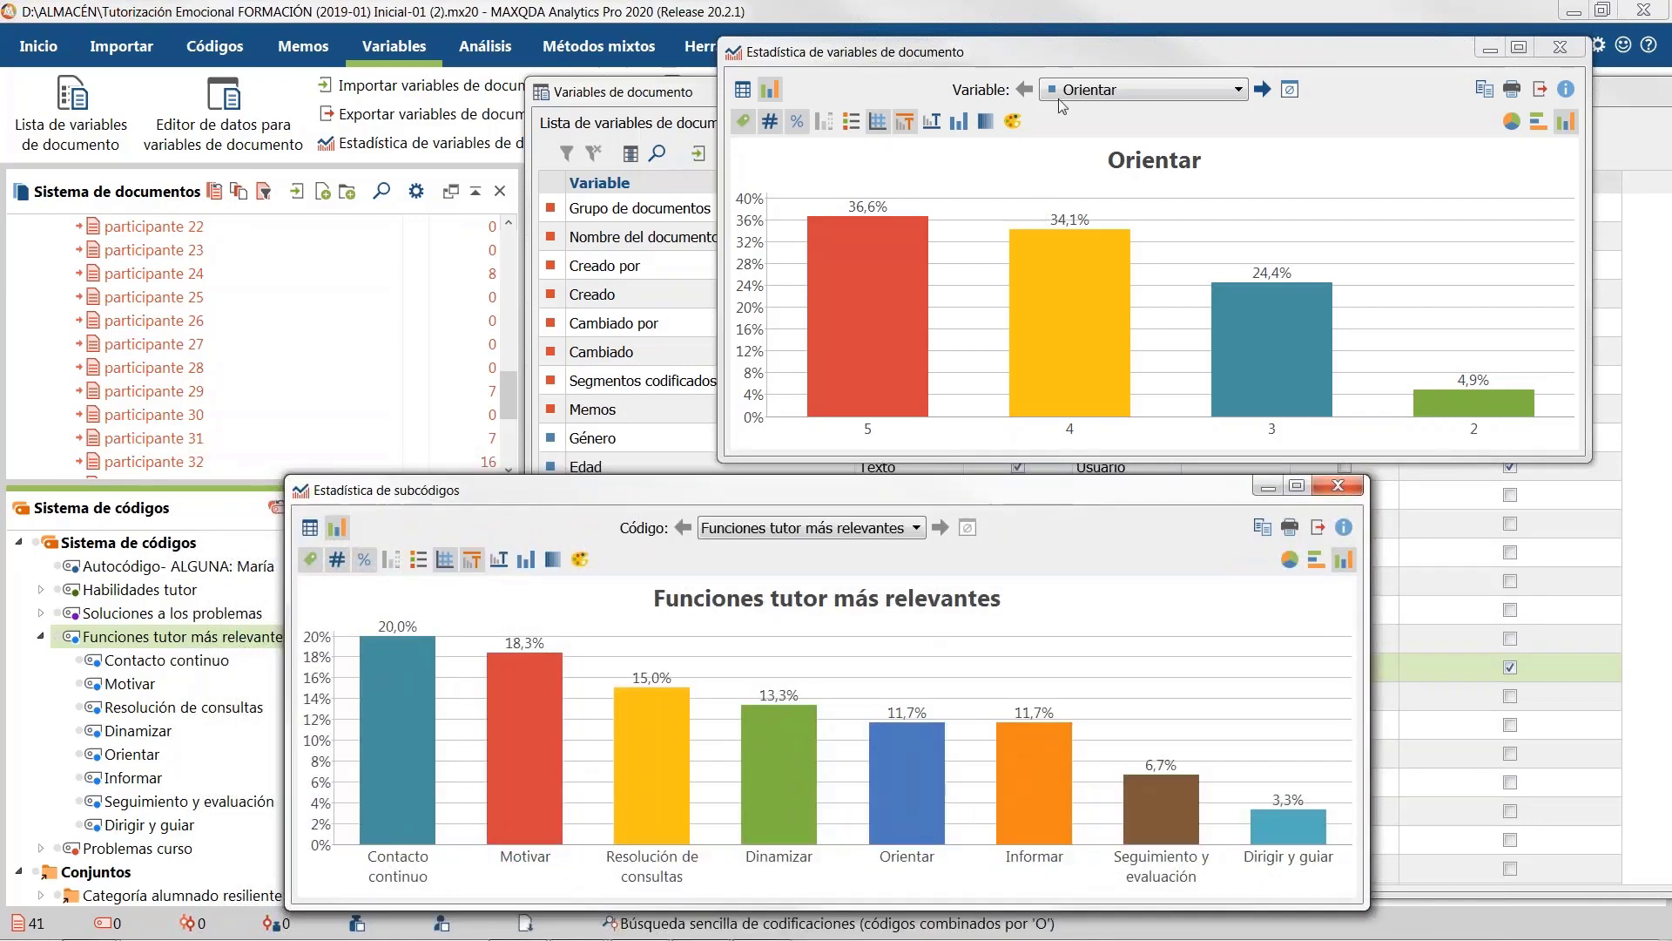
left_click_drag(1070, 55, 1068, 69)
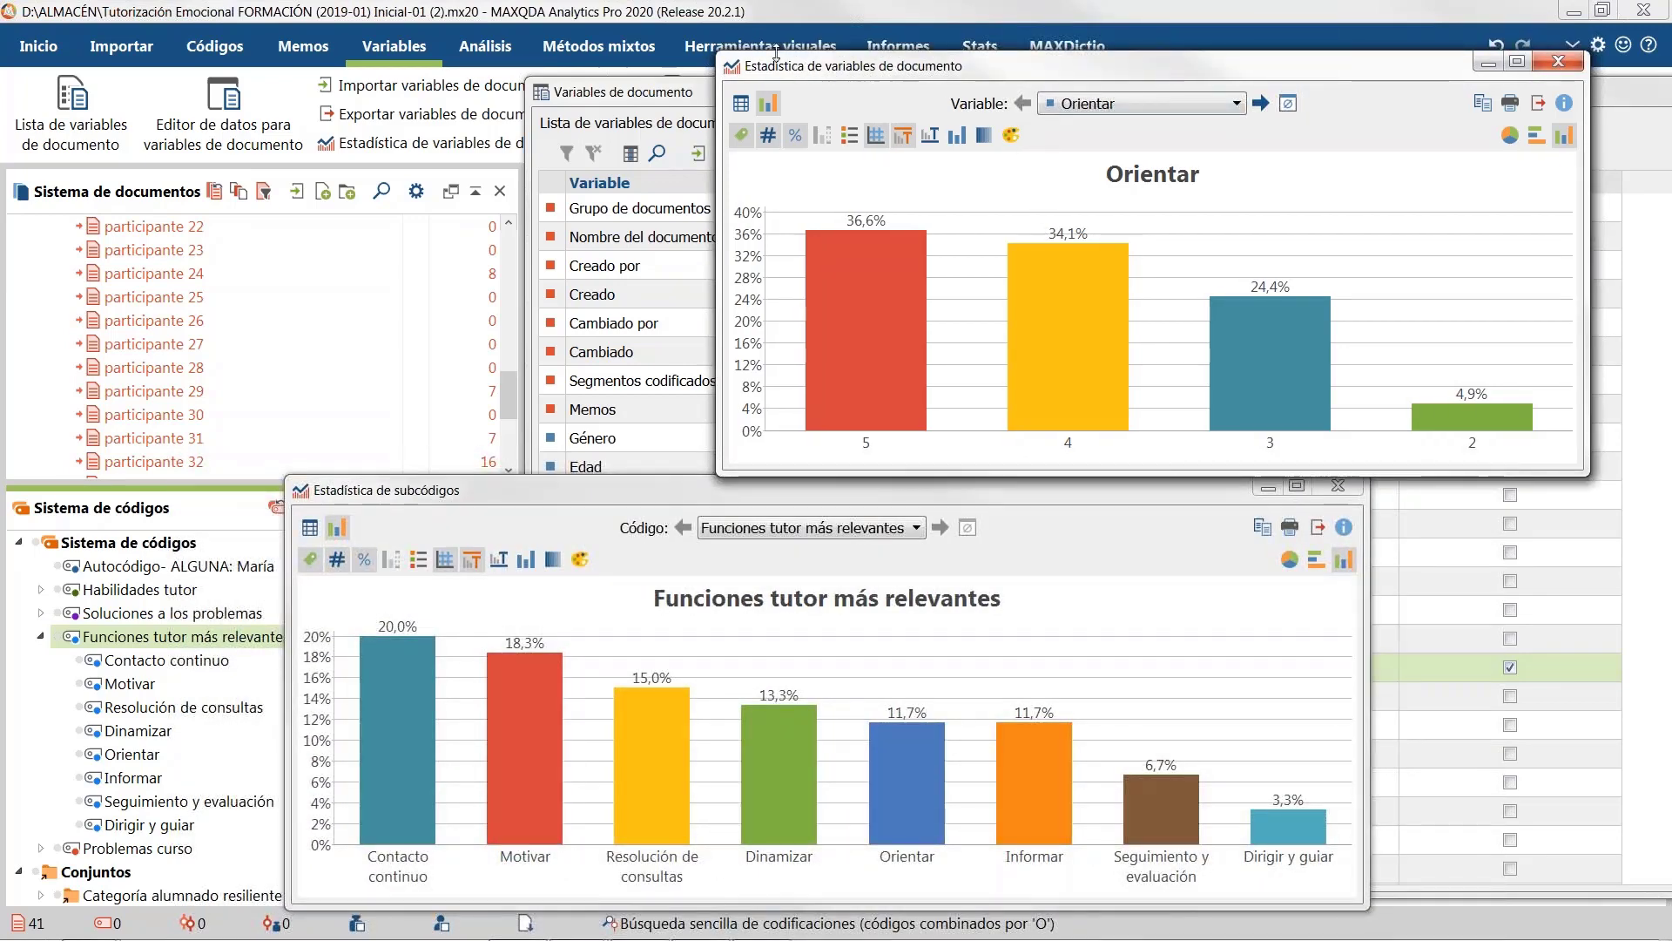
Step: Move the windows off the mixed methods functions and check the side-by-side matrix variants for coded segments and summaries
left_click(601, 46)
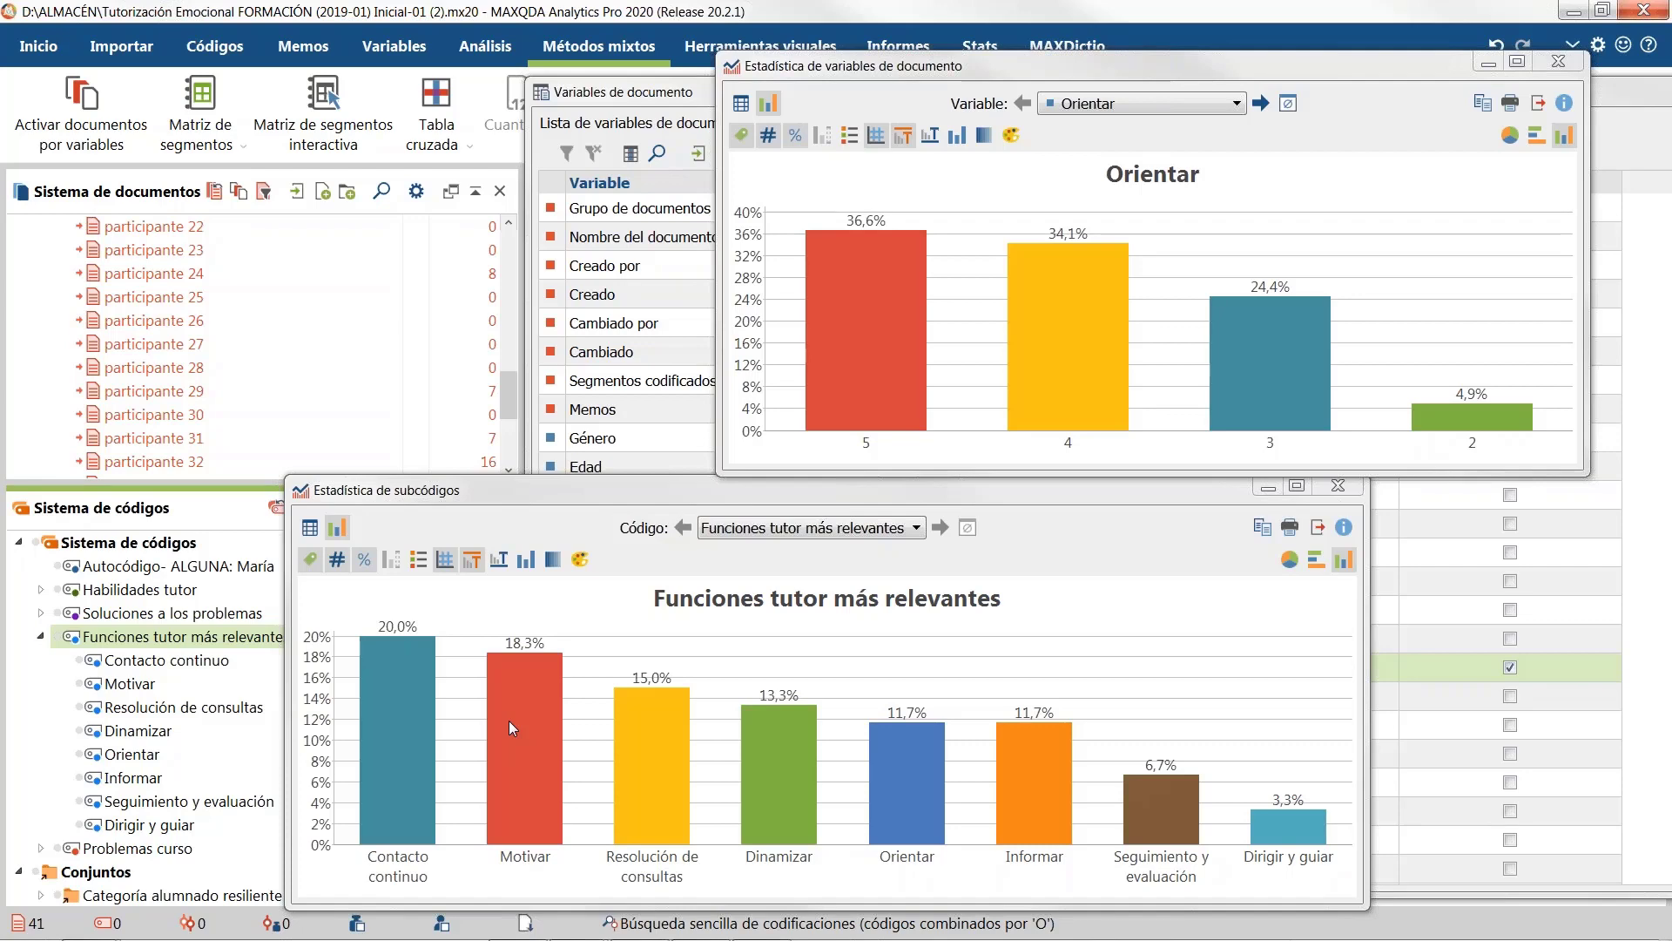
left_click_drag(991, 68, 814, 381)
left_click_drag(865, 98, 557, 235)
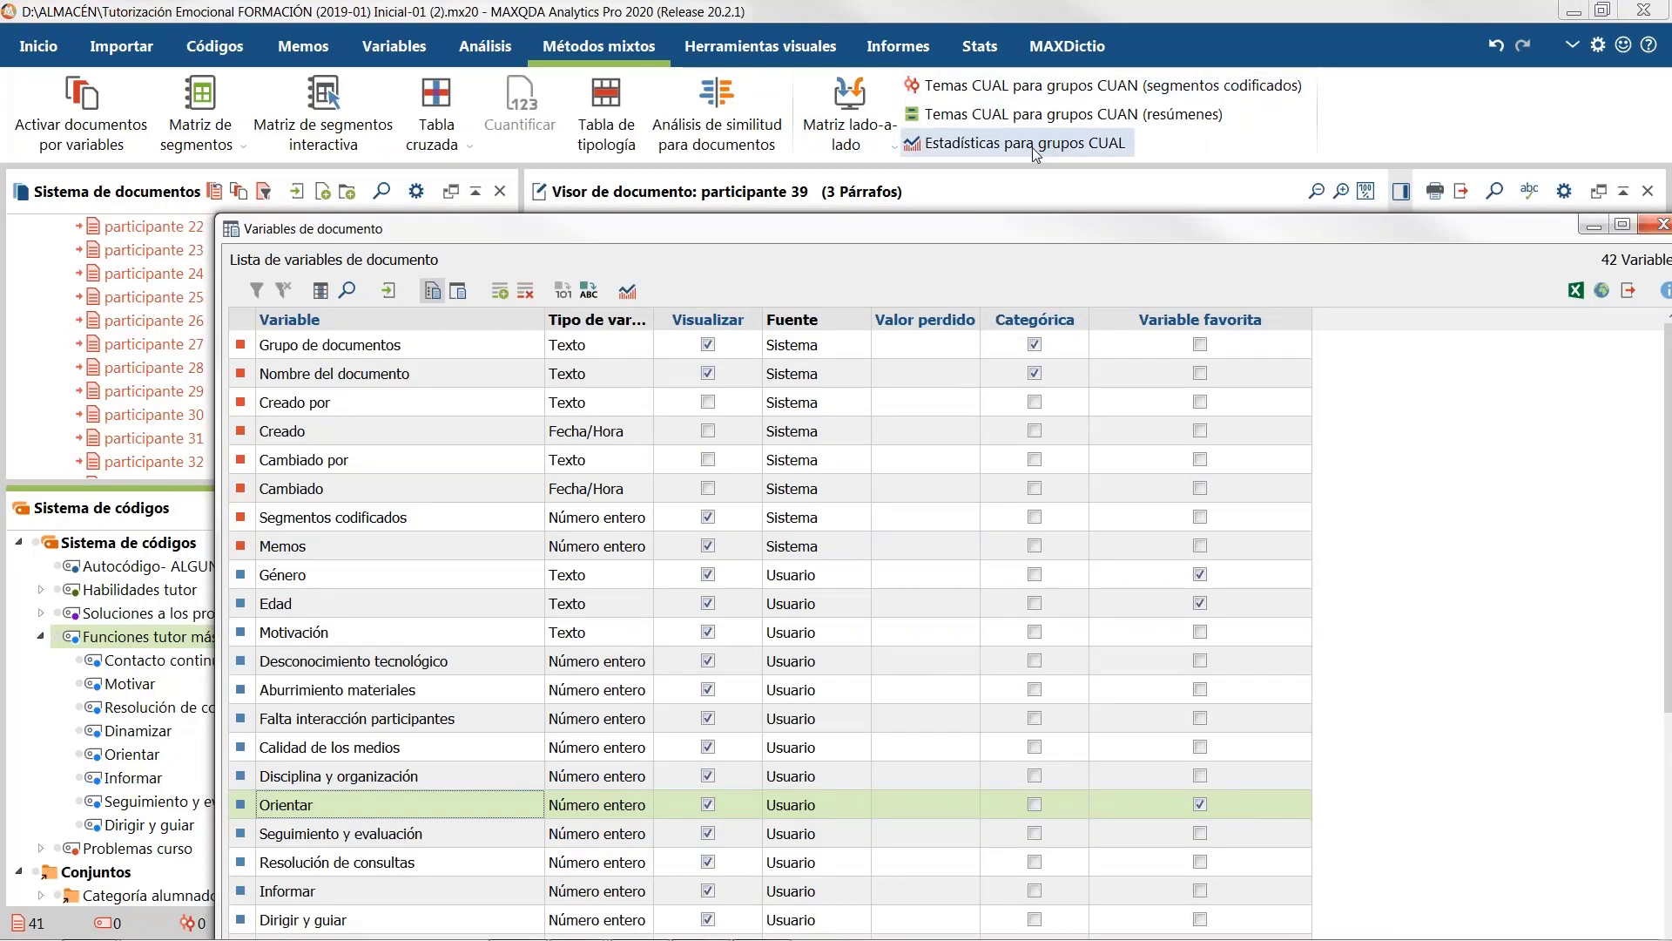
left_click(886, 150)
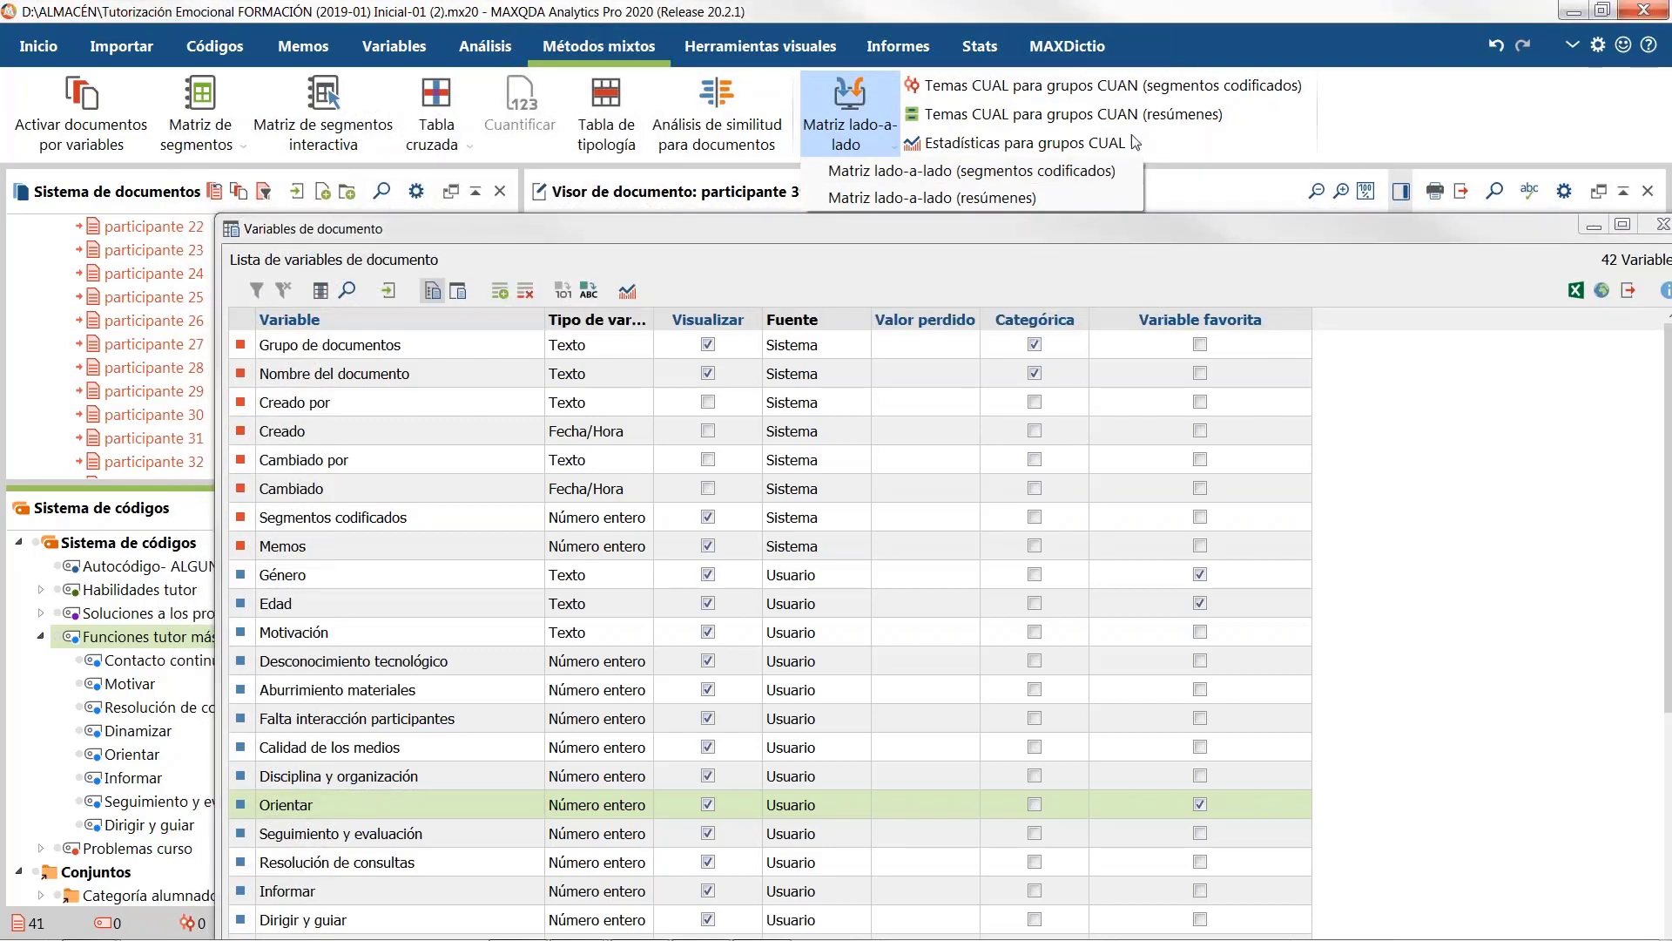
left_click(1200, 42)
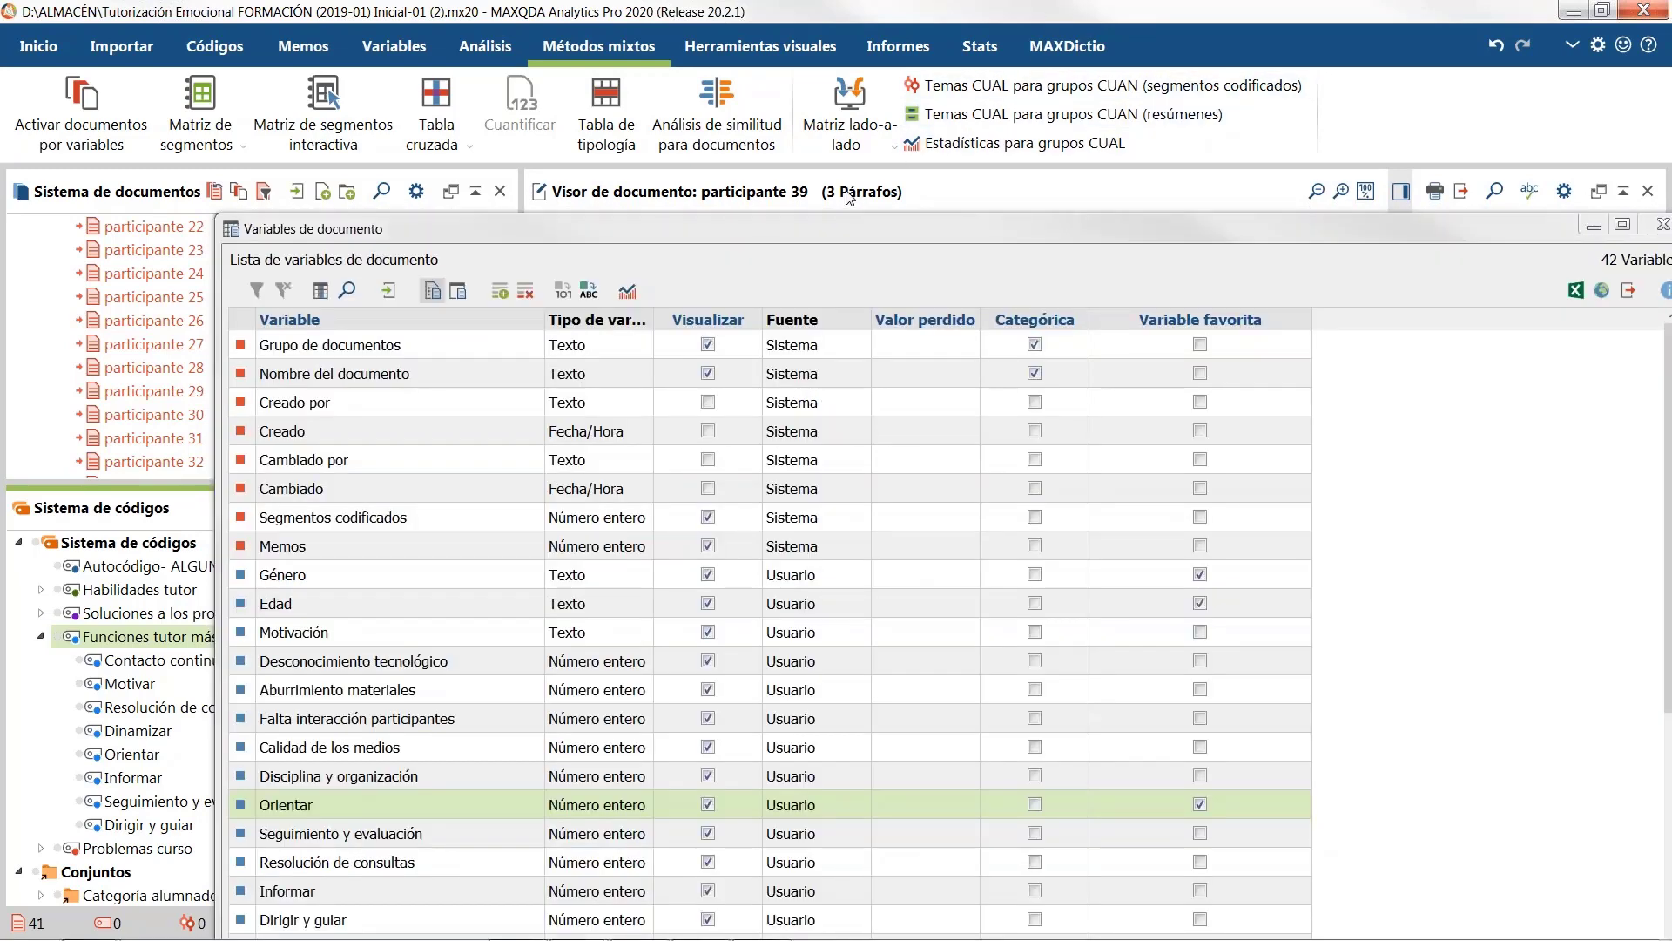
Step: Minimize the variable list and advance the variable chart from Orientar to Informar for comparison with the subcode chart
left_click_drag(865, 235, 902, 150)
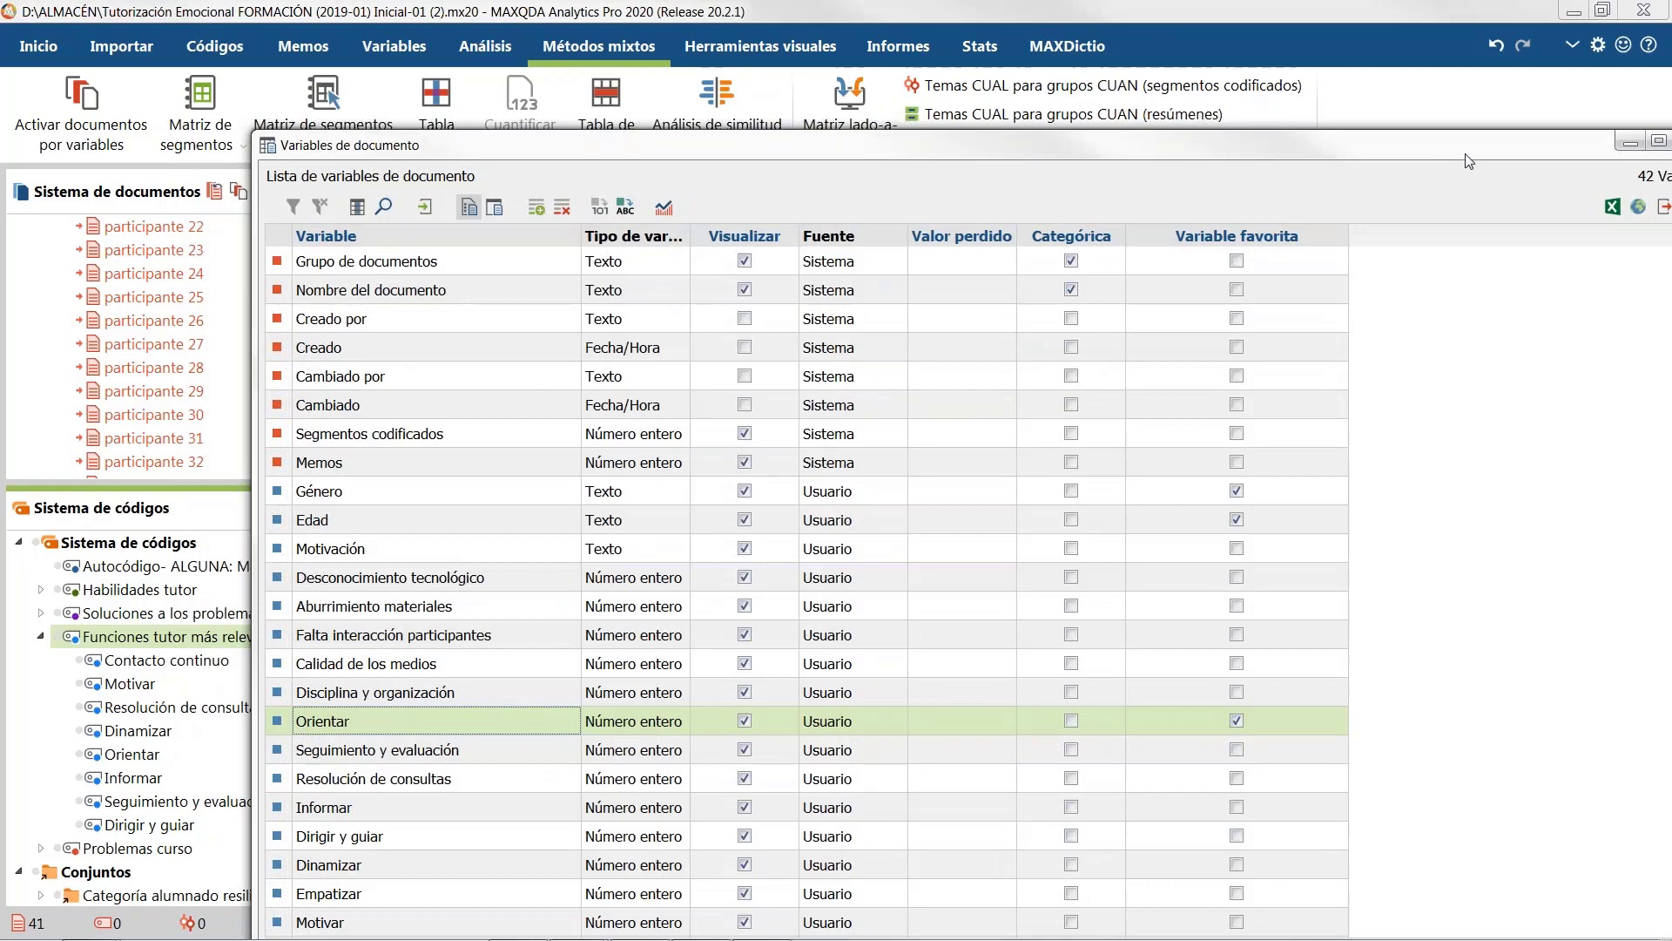
left_click(1625, 145)
left_click_drag(947, 381, 909, 113)
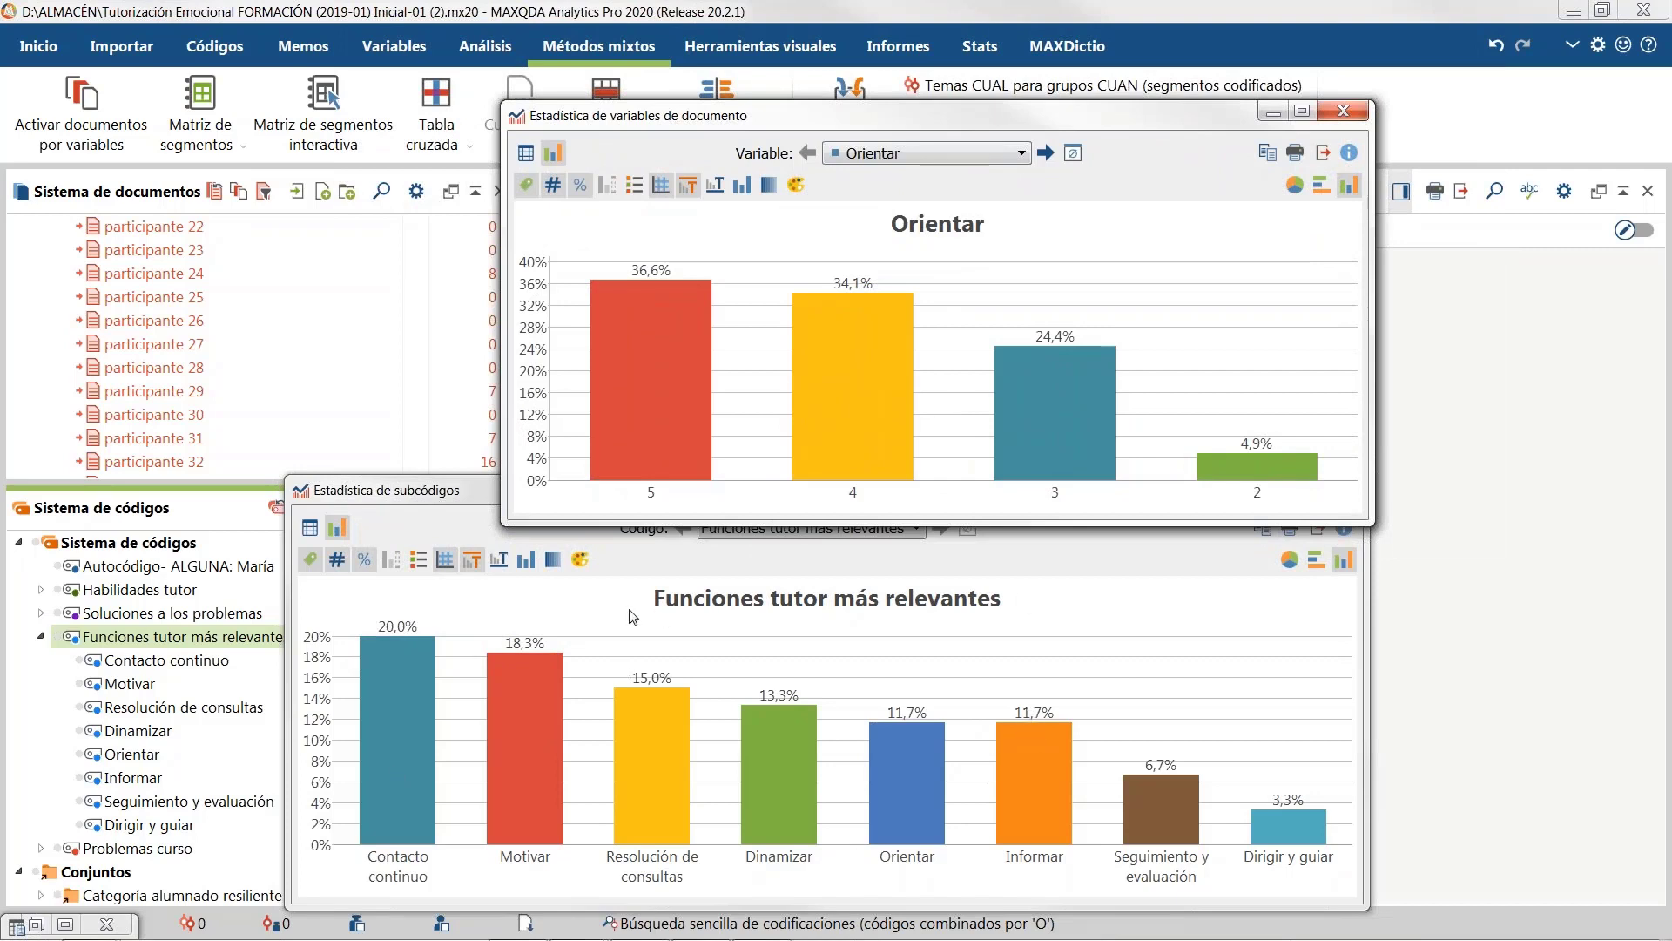
left_click(1046, 154)
left_click(1048, 154)
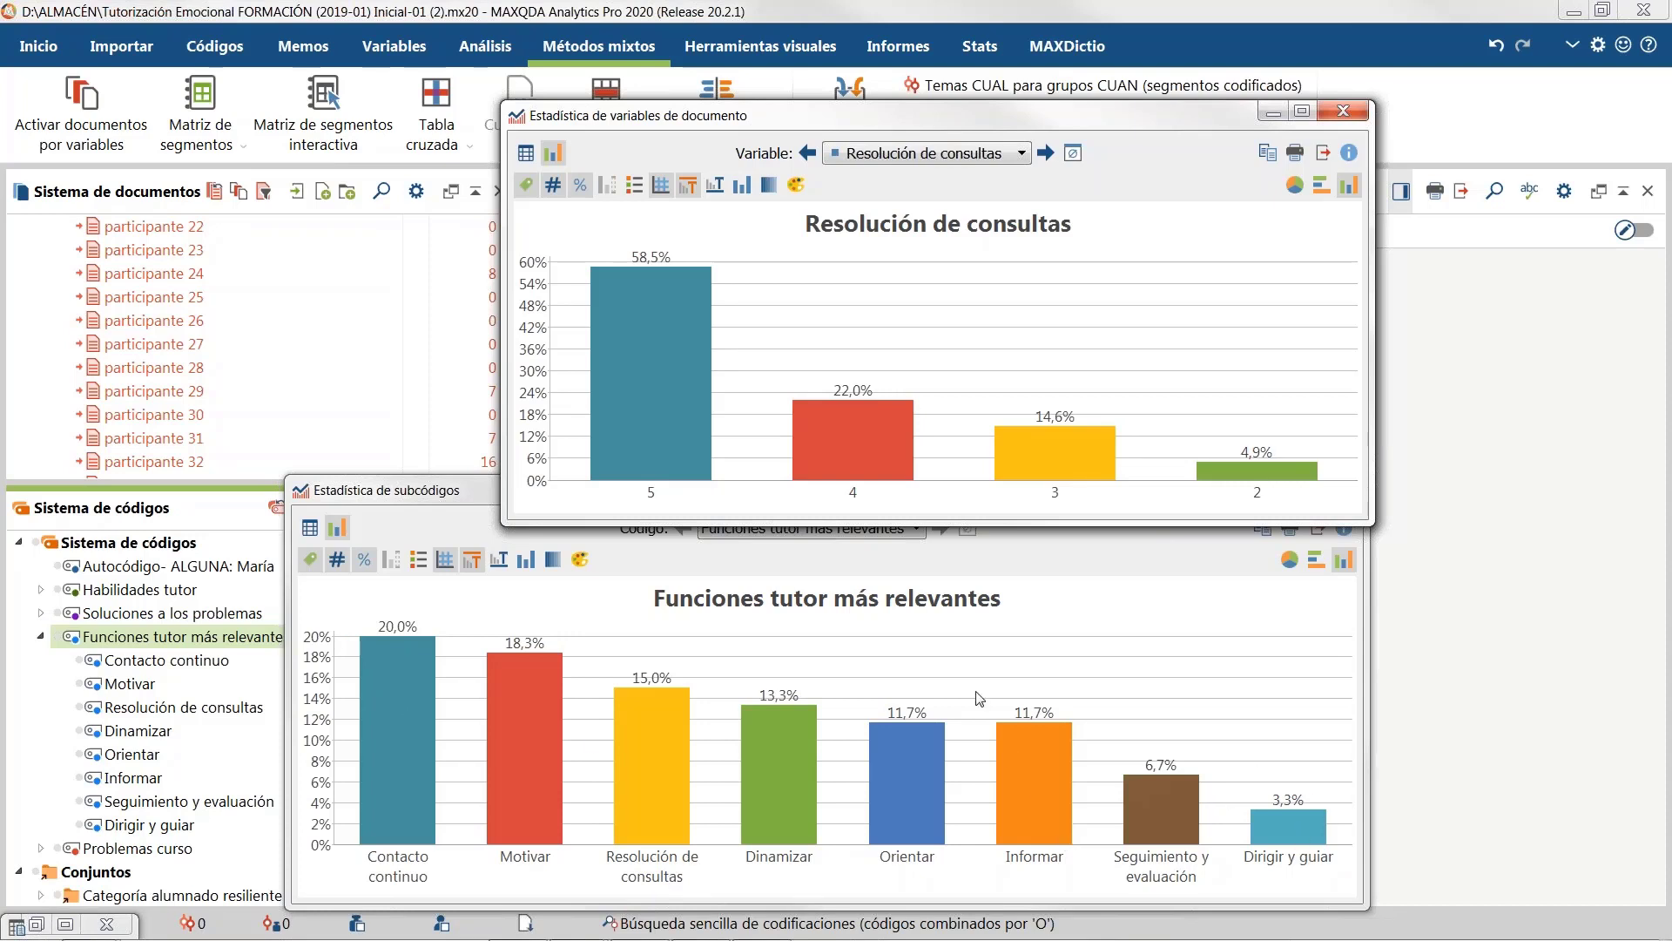
left_click(1052, 156)
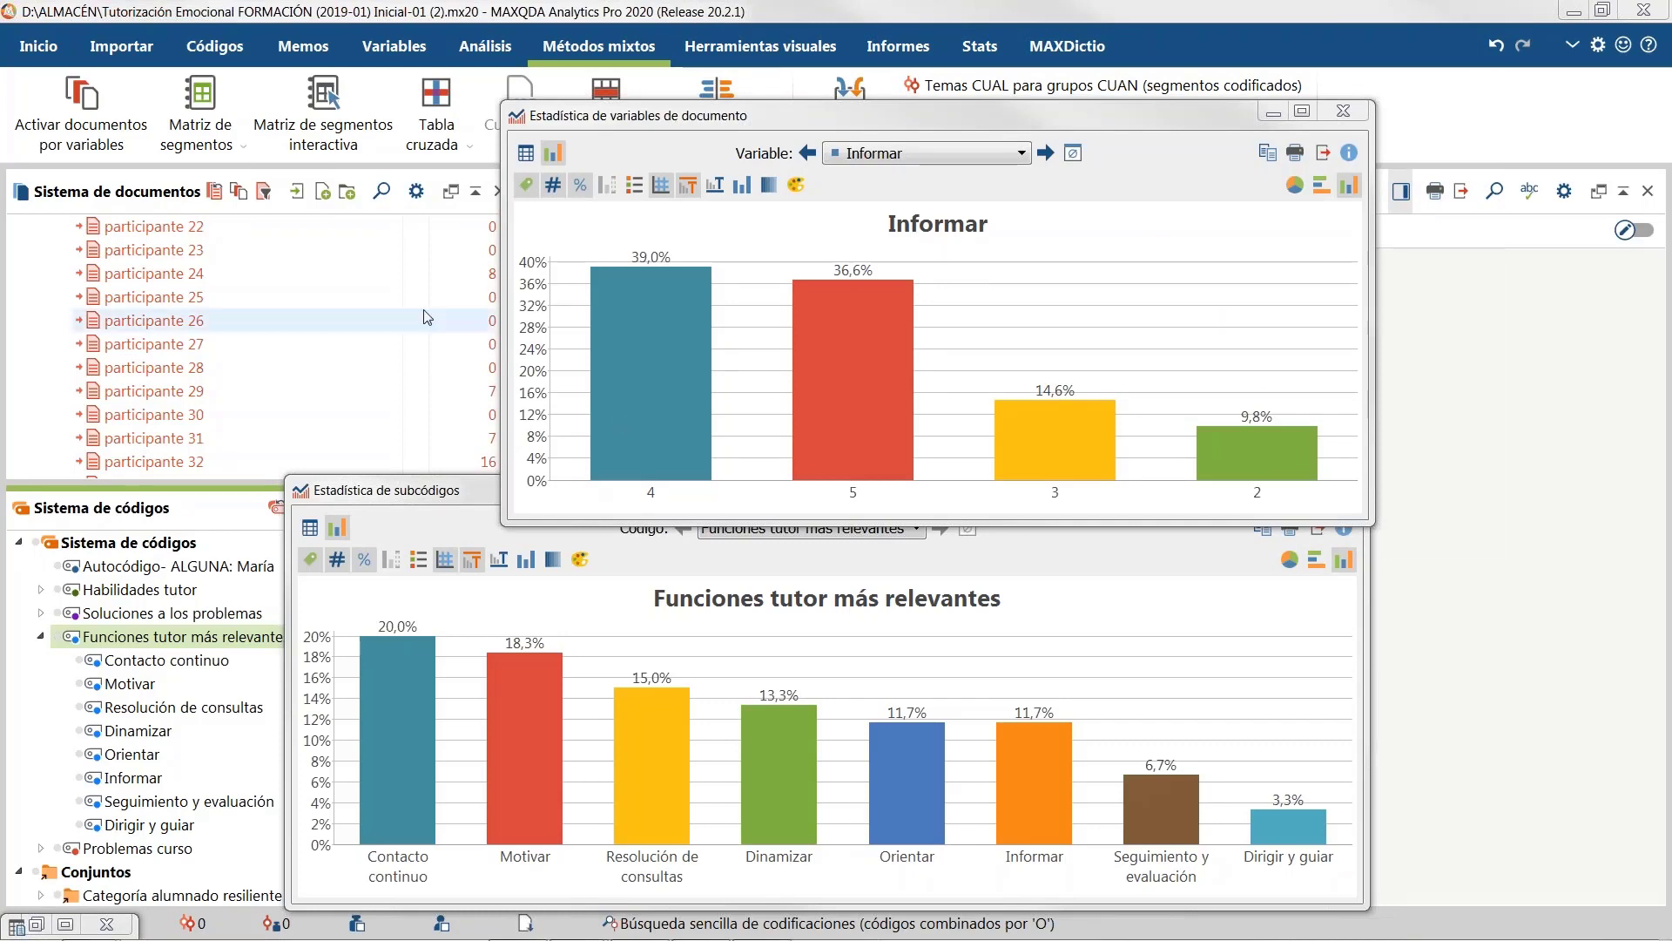
Step: Start MAXQDA Stats with the activated documents
left_click_drag(916, 120, 816, 297)
left_click(978, 50)
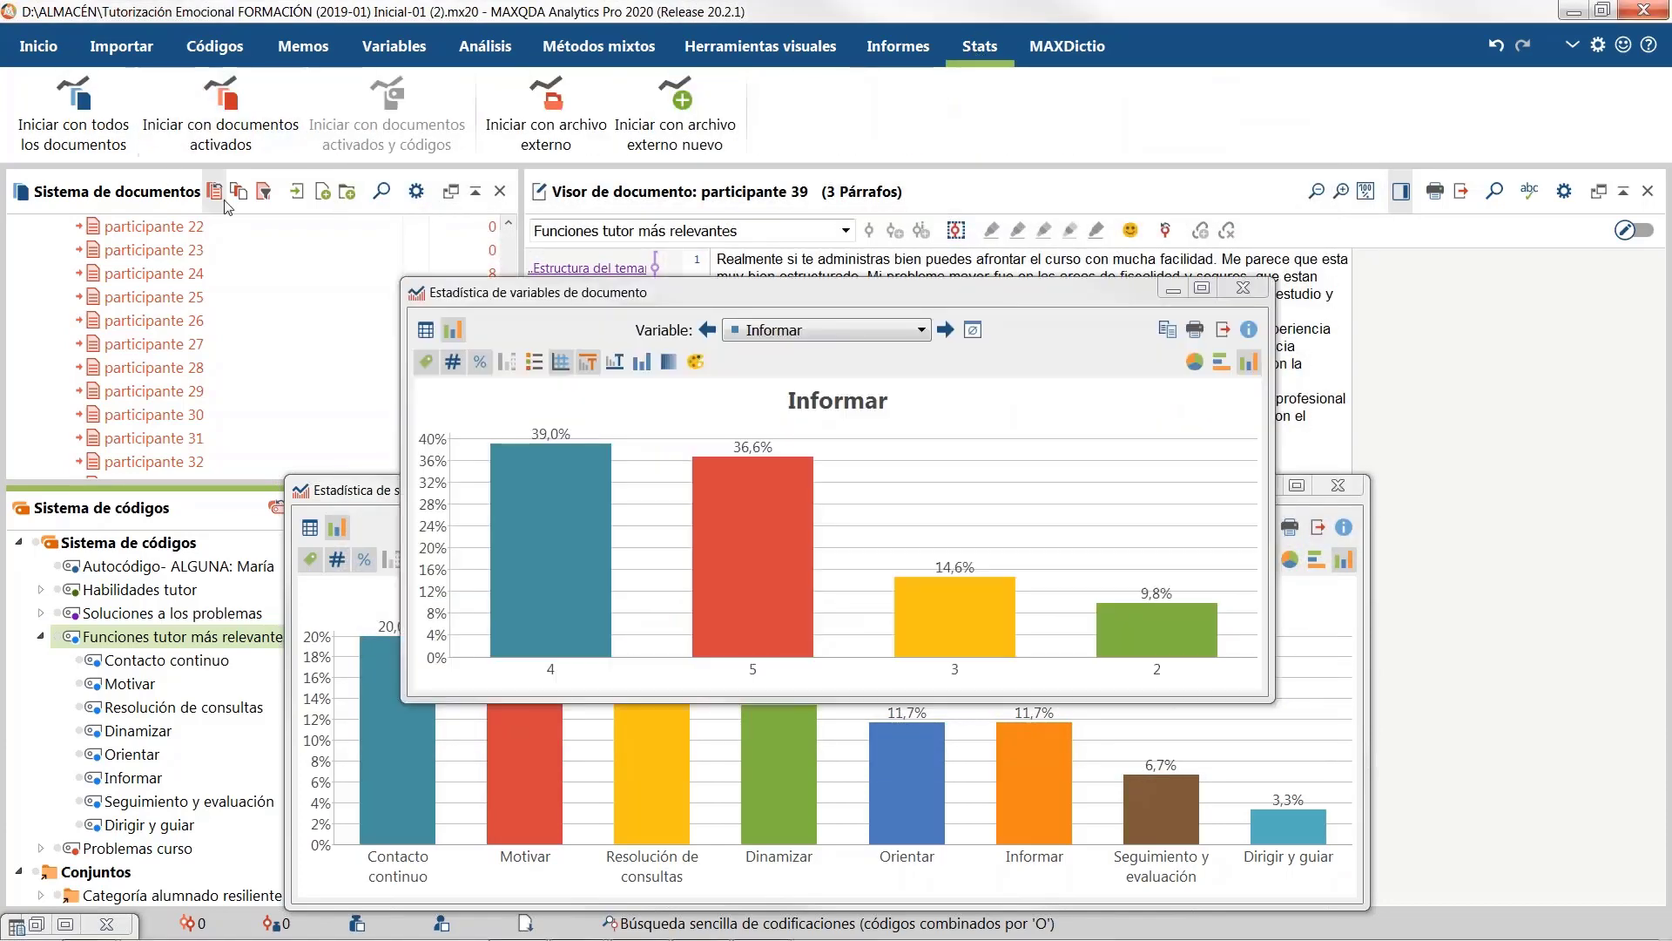
left_click(241, 148)
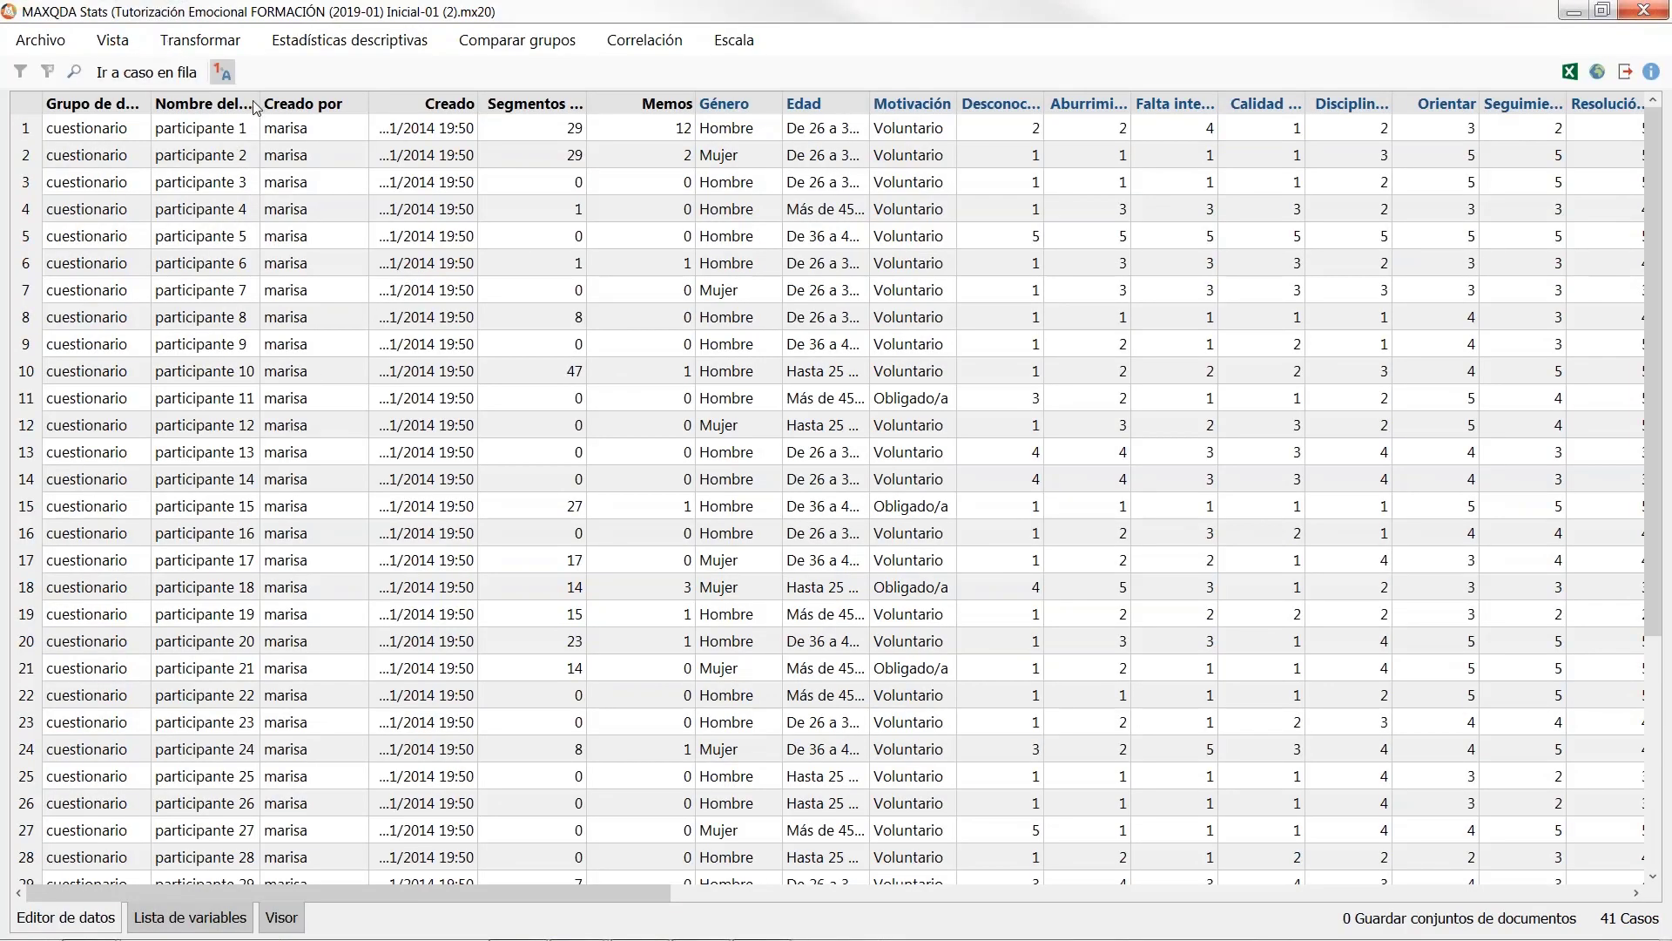
Step: Examine the Stats options for transforming variables, descriptive statistics, group comparison, correlation and scale reliability without running an analysis
left_click(211, 48)
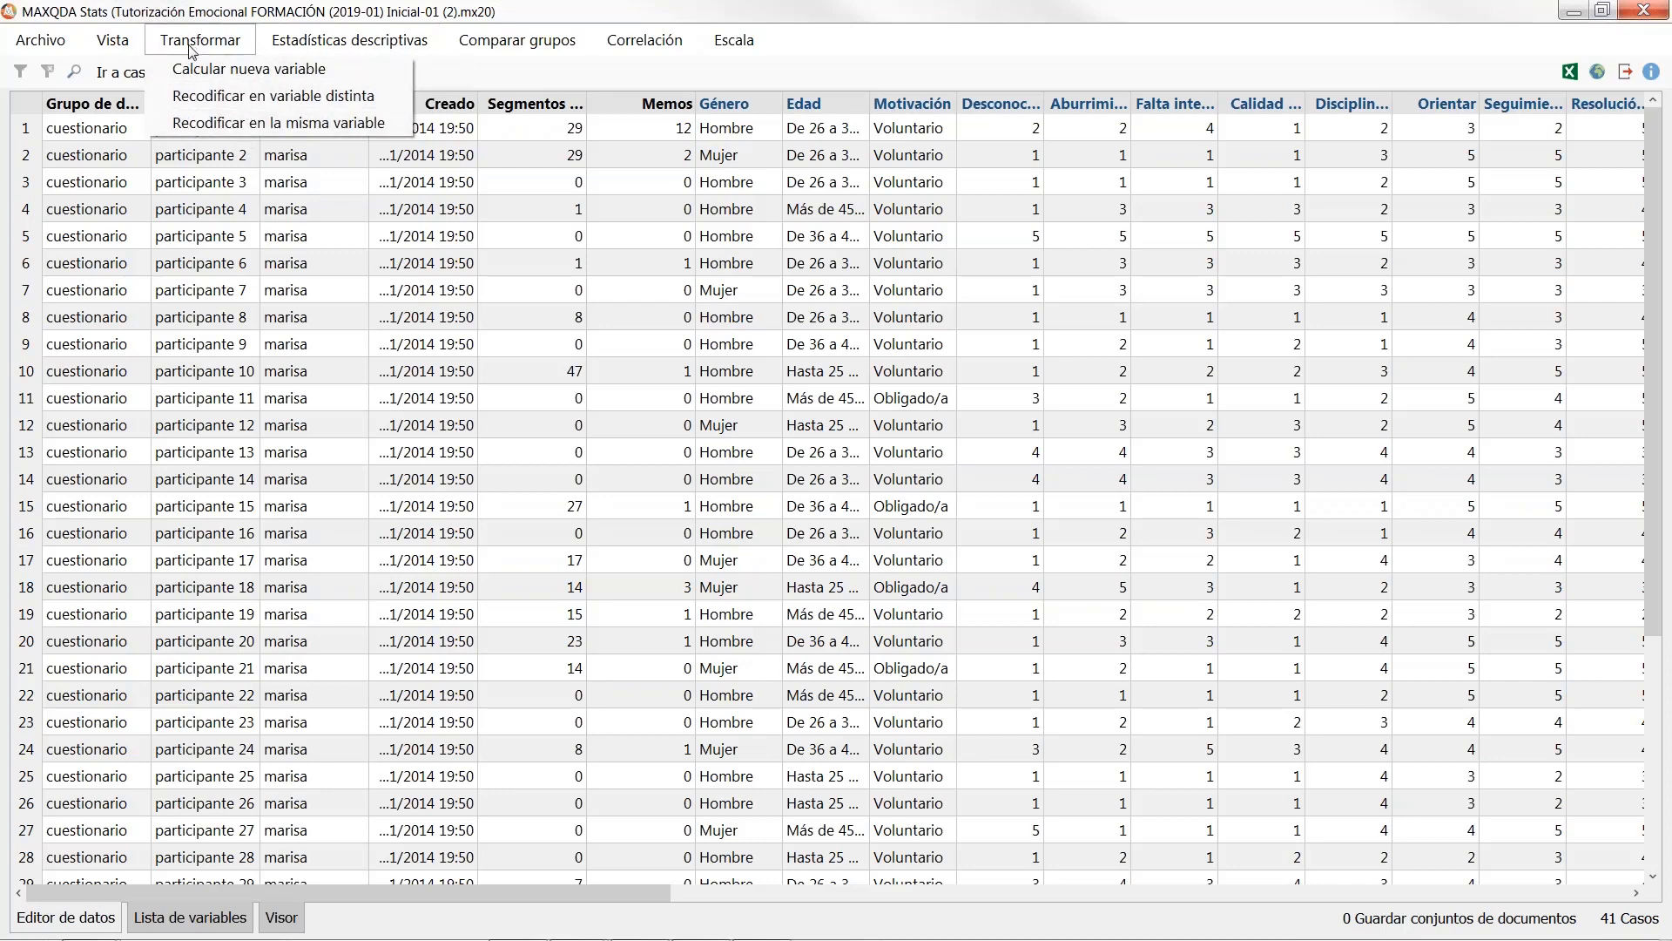
mouse_move(397, 50)
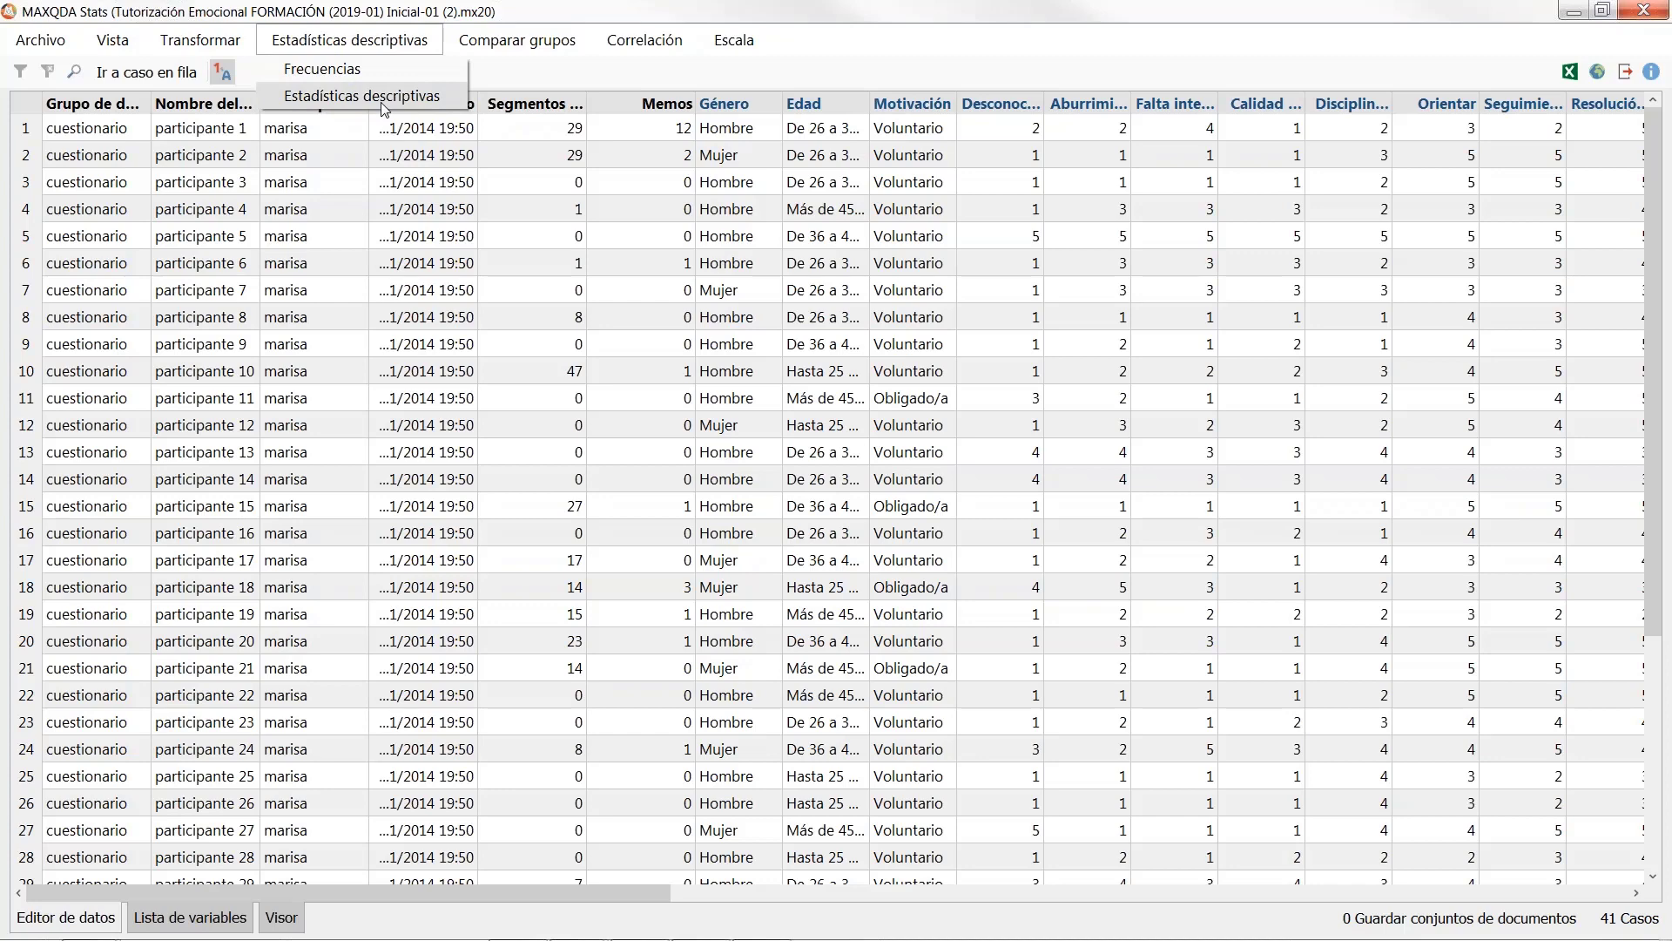
left_click(525, 44)
left_click(526, 45)
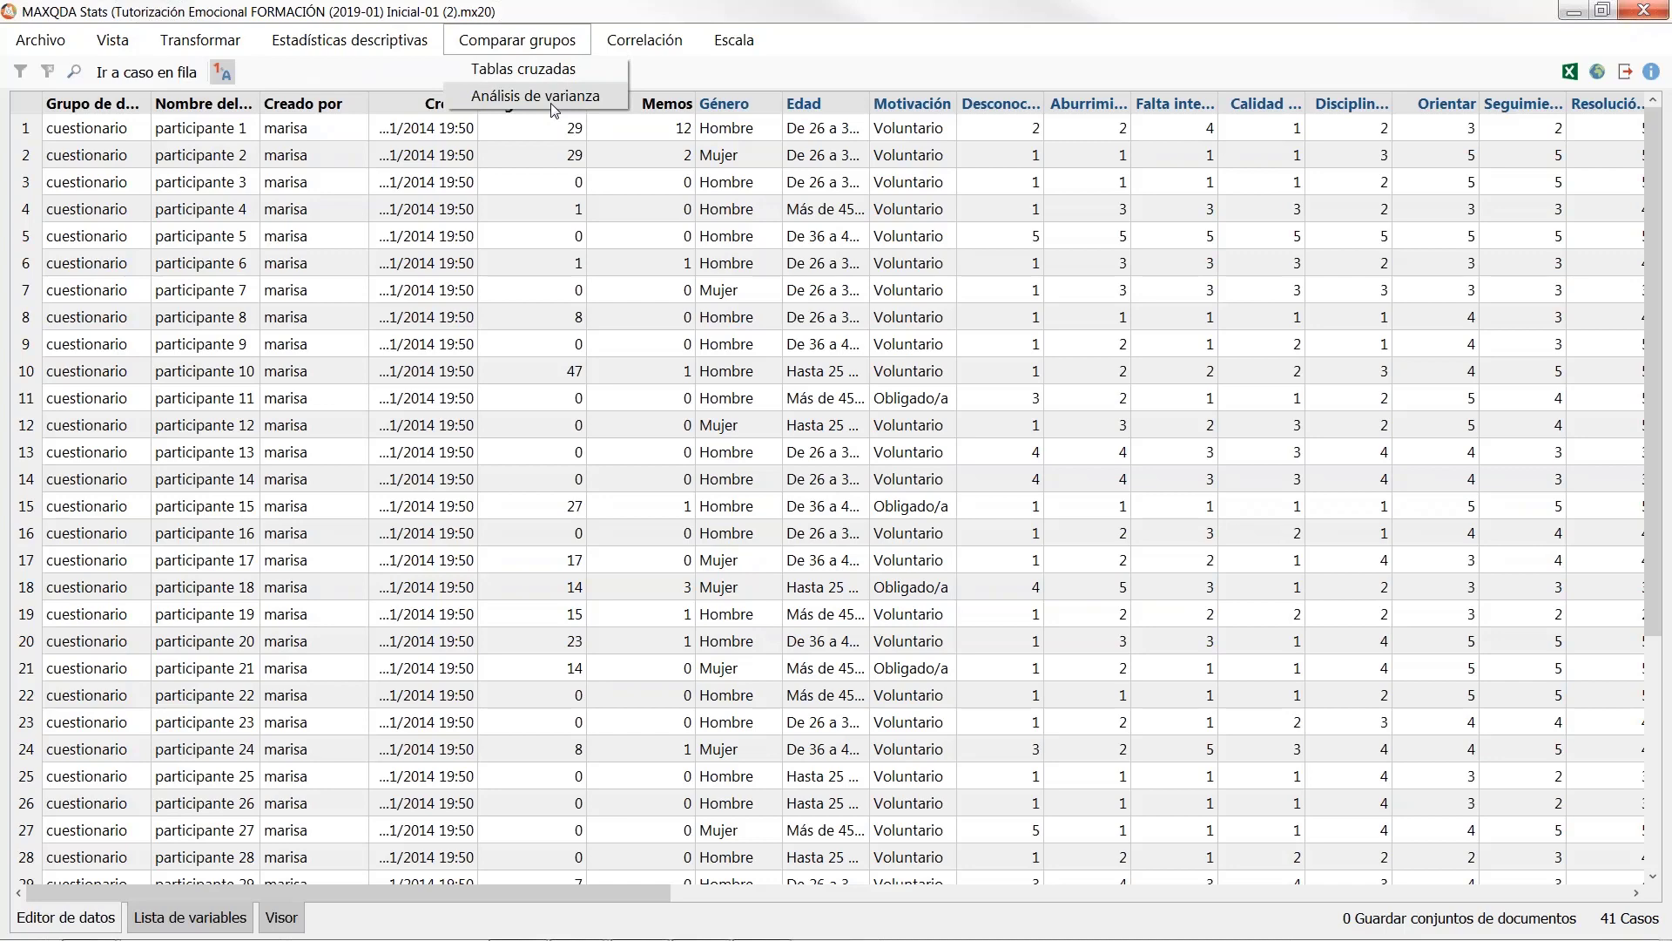
mouse_move(653, 45)
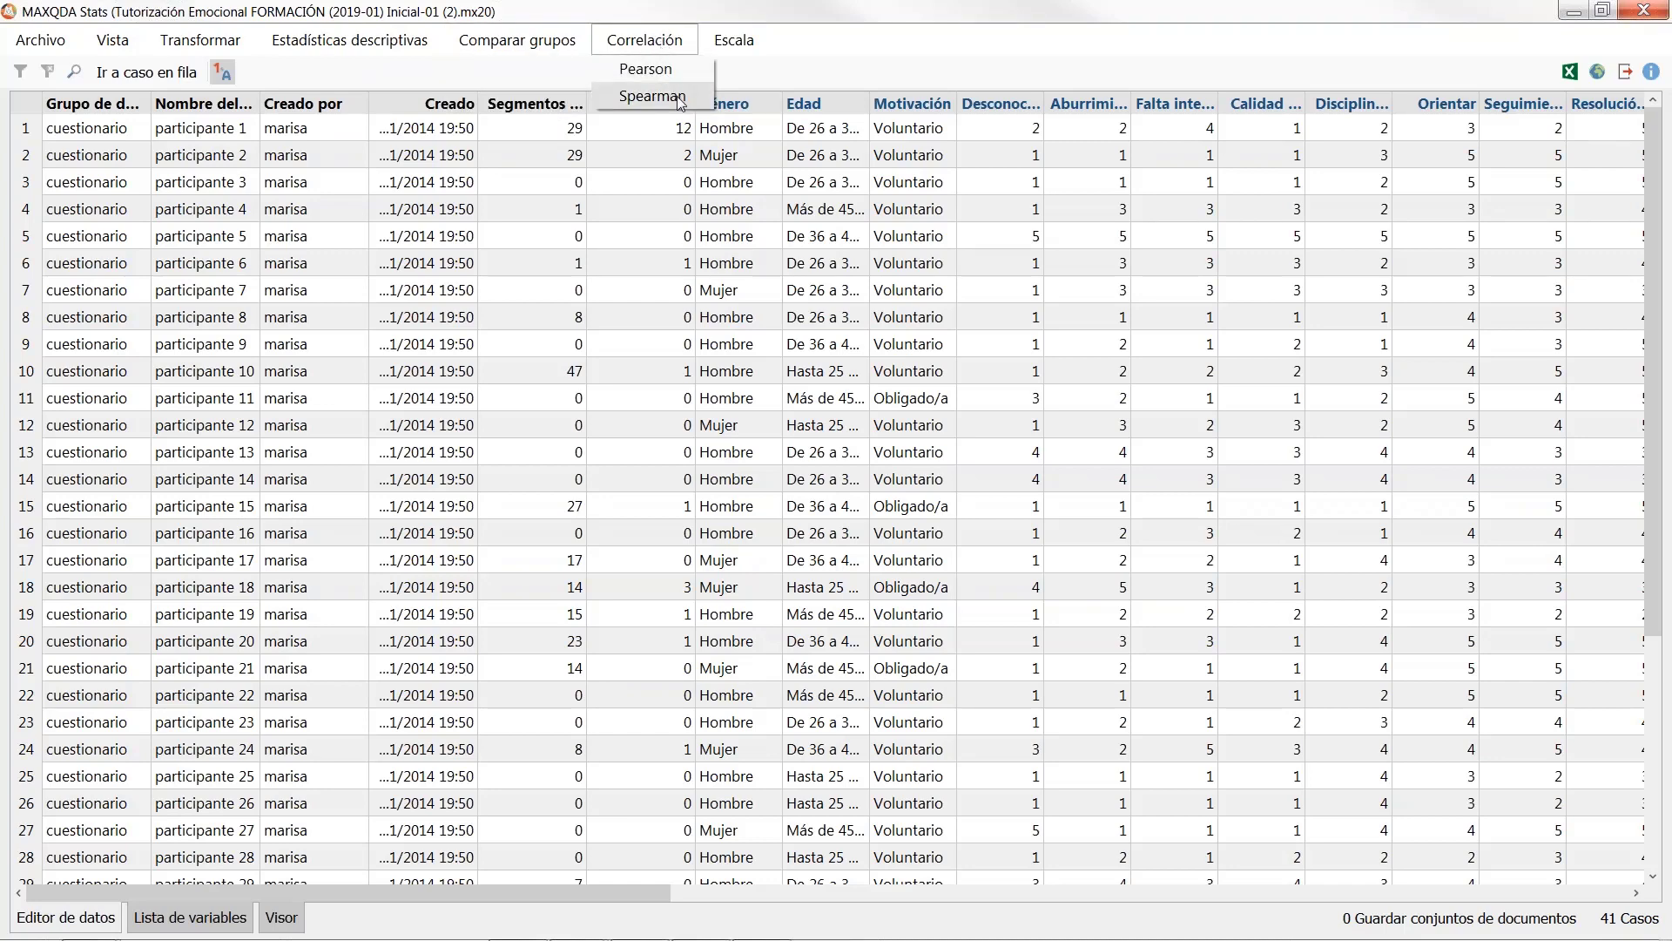
mouse_move(731, 48)
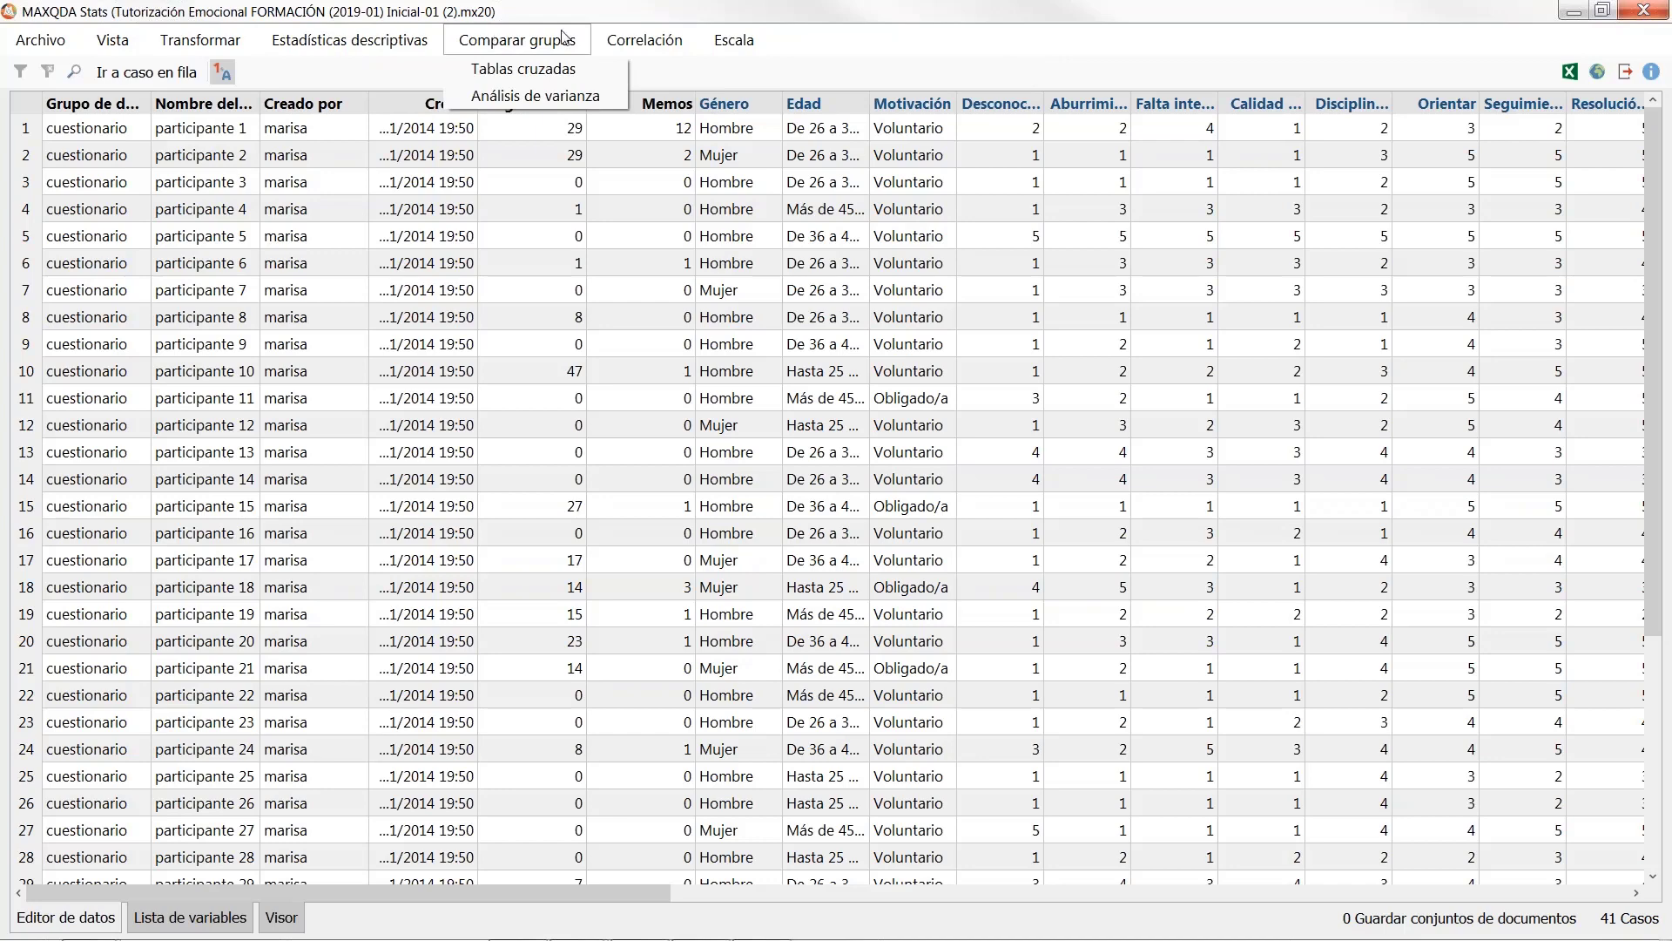
mouse_move(734, 40)
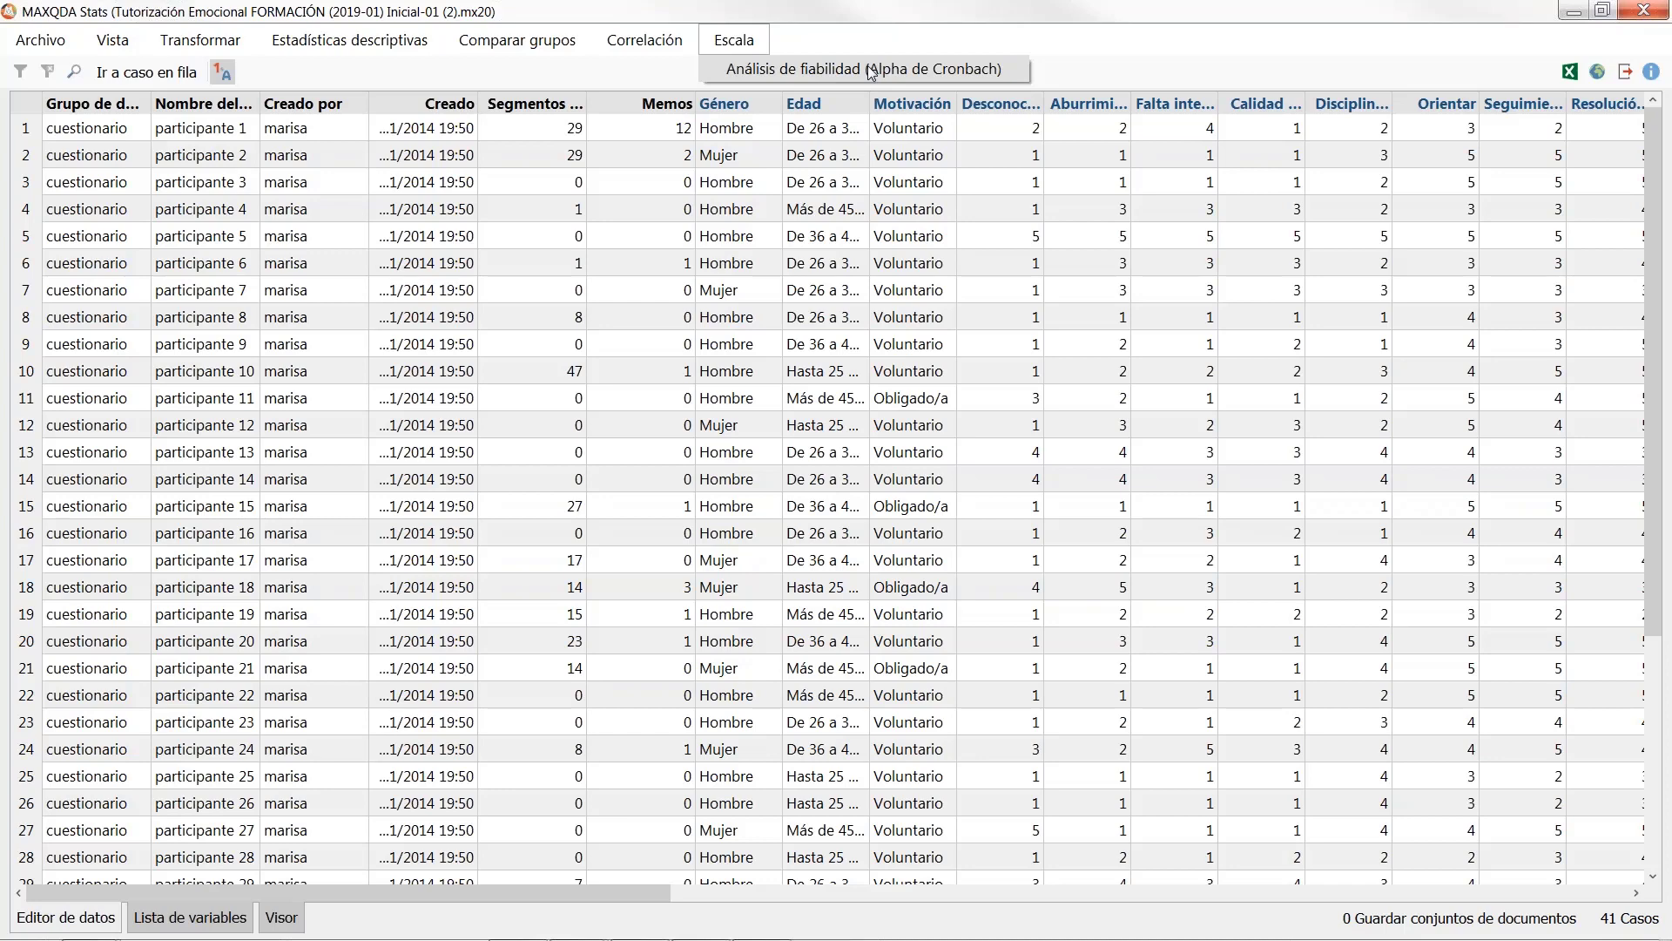
mouse_move(649, 50)
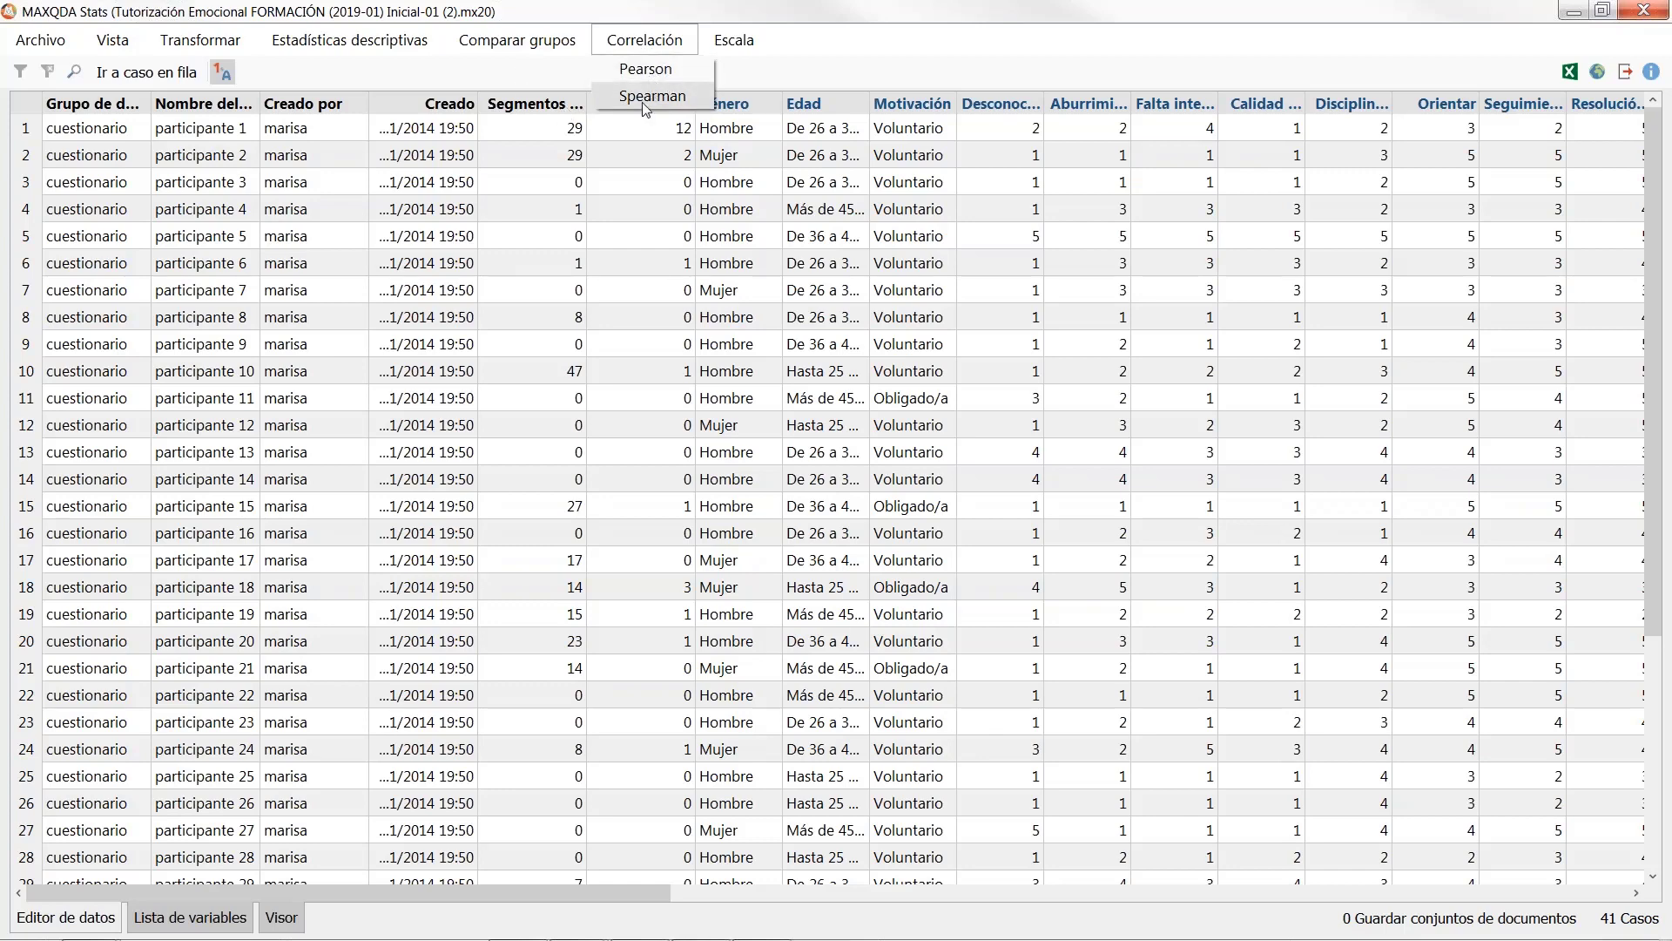
mouse_move(493, 40)
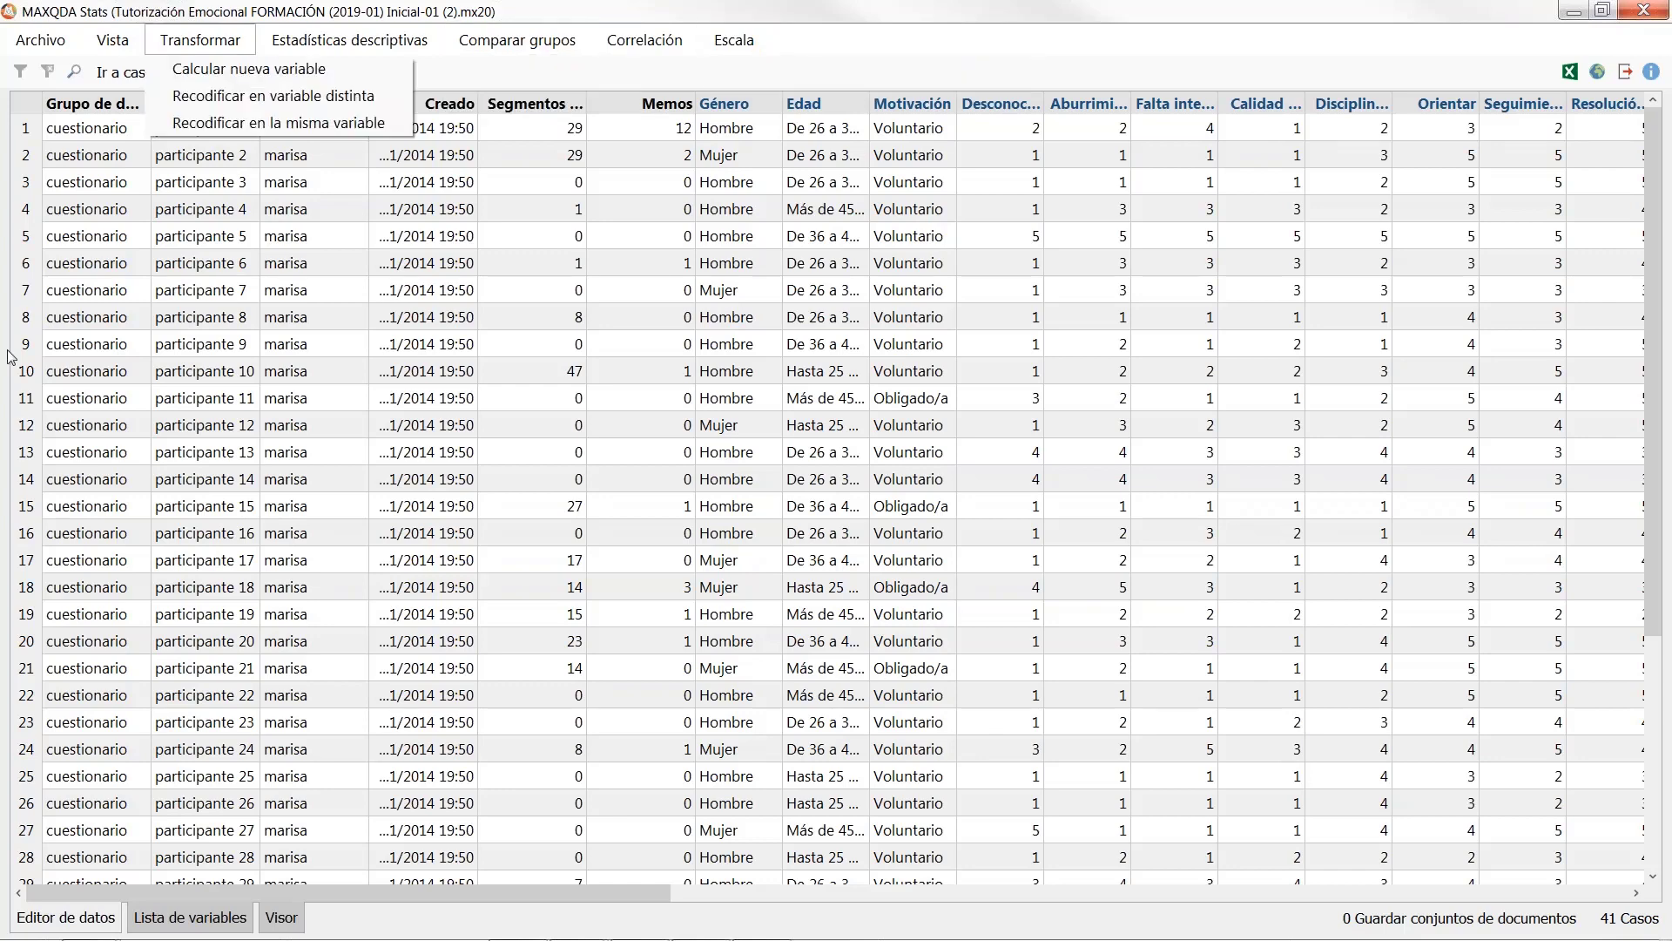
left_click(7, 771)
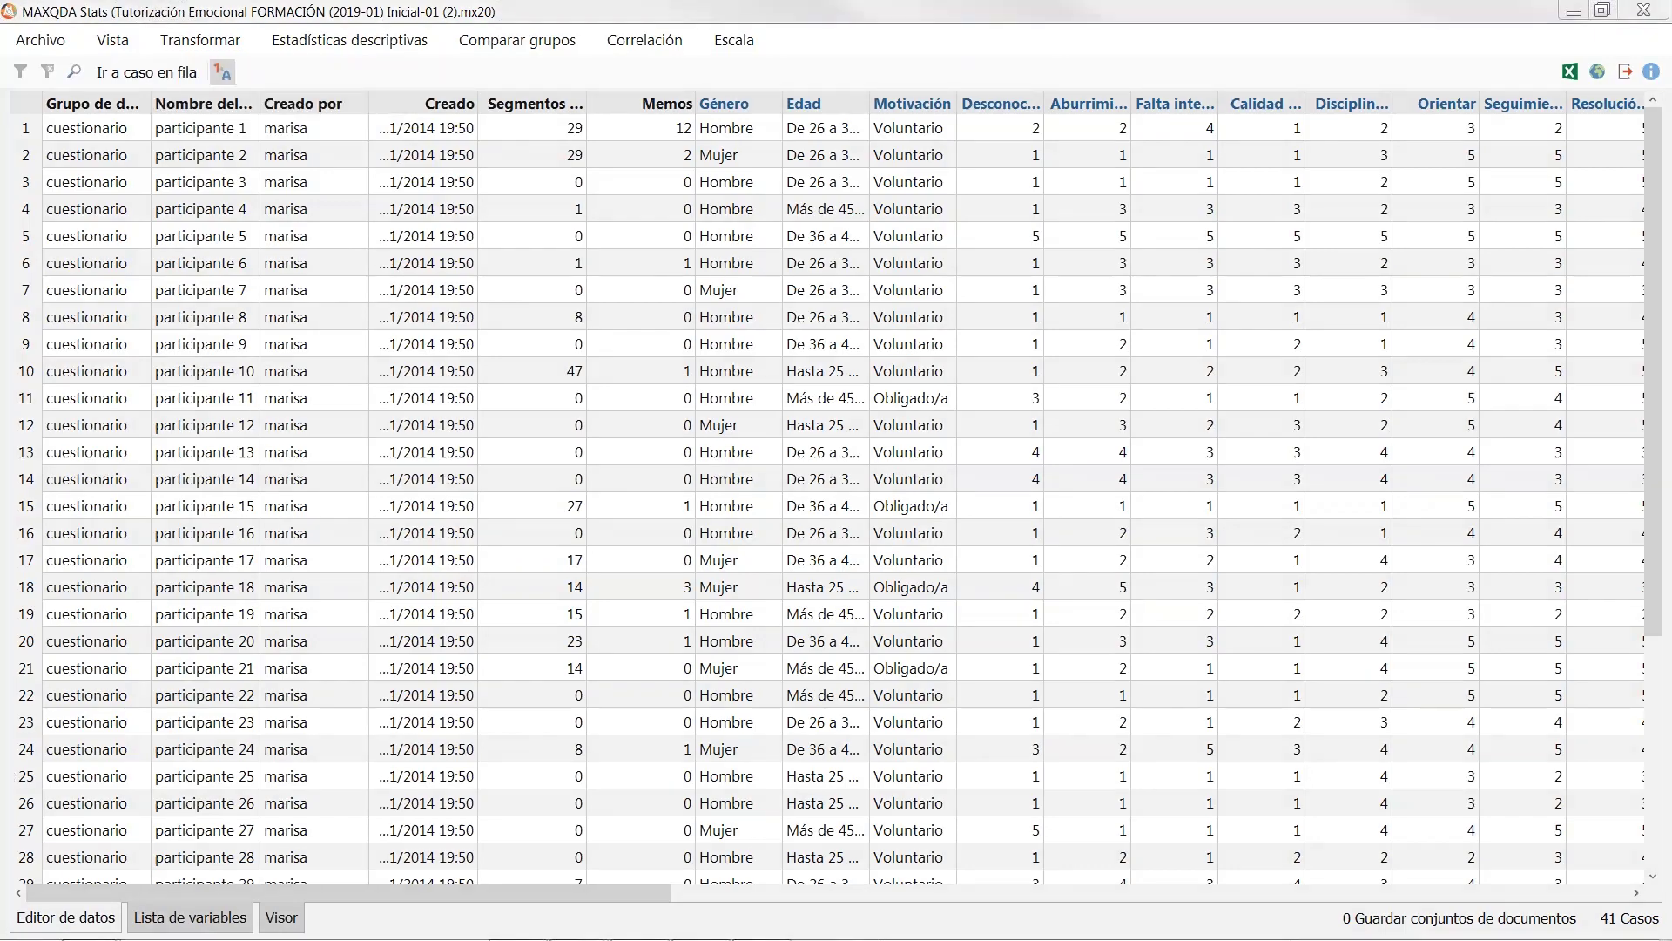